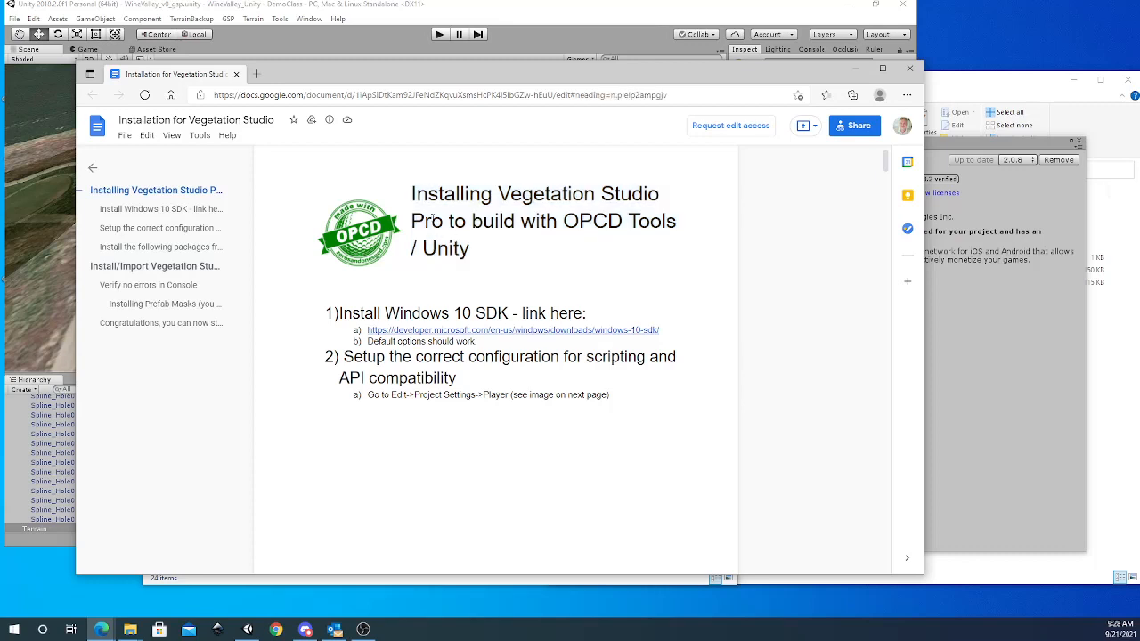
# Read the first steps of the Vegetation Studio Pro installation guide, covering the Windows 10 SDK and the scripting and API configuration.
pyautogui.moveTo(410, 193); pyautogui.dragTo(491, 258)
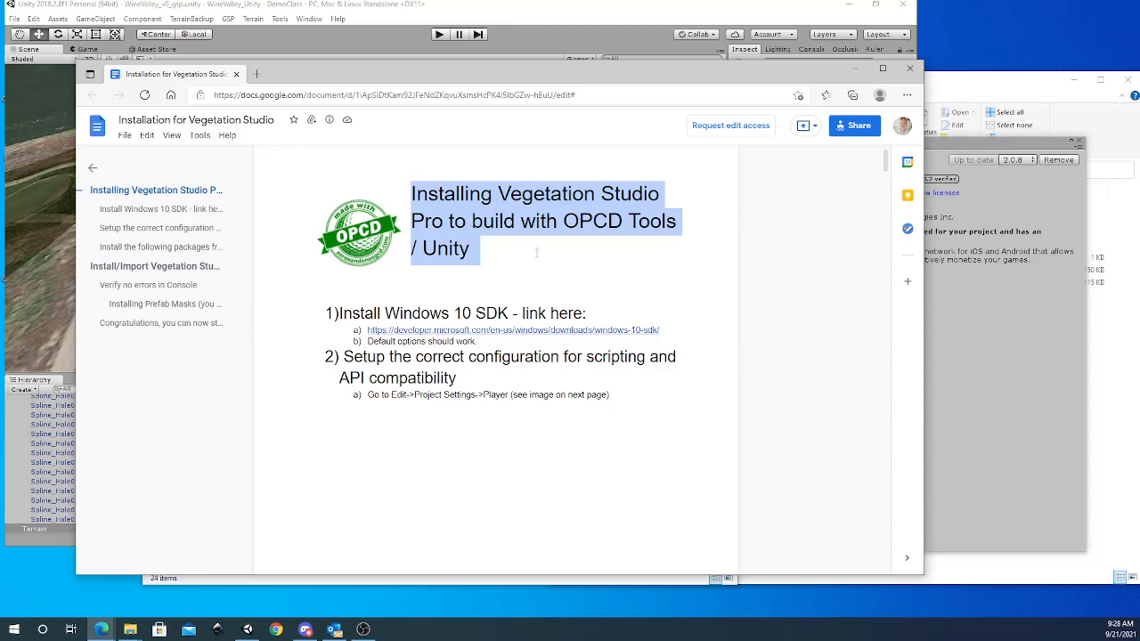
pyautogui.scroll(-1, 537, 253)
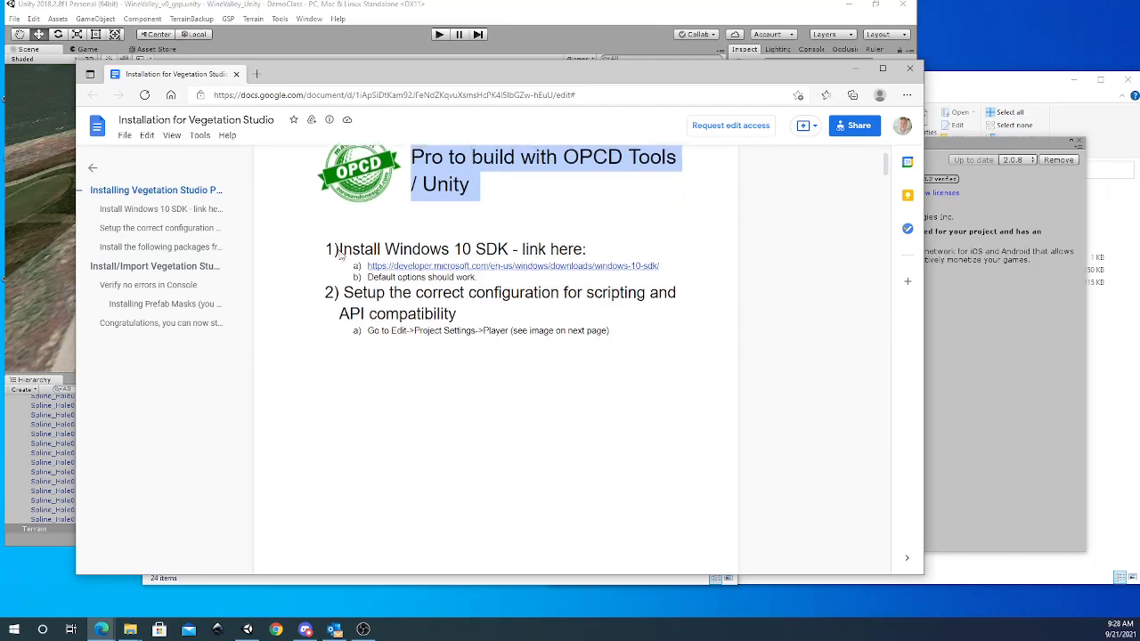
pyautogui.moveTo(339, 252); pyautogui.dragTo(591, 251)
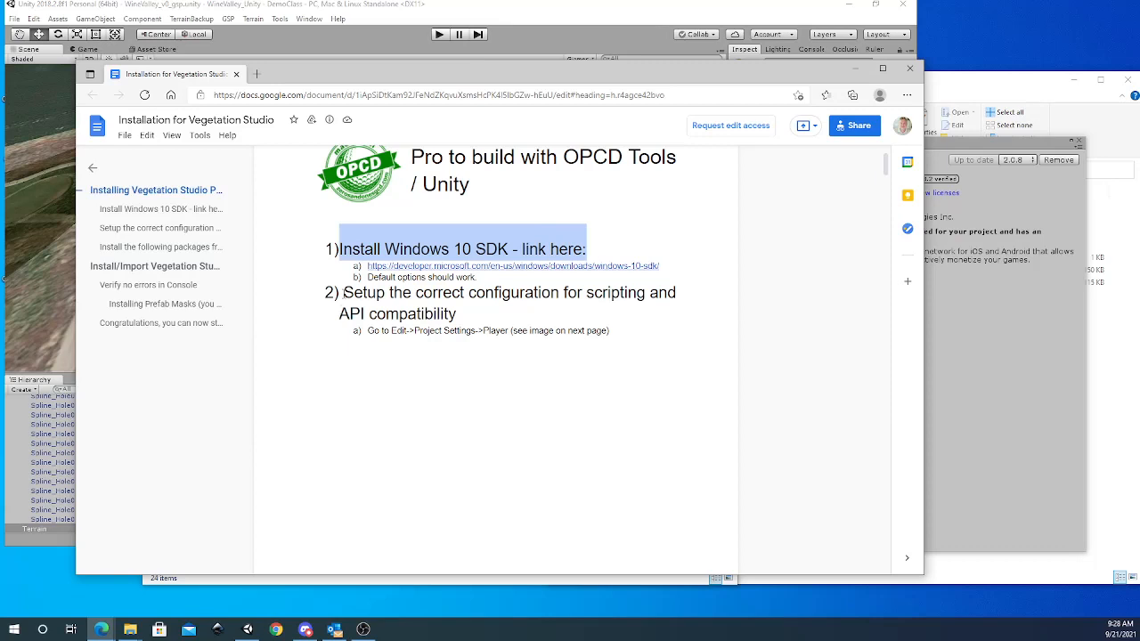
pyautogui.moveTo(344, 292)
pyautogui.mouseDown()
pyautogui.moveTo(476, 311)
pyautogui.moveTo(343, 297)
pyautogui.mouseUp()
pyautogui.click(476, 311)
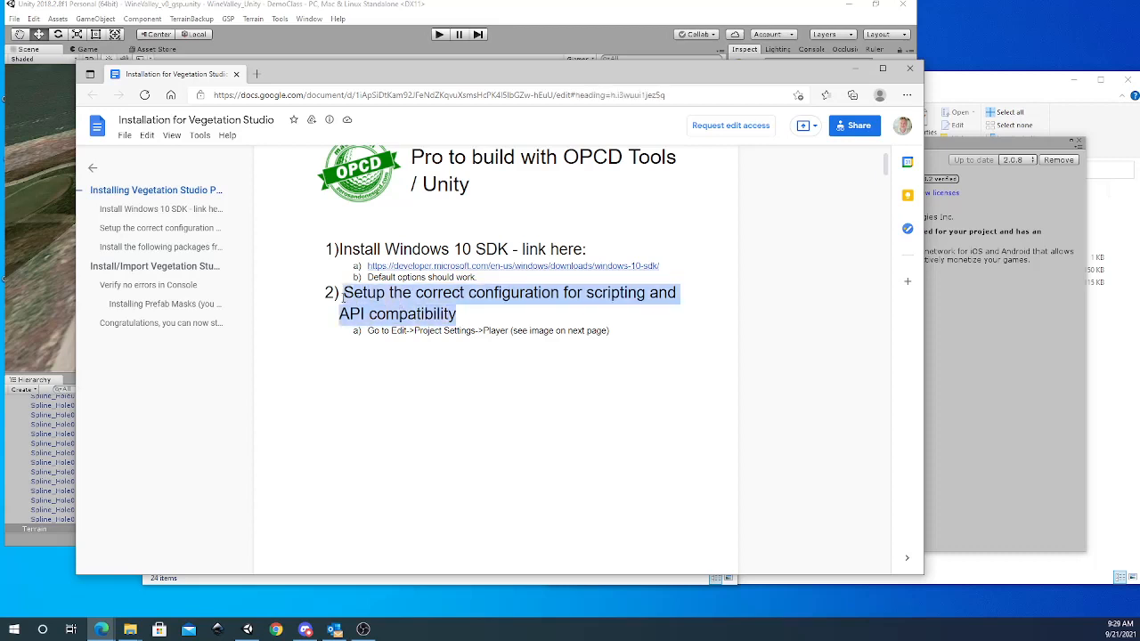
pyautogui.scroll(-5, 343, 296)
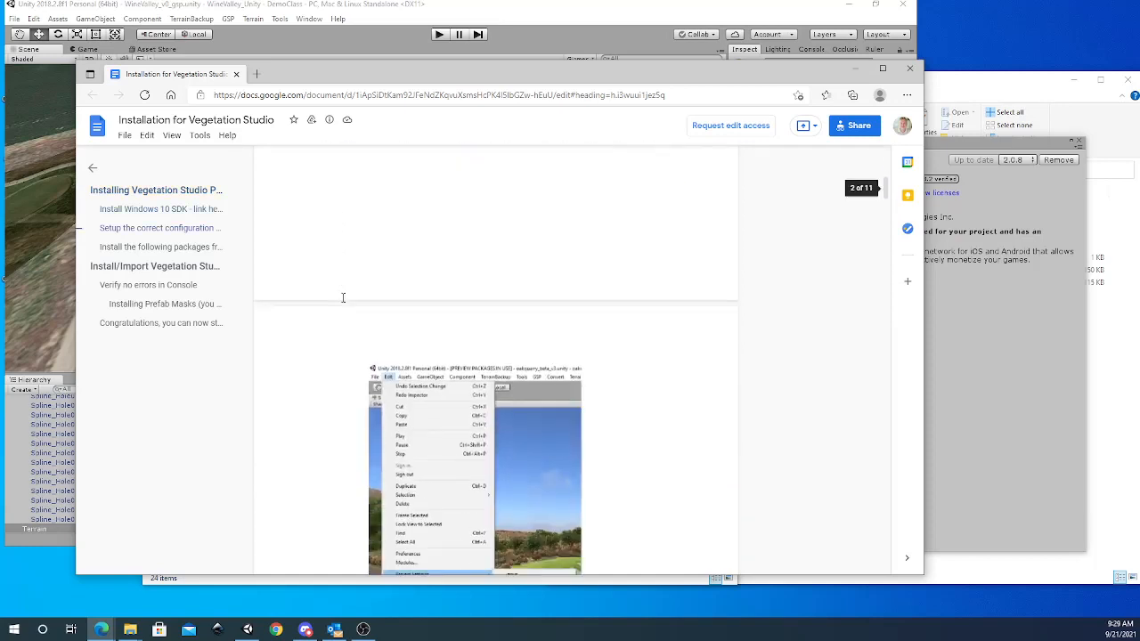
pyautogui.scroll(5, 343, 297)
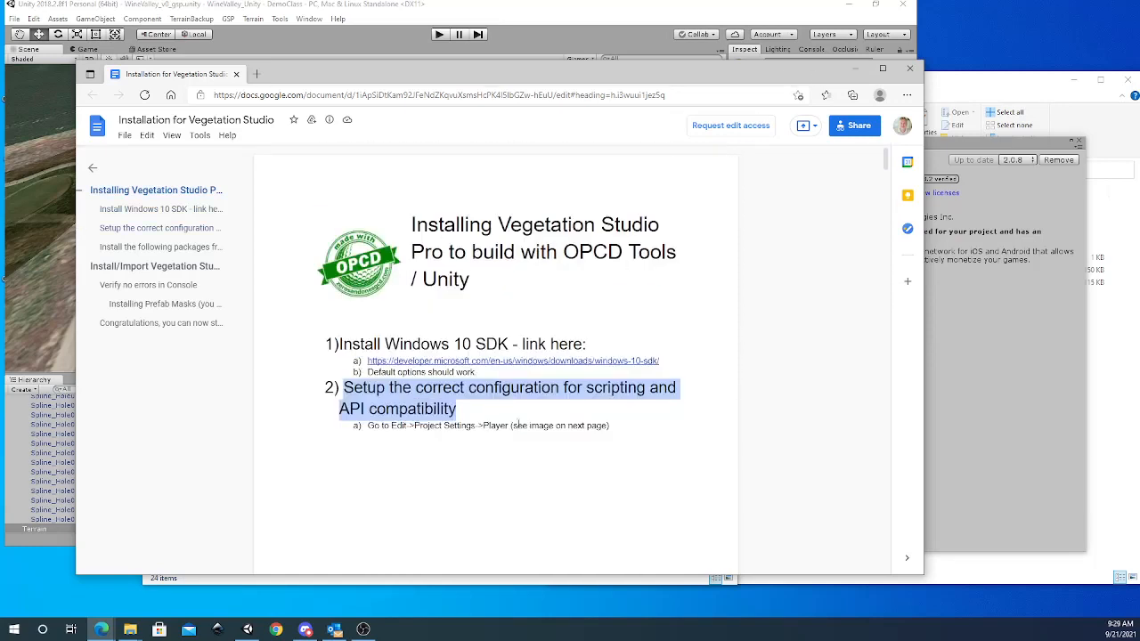
# Look over the Windows 10 SDK download page in the other browser window, then minimize it.
pyautogui.click(101, 630)
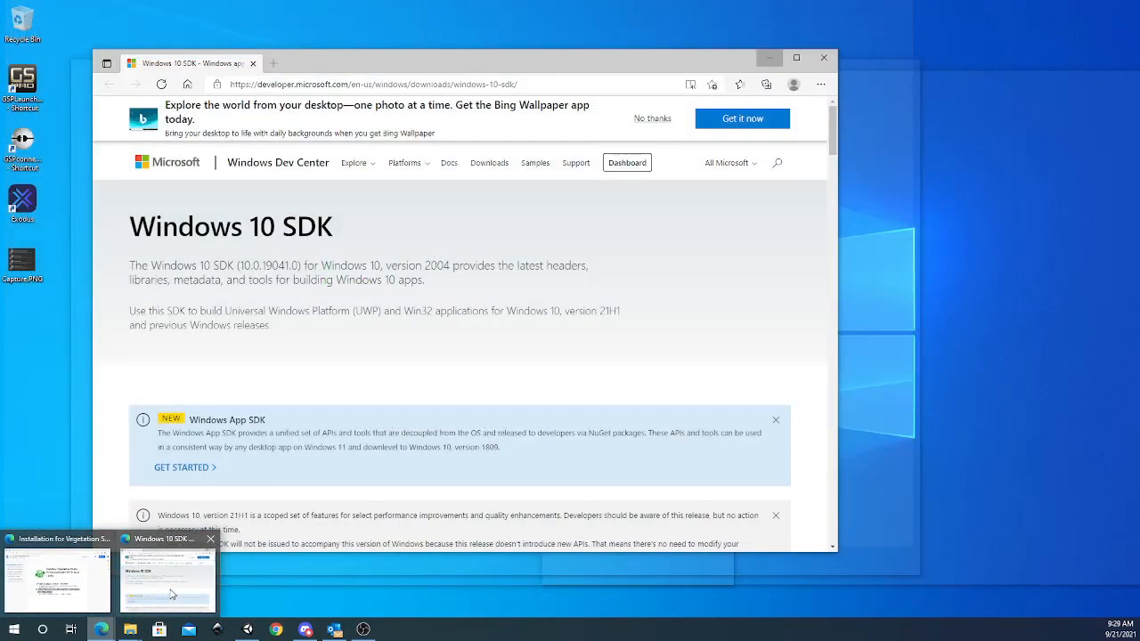
pyautogui.click(168, 579)
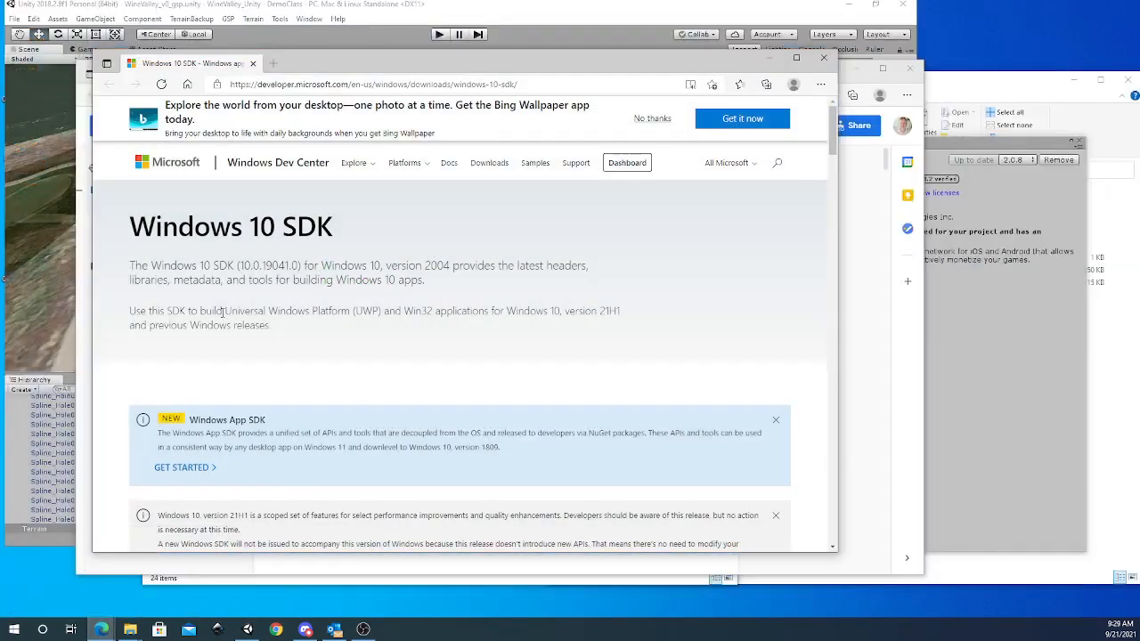
pyautogui.moveTo(133, 229); pyautogui.dragTo(347, 236)
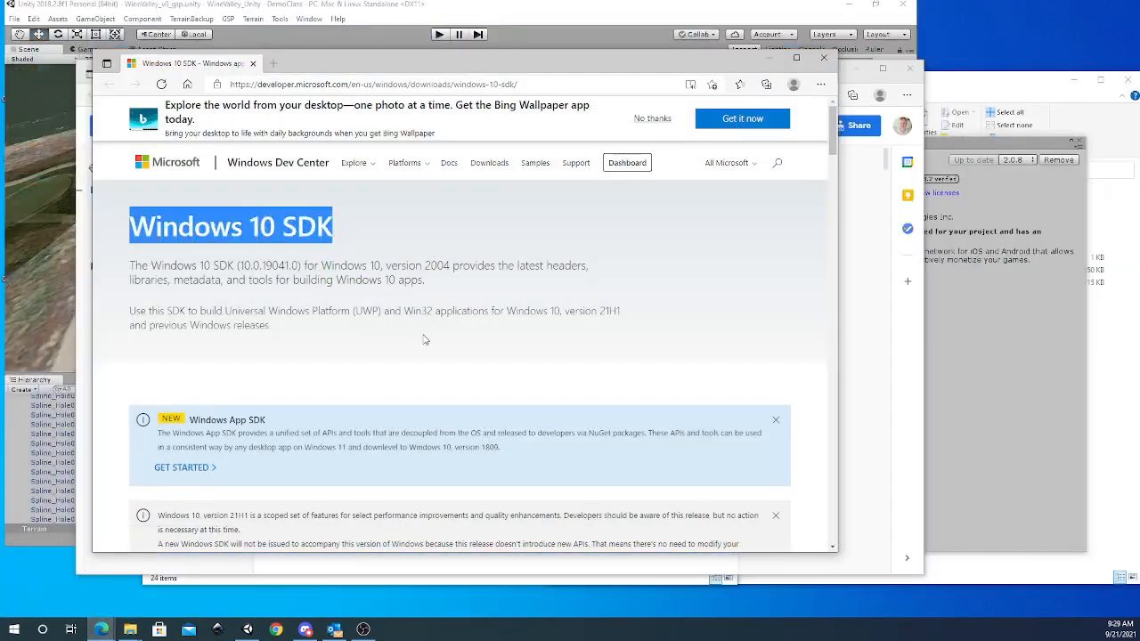
pyautogui.scroll(-4, 425, 339)
pyautogui.scroll(4, 425, 339)
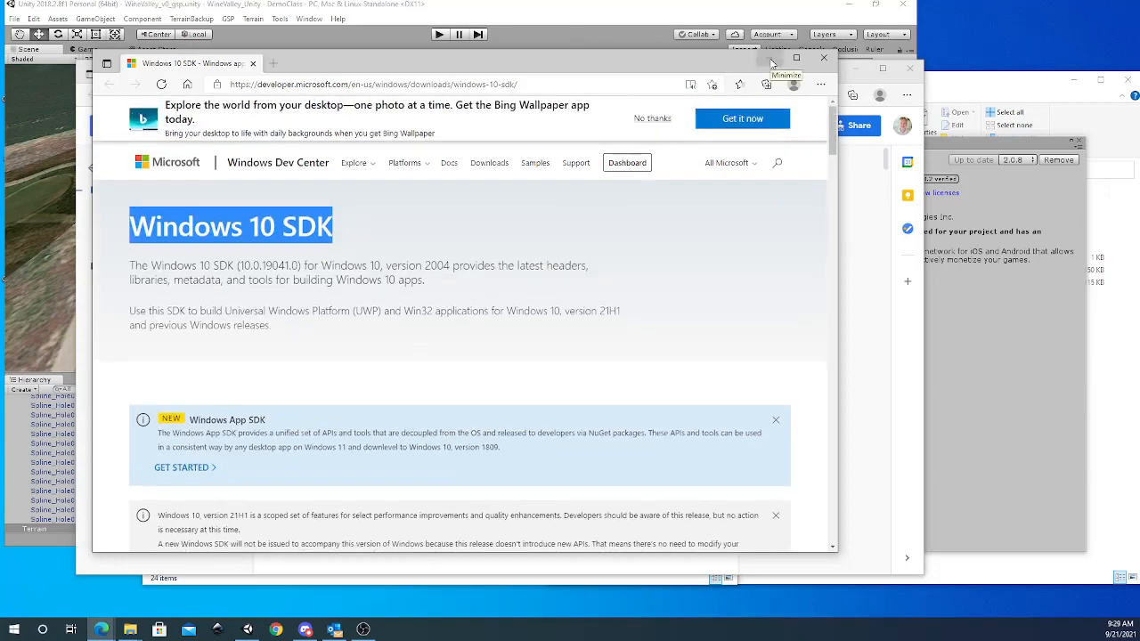
pyautogui.click(771, 58)
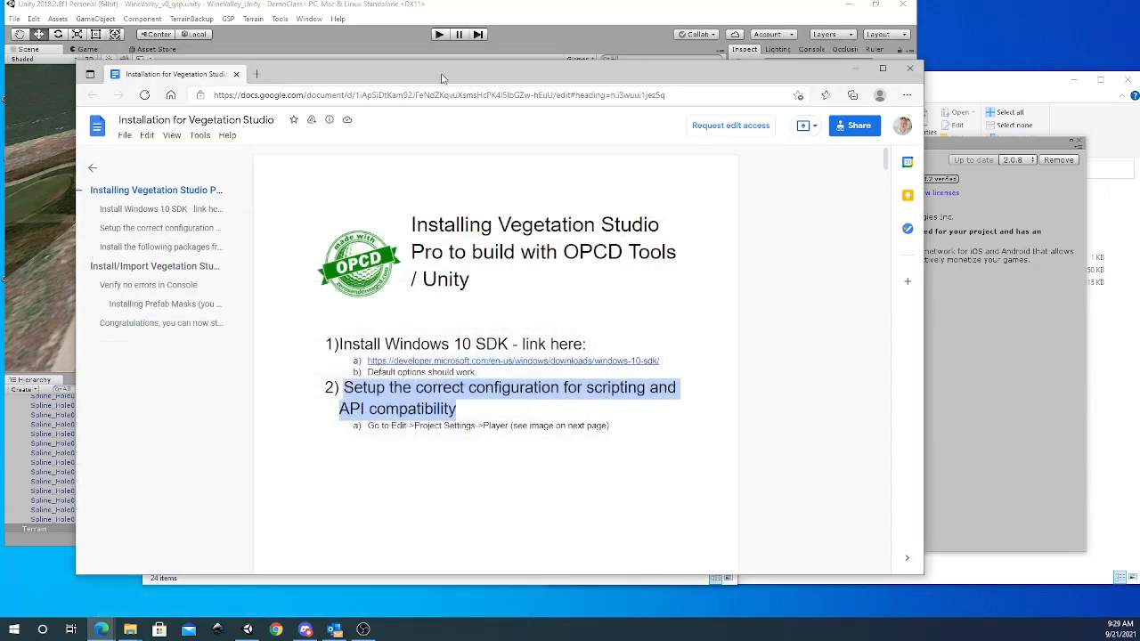
# Switch to Unity, open the project's Player settings, and widen the Inspector to show the Configuration options in full.
pyautogui.moveTo(441, 79); pyautogui.dragTo(1139, 169)
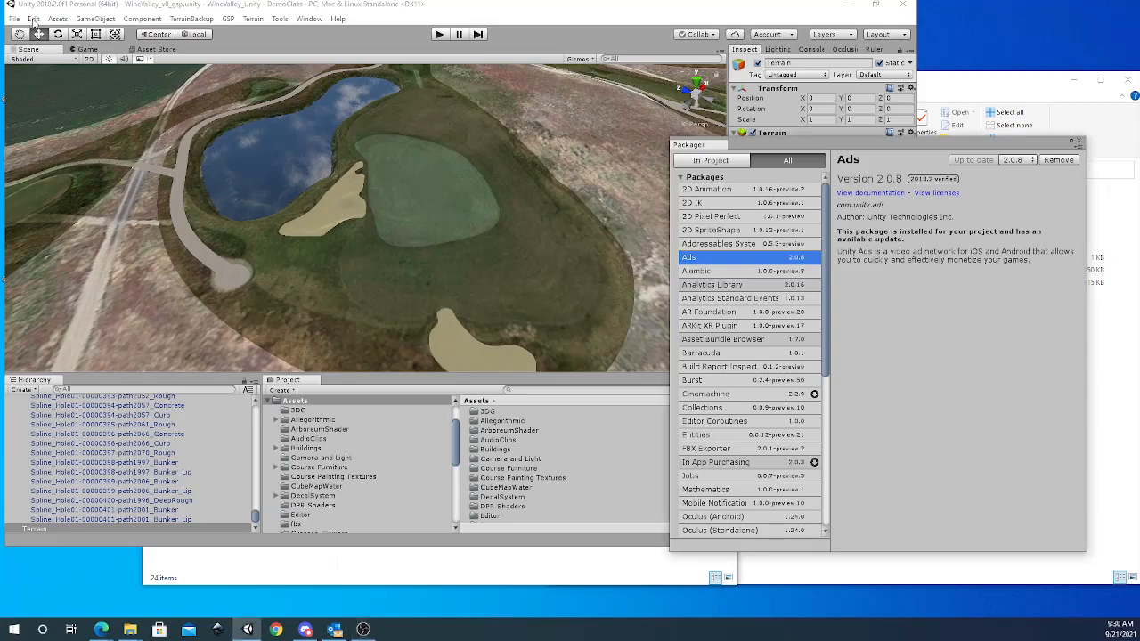
pyautogui.click(33, 20)
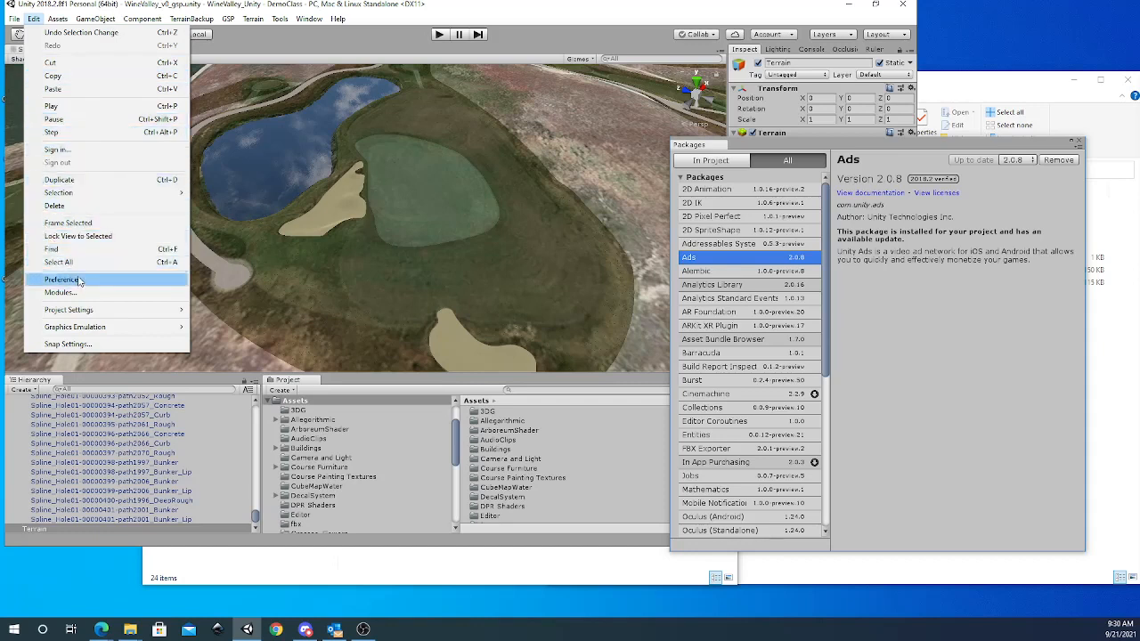
pyautogui.moveTo(93, 311)
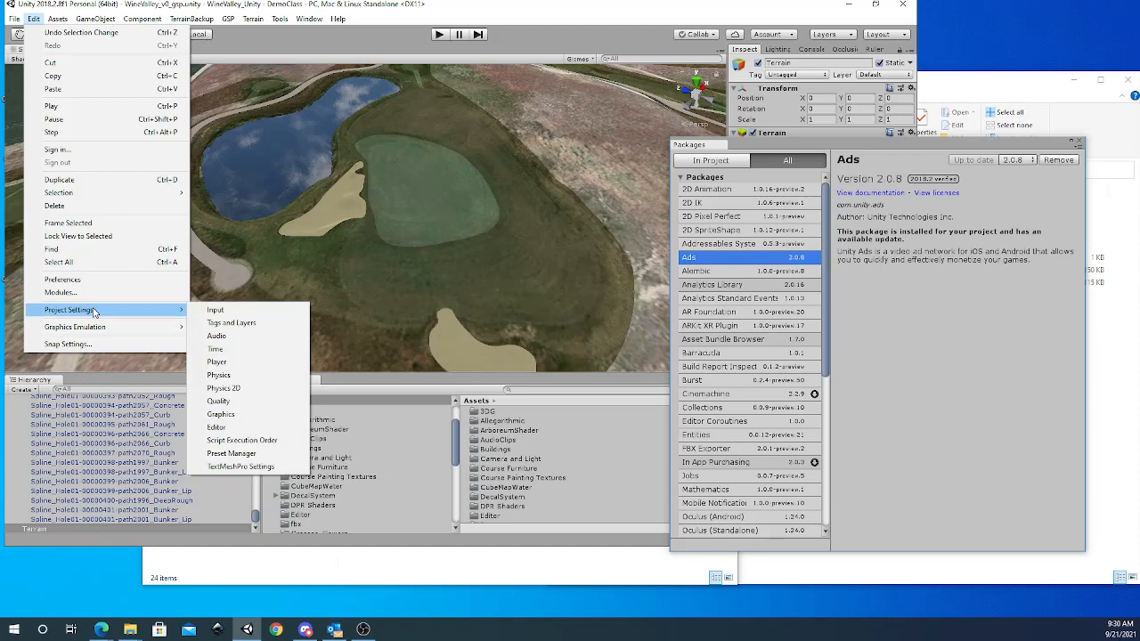
pyautogui.click(239, 363)
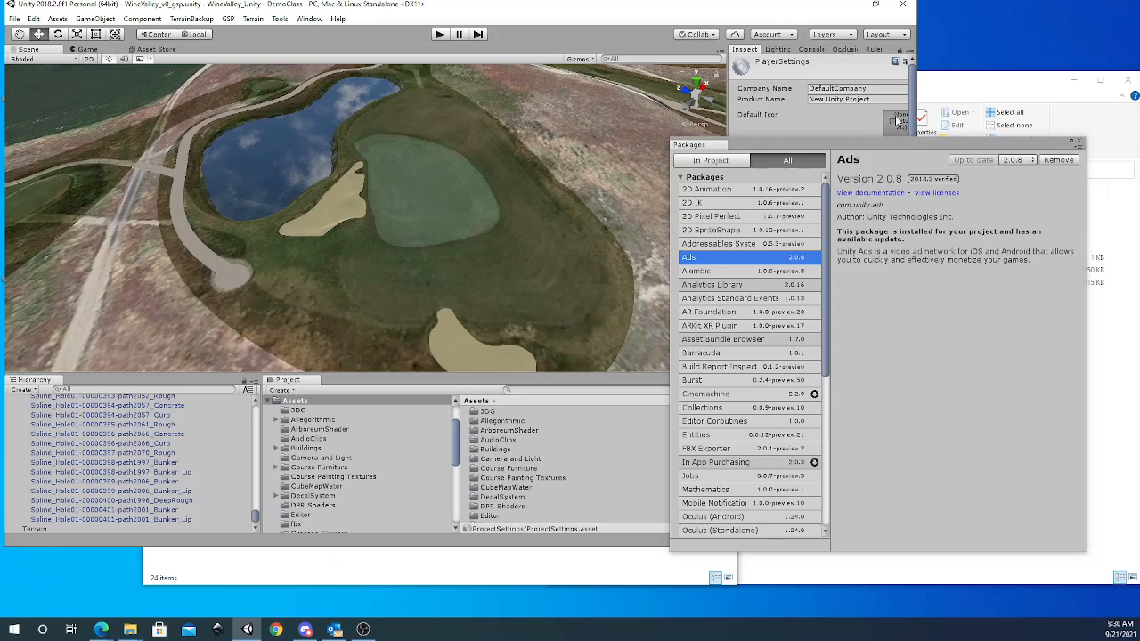
pyautogui.click(1079, 142)
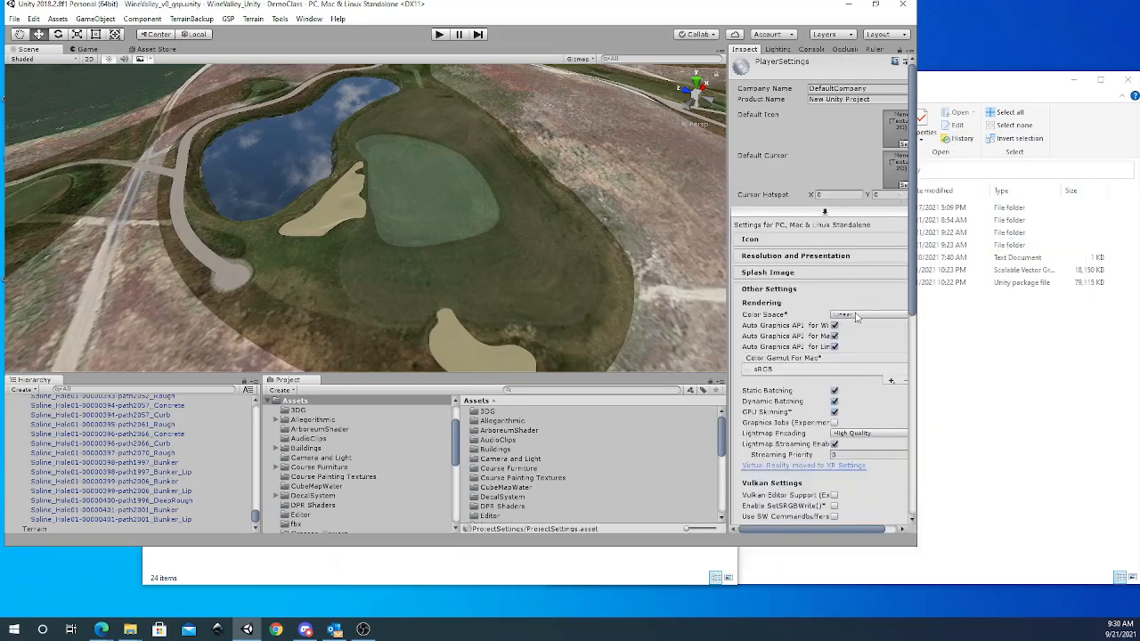
pyautogui.scroll(-8, 889, 322)
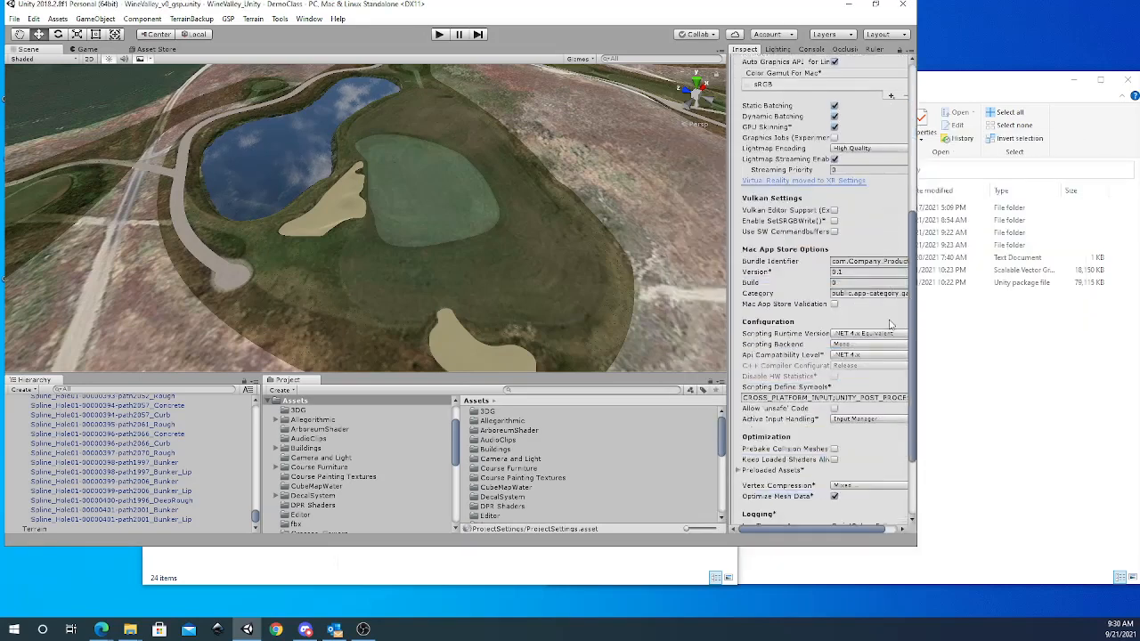
pyautogui.moveTo(729, 315); pyautogui.dragTo(563, 314)
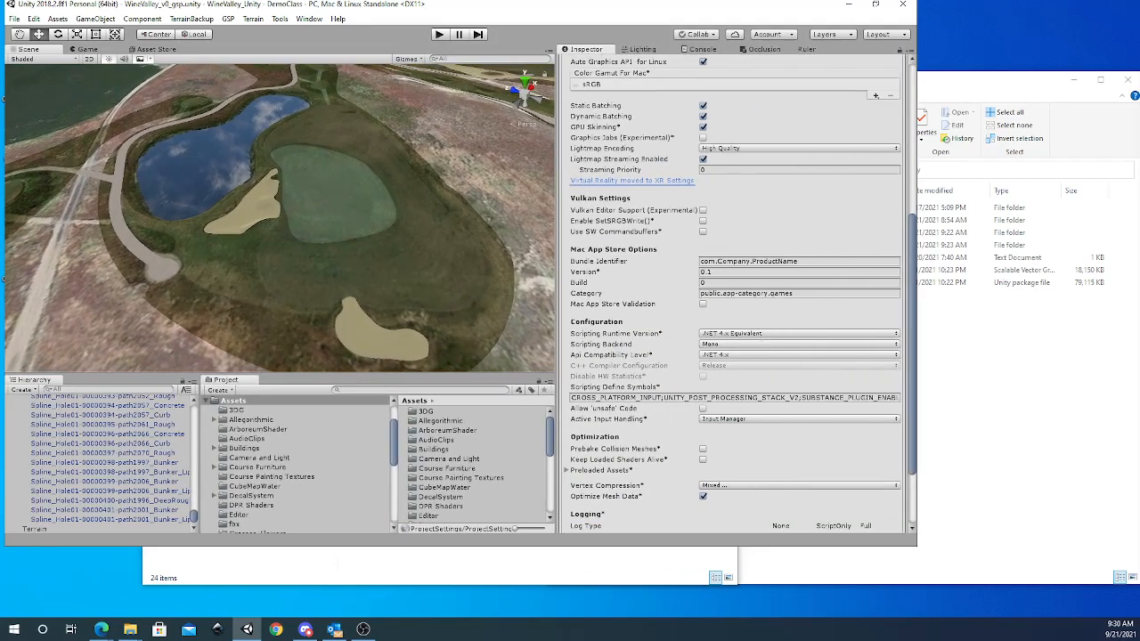
# Set the Scripting Runtime Version to .NET 4.x Equivalent and keep the Api Compatibility Level at .NET 4.x.
pyautogui.hotkey('alt', 'Tab')
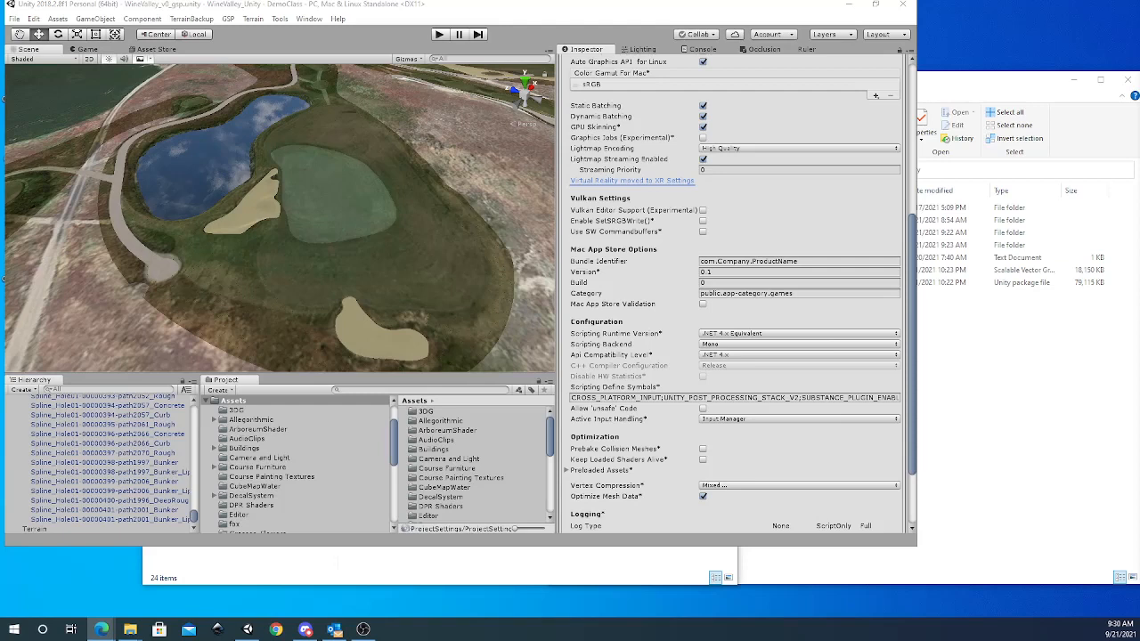
pyautogui.click(753, 335)
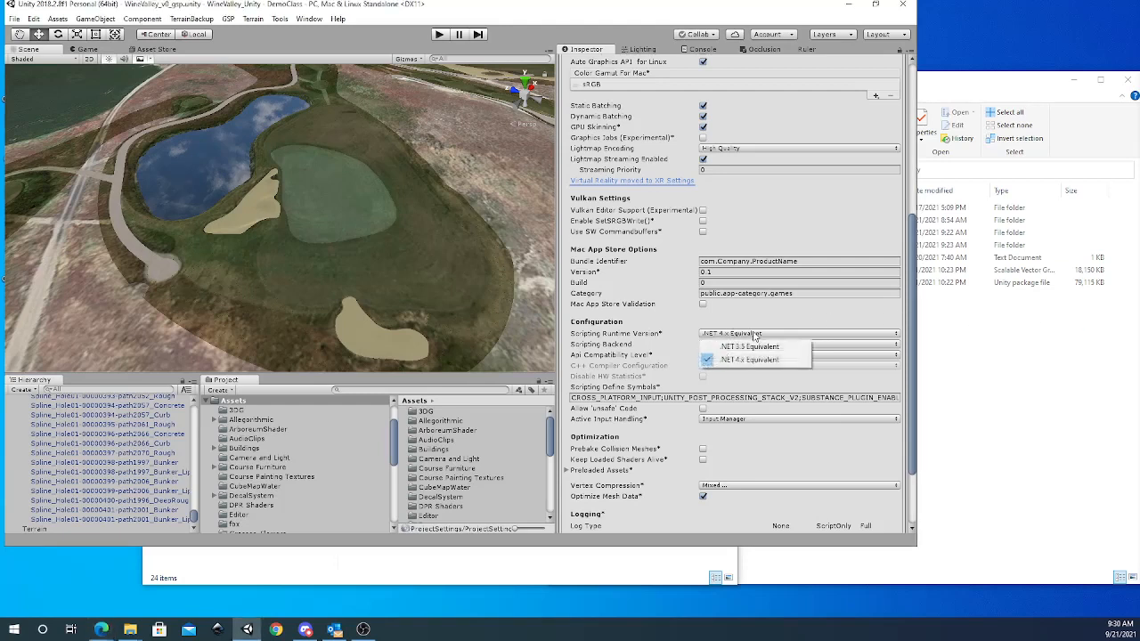
pyautogui.click(759, 358)
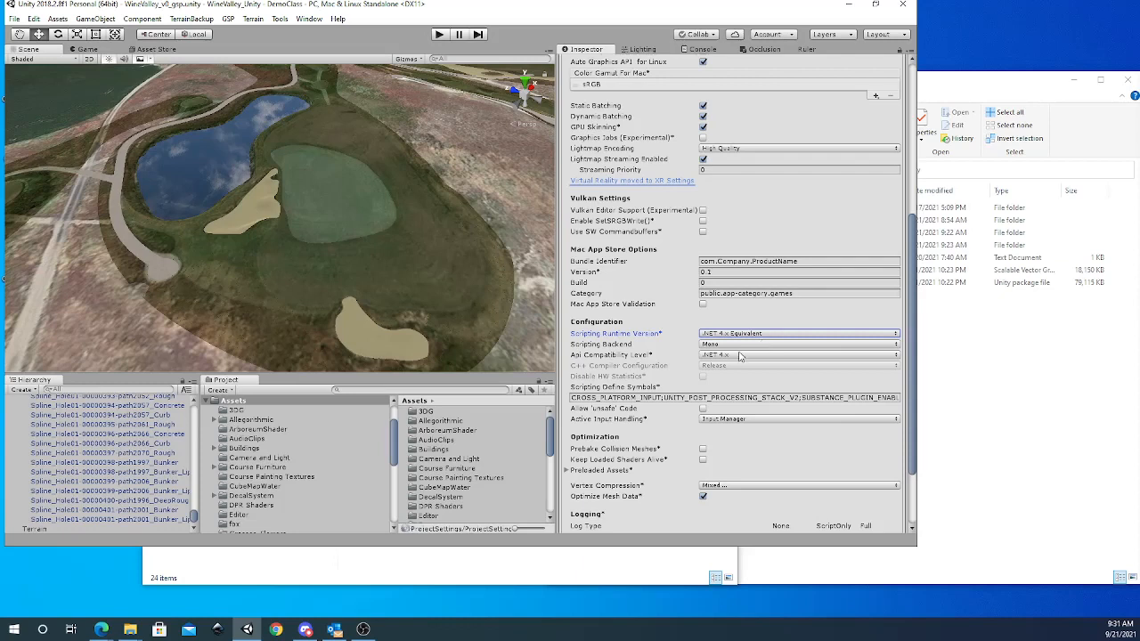
pyautogui.click(728, 355)
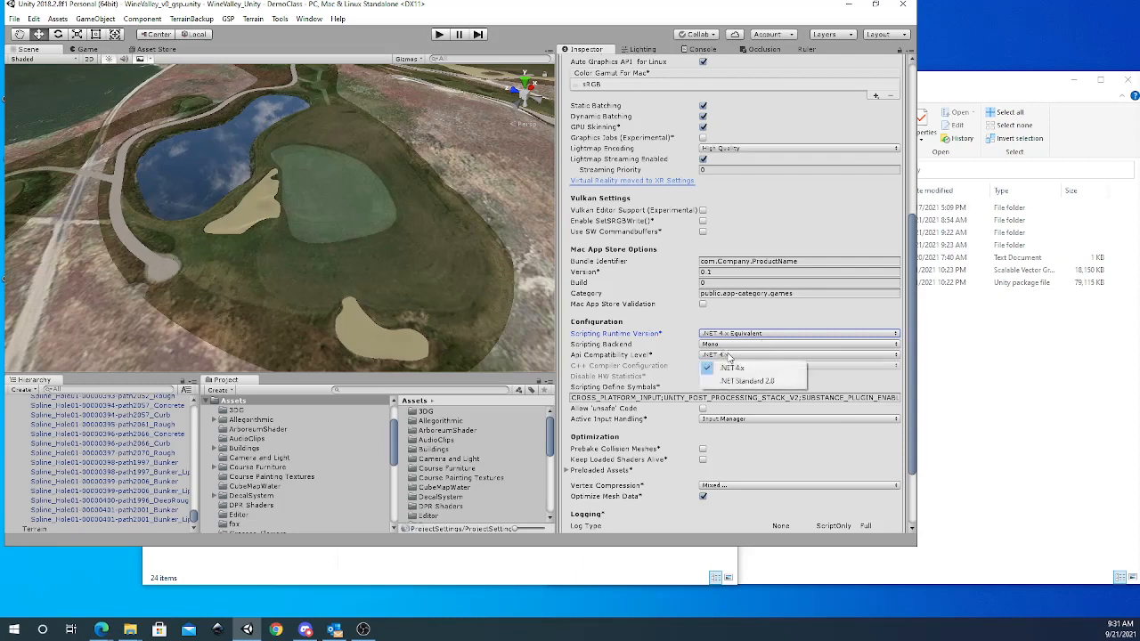
pyautogui.click(813, 322)
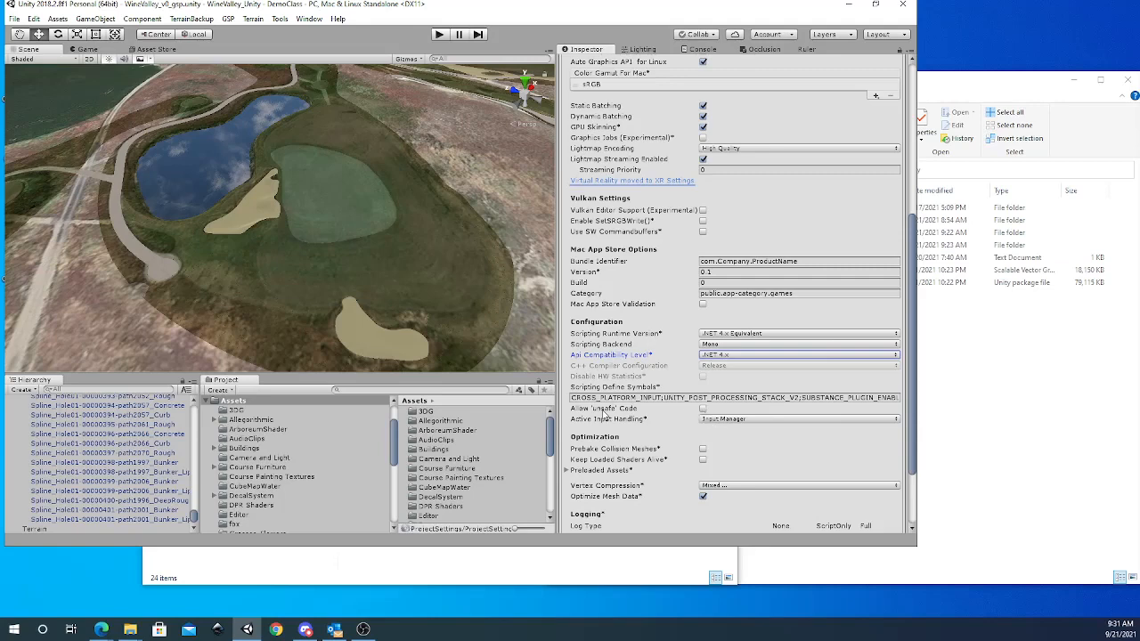
# Enable Allow 'unsafe' Code in the Player configuration settings.
pyautogui.click(703, 410)
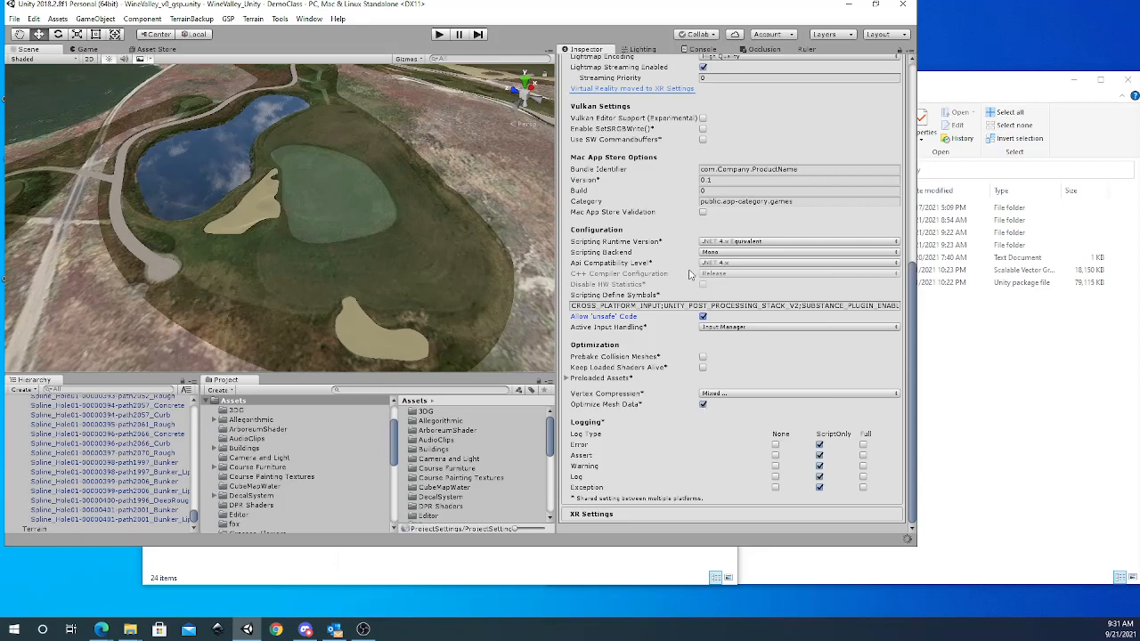
pyautogui.scroll(5, 691, 274)
pyautogui.scroll(4, 690, 273)
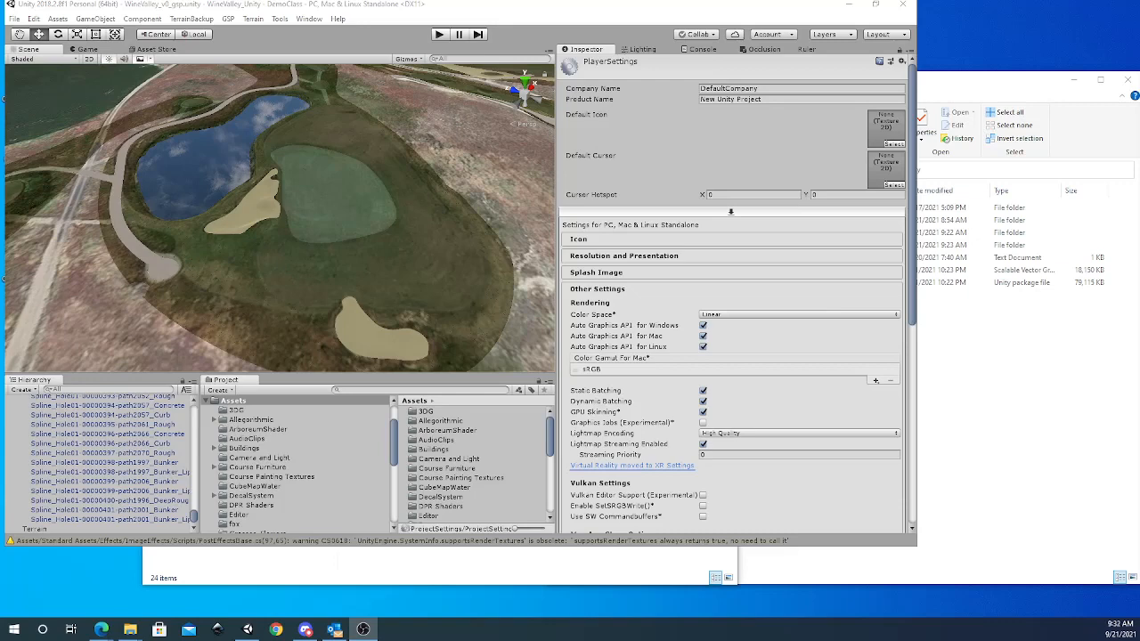
# Open the Package Manager over the scene view and list all available packages.
pyautogui.click(304, 20)
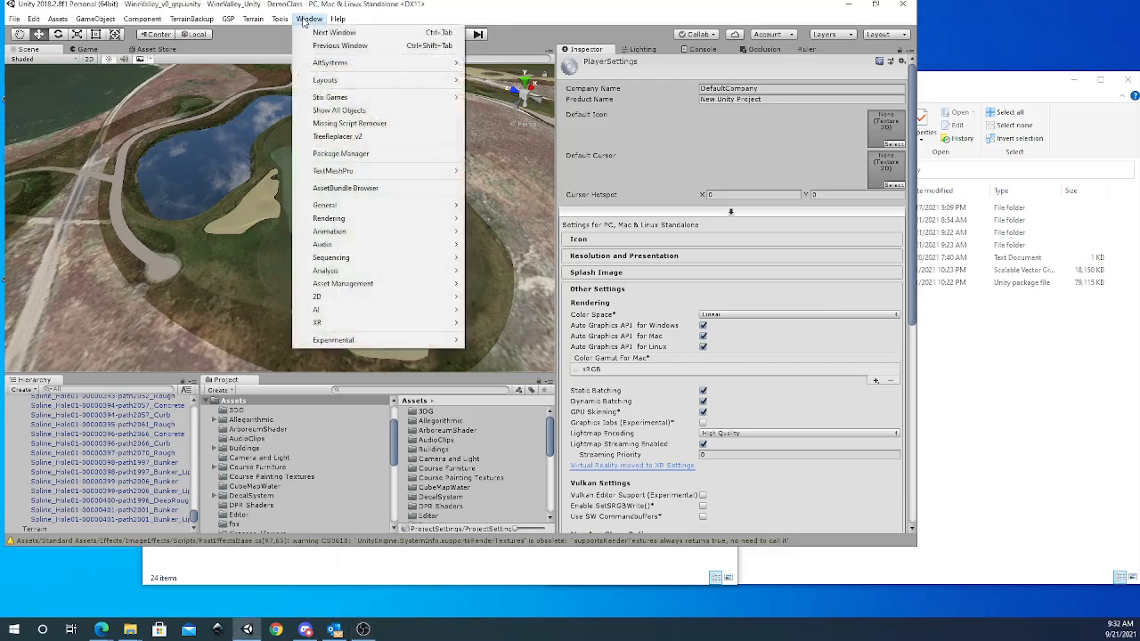
pyautogui.click(382, 153)
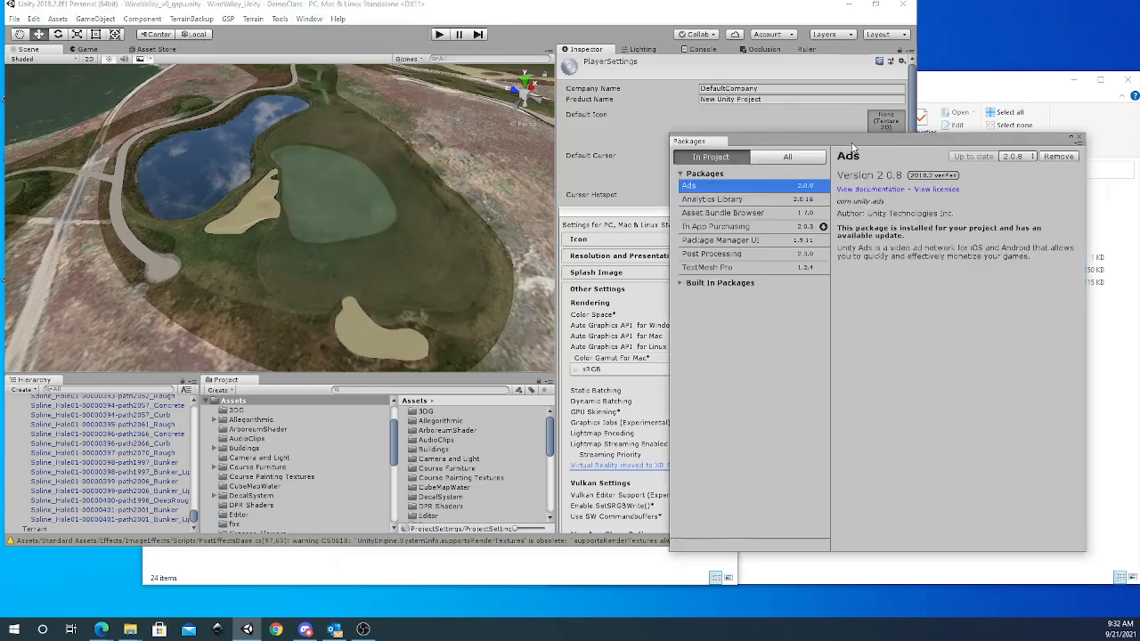
pyautogui.moveTo(850, 145); pyautogui.dragTo(559, 105)
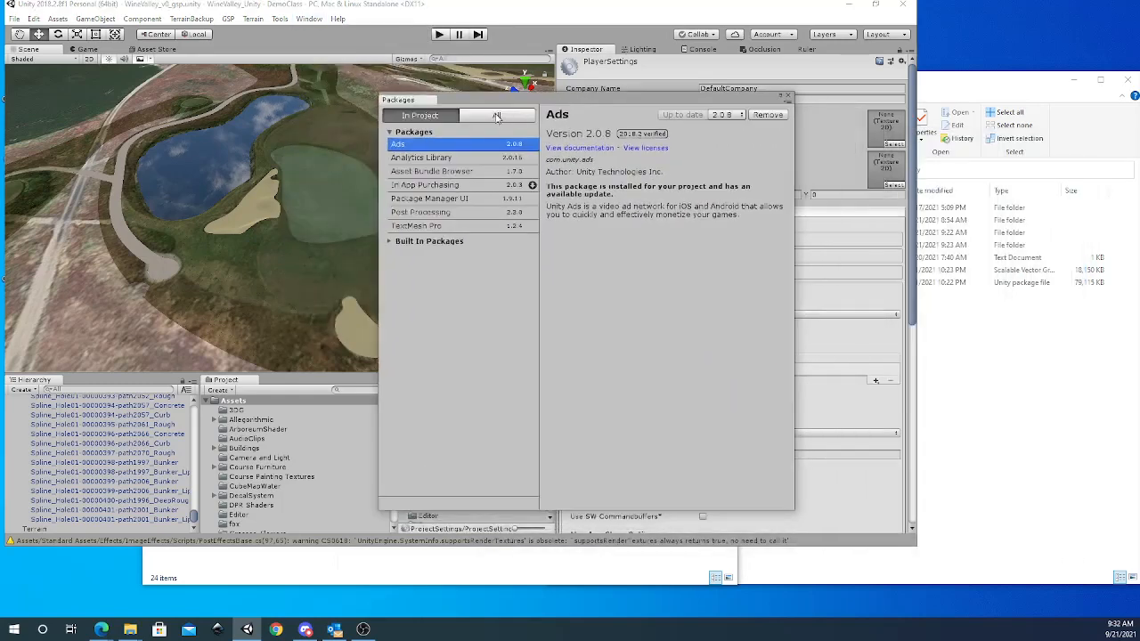
pyautogui.click(497, 116)
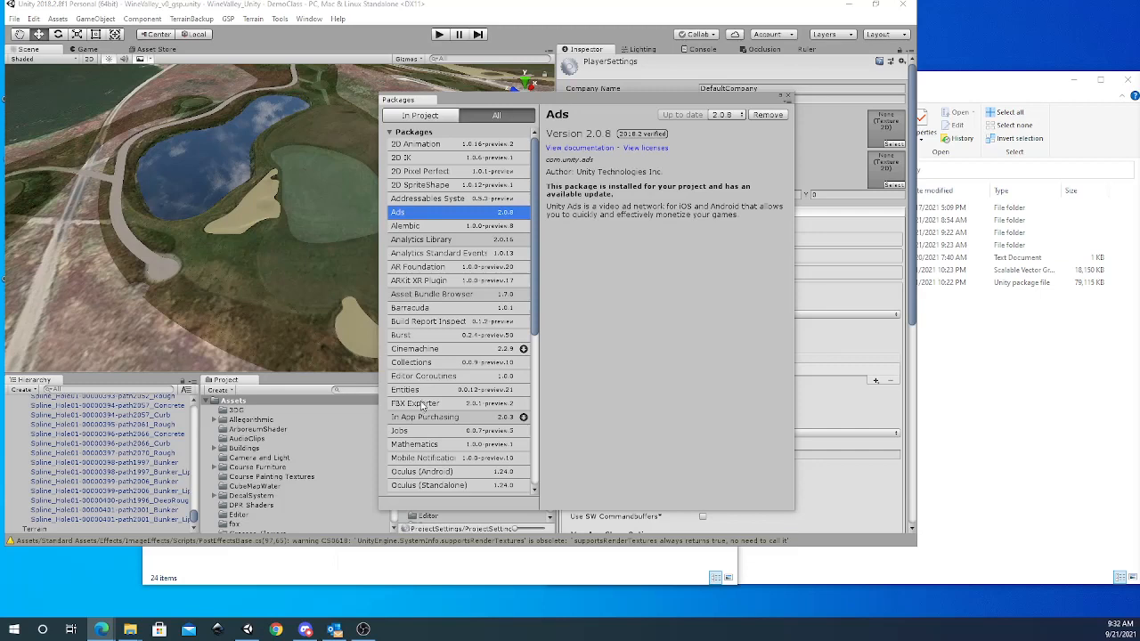
# Install the Burst package in version 0.2.4-preview.45.
pyautogui.click(420, 340)
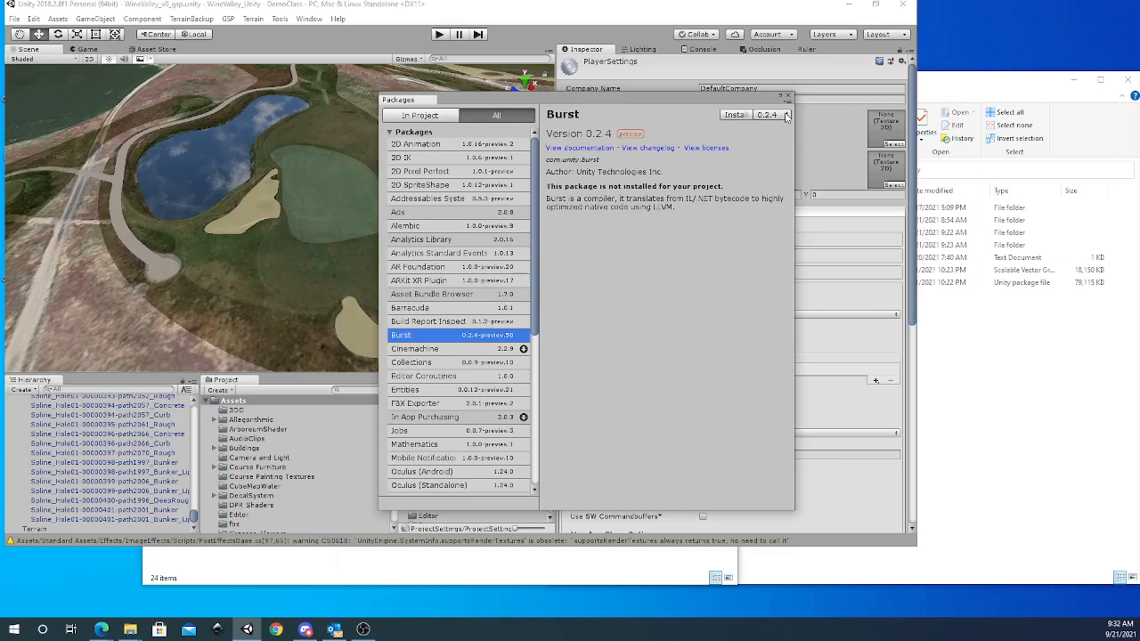
pyautogui.click(786, 116)
pyautogui.moveTo(797, 144)
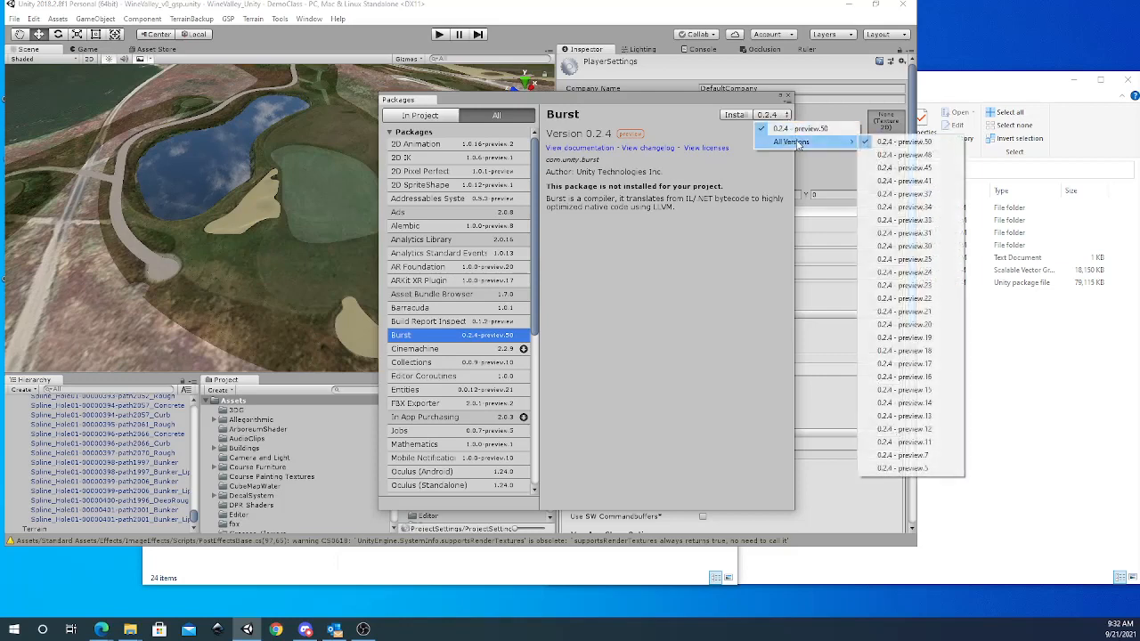
pyautogui.click(920, 170)
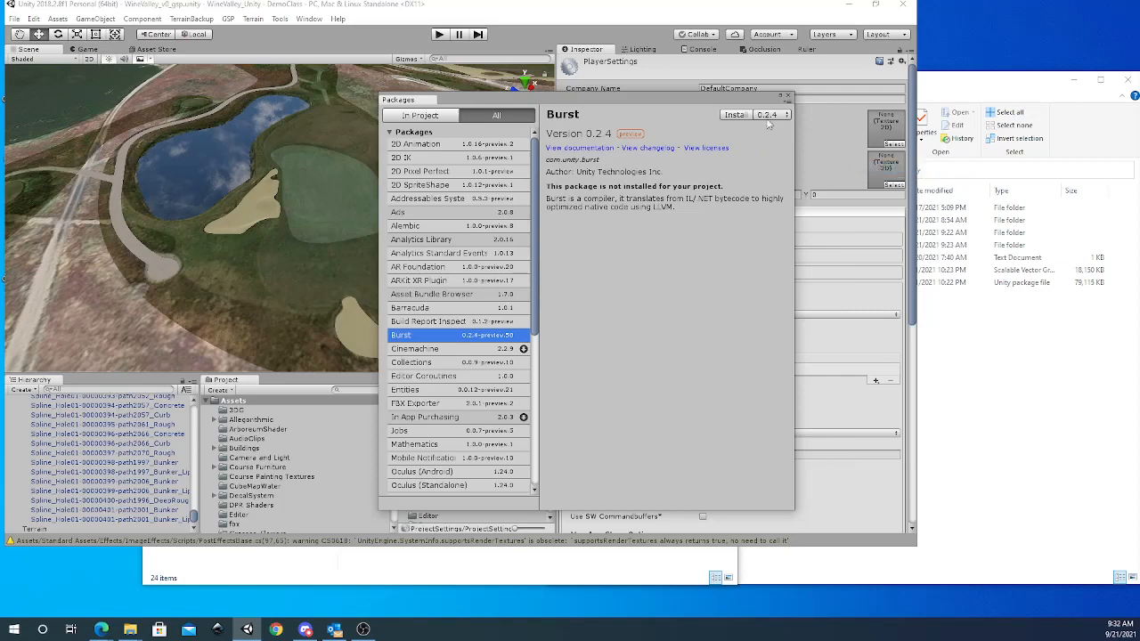
pyautogui.click(784, 116)
pyautogui.moveTo(788, 144)
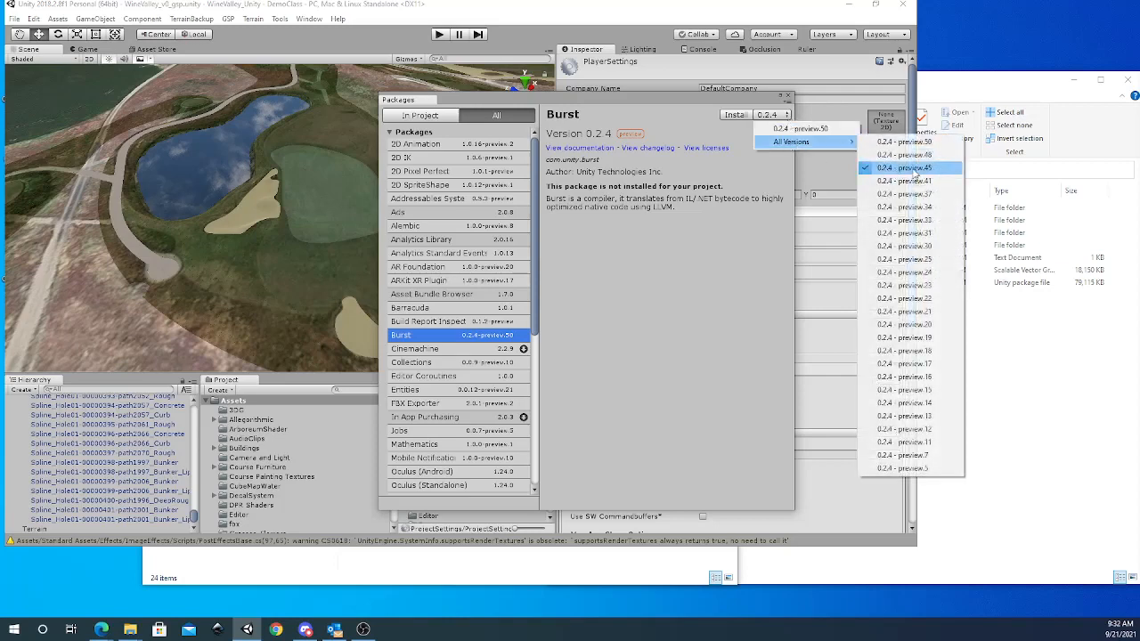
pyautogui.click(915, 169)
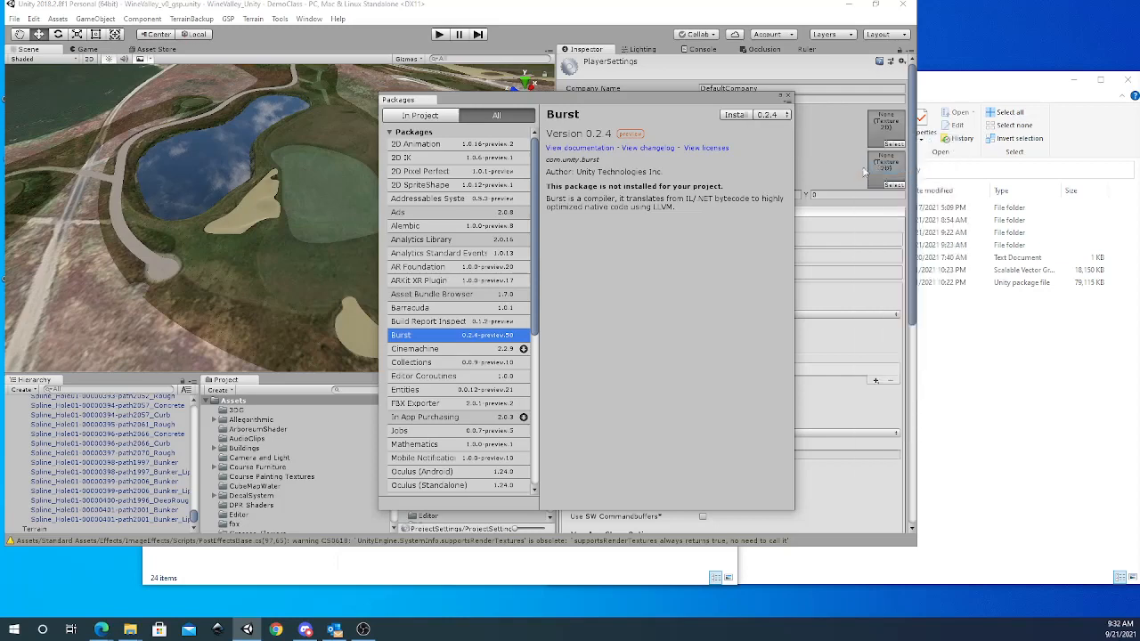
pyautogui.click(734, 116)
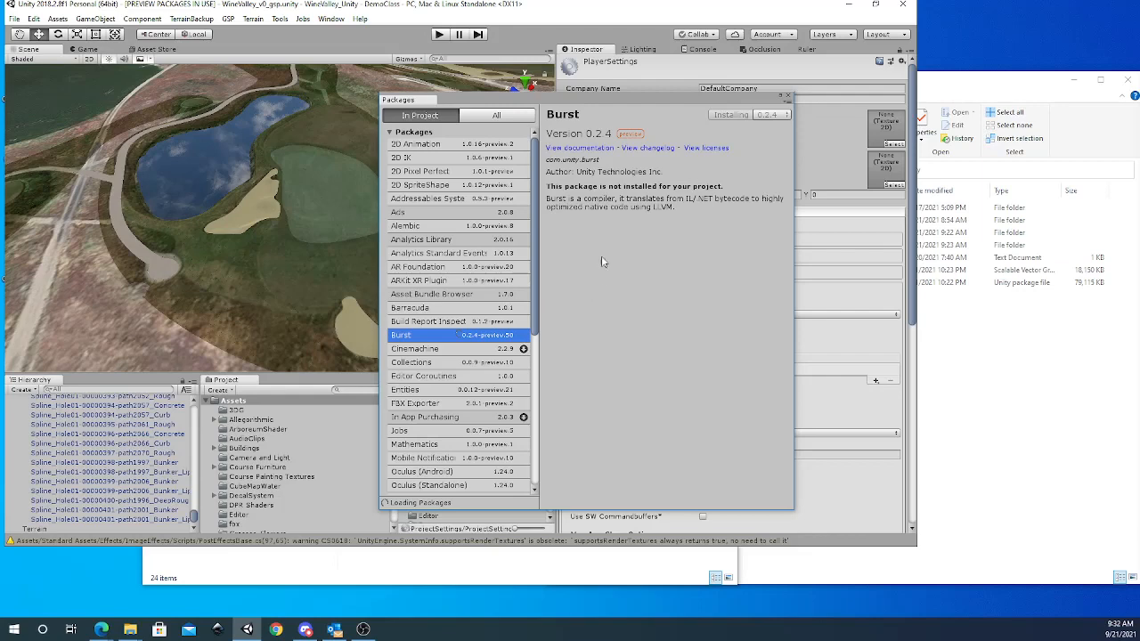
# Install the Collections package in version 0.0.9-preview.10 from the list of all packages.
pyautogui.click(498, 116)
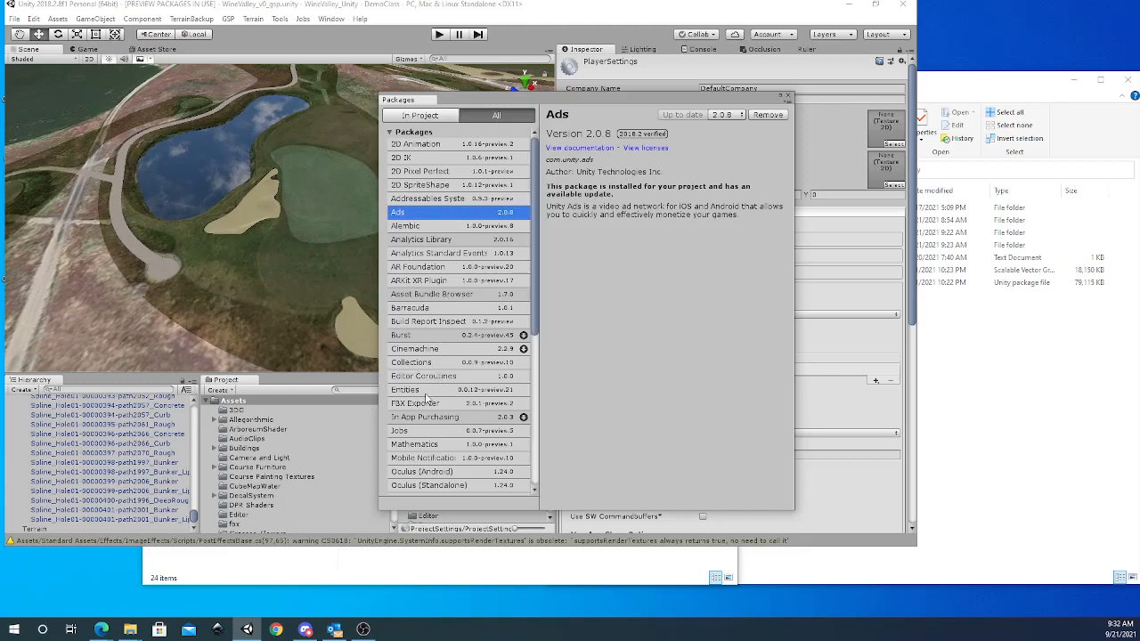
pyautogui.click(428, 364)
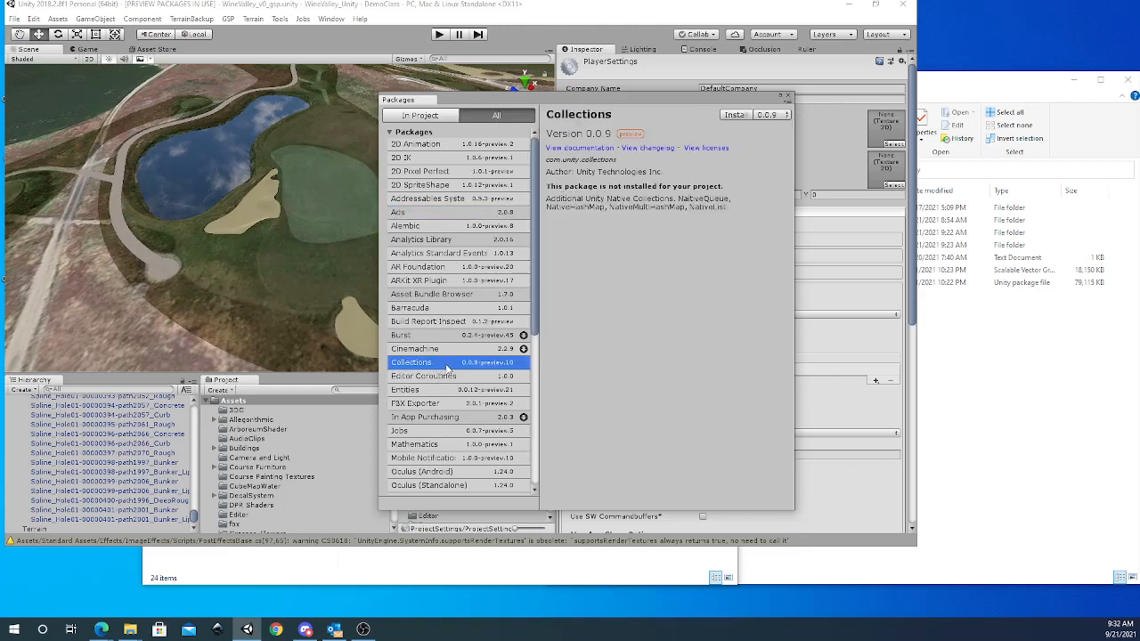
pyautogui.click(772, 117)
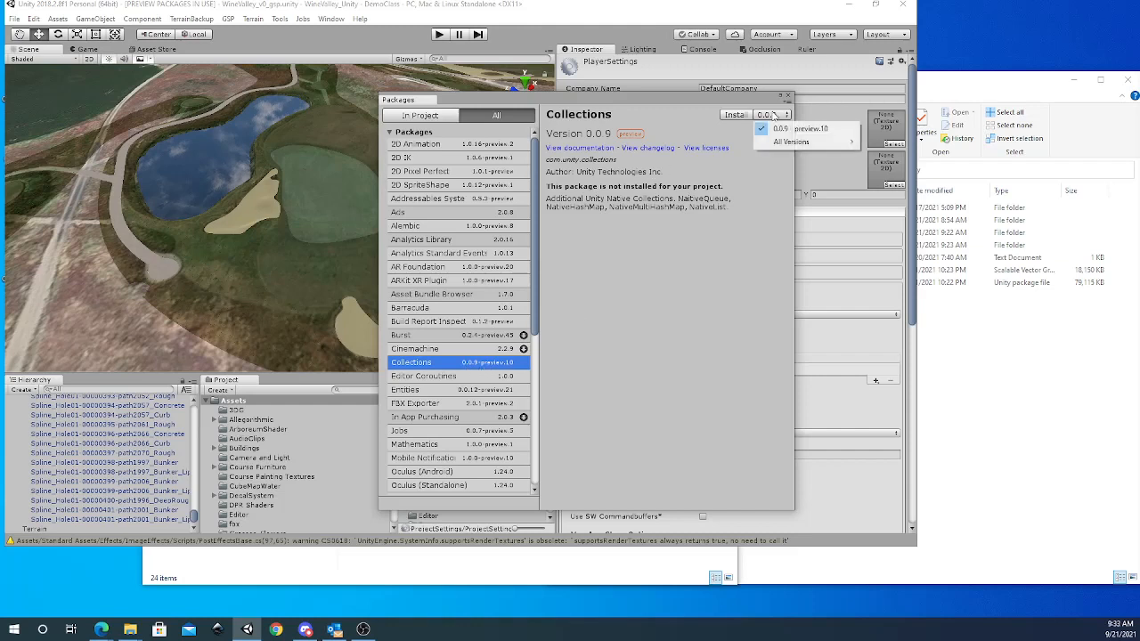
pyautogui.click(727, 117)
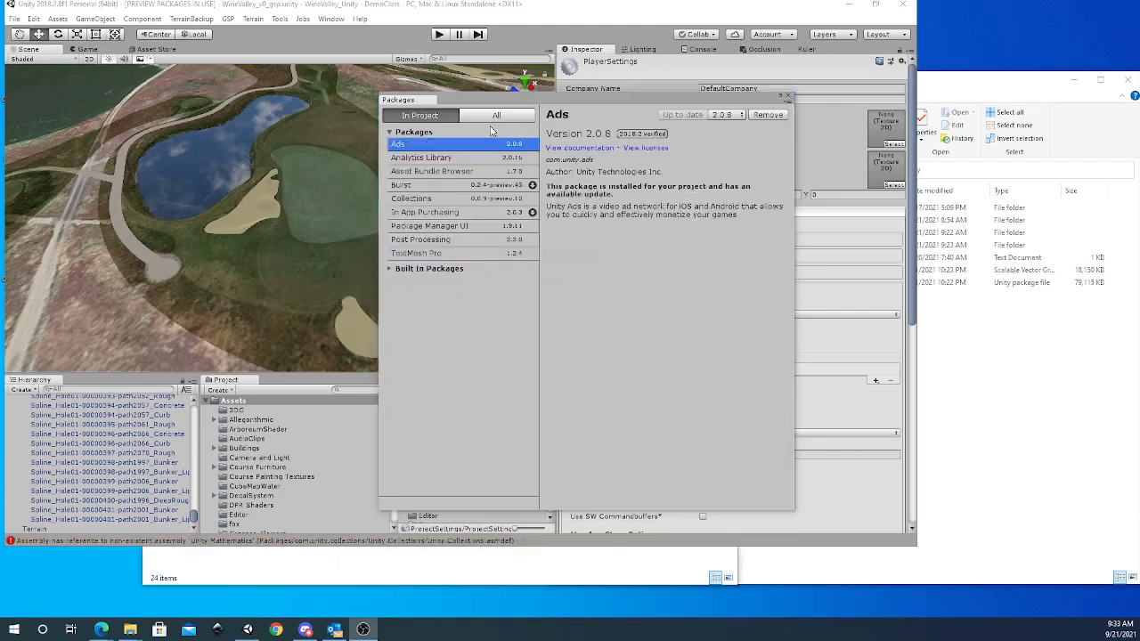
# Install the Jobs package in version 0.0.7-preview.5 from the list of all packages.
pyautogui.click(495, 115)
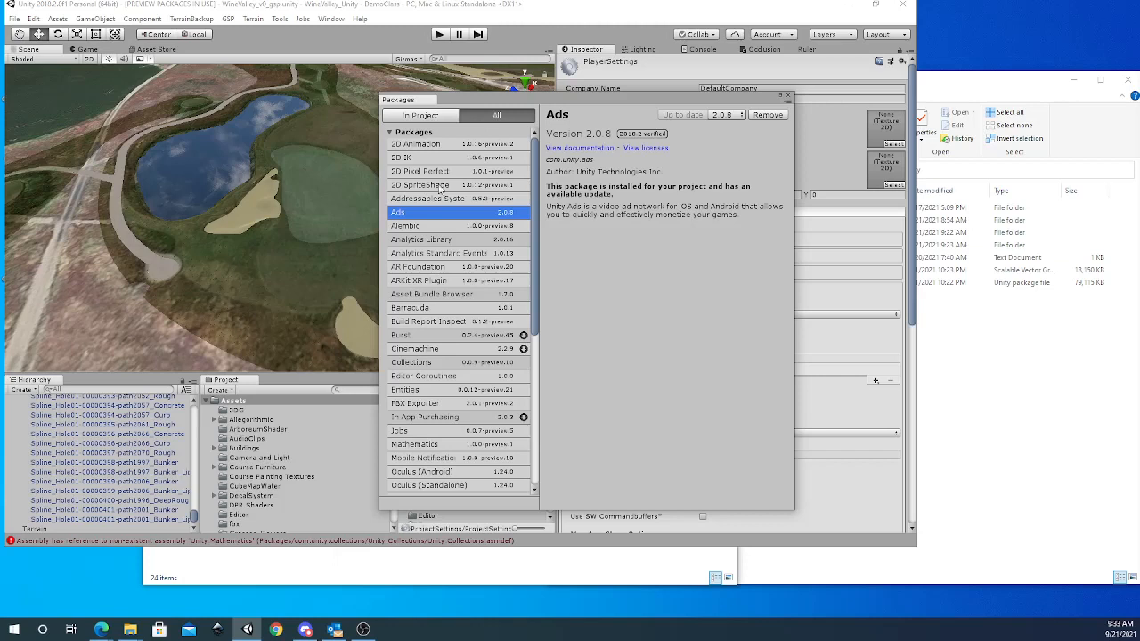
pyautogui.click(421, 433)
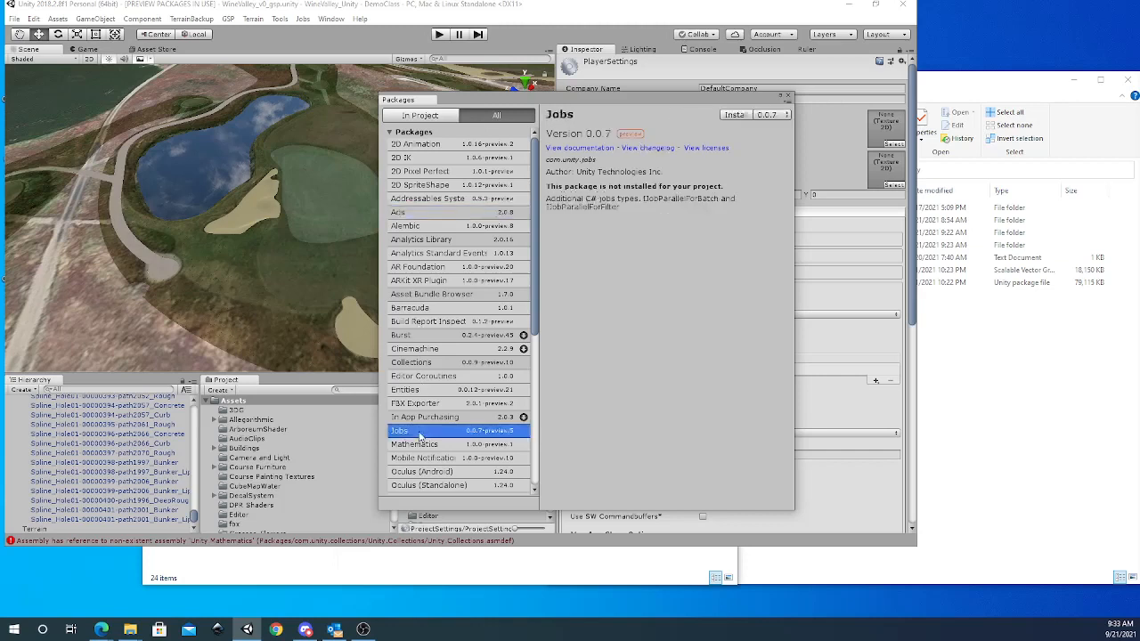
pyautogui.click(787, 116)
pyautogui.click(758, 130)
pyautogui.click(733, 116)
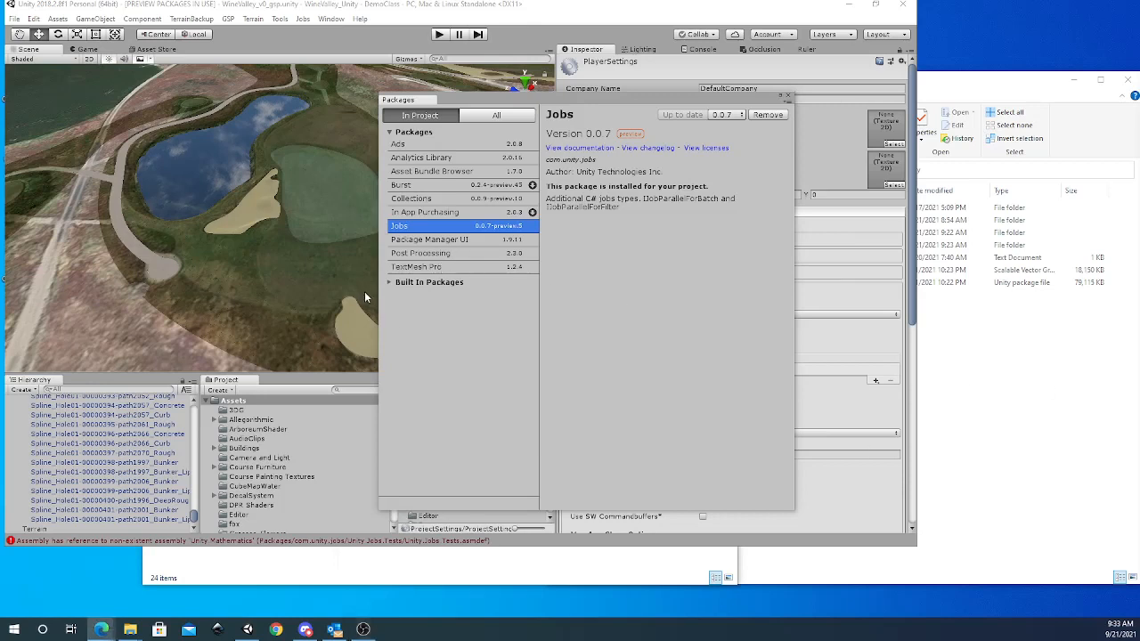
# Install the Mathematics package, choosing version 0.0.12-preview.20 instead of the newest release.
pyautogui.click(485, 117)
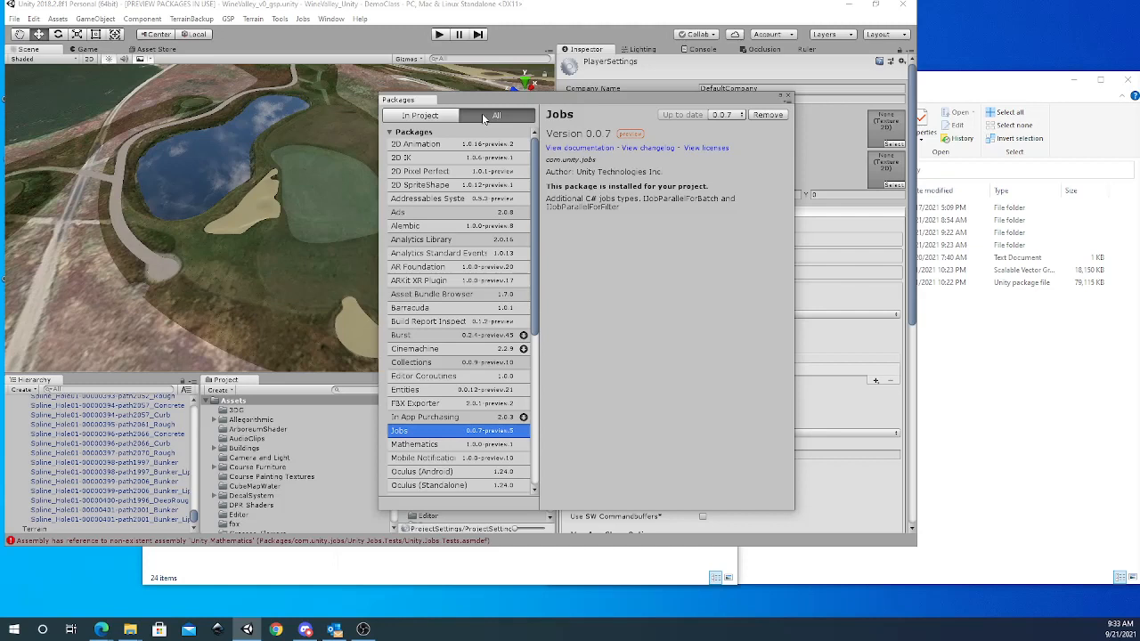
pyautogui.click(445, 445)
pyautogui.click(770, 116)
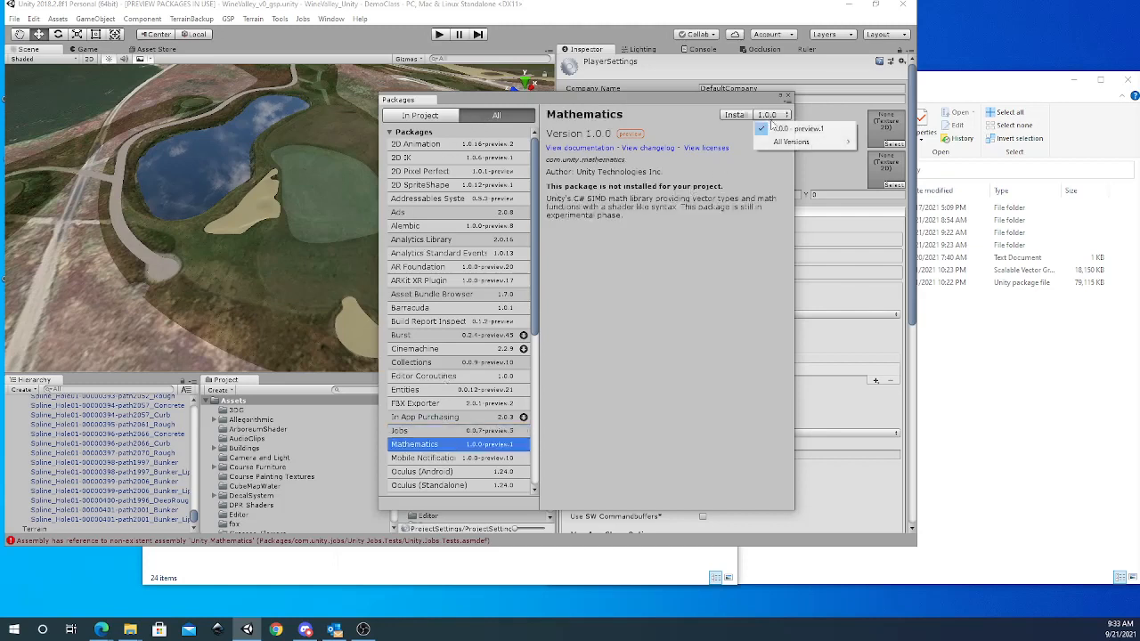
pyautogui.moveTo(788, 142)
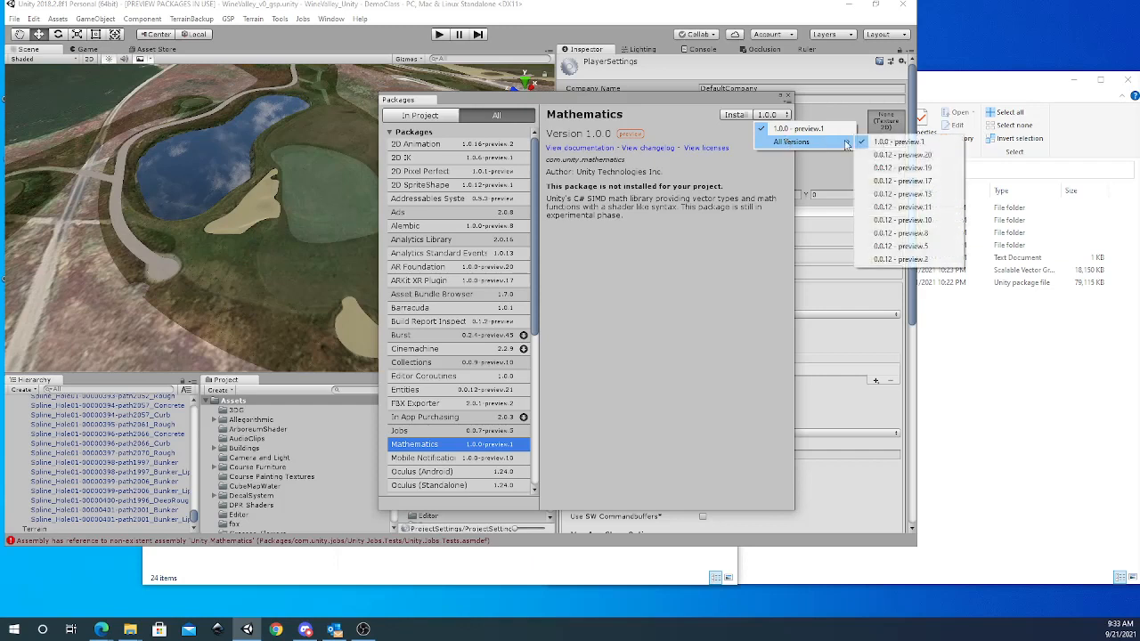
pyautogui.click(899, 155)
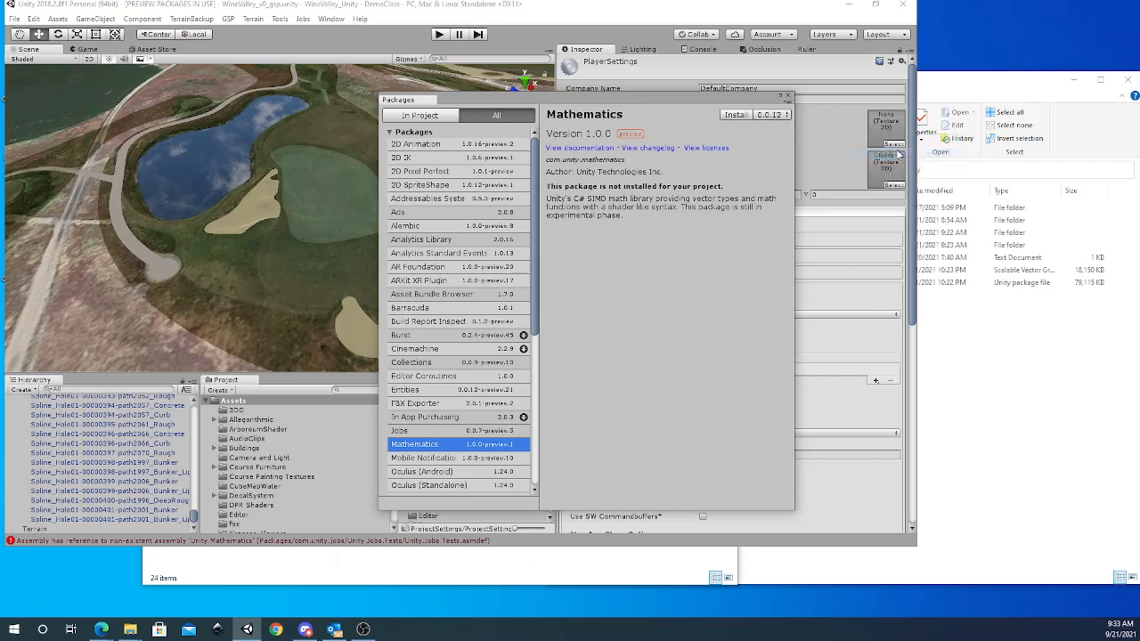
pyautogui.click(771, 116)
pyautogui.moveTo(793, 143)
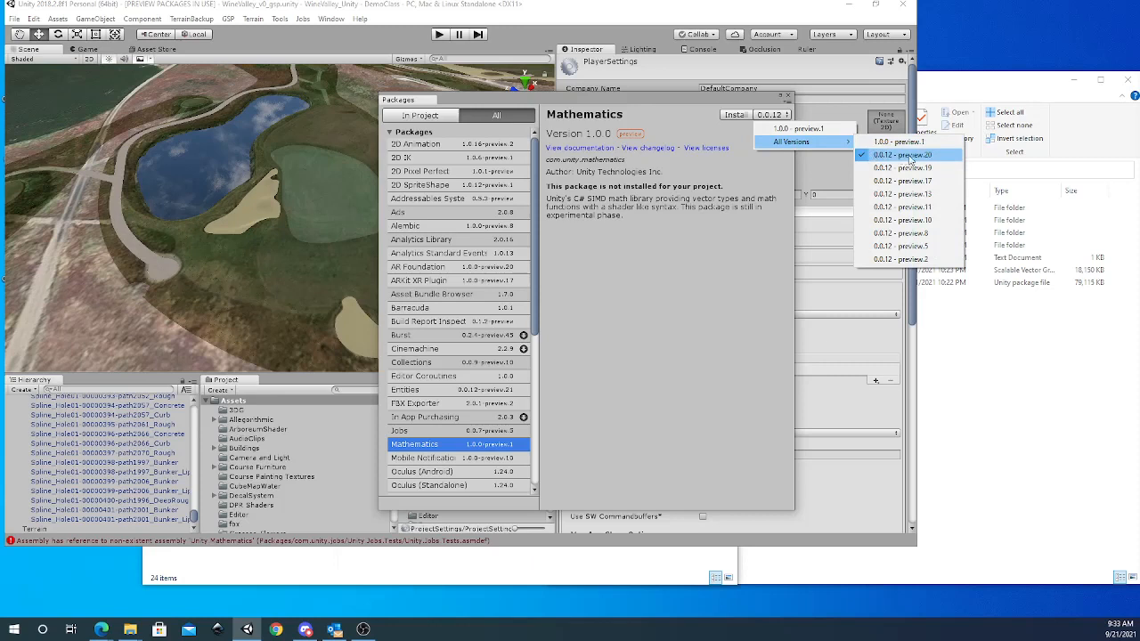
pyautogui.click(698, 174)
pyautogui.click(734, 116)
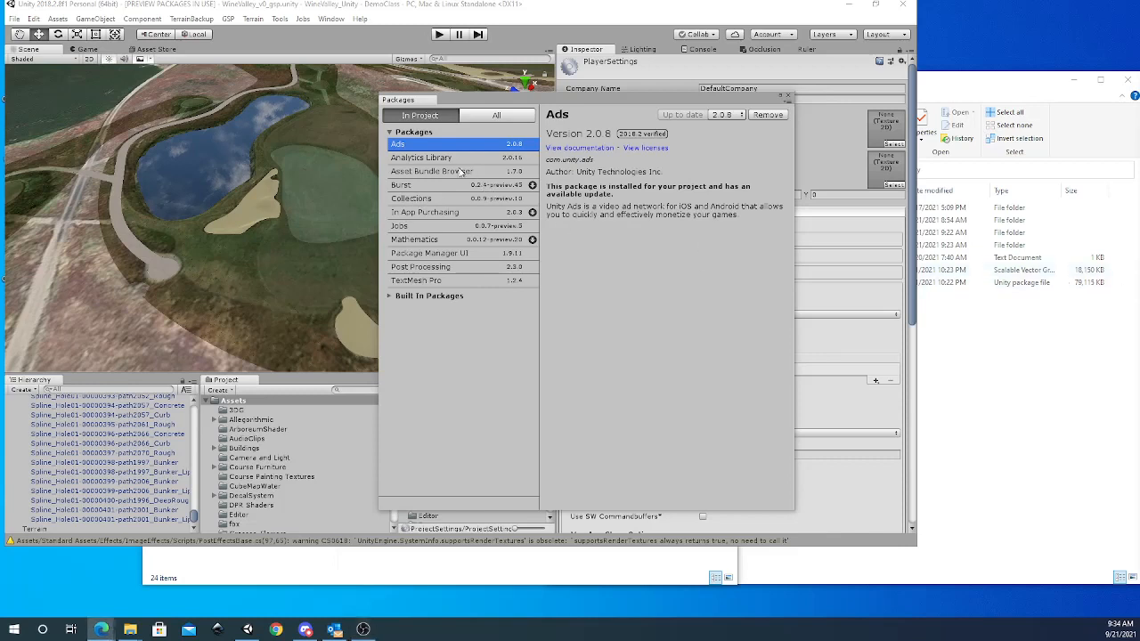
# Check the installed Burst, Collections, Jobs, Mathematics and Post Processing packages, and close the Package Manager.
pyautogui.click(422, 186)
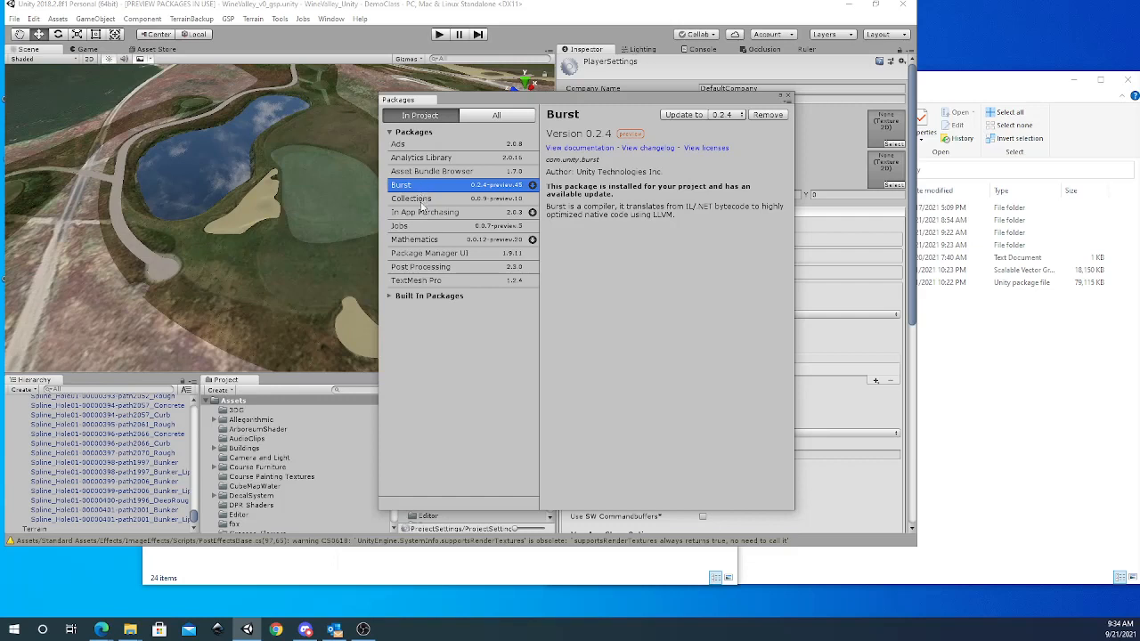
pyautogui.click(422, 200)
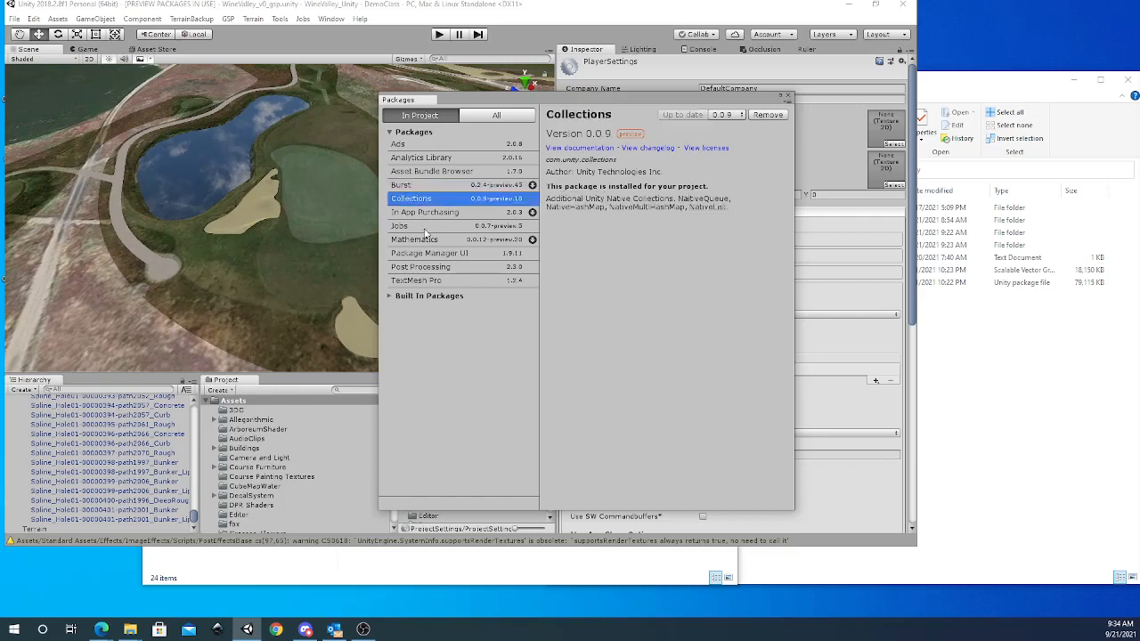
pyautogui.click(426, 228)
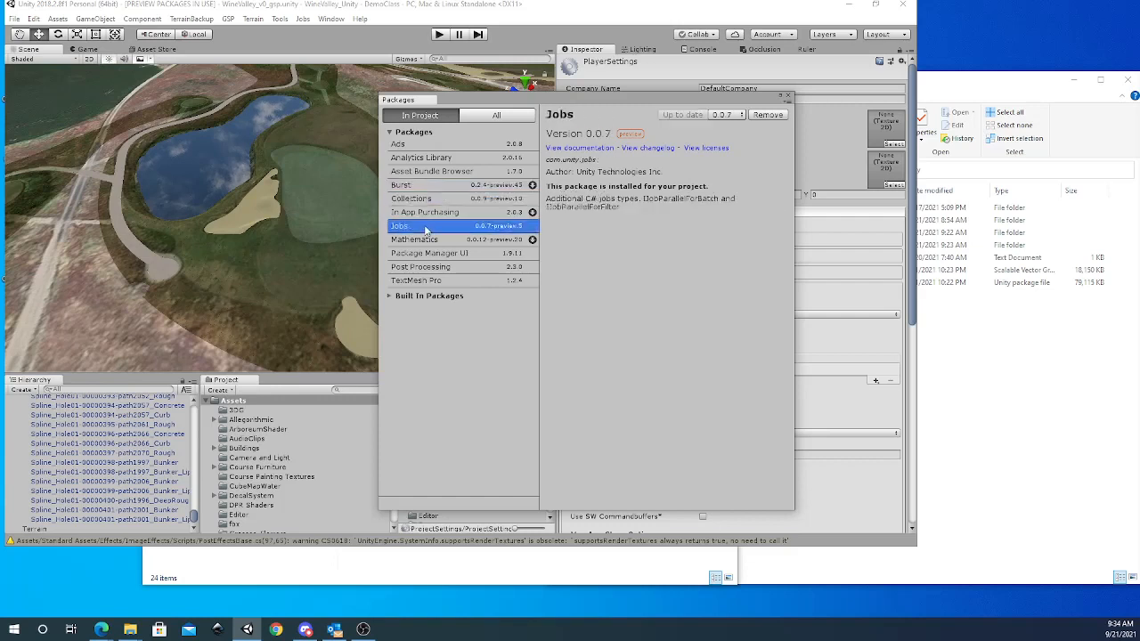
pyautogui.click(426, 241)
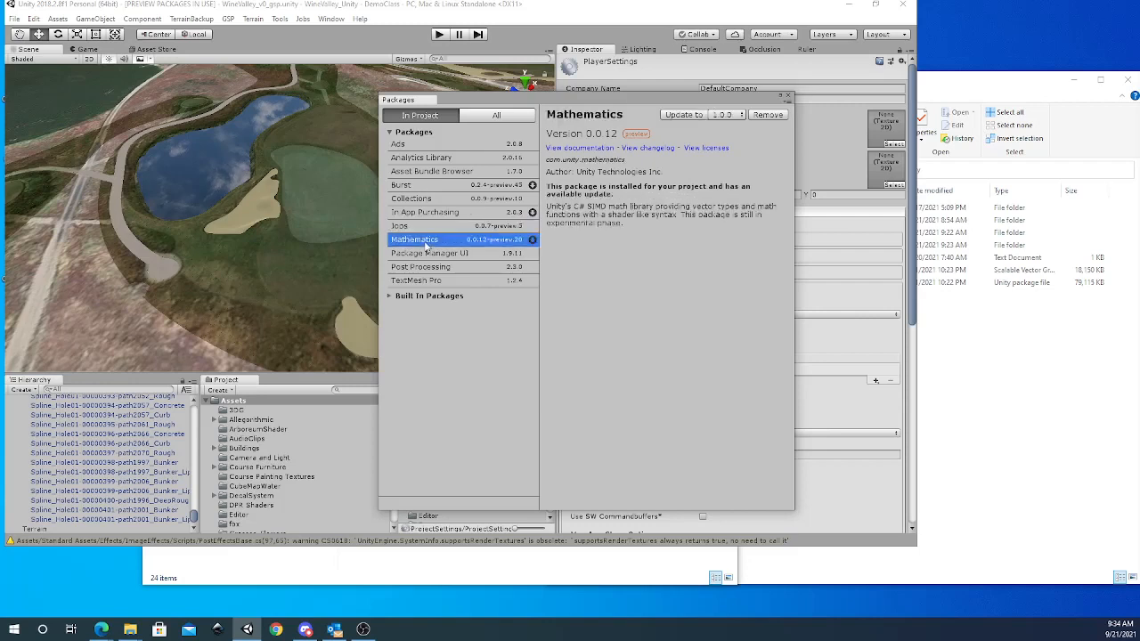
pyautogui.click(430, 268)
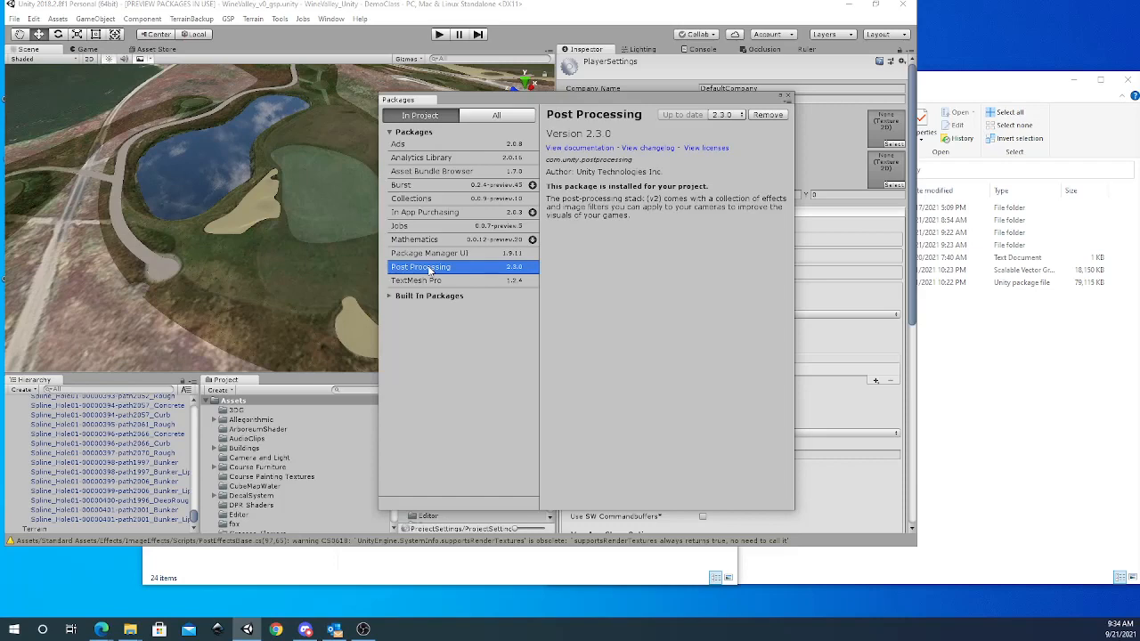
pyautogui.click(788, 95)
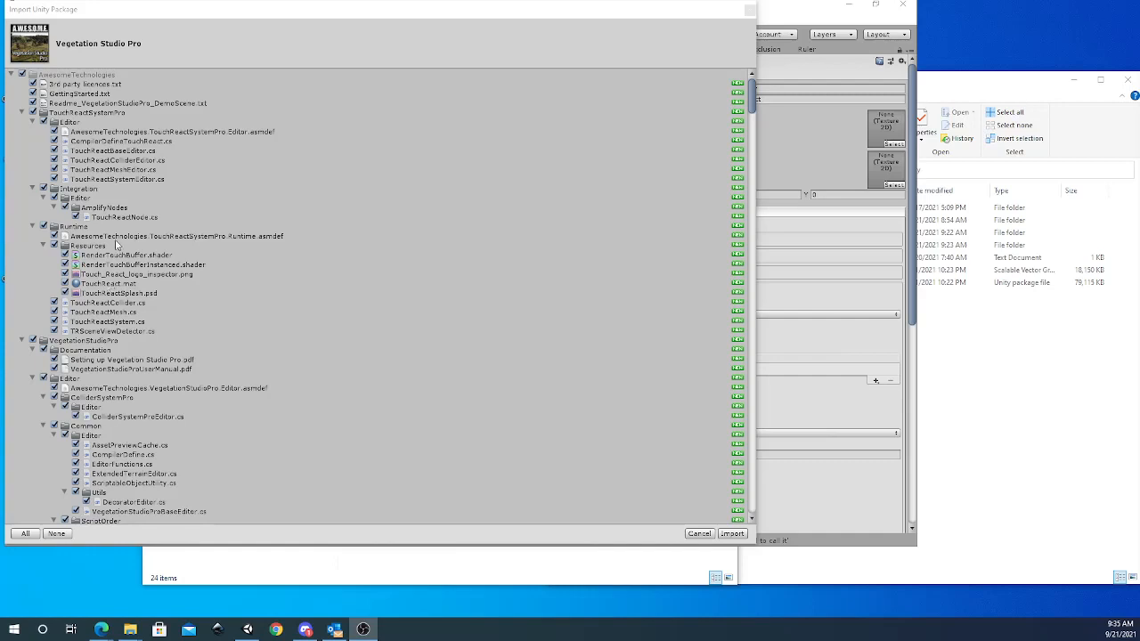
# Collapse the Vegetation Studio Pro subfolders in the import list and exclude the VegetationStudioProDemo folder.
pyautogui.click(21, 113)
pyautogui.click(22, 122)
pyautogui.click(21, 132)
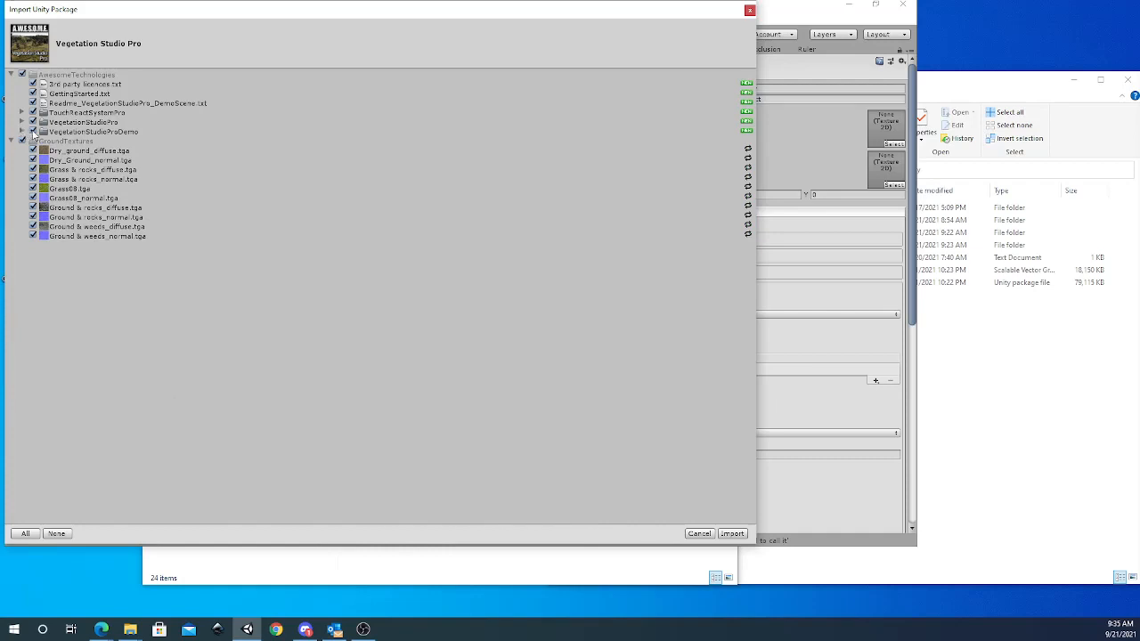
pyautogui.click(36, 132)
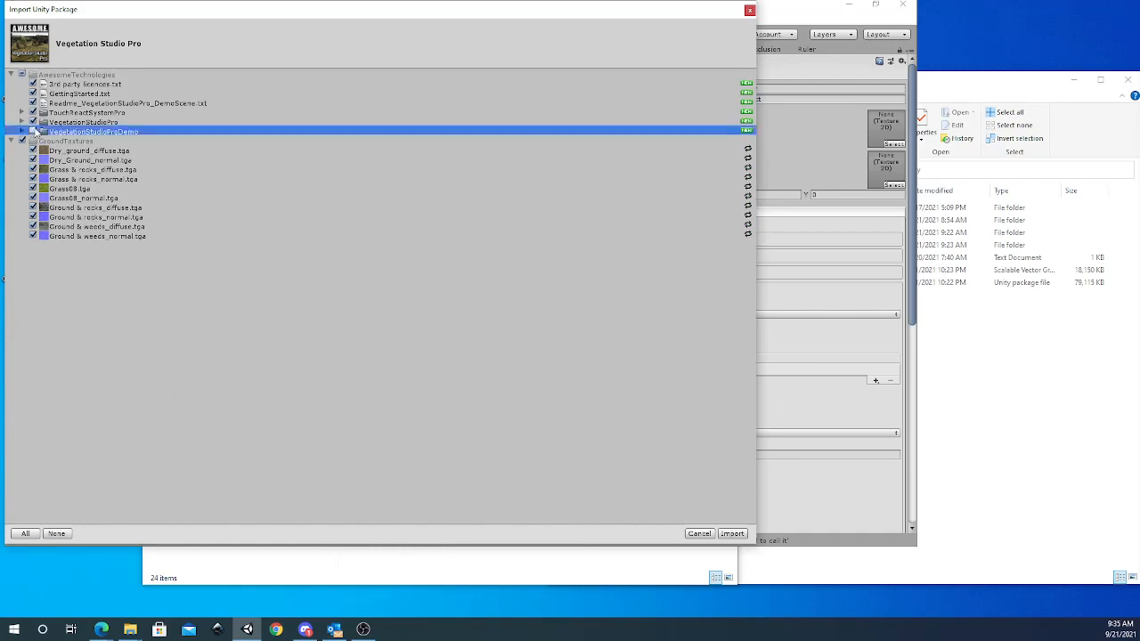
pyautogui.click(33, 130)
# Look through the GroundTextures folder, keep it included, and import the selected Vegetation Studio Pro files.
pyautogui.click(11, 141)
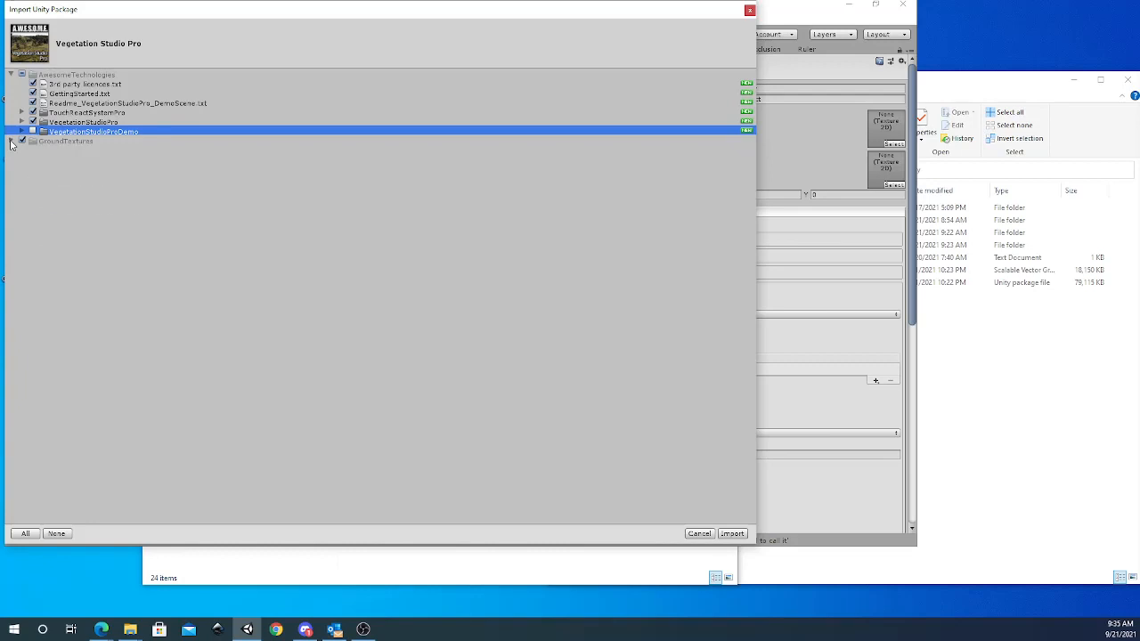
pyautogui.click(11, 141)
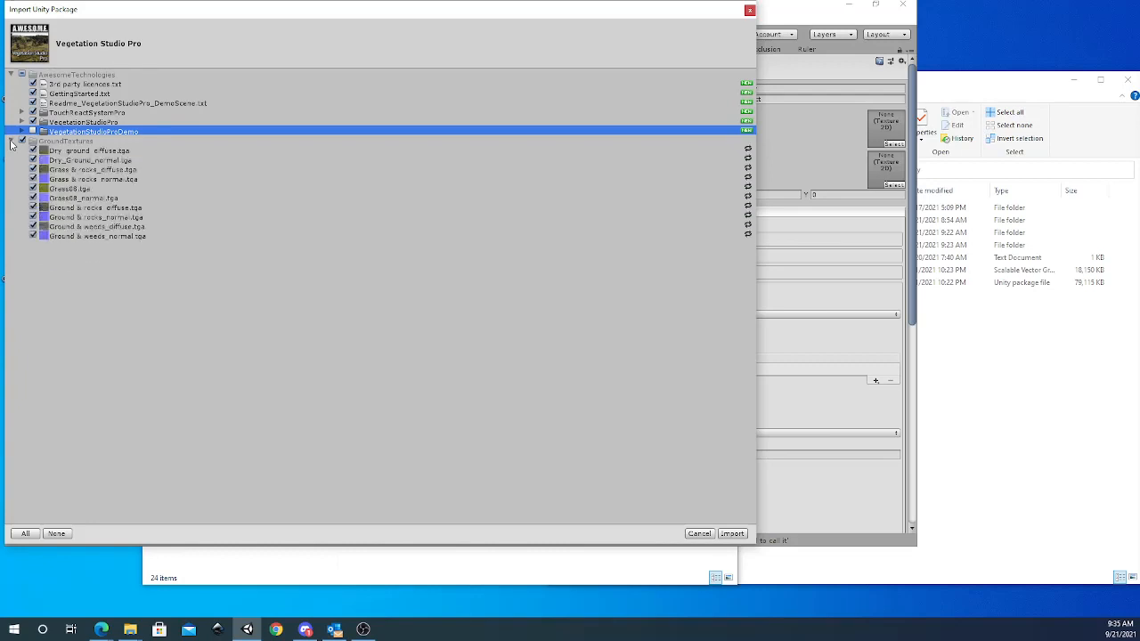
pyautogui.click(10, 141)
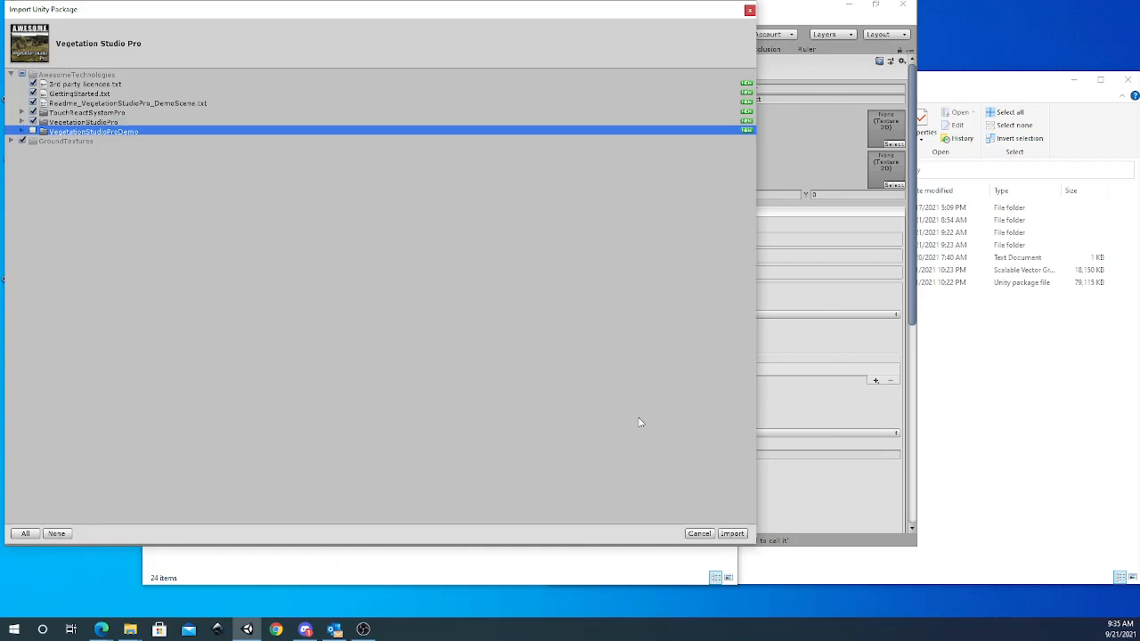
pyautogui.click(736, 535)
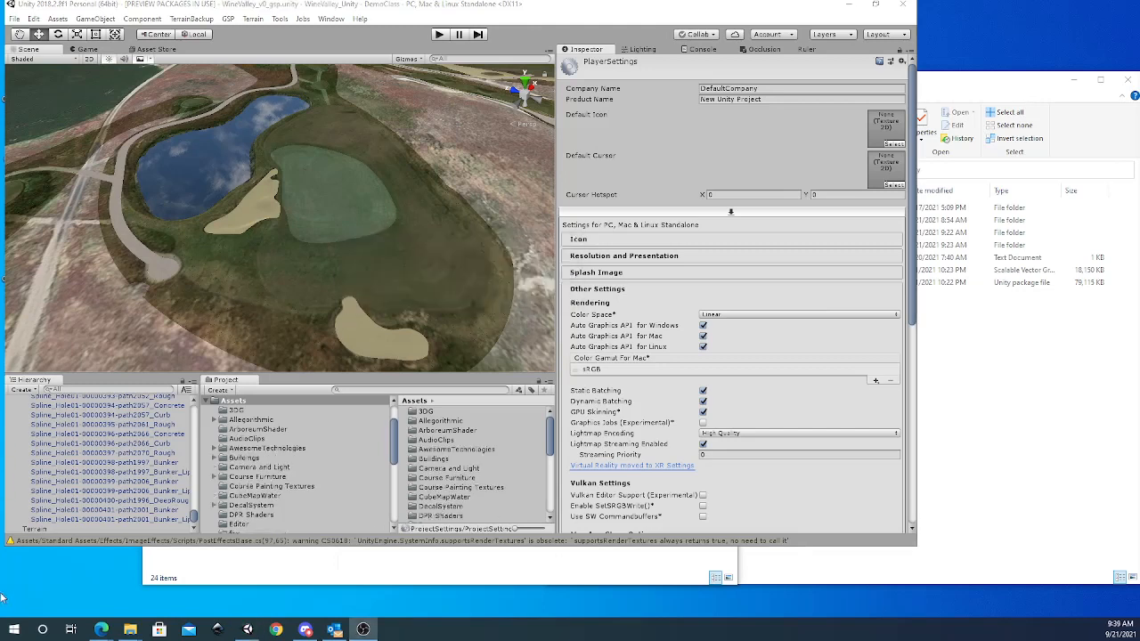
# Turn off the JobsDebugger and Leak Detection (Native Containers) options for Jobs, and check the resulting settings.
pyautogui.click(303, 18)
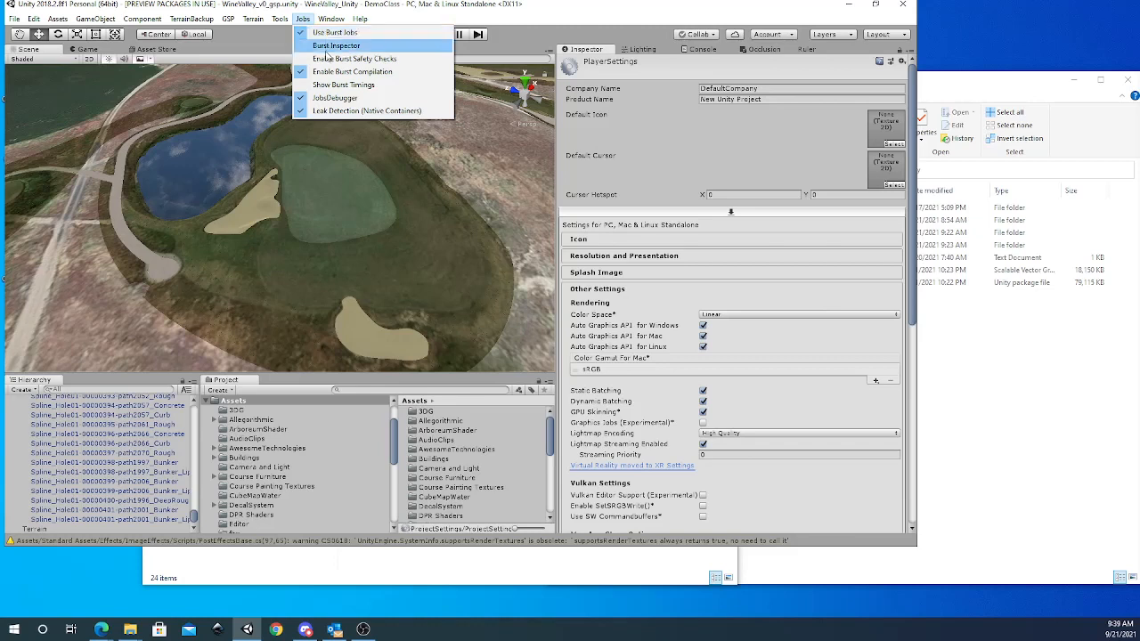
pyautogui.click(330, 99)
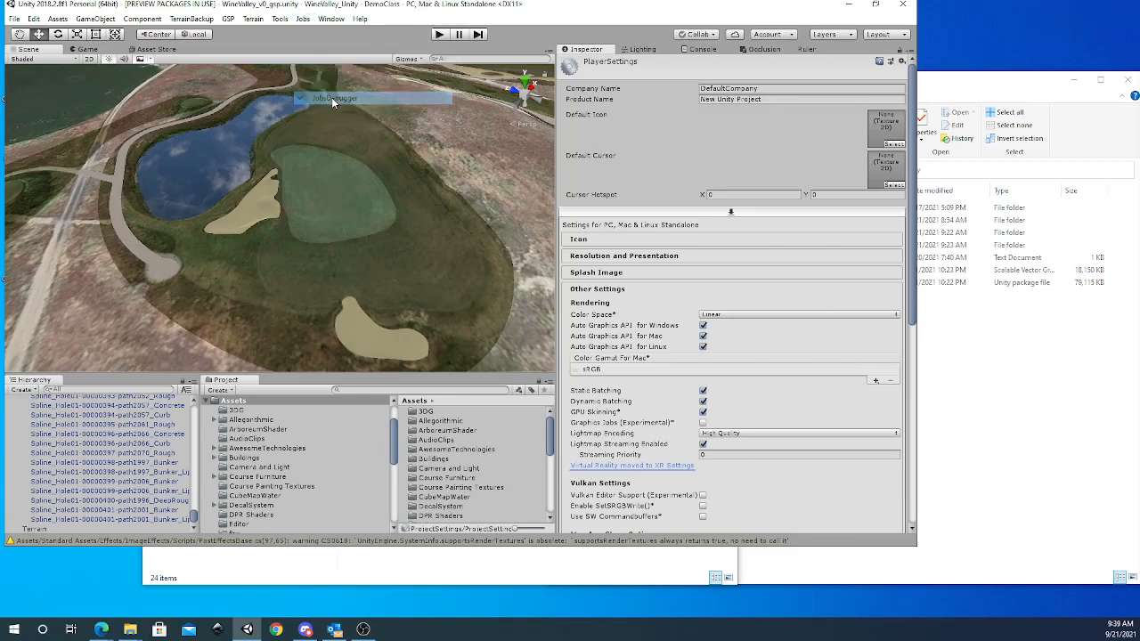
pyautogui.click(302, 19)
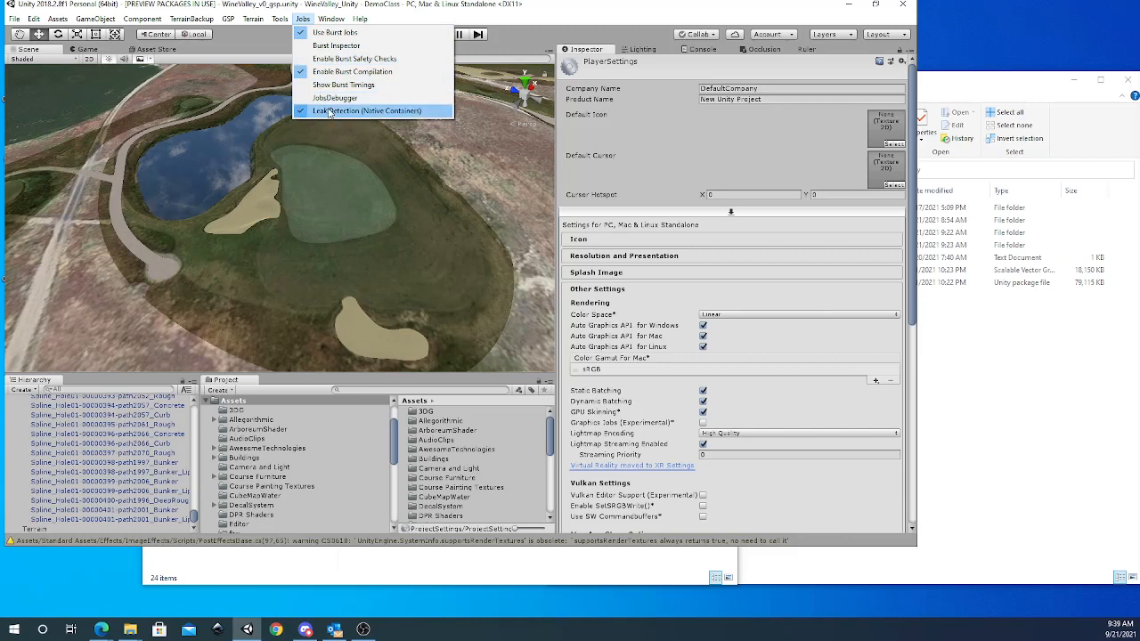
pyautogui.click(330, 112)
pyautogui.click(303, 19)
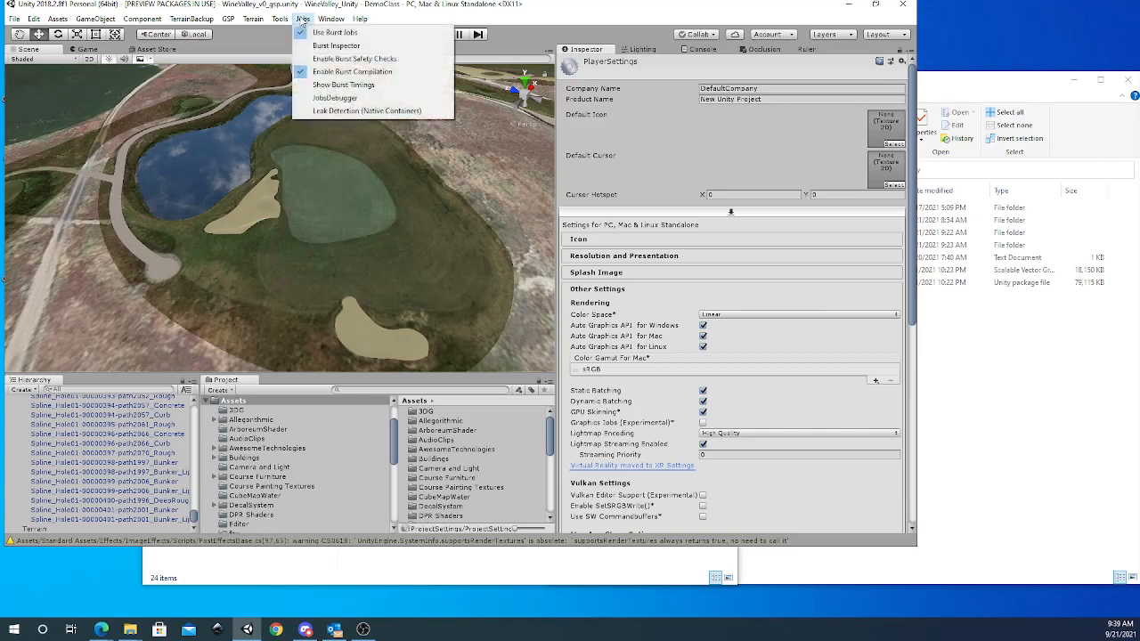
pyautogui.click(302, 20)
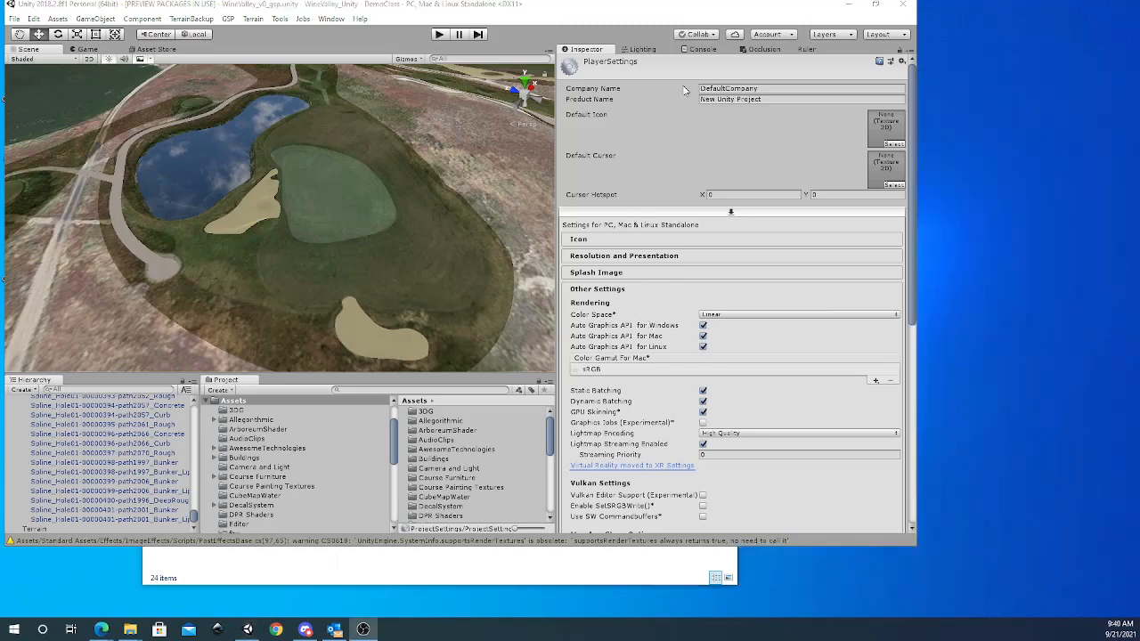
# Clear the Console messages, then run the scene briefly in play mode to check for errors.
pyautogui.click(697, 50)
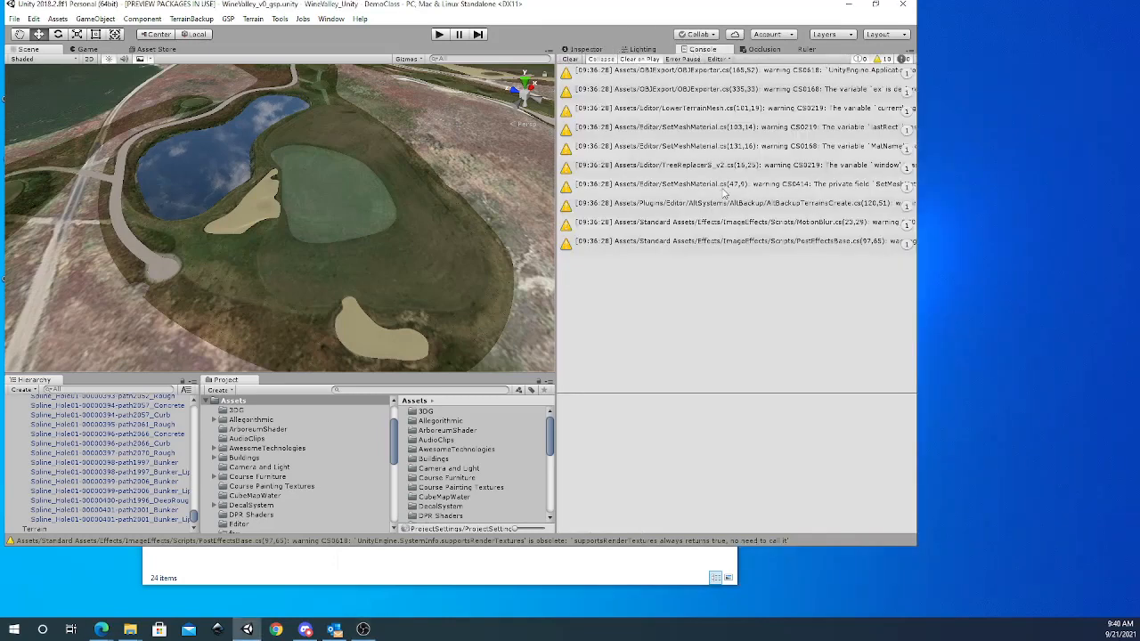
pyautogui.click(570, 60)
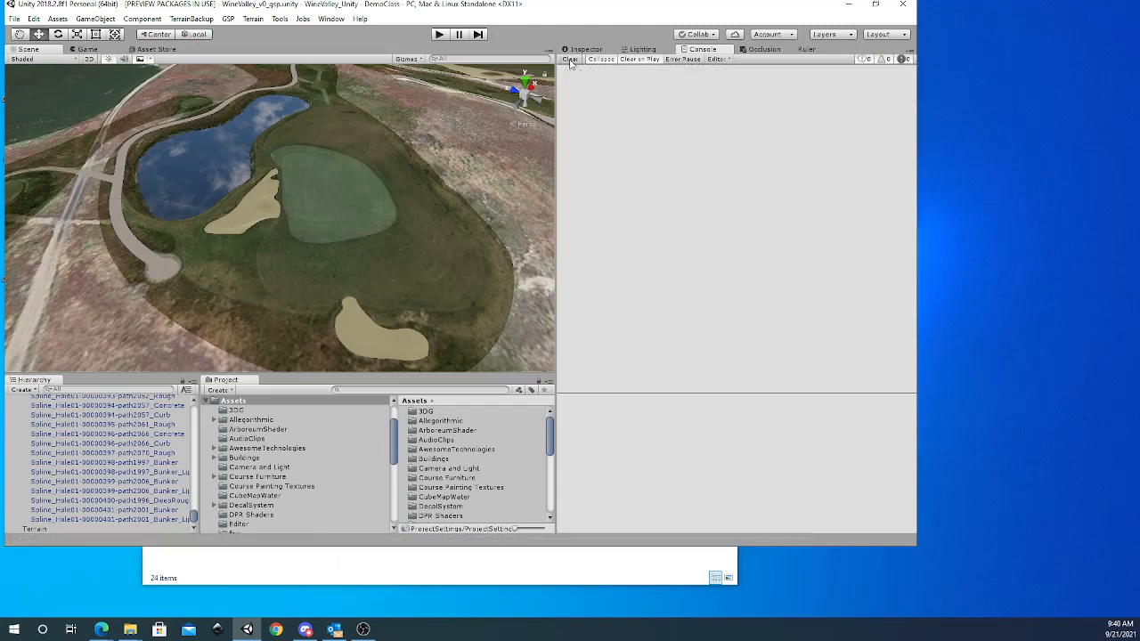
pyautogui.click(438, 35)
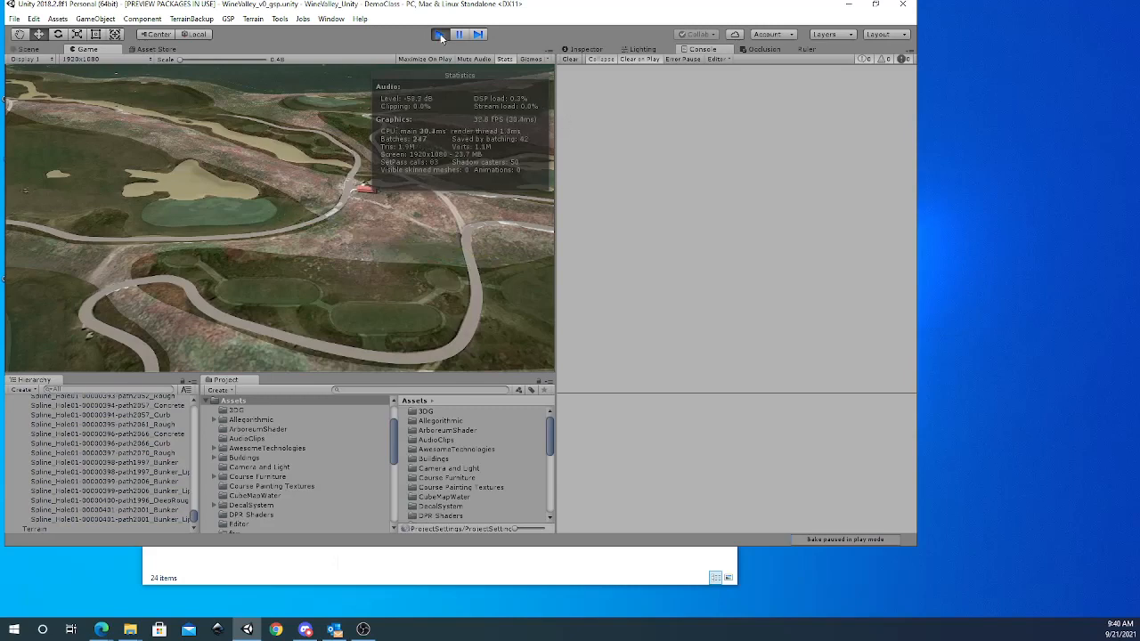
pyautogui.click(440, 35)
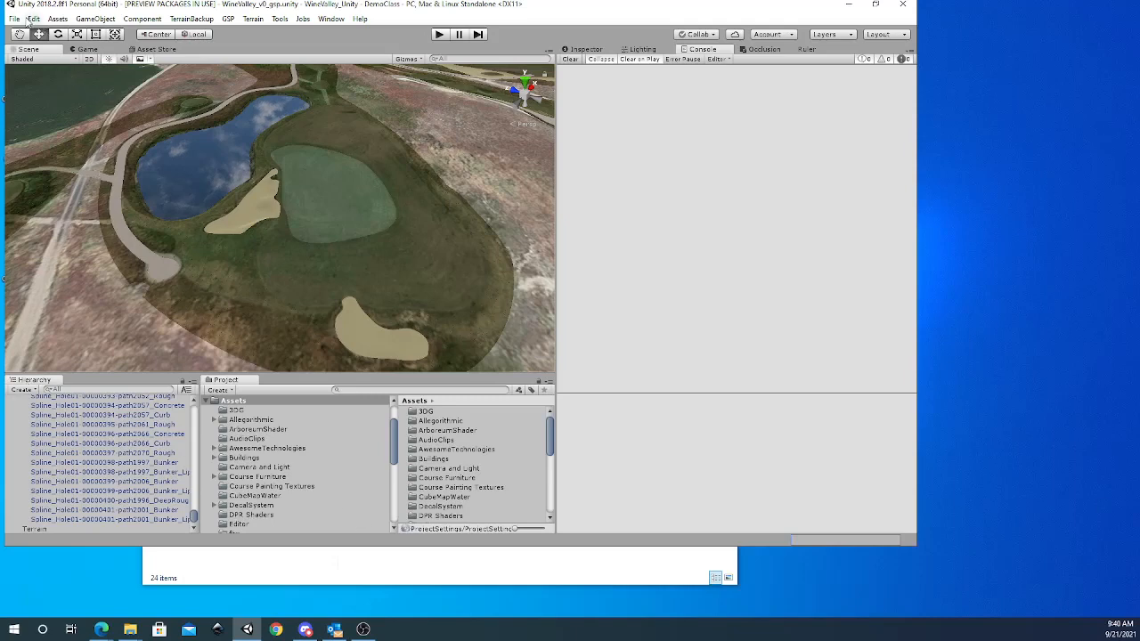
# Choose MaskPrefabs.unitypackage from the Downloads folder as the custom package to import.
pyautogui.click(31, 19)
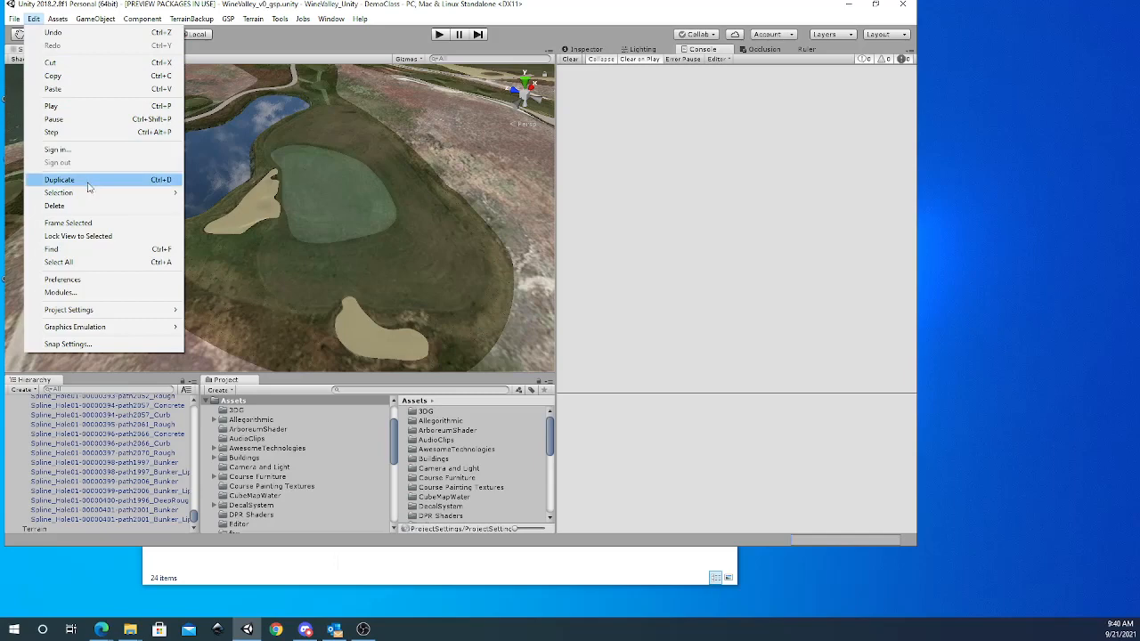
pyautogui.moveTo(92, 195)
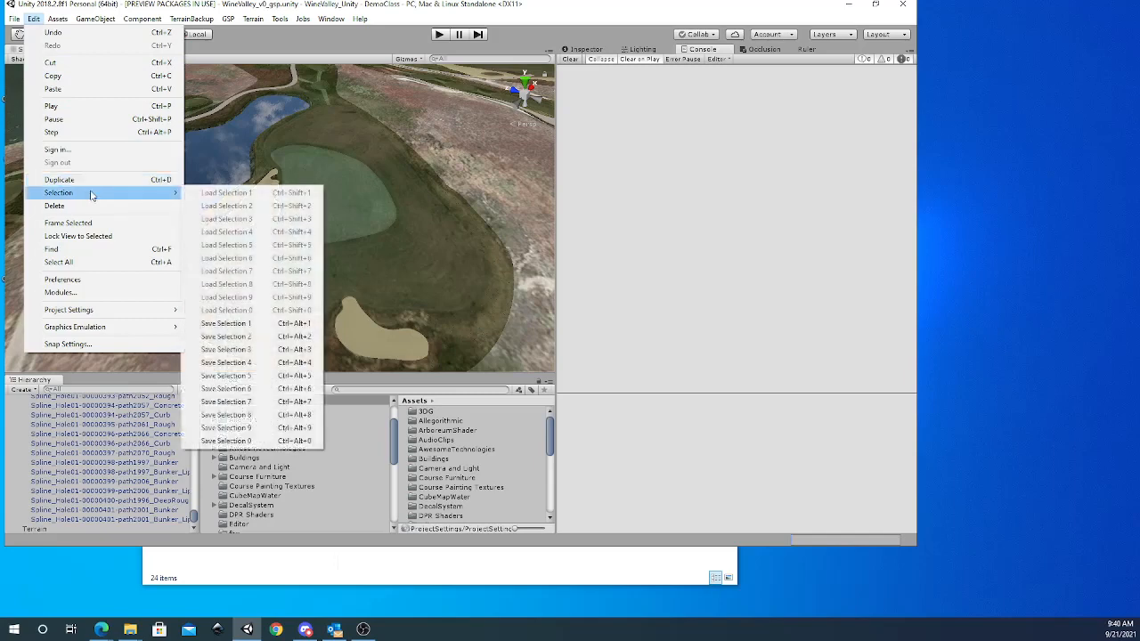
pyautogui.moveTo(58, 19)
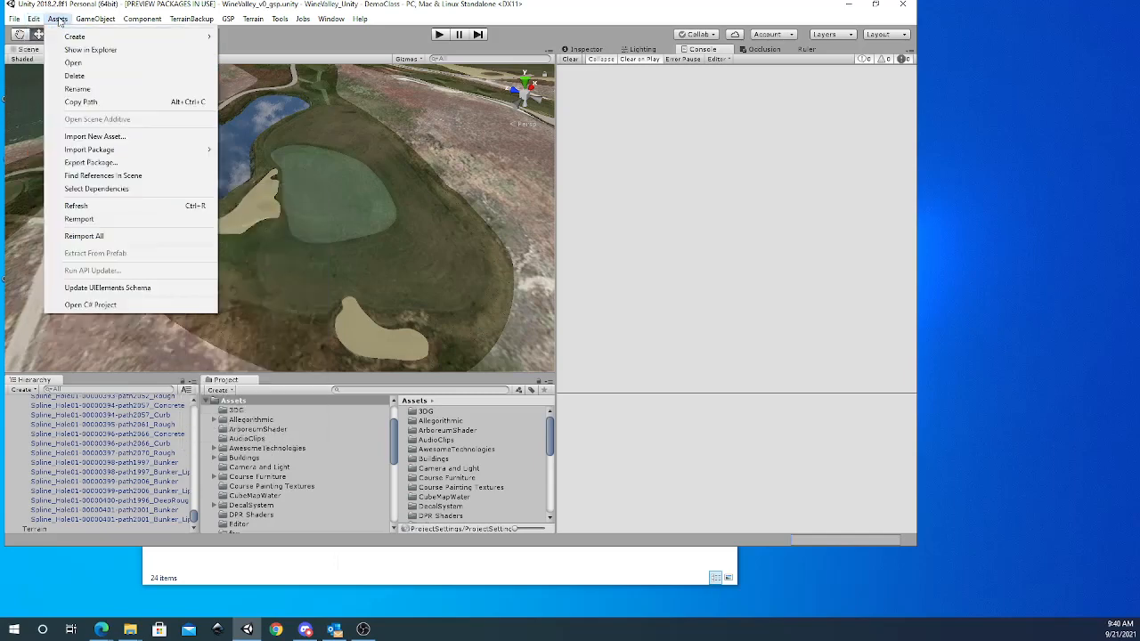
pyautogui.moveTo(117, 151)
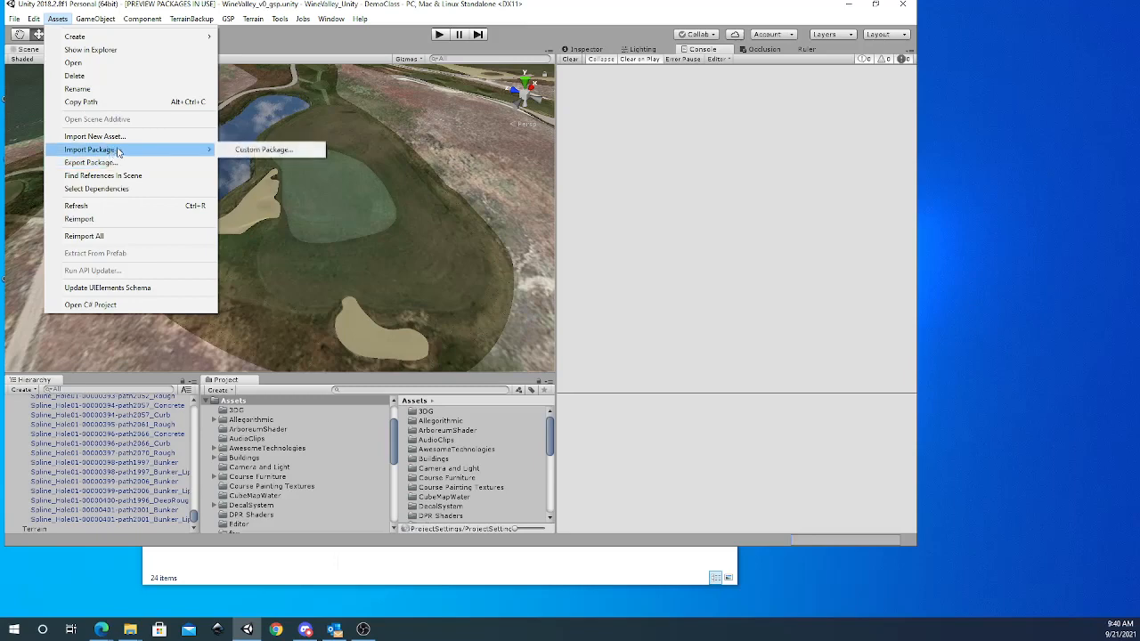
pyautogui.click(262, 150)
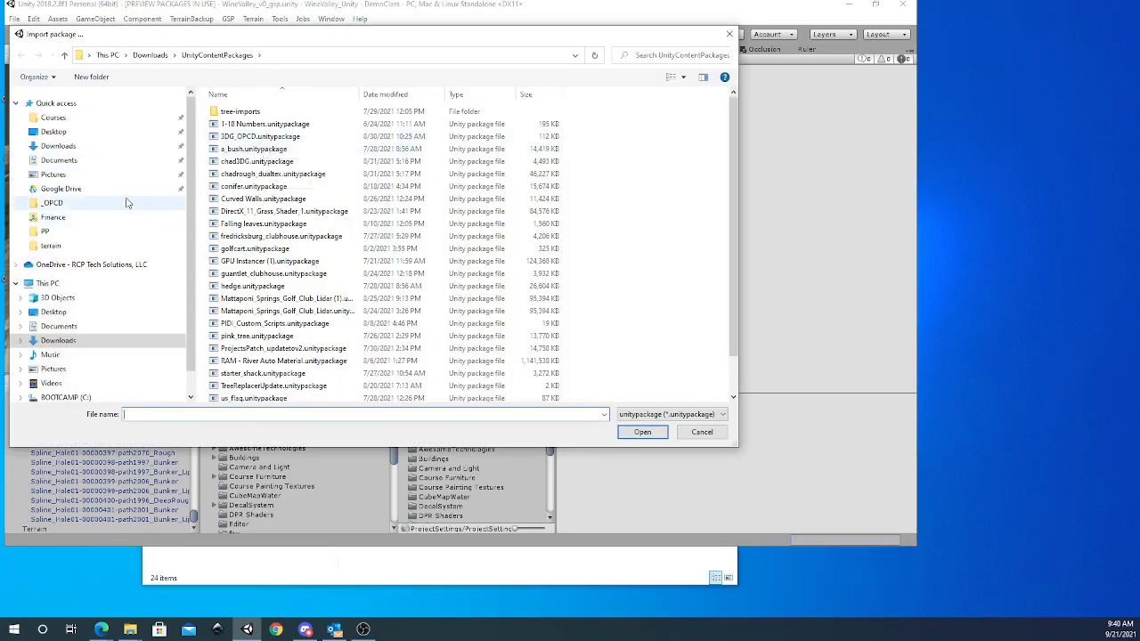
pyautogui.click(58, 146)
pyautogui.click(264, 131)
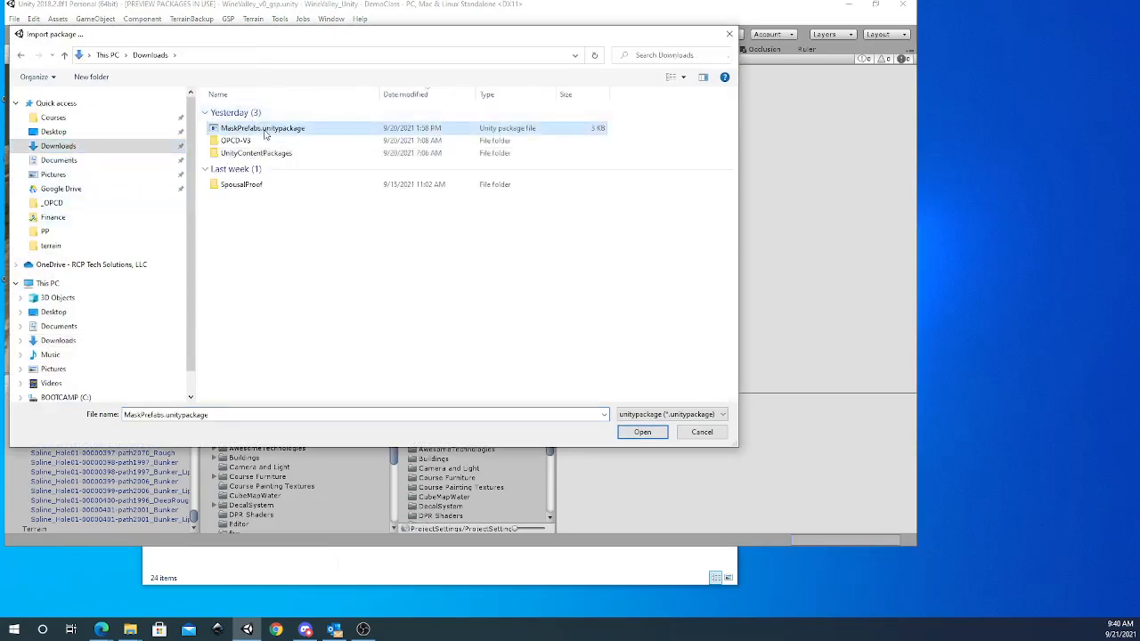
pyautogui.click(642, 433)
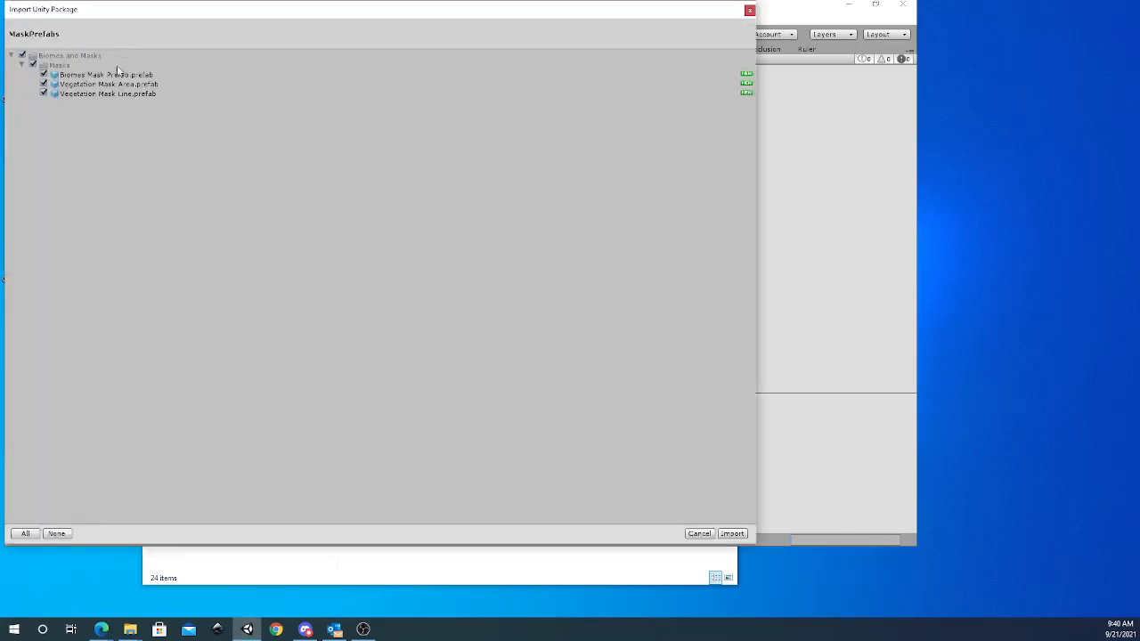
# Shrink and reposition the package import window, and import all the MaskPrefabs files.
pyautogui.moveTo(126, 22); pyautogui.dragTo(198, 38)
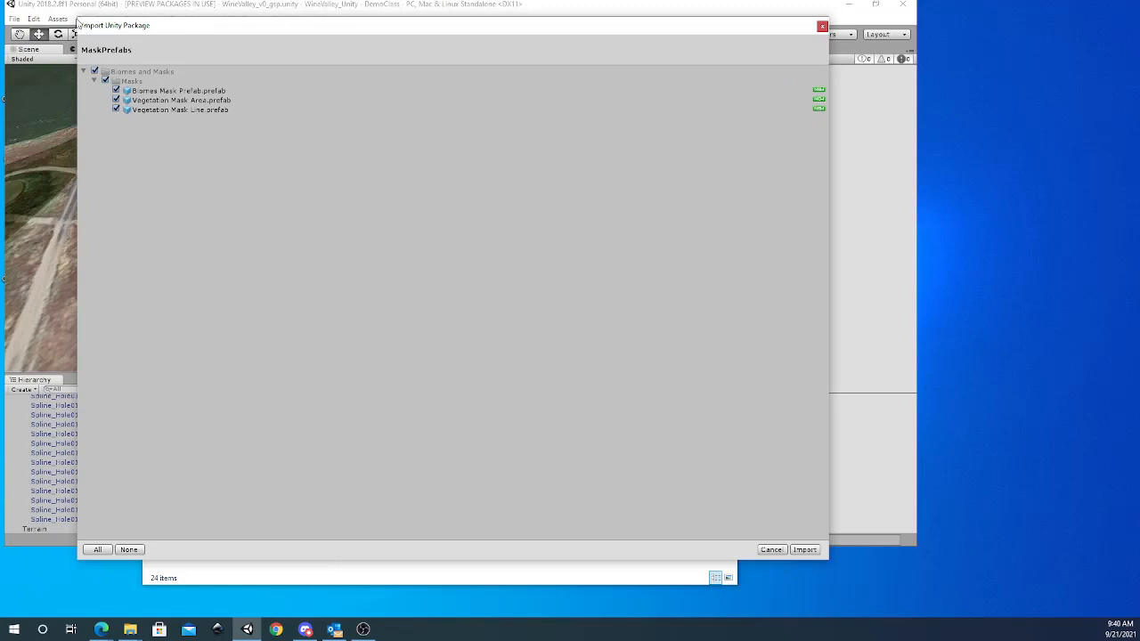
pyautogui.moveTo(79, 18); pyautogui.dragTo(282, 246)
pyautogui.moveTo(386, 252); pyautogui.dragTo(363, 180)
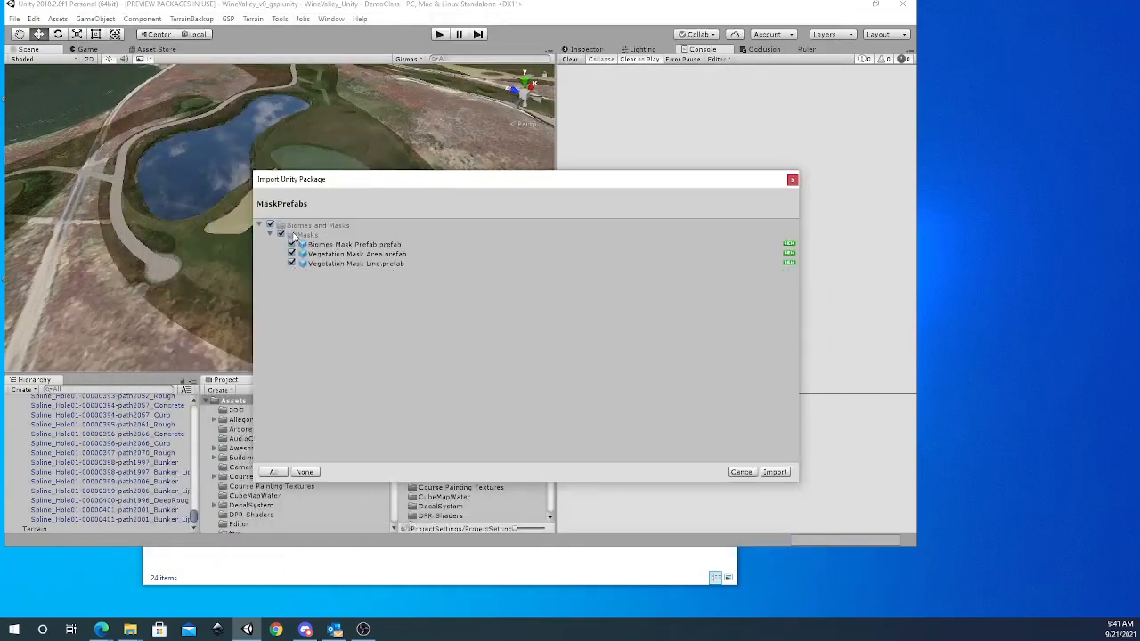
pyautogui.click(773, 472)
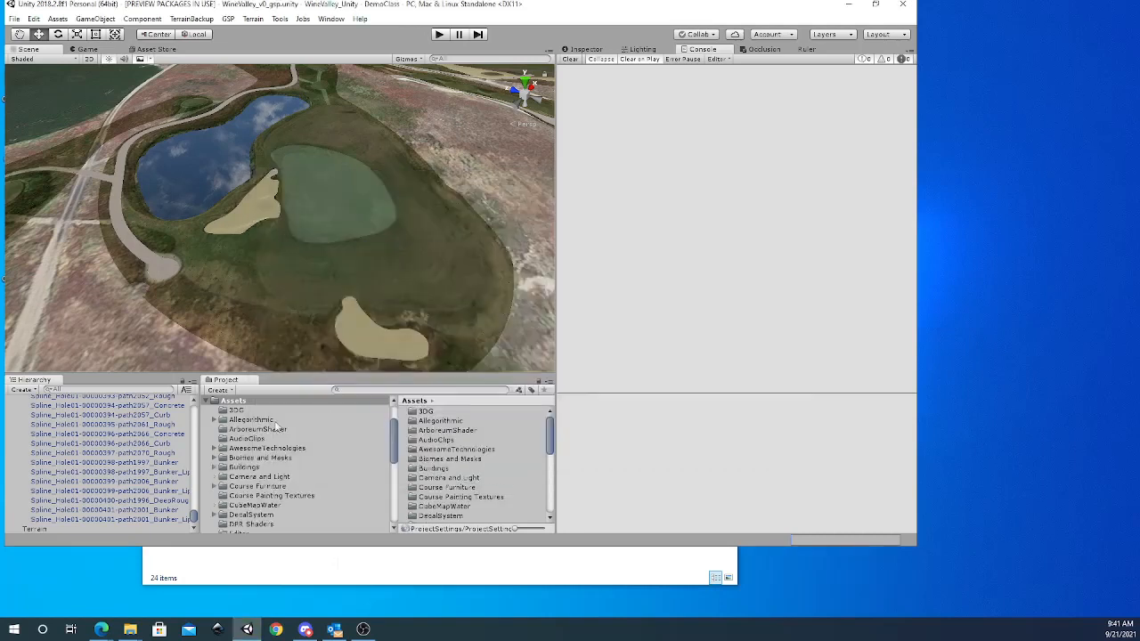
# Look through the imported mask prefabs in the Masks folder inside Biomes and Masks.
pyautogui.click(247, 460)
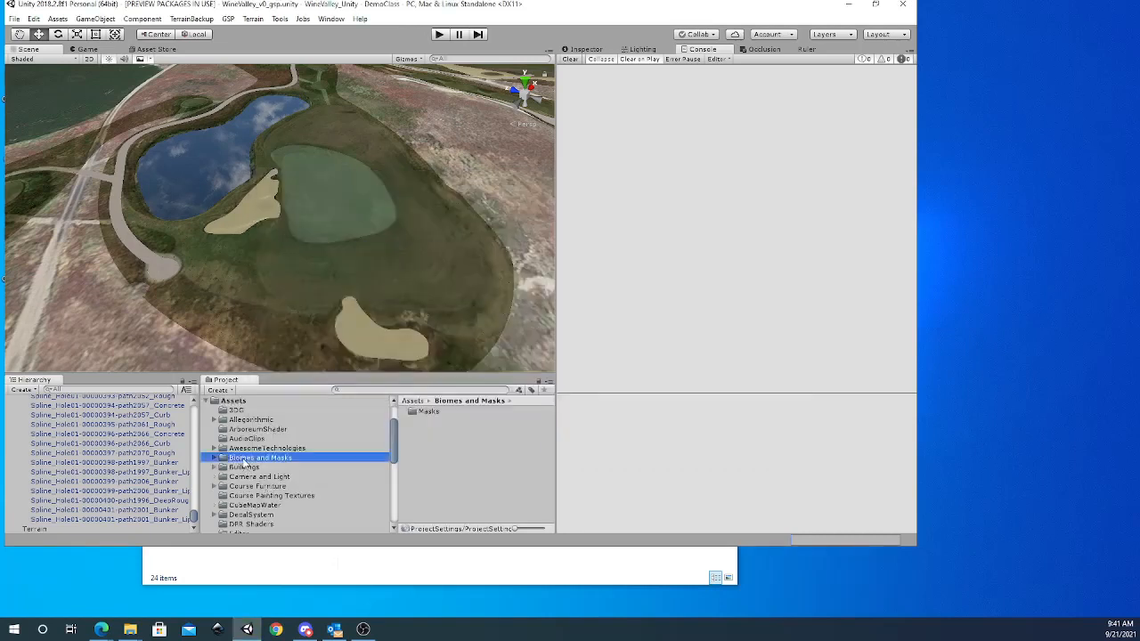
pyautogui.click(215, 458)
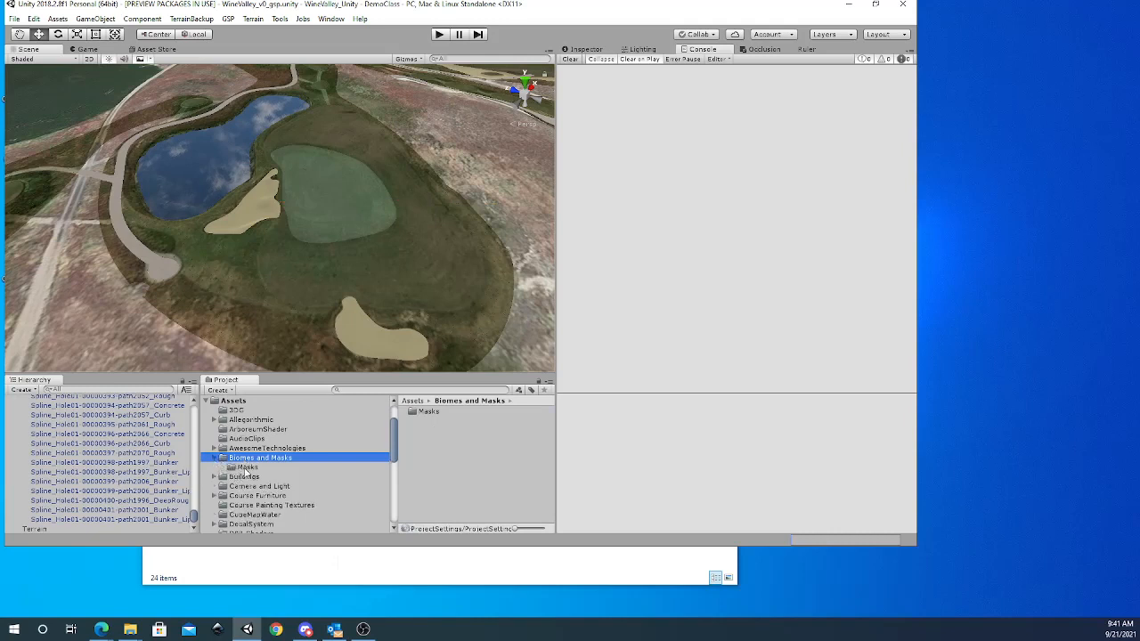
pyautogui.click(245, 468)
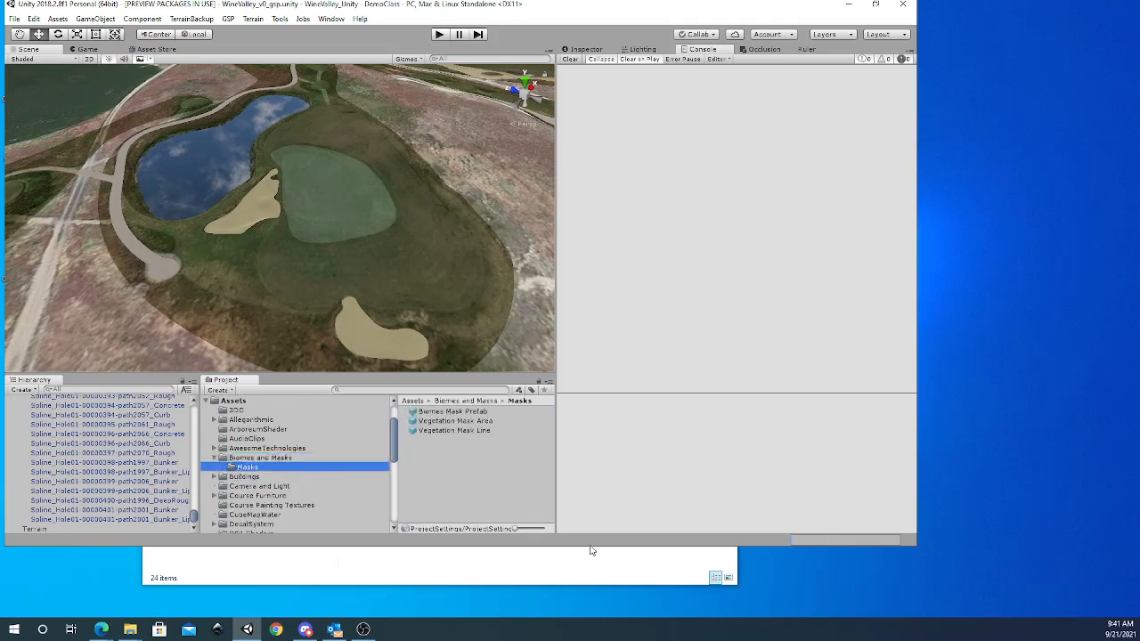
pyautogui.click(460, 422)
pyautogui.click(467, 430)
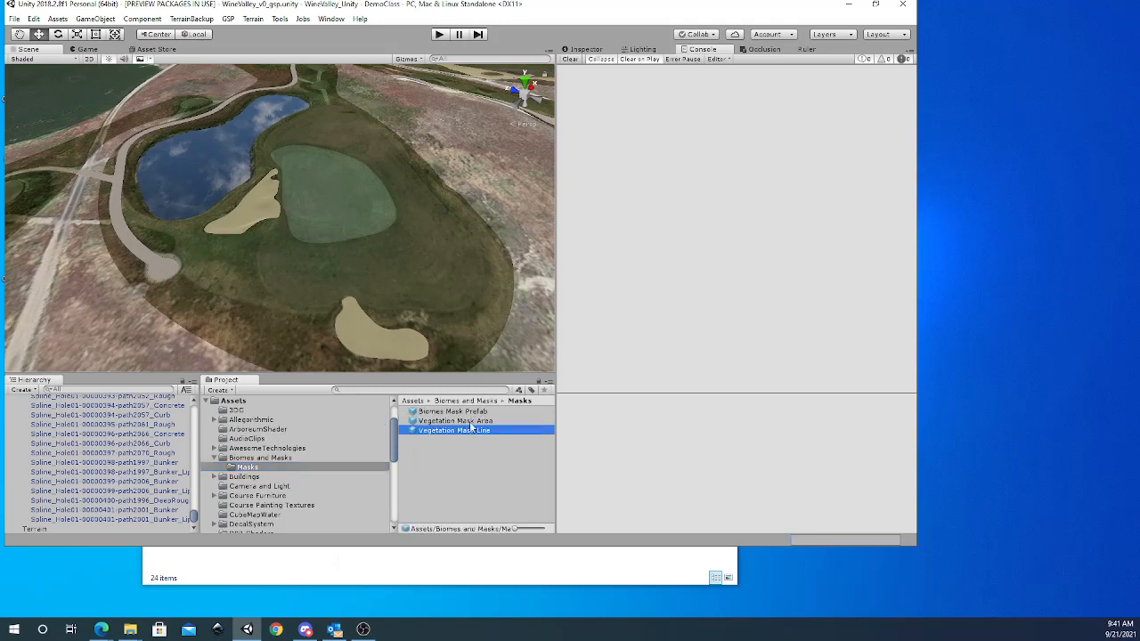
pyautogui.click(466, 413)
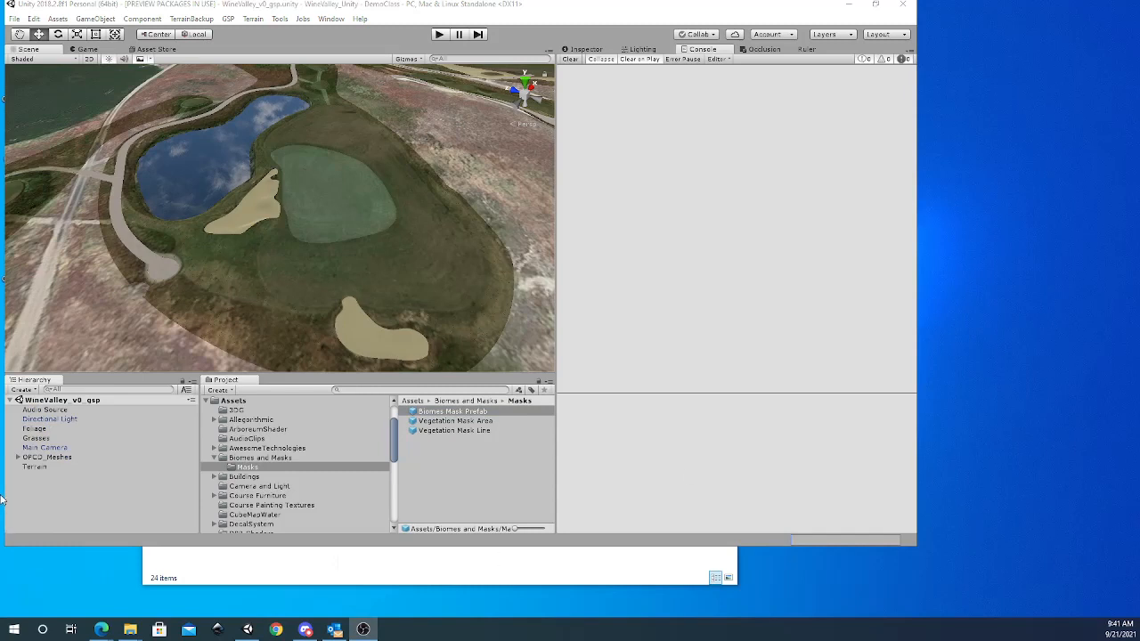
# Create an empty object in the scene hierarchy and name it _VS-Meshes-and-Splines.
pyautogui.click(21, 389)
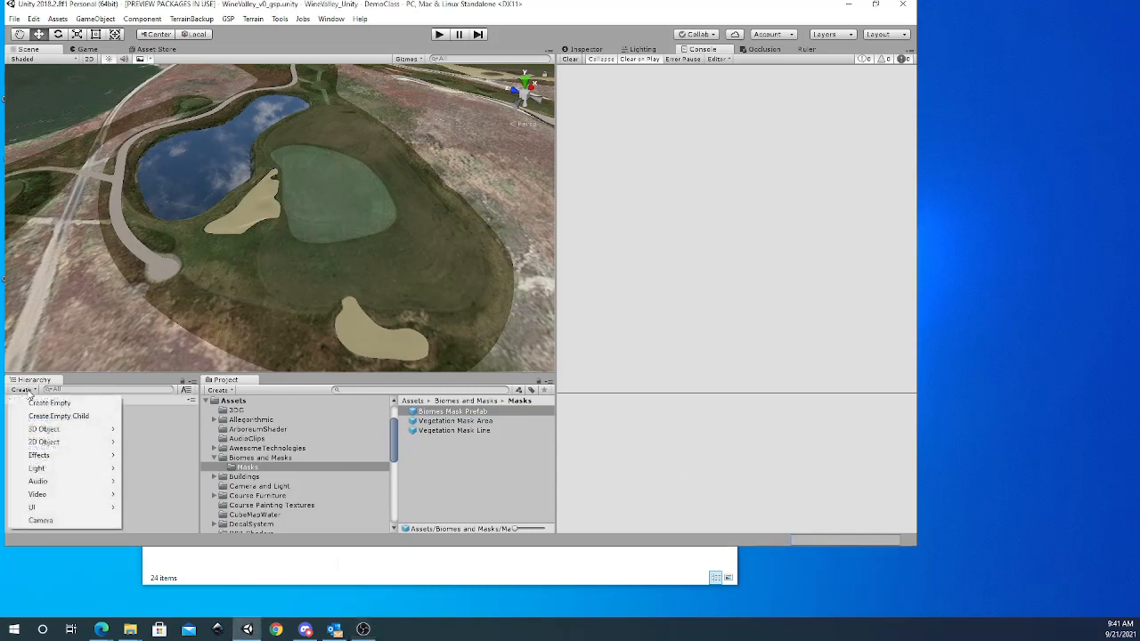
pyautogui.click(47, 403)
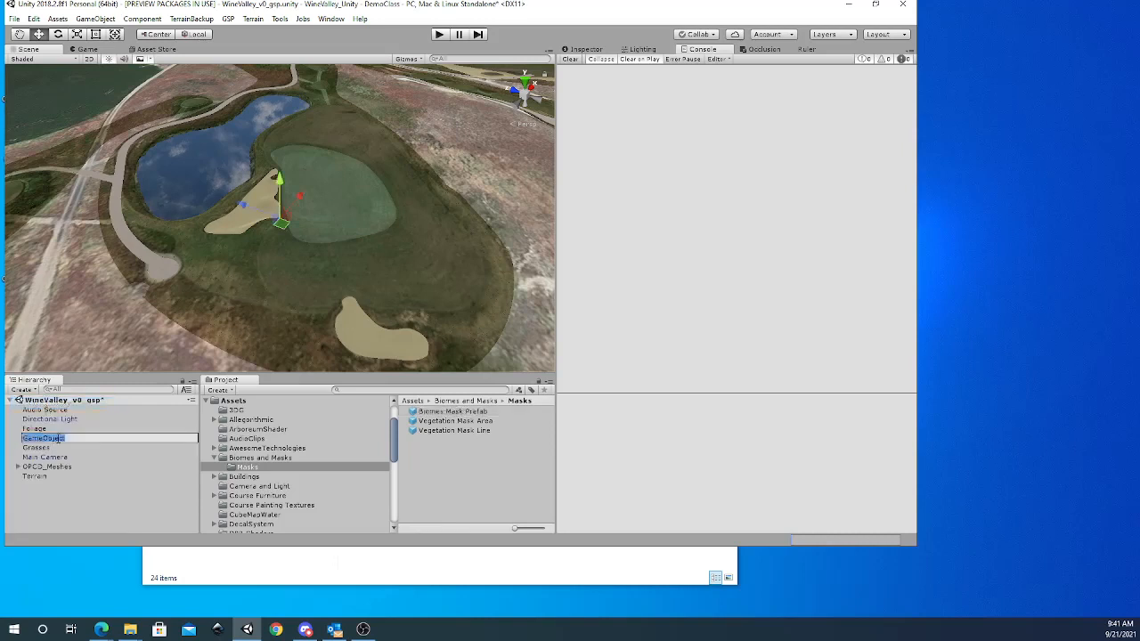
pyautogui.press('BackSpace')
pyautogui.write('M')
pyautogui.write('VS')
pyautogui.write('-Ma')
pyautogui.write('shes-art')
pyautogui.write('-B')
pyautogui.write('Sa')
pyautogui.press('Return')
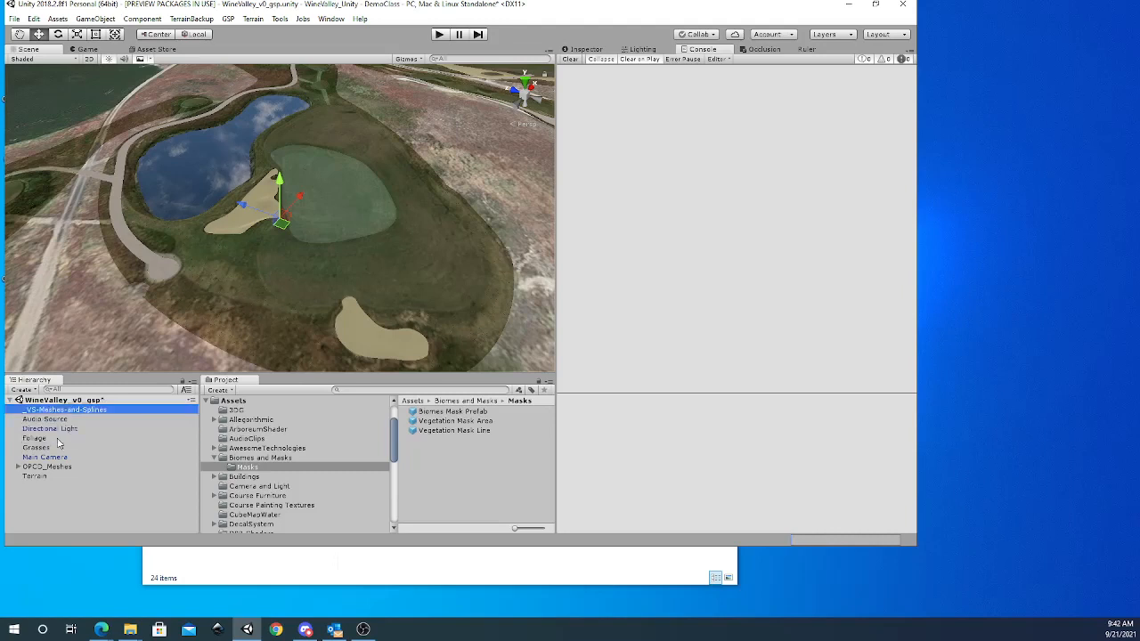
# Create a folder named _VS-Biomes-and-Profiles directly under Assets.
pyautogui.click(241, 402)
pyautogui.rightClick(240, 402)
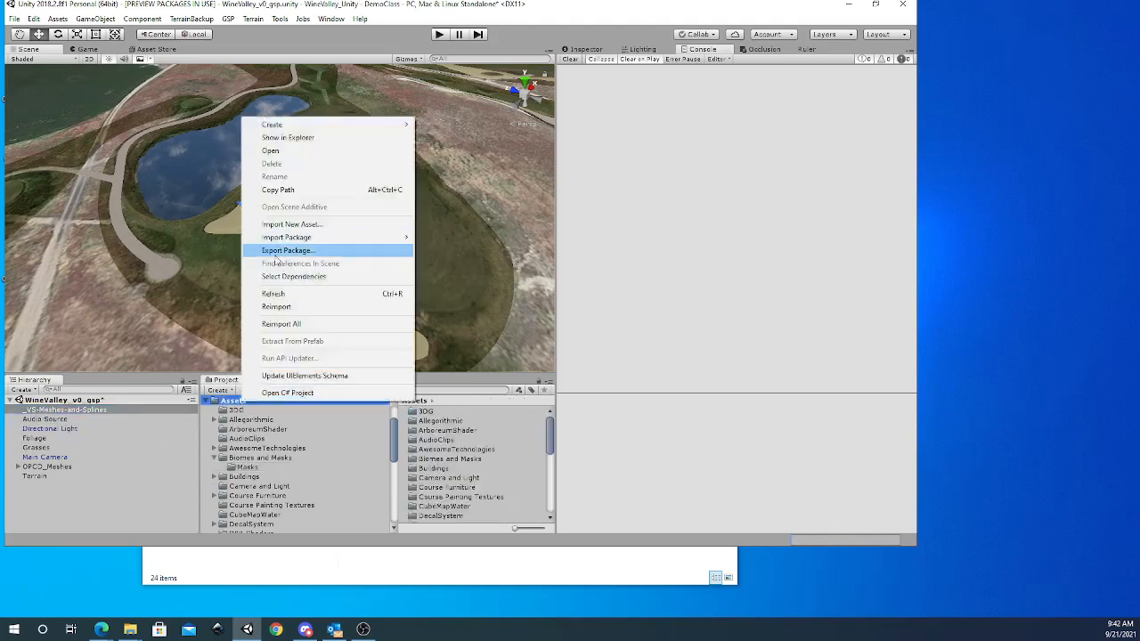
pyautogui.moveTo(279, 126)
pyautogui.click(443, 124)
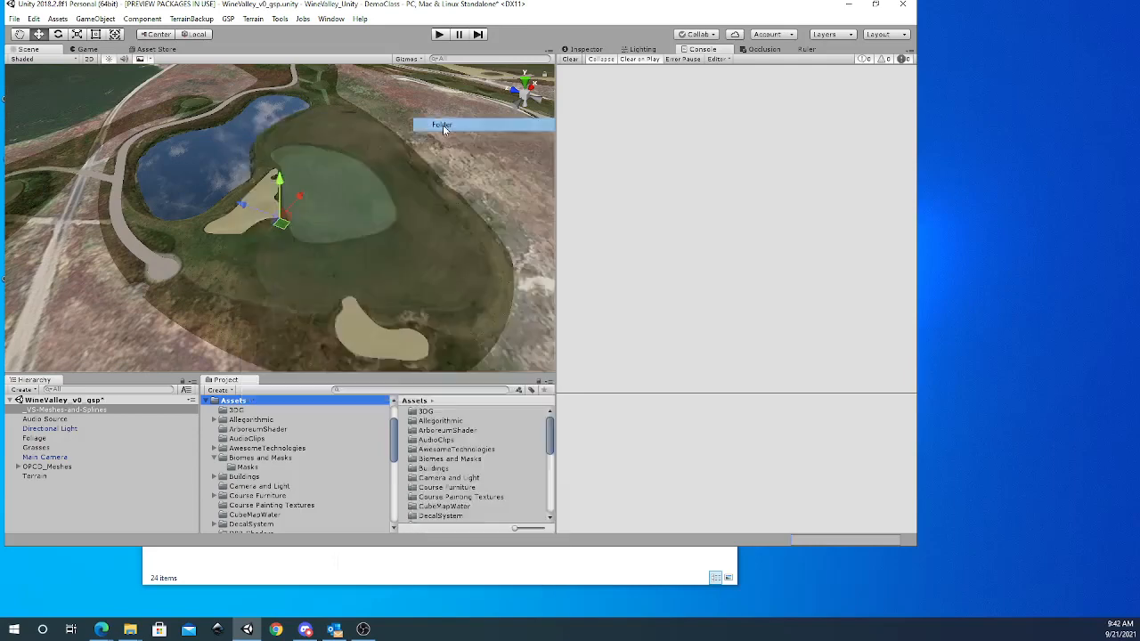
pyautogui.press('BackSpace')
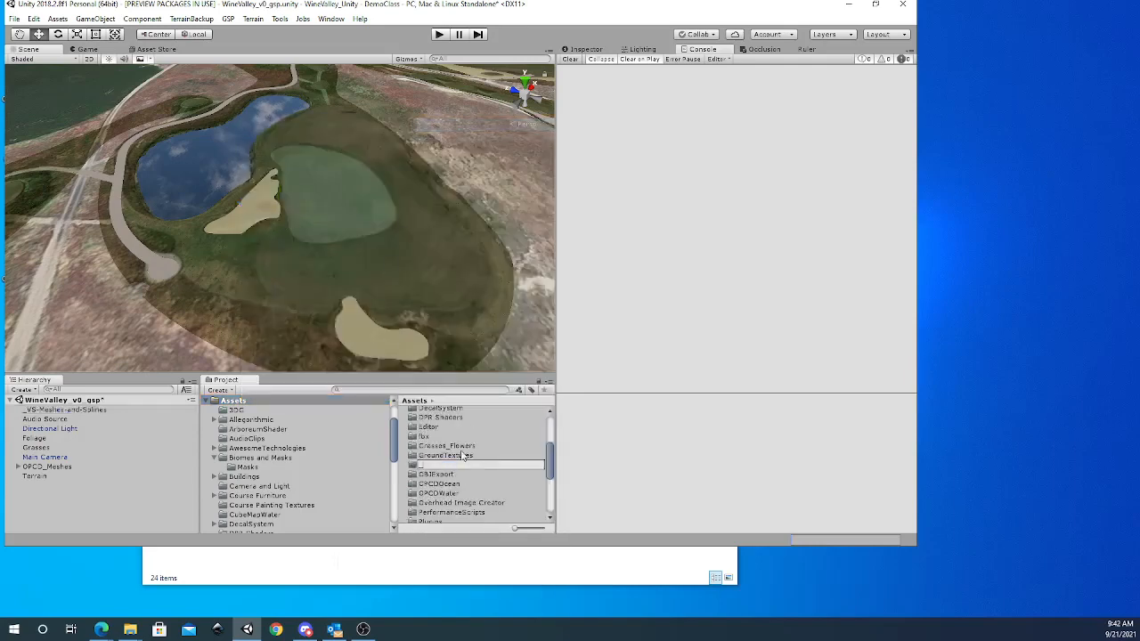
pyautogui.write('Biomes-and-Prefles')
pyautogui.press('Return')
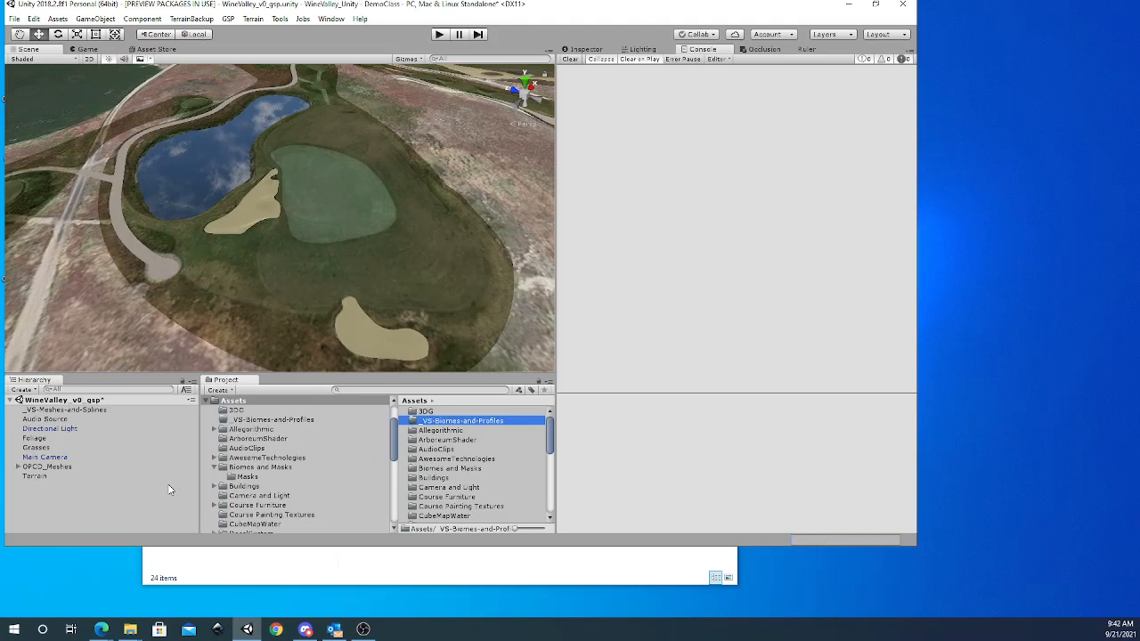
# Collapse the Biomes and Masks folder and maximize the Unity editor window.
pyautogui.click(214, 467)
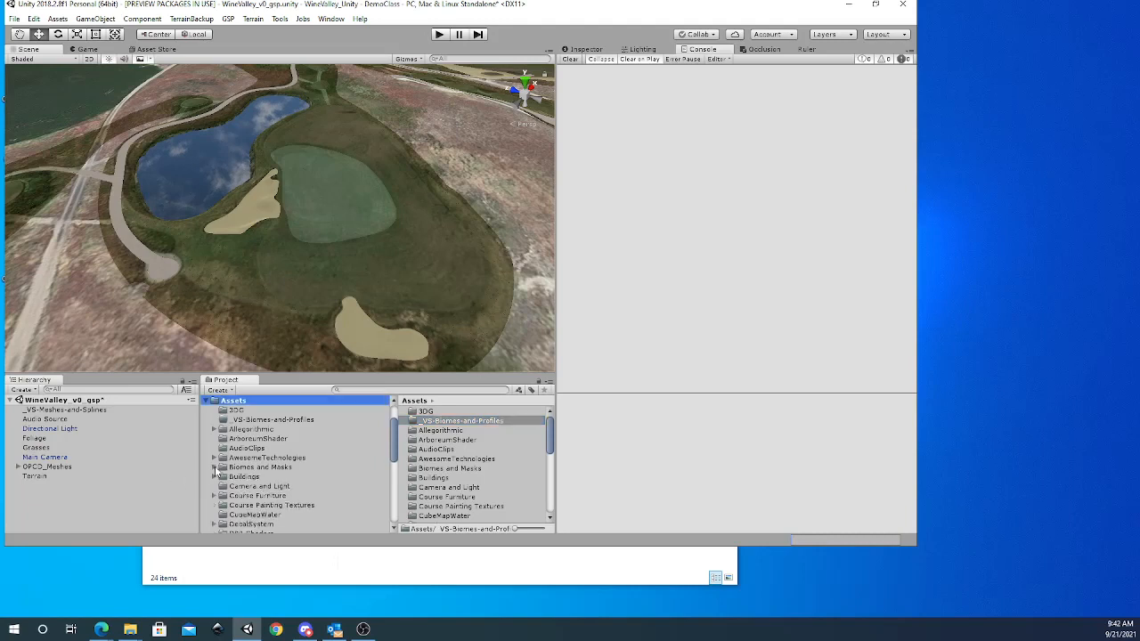
pyautogui.hotkey('alt', 'Tab')
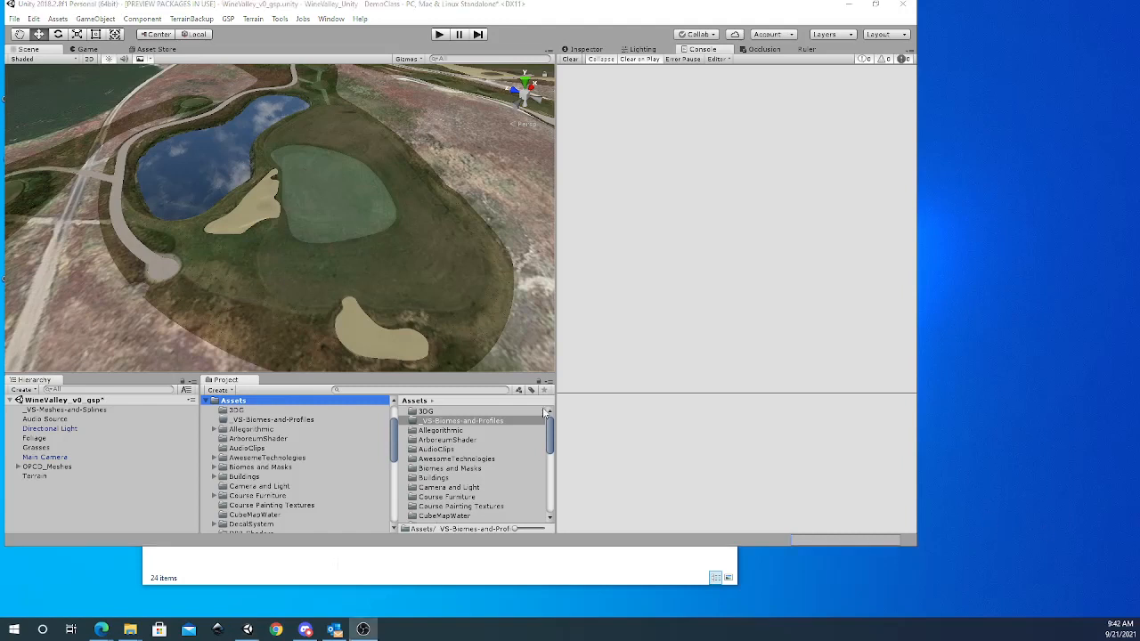
pyautogui.moveTo(878, 9); pyautogui.dragTo(877, 15)
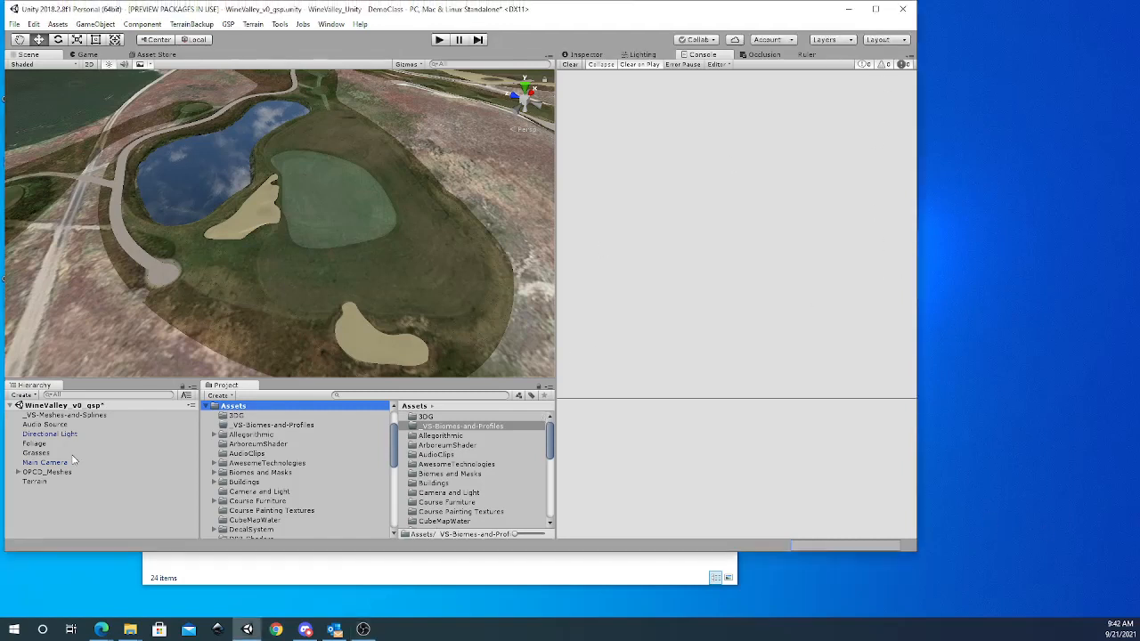
pyautogui.click(877, 9)
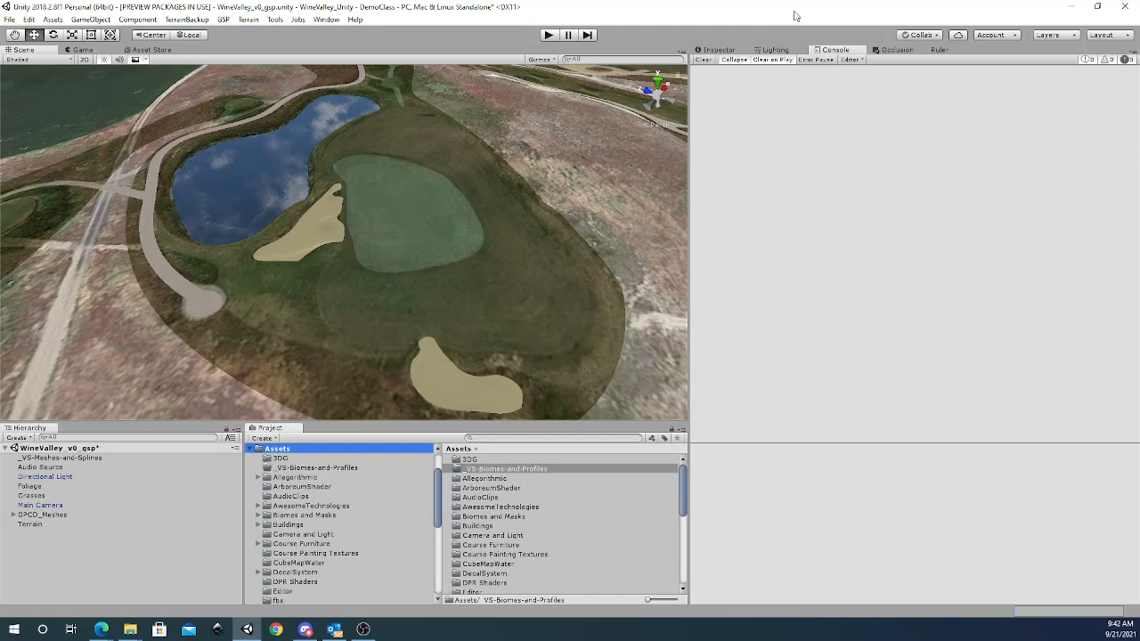
# Add Vegetation Studio Pro to the scene using the Awesome Technologies tools.
pyautogui.click(327, 20)
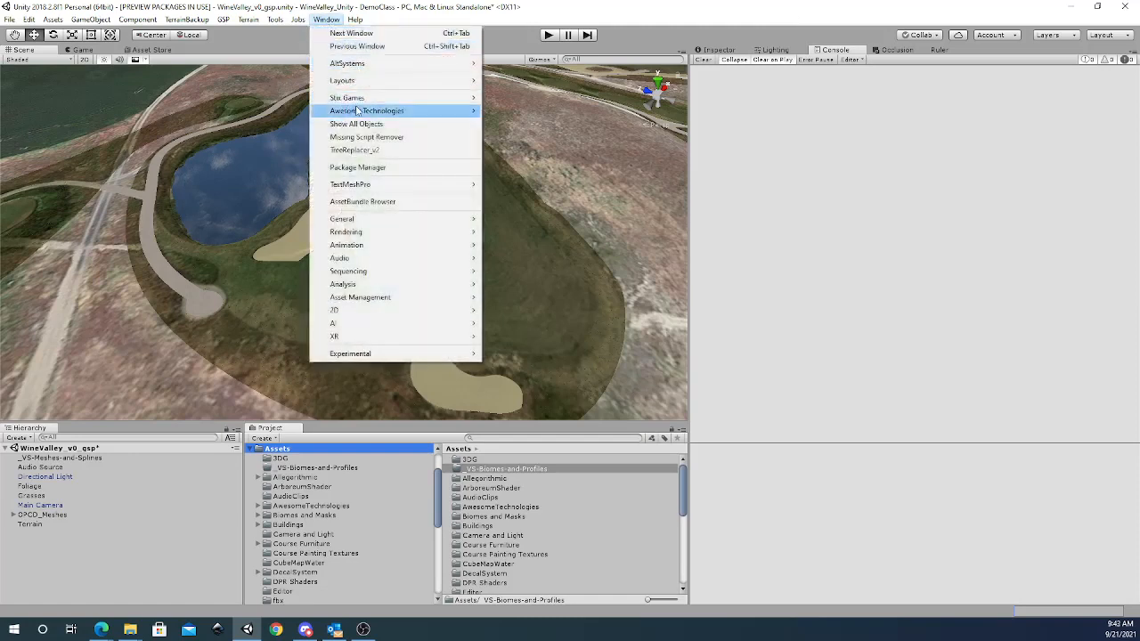
pyautogui.moveTo(358, 110)
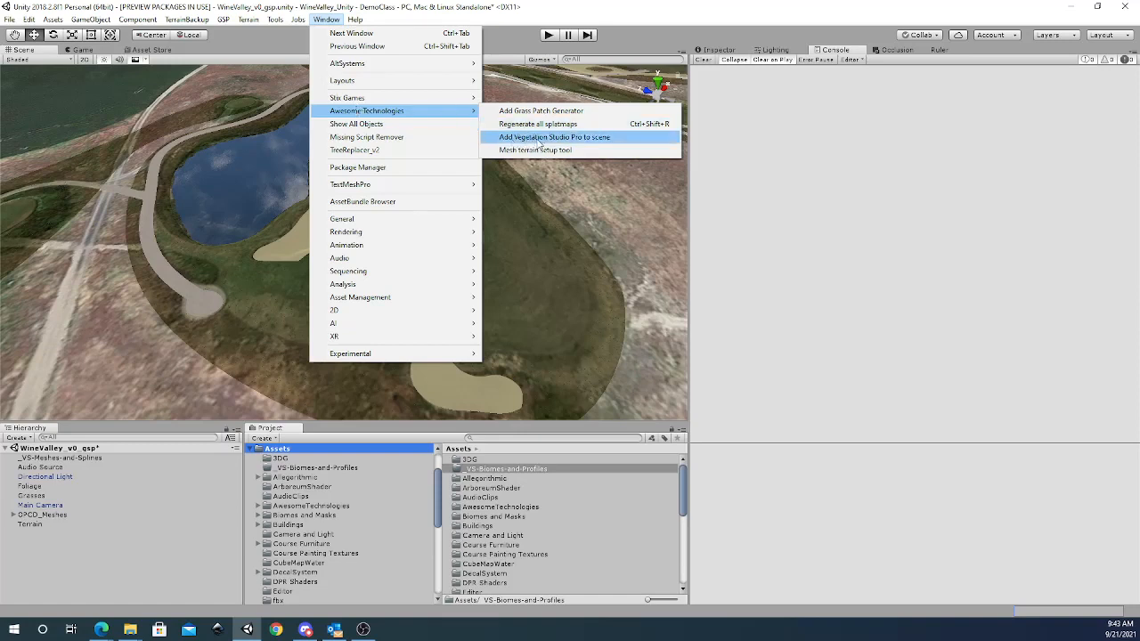
pyautogui.click(603, 139)
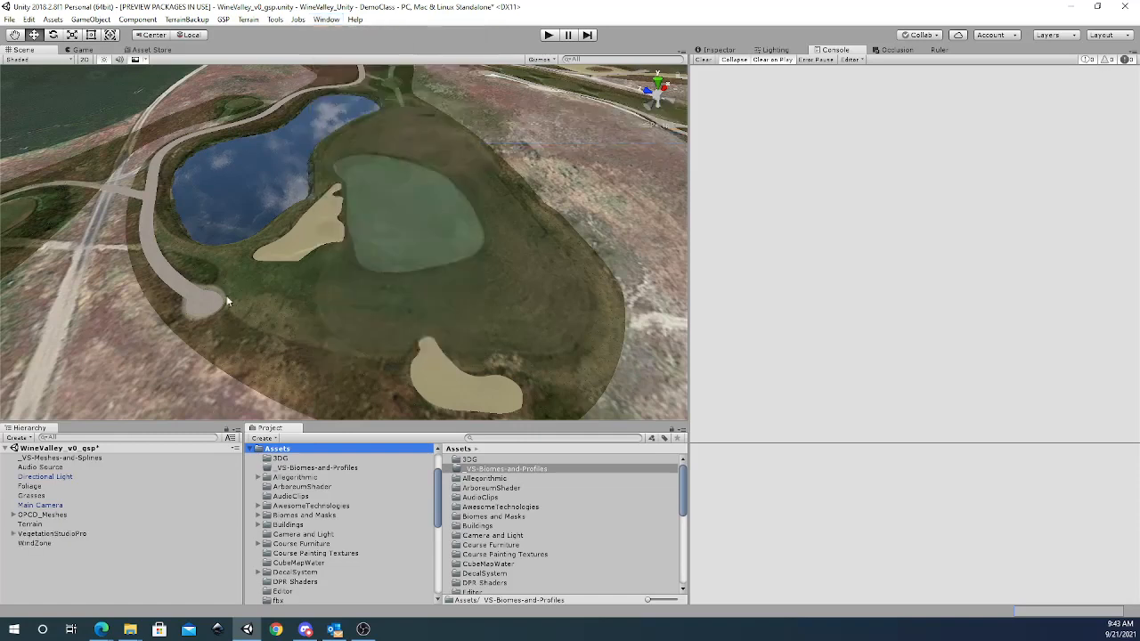
# Expand the VegetationStudioPro object in the hierarchy and show its component settings in the Inspector.
pyautogui.click(44, 534)
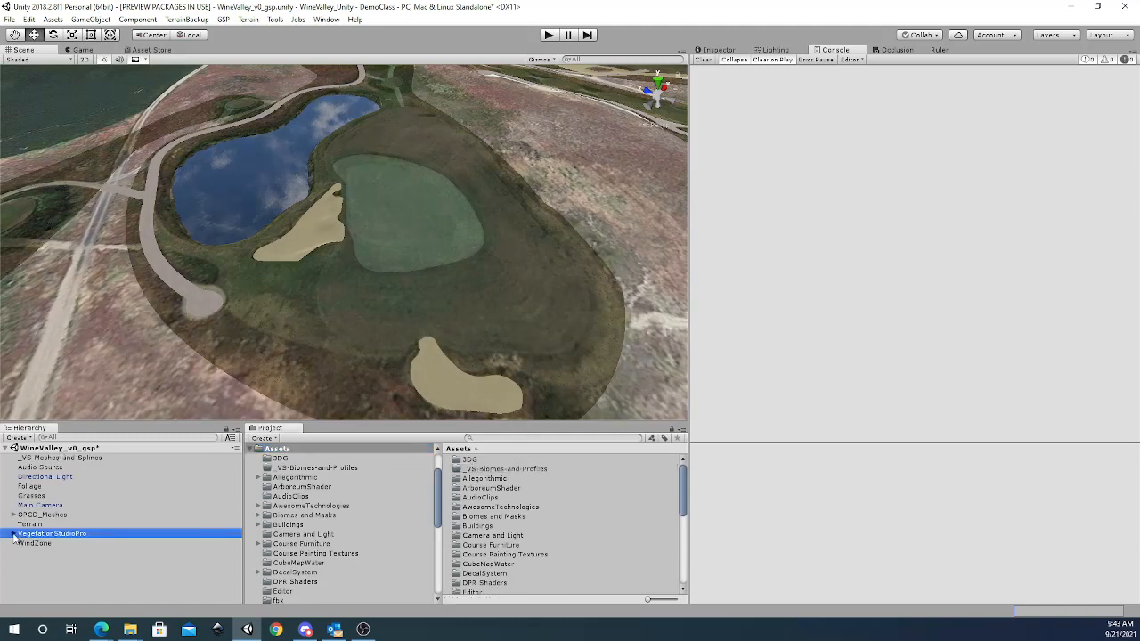
pyautogui.click(14, 535)
pyautogui.click(716, 50)
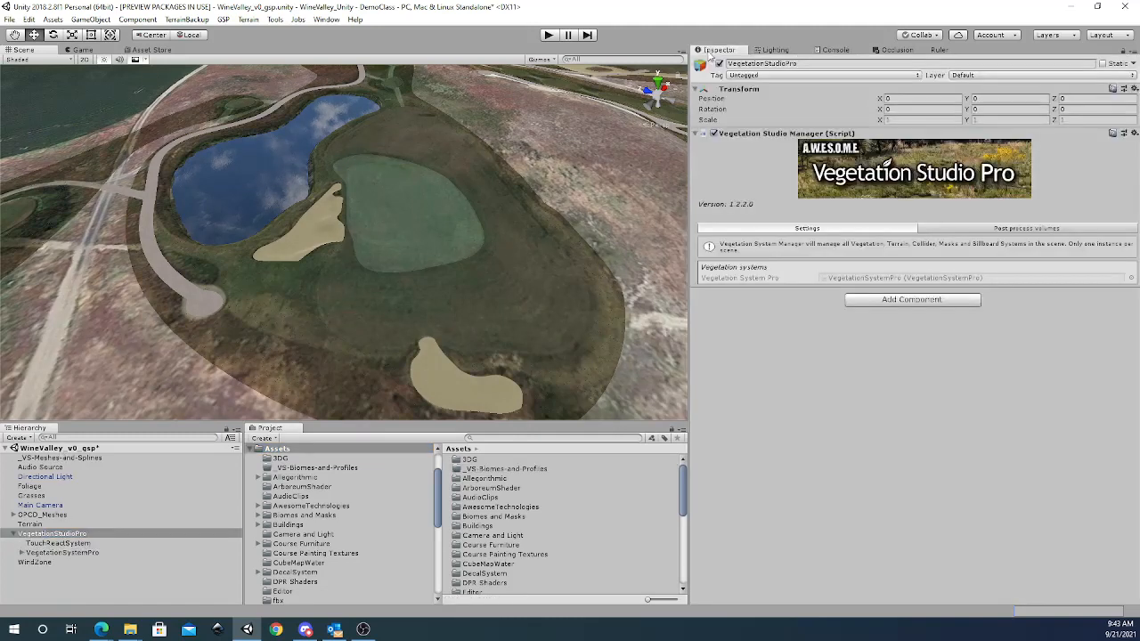
pyautogui.click(14, 534)
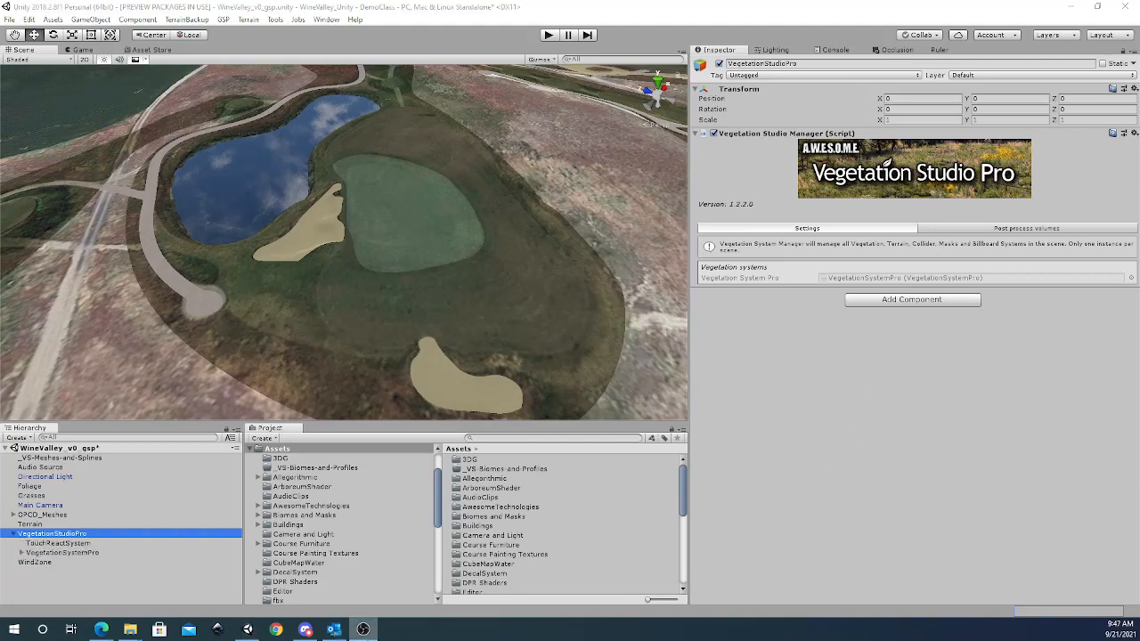
# Select the VegetationSystemPro child object and review its Cameras and Terrains settings.
pyautogui.click(62, 552)
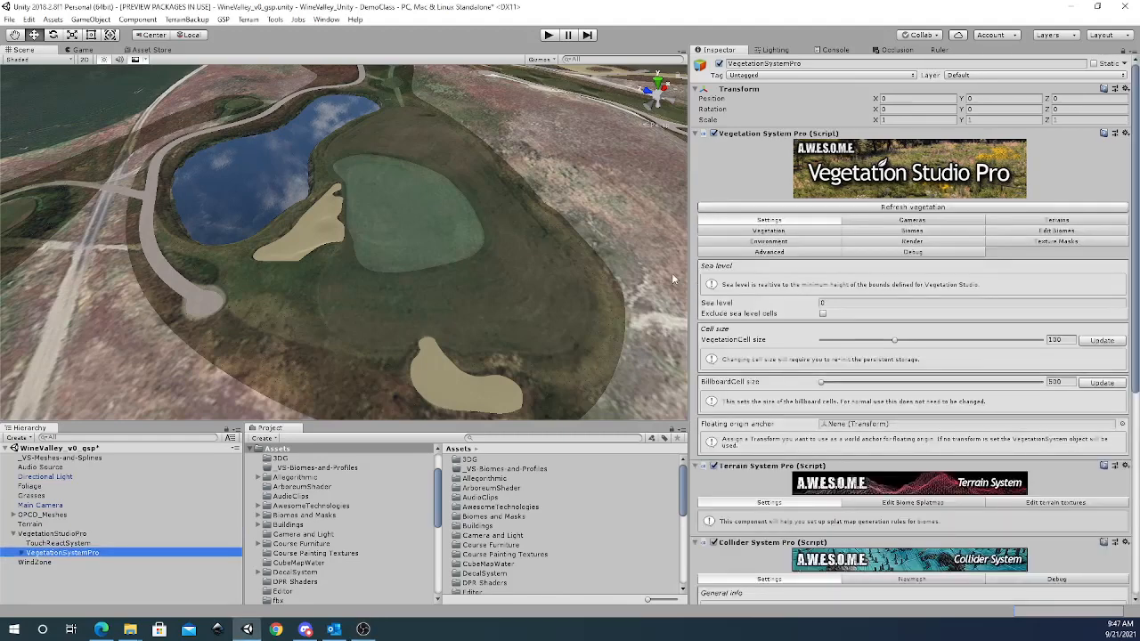
pyautogui.click(912, 220)
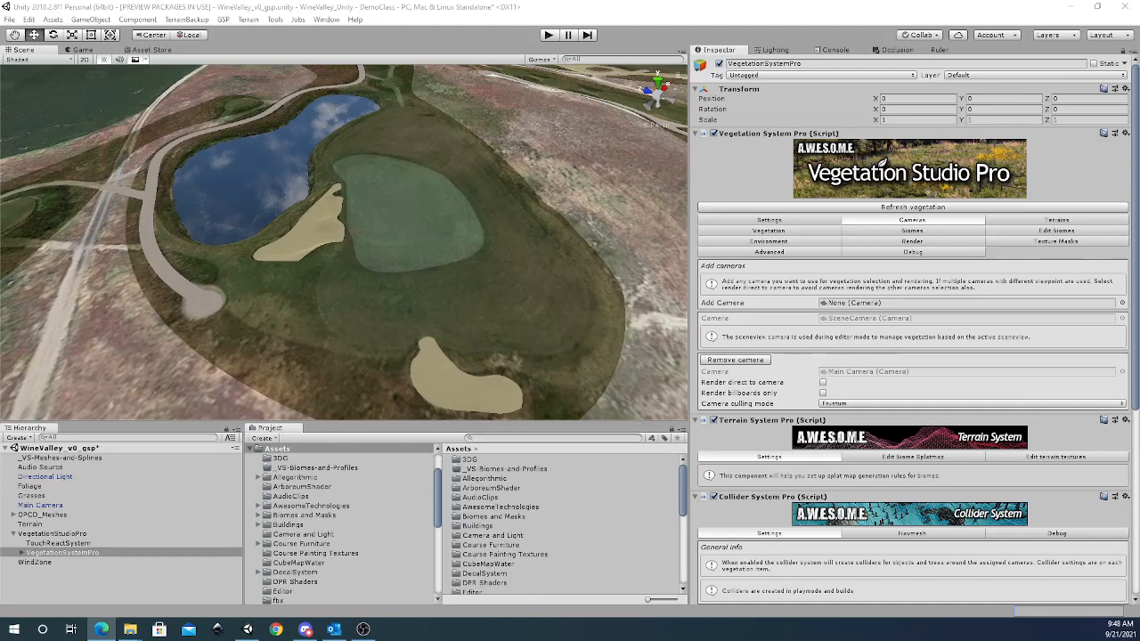
pyautogui.click(1057, 220)
pyautogui.click(933, 221)
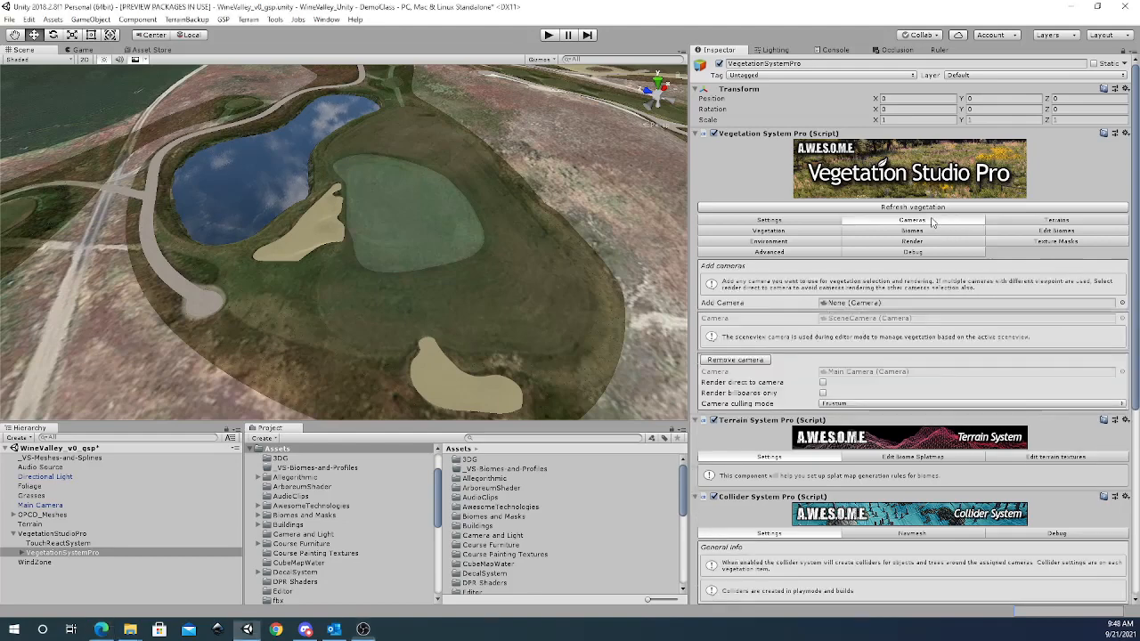
# Show the Terrains settings of VegetationSystemPro and locate the listed Terrain, Foliage and Grasses objects in the scene hierarchy.
pyautogui.click(1027, 224)
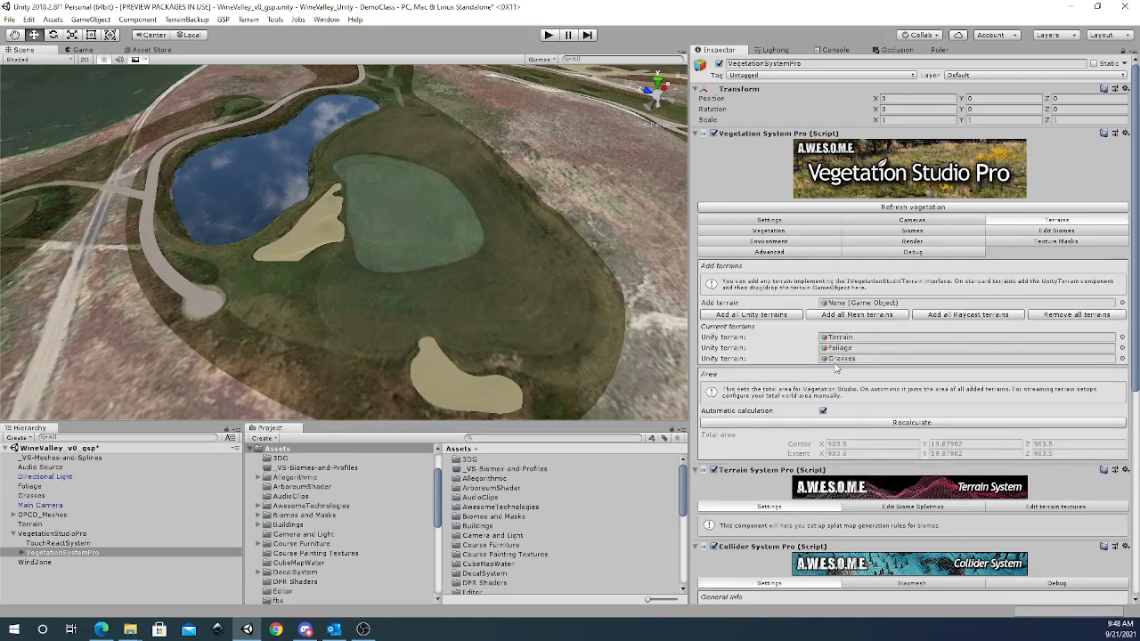
pyautogui.click(841, 338)
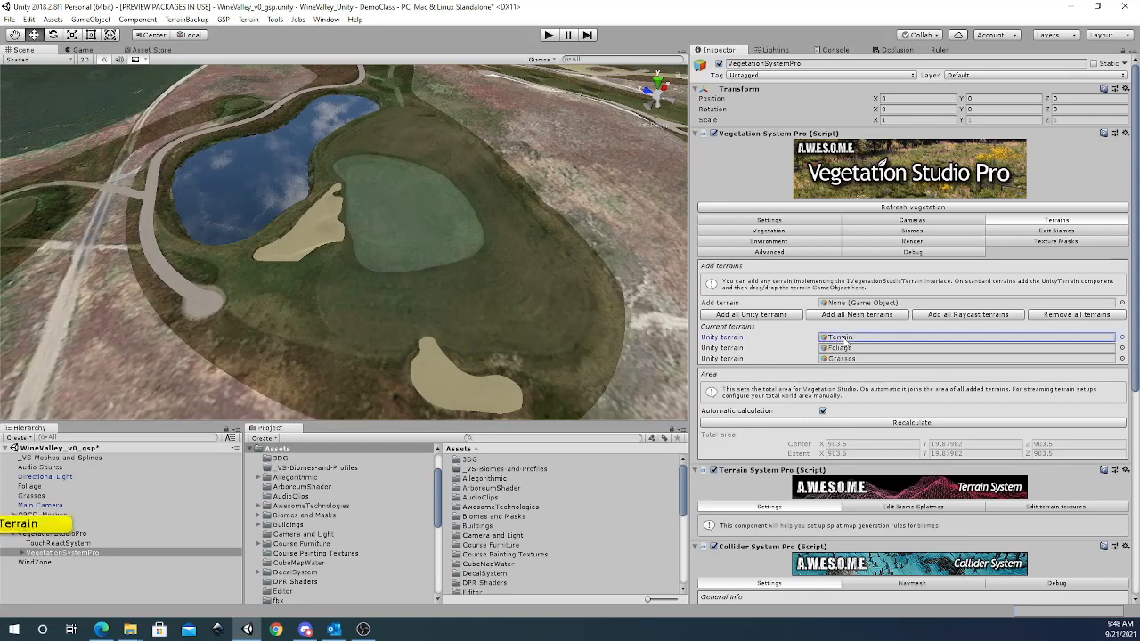
pyautogui.click(842, 347)
pyautogui.click(847, 358)
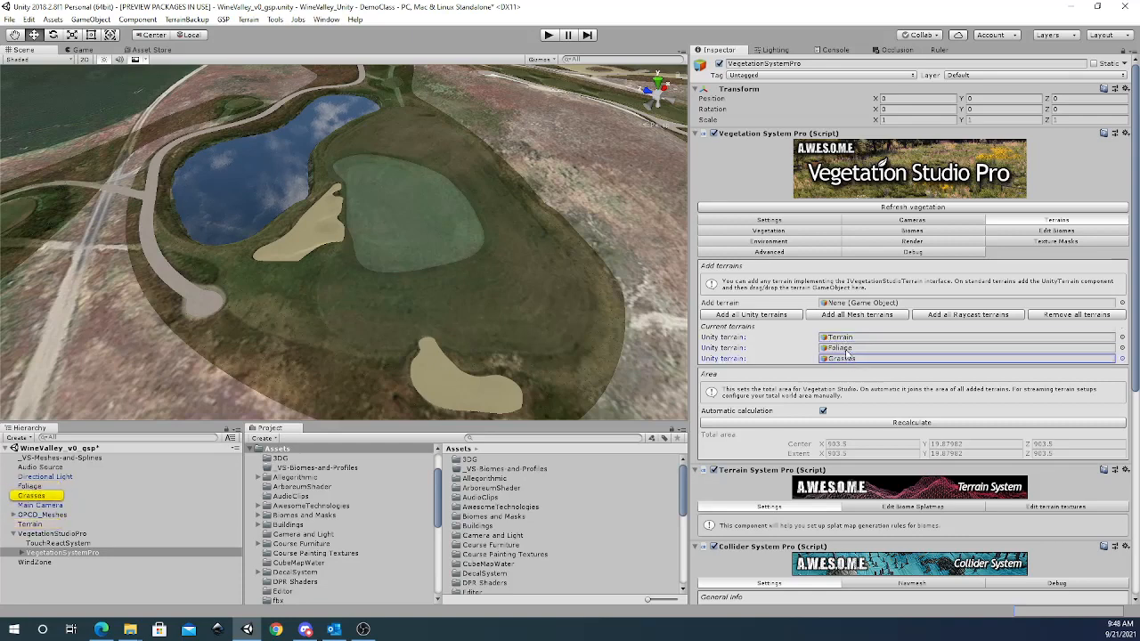
pyautogui.click(846, 347)
pyautogui.click(844, 338)
pyautogui.click(844, 348)
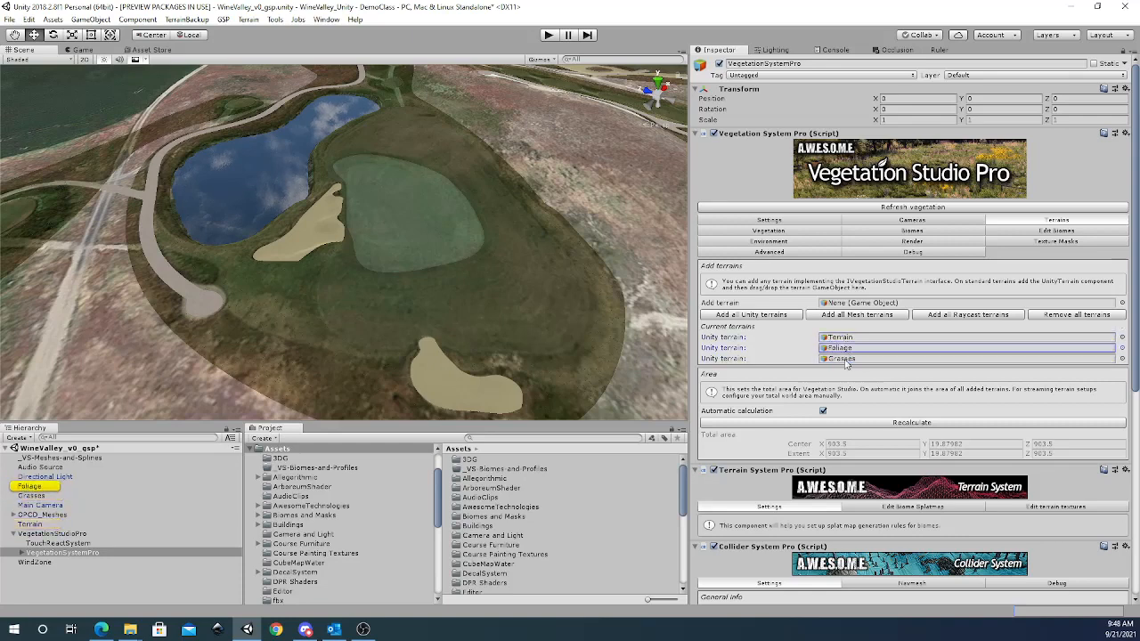
pyautogui.click(846, 359)
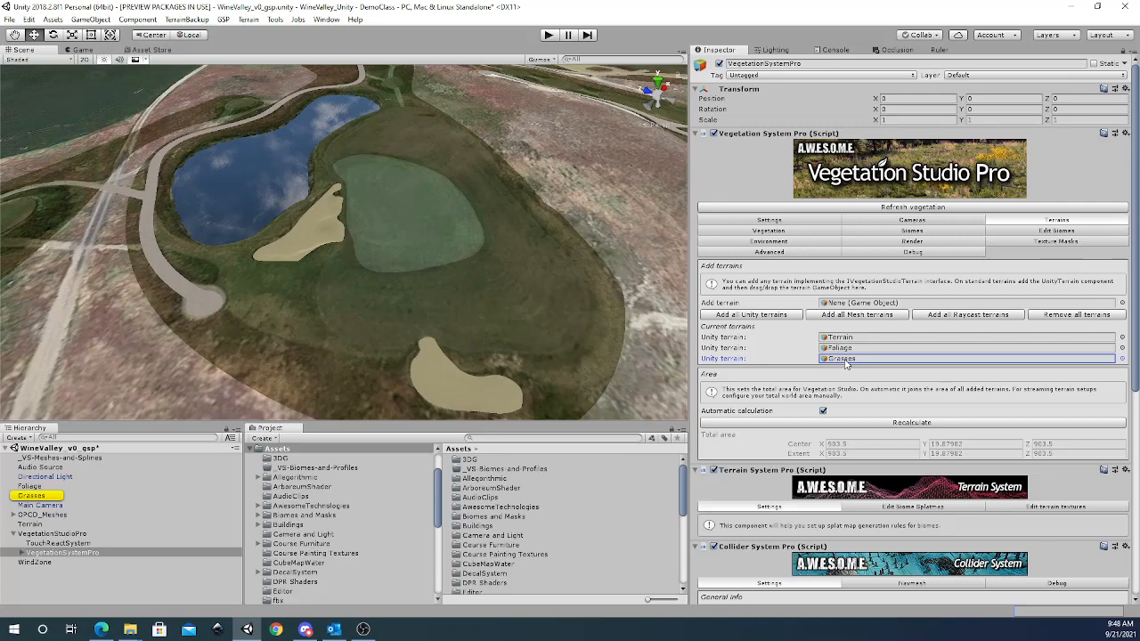
pyautogui.click(845, 348)
pyautogui.click(847, 338)
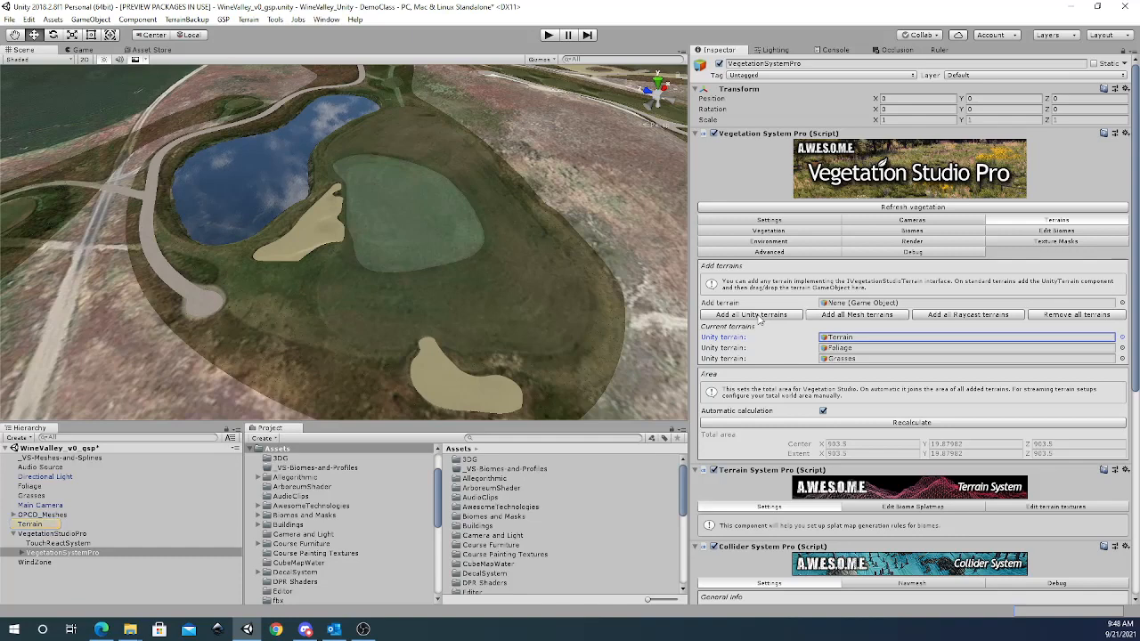
pyautogui.click(745, 317)
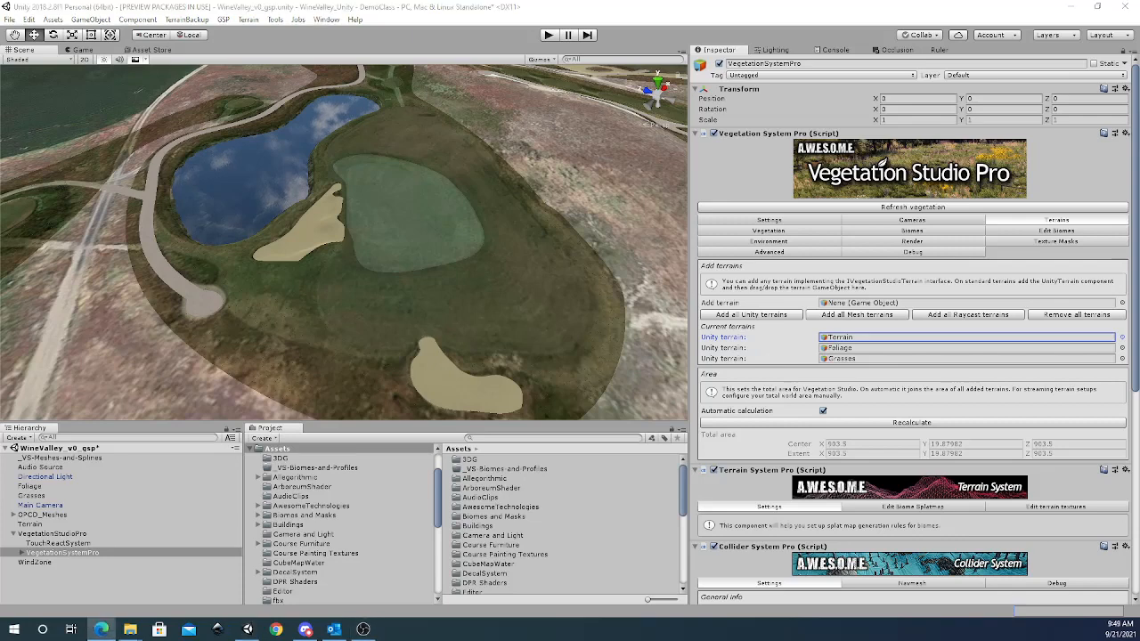
# Set the vegetation distances to 262 for grass/plants, 133 for additional mesh trees and 1500 for additional billboards.
pyautogui.click(779, 233)
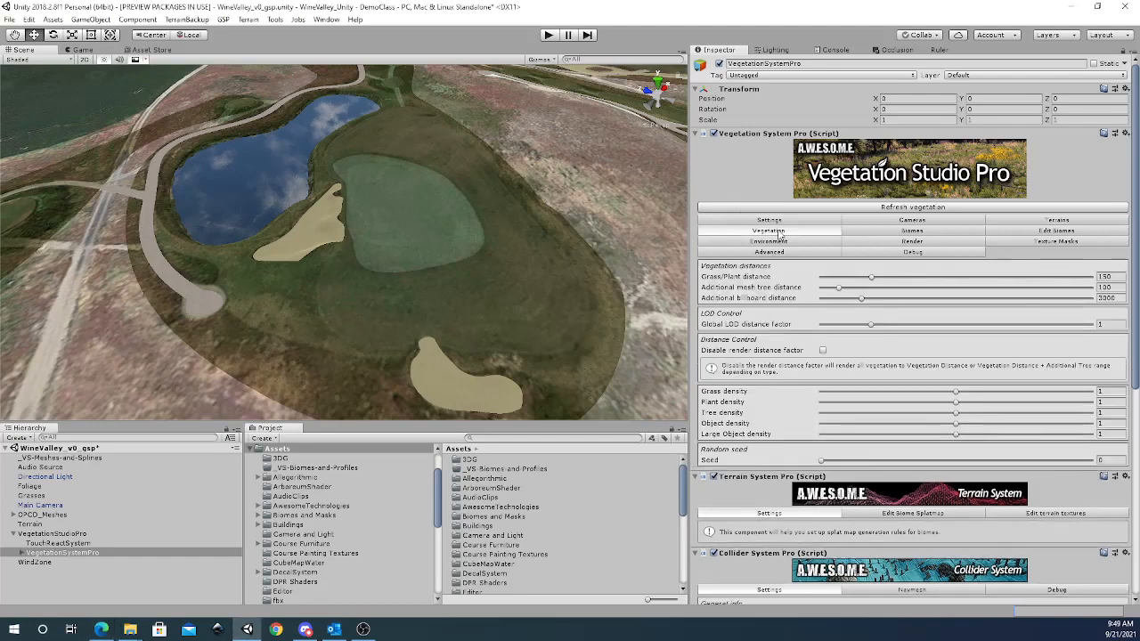
pyautogui.click(1108, 277)
pyautogui.moveTo(1111, 280); pyautogui.dragTo(1098, 281)
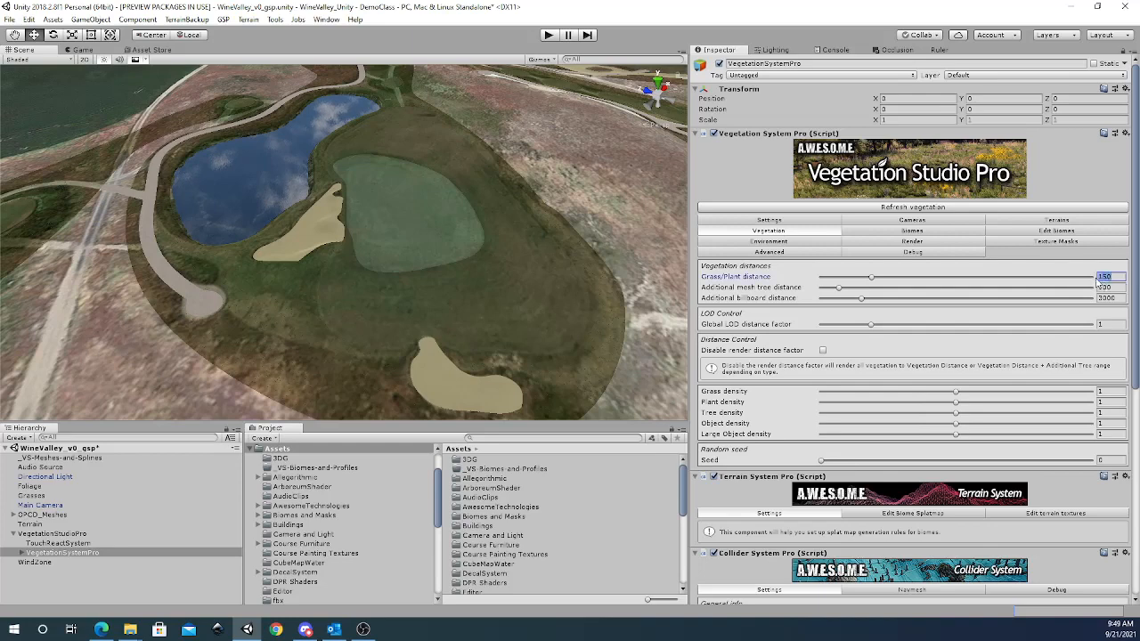
pyautogui.write('267')
pyautogui.press('Tab')
pyautogui.write('333')
pyautogui.press('Tab')
pyautogui.write('1500')
pyautogui.press('Tab')
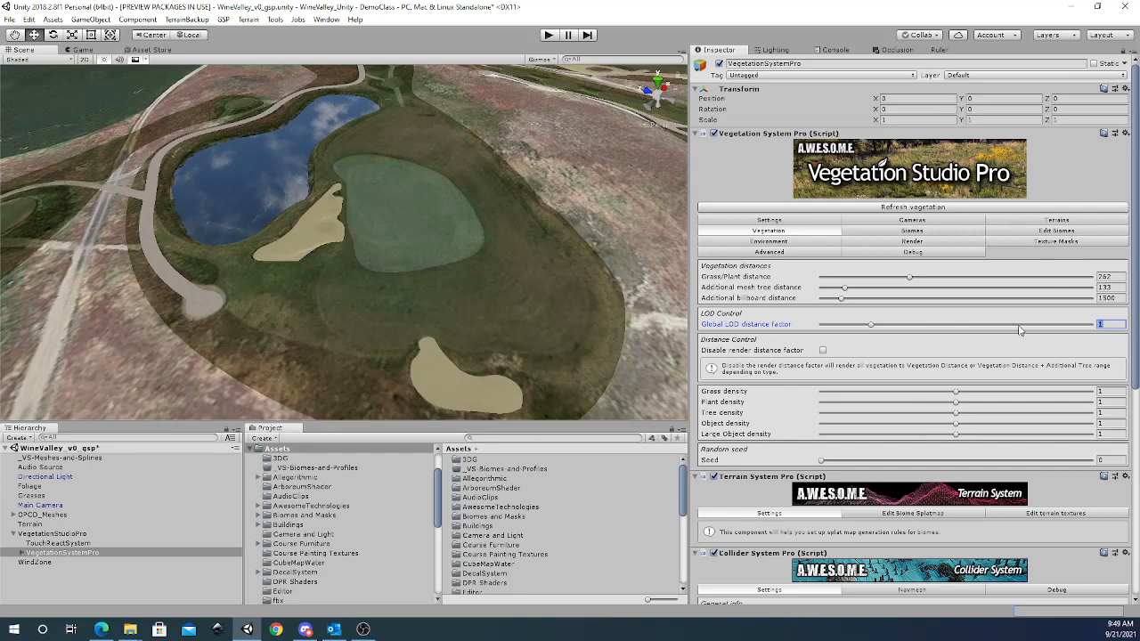
pyautogui.scroll(-2, 1021, 332)
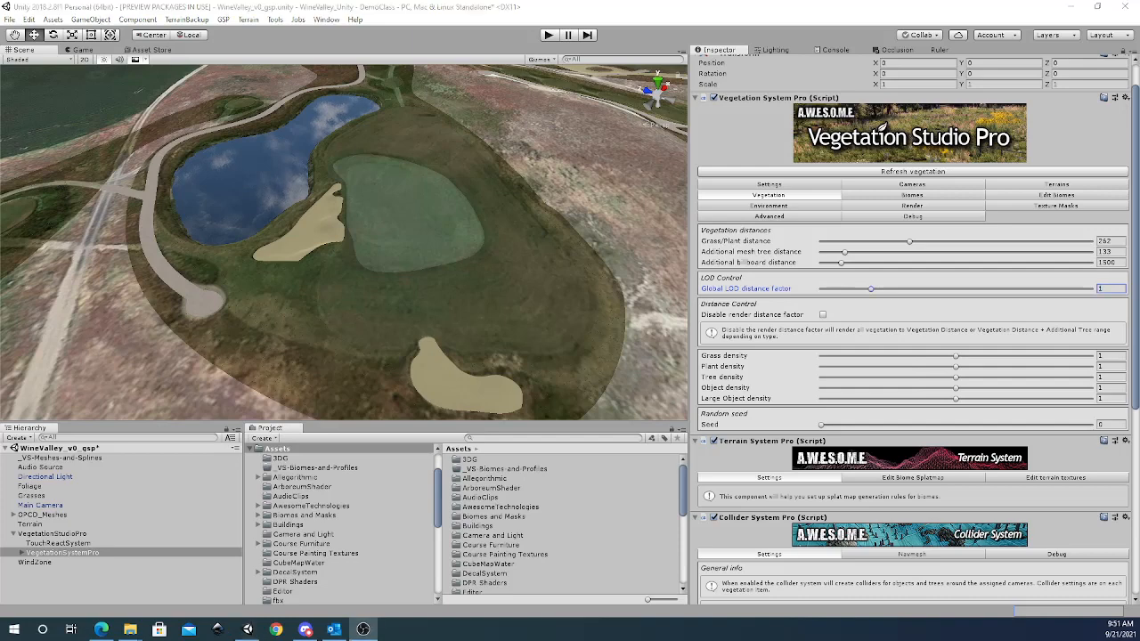
# Create a VegetationPackagePro asset with no terrain textures in the _VS-Biomes-and-Profiles folder and name it Mask-ForExcludingOPCDMeshes.
pyautogui.click(299, 468)
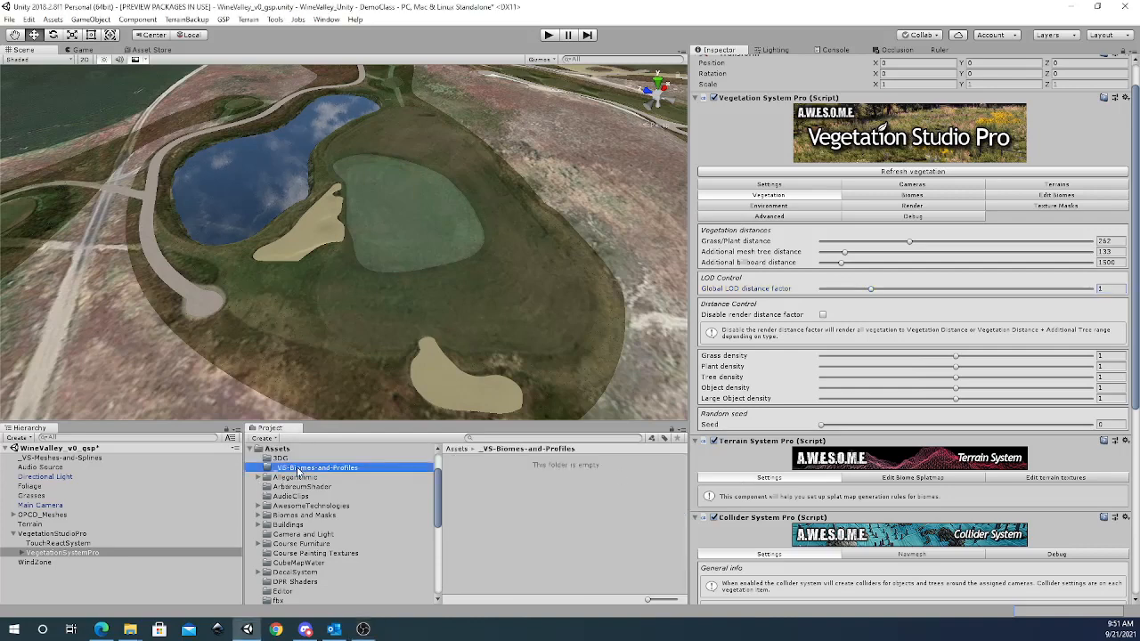
pyautogui.rightClick(299, 471)
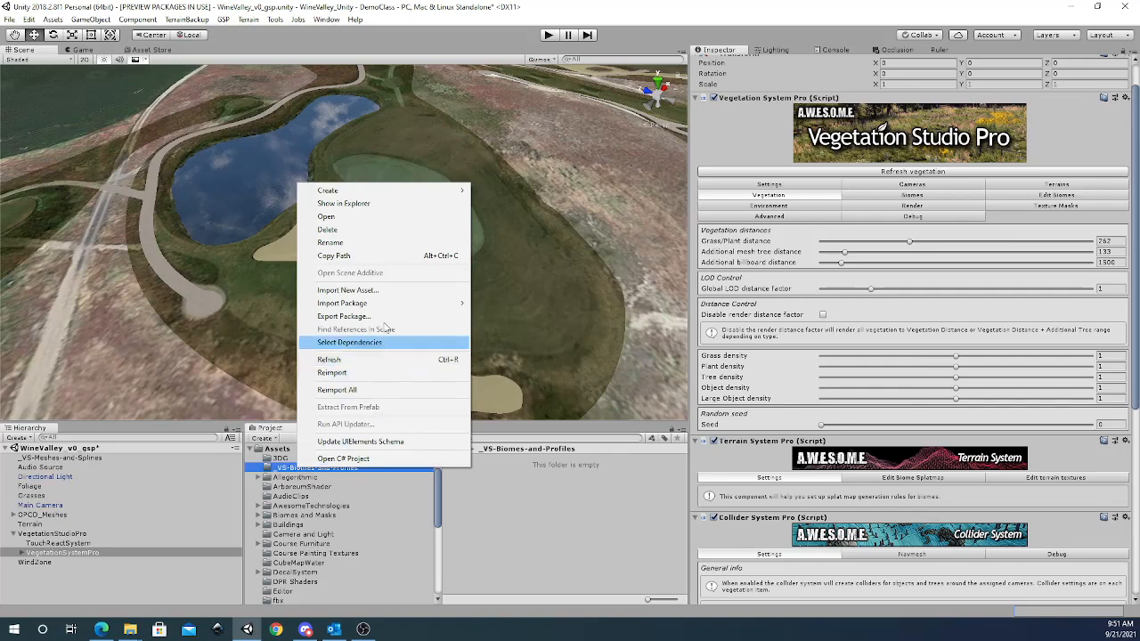
pyautogui.moveTo(368, 193)
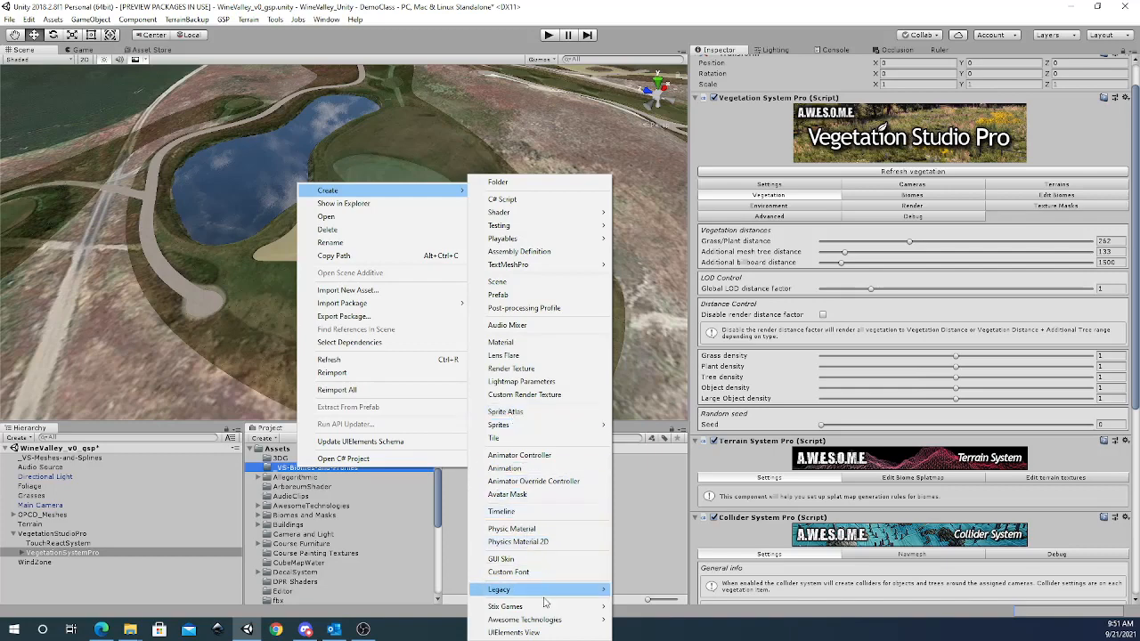
pyautogui.moveTo(563, 621)
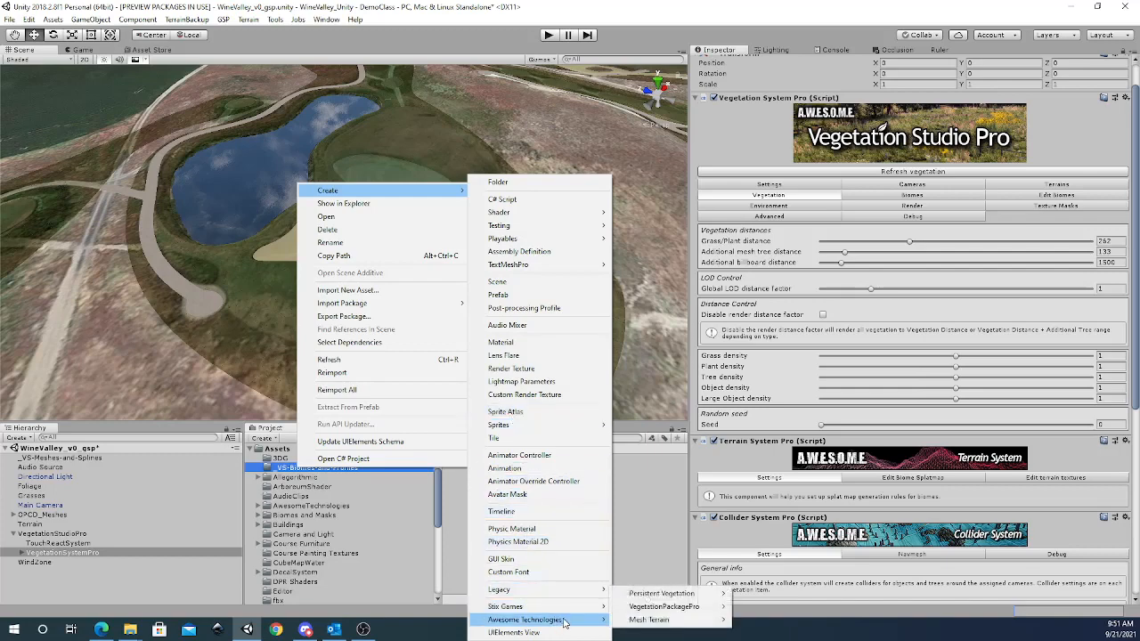
pyautogui.moveTo(654, 611)
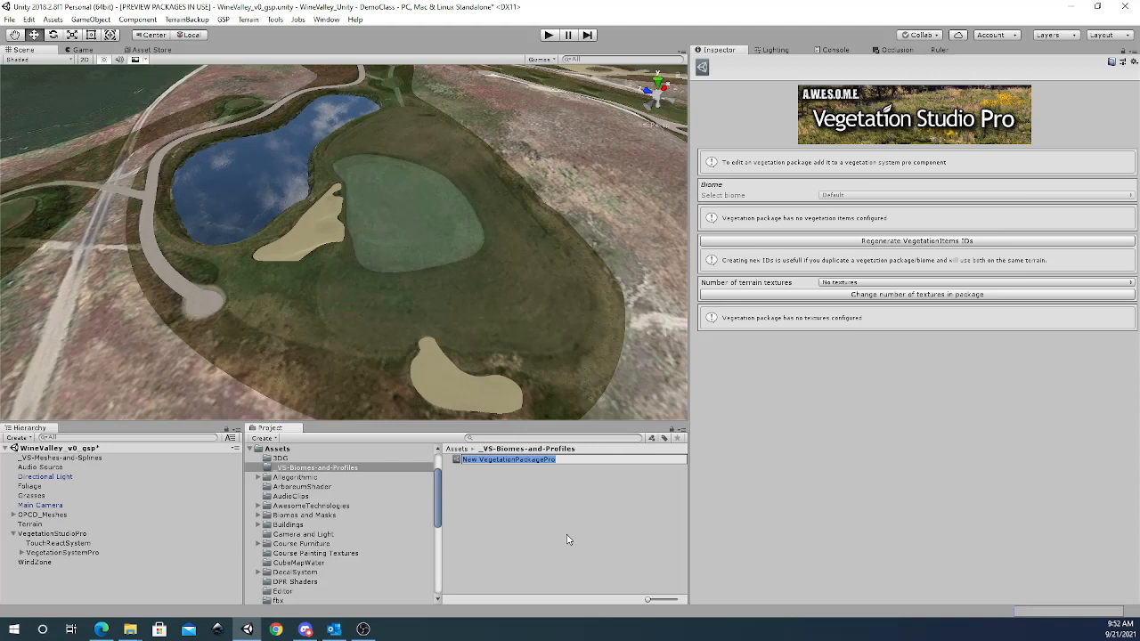
pyautogui.write('Meshes')
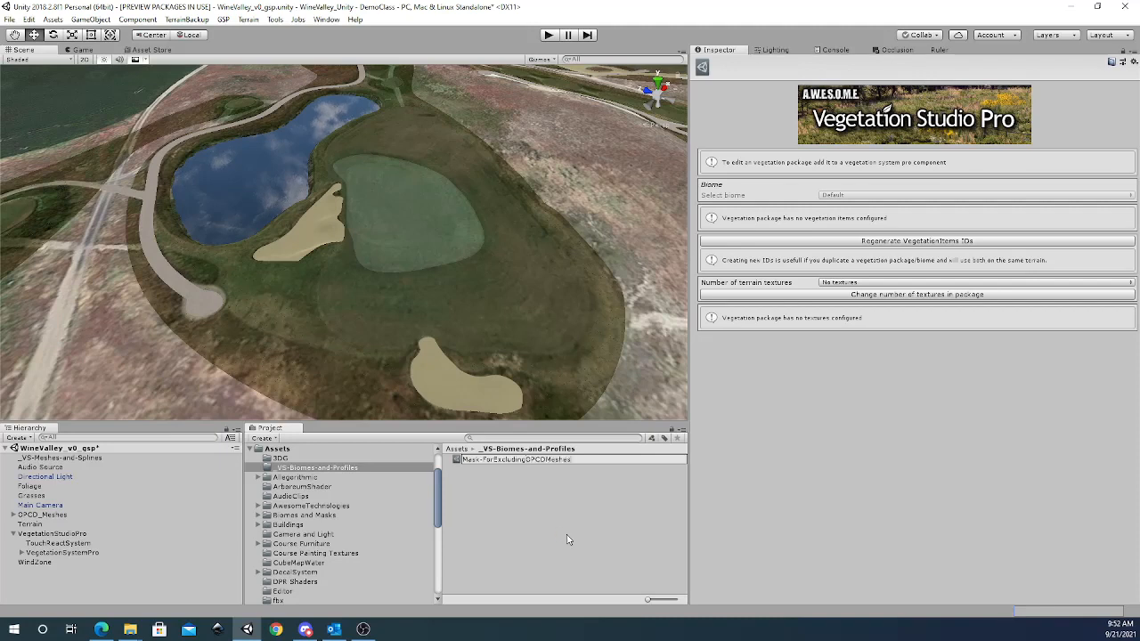
pyautogui.press('Return')
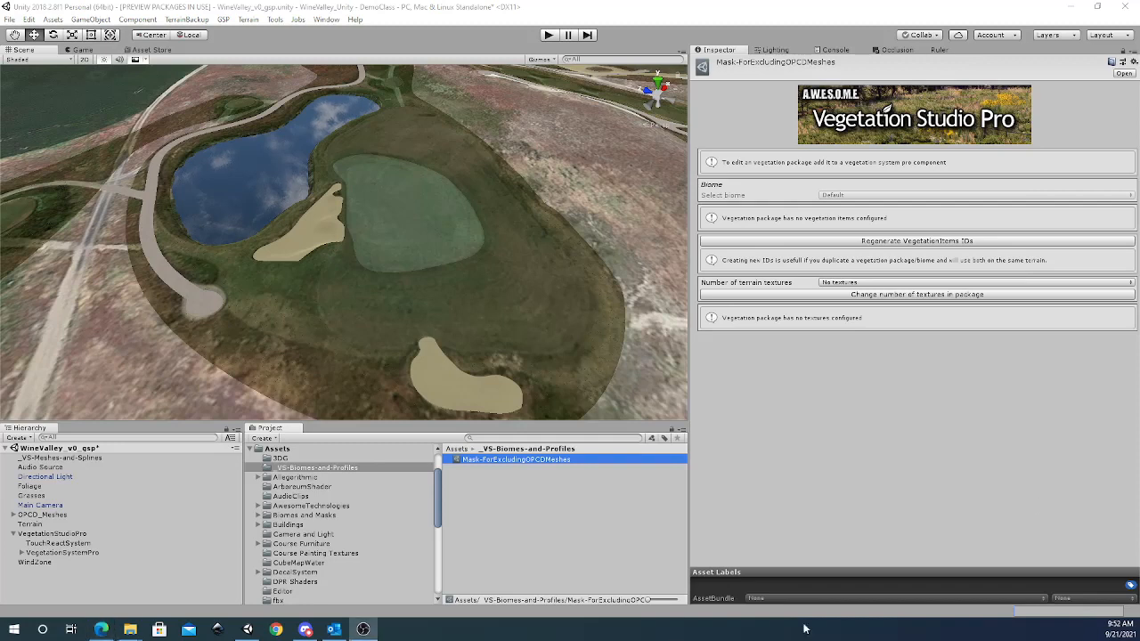
# Add the Mask-ForExcludingOPCDMeshes package to VegetationSystemPro as the Default biome and name the biome ExcludeOPCDMeshes.
pyautogui.click(94, 553)
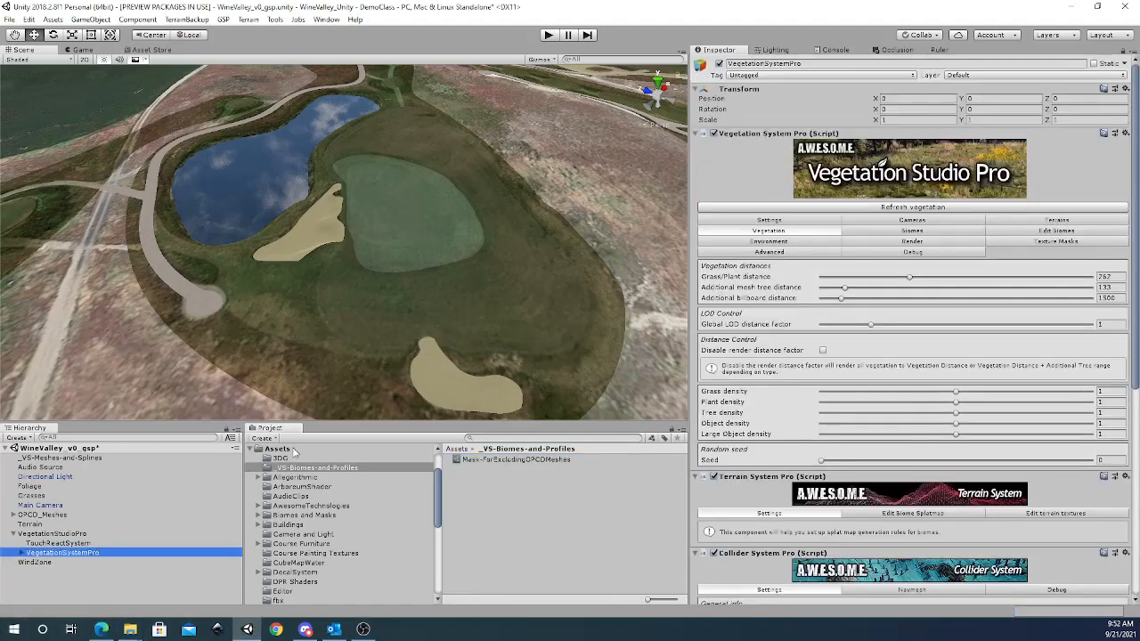
pyautogui.click(974, 235)
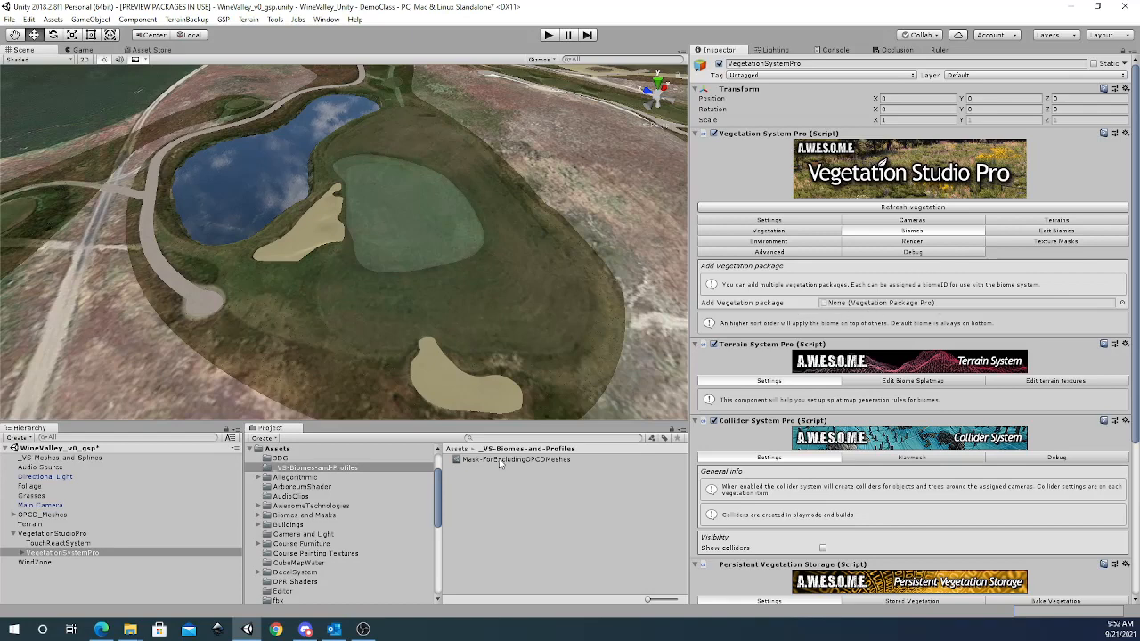
pyautogui.moveTo(498, 460); pyautogui.dragTo(853, 306)
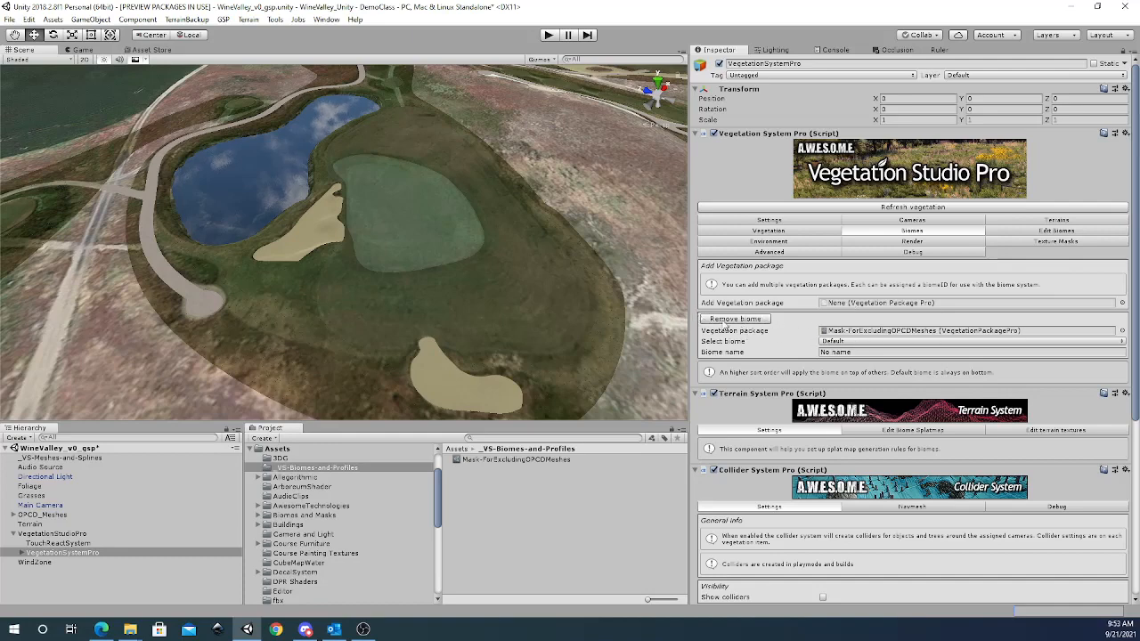
pyautogui.click(795, 343)
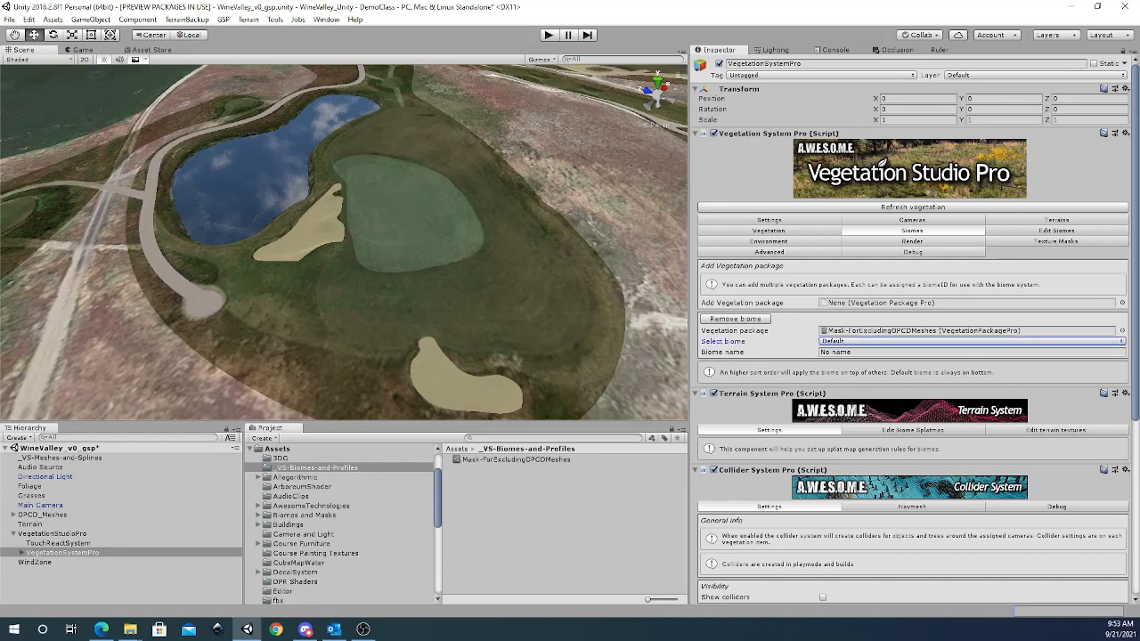
pyautogui.click(858, 352)
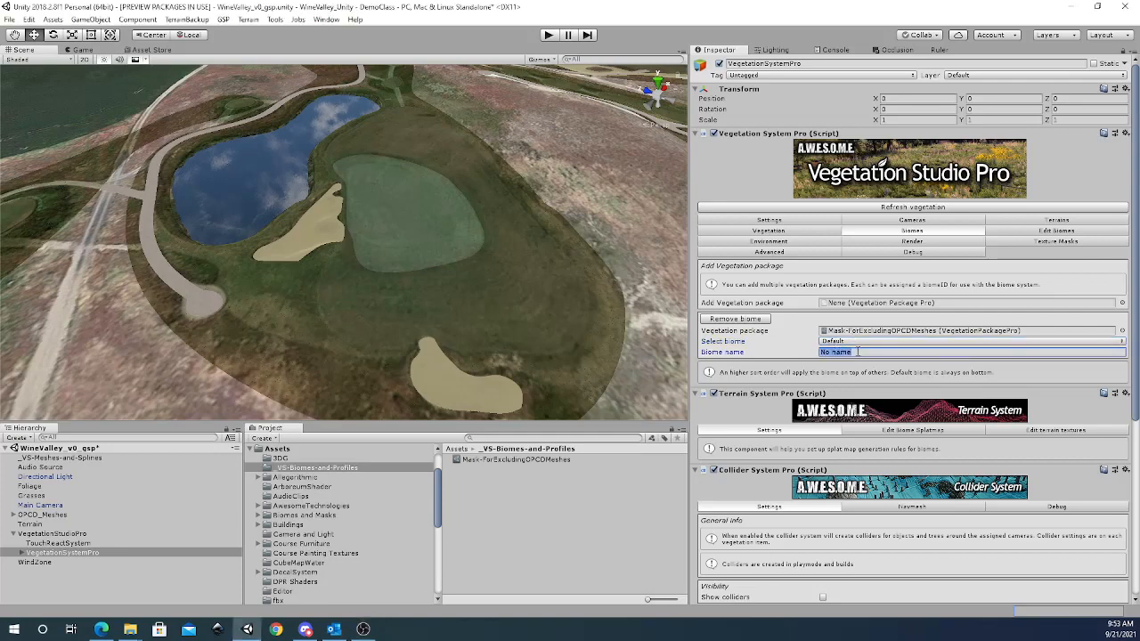
pyautogui.write('ExcludeOPCDMeshes')
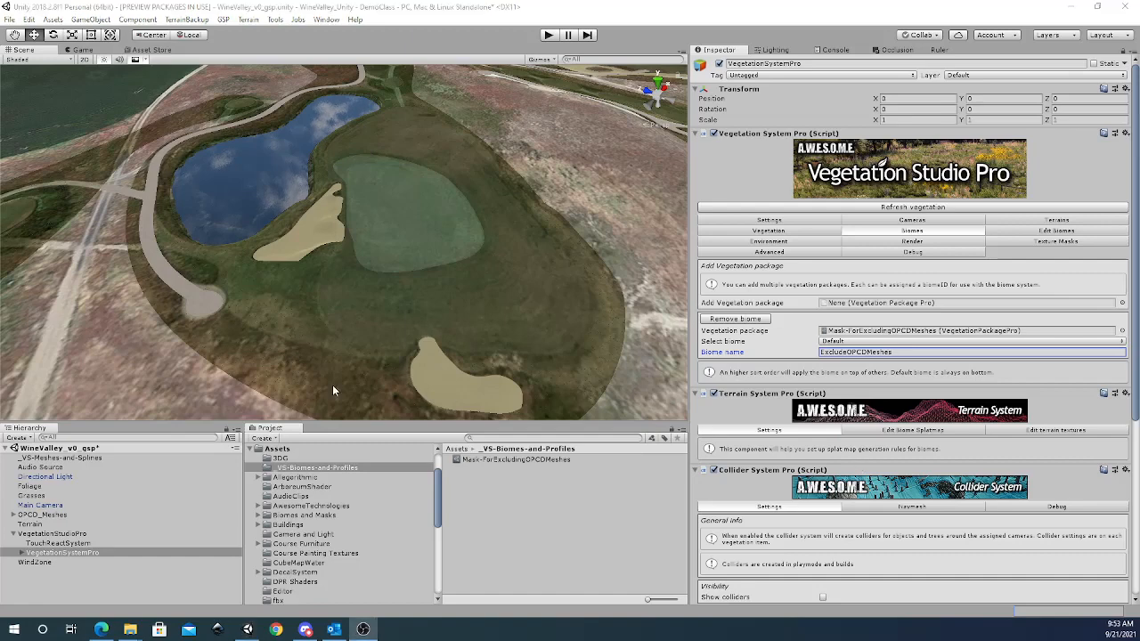
# Select the OPCD_Meshes parent object and examine the outlined course meshes across the terrain, then collapse it in the hierarchy.
pyautogui.moveTo(450, 263); pyautogui.dragTo(535, 296, button='right')
pyautogui.click(416, 284)
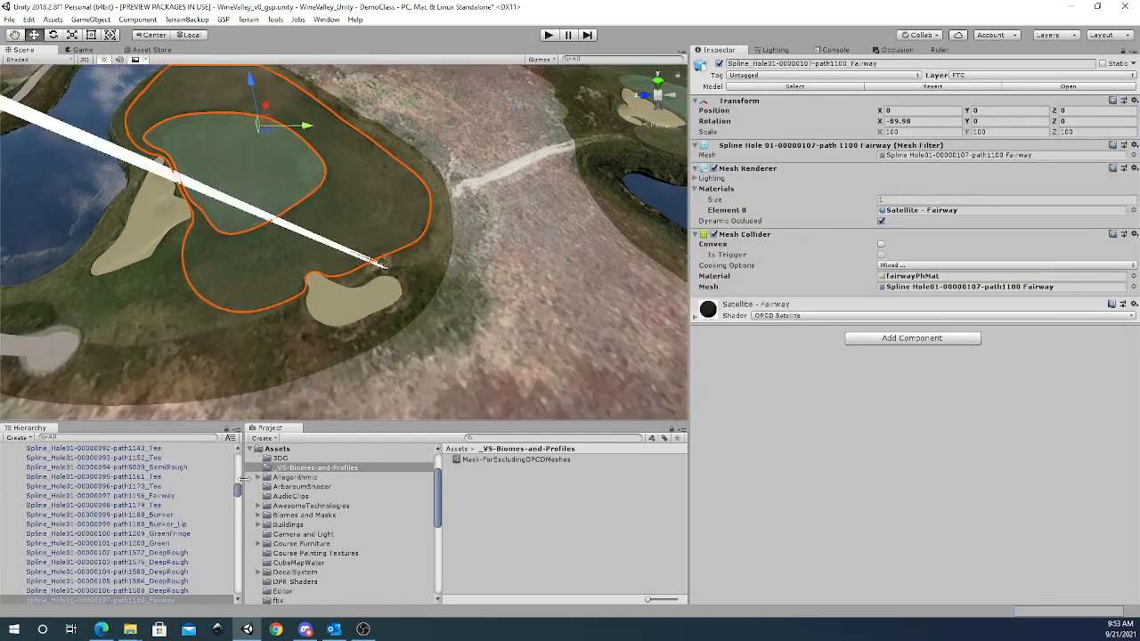
pyautogui.moveTo(239, 495); pyautogui.dragTo(239, 450)
pyautogui.click(43, 516)
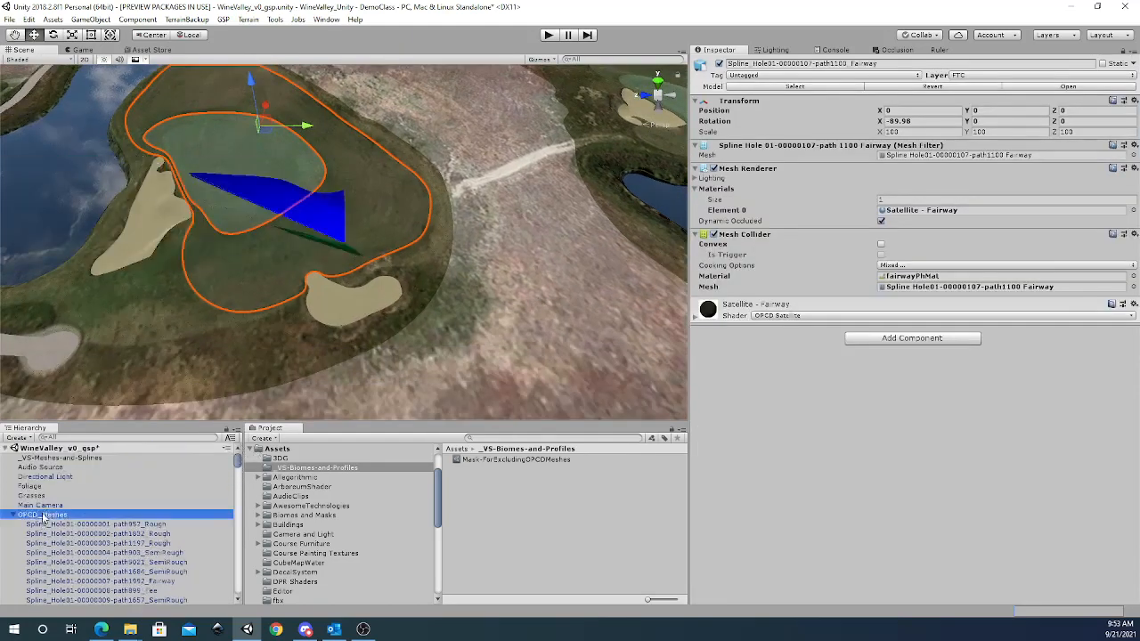
pyautogui.moveTo(495, 335); pyautogui.dragTo(496, 250, button='right')
pyautogui.press('d')
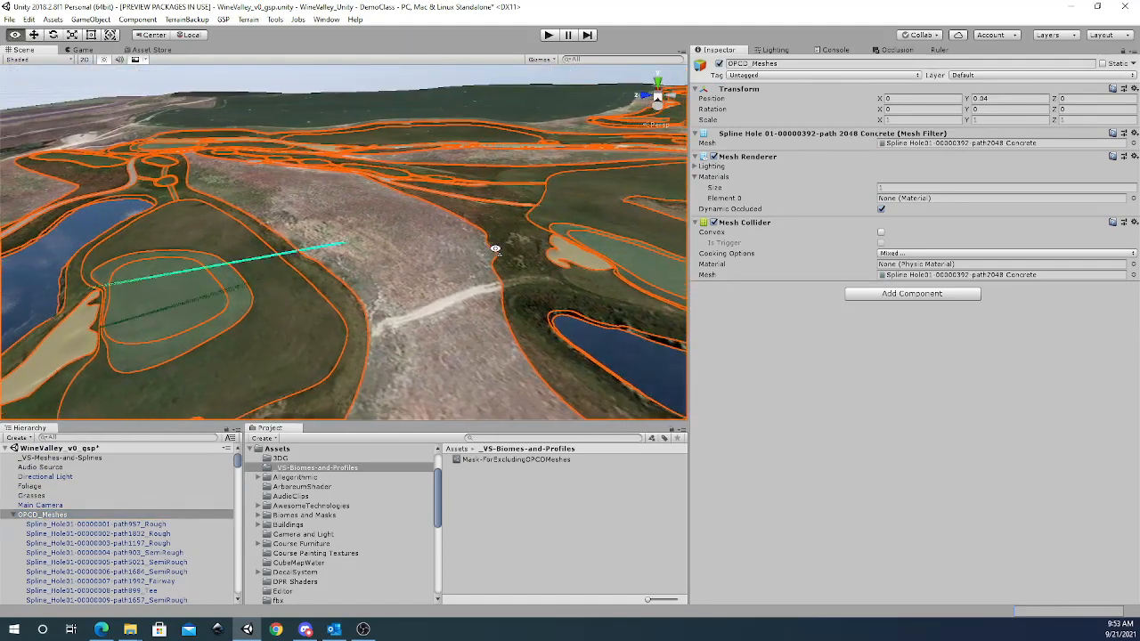
pyautogui.moveTo(495, 249); pyautogui.dragTo(726, 242, button='right')
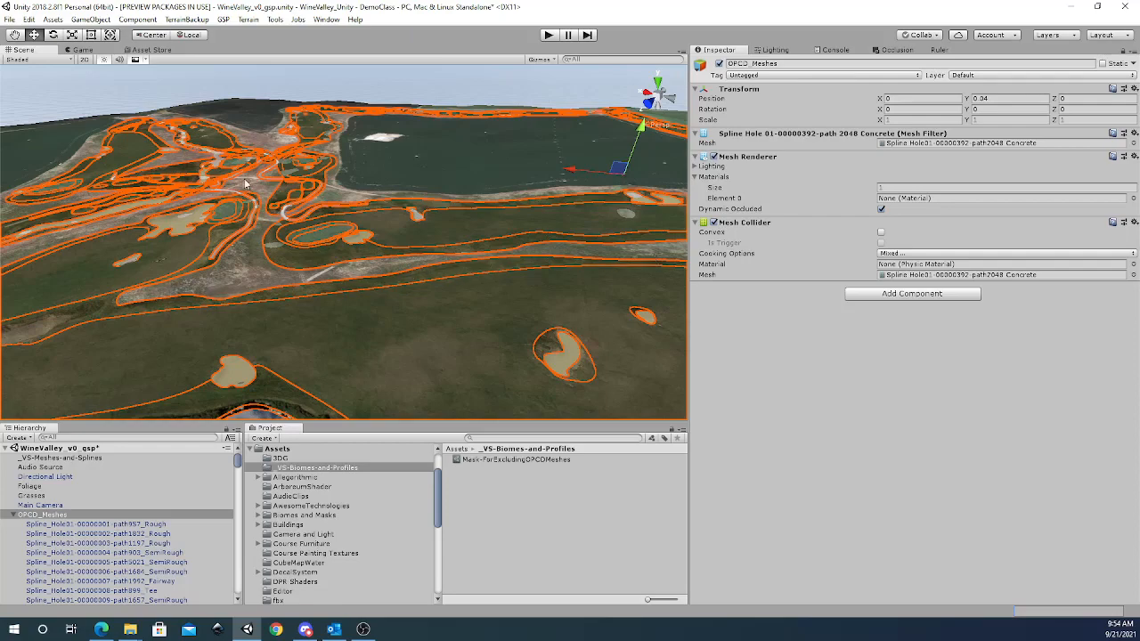
pyautogui.moveTo(360, 260); pyautogui.dragTo(375, 283, button='right')
pyautogui.moveTo(606, 221); pyautogui.dragTo(314, 224, button='right')
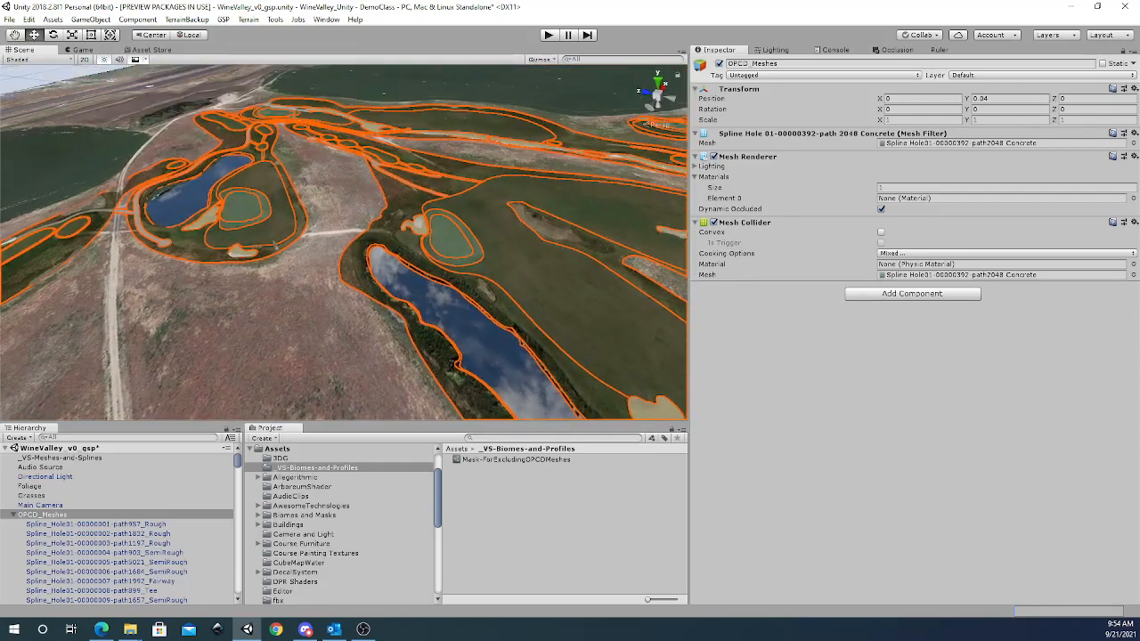
pyautogui.click(14, 515)
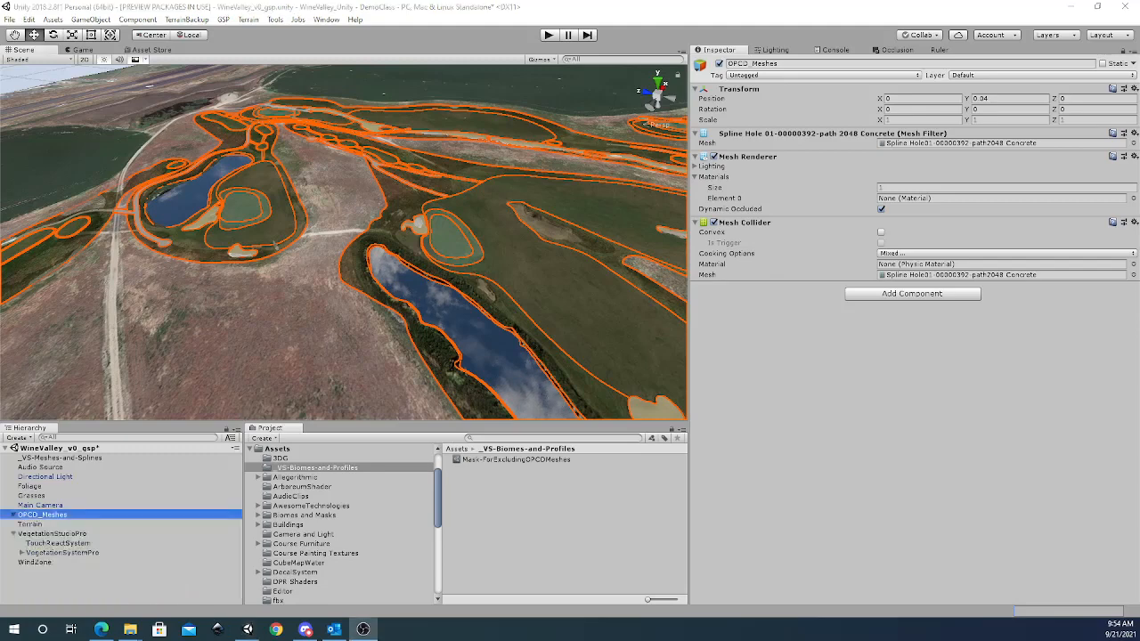
# Open the biome editing settings of VegetationSystemPro, keeping ExcludeOPCDMeshes (Default) as the selected vegetation package.
pyautogui.click(86, 552)
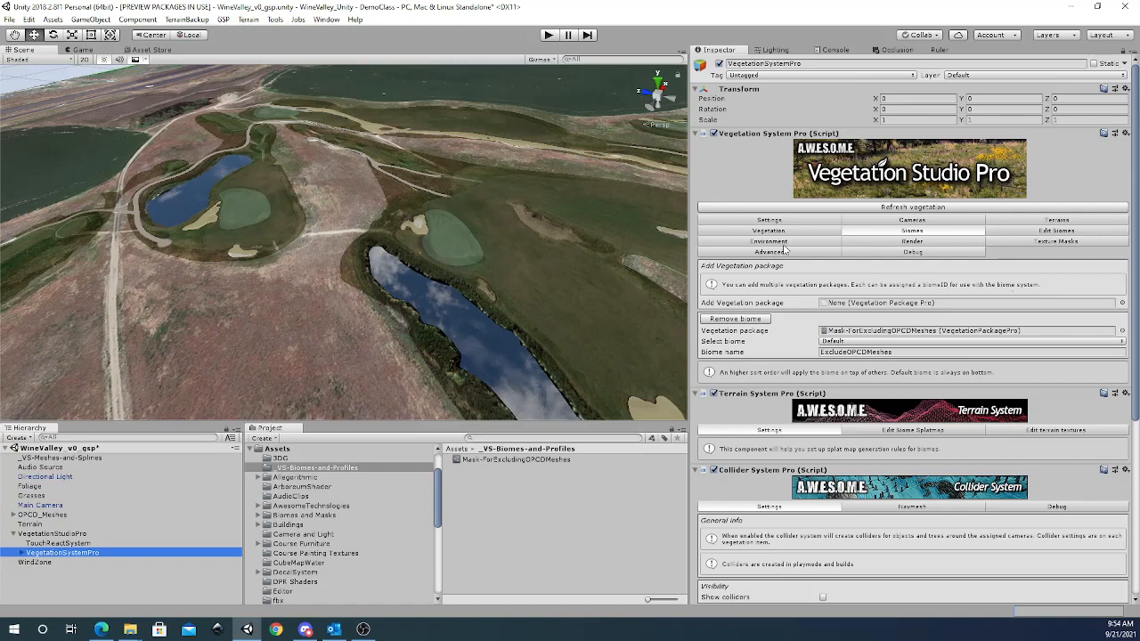
pyautogui.click(1052, 231)
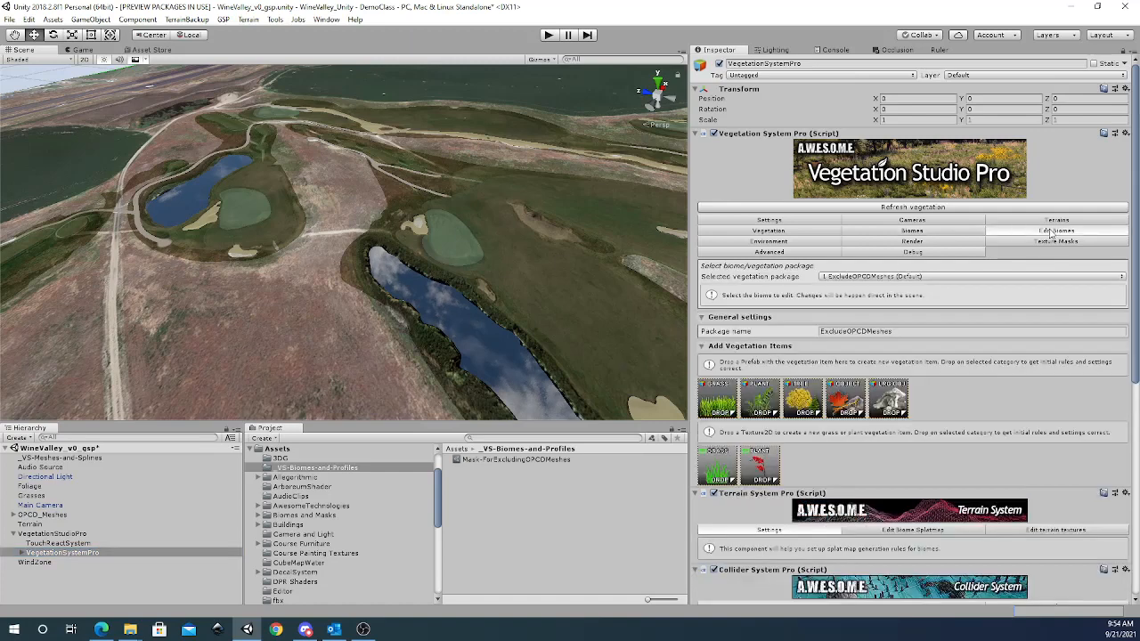
pyautogui.click(852, 278)
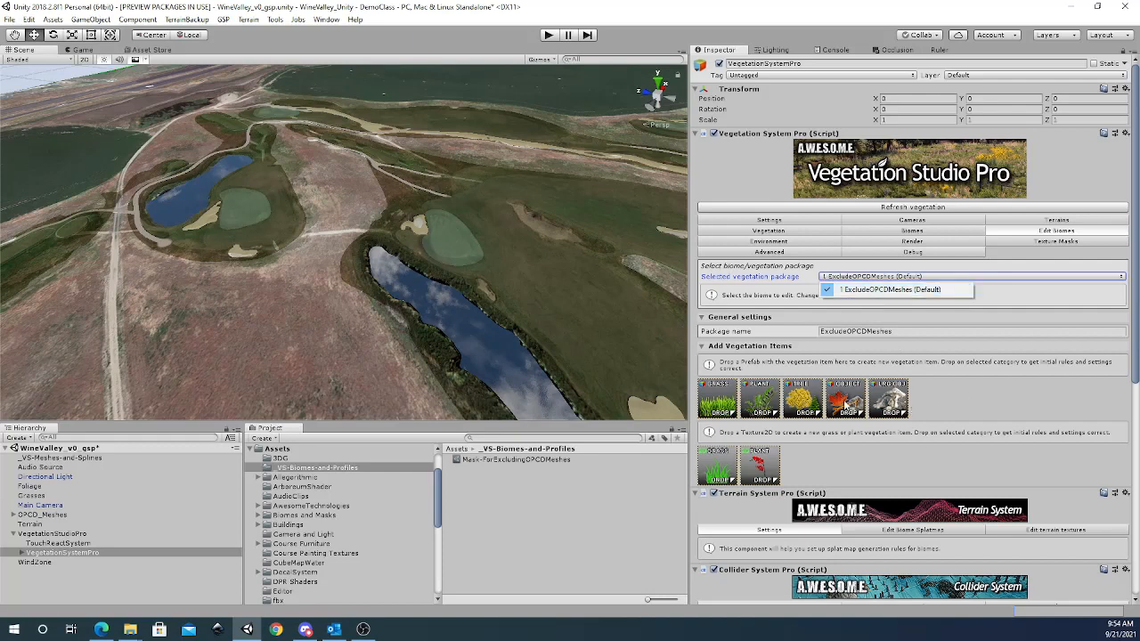
pyautogui.click(801, 401)
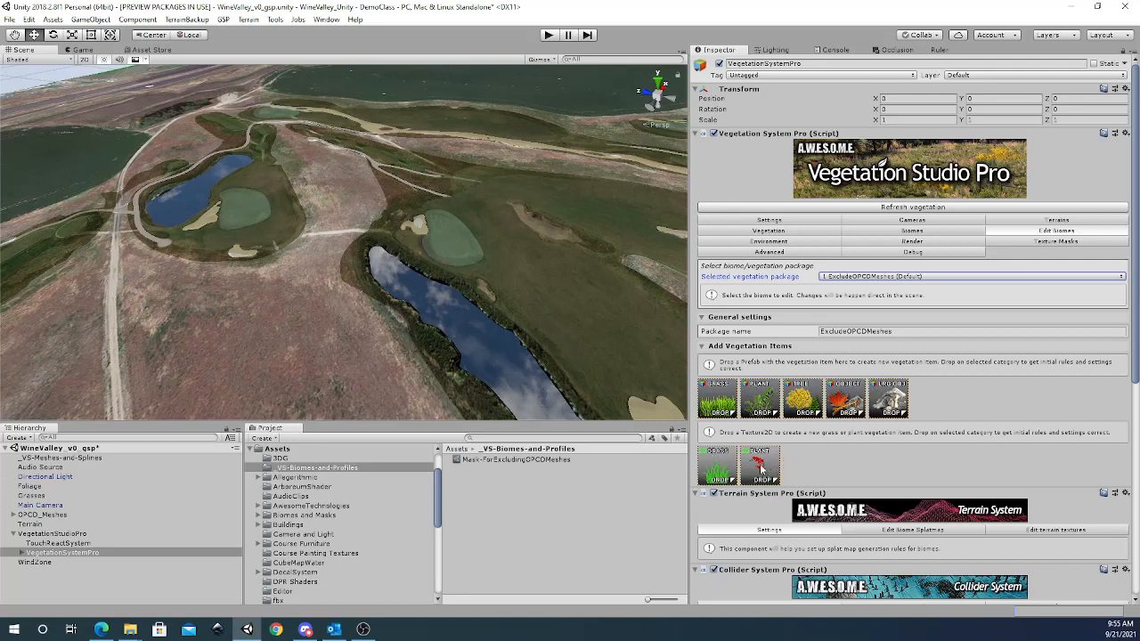
# Preview the grass04, grass05 and grass06 textures in the project's Grasses_Flowers folder.
pyautogui.scroll(-5, 435, 530)
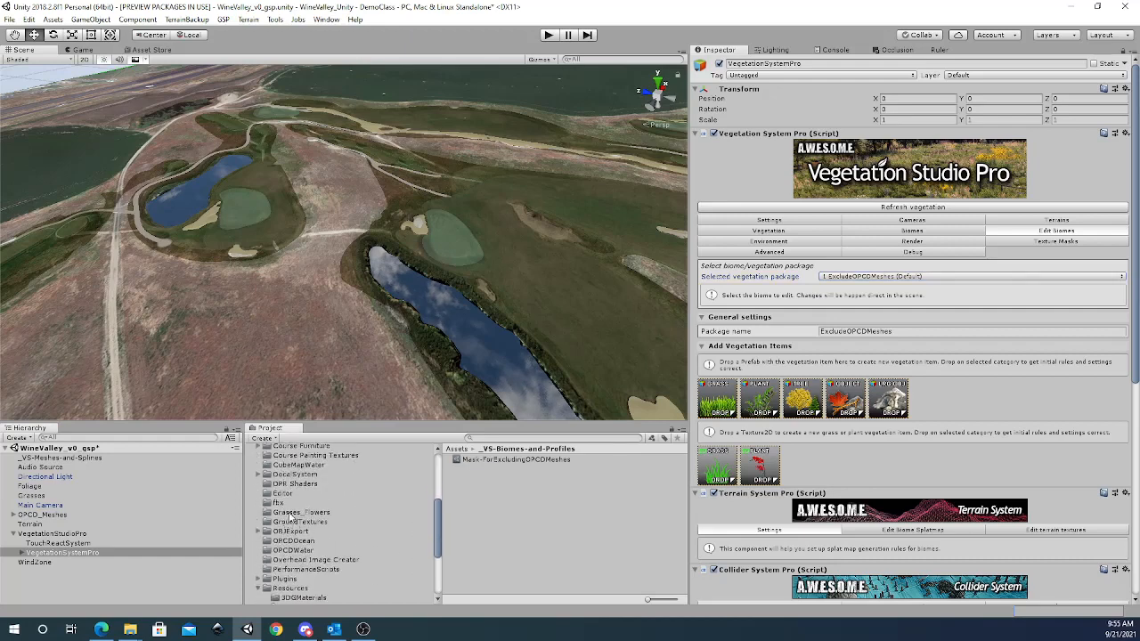
pyautogui.click(291, 513)
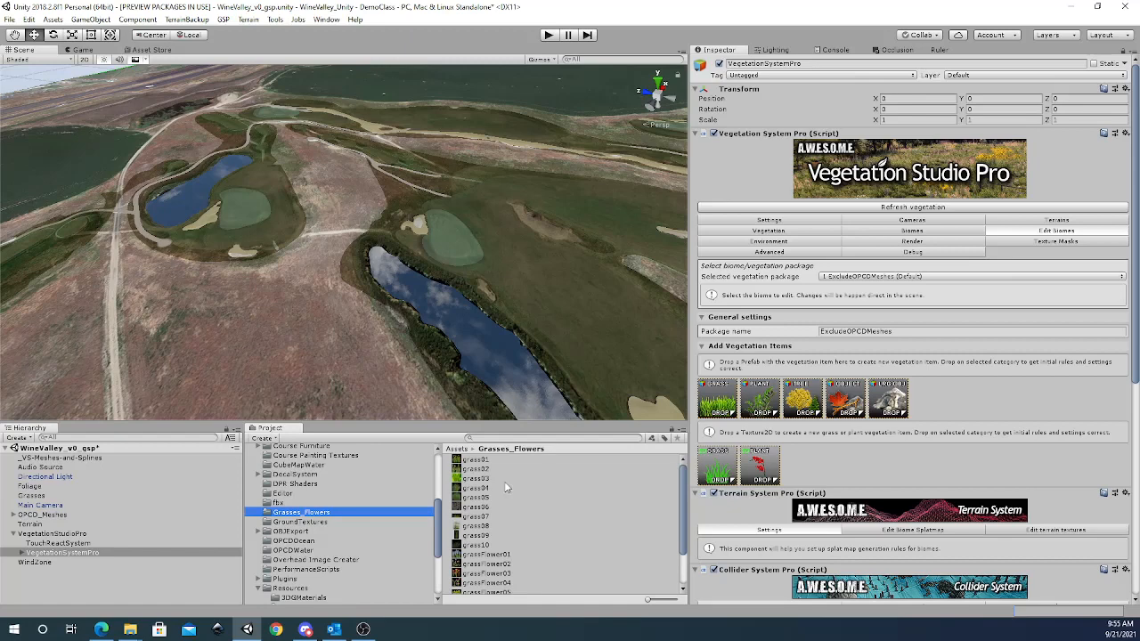
pyautogui.click(479, 489)
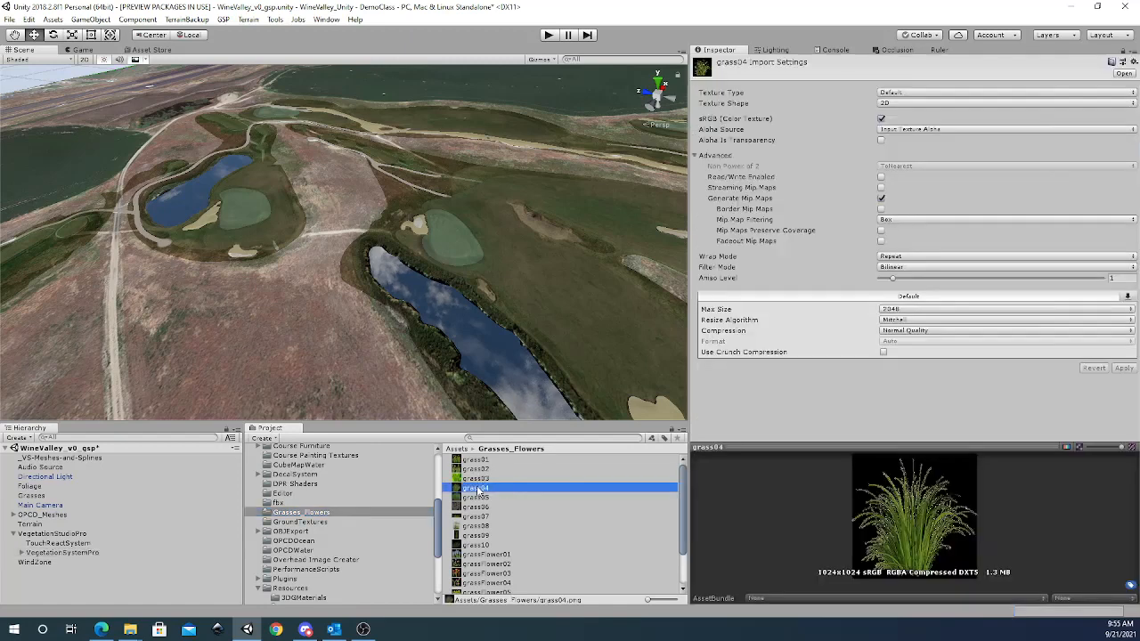
pyautogui.click(481, 497)
pyautogui.click(481, 506)
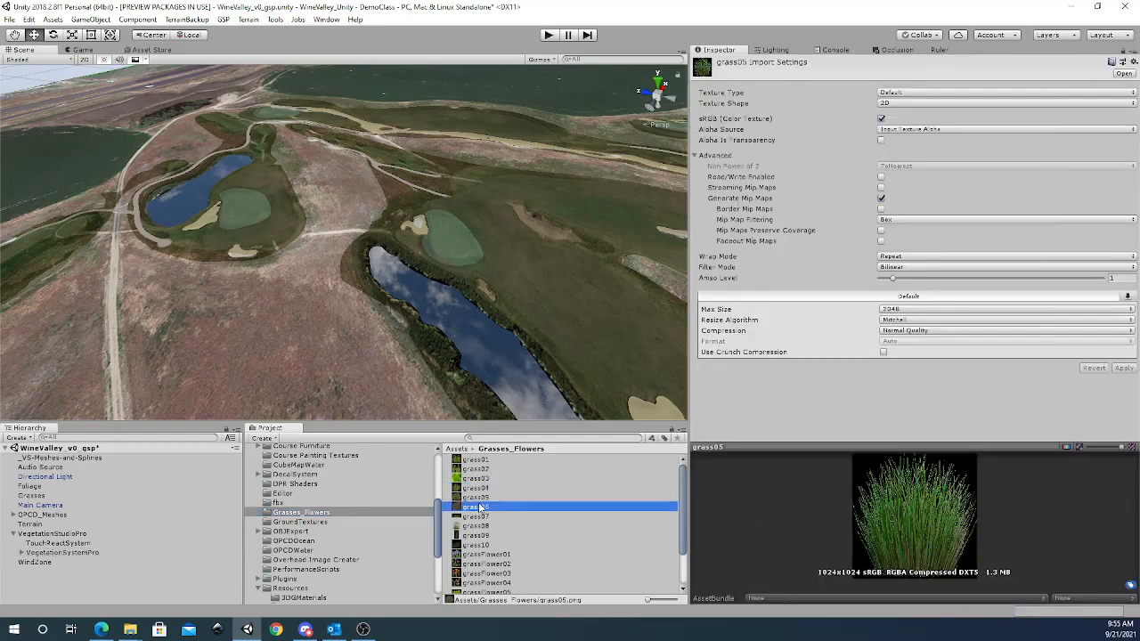
pyautogui.click(481, 497)
pyautogui.click(482, 489)
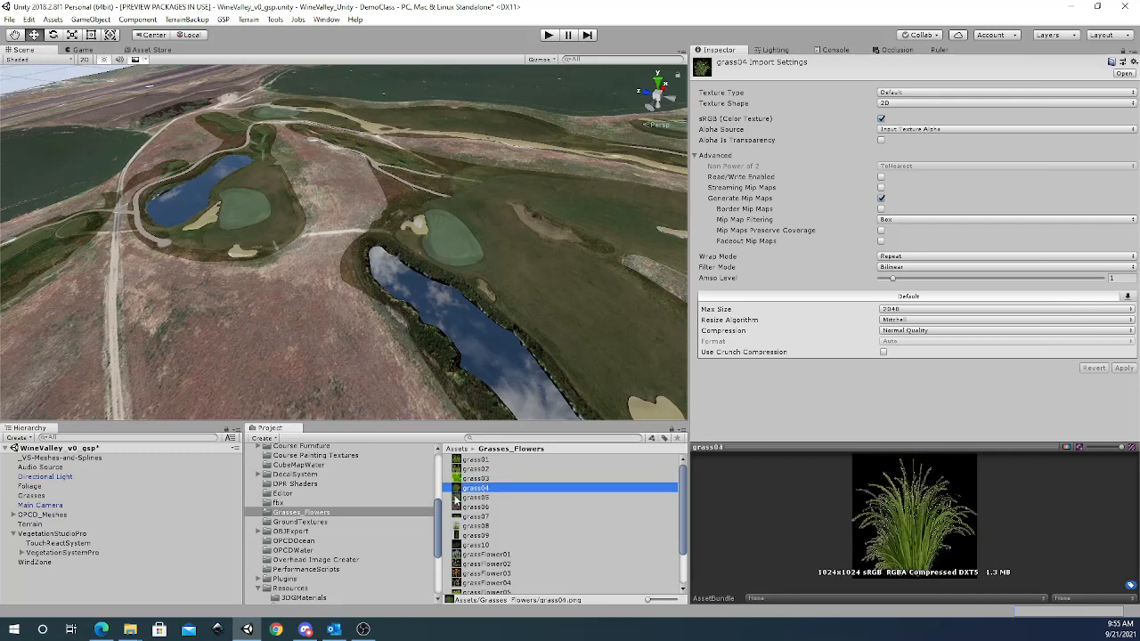
# Reselect VegetationSystemPro, collapse the Resources folder and show the contents of the Grass Pack V2 folder.
pyautogui.click(94, 553)
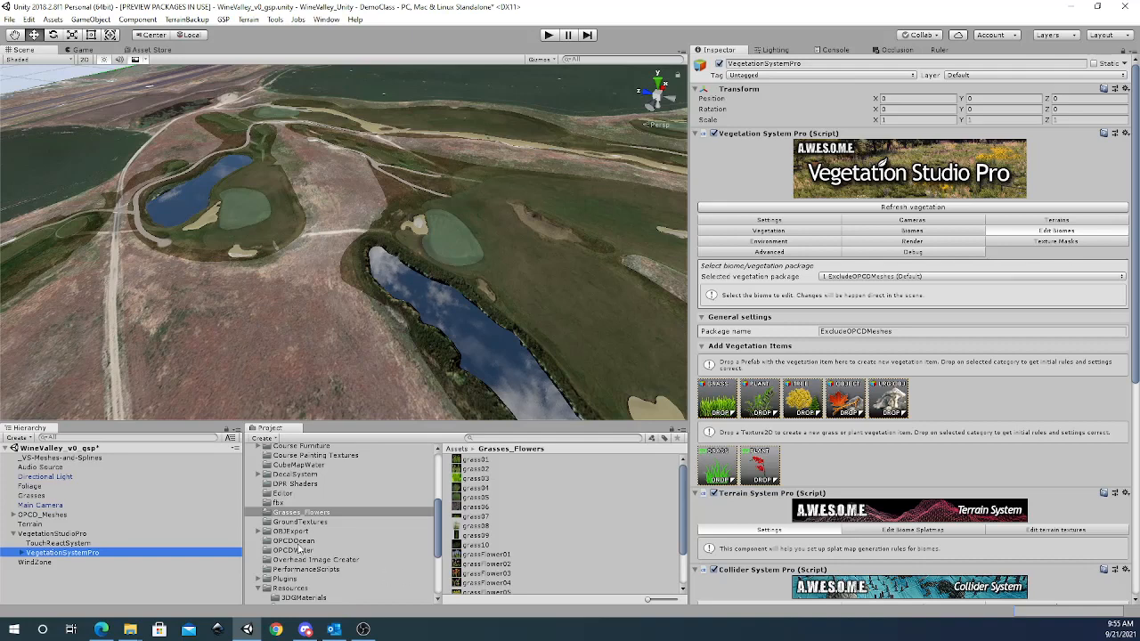
pyautogui.click(257, 589)
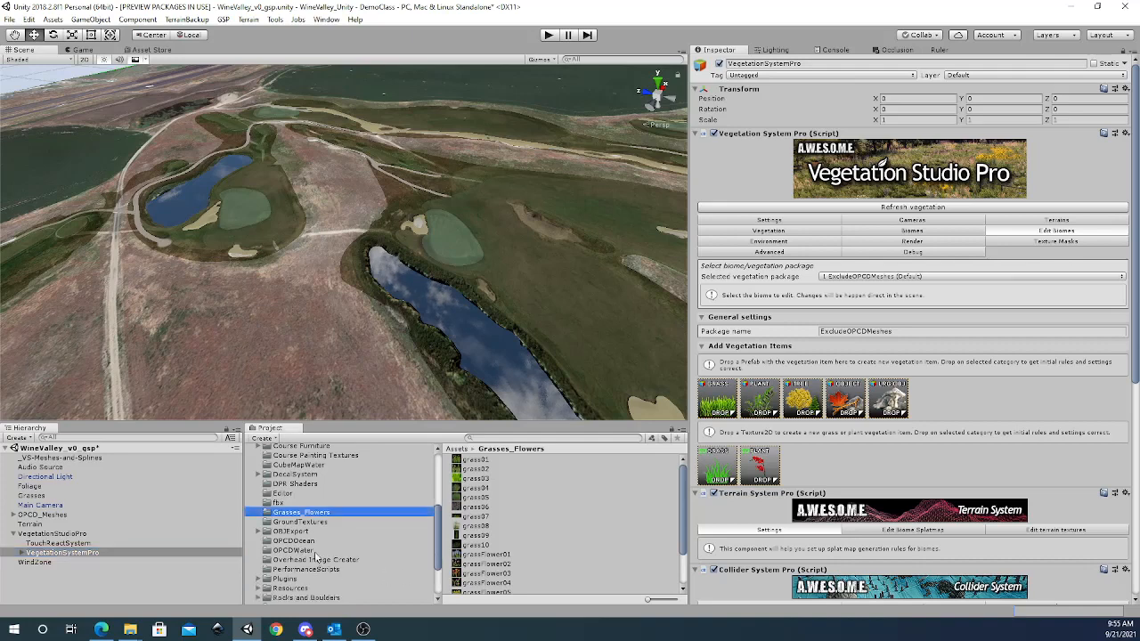
pyautogui.scroll(-3, 301, 535)
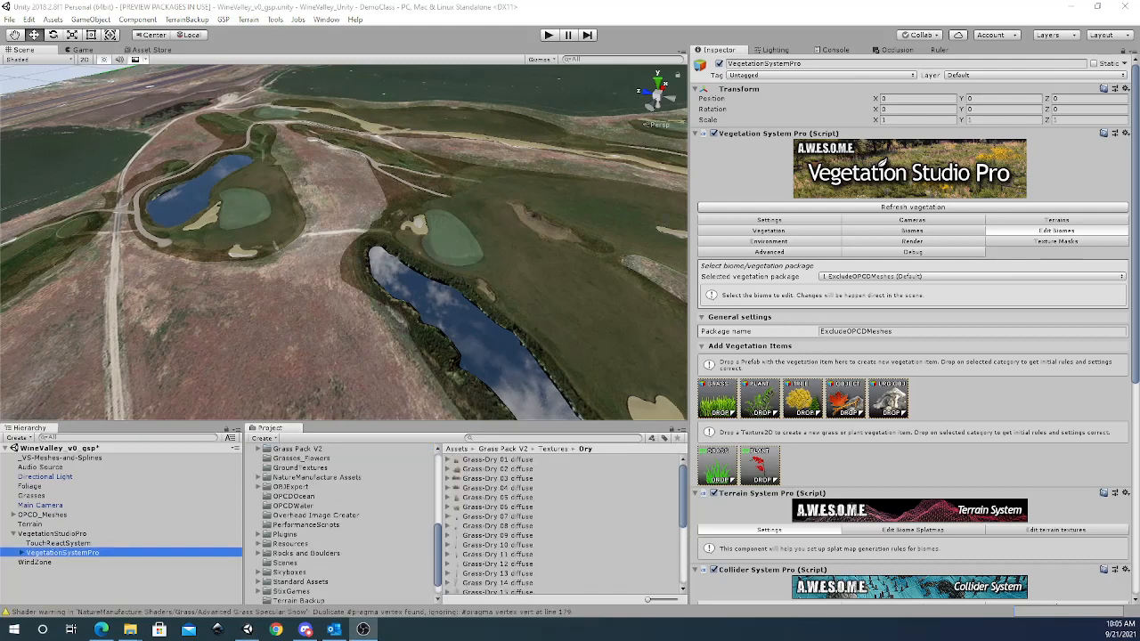
pyautogui.click(299, 450)
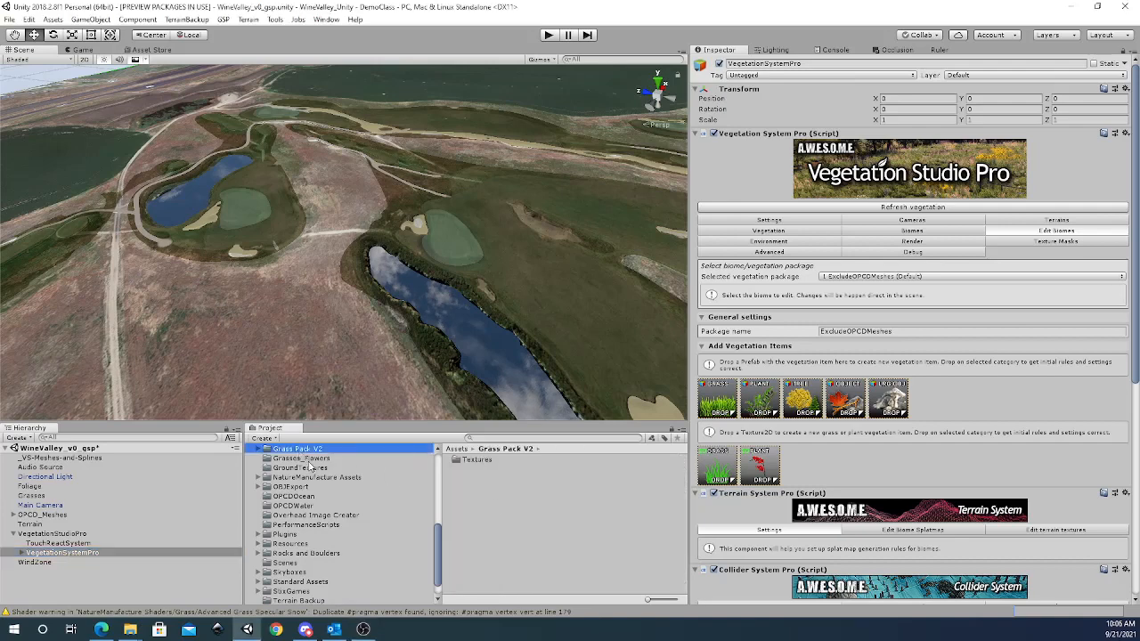
pyautogui.click(258, 449)
# Preview Prefab_trunk_01 and Prefab_trunk_02 in the Trunks prefabs of NatureManufacture's Advanced Foliage Pack, then collapse the Trunks folder.
pyautogui.click(258, 478)
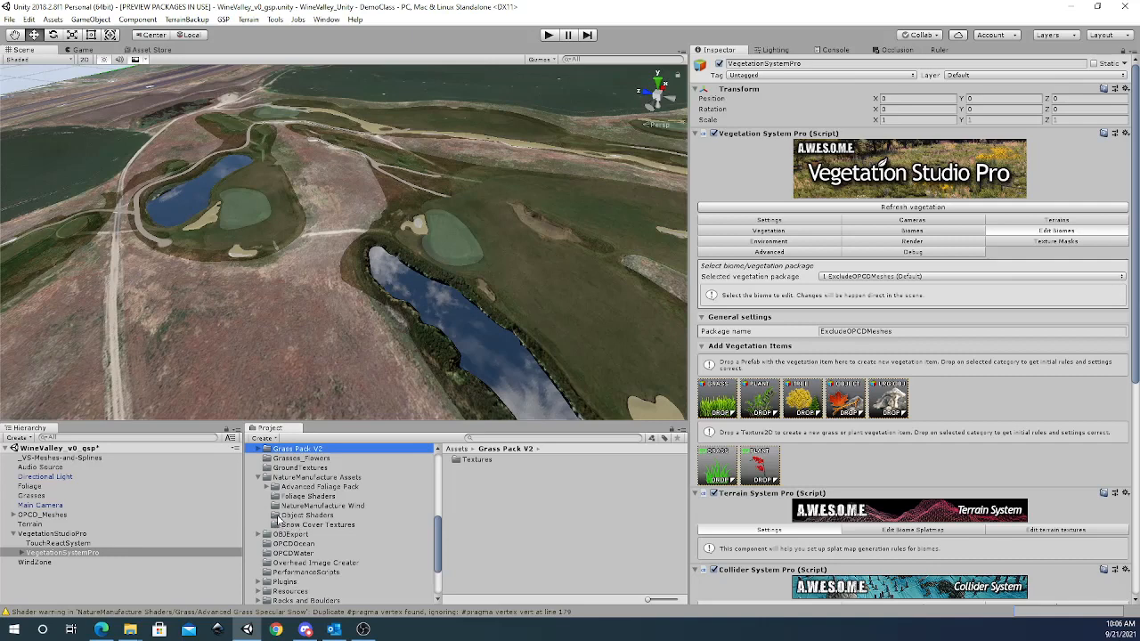
pyautogui.click(266, 487)
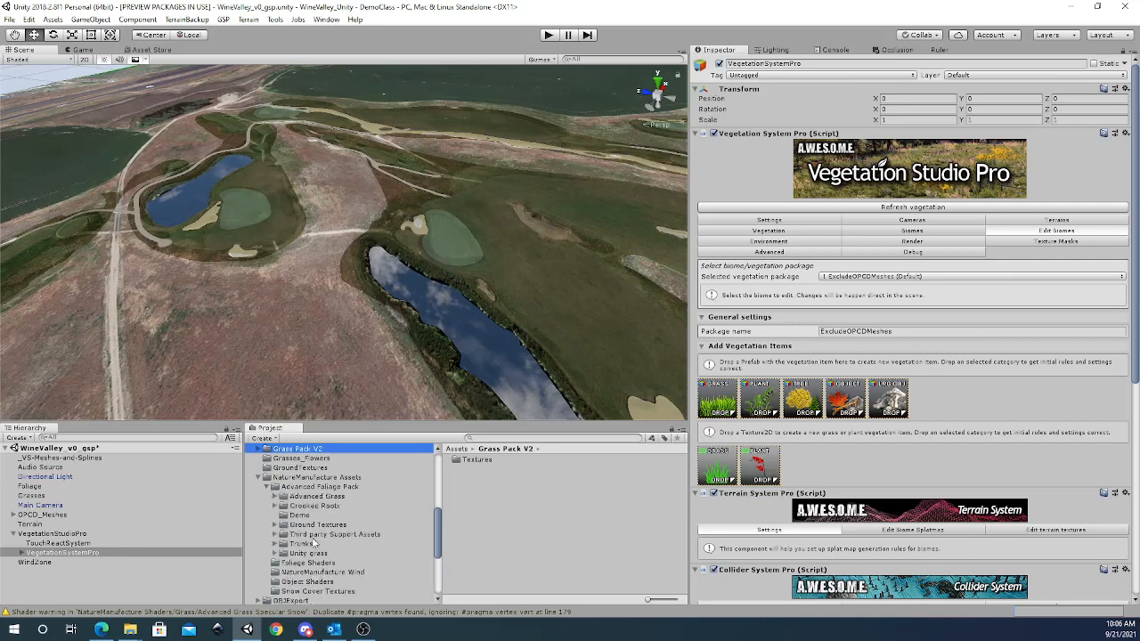
pyautogui.click(282, 555)
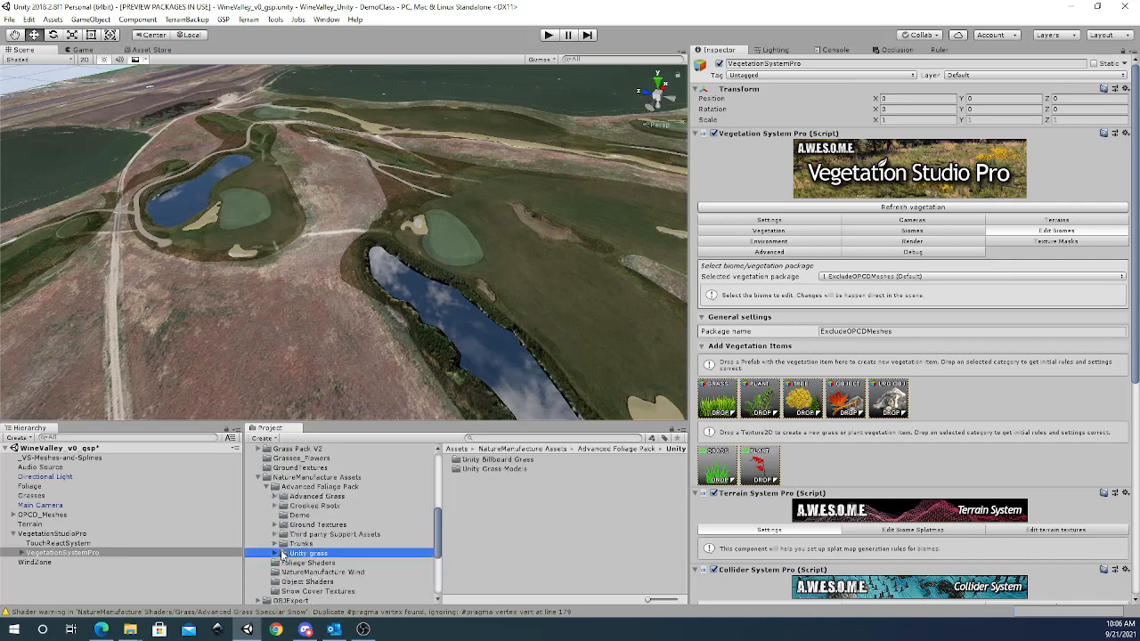
pyautogui.click(275, 544)
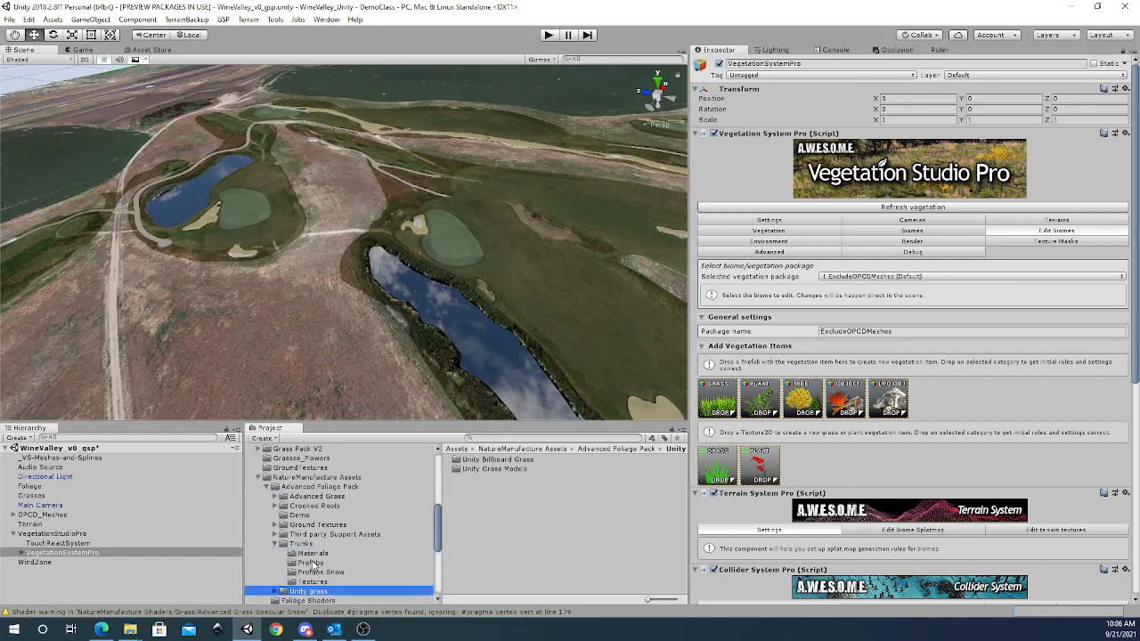
pyautogui.click(311, 563)
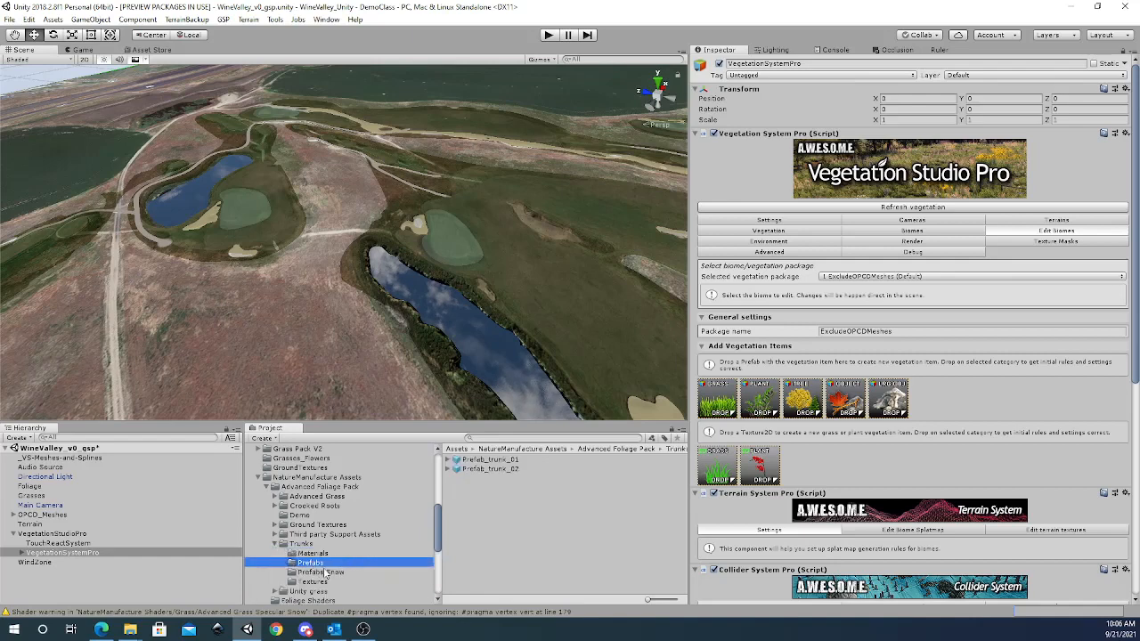
pyautogui.click(481, 459)
pyautogui.click(495, 469)
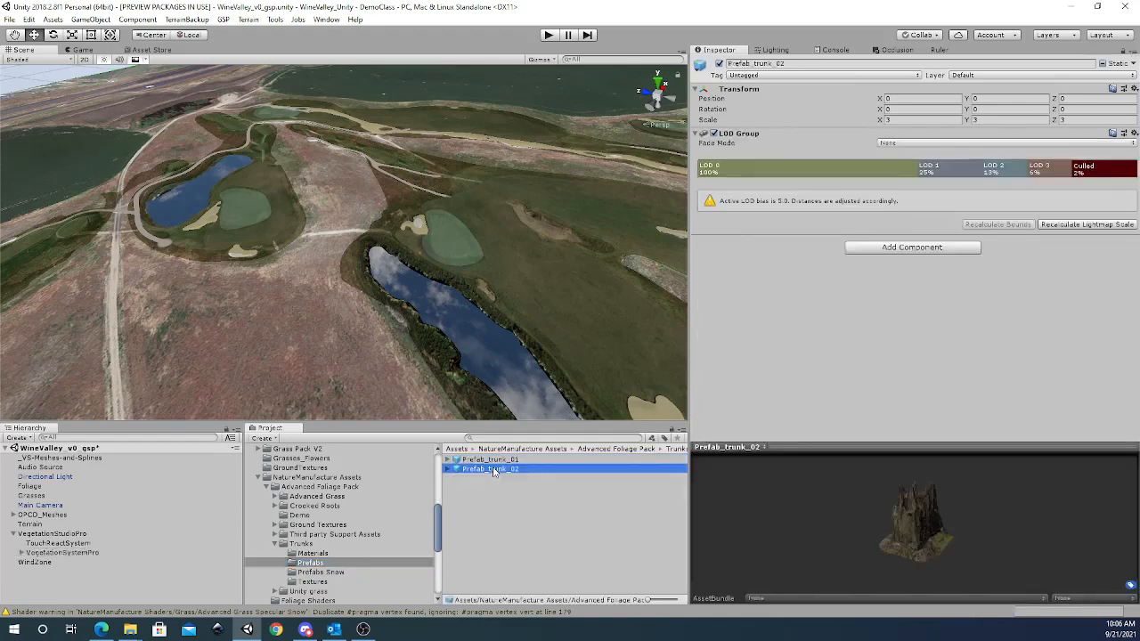
pyautogui.click(494, 459)
pyautogui.click(276, 545)
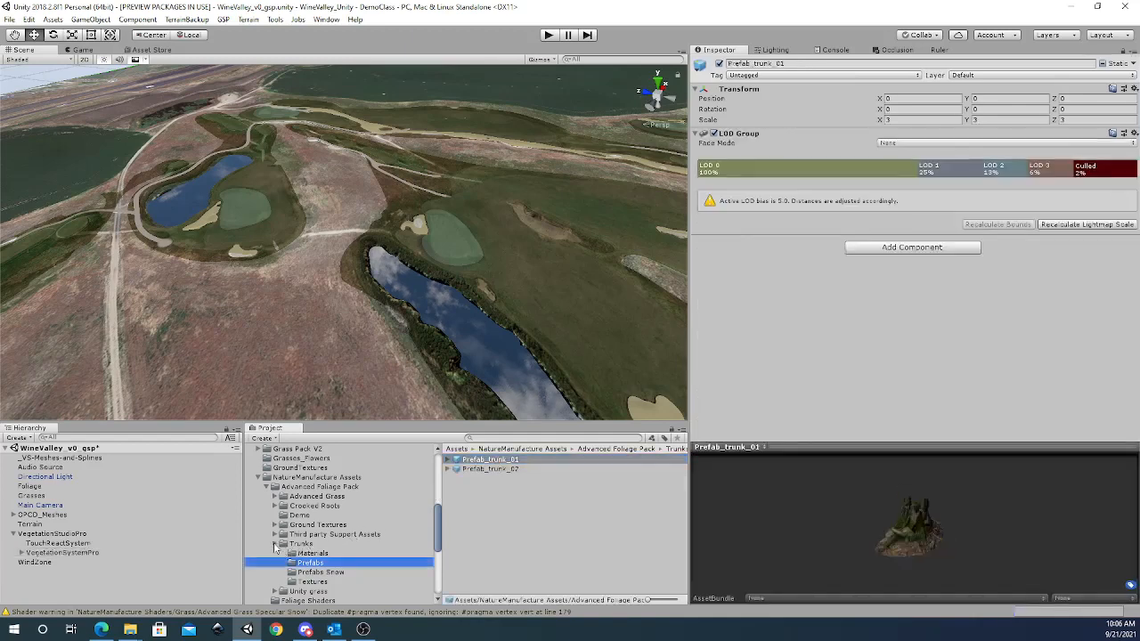
# Preview the clover, fern_01_1 and grass_bush_02 prefabs in the Unity Grass Models folder of the Advanced Foliage Pack.
pyautogui.click(275, 554)
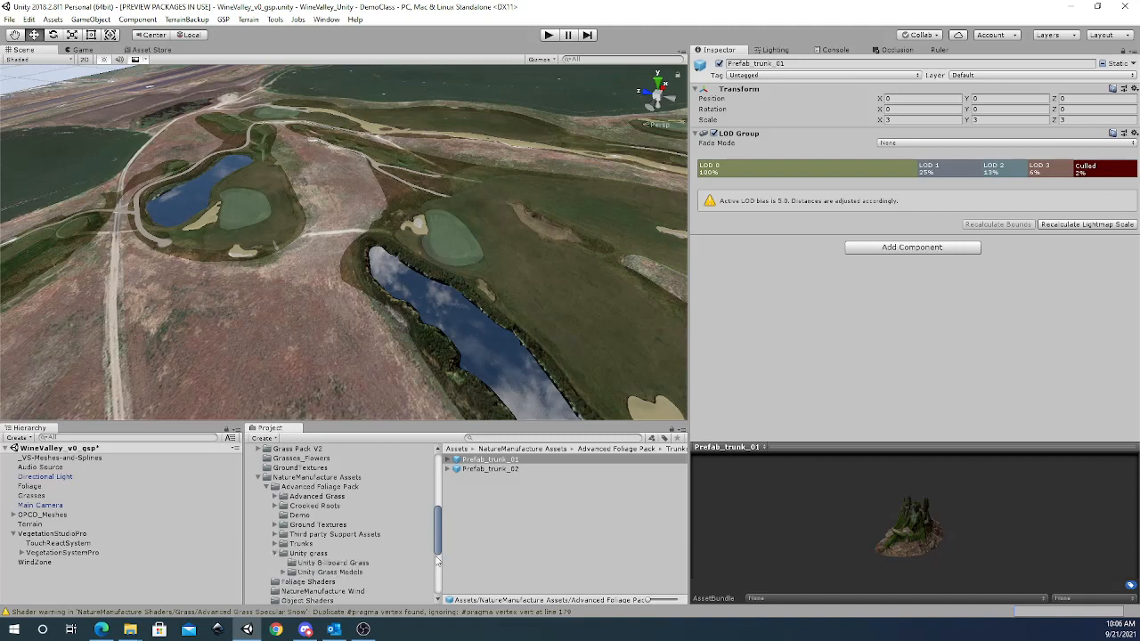
pyautogui.moveTo(437, 549); pyautogui.dragTo(438, 569)
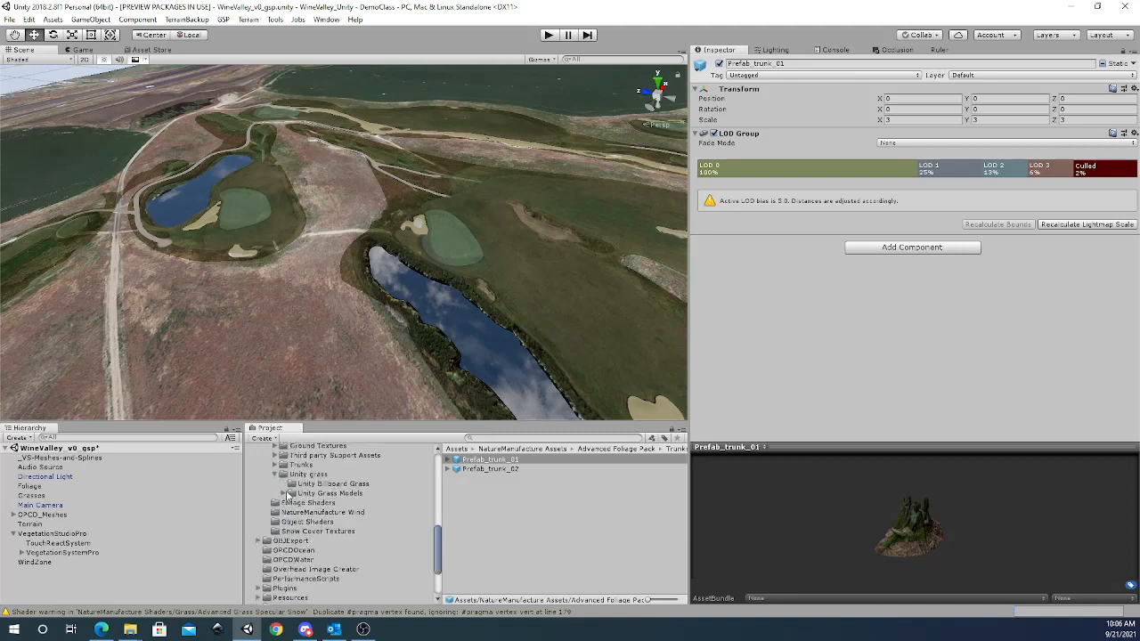
pyautogui.click(284, 493)
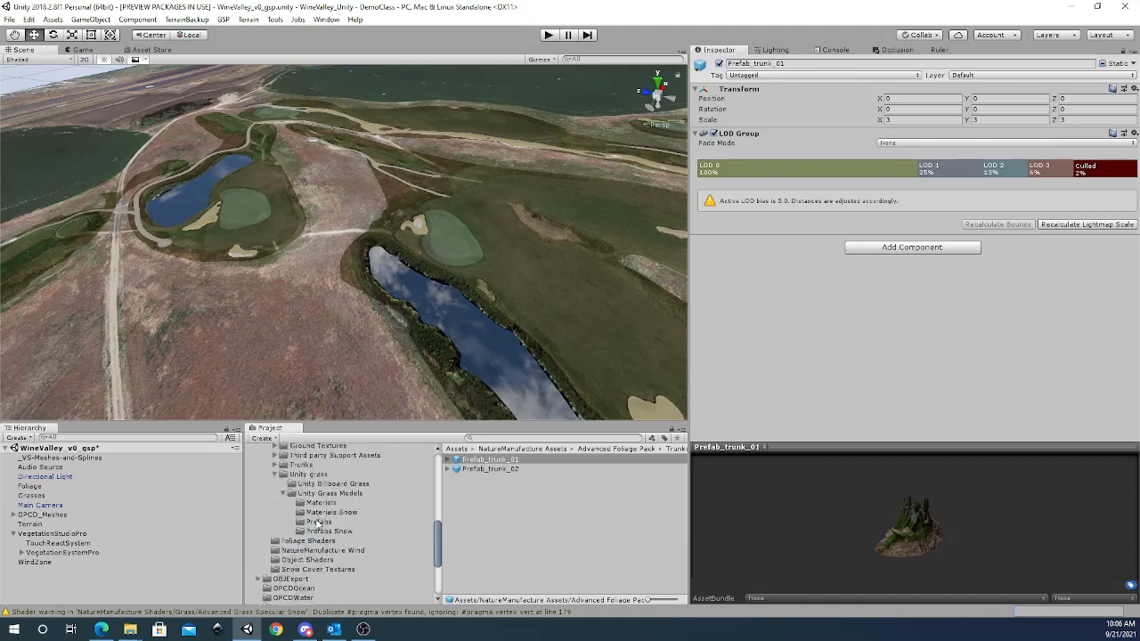
pyautogui.click(318, 522)
pyautogui.click(554, 461)
pyautogui.click(553, 470)
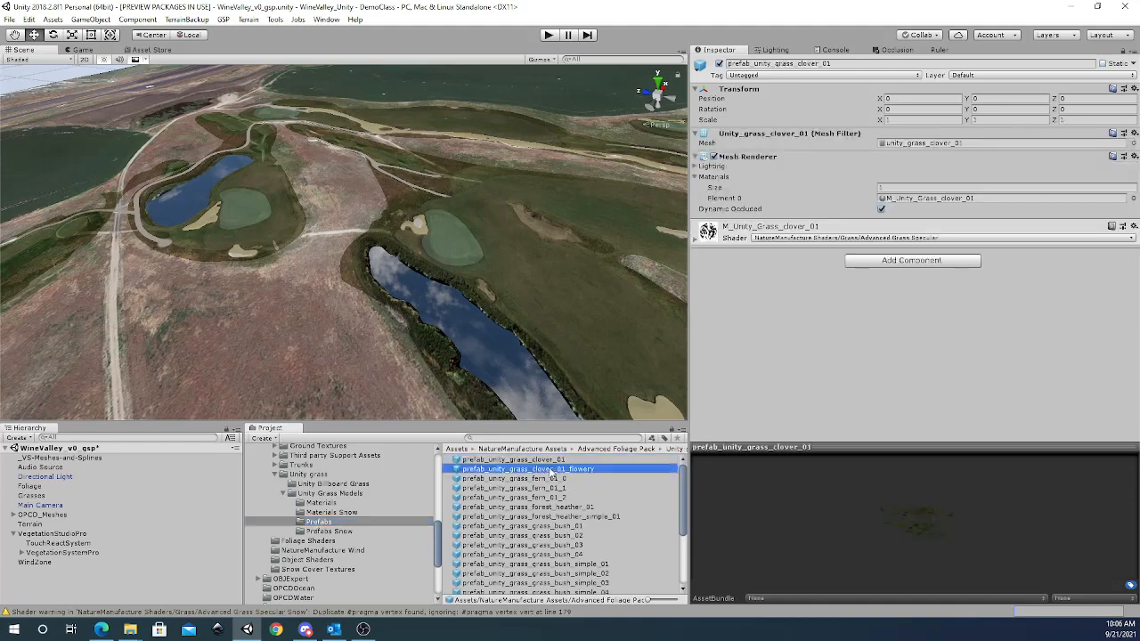
pyautogui.click(551, 488)
pyautogui.click(557, 535)
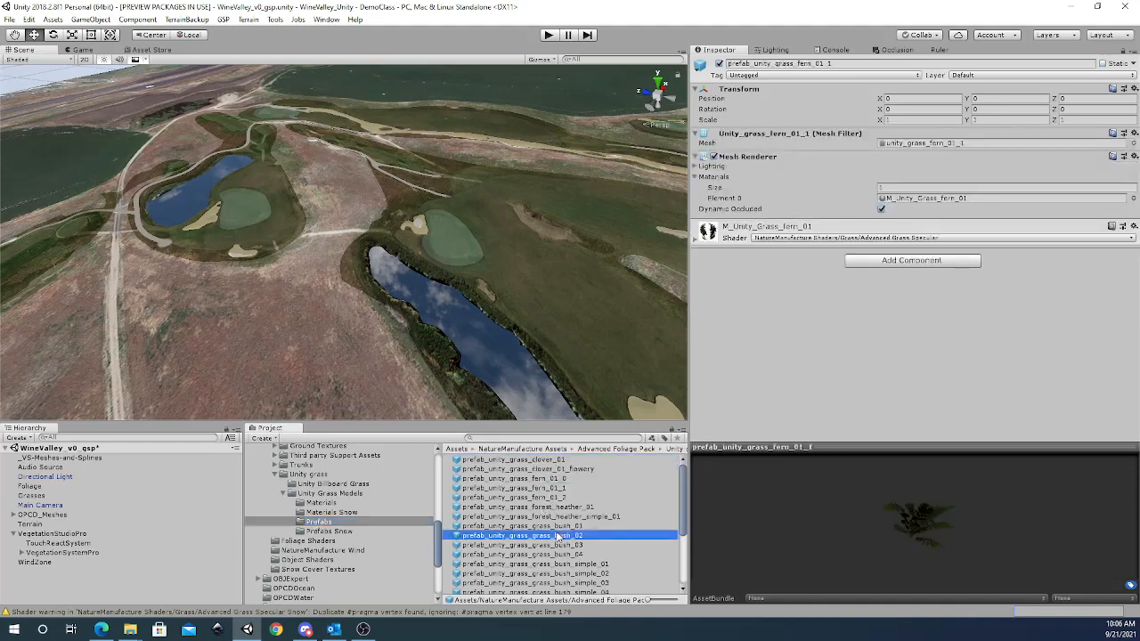
# Preview the grass_bush_simple_05, grass_bush_01 to 03 and forest_heather_01 prefabs of the Unity Grass Models.
pyautogui.scroll(-5, 557, 536)
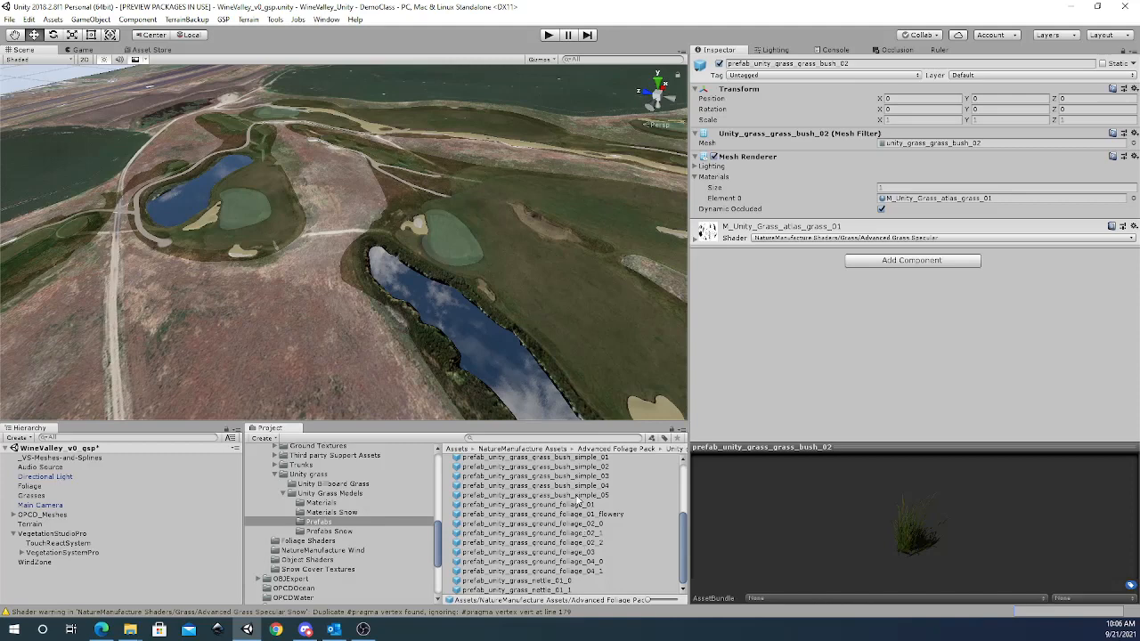
pyautogui.click(577, 495)
pyautogui.scroll(5, 577, 501)
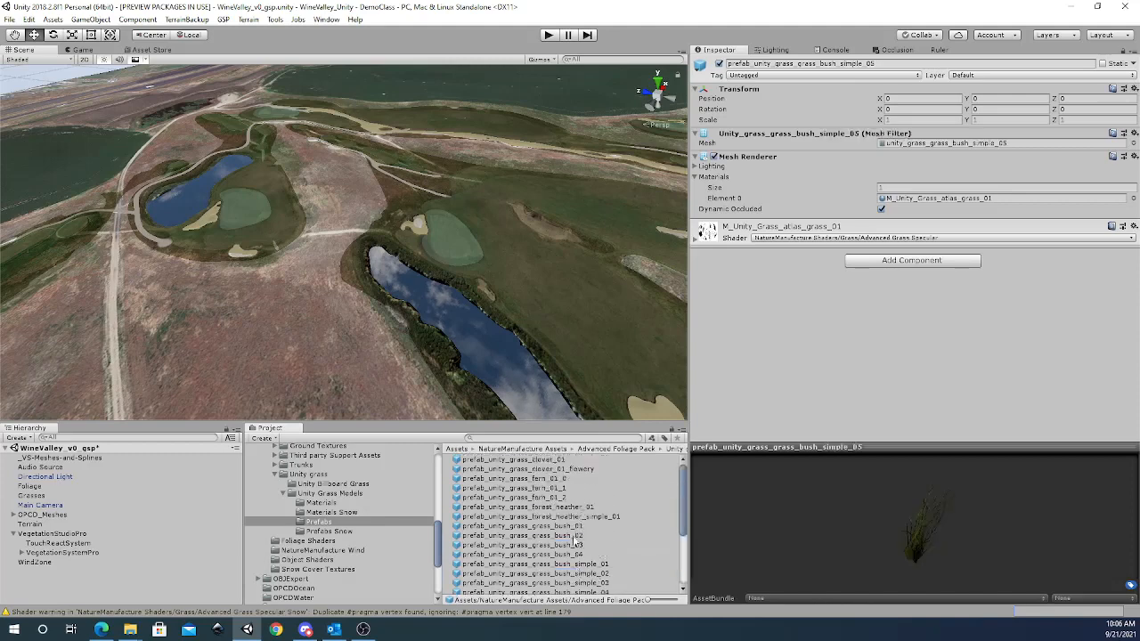
pyautogui.click(566, 526)
pyautogui.click(569, 535)
pyautogui.click(570, 545)
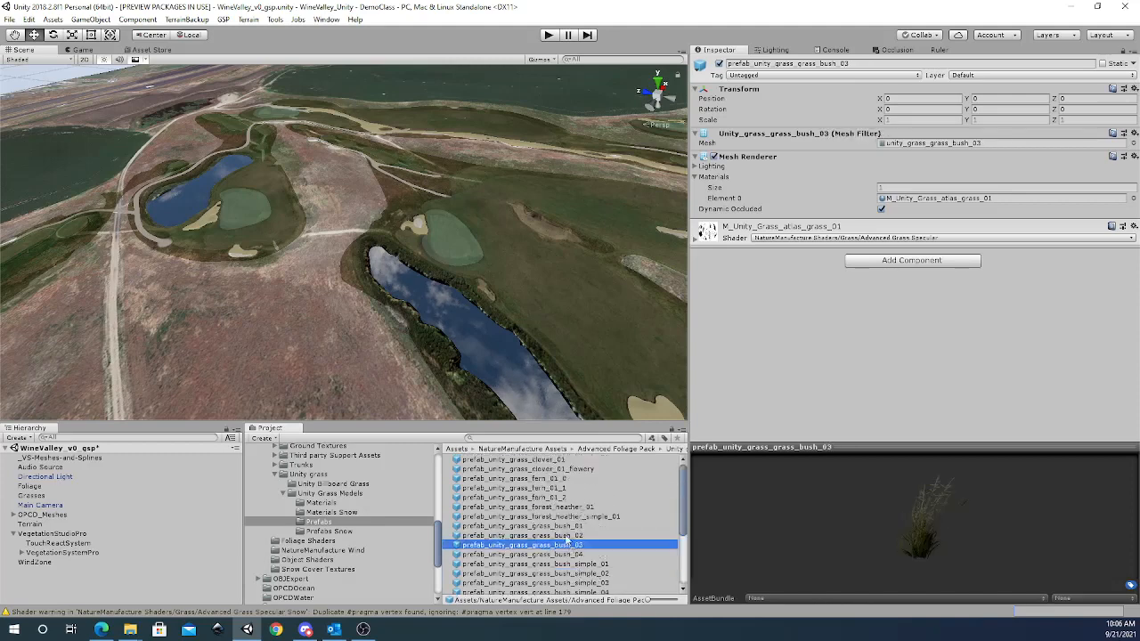
pyautogui.click(563, 507)
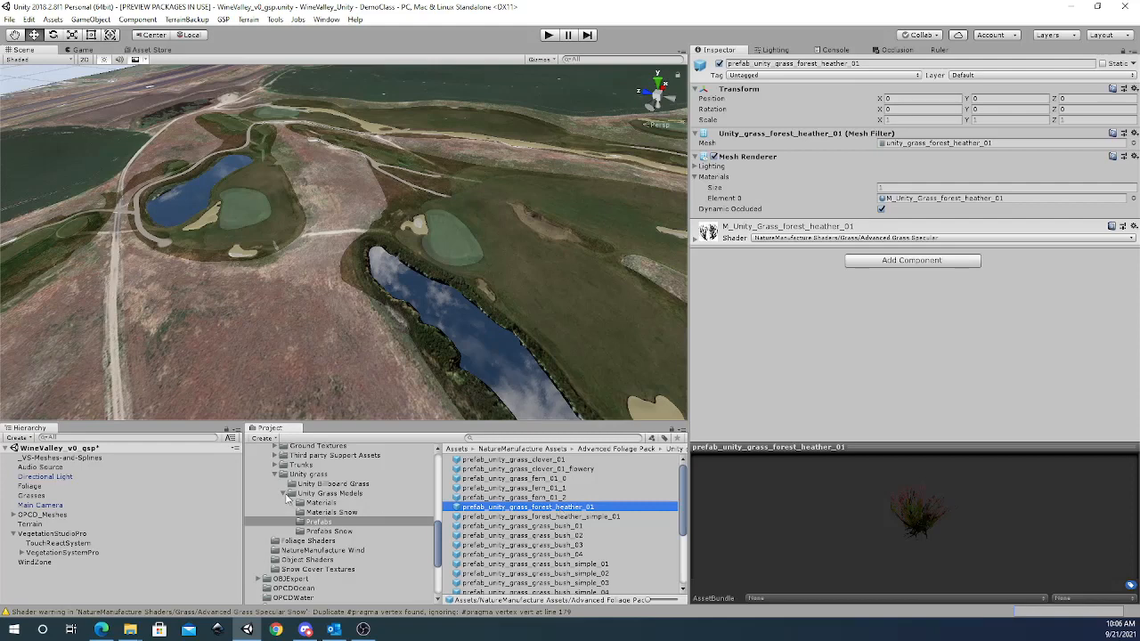
# Collapse the Unity grass folders and show the Prefabs folder of Advanced Grass in the Advanced Foliage Pack.
pyautogui.click(290, 494)
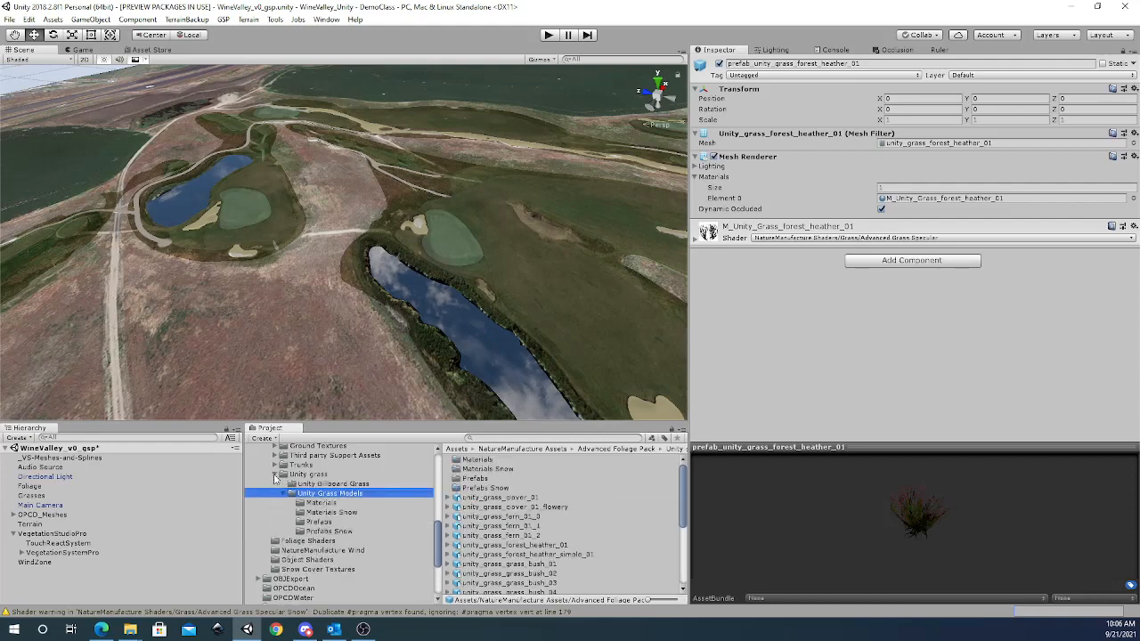
pyautogui.click(276, 475)
pyautogui.scroll(3, 283, 477)
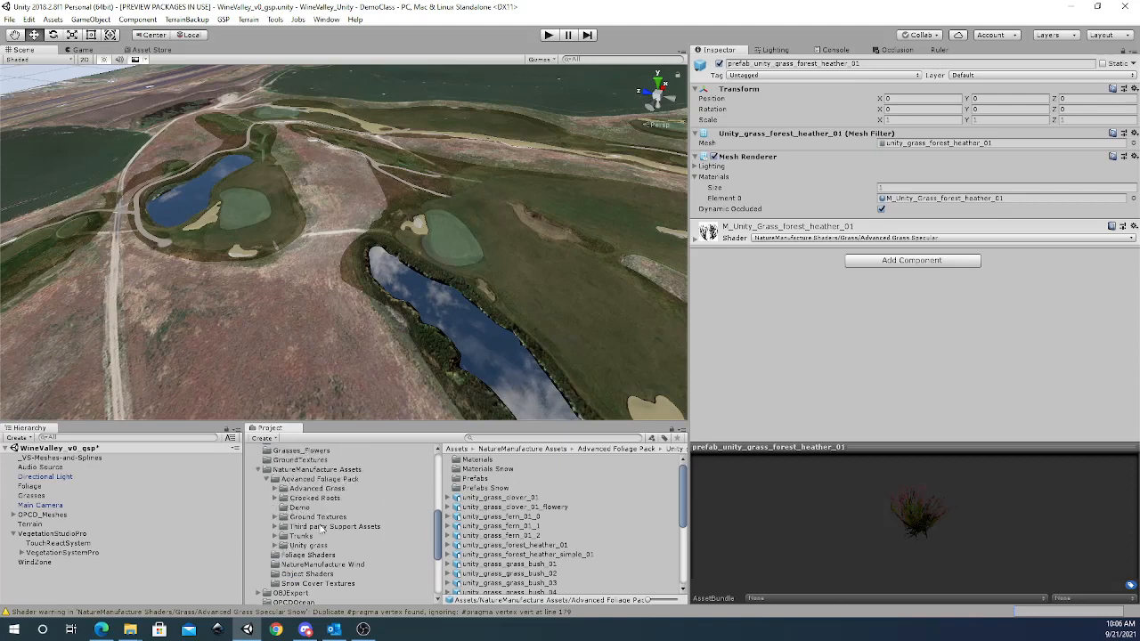
pyautogui.click(273, 489)
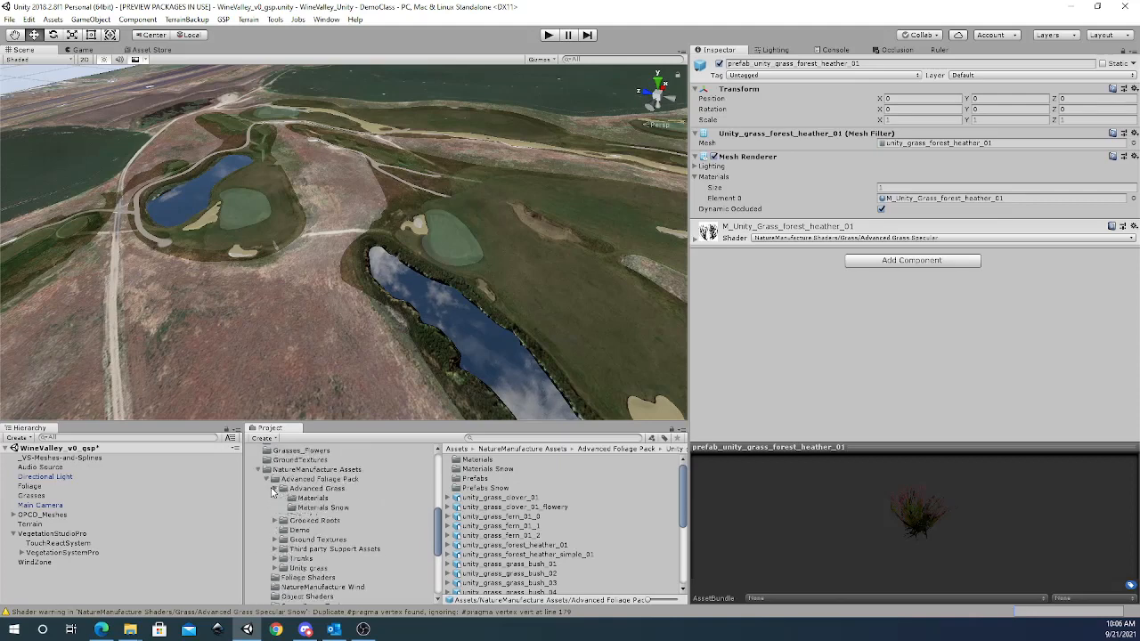
pyautogui.click(310, 518)
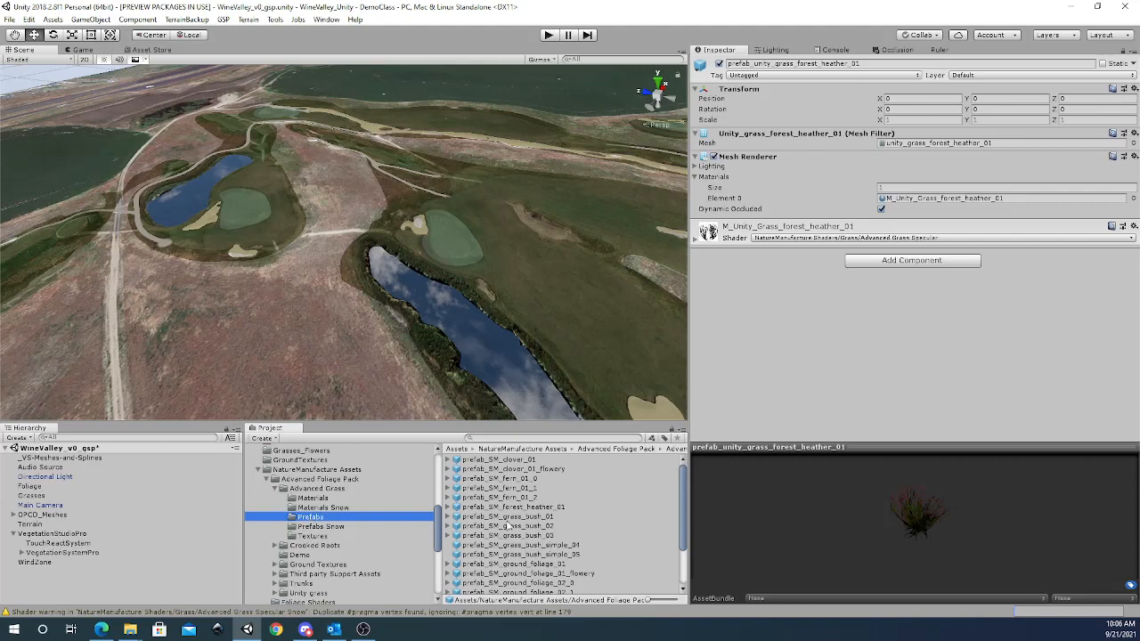
# Preview the SM_forest_heather_01, SM_grass_bush_01 to 03, SM_grass_bush_simple_04 and SM_ground_foliage_01 prefabs of Advanced Grass.
pyautogui.click(545, 507)
pyautogui.click(544, 518)
pyautogui.click(545, 528)
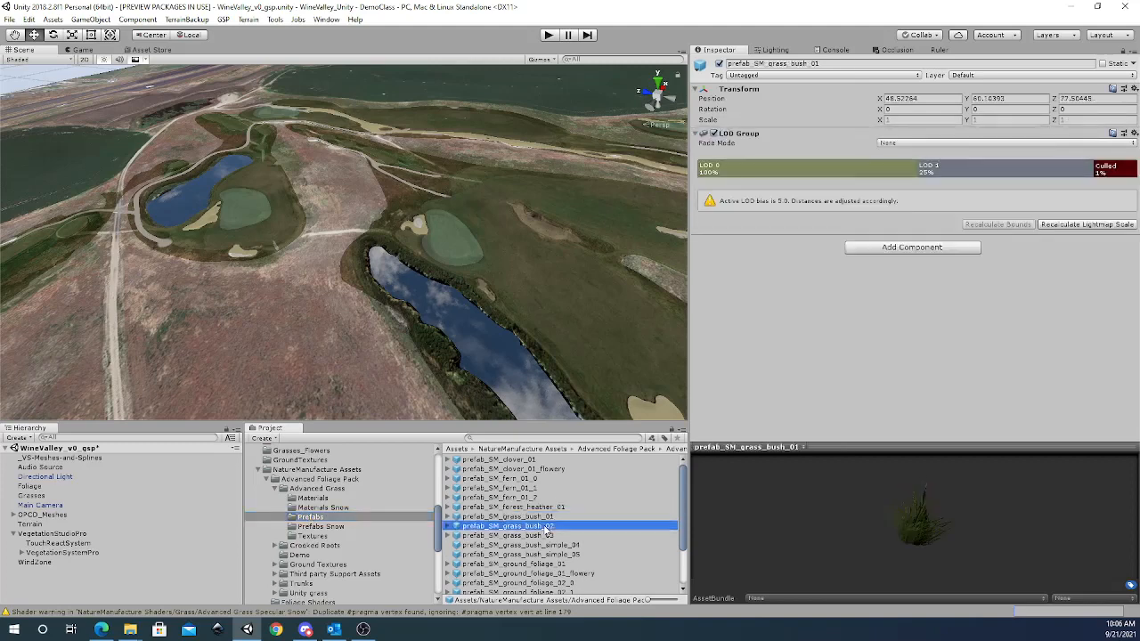
pyautogui.click(546, 535)
pyautogui.scroll(-2, 550, 540)
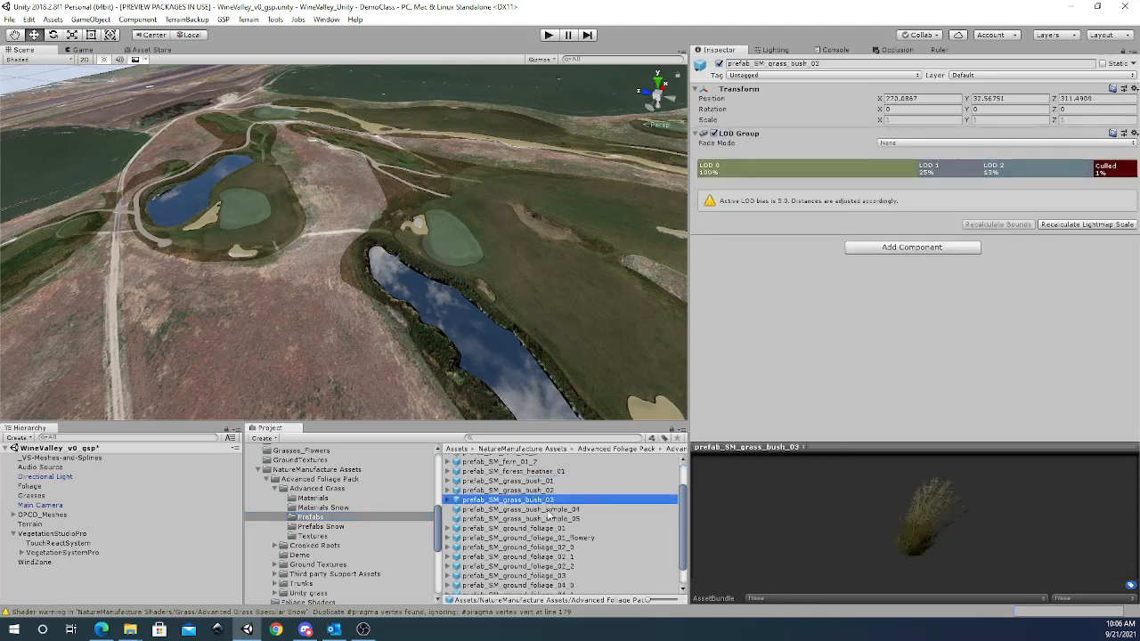
pyautogui.click(548, 509)
pyautogui.click(556, 529)
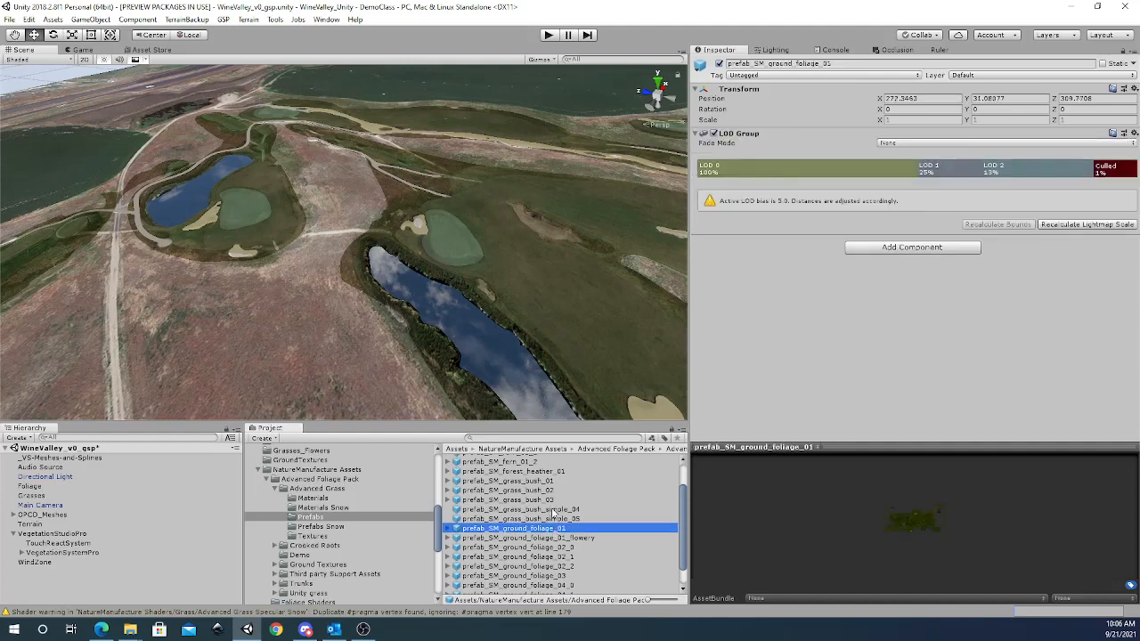
pyautogui.click(552, 509)
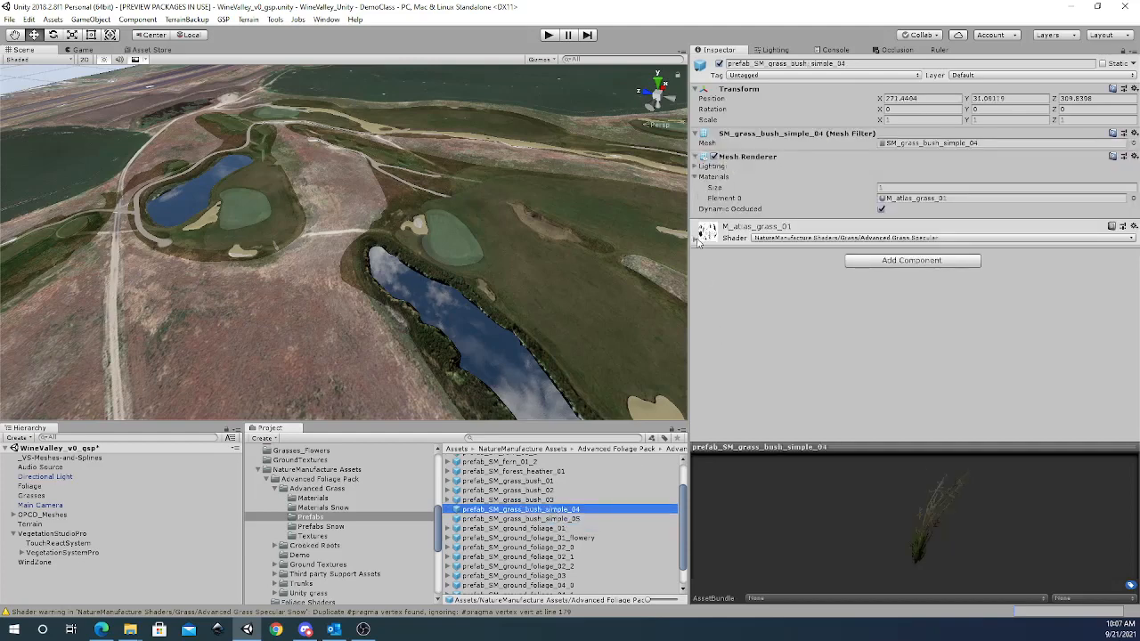
# Compare the SM_grass_bush_01 to 03 prefabs again and inspect the M_atlas_grass_01 material settings of SM_grass_bush_03_LOD0.
pyautogui.click(554, 482)
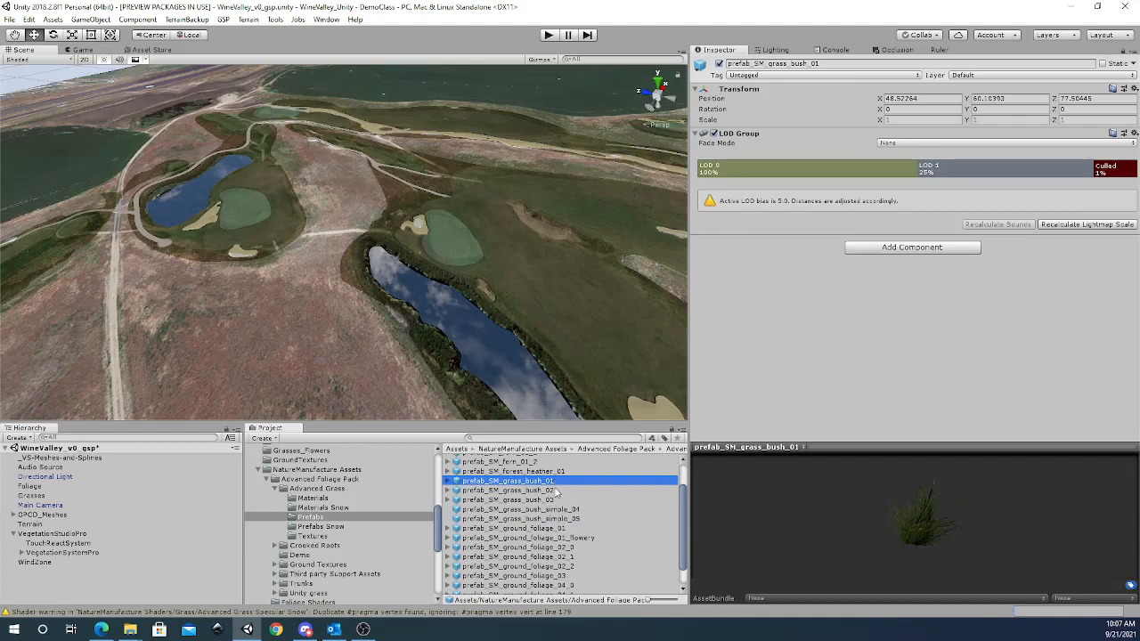
pyautogui.click(554, 491)
pyautogui.click(552, 504)
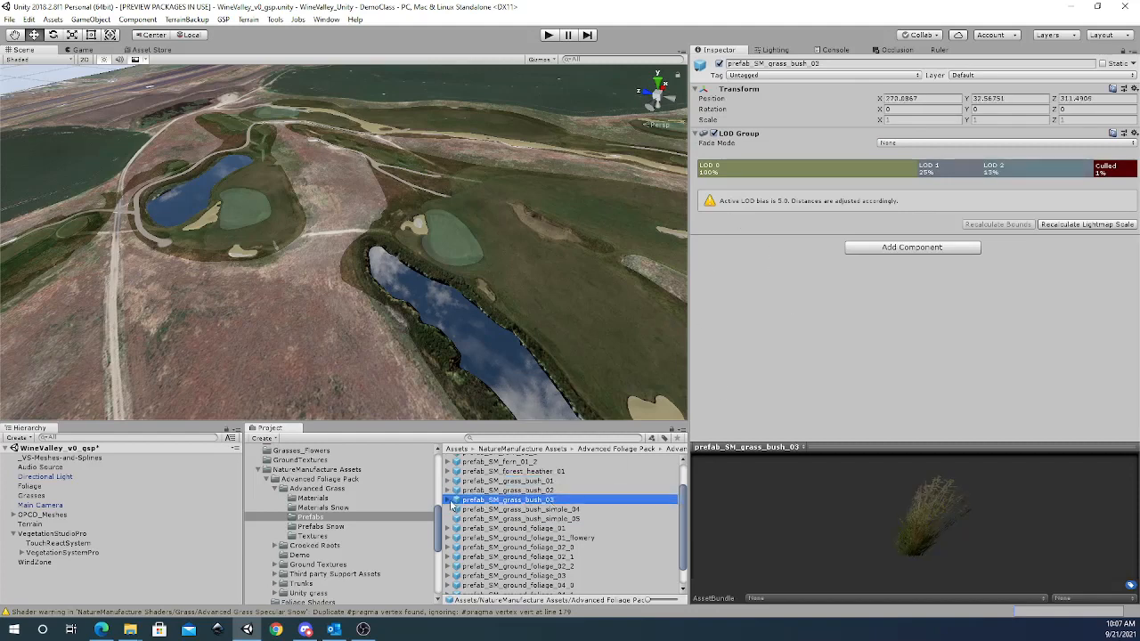
pyautogui.click(451, 502)
pyautogui.click(543, 510)
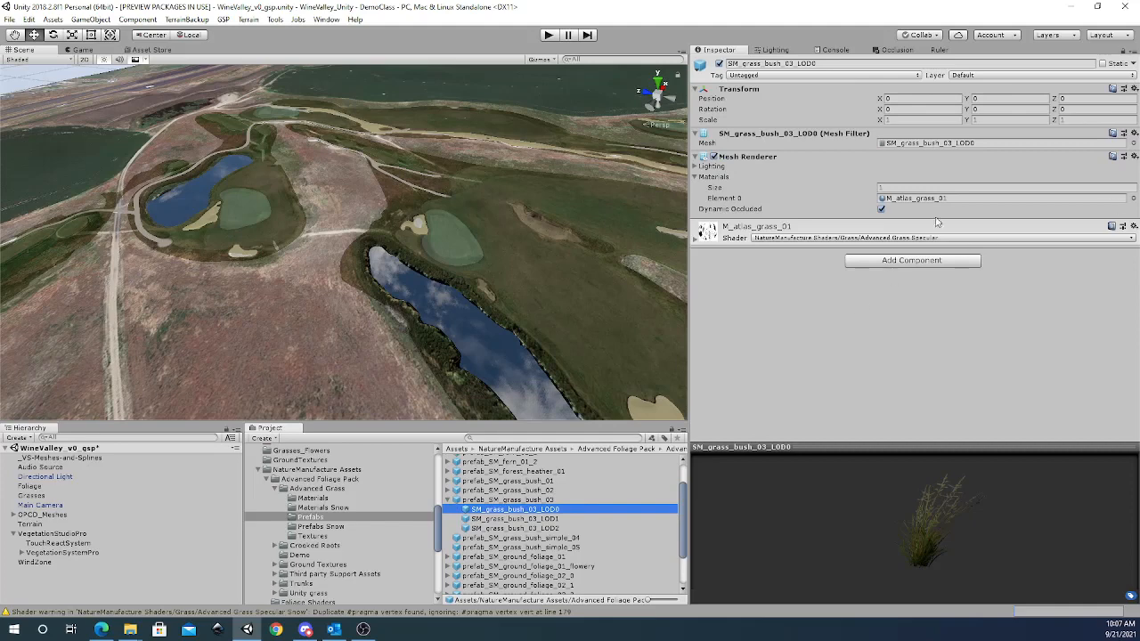
pyautogui.click(696, 239)
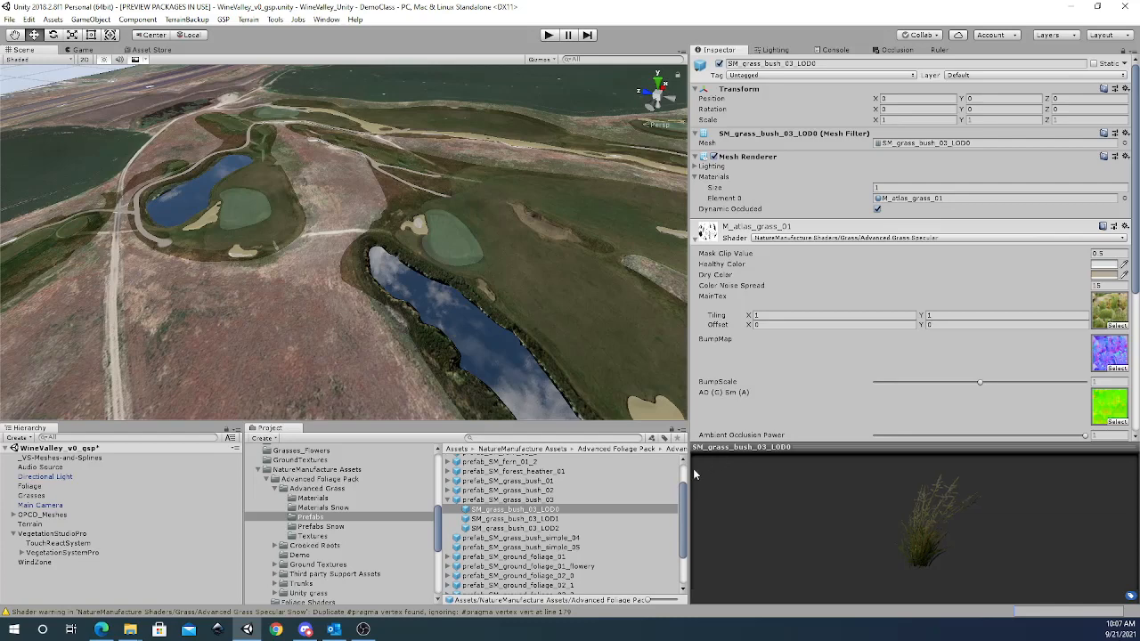
pyautogui.click(450, 502)
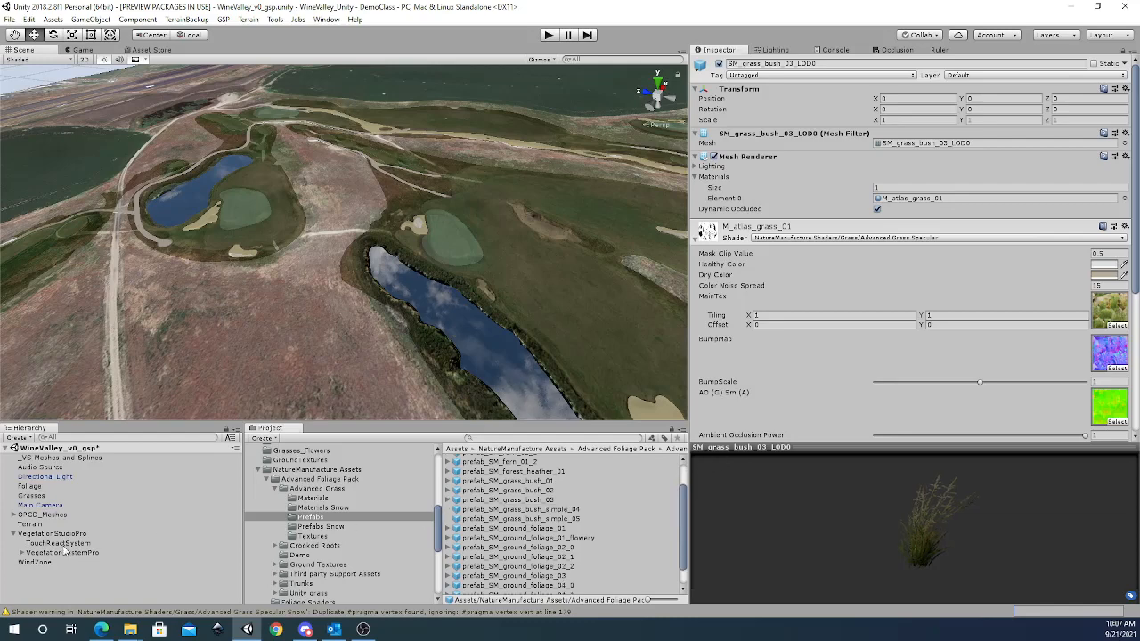
# Reselect VegetationSystemPro and check its package name and the list of available vegetation packages.
pyautogui.click(71, 552)
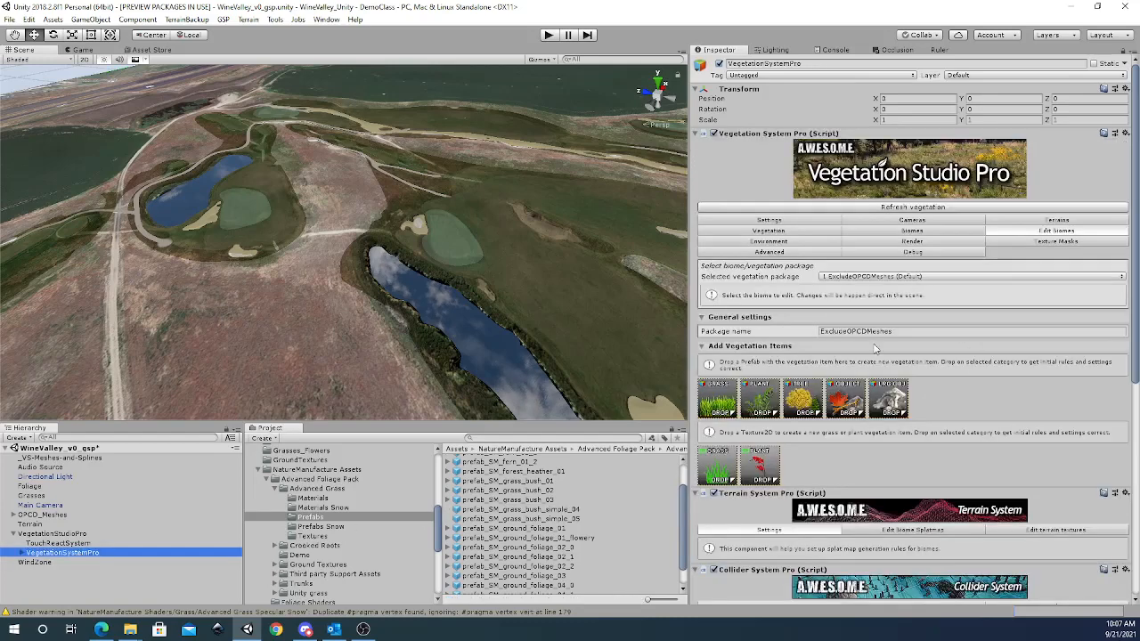
pyautogui.click(851, 331)
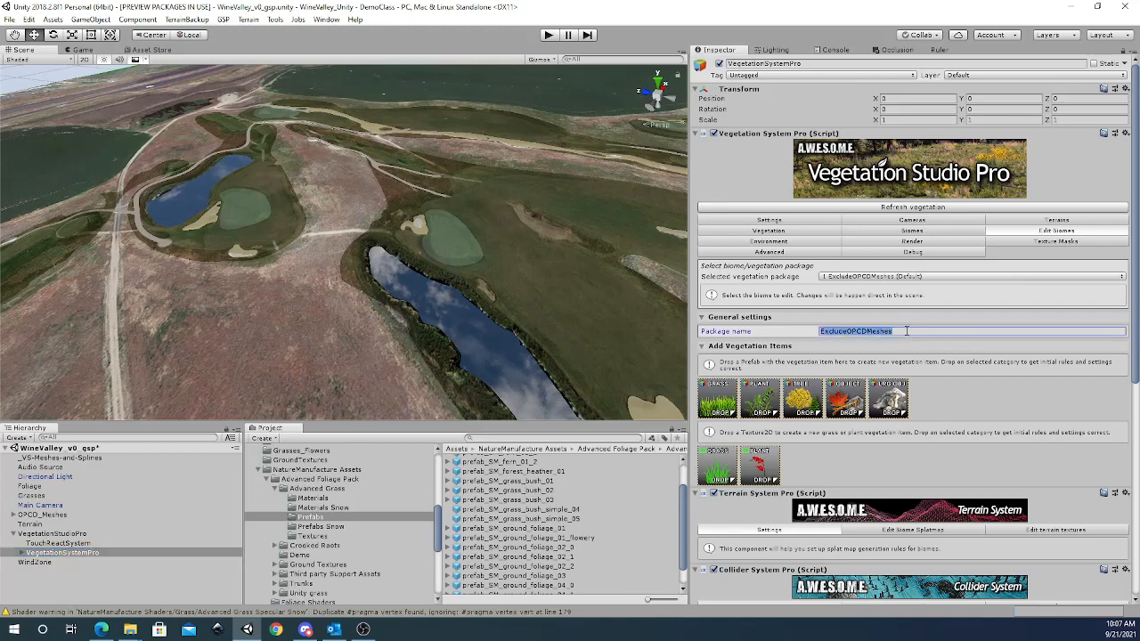
pyautogui.click(857, 278)
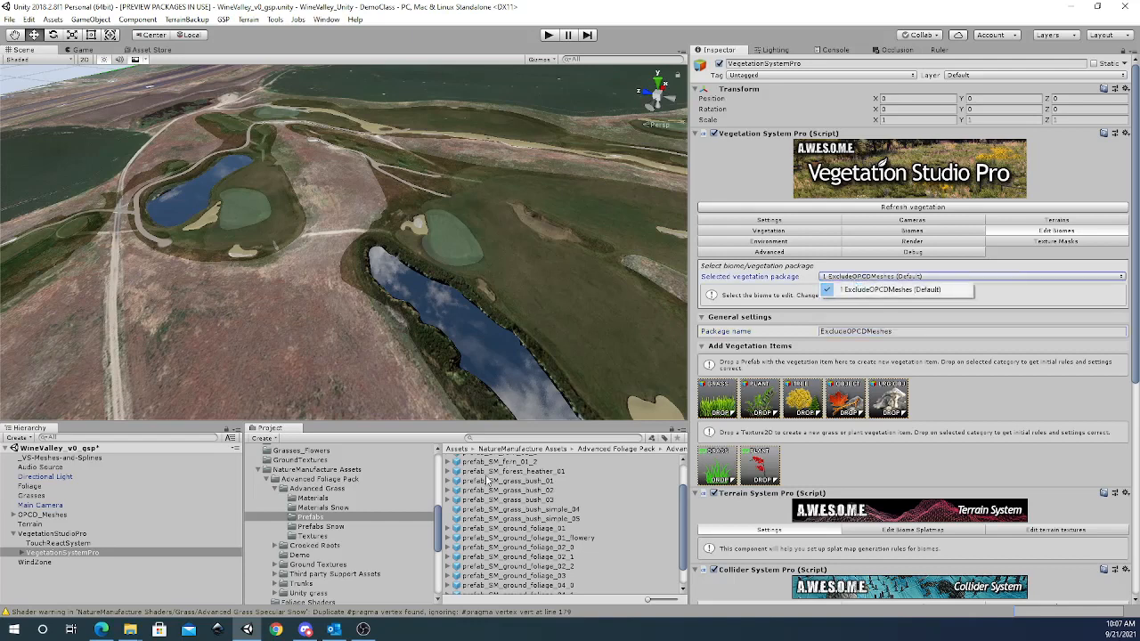
# Show the Dry textures folder of Grass Pack V2 from its first texture onward.
pyautogui.scroll(5, 438, 468)
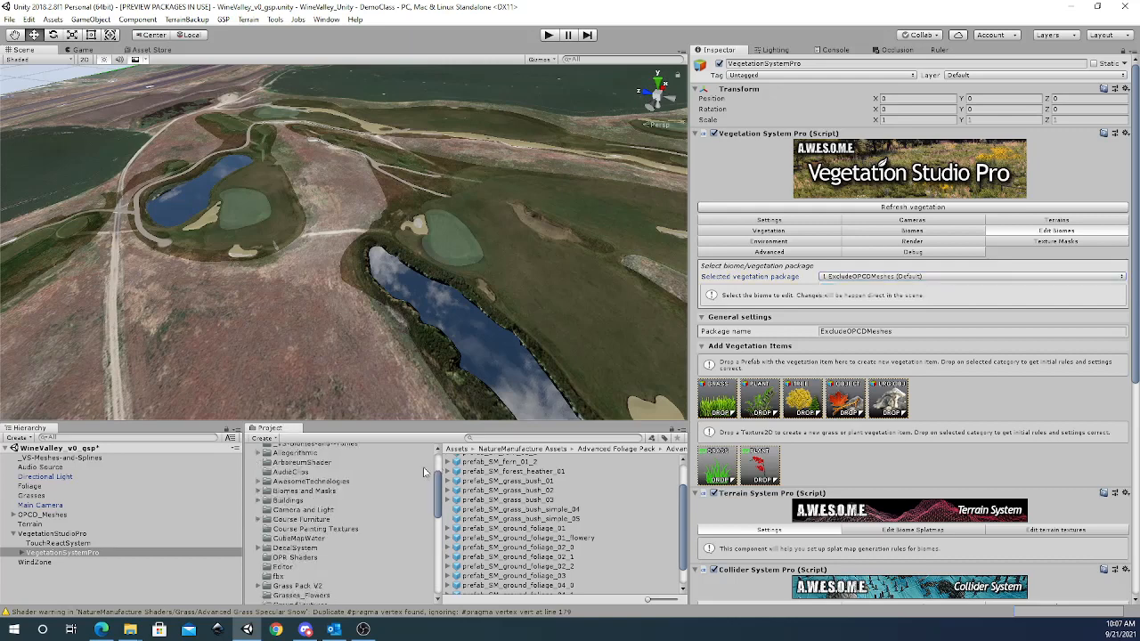
pyautogui.scroll(3, 438, 460)
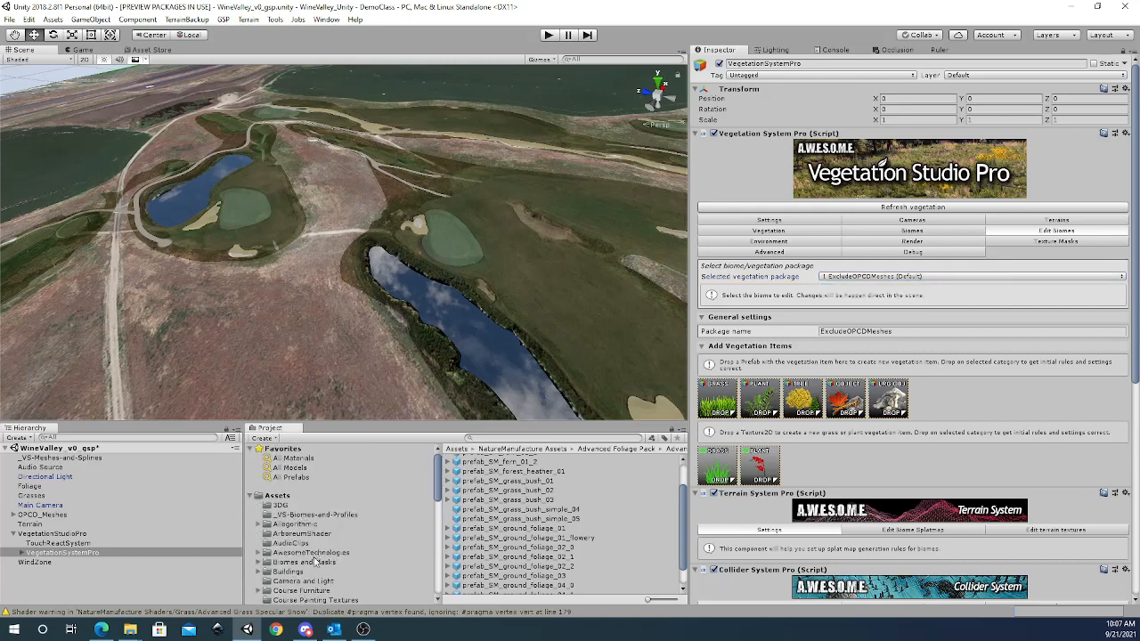
pyautogui.scroll(-3, 355, 552)
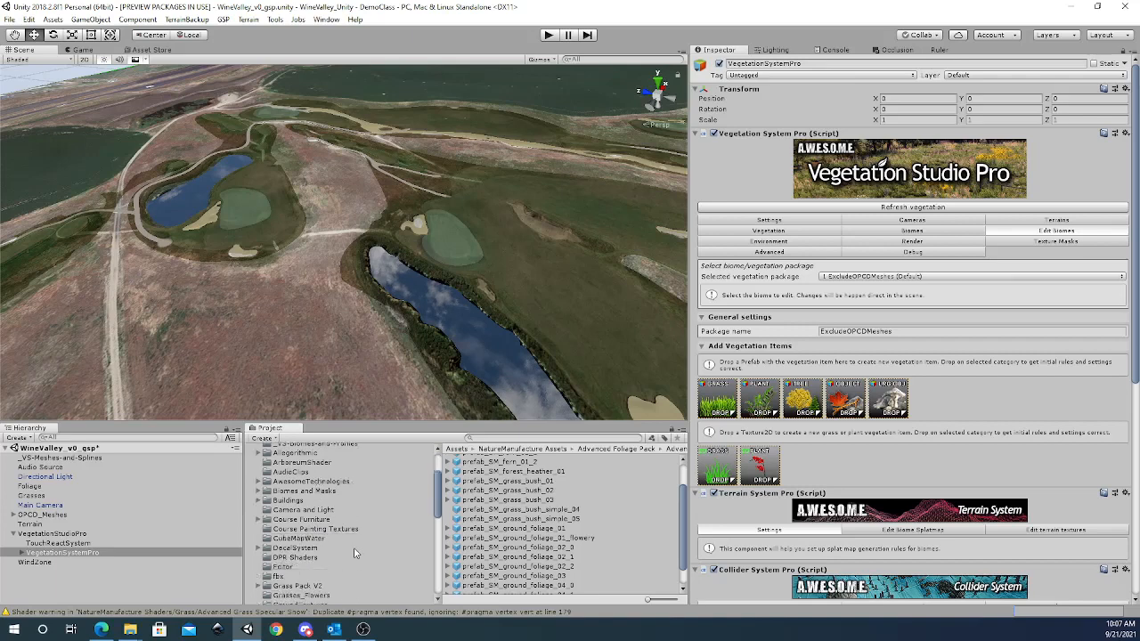
pyautogui.scroll(-2, 354, 552)
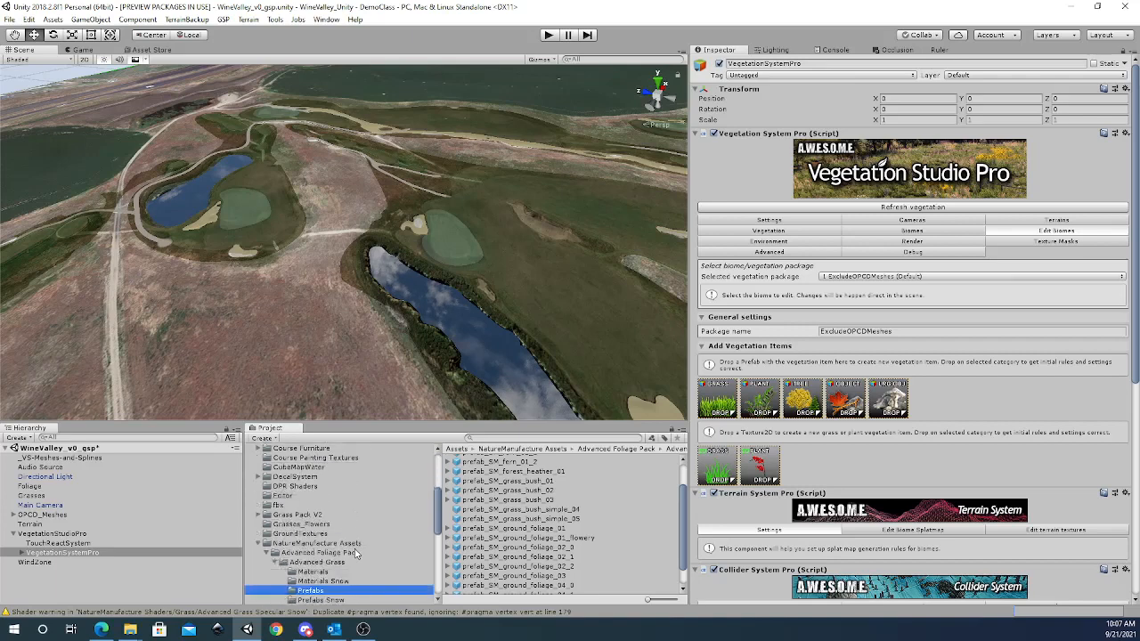
pyautogui.click(258, 515)
pyautogui.click(275, 523)
pyautogui.click(295, 533)
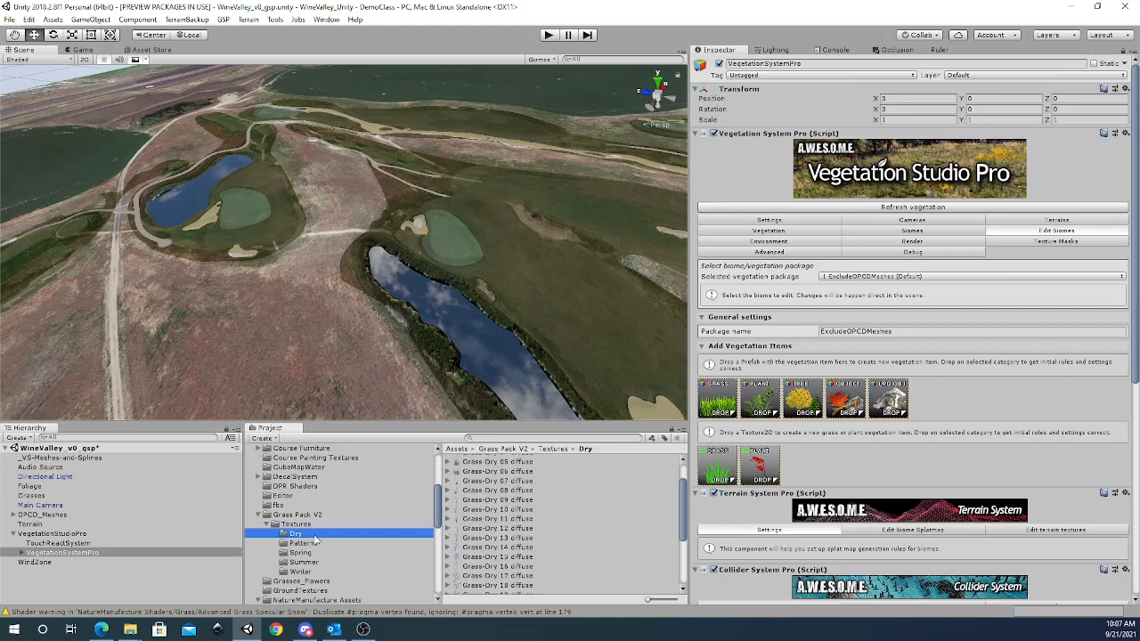
pyautogui.scroll(2, 515, 481)
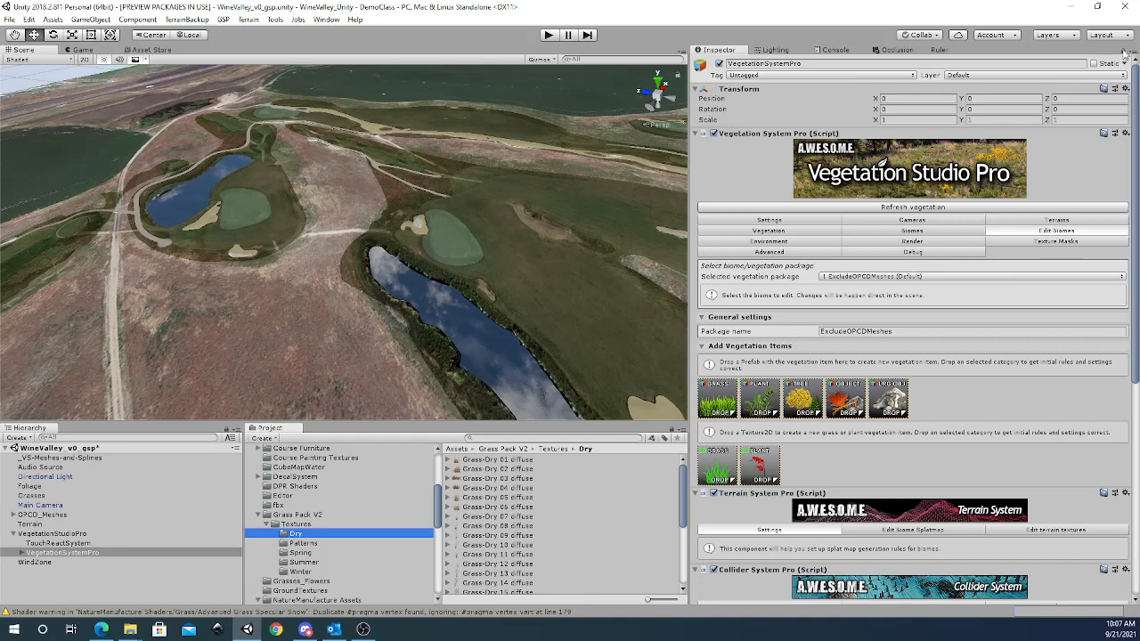
# Lock the Inspector on VegetationSystemPro and look through the Grass-Dry 03, 05, 06 and 07 diffuse textures.
pyautogui.click(891, 276)
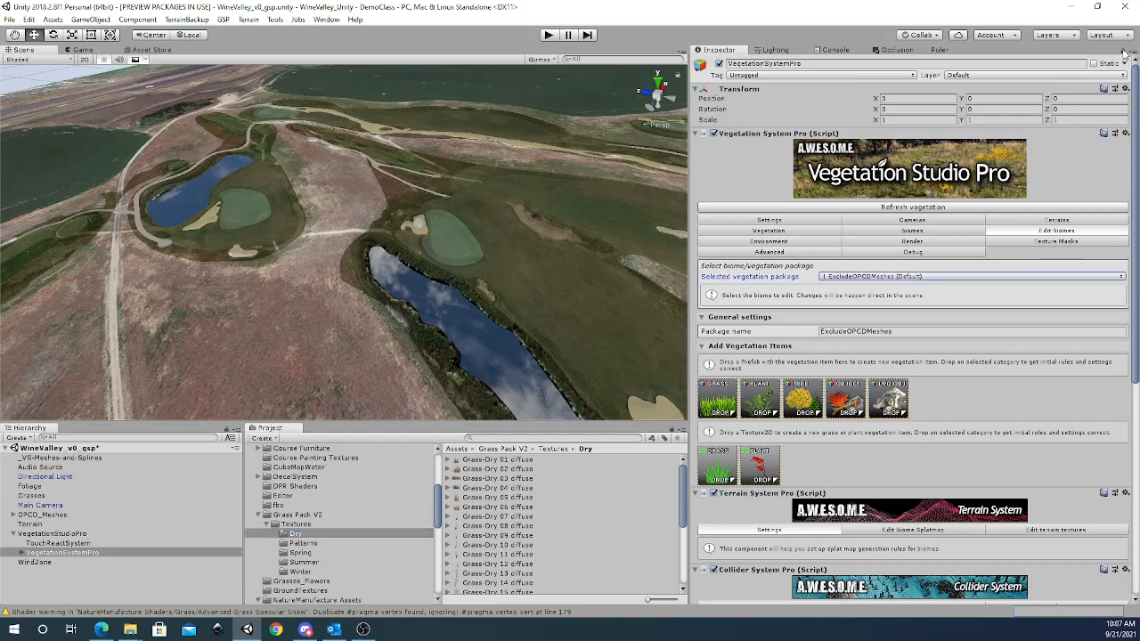
pyautogui.click(499, 479)
pyautogui.click(513, 506)
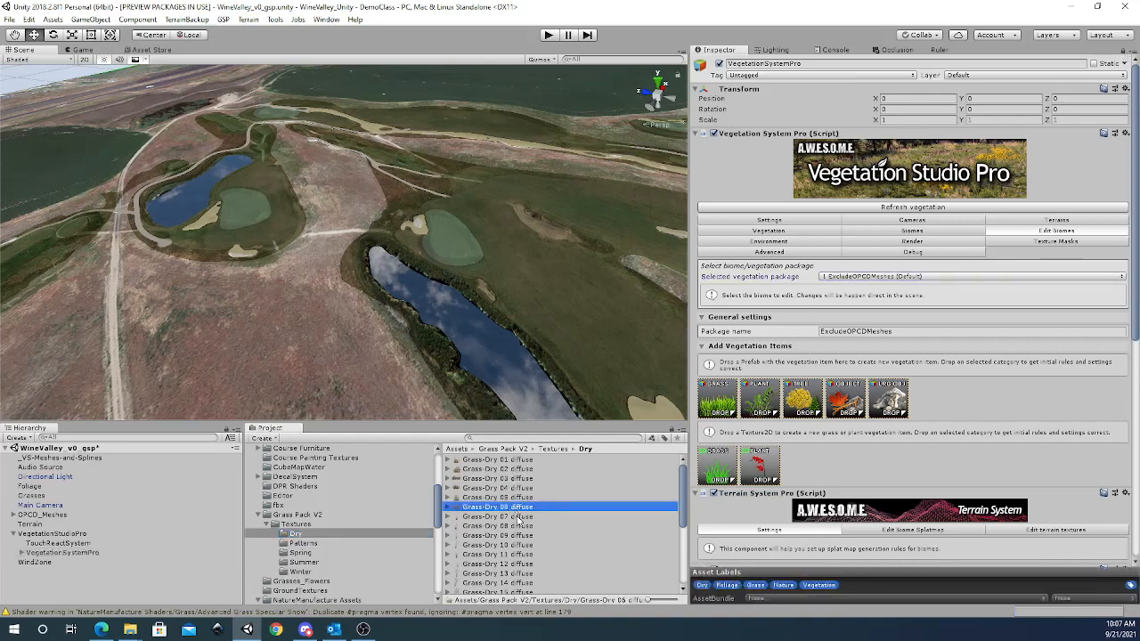
pyautogui.click(514, 516)
pyautogui.click(527, 498)
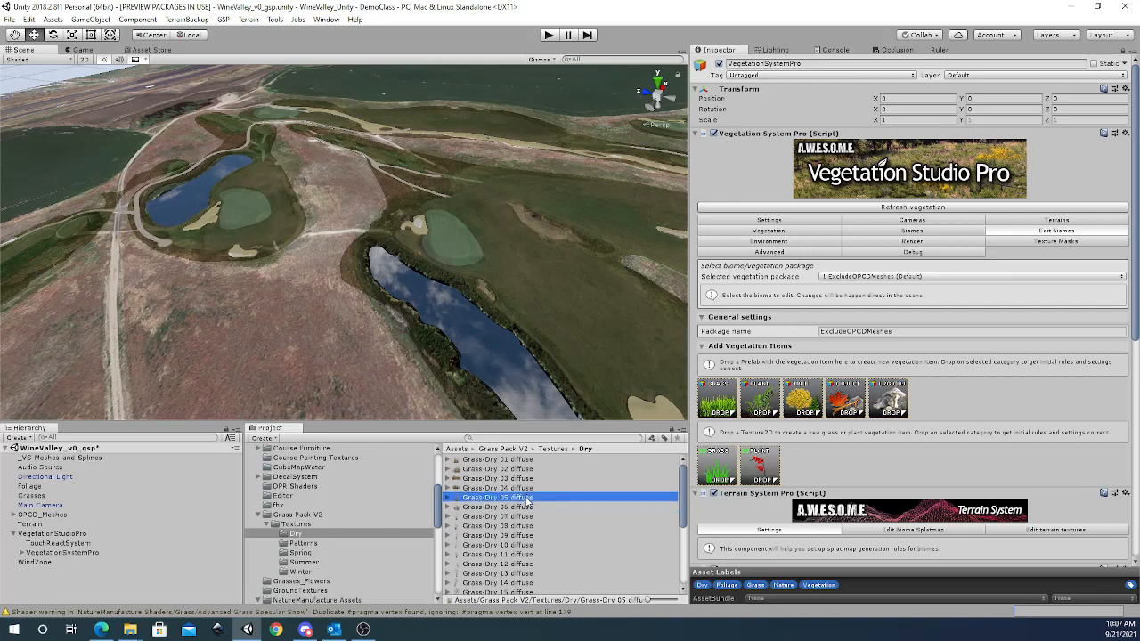
pyautogui.click(449, 497)
pyautogui.click(449, 498)
# Add Grass-Dry 05 diffuse once and Grass-Dry 06 diffuse twice as texture grass items of the ExcludeOPCDMeshes package.
pyautogui.moveTo(503, 501); pyautogui.dragTo(717, 465)
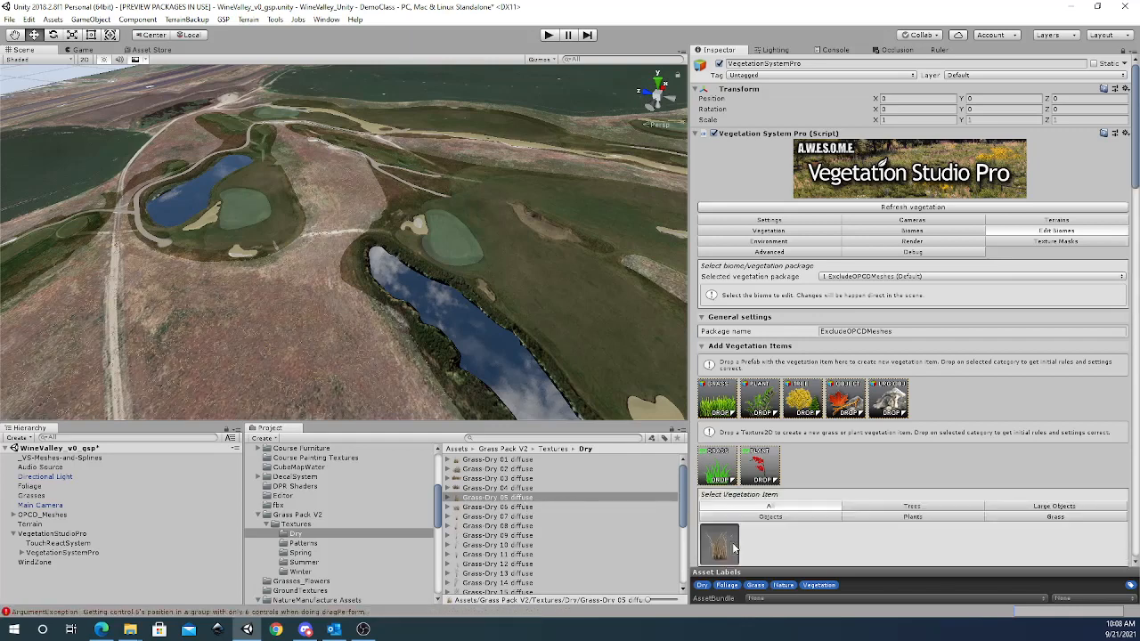
pyautogui.scroll(-3, 732, 517)
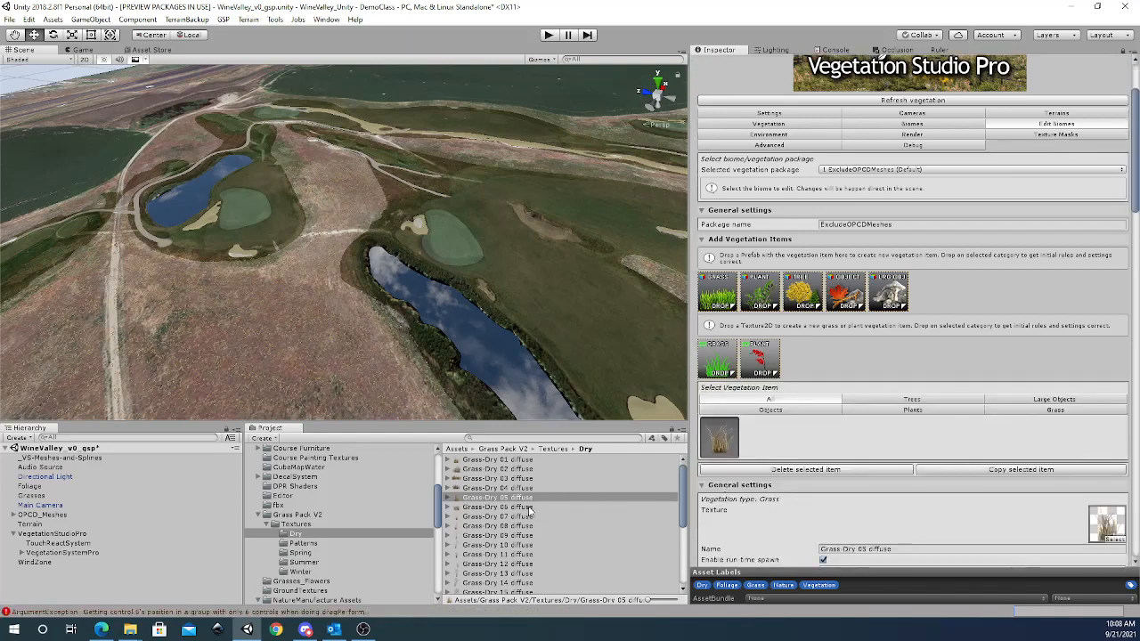
pyautogui.moveTo(531, 510); pyautogui.dragTo(718, 363)
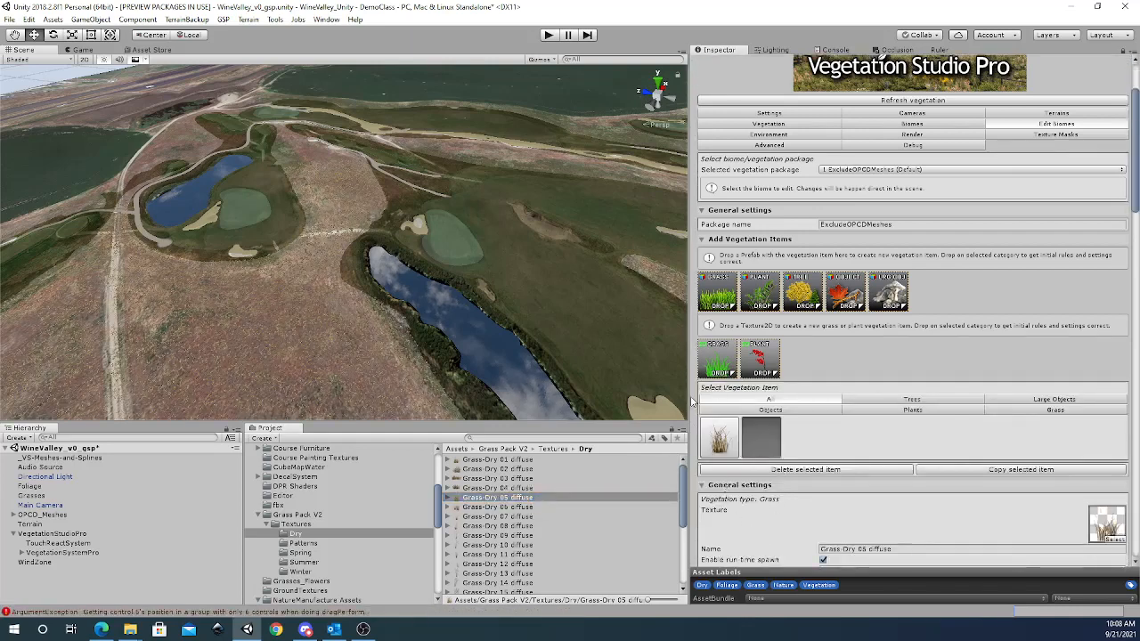
pyautogui.click(526, 508)
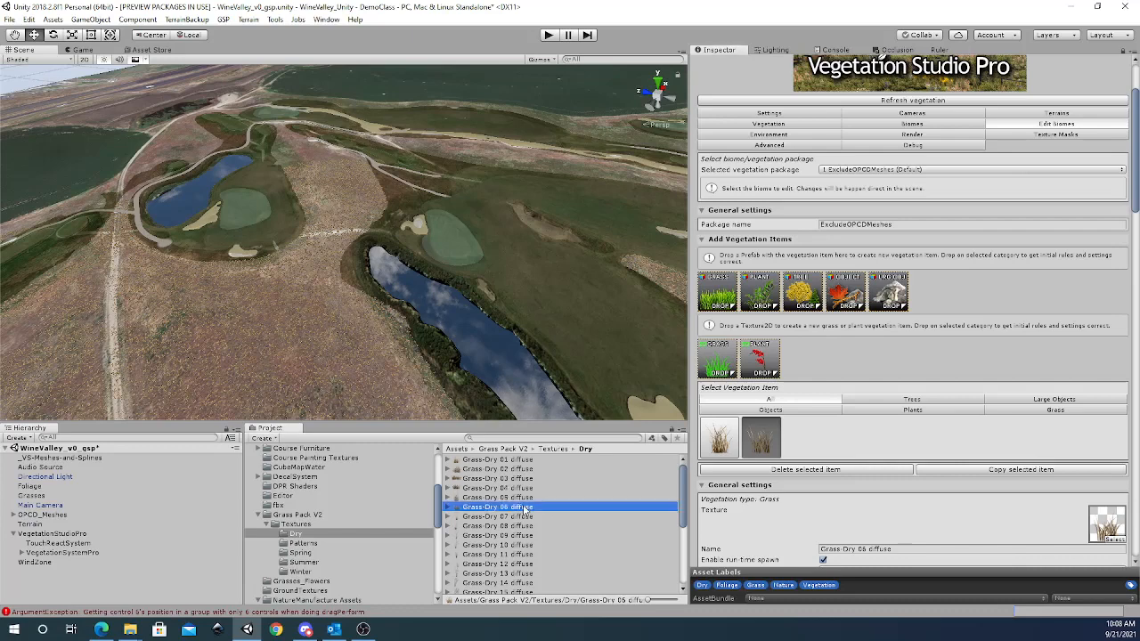
pyautogui.moveTo(525, 507); pyautogui.dragTo(722, 361)
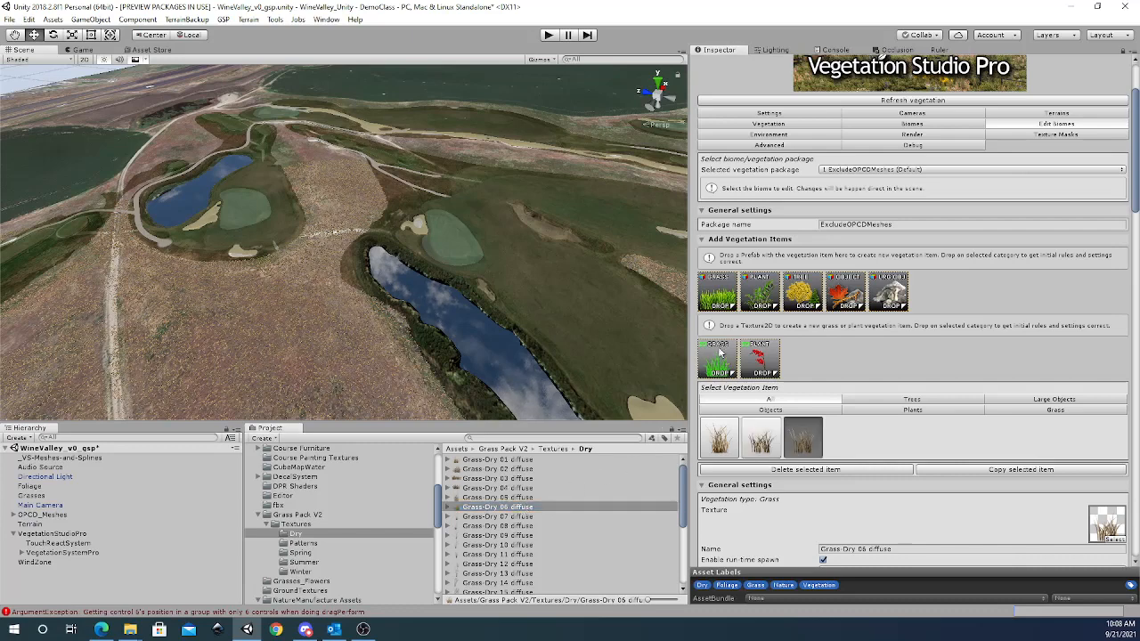
# Add the Grass-Dry 01, 13 and 14 diffuse textures as grass items of the ExcludeOPCDMeshes package.
pyautogui.click(529, 461)
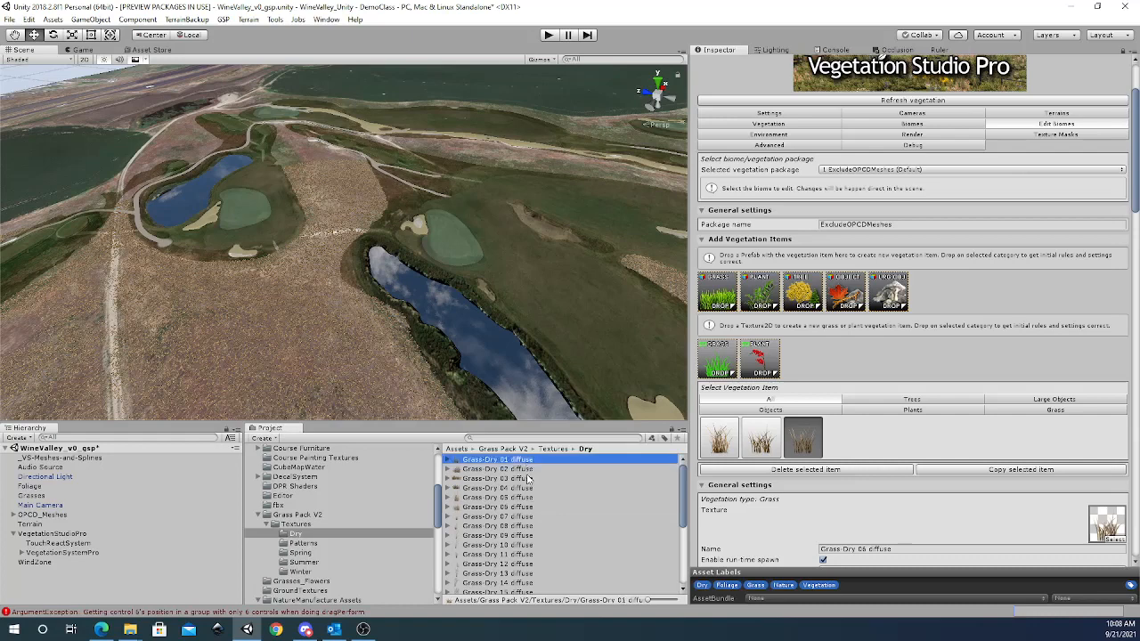
pyautogui.moveTo(529, 461); pyautogui.dragTo(723, 361)
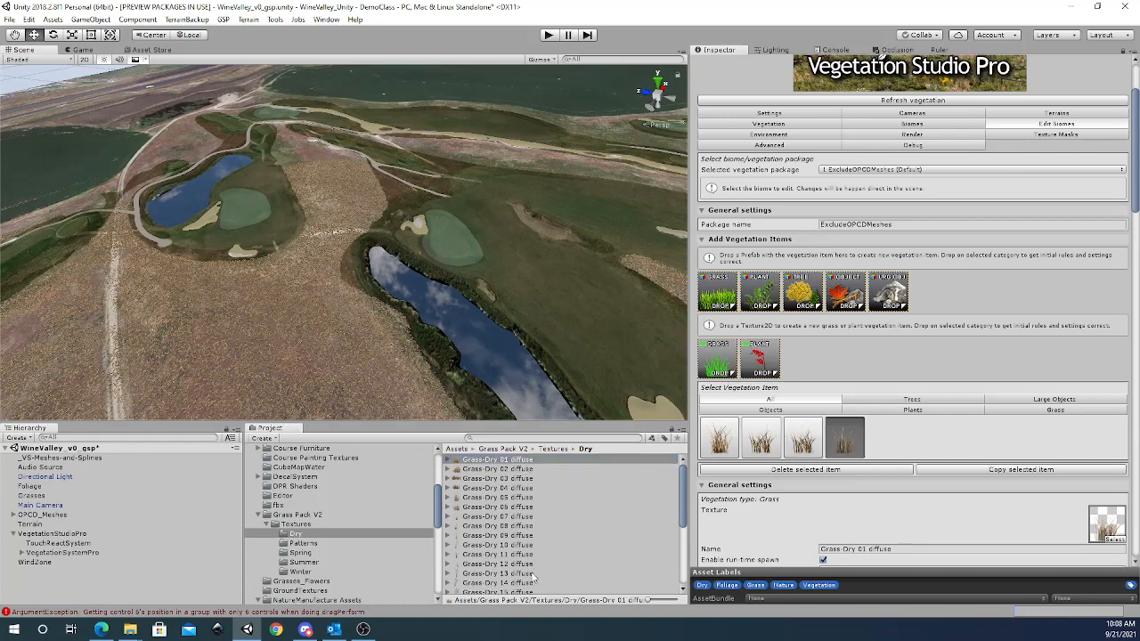
pyautogui.moveTo(534, 577); pyautogui.dragTo(724, 363)
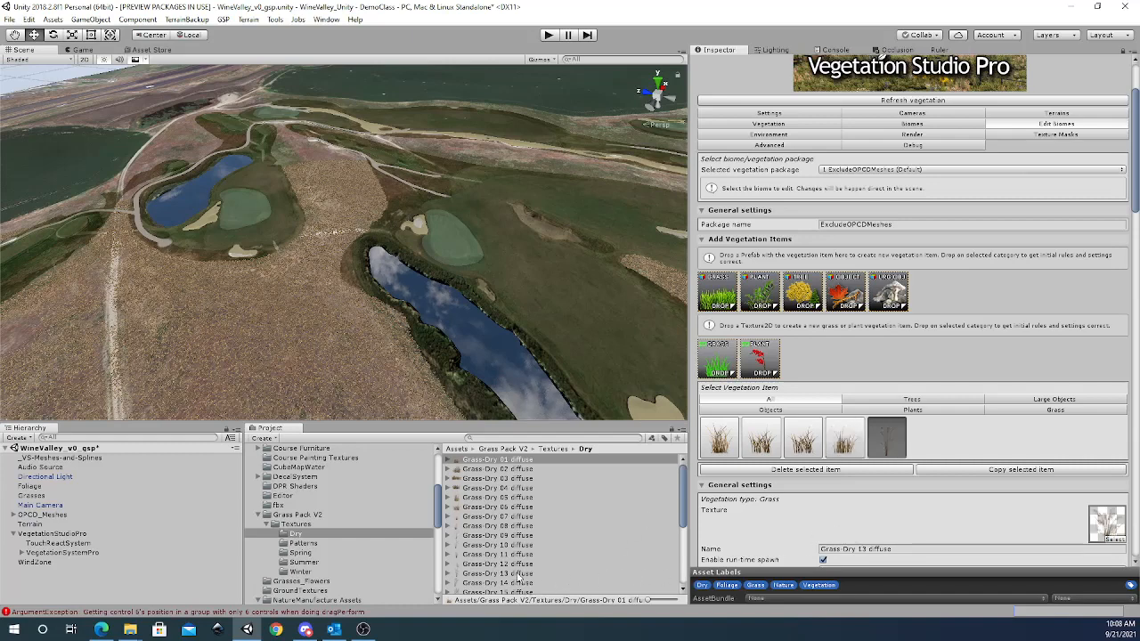
pyautogui.moveTo(519, 583); pyautogui.dragTo(729, 360)
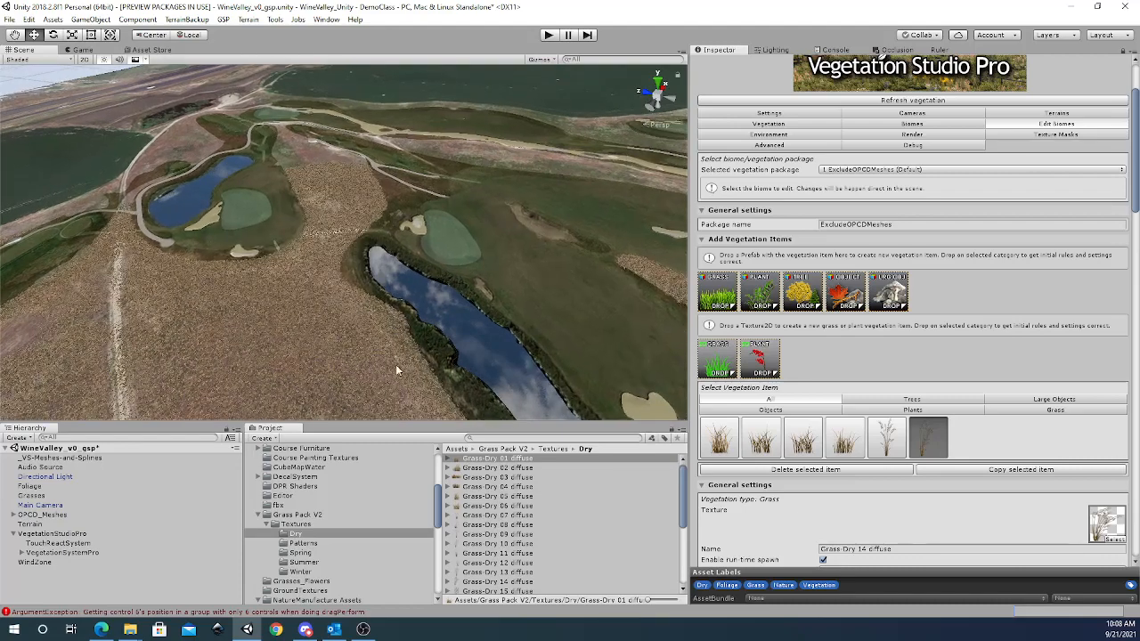
pyautogui.scroll(-5, 862, 390)
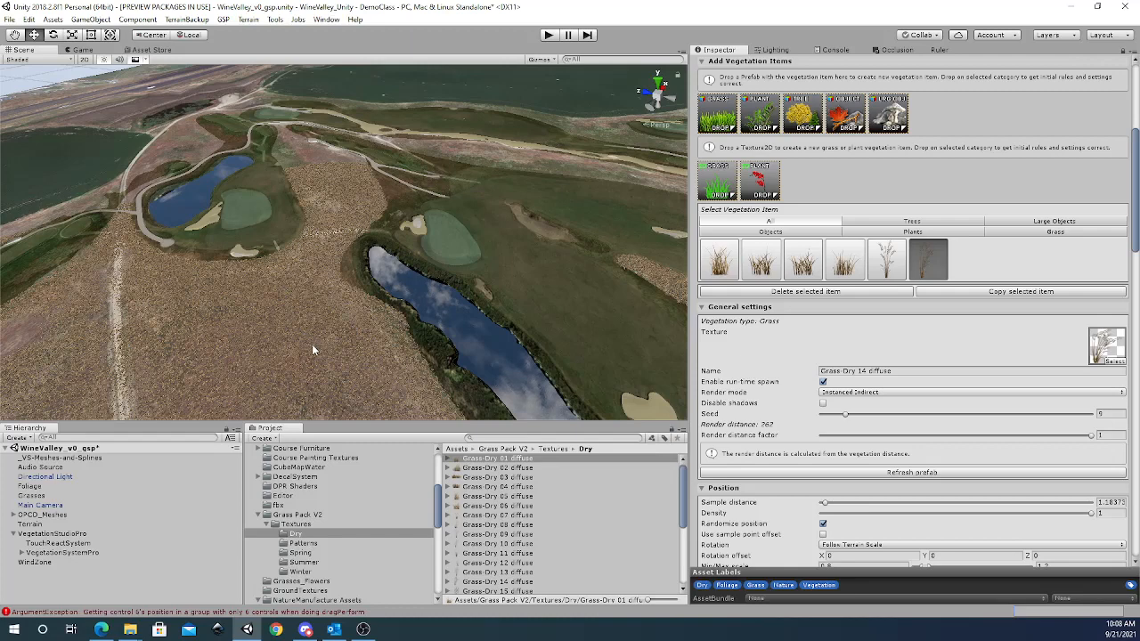
# Add prefab_SM_grass_bush_03 from the Advanced Grass prefabs of the Advanced Foliage Pack as a grass item of the ExcludeOPCDMeshes package.
pyautogui.click(258, 517)
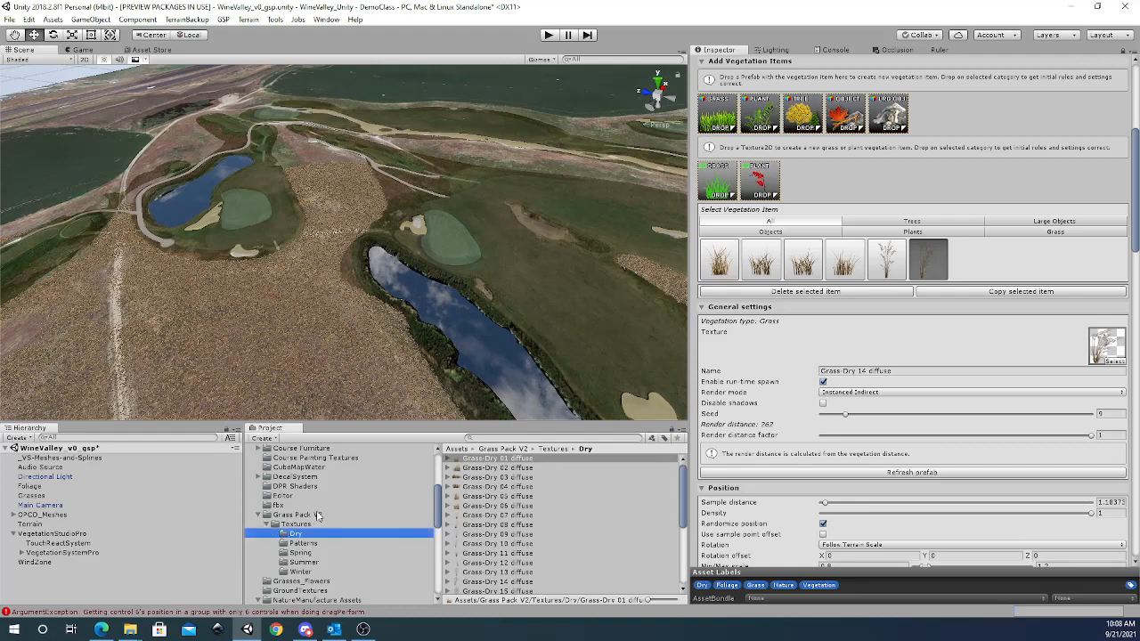
pyautogui.scroll(-3, 316, 514)
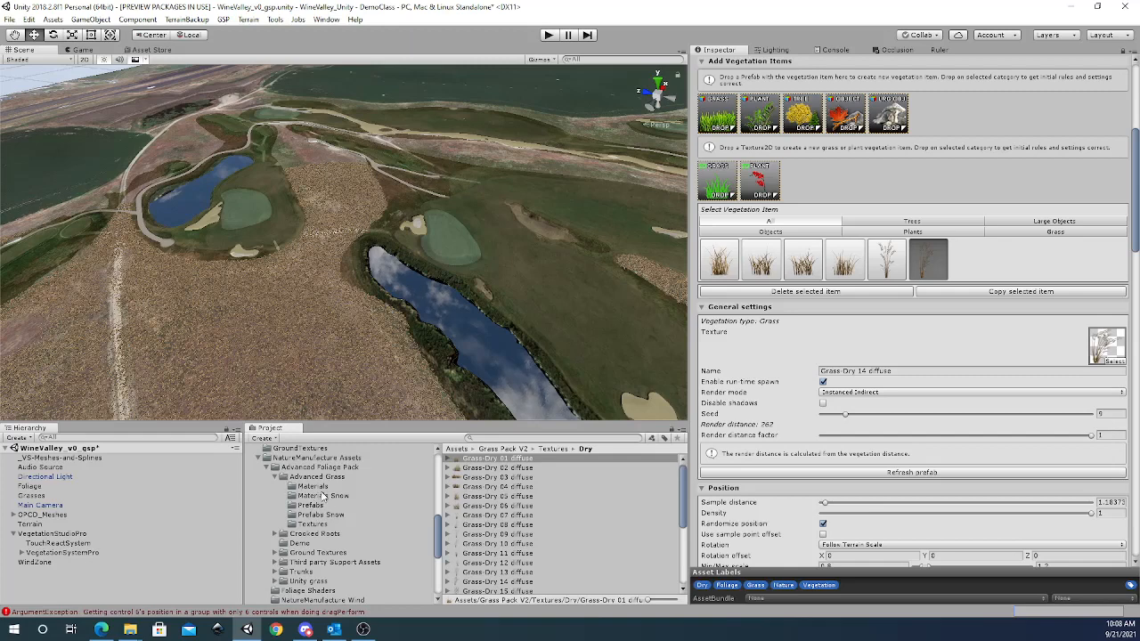
pyautogui.click(311, 505)
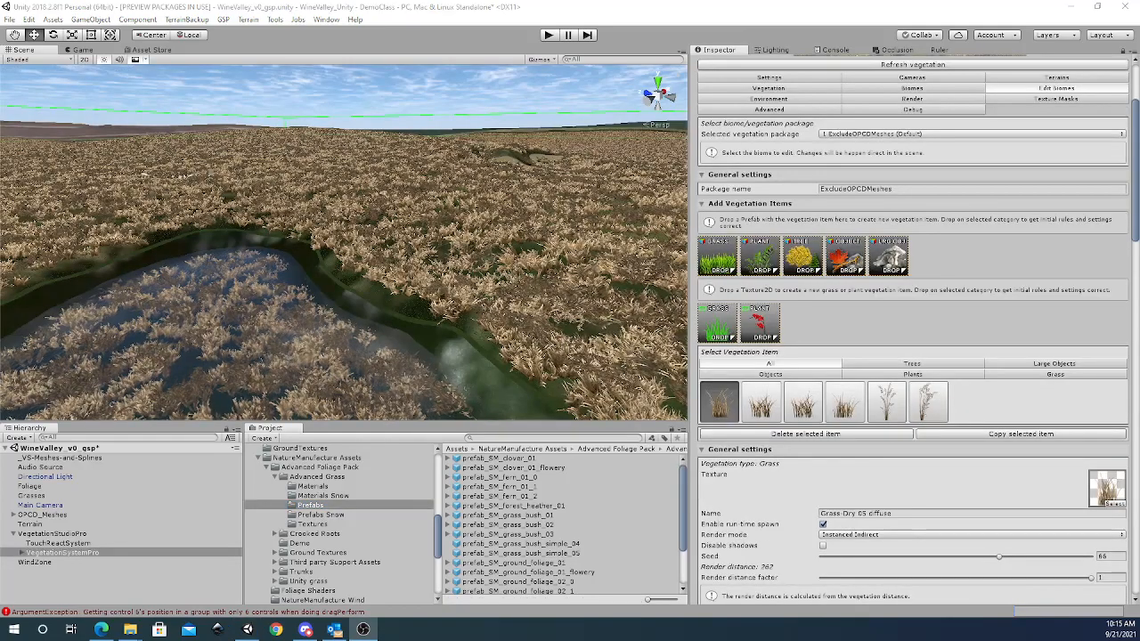
pyautogui.click(507, 534)
pyautogui.moveTo(699, 349); pyautogui.dragTo(719, 260)
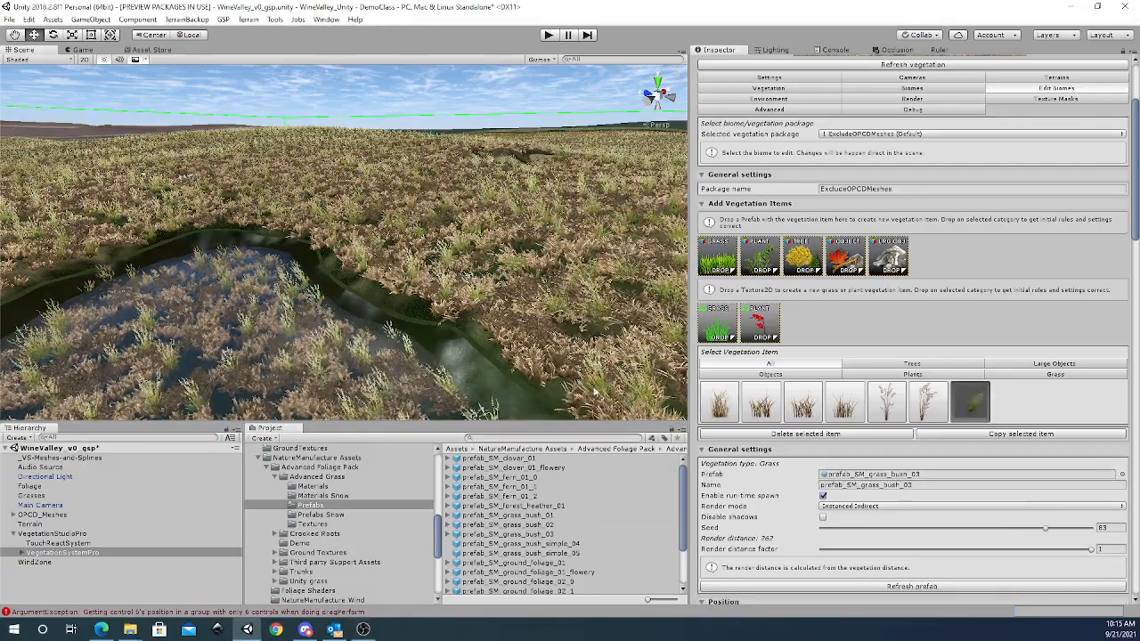
# Try prefab_SM_grass_bush_02 as a further grass item and delete it from the package again.
pyautogui.click(540, 526)
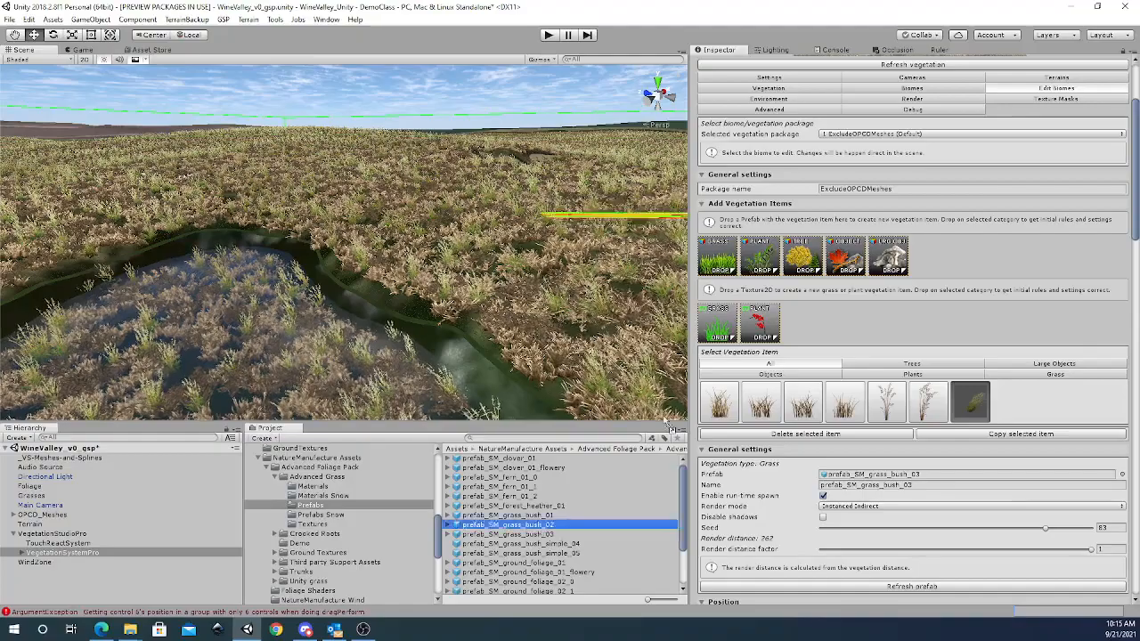
pyautogui.moveTo(670, 428); pyautogui.dragTo(718, 255)
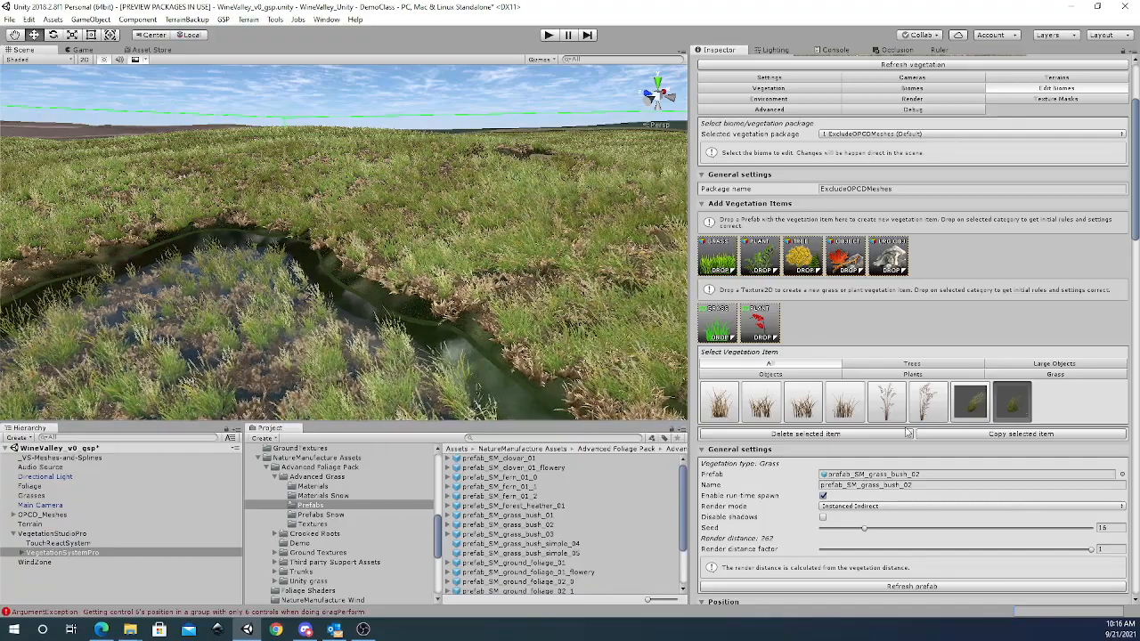
pyautogui.click(858, 434)
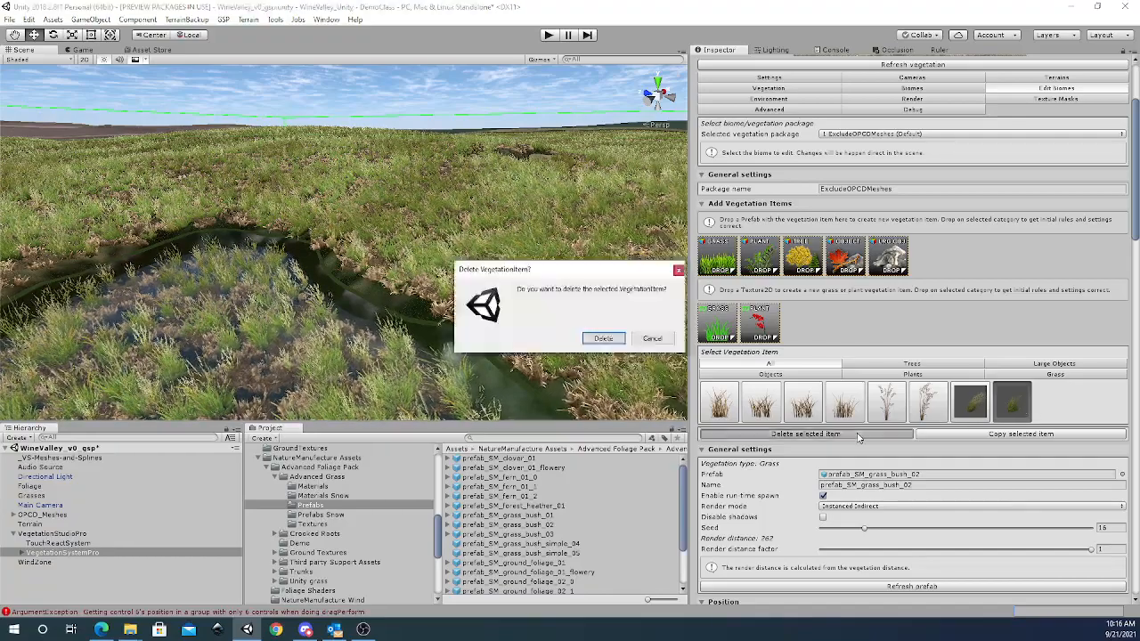
pyautogui.click(603, 339)
# Examine the grass mix up close at the pond and across the course, and highlight the OPCD_Meshes object.
pyautogui.keyDown('alt'); pyautogui.moveTo(322, 299); pyautogui.dragTo(269, 341); pyautogui.keyUp('alt')
pyautogui.moveTo(271, 342); pyautogui.dragTo(277, 329, button='right')
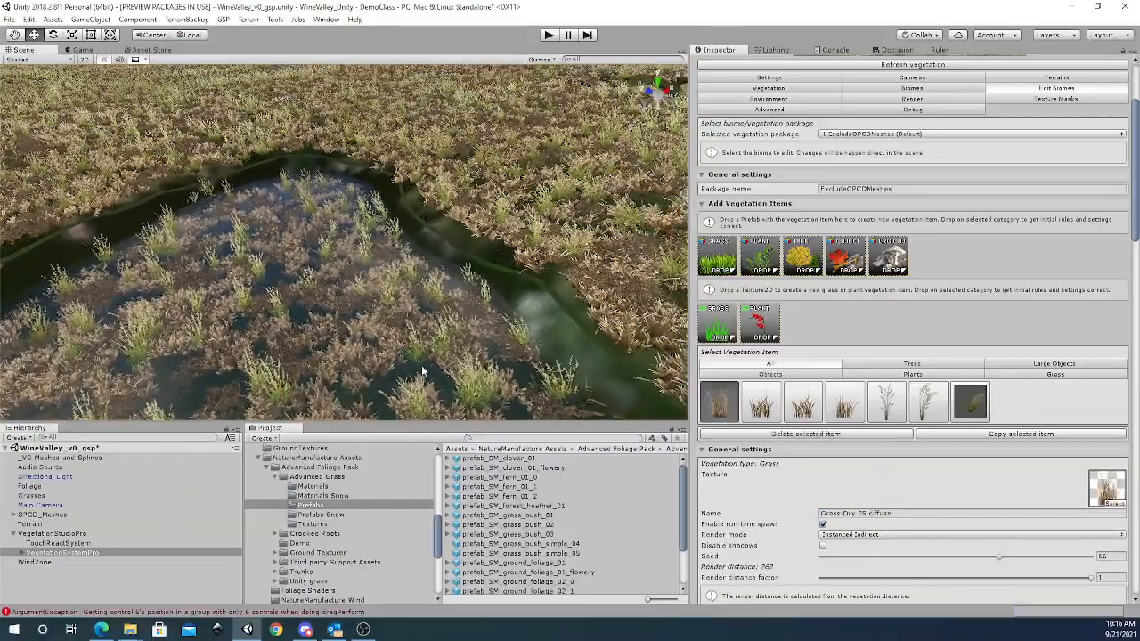
pyautogui.moveTo(426, 297); pyautogui.dragTo(424, 280, button='right')
pyautogui.press('w')
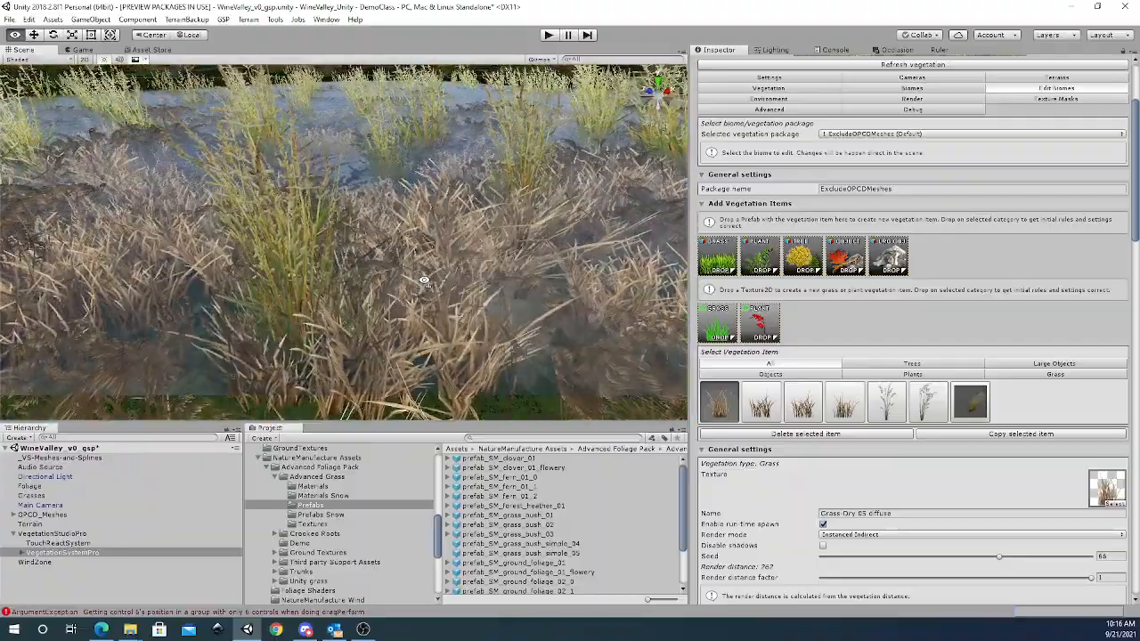
pyautogui.press('s')
pyautogui.moveTo(424, 280); pyautogui.dragTo(424, 280, button='right')
pyautogui.moveTo(424, 282); pyautogui.dragTo(478, 271, button='right')
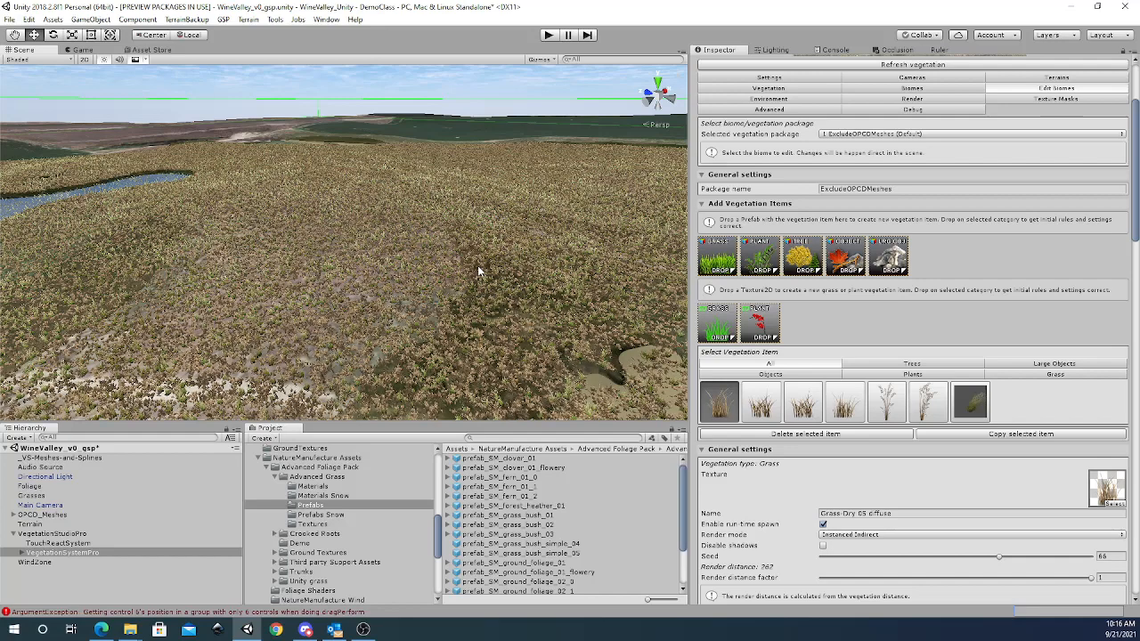
pyautogui.click(61, 517)
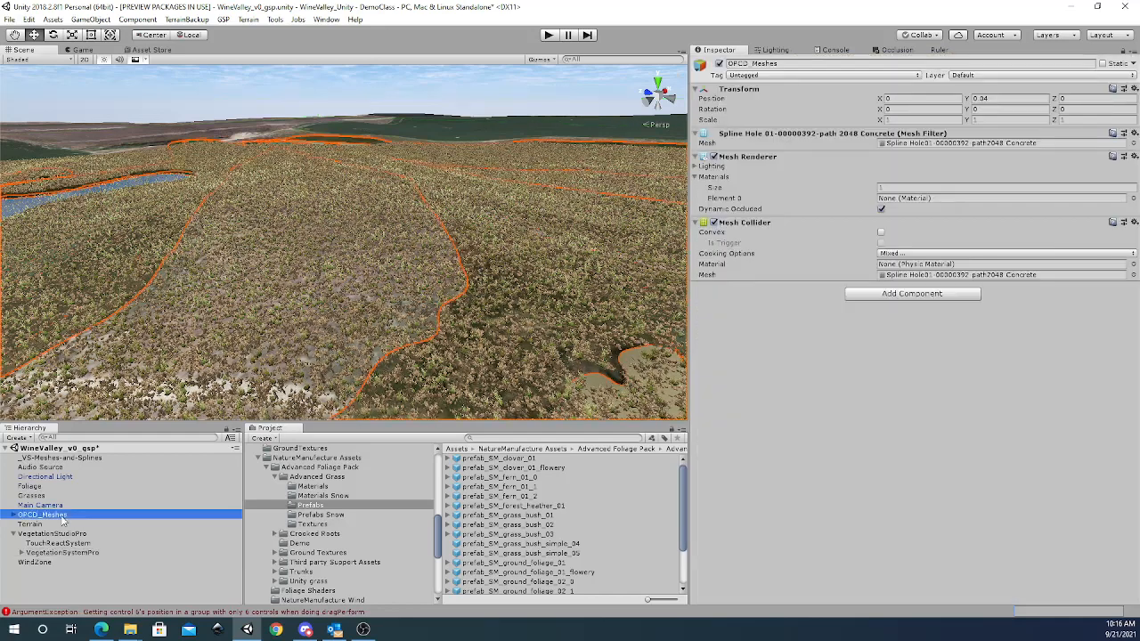
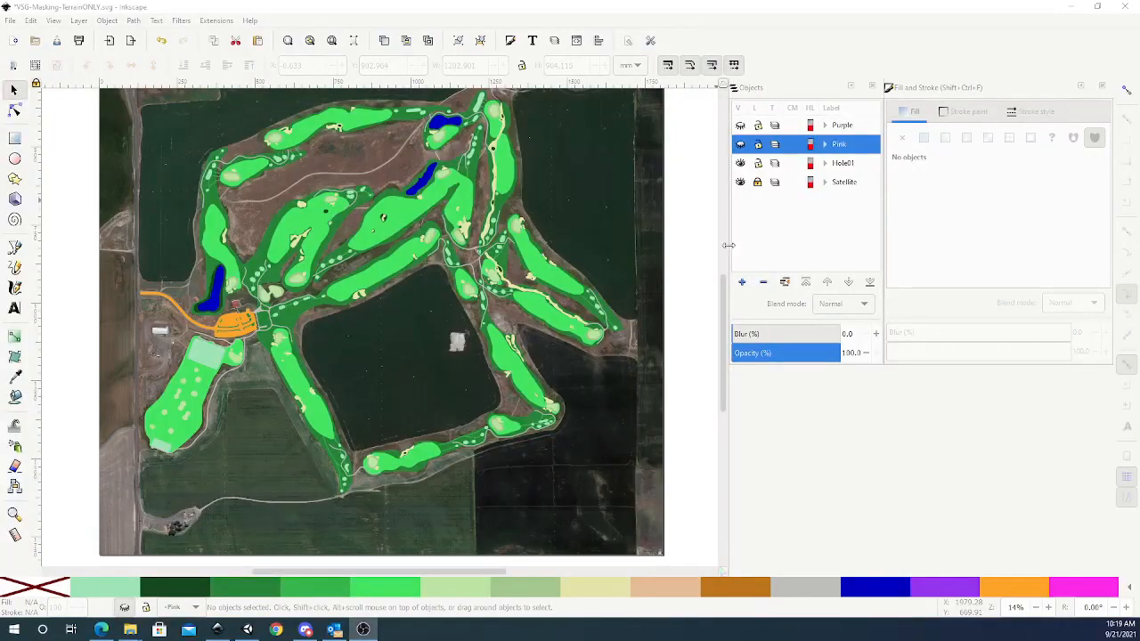
# Switch to Inkscape and cut the pink shape beyond the northern end of the course out of the Hole01 layer.
pyautogui.moveTo(731, 244); pyautogui.dragTo(783, 243)
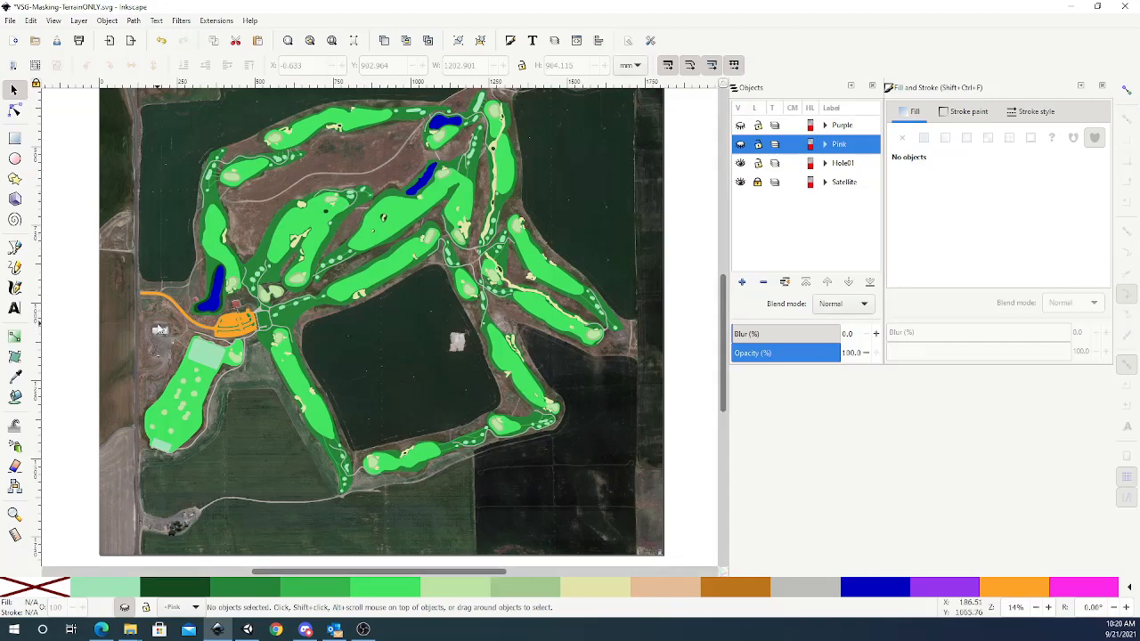
pyautogui.keyDown('ctrl'); pyautogui.scroll(2, 158, 330); pyautogui.keyUp('ctrl')
pyautogui.scroll(5, 266, 243)
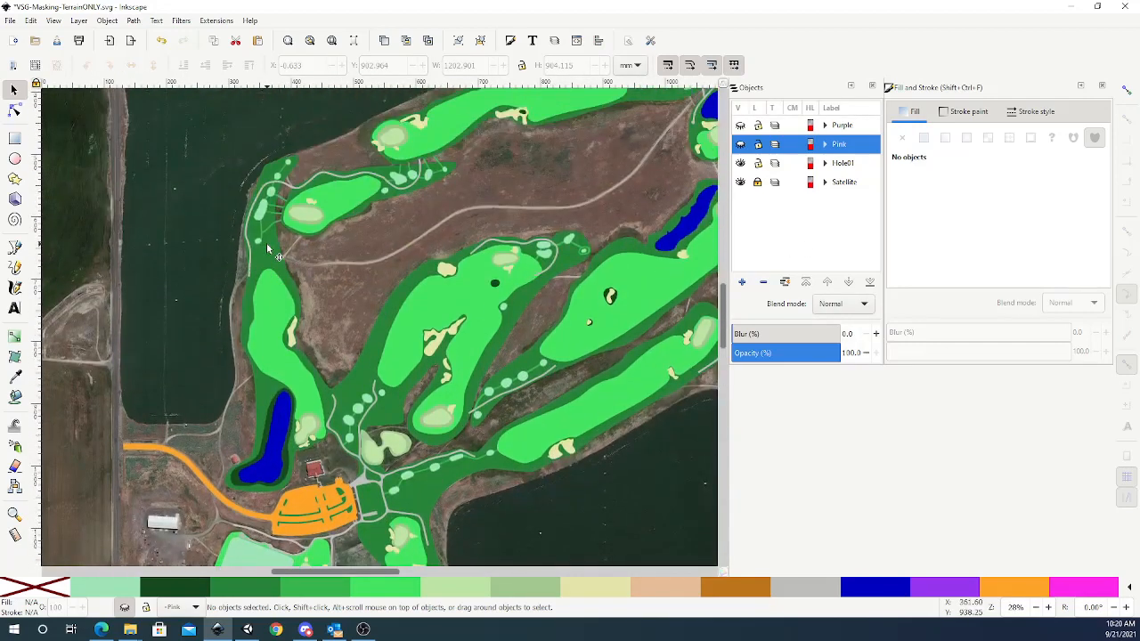
pyautogui.scroll(5, 267, 243)
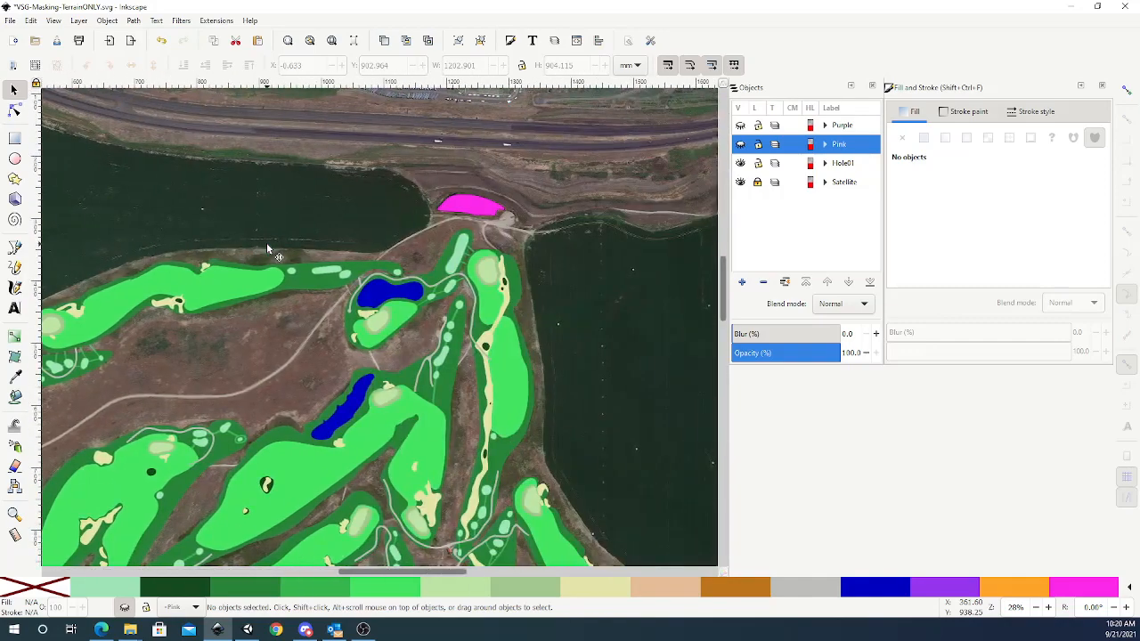
pyautogui.scroll(-4, 267, 249)
pyautogui.scroll(5, 267, 249)
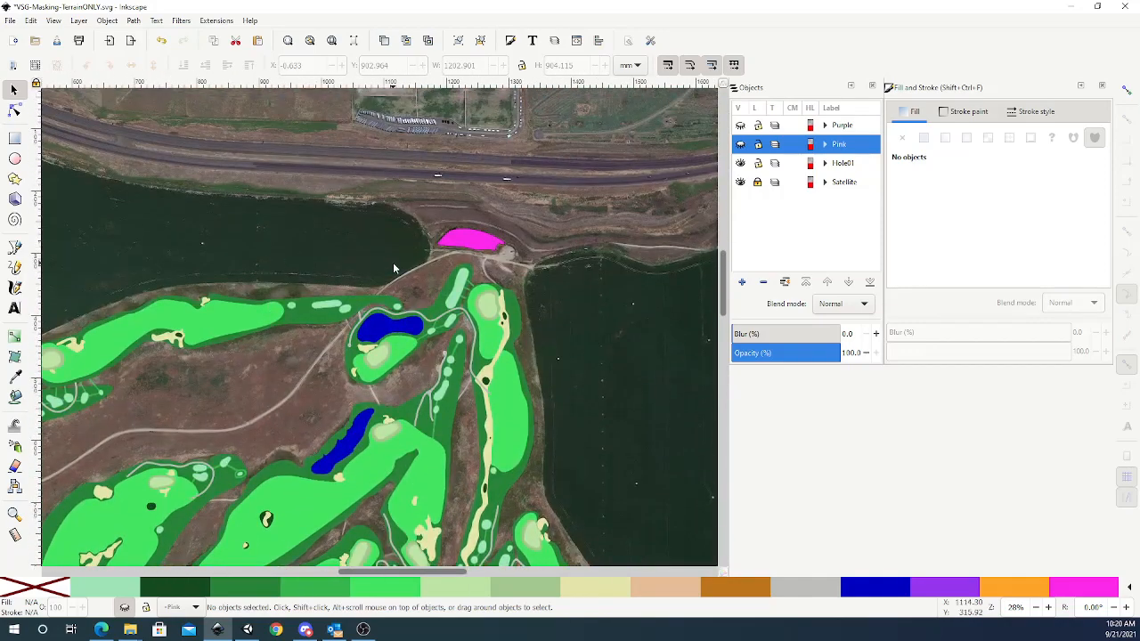
pyautogui.click(472, 242)
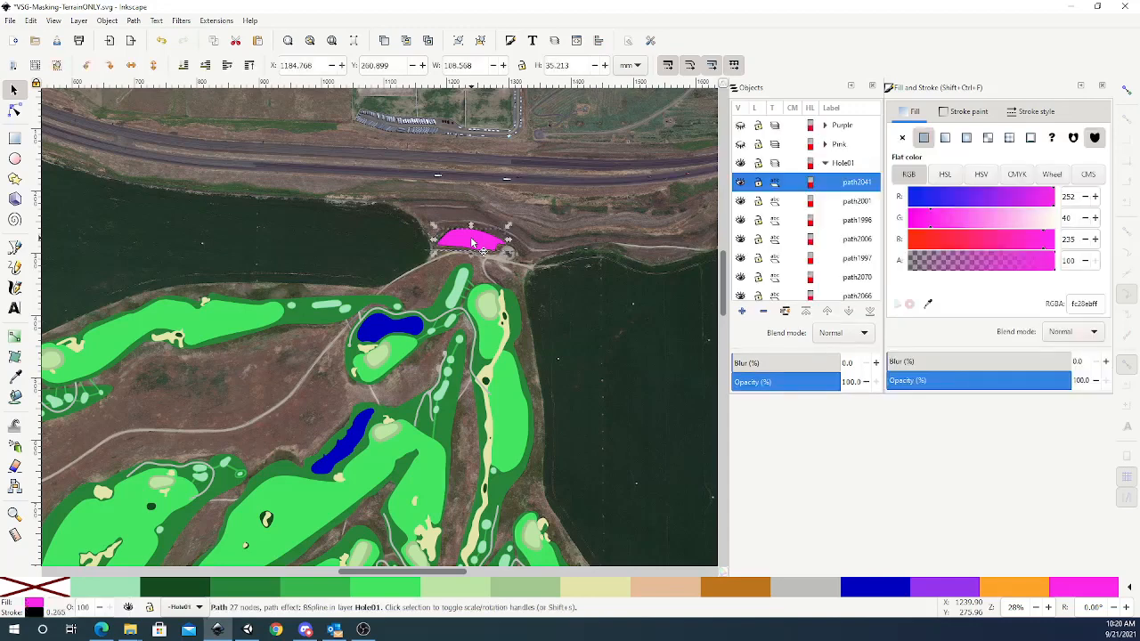
pyautogui.click(30, 20)
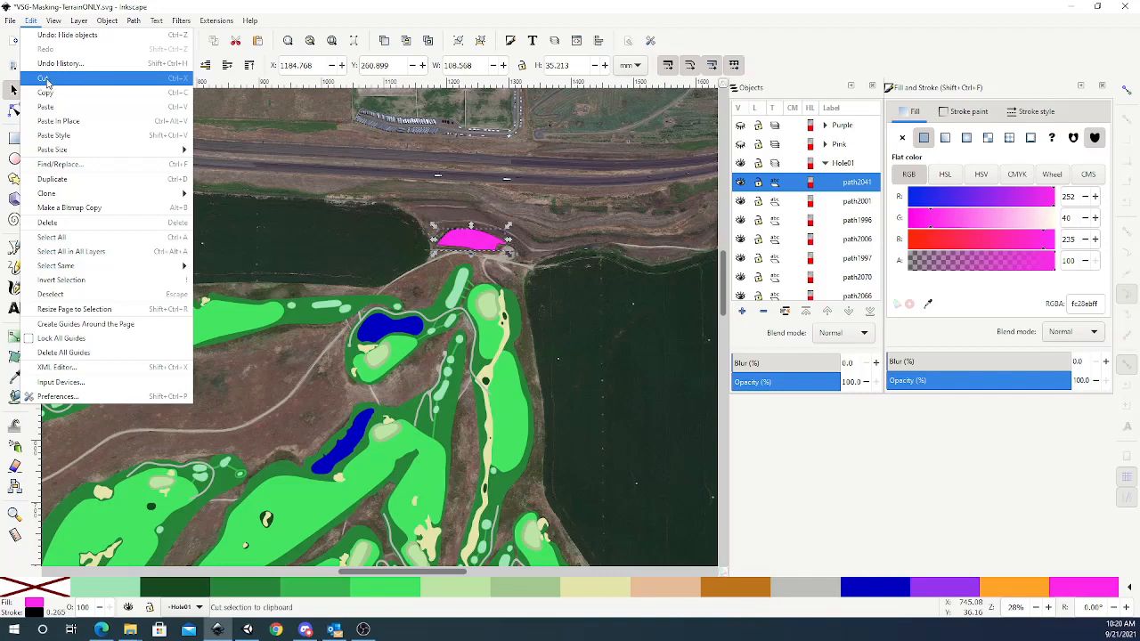
pyautogui.click(43, 81)
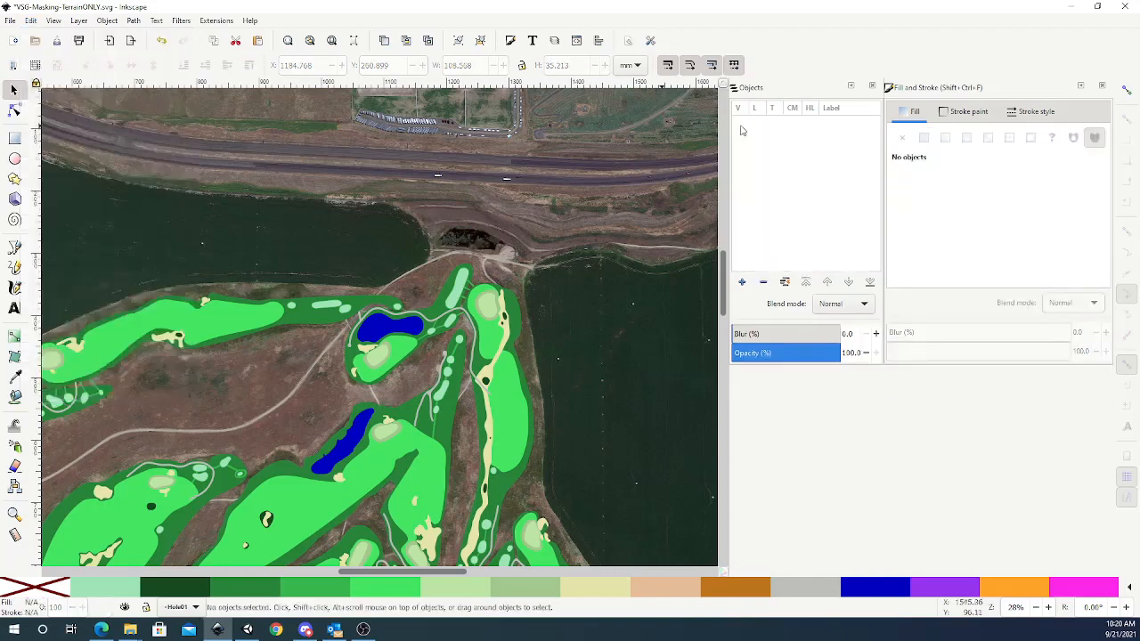
# Try to paste the cut shape in place on the Pink layer.
pyautogui.click(830, 148)
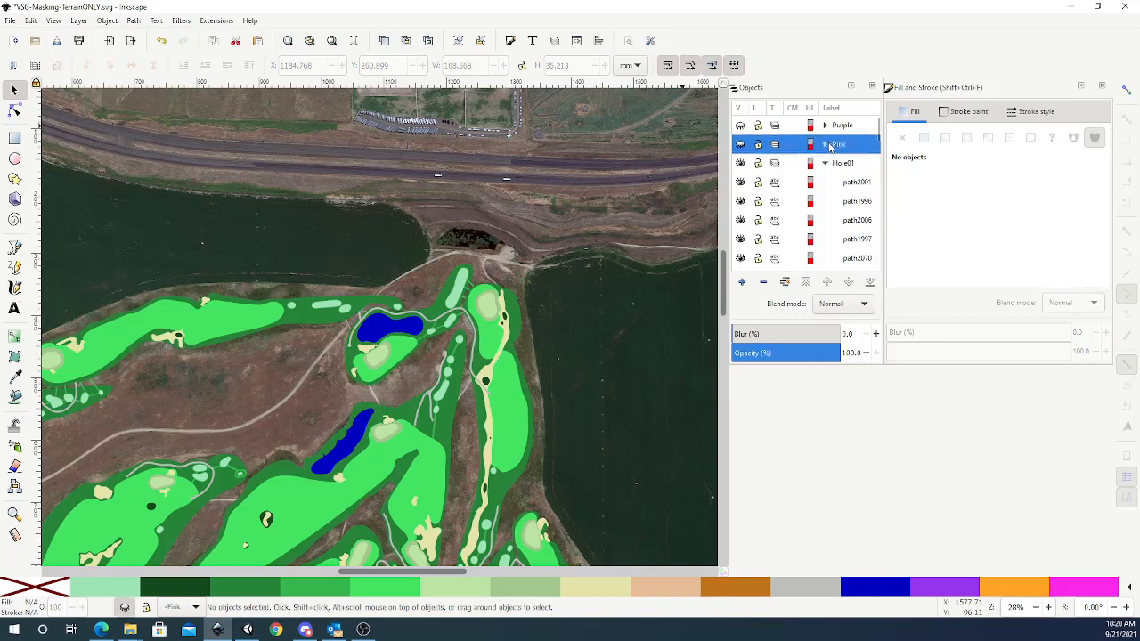
pyautogui.click(33, 20)
pyautogui.click(66, 127)
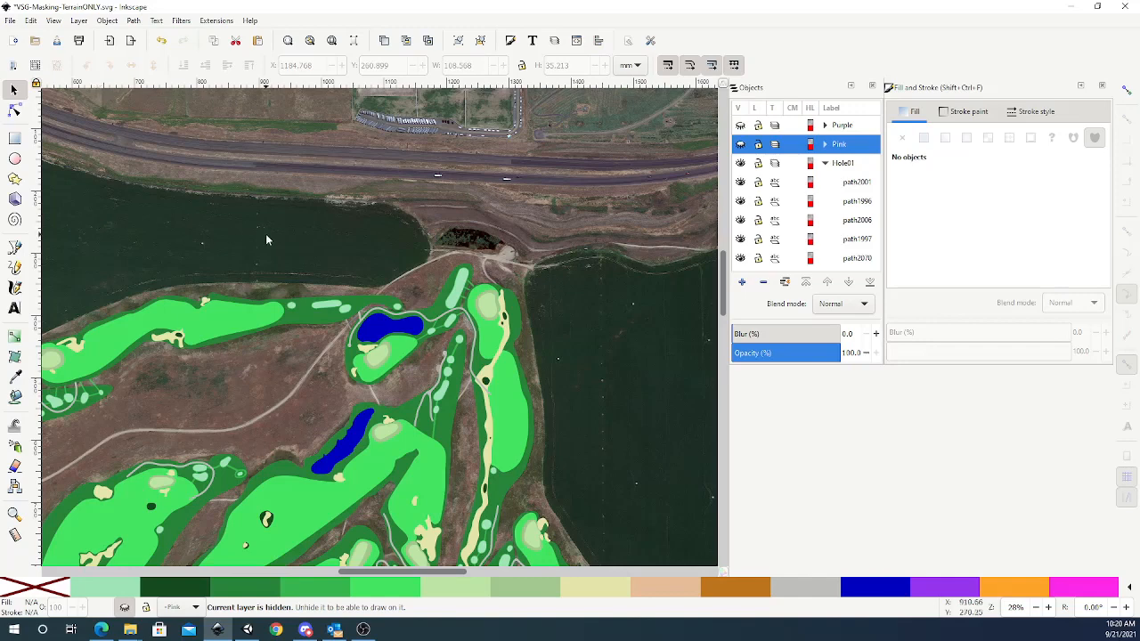
# Survey the whole course map, examining the rough areas between and around the holes.
pyautogui.scroll(-8, 373, 255)
pyautogui.keyDown('shift'); pyautogui.hscroll(3, 373, 255); pyautogui.keyUp('shift')
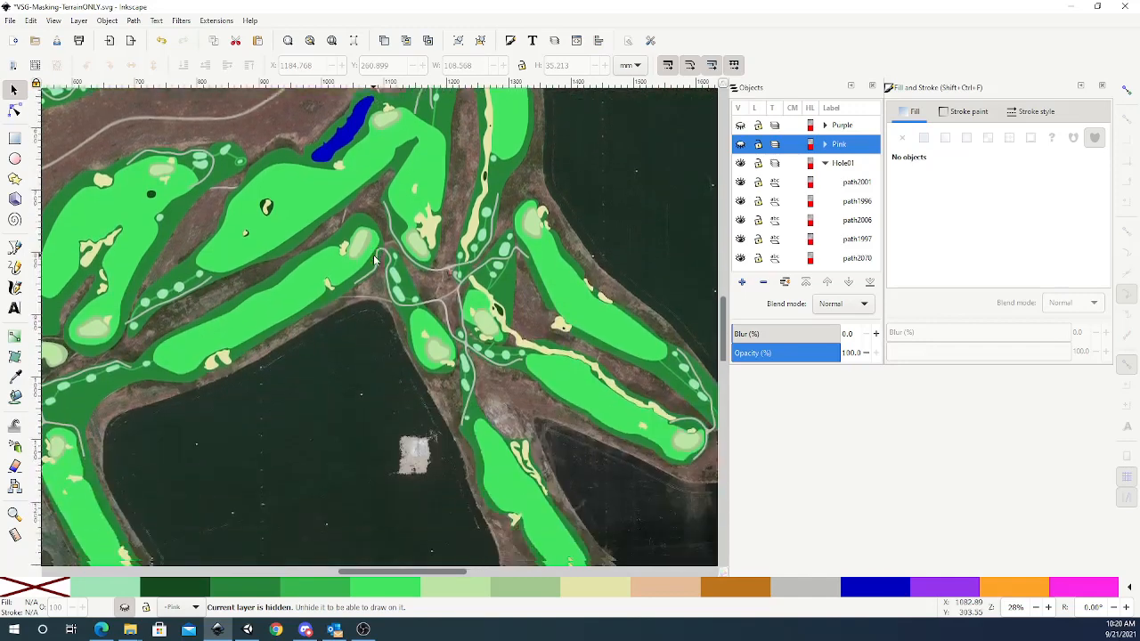
pyautogui.scroll(-6, 374, 255)
pyautogui.keyDown('shift'); pyautogui.hscroll(1, 373, 255); pyautogui.keyUp('shift')
pyautogui.scroll(7, 373, 255)
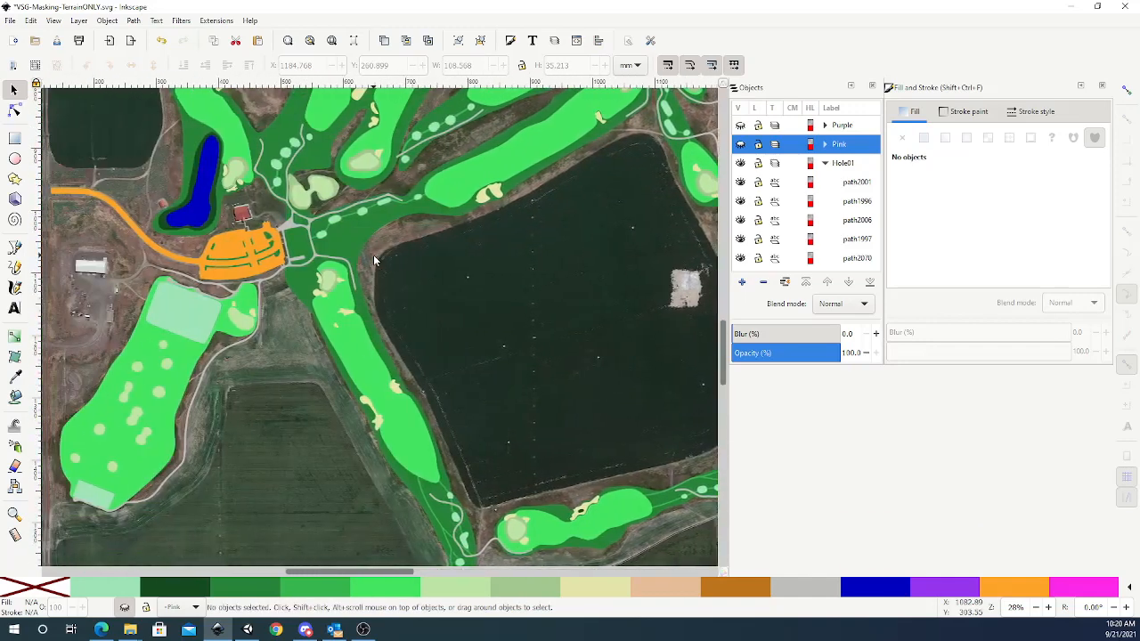
pyautogui.keyDown('ctrl'); pyautogui.scroll(-1, 373, 255); pyautogui.keyUp('ctrl')
pyautogui.keyDown('shift'); pyautogui.hscroll(3, 373, 255); pyautogui.keyUp('shift')
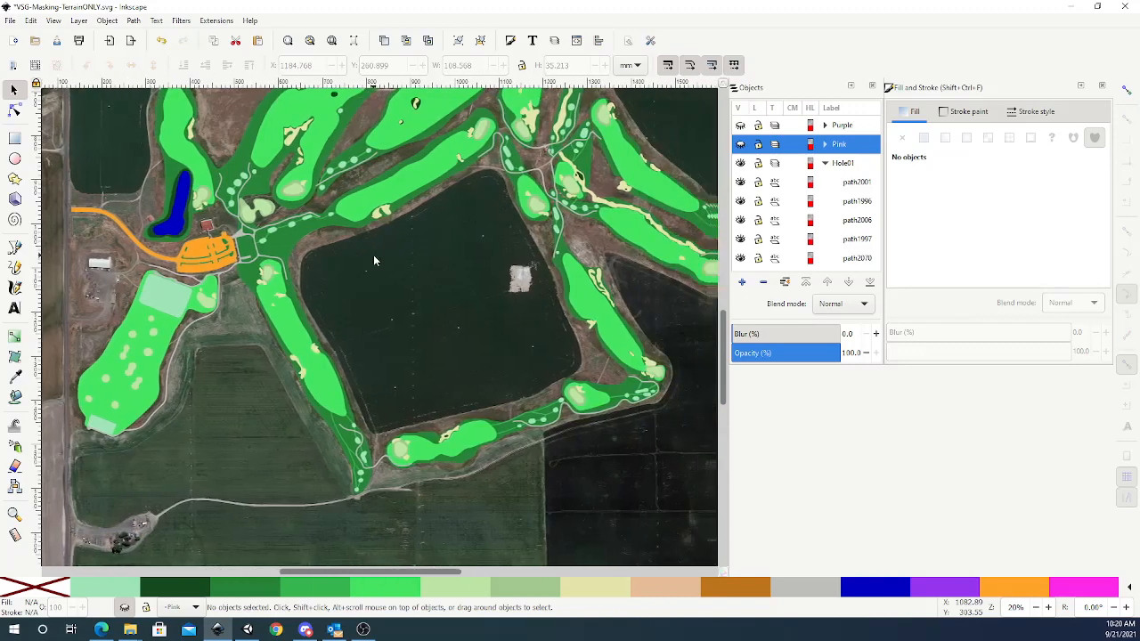
pyautogui.scroll(3, 373, 255)
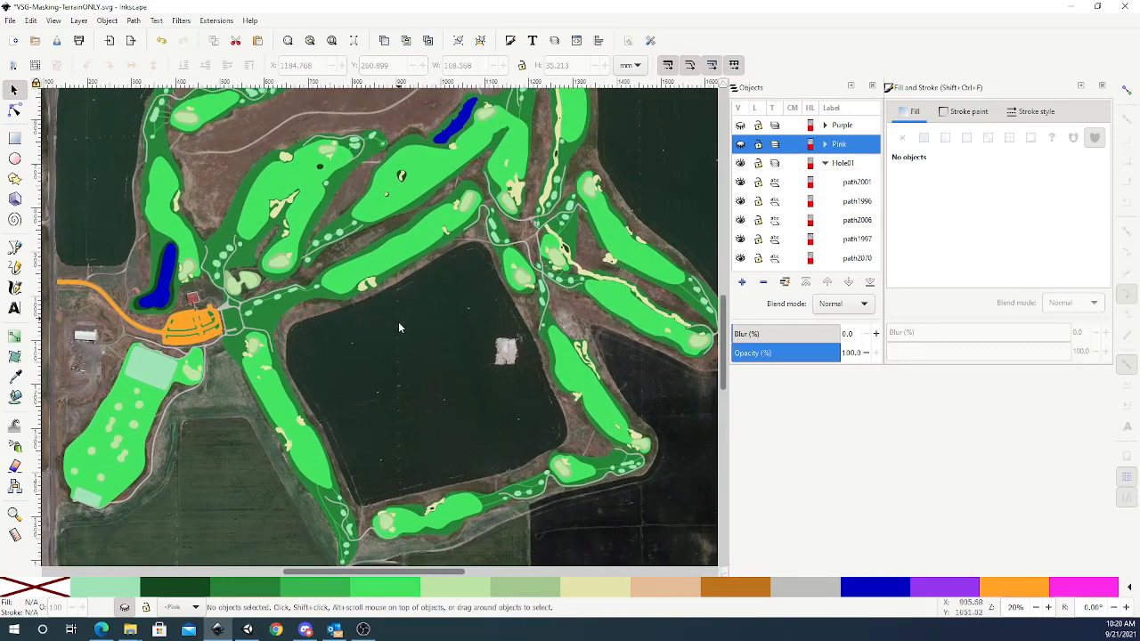
pyautogui.scroll(4, 398, 325)
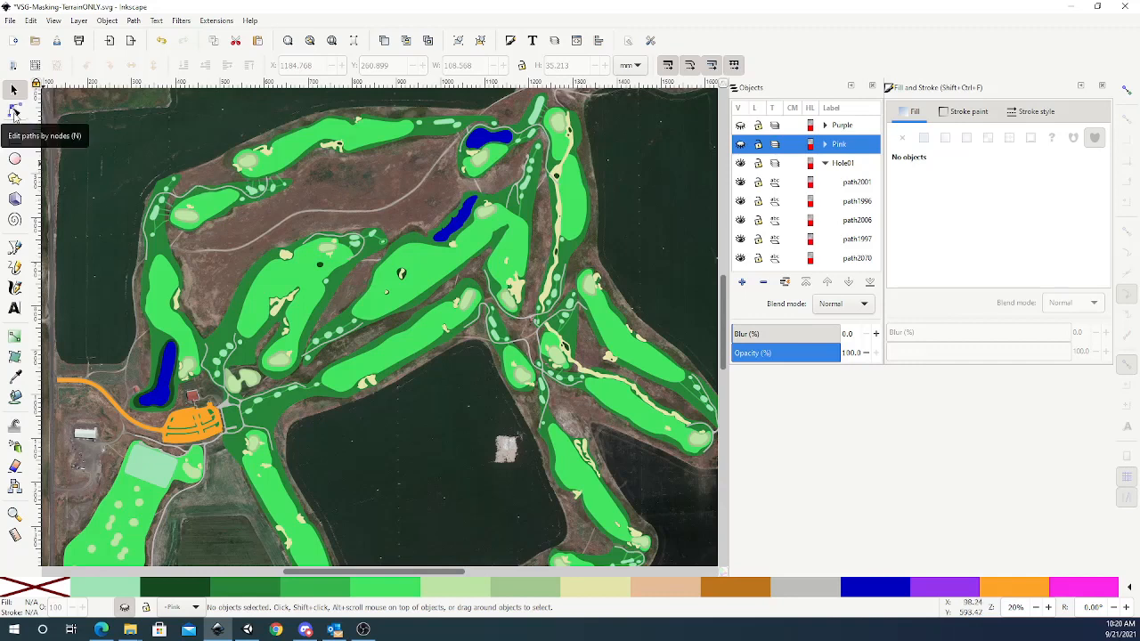
# Draw a closed six-point curved path on the Hole01 layer around the brown rough area south of the northernmost fairway.
pyautogui.click(14, 247)
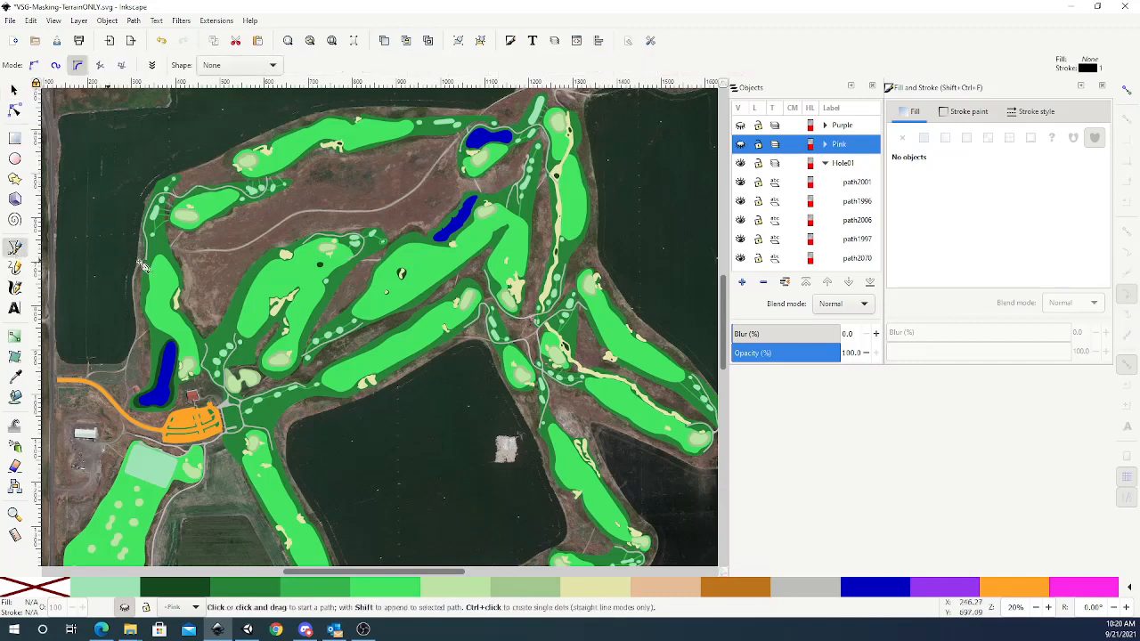
pyautogui.click(200, 250)
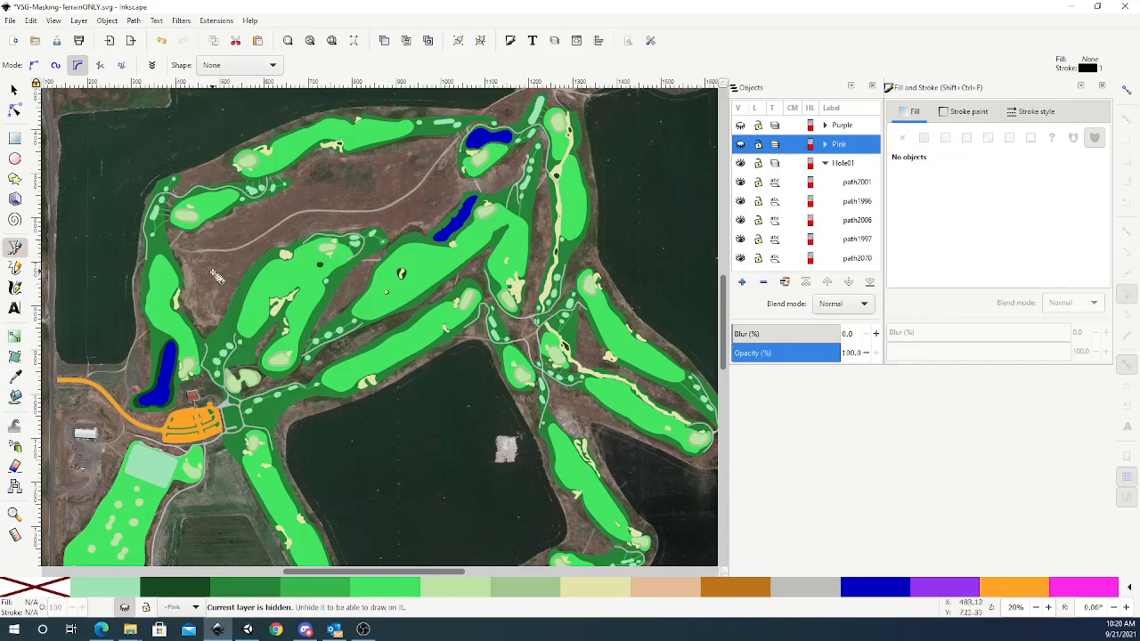
pyautogui.click(837, 163)
pyautogui.click(201, 242)
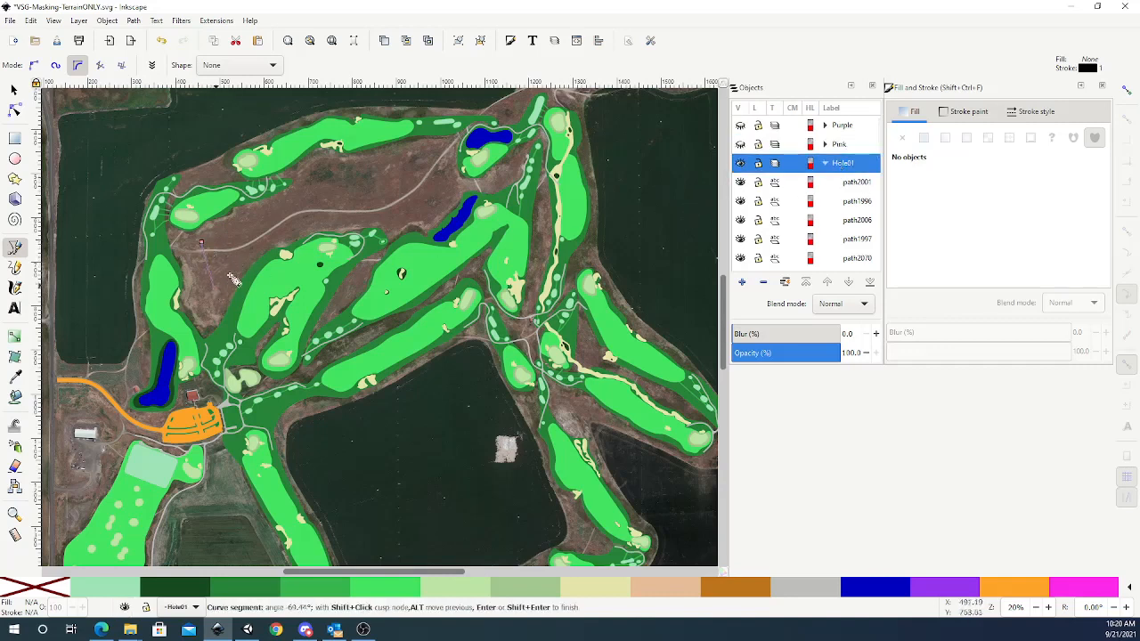
pyautogui.click(216, 286)
pyautogui.click(290, 233)
pyautogui.click(434, 213)
pyautogui.click(435, 170)
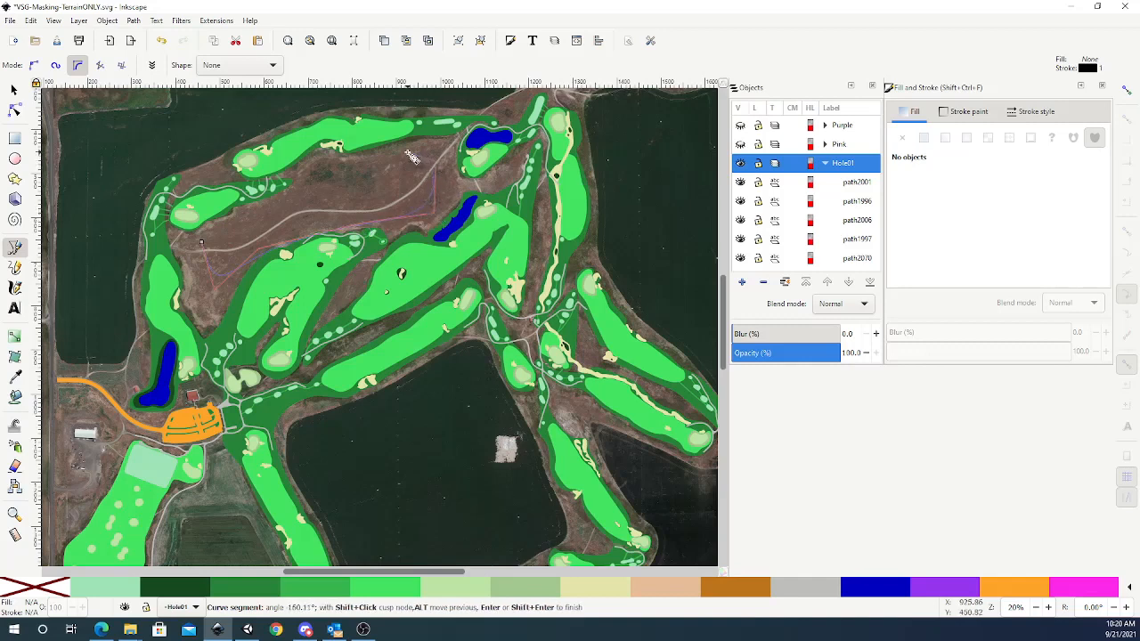
pyautogui.click(392, 153)
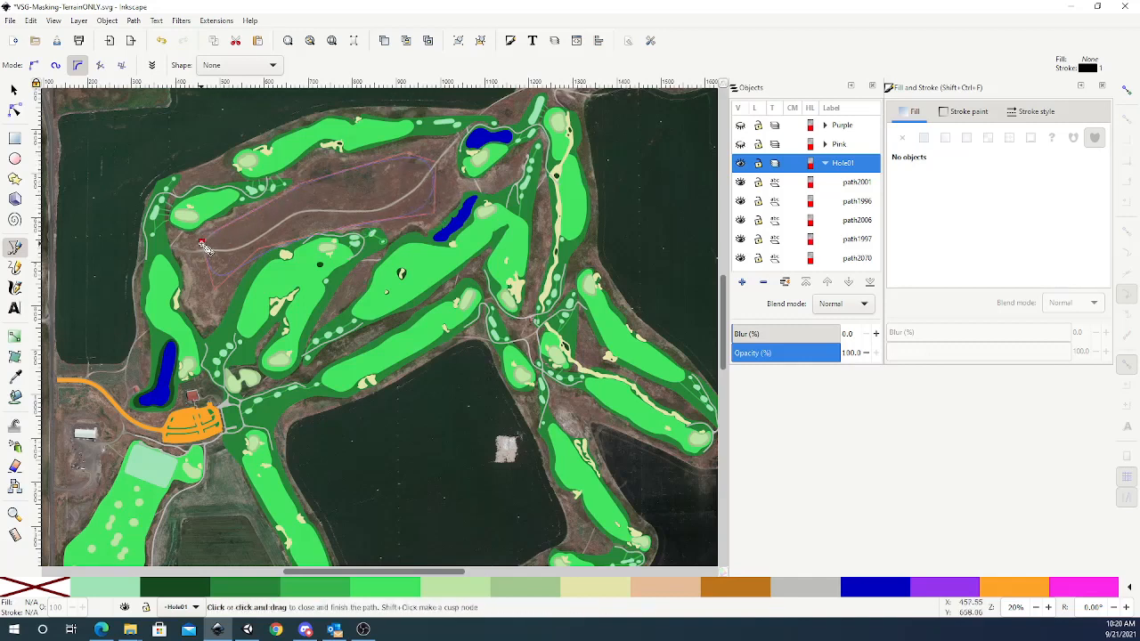
pyautogui.click(203, 245)
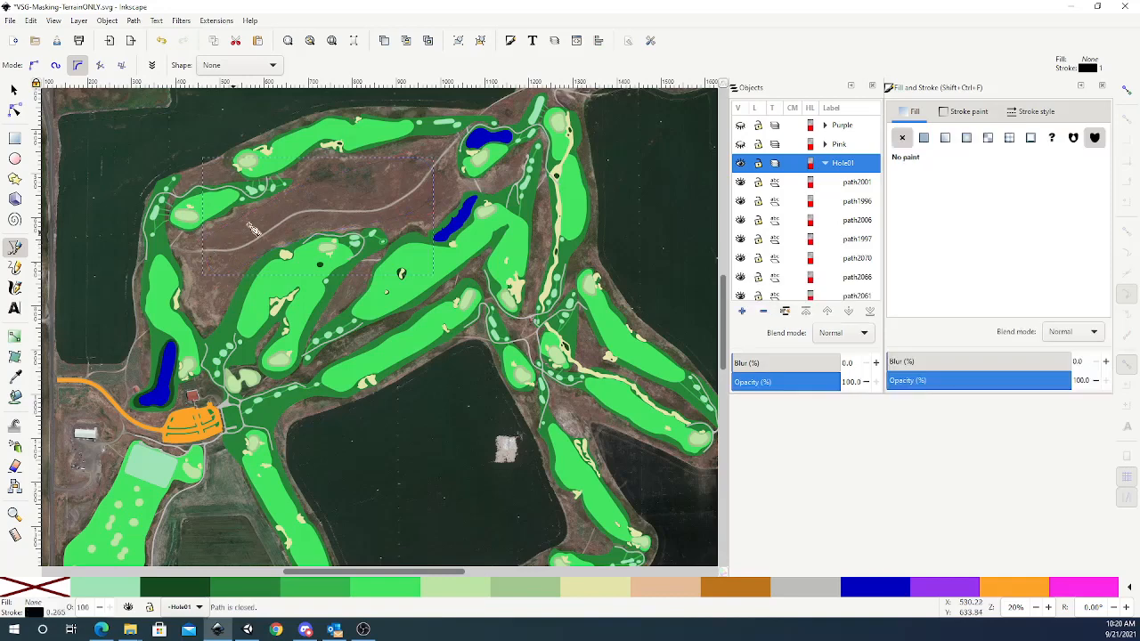
# Set the stroke width of the new rough-area outline to 1.665 mm.
pyautogui.click(1026, 114)
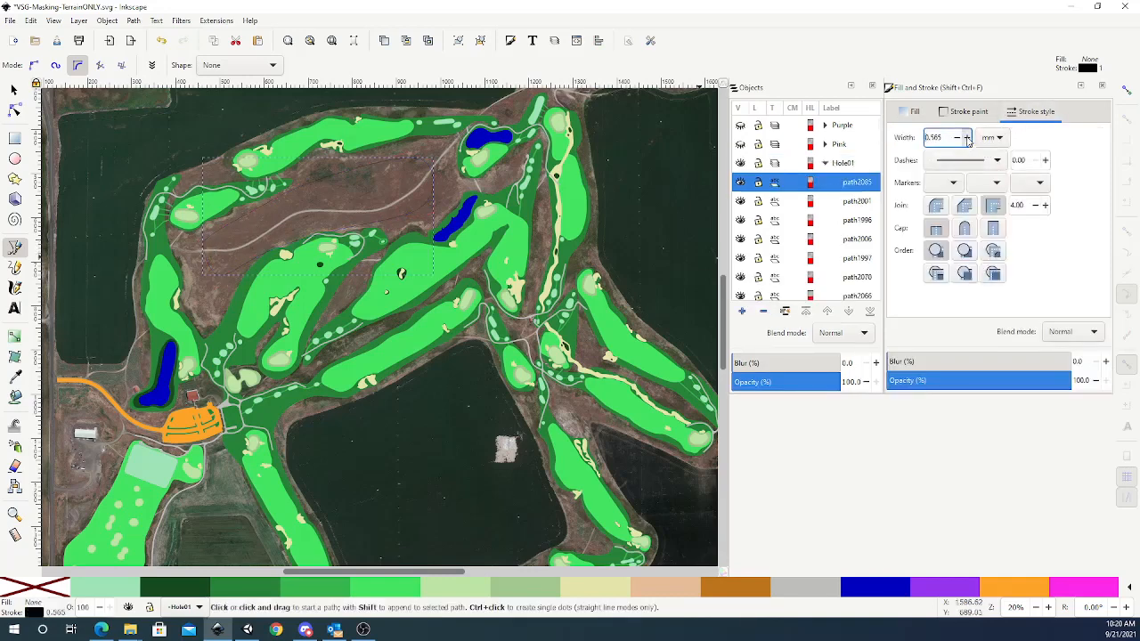
pyautogui.click(967, 139)
pyautogui.click(967, 139)
pyautogui.click(967, 139)
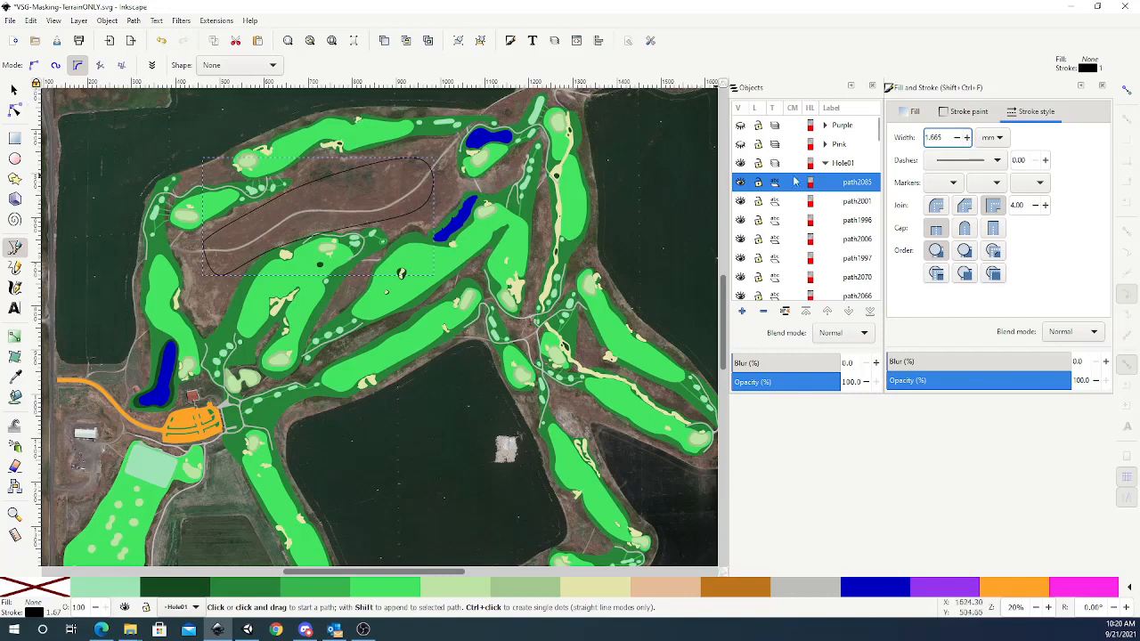
# Delete the closed rough-area outline south of the northernmost fairway from the Hole01 layer.
pyautogui.rightClick(850, 184)
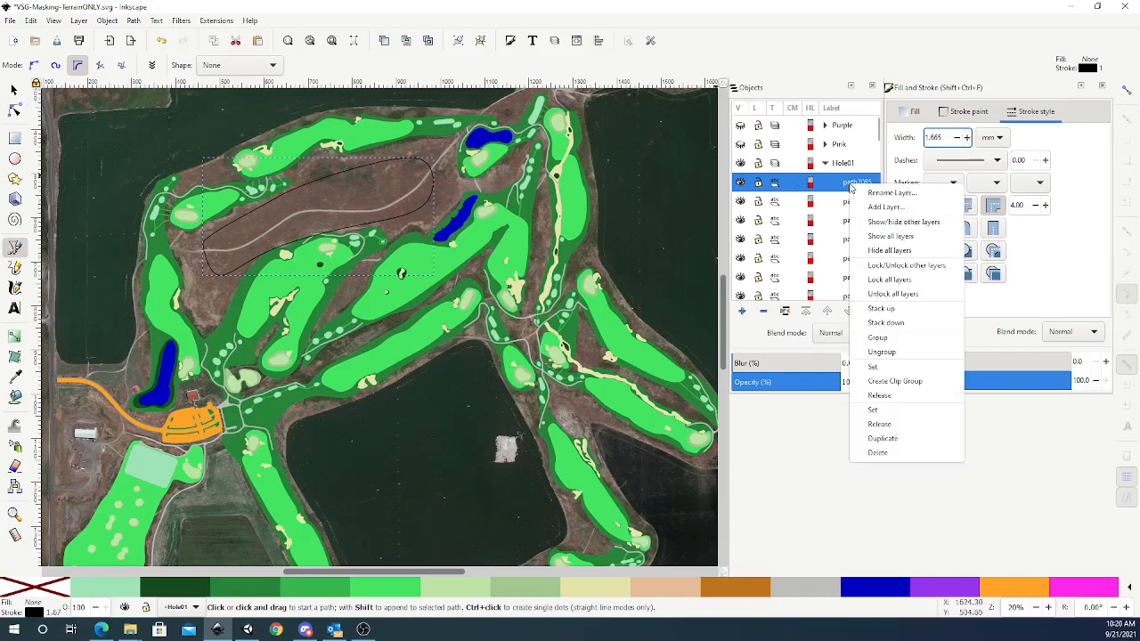
pyautogui.click(899, 453)
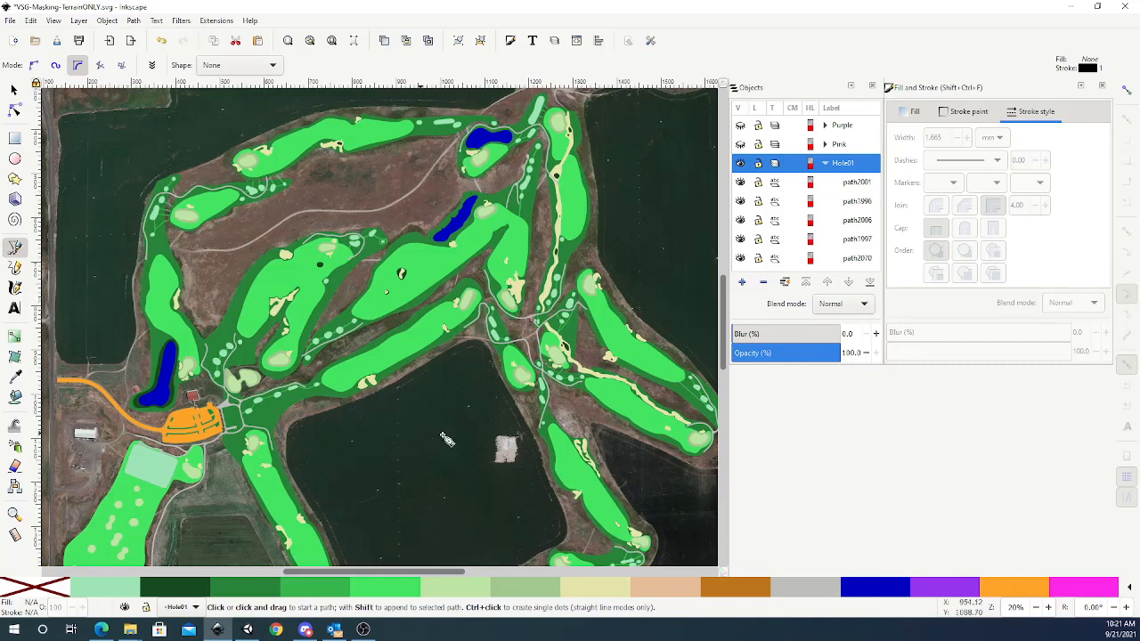
# Draw a closed four-point curved path inside the dark central field on the Hole01 layer and delete it again.
pyautogui.scroll(-2, 470, 415)
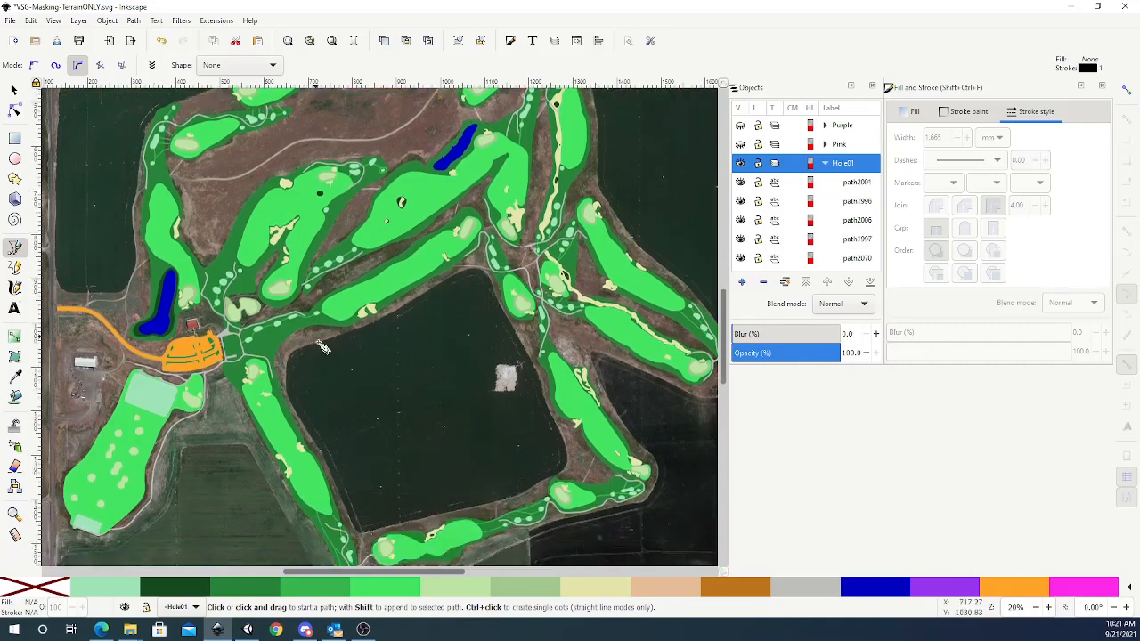
pyautogui.click(312, 350)
pyautogui.click(334, 452)
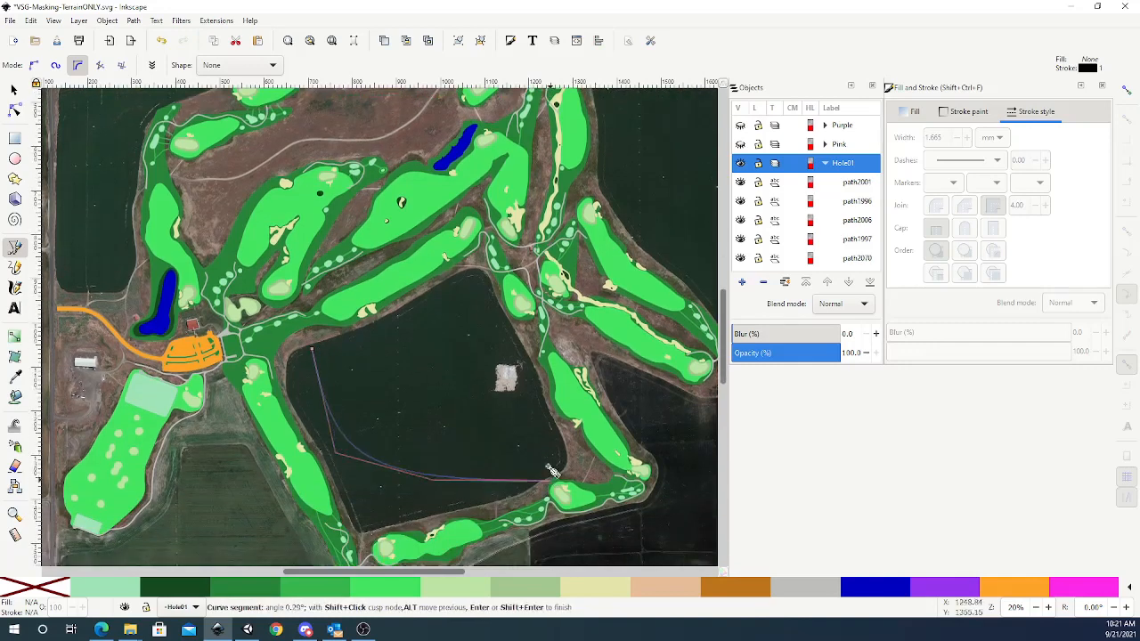
pyautogui.click(546, 481)
pyautogui.click(466, 301)
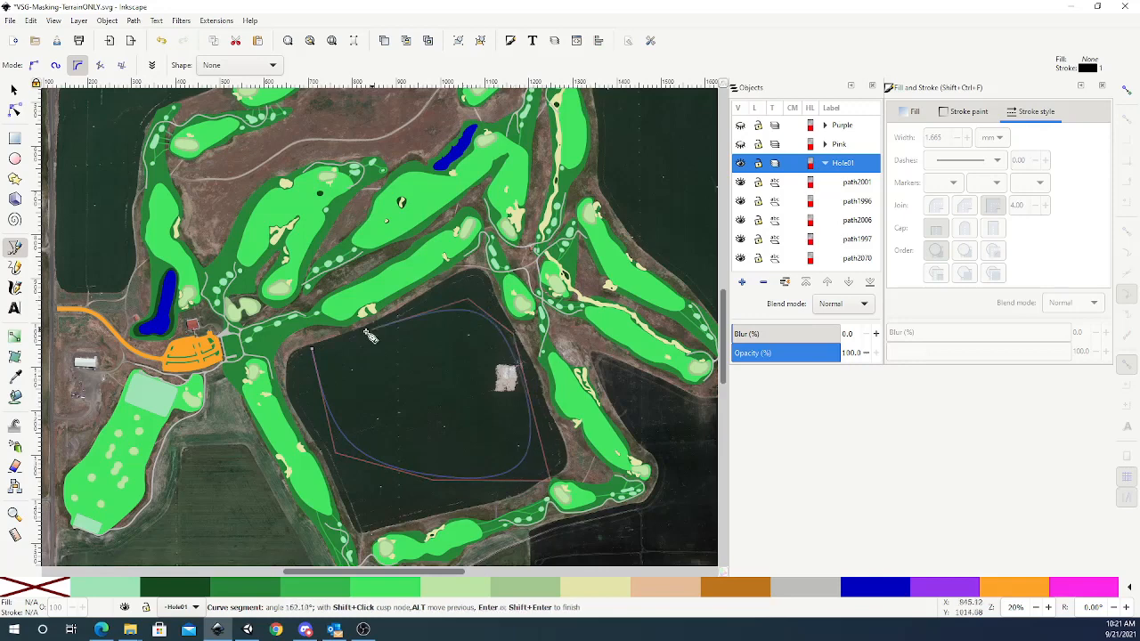
pyautogui.click(312, 349)
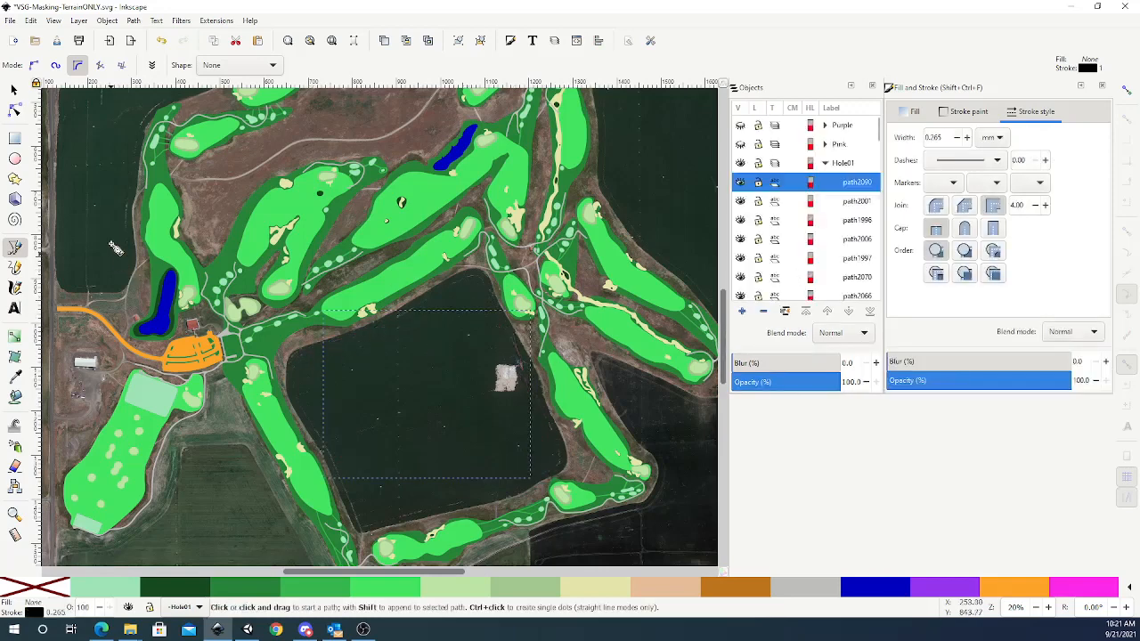
pyautogui.rightClick(851, 186)
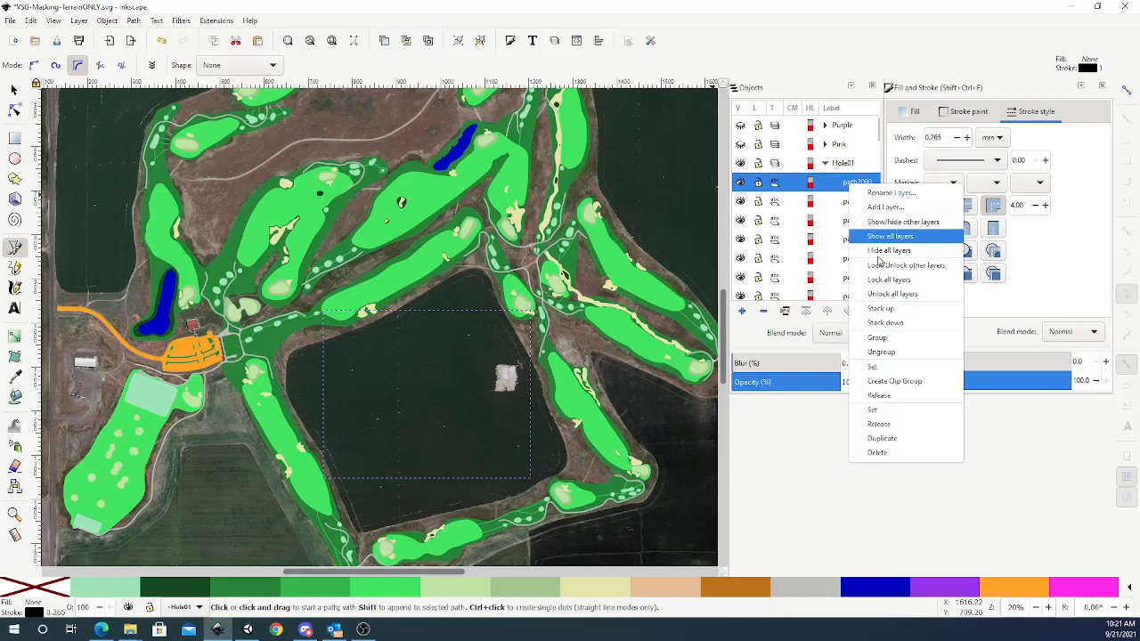
pyautogui.click(877, 452)
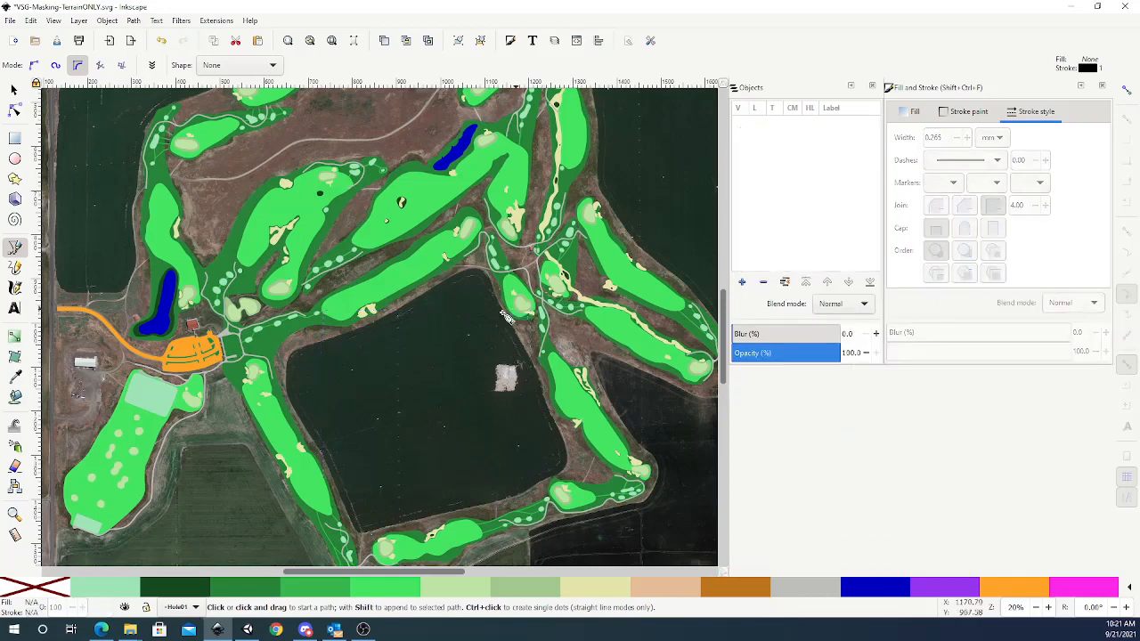
# Survey the course map from the southern fields to the northern road, examining the ground around and between the holes.
pyautogui.scroll(-8, 414, 359)
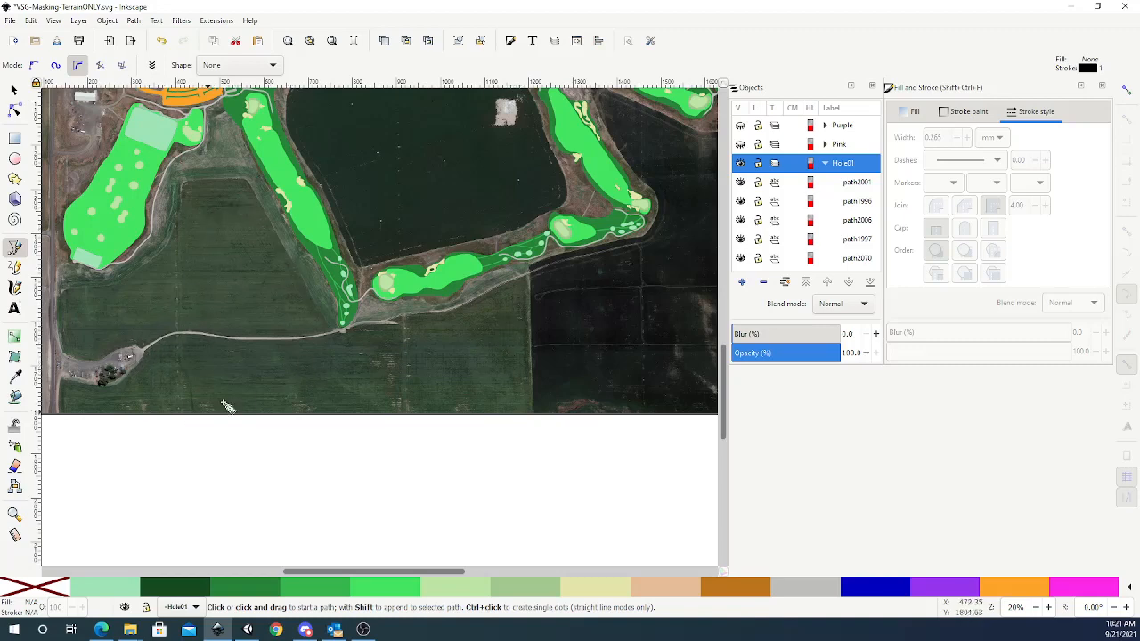
pyautogui.scroll(6, 403, 375)
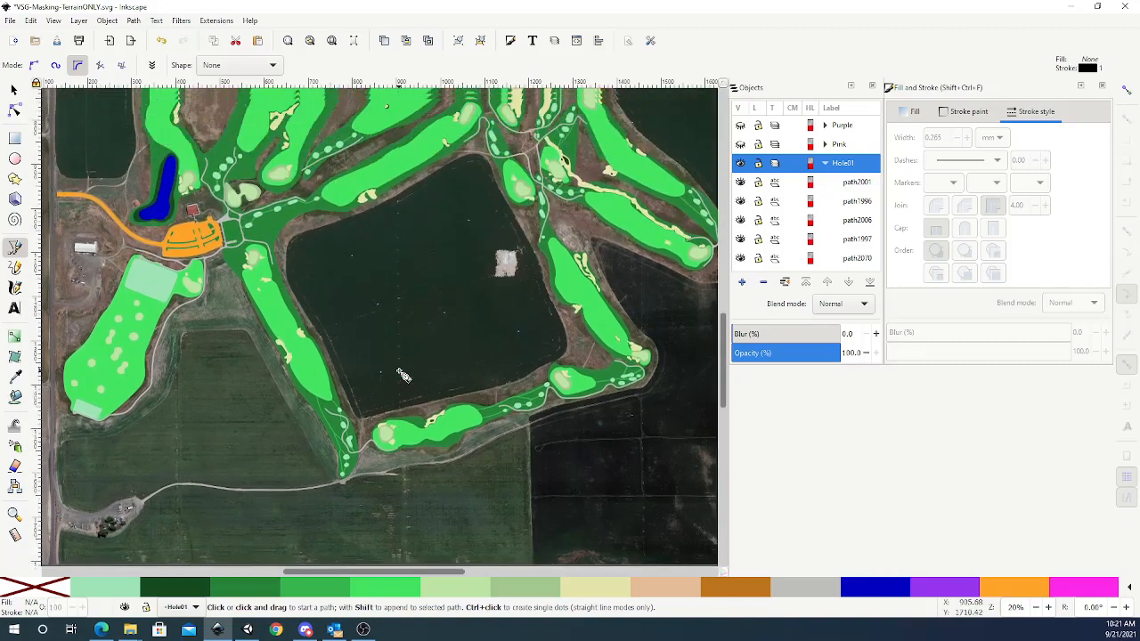
pyautogui.scroll(6, 403, 375)
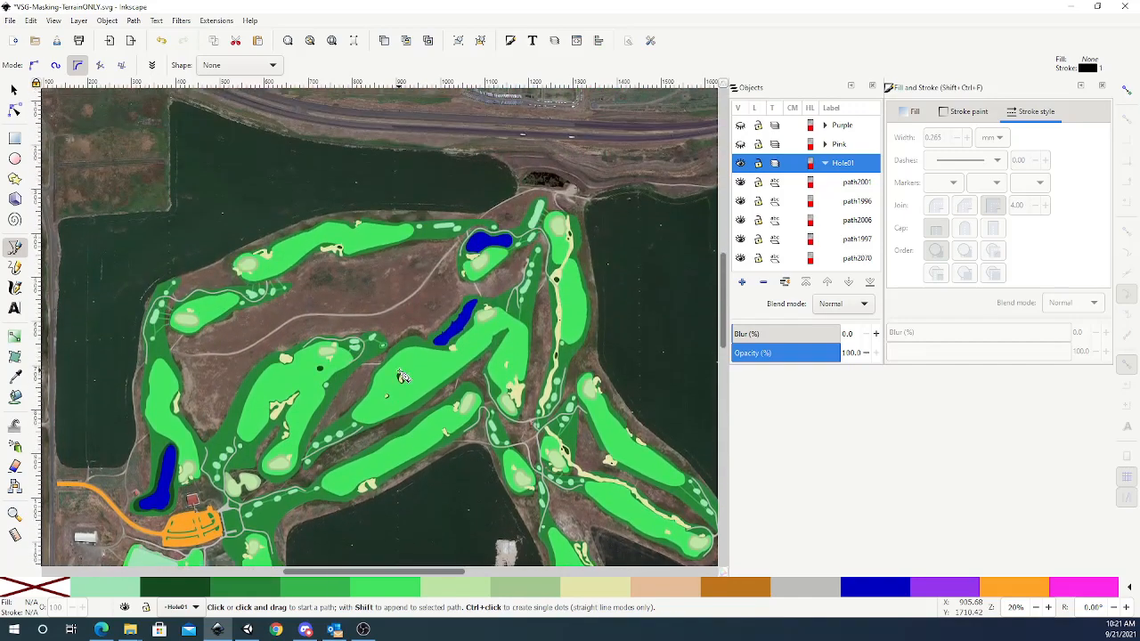
pyautogui.scroll(-3, 402, 375)
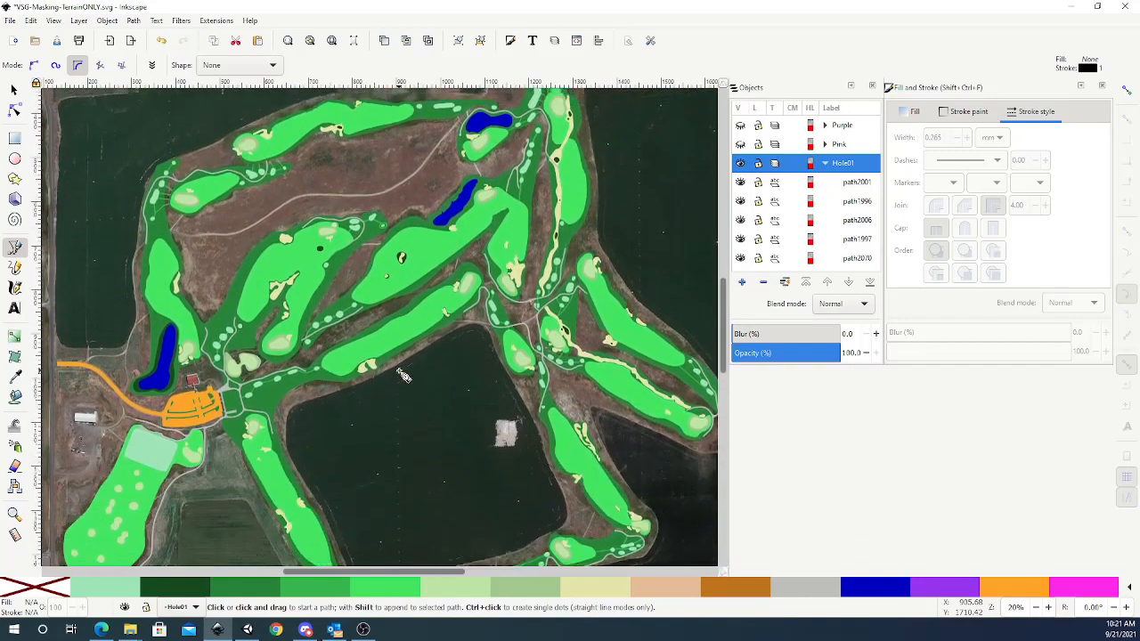
pyautogui.scroll(2, 406, 377)
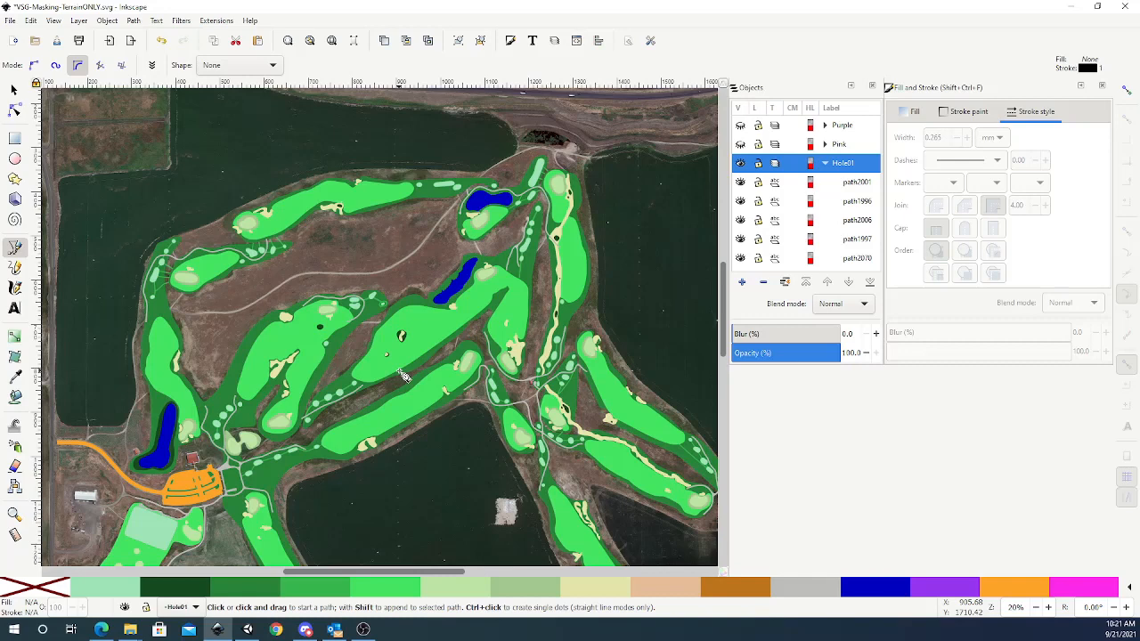
pyautogui.scroll(-3, 403, 375)
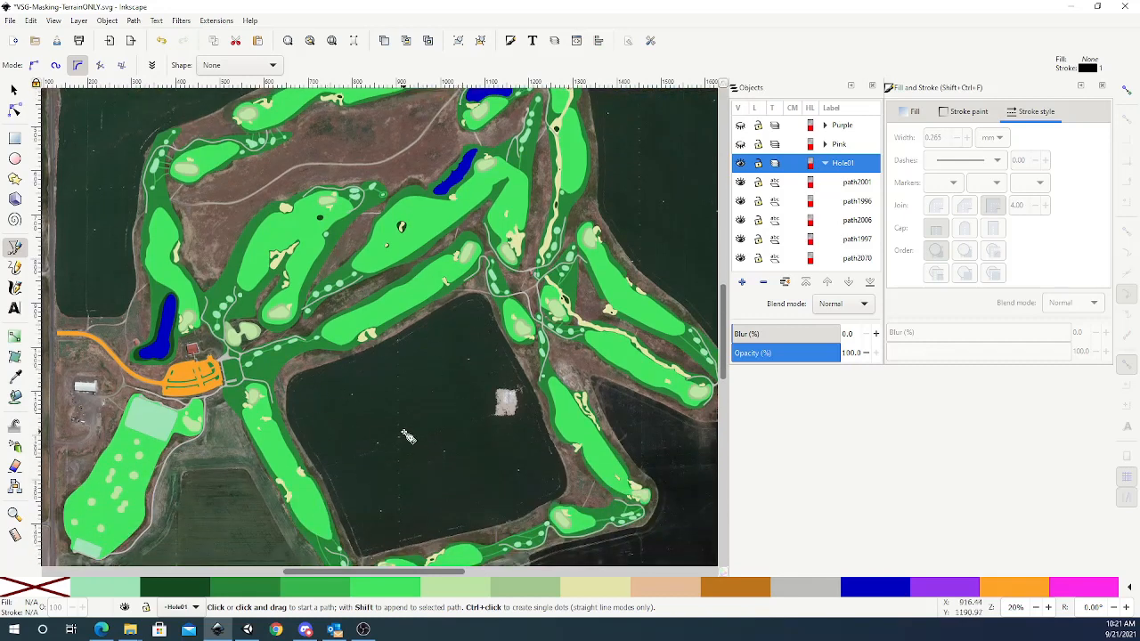
pyautogui.scroll(-3, 408, 436)
pyautogui.scroll(1, 408, 436)
pyautogui.scroll(3, 408, 437)
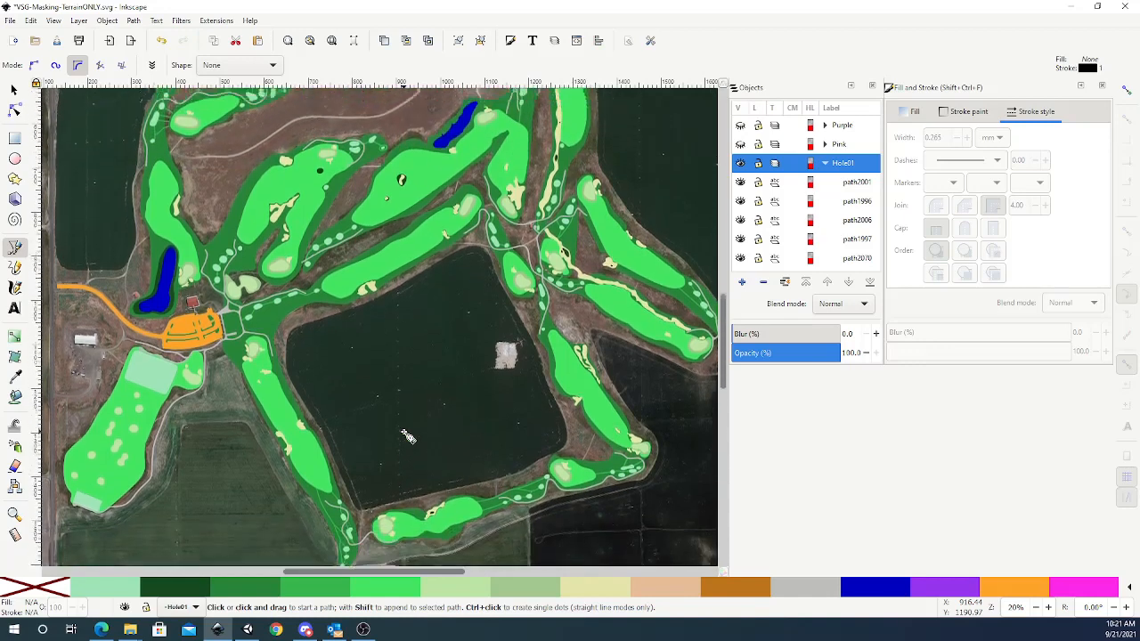
pyautogui.keyDown('ctrl'); pyautogui.scroll(-1, 407, 436); pyautogui.keyUp('ctrl')
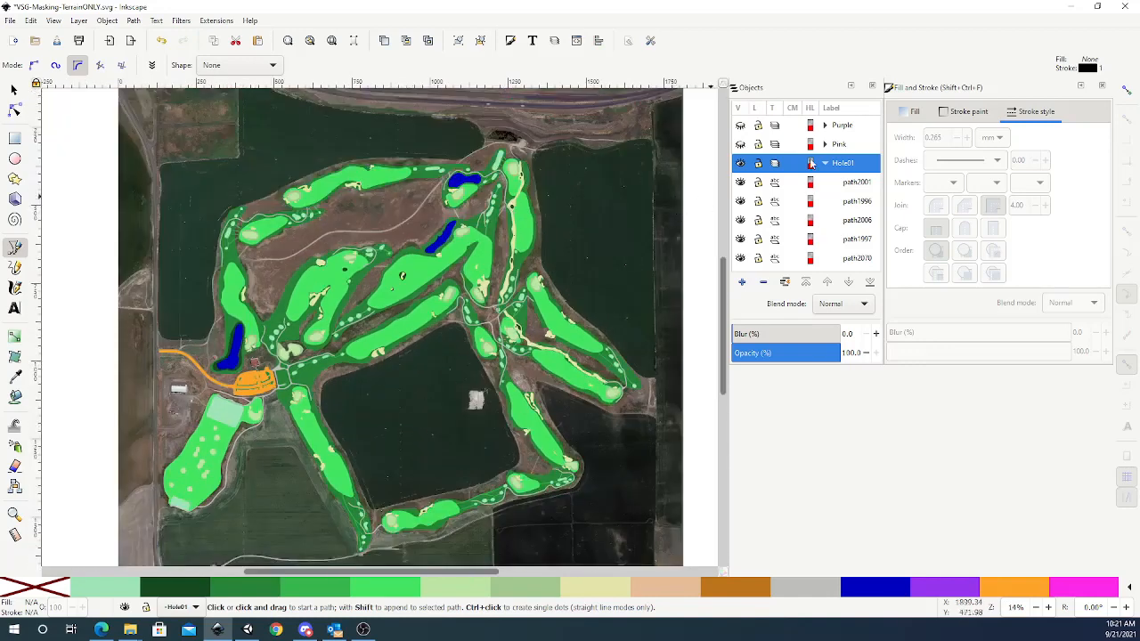
# Make the Pink and Purple layers visible over the course map.
pyautogui.click(740, 145)
pyautogui.click(740, 127)
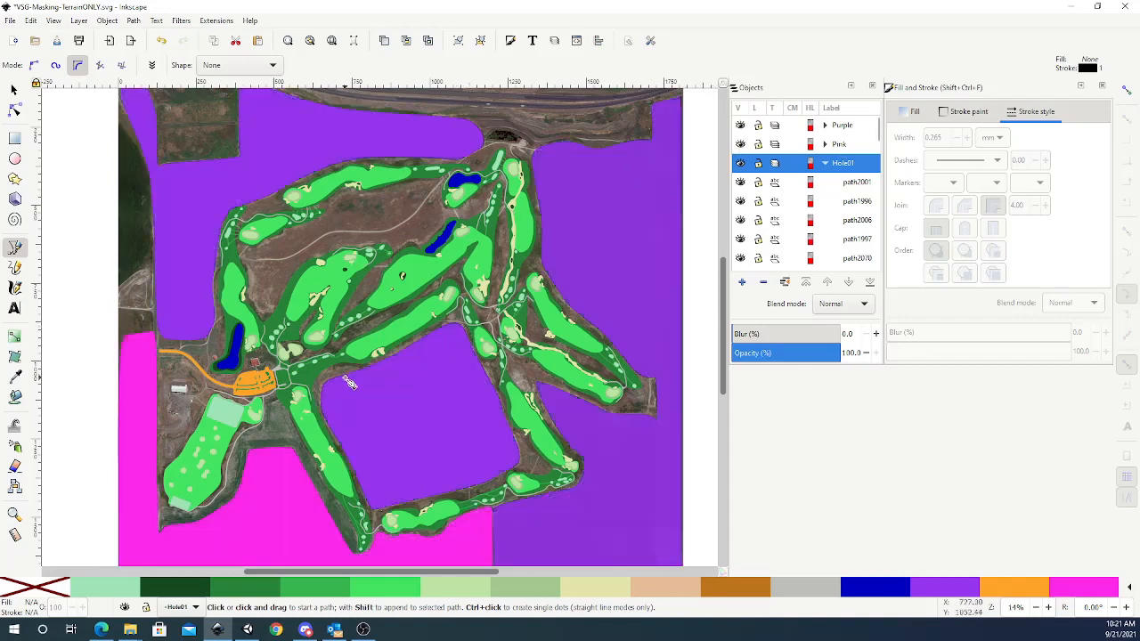
pyautogui.scroll(-2, 350, 383)
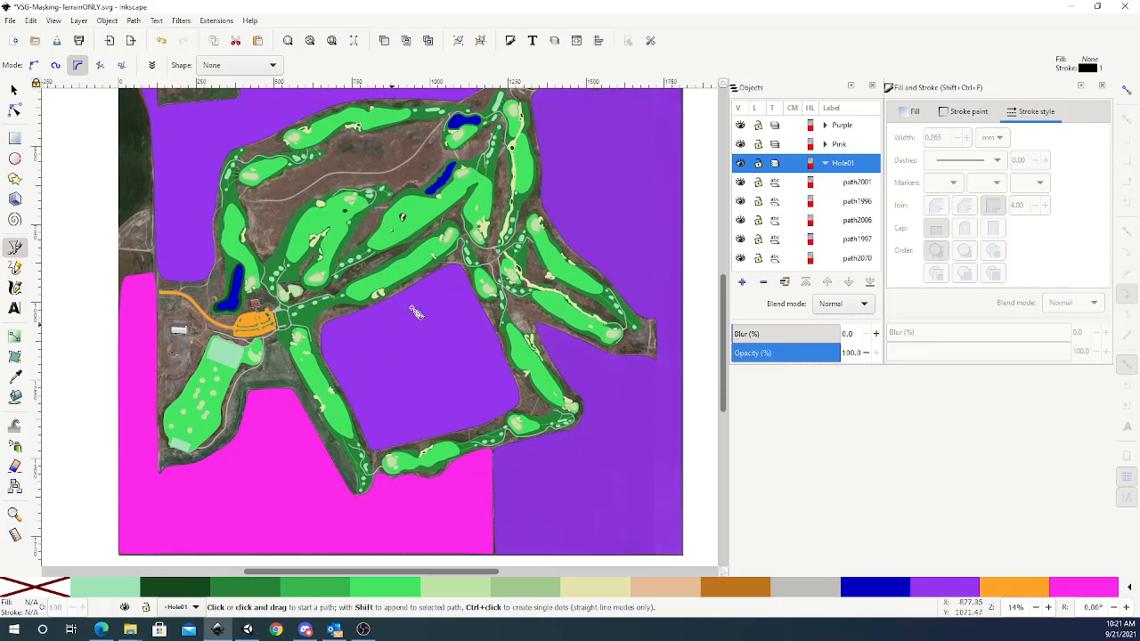
# Hide the Purple and Pink layers to compare the masked fields with the satellite image beneath.
pyautogui.click(740, 126)
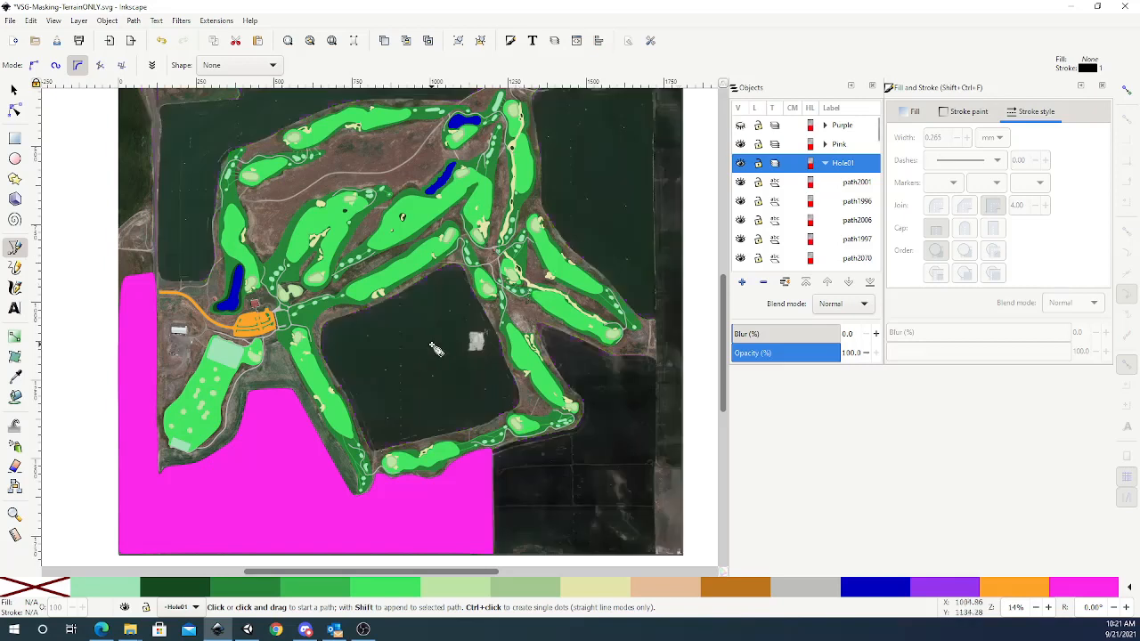
pyautogui.keyDown('ctrl'); pyautogui.scroll(2, 436, 350); pyautogui.keyUp('ctrl')
pyautogui.keyDown('ctrl'); pyautogui.scroll(1, 436, 350); pyautogui.keyUp('ctrl')
pyautogui.keyDown('ctrl'); pyautogui.scroll(-2, 437, 347); pyautogui.keyUp('ctrl')
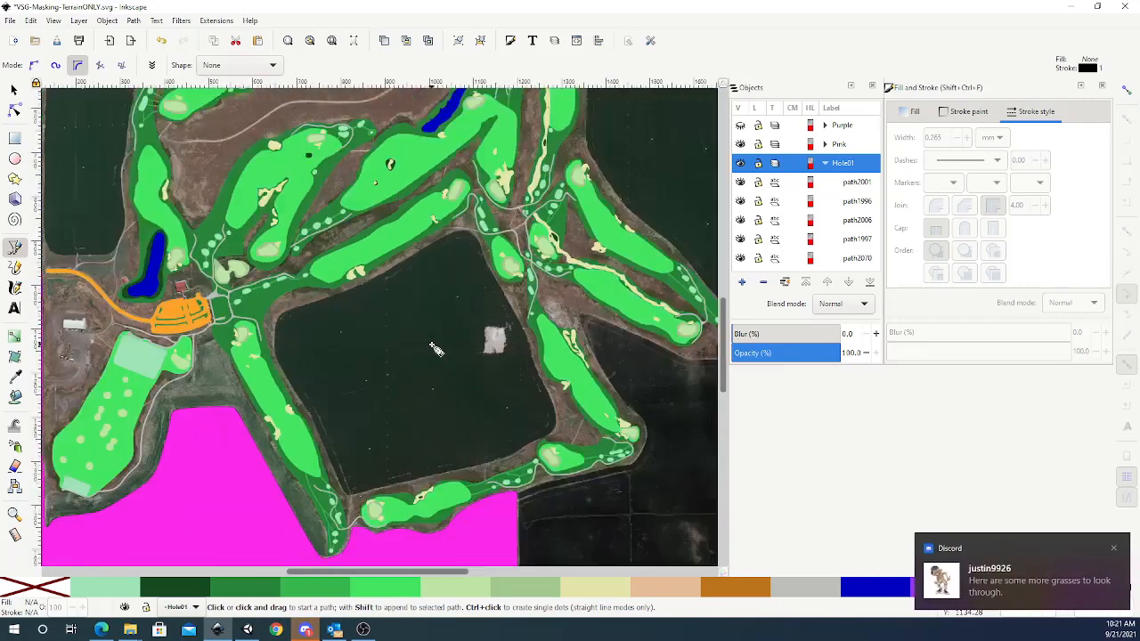
pyautogui.click(740, 143)
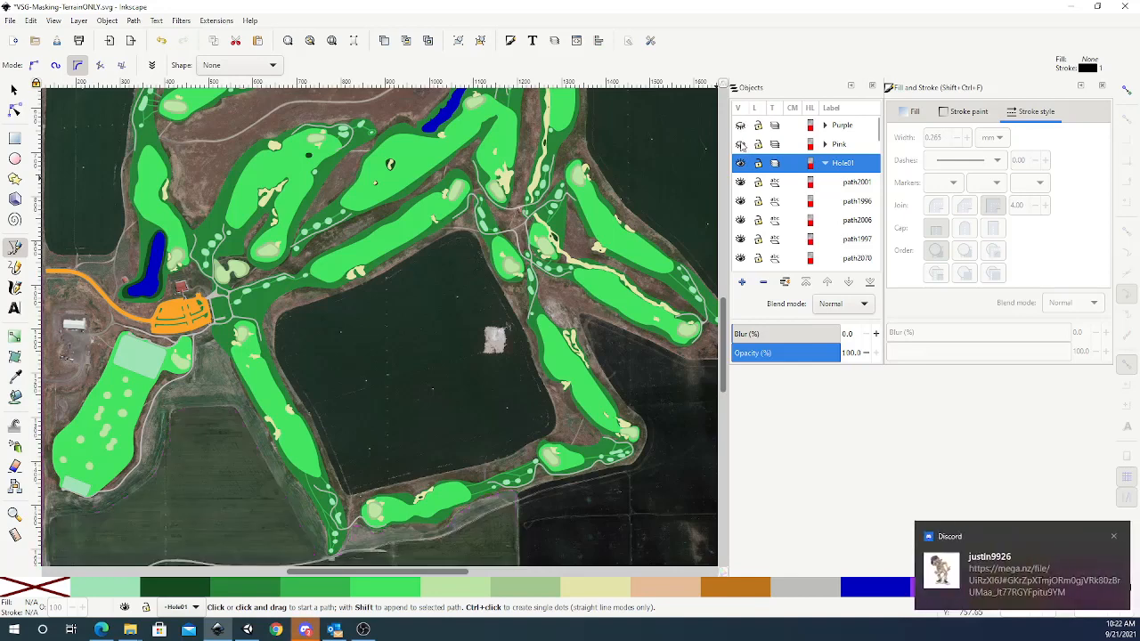
# Show the Pink layer again and examine which southern fields it covers compared with the rest of the course.
pyautogui.click(740, 144)
pyautogui.scroll(-1, 485, 351)
pyautogui.scroll(-5, 485, 351)
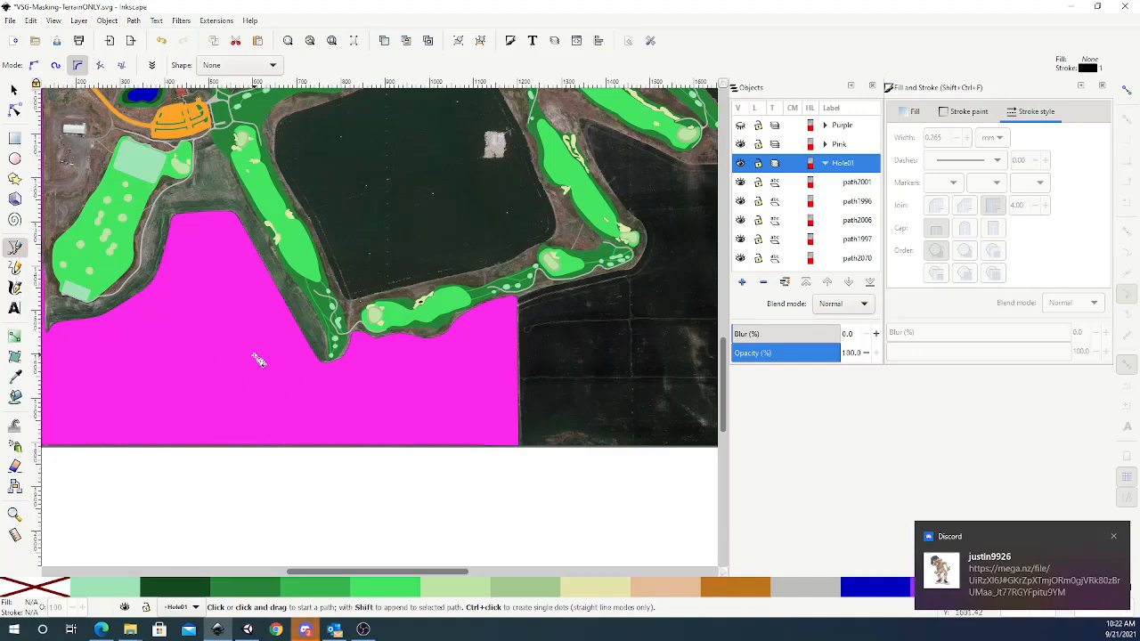
pyautogui.scroll(4, 265, 376)
pyautogui.scroll(6, 264, 376)
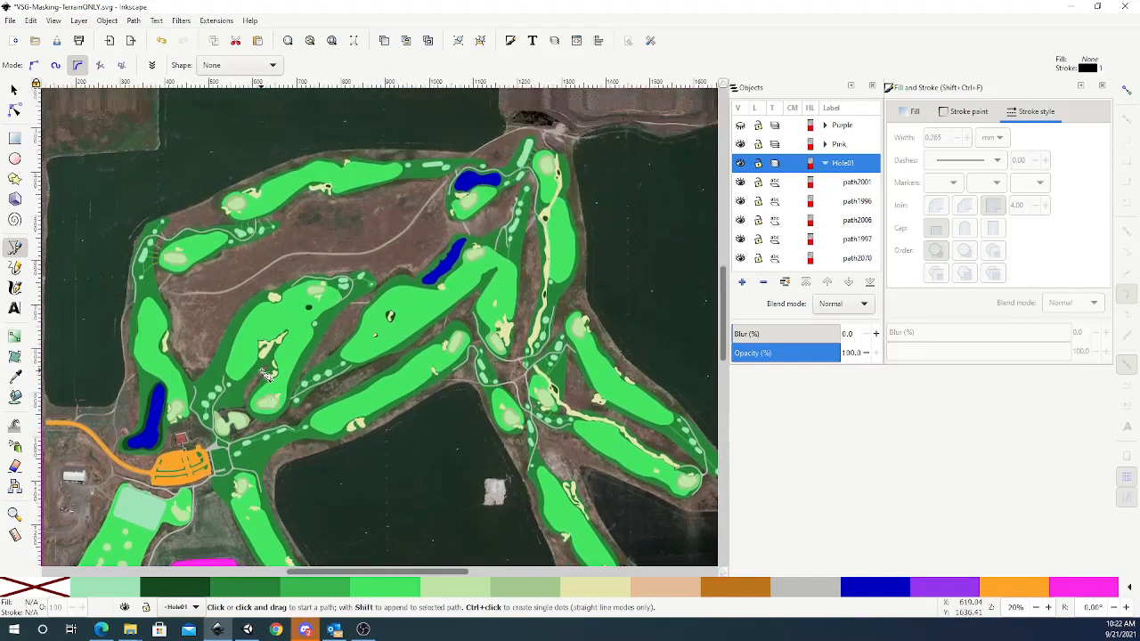
pyautogui.scroll(-12, 265, 376)
pyautogui.scroll(15, 265, 376)
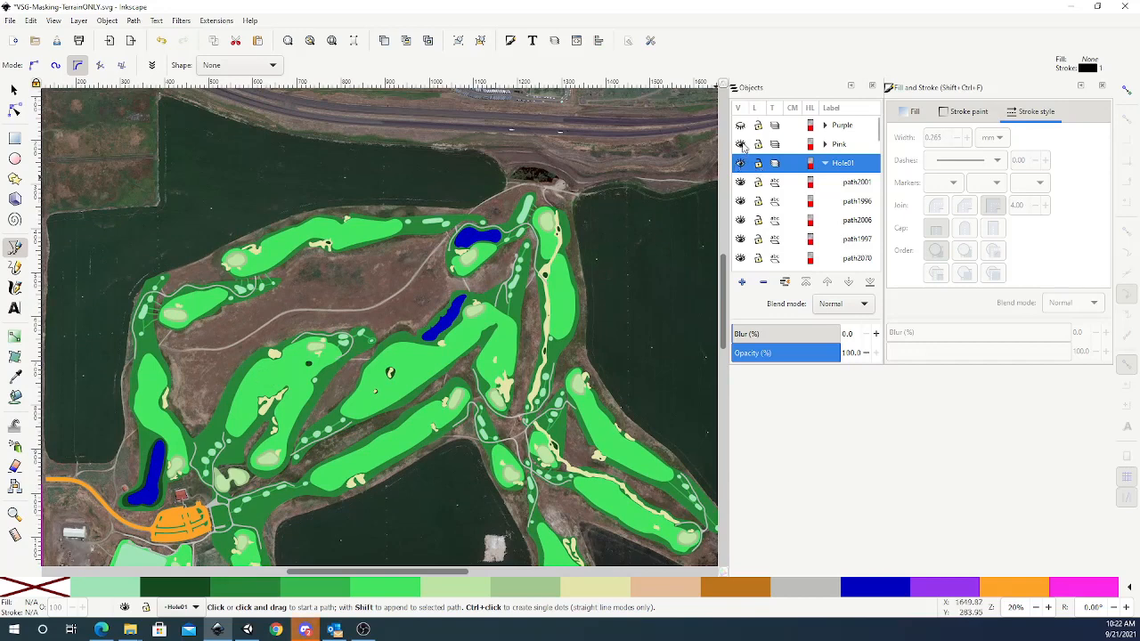
# Show the Purple layer again and examine the purple and pink mask coverage across the whole course.
pyautogui.click(740, 126)
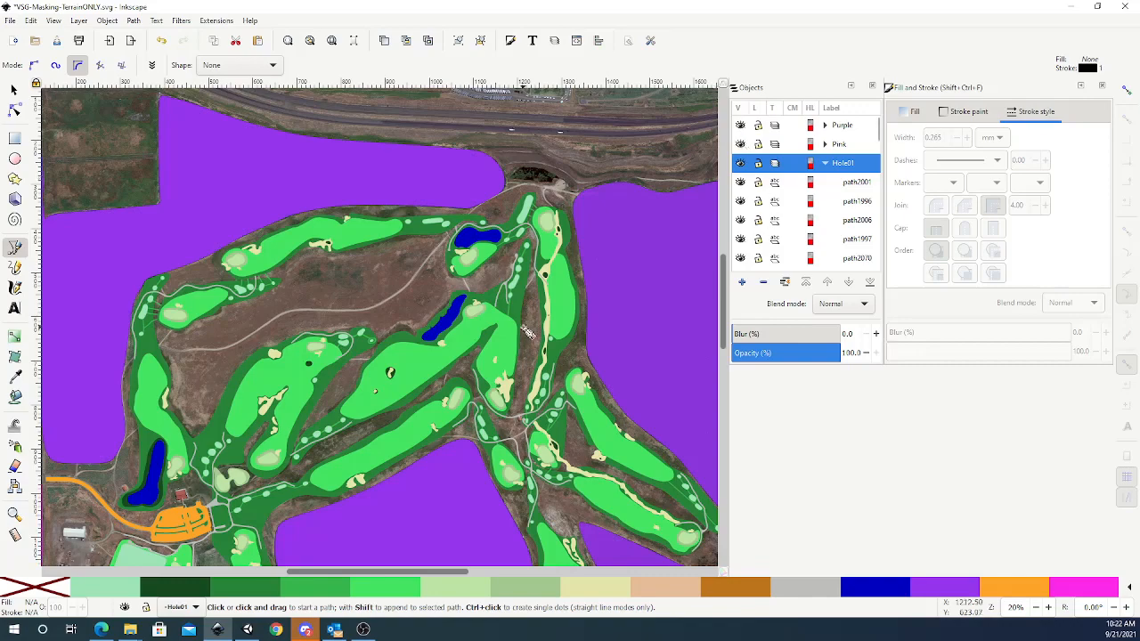
pyautogui.scroll(-8, 527, 332)
pyautogui.scroll(10, 528, 331)
pyautogui.scroll(1, 527, 331)
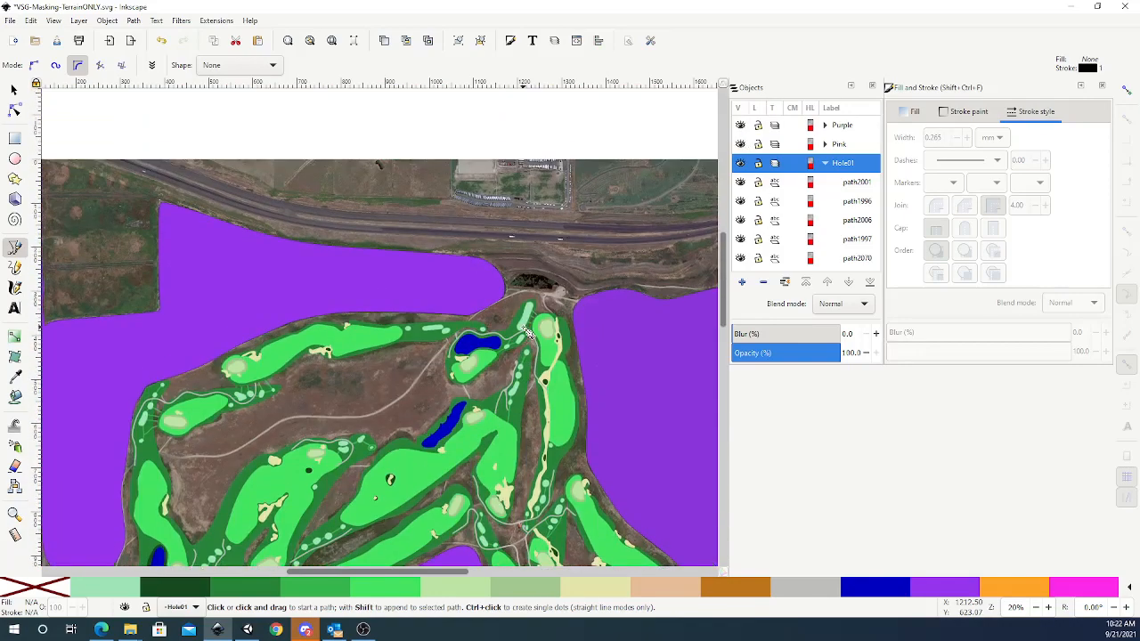
pyautogui.scroll(-9, 541, 287)
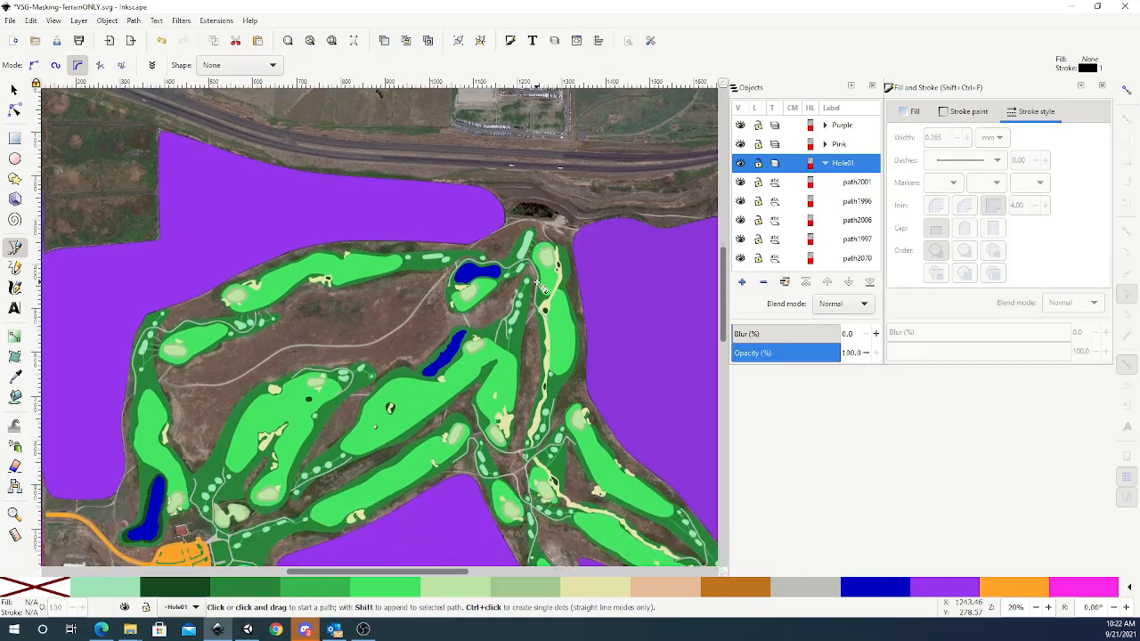
pyautogui.keyDown('ctrl'); pyautogui.scroll(-1, 543, 288); pyautogui.keyUp('ctrl')
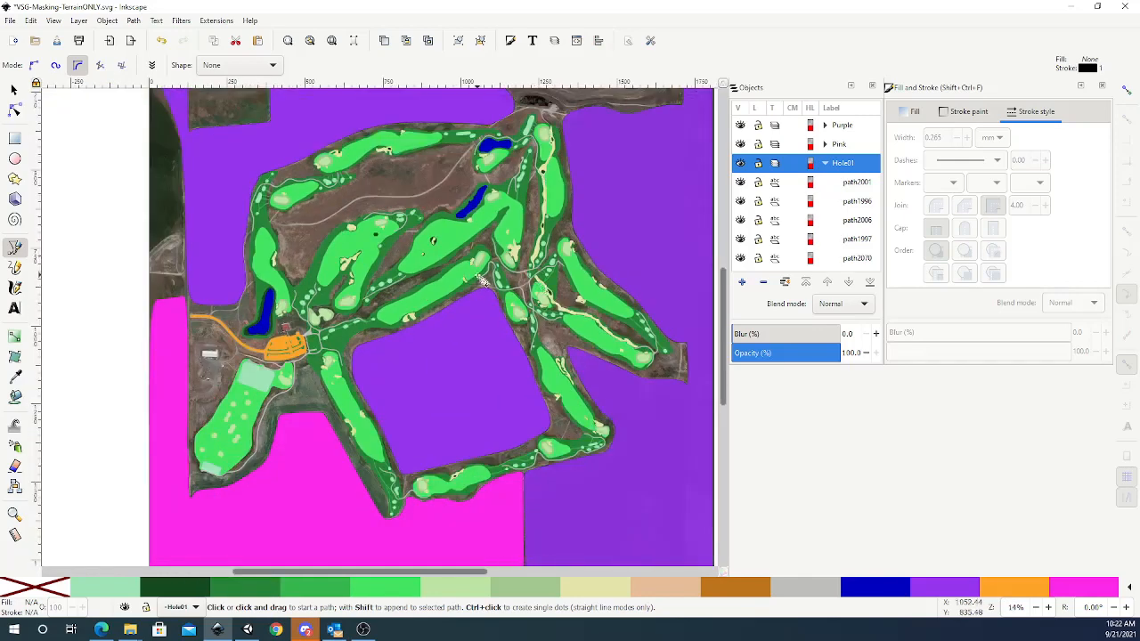
pyautogui.hscroll(1, 477, 274)
pyautogui.hscroll(-2, 477, 274)
pyautogui.scroll(3, 481, 280)
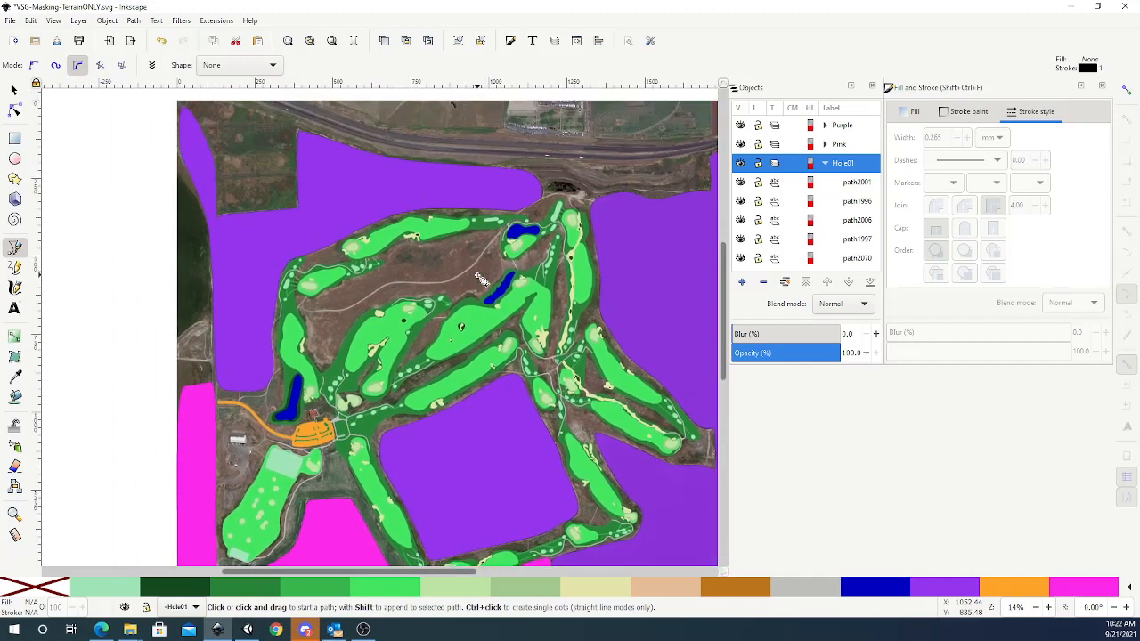
pyautogui.scroll(2, 481, 281)
pyautogui.scroll(-6, 481, 280)
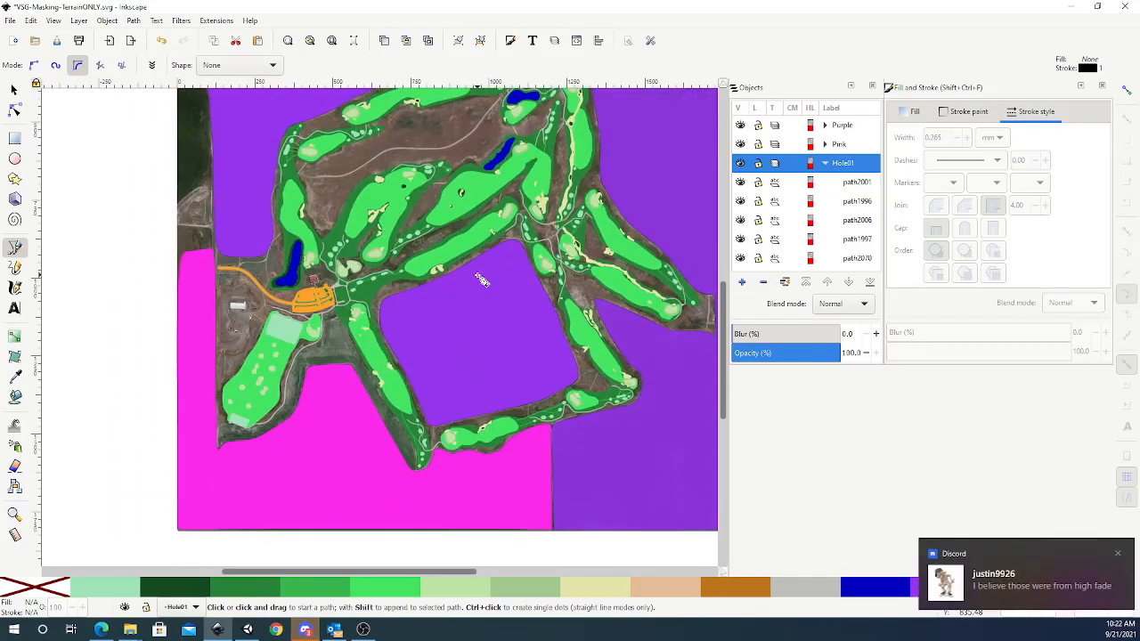
pyautogui.scroll(1, 481, 281)
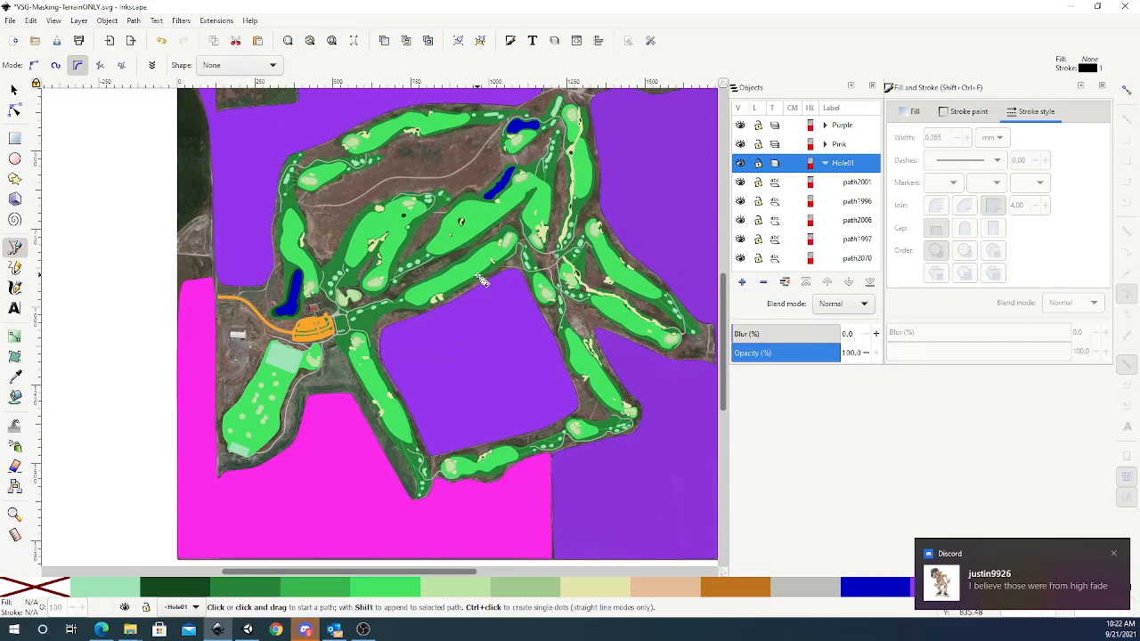
# Open the PNG image export settings for the masked course map.
pyautogui.click(1112, 555)
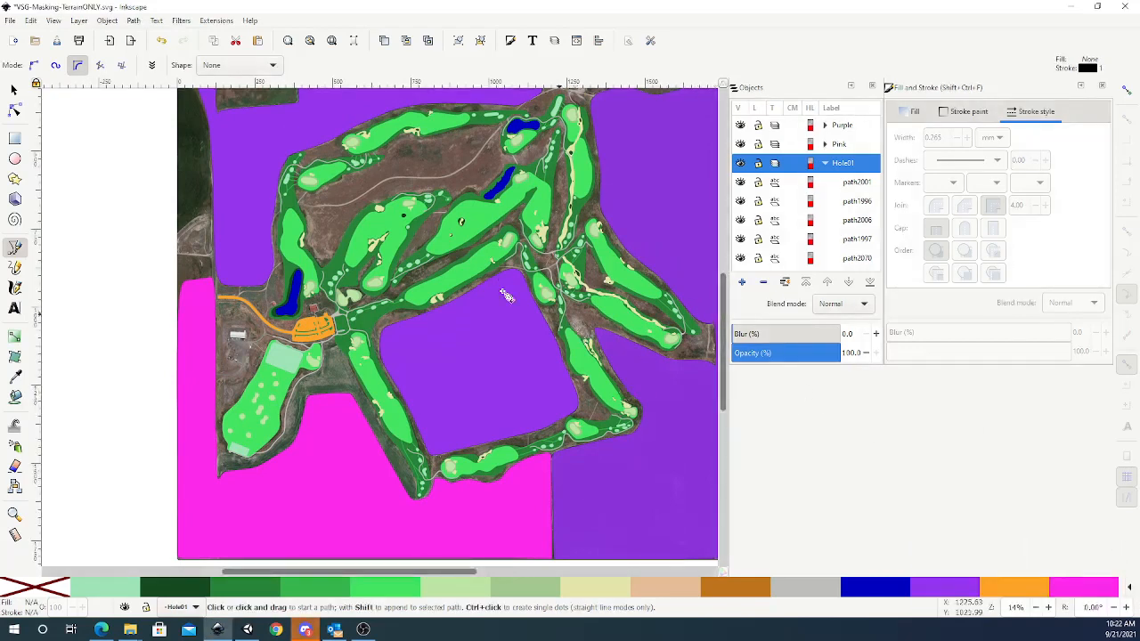
pyautogui.click(11, 20)
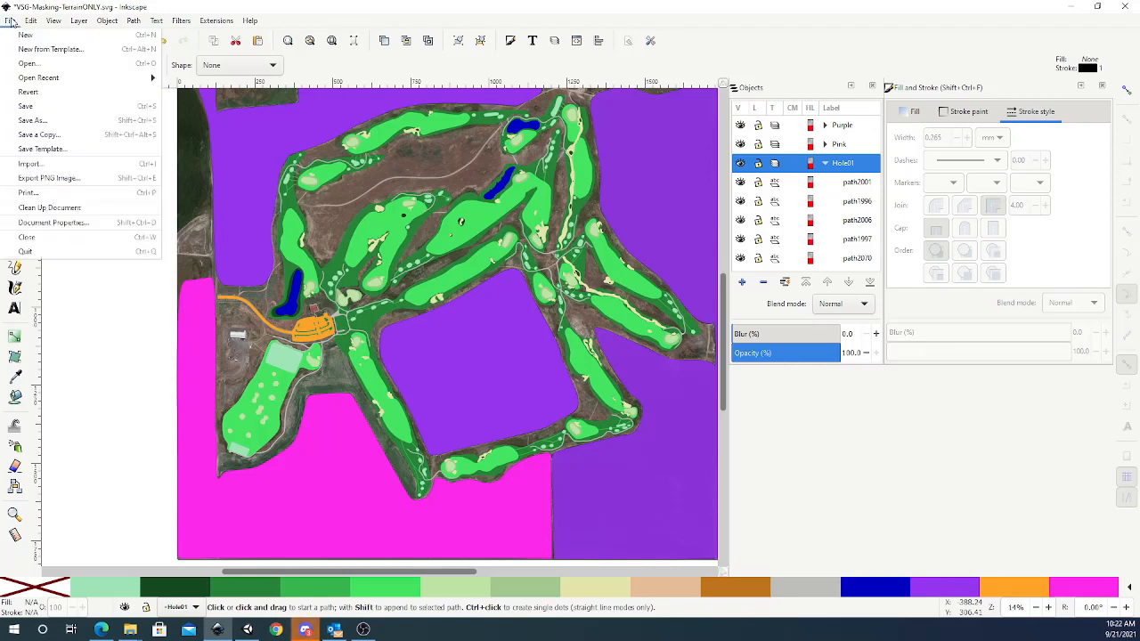
pyautogui.click(51, 179)
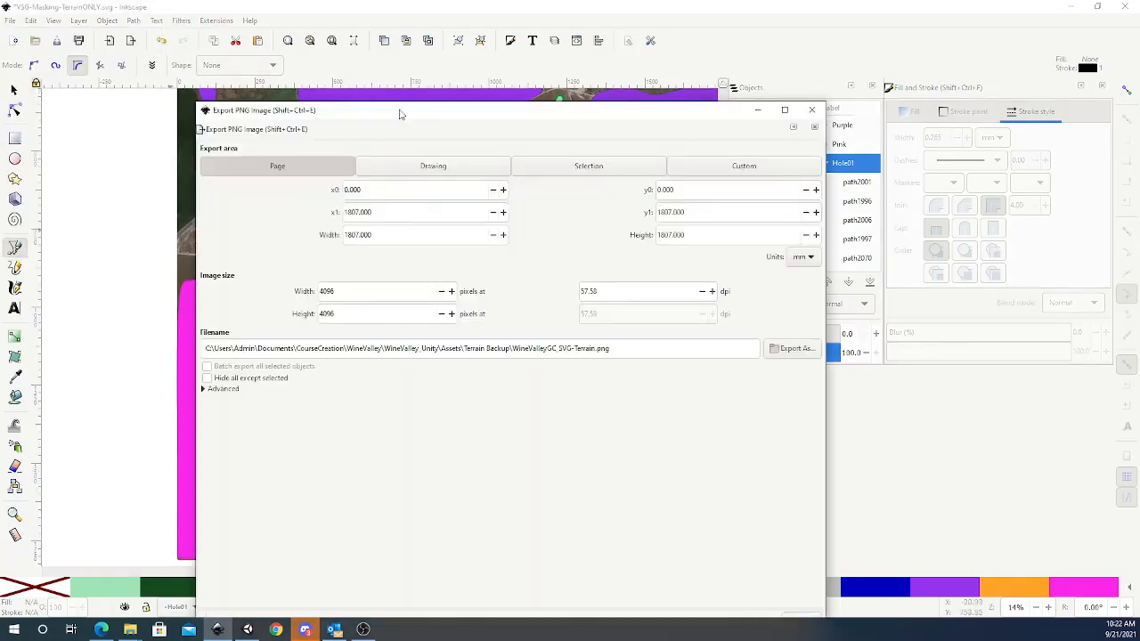
pyautogui.moveTo(400, 114); pyautogui.dragTo(350, 52)
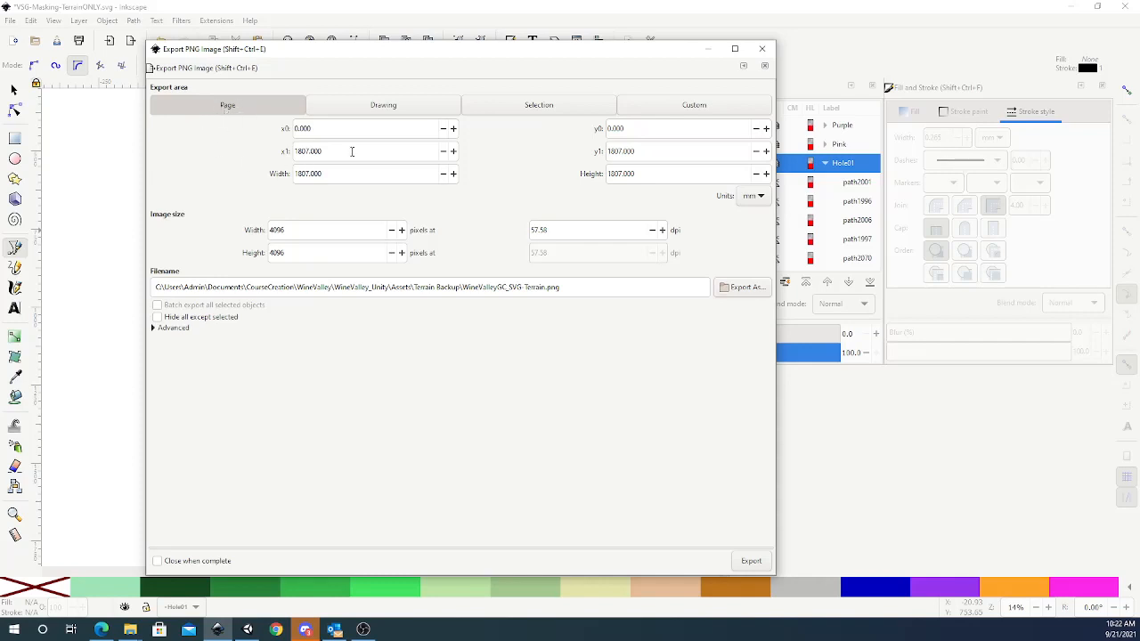
# Check the x1, y1, width and height values of the page export area.
pyautogui.click(346, 151)
pyautogui.click(339, 174)
pyautogui.click(641, 151)
pyautogui.click(651, 171)
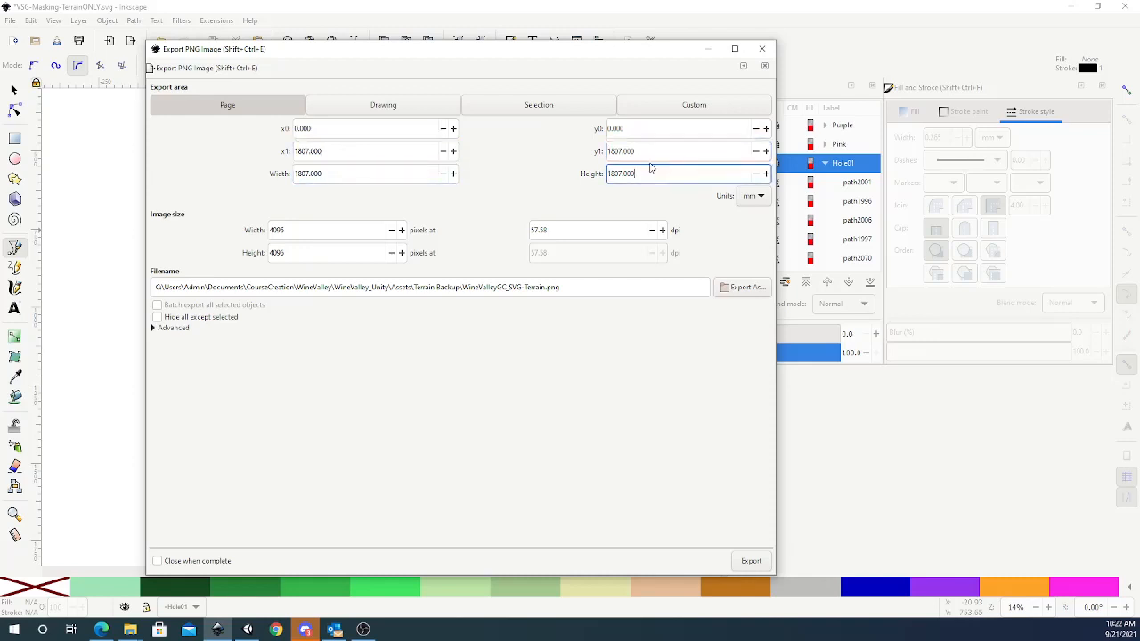
pyautogui.click(377, 173)
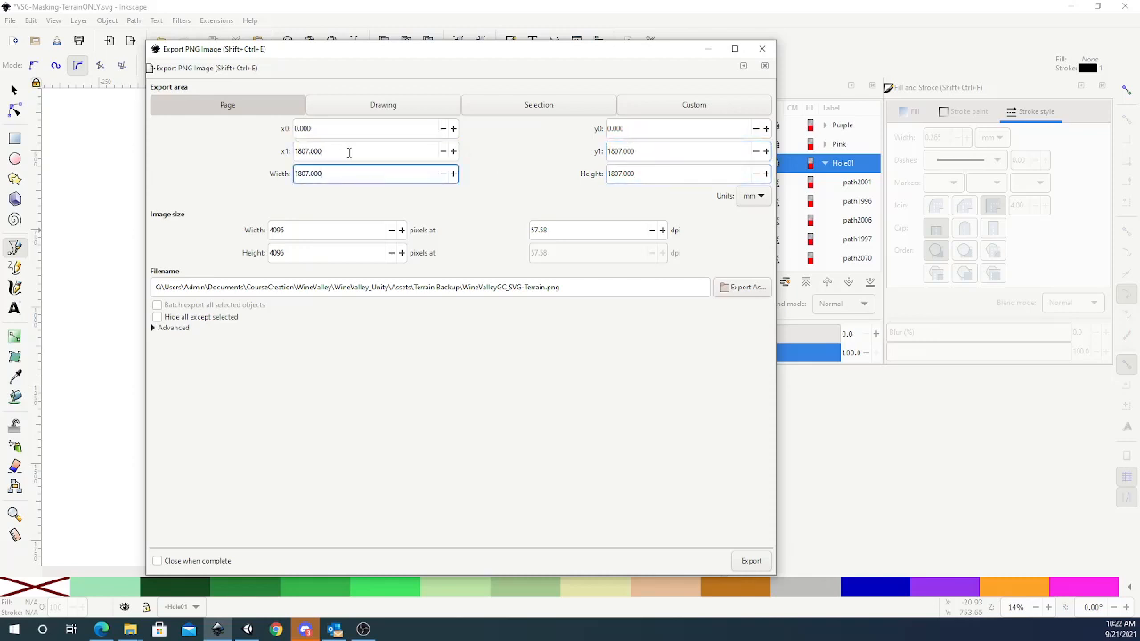
pyautogui.click(348, 152)
pyautogui.click(353, 176)
# Switch to Unity and read the terrain width and length in README_BASE inside the Terrain Backup folder.
pyautogui.click(248, 629)
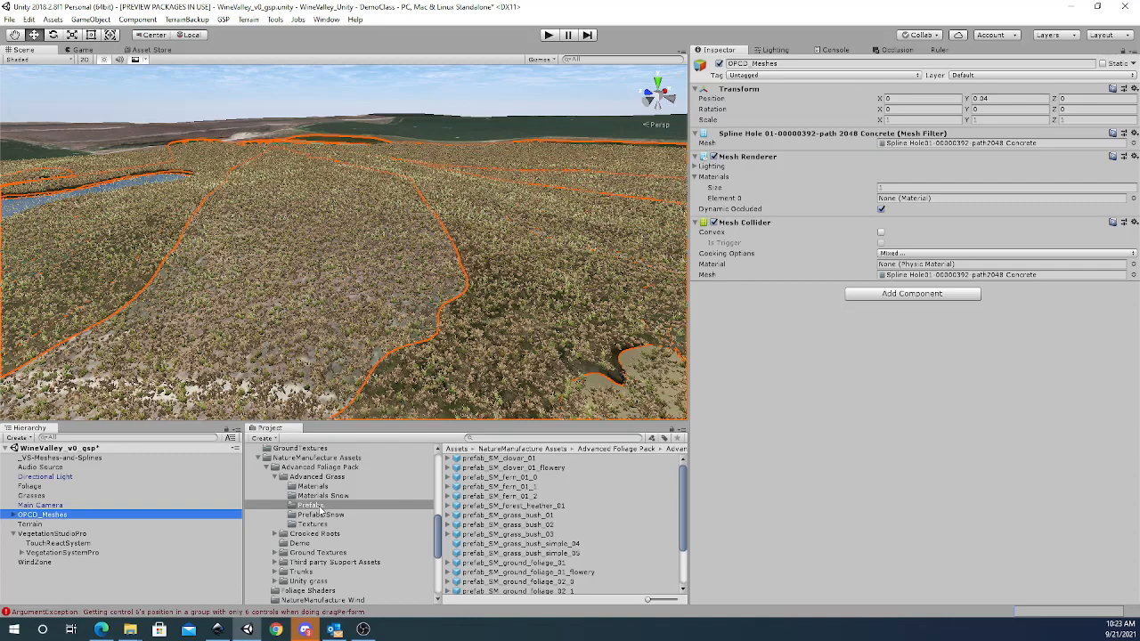
pyautogui.scroll(-5, 365, 561)
pyautogui.click(307, 579)
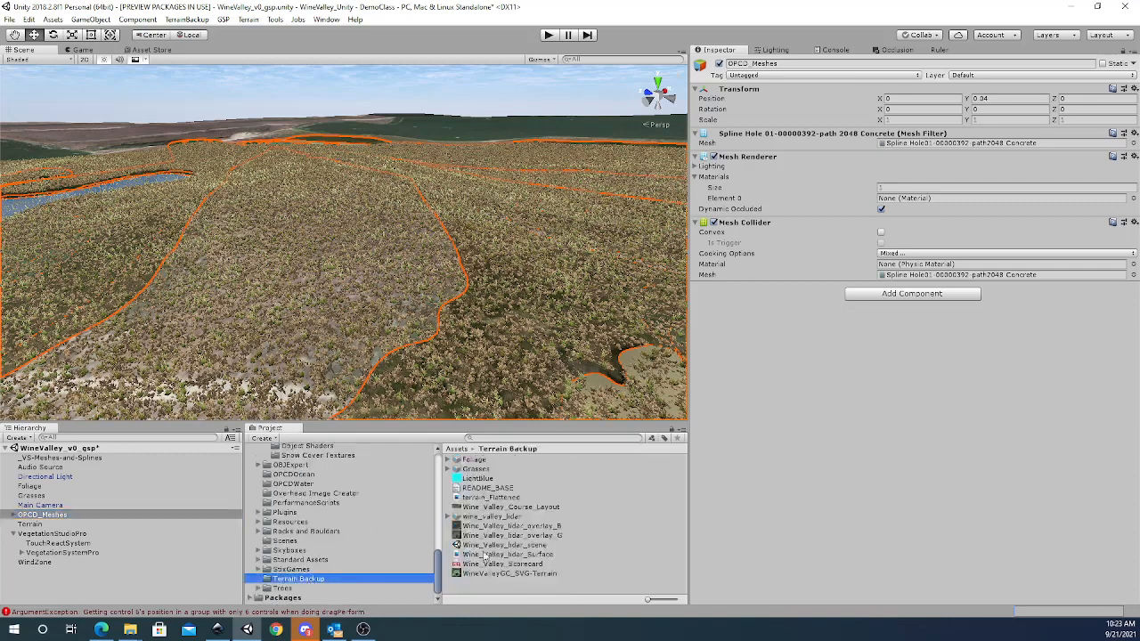
pyautogui.click(484, 488)
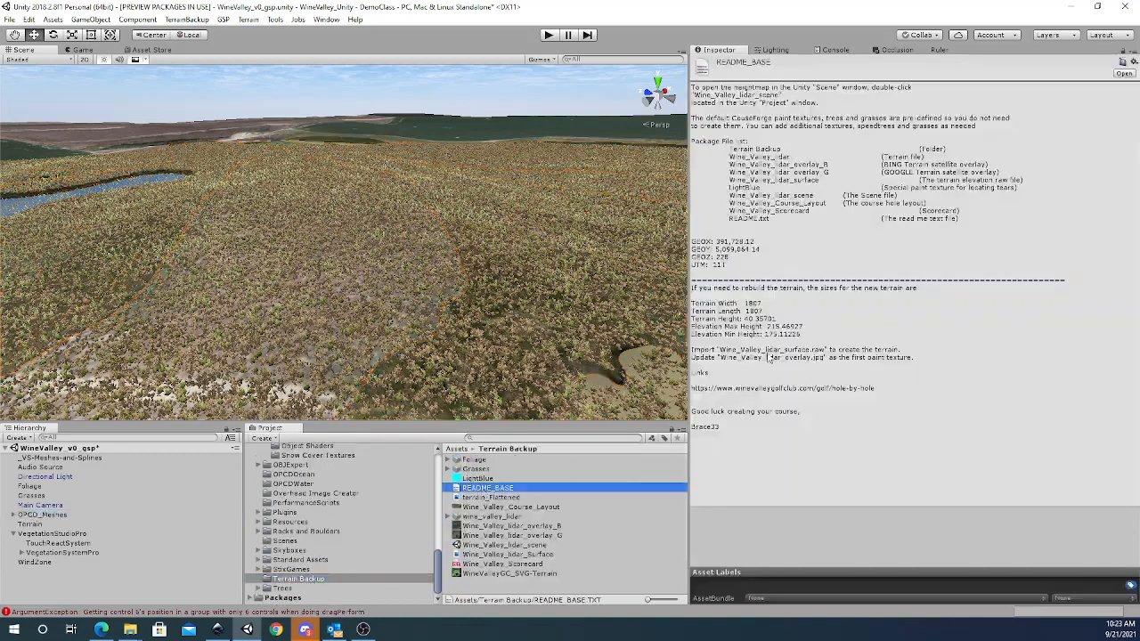
pyautogui.click(761, 304)
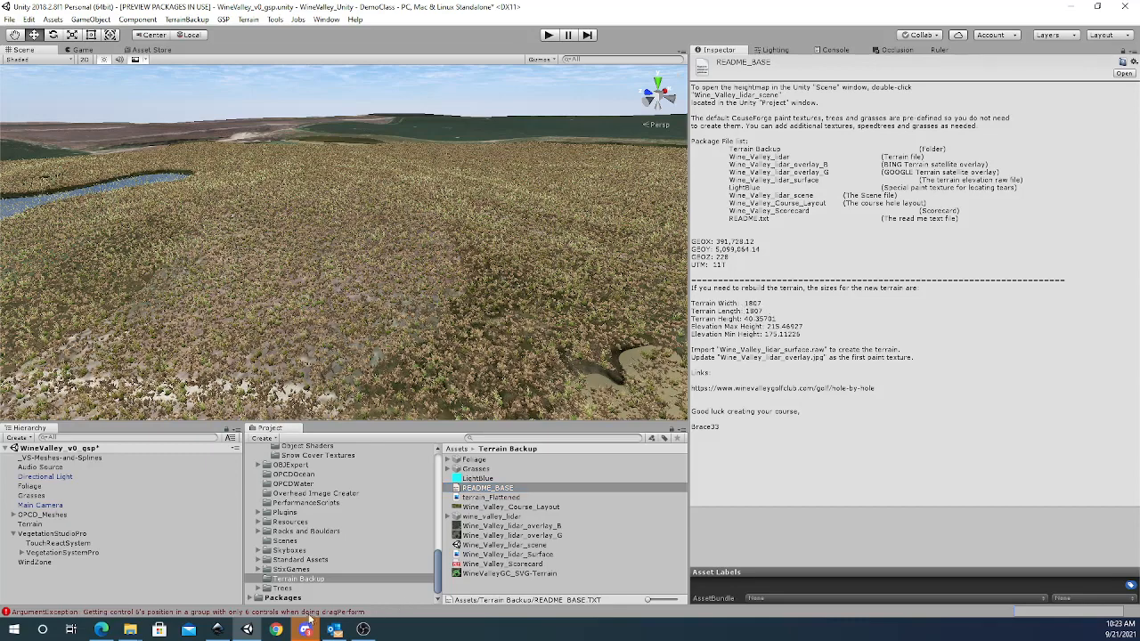
# Switch back to Inkscape and choose the Assets folder of the WineValley_Unity - DemoClass project as the export location.
pyautogui.click(223, 632)
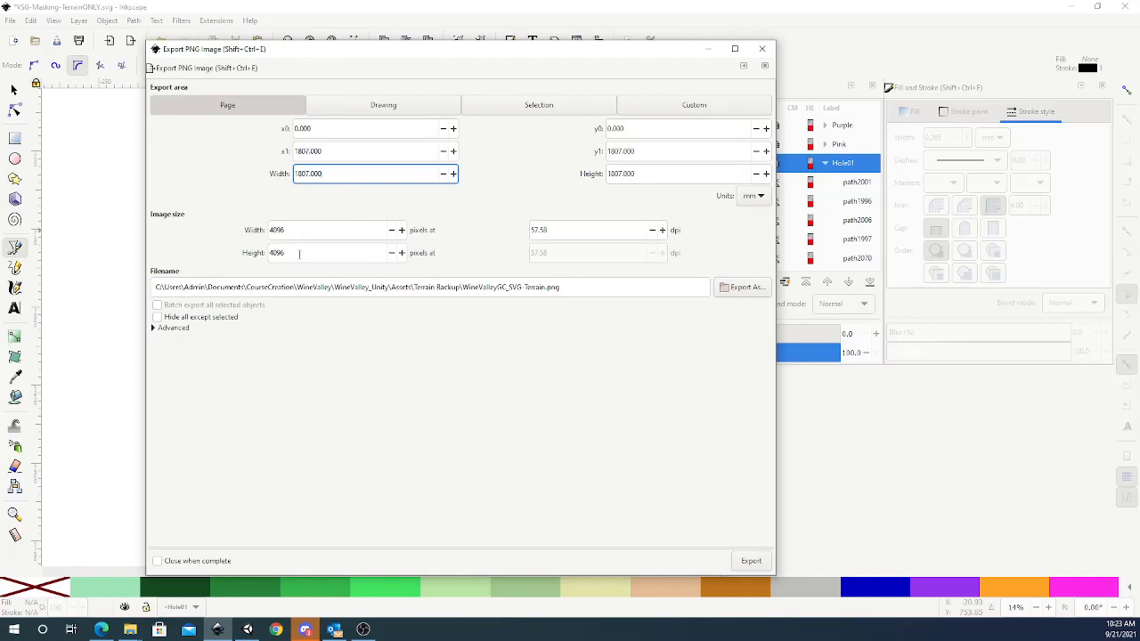
pyautogui.click(738, 286)
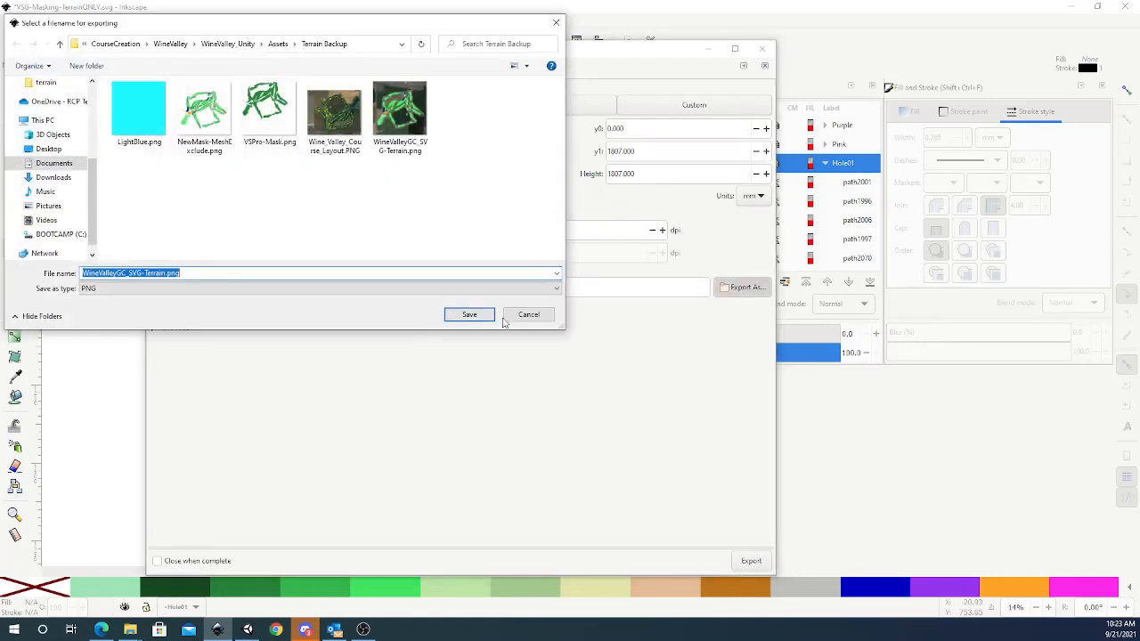
pyautogui.click(53, 163)
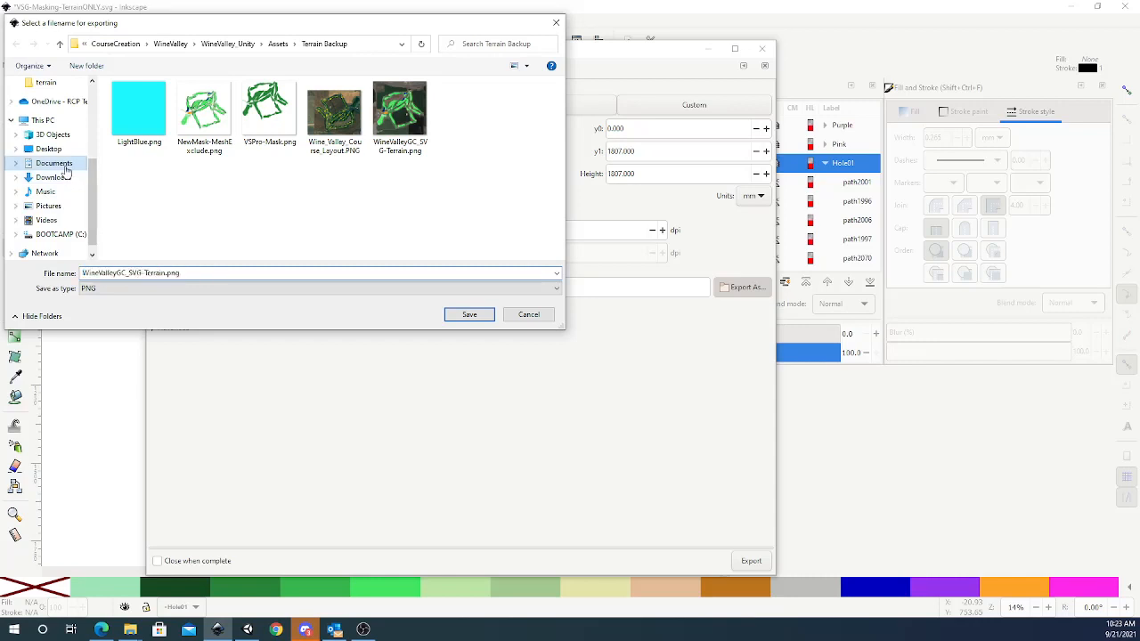
pyautogui.doubleClick(147, 125)
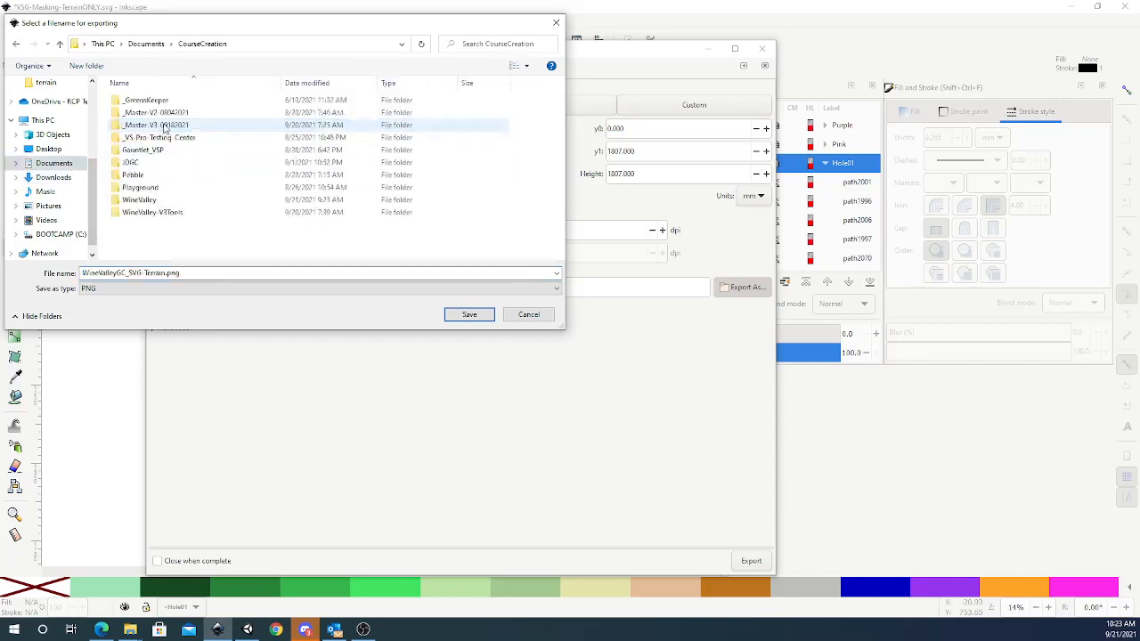
pyautogui.doubleClick(141, 201)
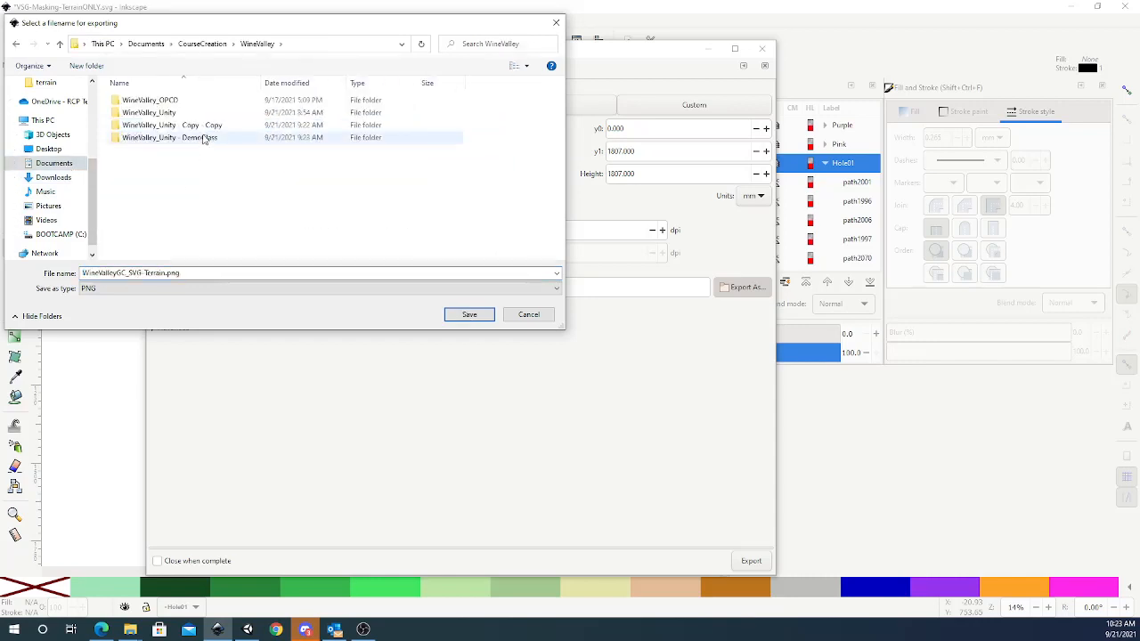
pyautogui.click(203, 139)
pyautogui.doubleClick(203, 139)
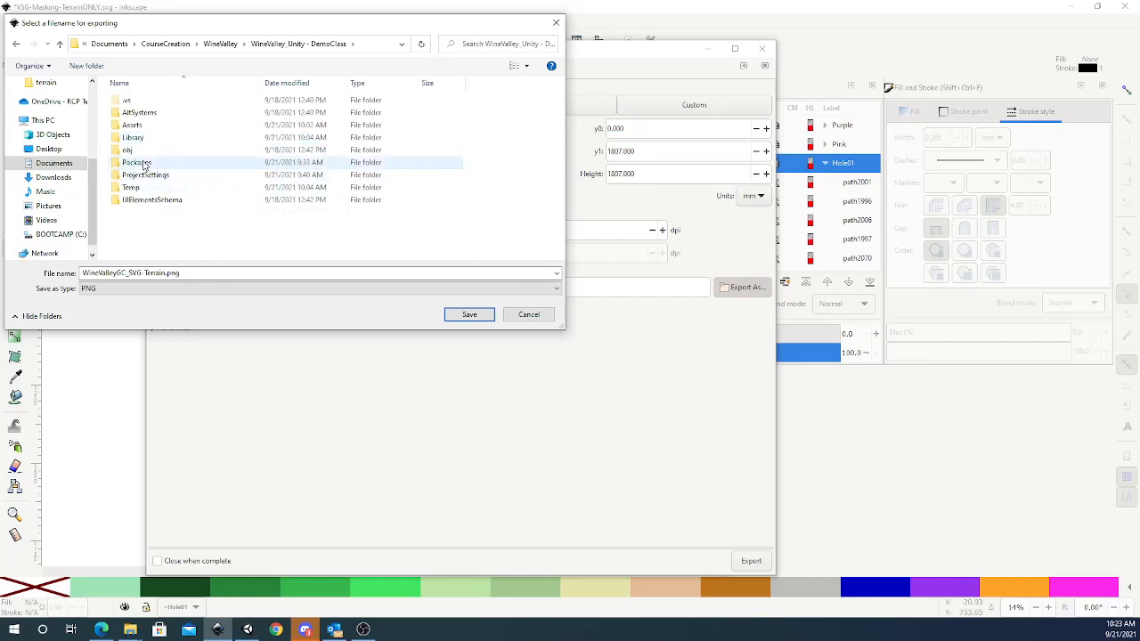
pyautogui.doubleClick(132, 126)
pyautogui.click(156, 100)
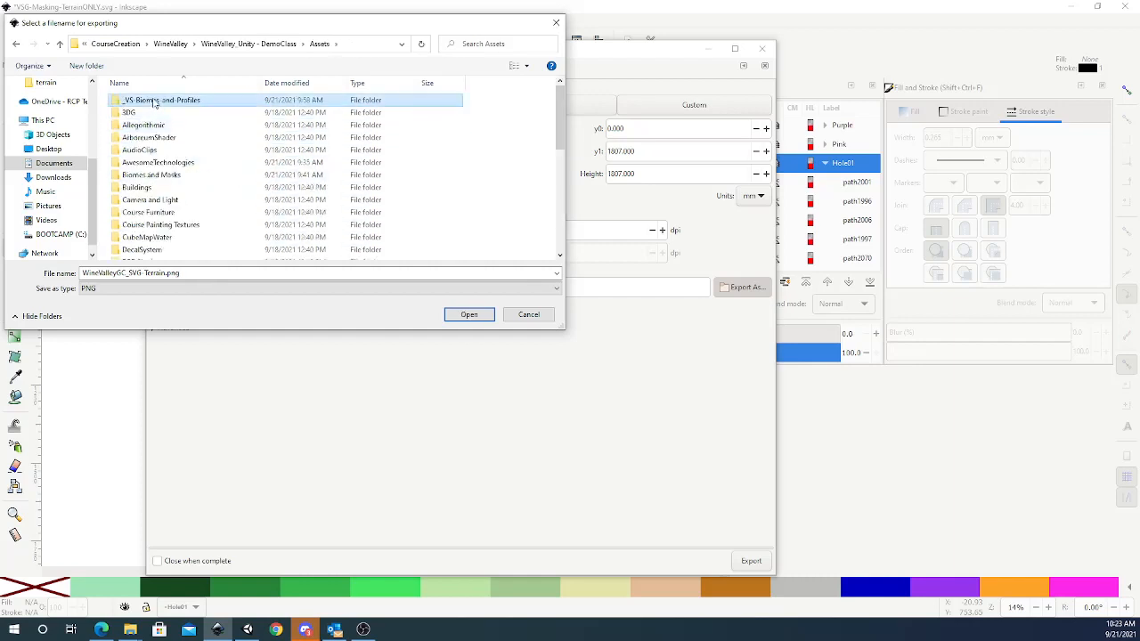
# Name the PNG export file MASK-ExcludeOPCD-Meshes and accept the filename.
pyautogui.click(201, 272)
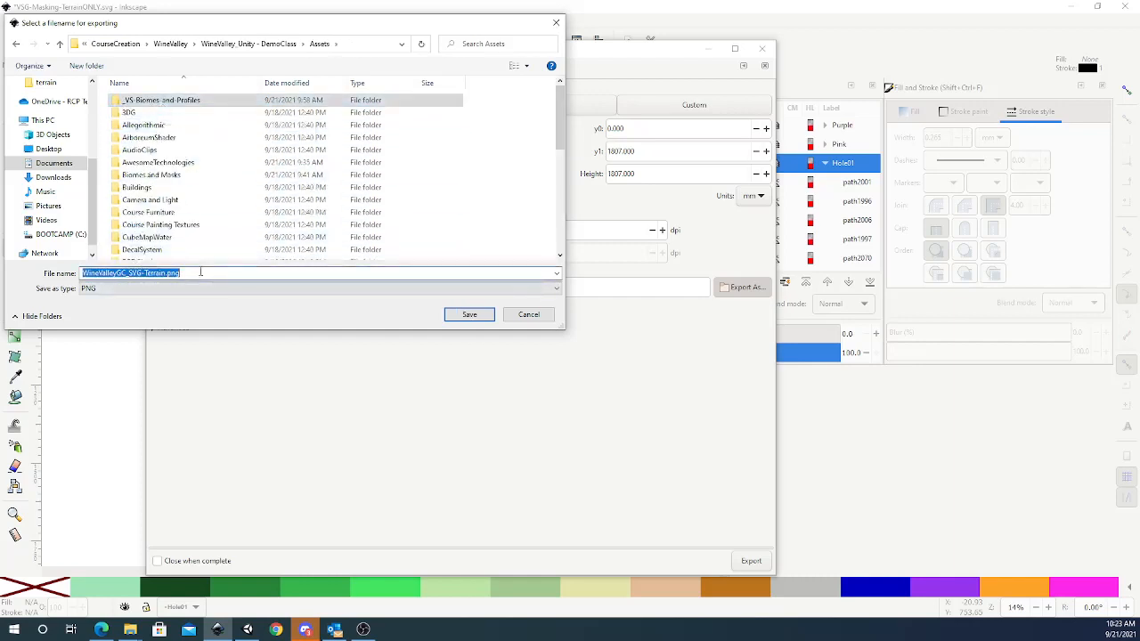
pyautogui.write('Fxcl')
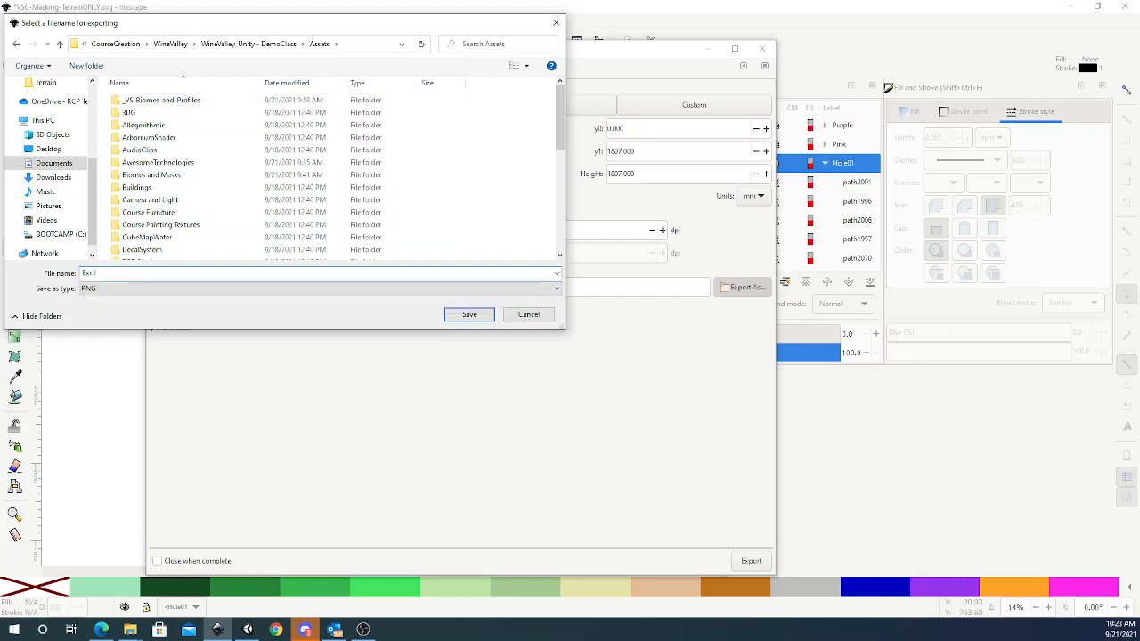
pyautogui.write('udeOPCD-Meshes')
pyautogui.press('Home')
pyautogui.write('MASK-')
pyautogui.click(459, 316)
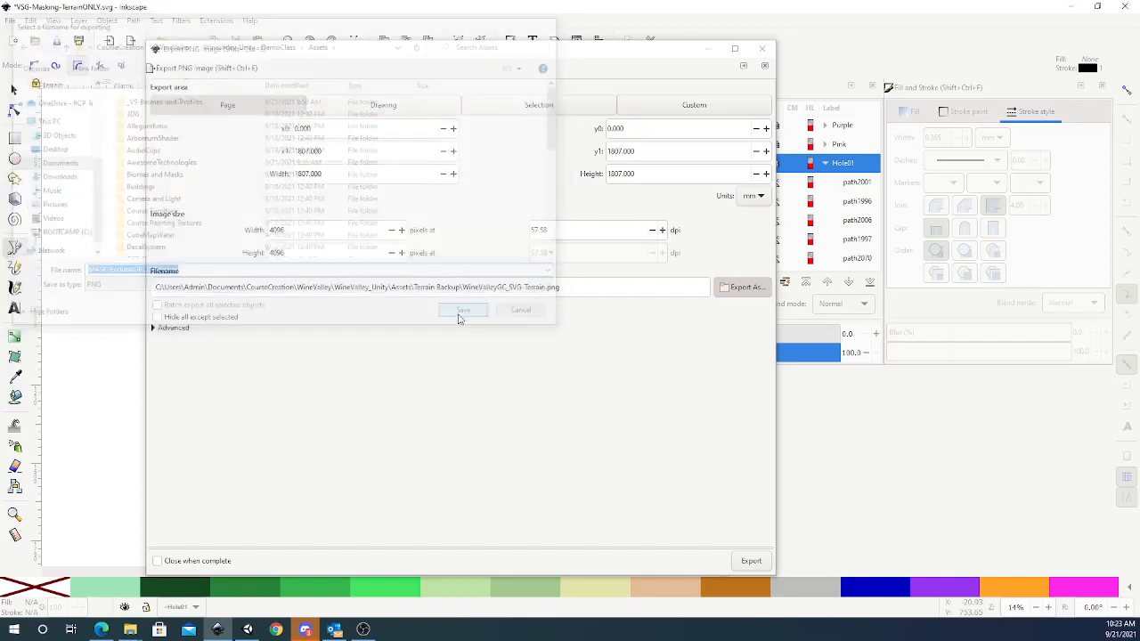
# Set the bit depth of the PNG export to RGBA_16 in the advanced options.
pyautogui.click(162, 328)
pyautogui.click(252, 358)
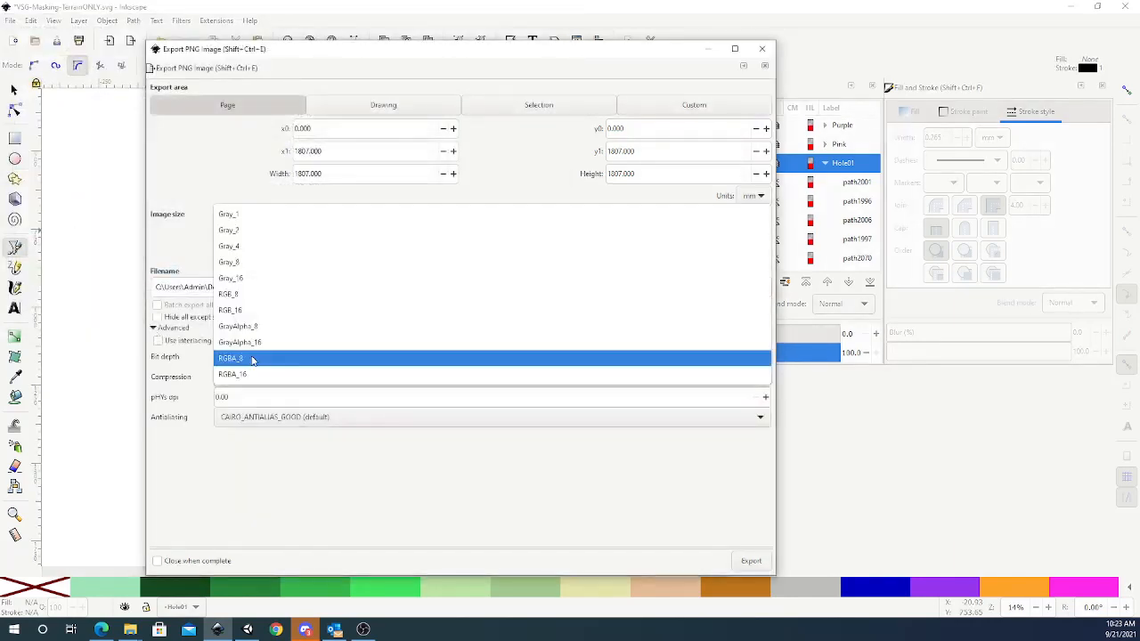
pyautogui.click(251, 377)
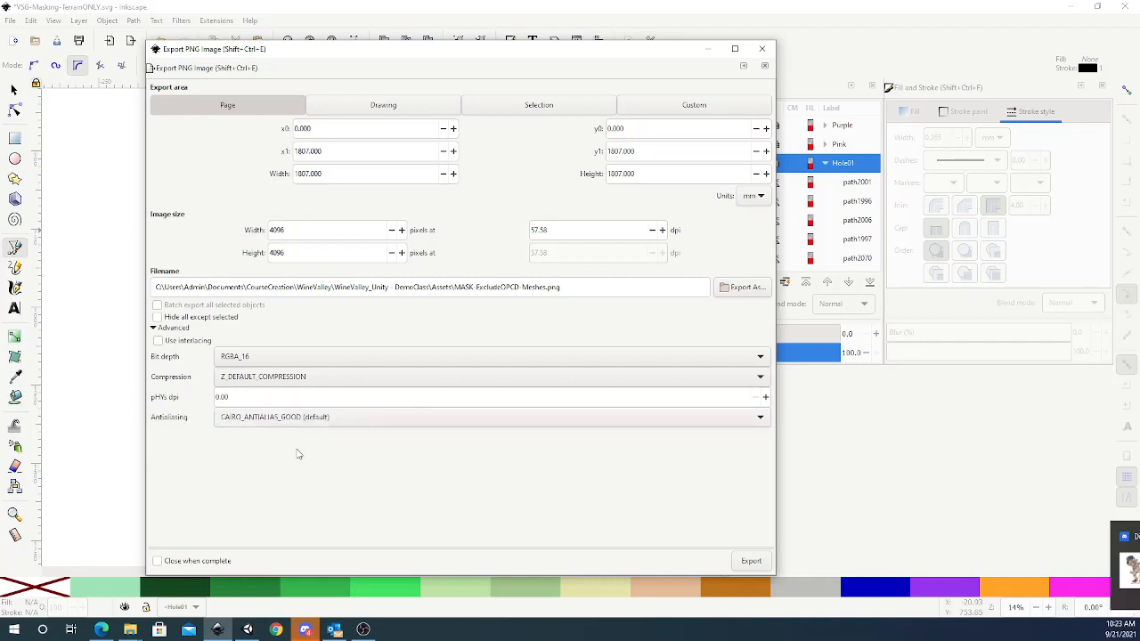
pyautogui.click(1113, 536)
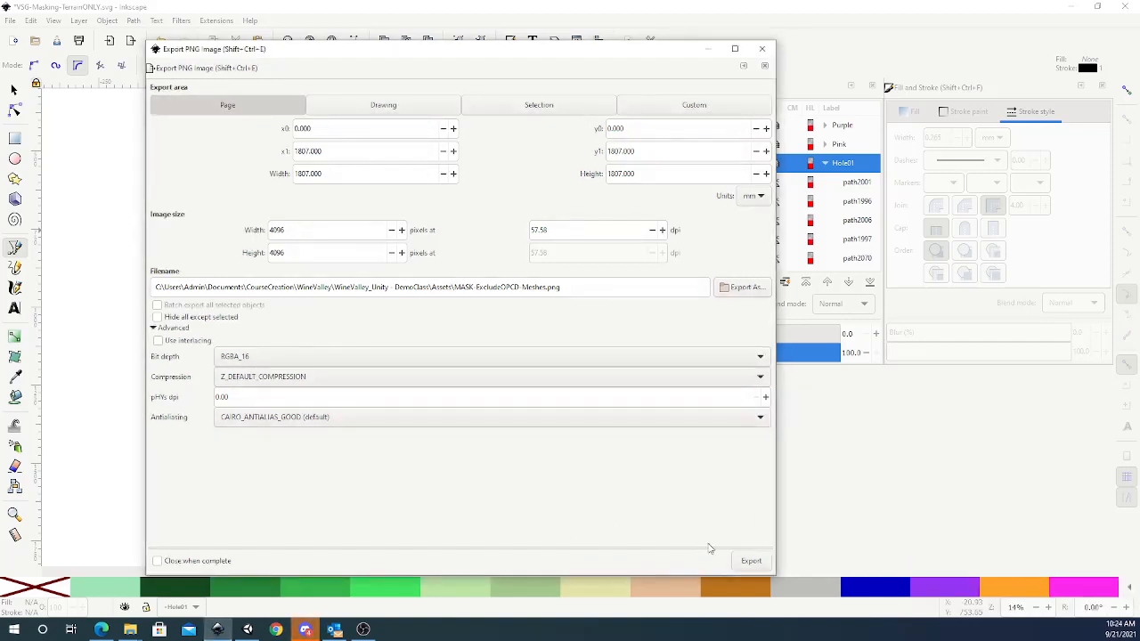
# Export the page with the satellite image as MASK-ExcludeOPCD-Meshes.png and close the export window.
pyautogui.click(750, 561)
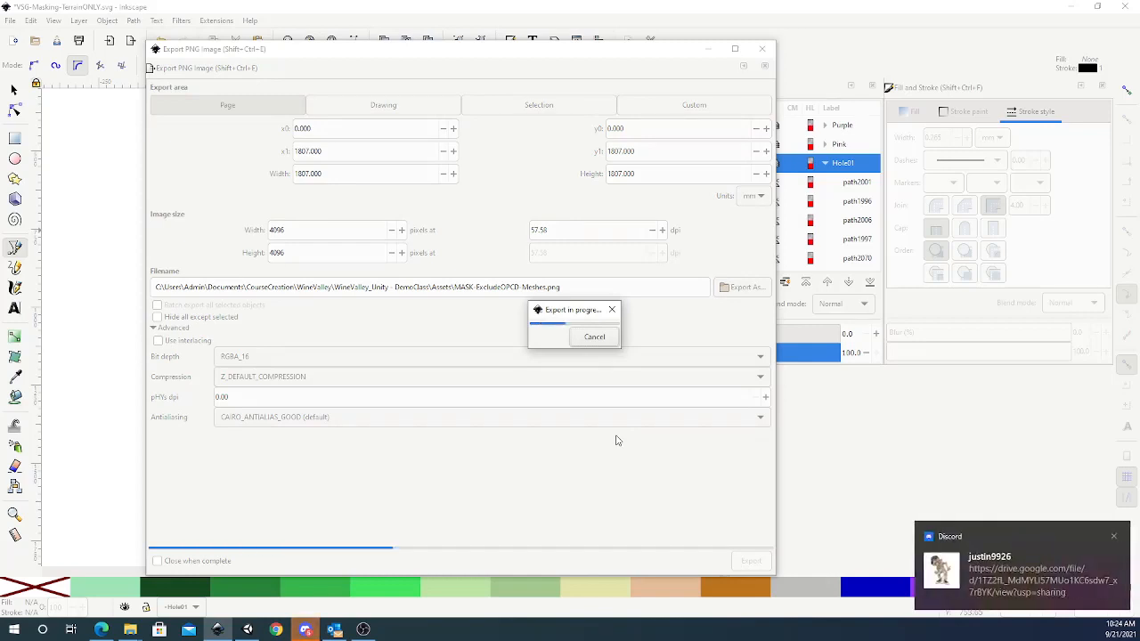
pyautogui.click(1114, 537)
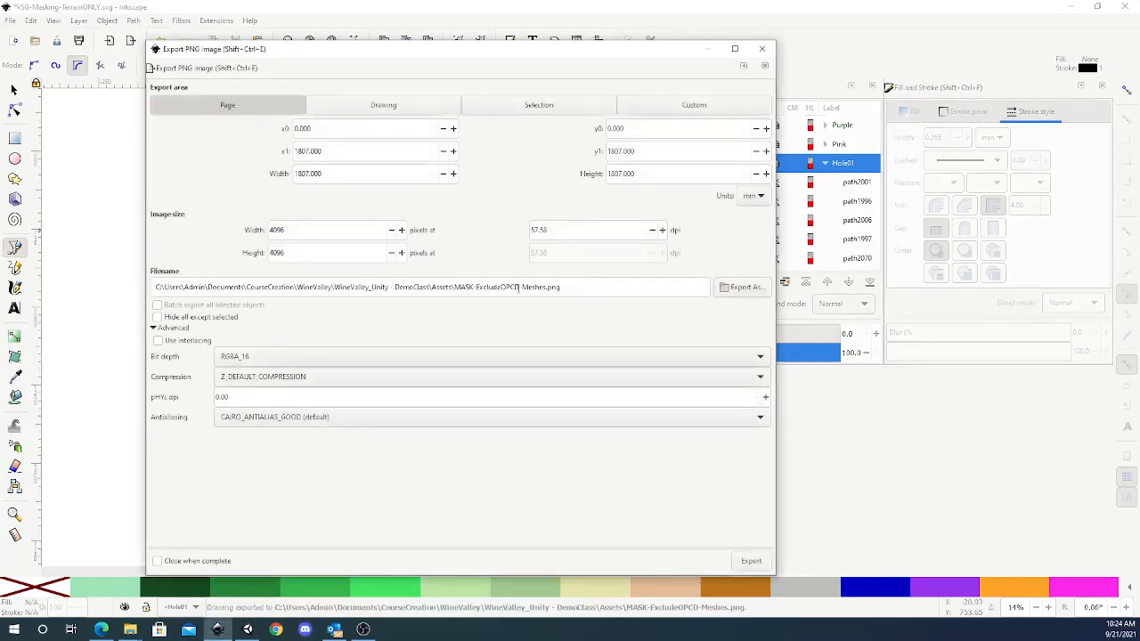
pyautogui.click(761, 48)
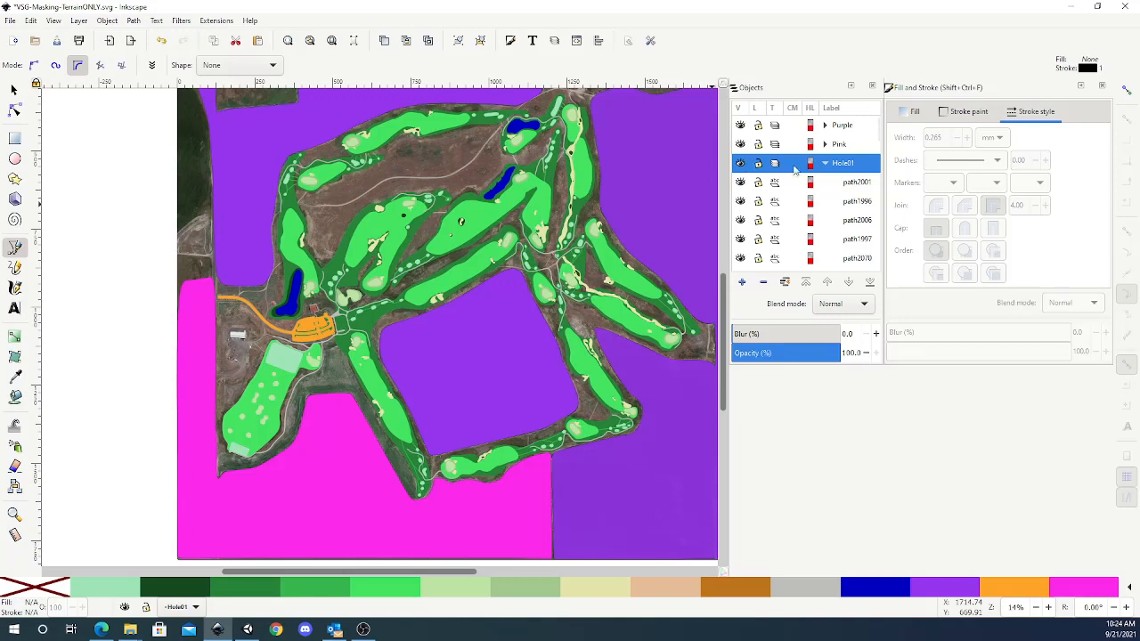
# Collapse the Hole01 layer and delete the Satellite layer.
pyautogui.click(826, 164)
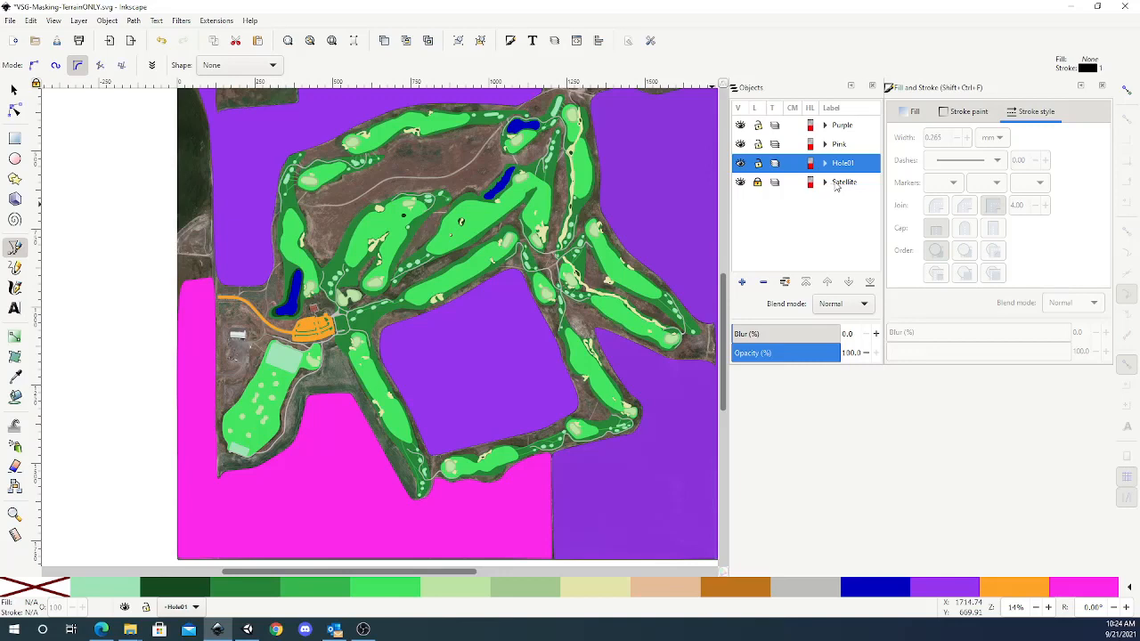
pyautogui.rightClick(836, 183)
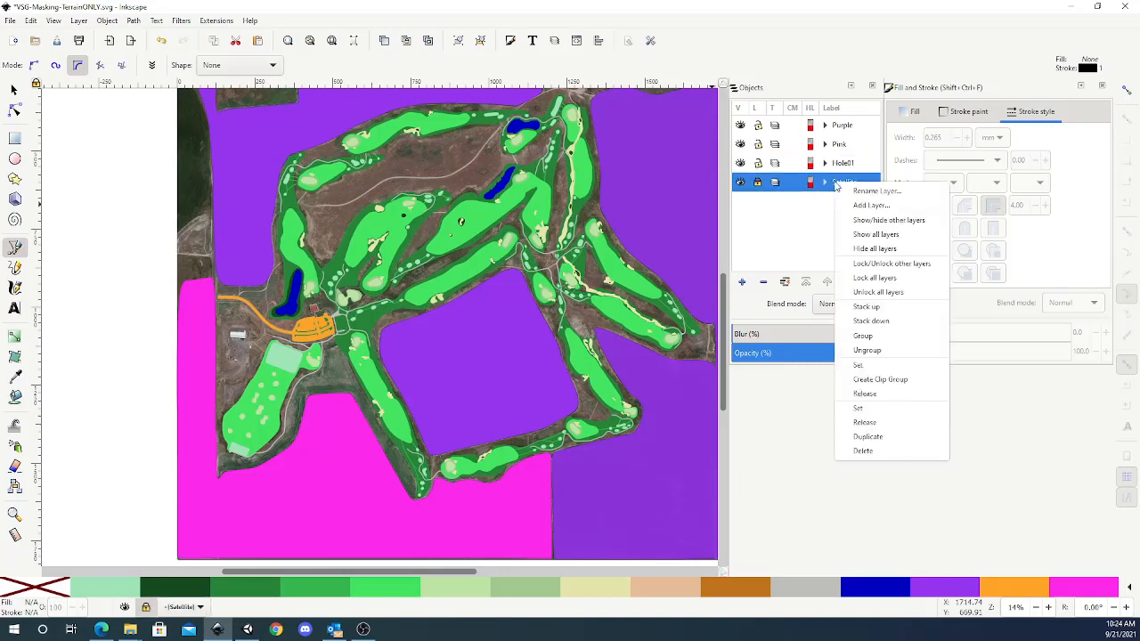
pyautogui.click(863, 451)
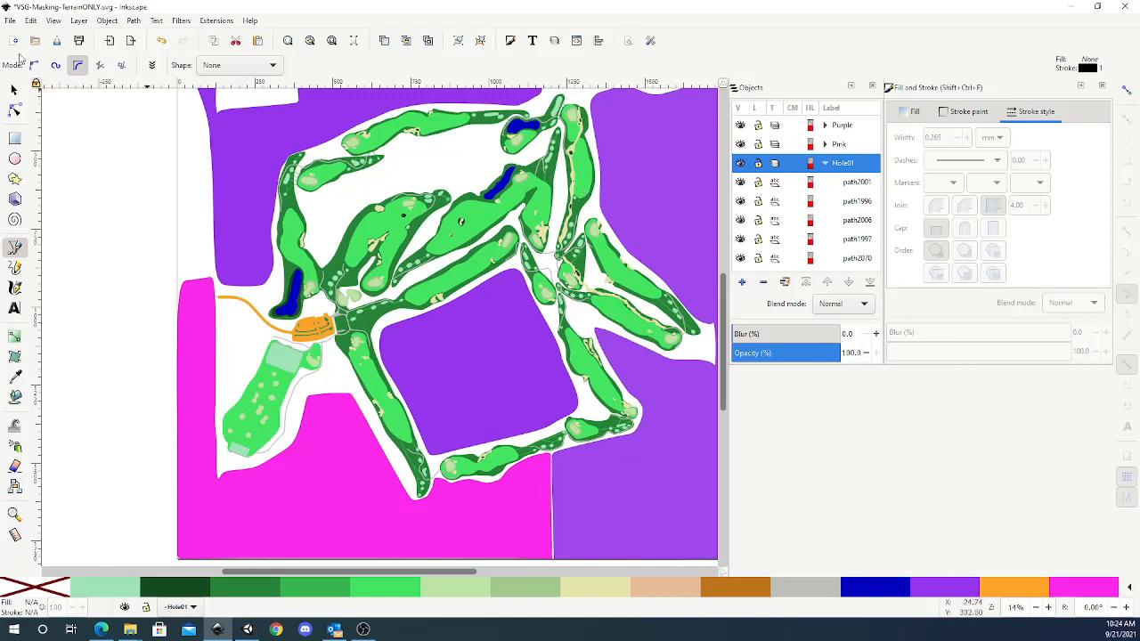
# Export the page without the satellite image as PNG, replacing the existing MASK-ExcludeOPCD-Meshes.png.
pyautogui.click(11, 22)
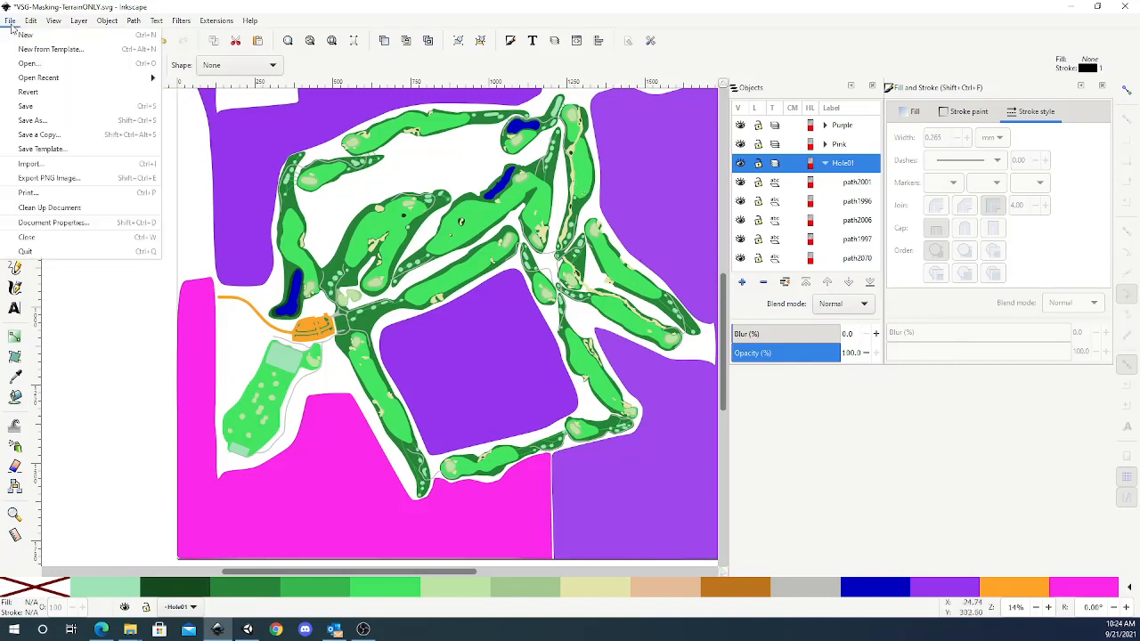
pyautogui.click(49, 178)
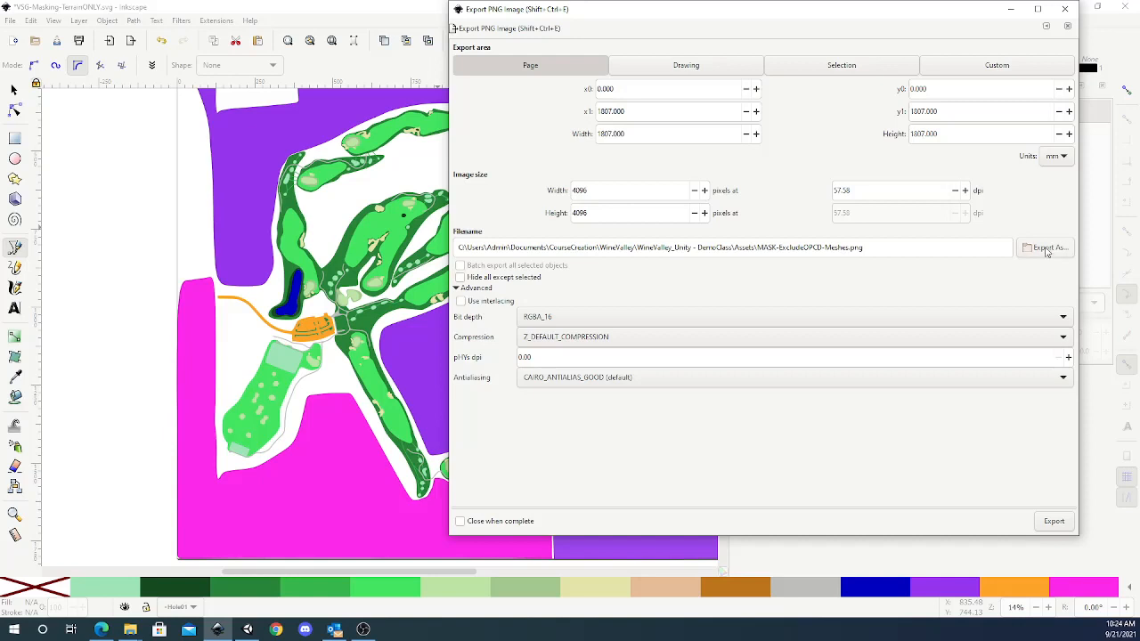
pyautogui.click(1054, 521)
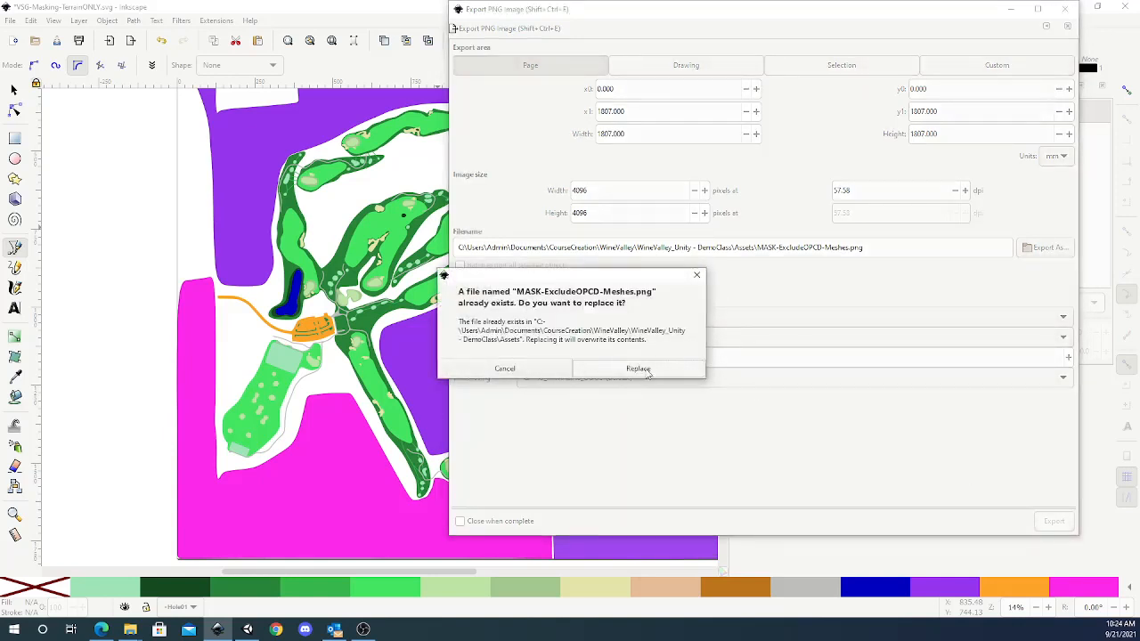
pyautogui.click(647, 372)
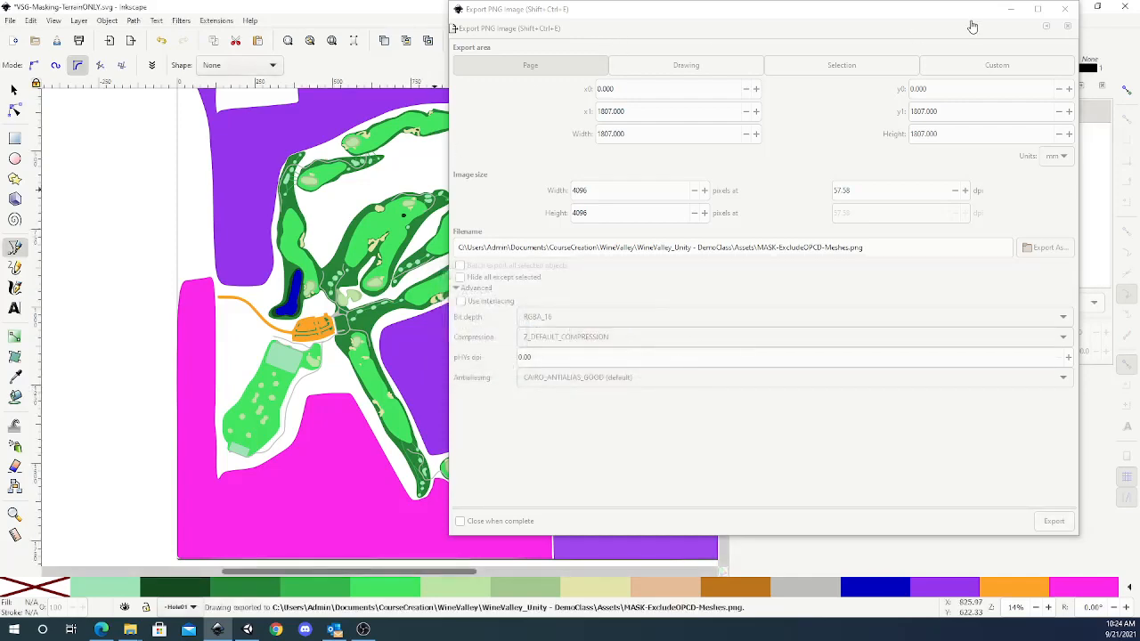
pyautogui.click(1065, 9)
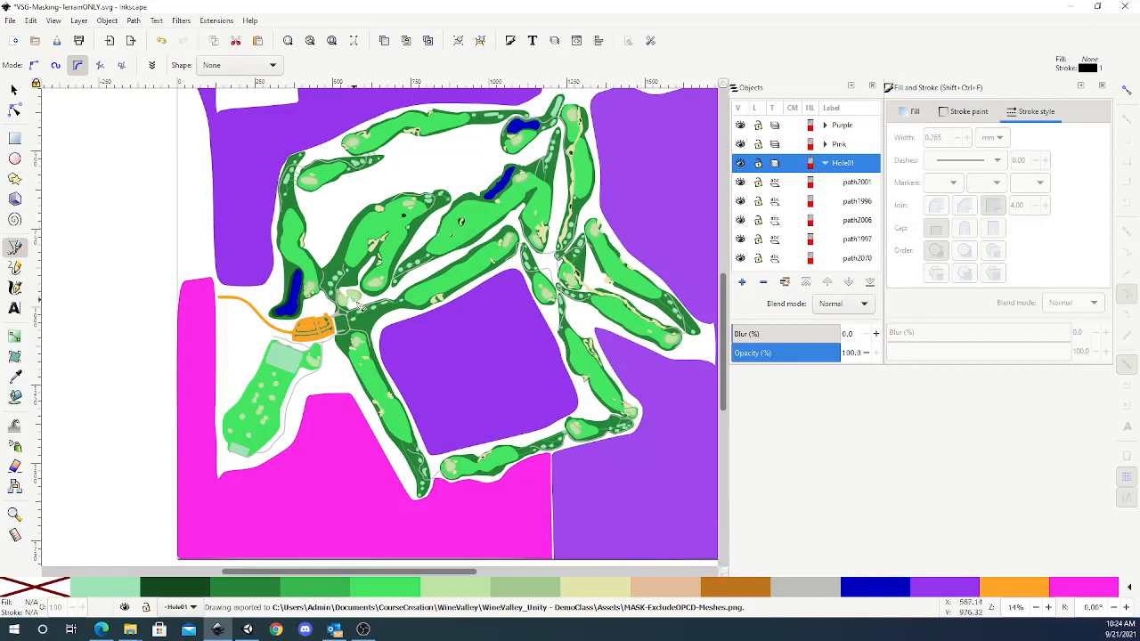
# Delete the Hole01 and Pink layers, leaving only the Purple layer in the document.
pyautogui.rightClick(828, 167)
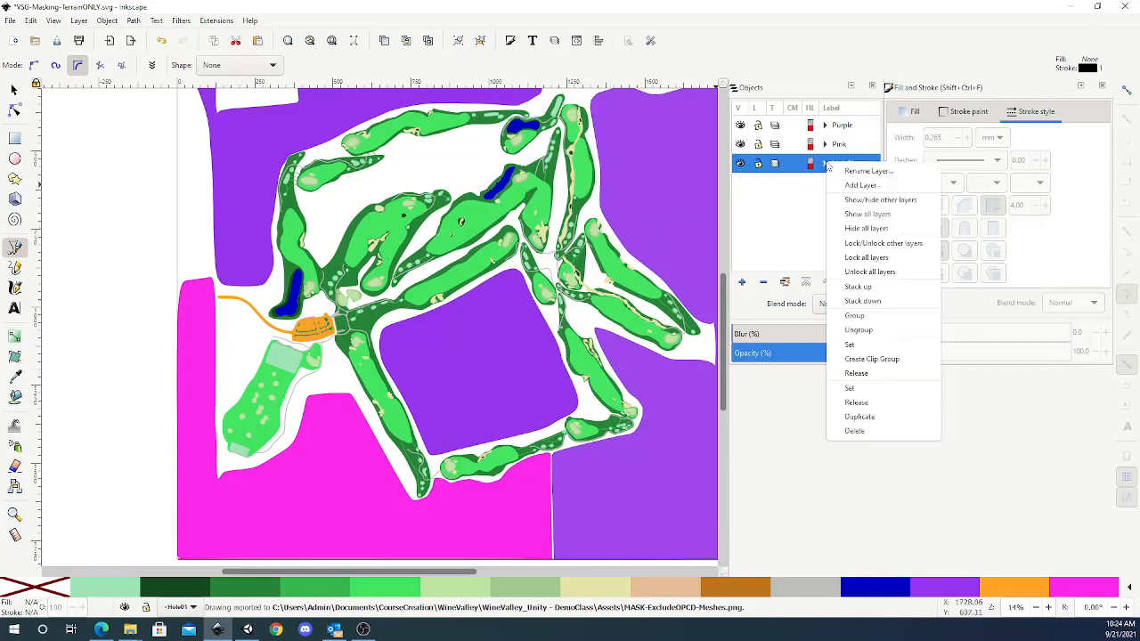
pyautogui.click(864, 431)
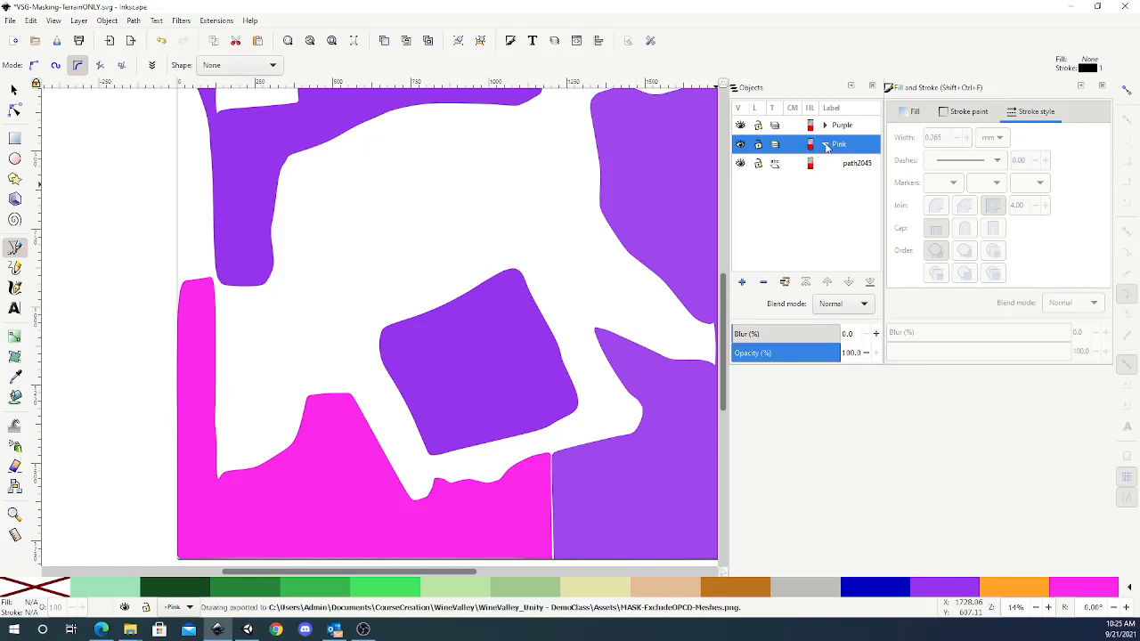
pyautogui.rightClick(839, 145)
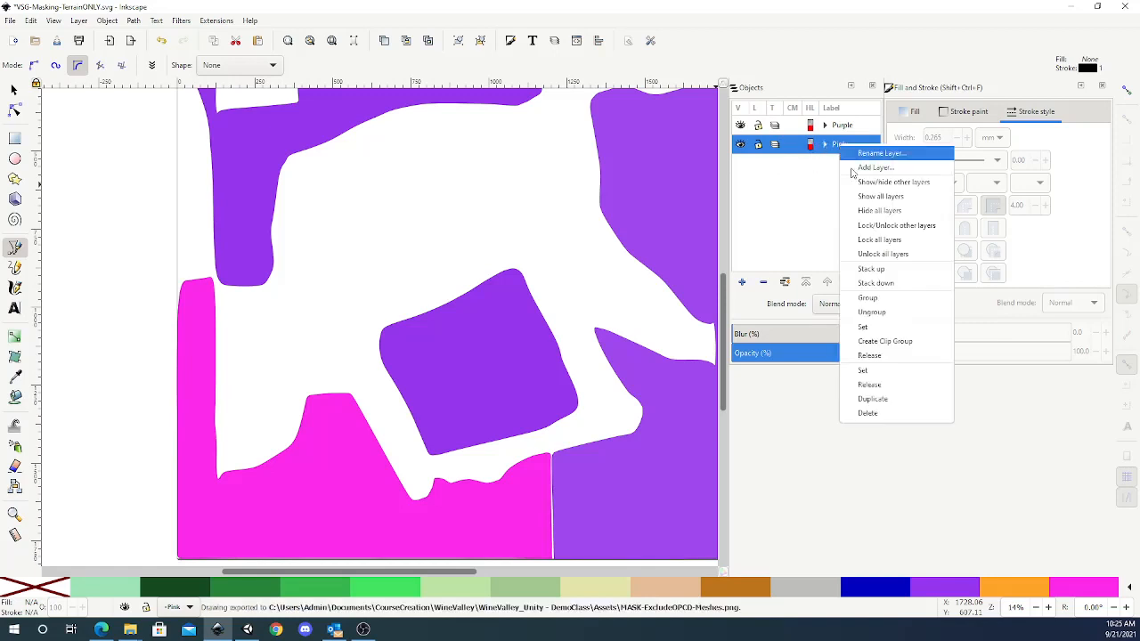
pyautogui.click(864, 415)
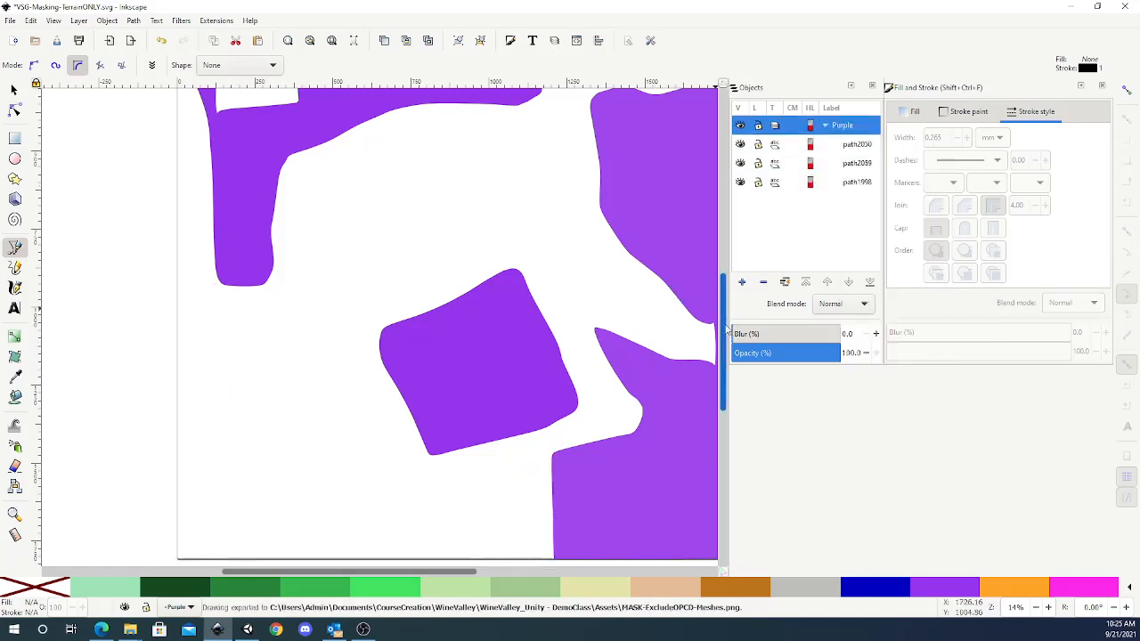
# Start a PNG export of the purple shapes and name the file MASK-GreenFarmFields in the project's Assets folder.
pyautogui.moveTo(723, 335)
pyautogui.mouseDown()
pyautogui.moveTo(724, 268)
pyautogui.moveTo(721, 313)
pyautogui.mouseUp()
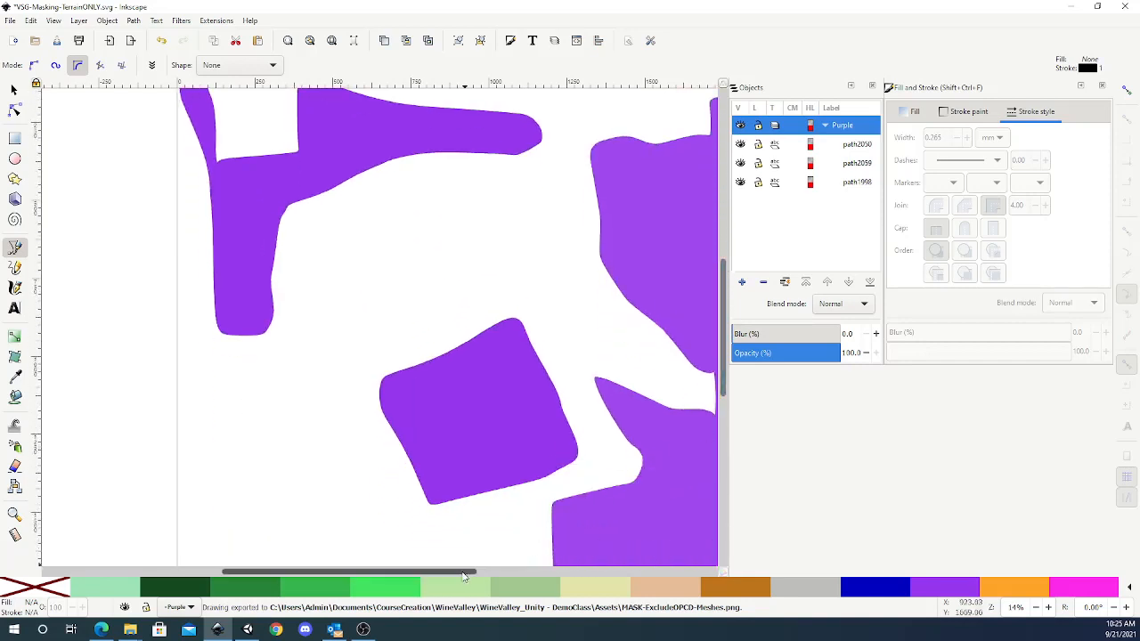
pyautogui.moveTo(465, 575)
pyautogui.mouseDown()
pyautogui.moveTo(505, 573)
pyautogui.moveTo(467, 572)
pyautogui.moveTo(476, 573)
pyautogui.mouseUp()
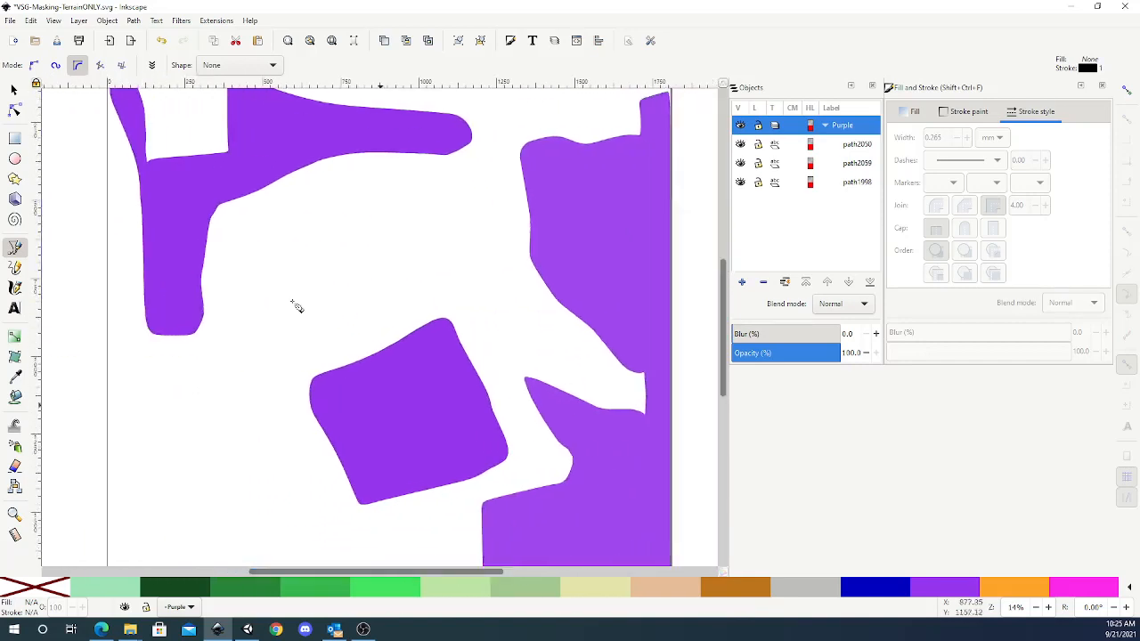
pyautogui.click(10, 21)
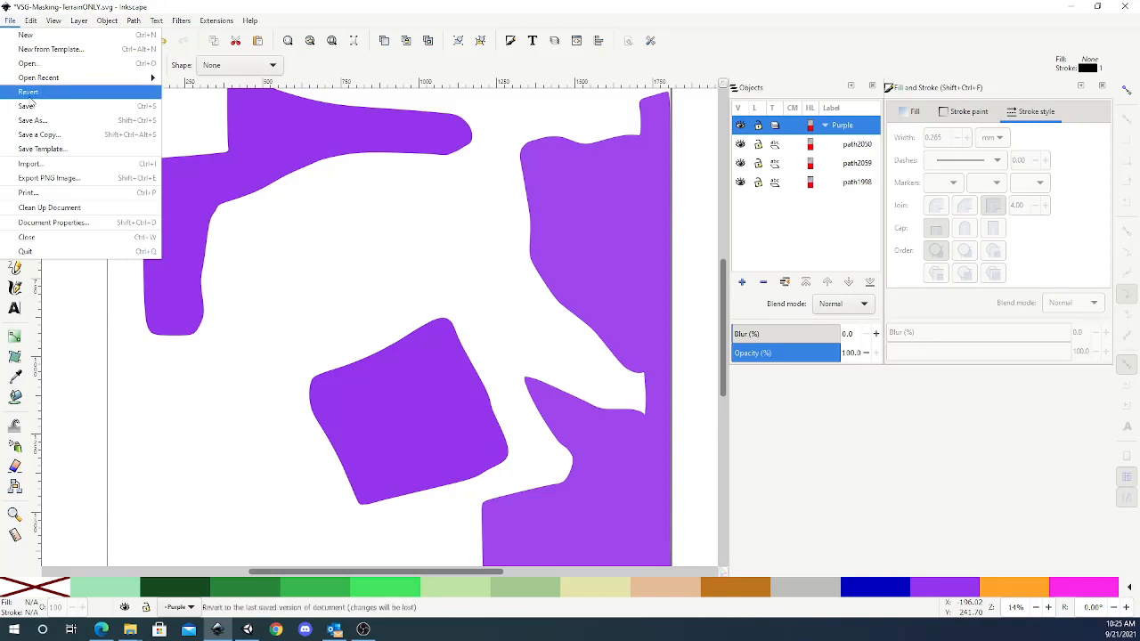
pyautogui.click(50, 178)
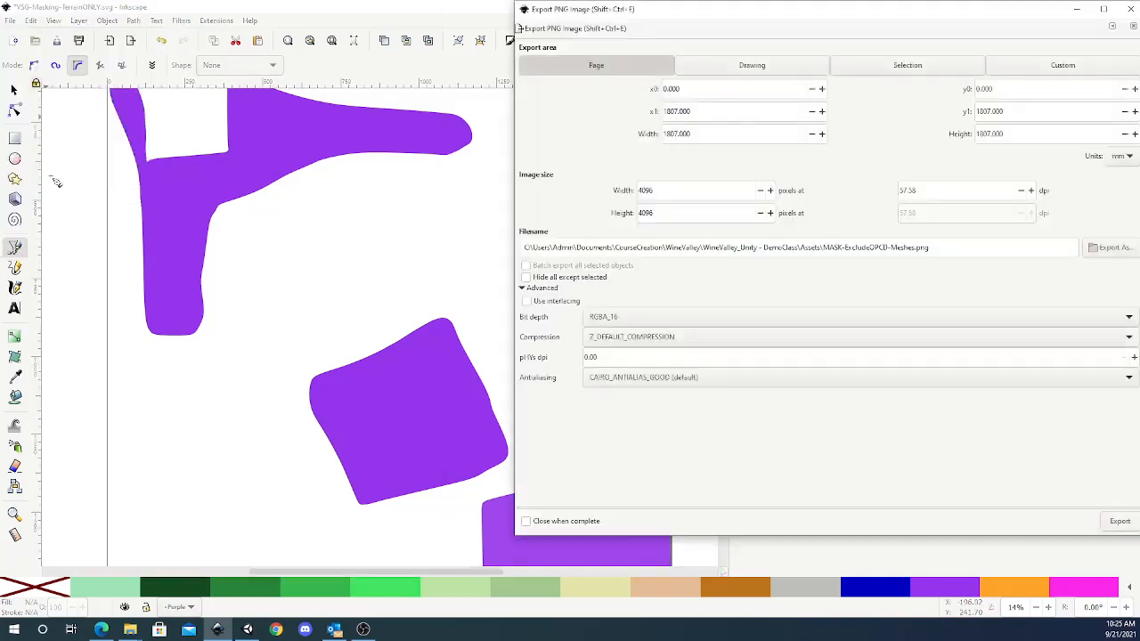
pyautogui.click(1111, 247)
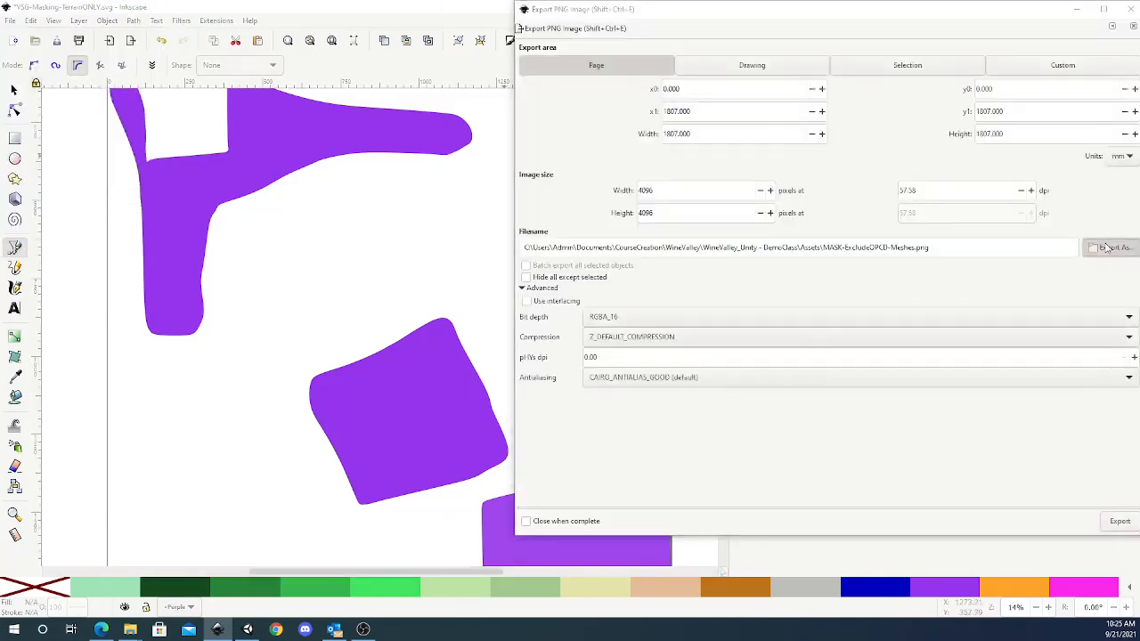
pyautogui.click(189, 276)
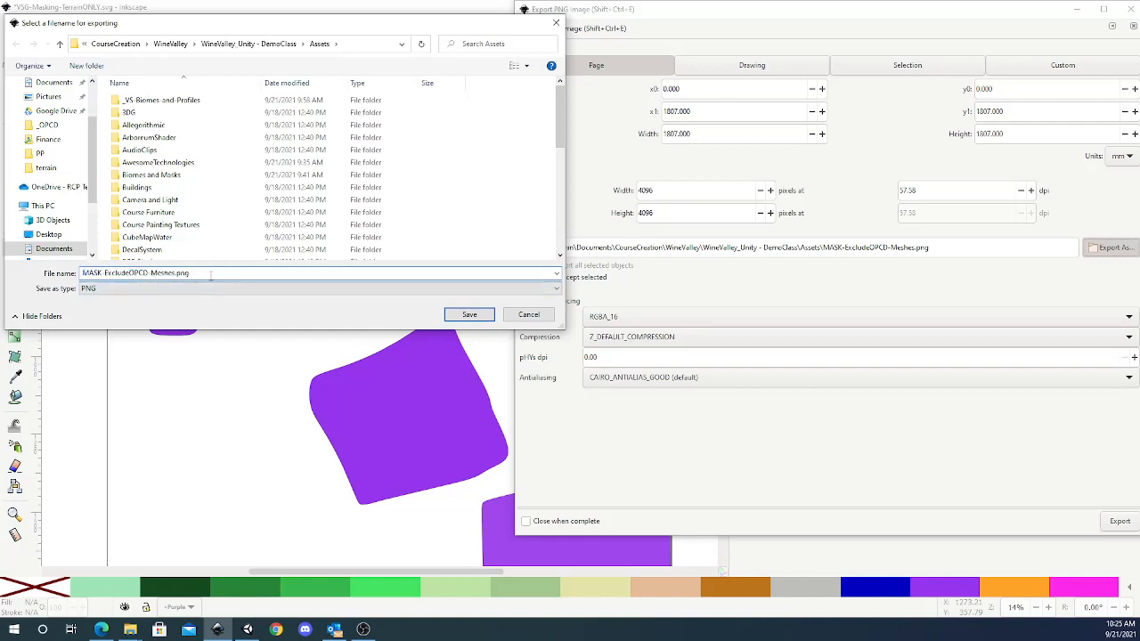
pyautogui.moveTo(211, 277); pyautogui.dragTo(107, 274)
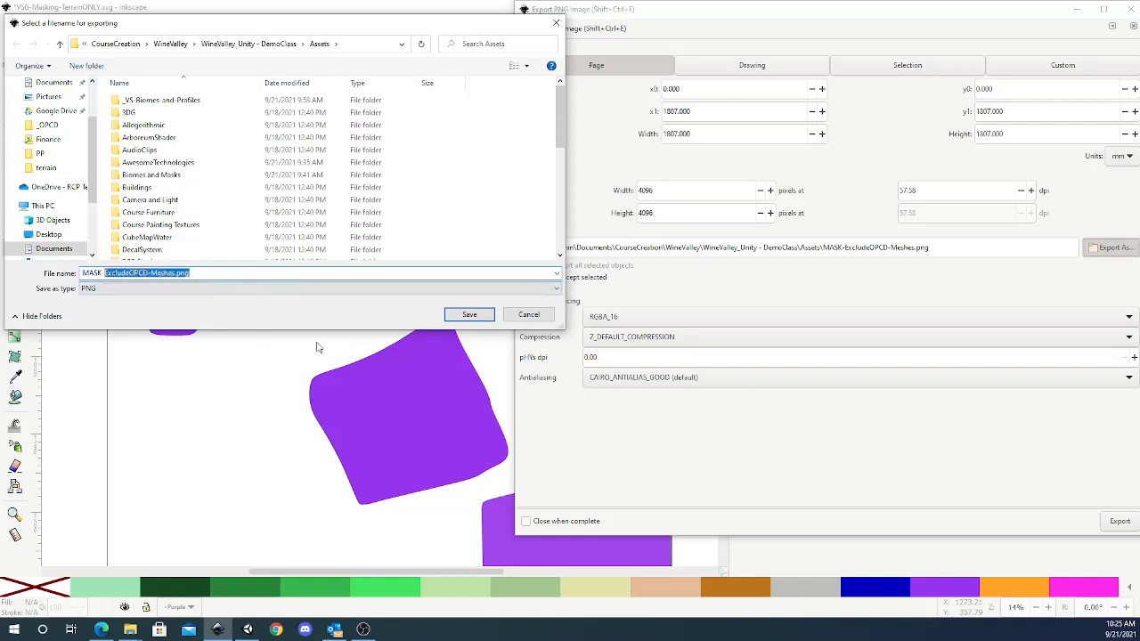
pyautogui.write('Green')
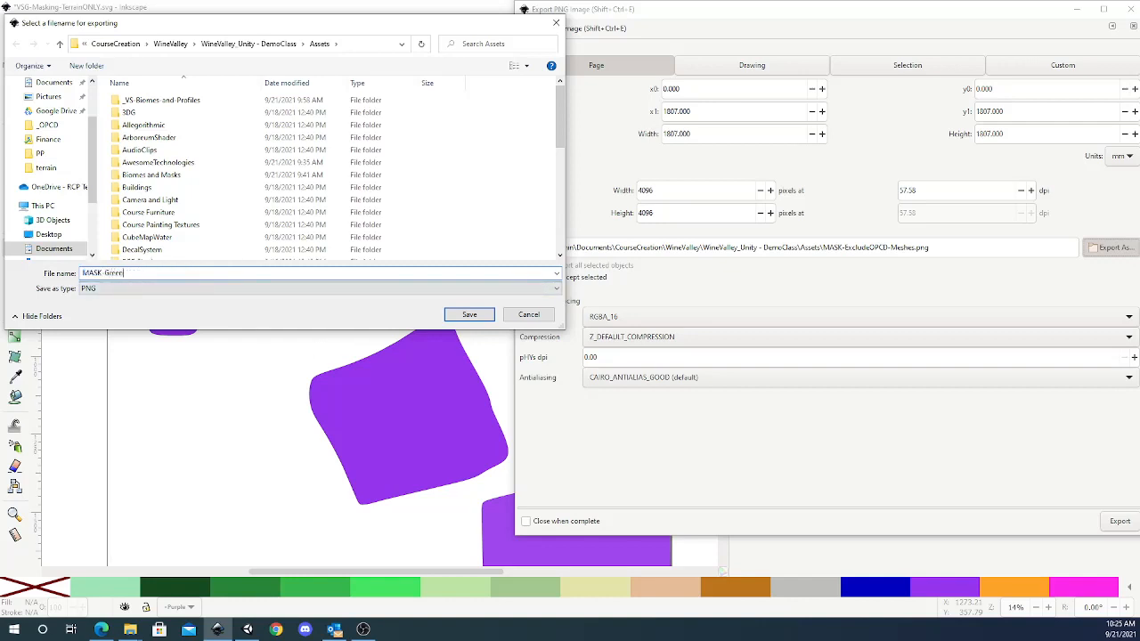
pyautogui.write('FarmFields')
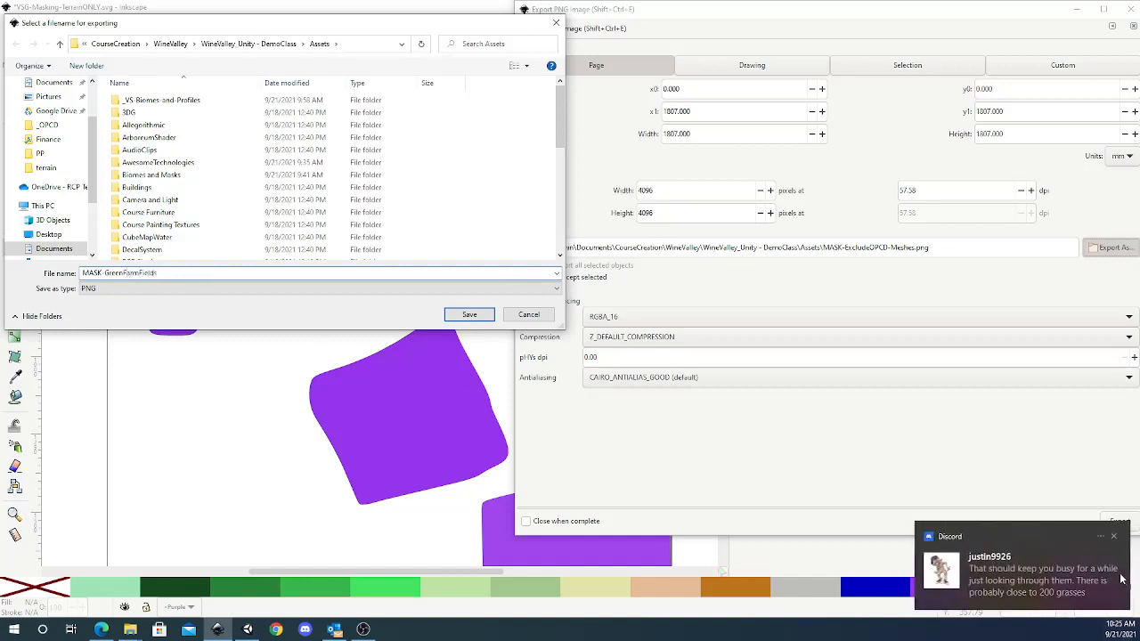
pyautogui.click(1113, 537)
pyautogui.click(178, 274)
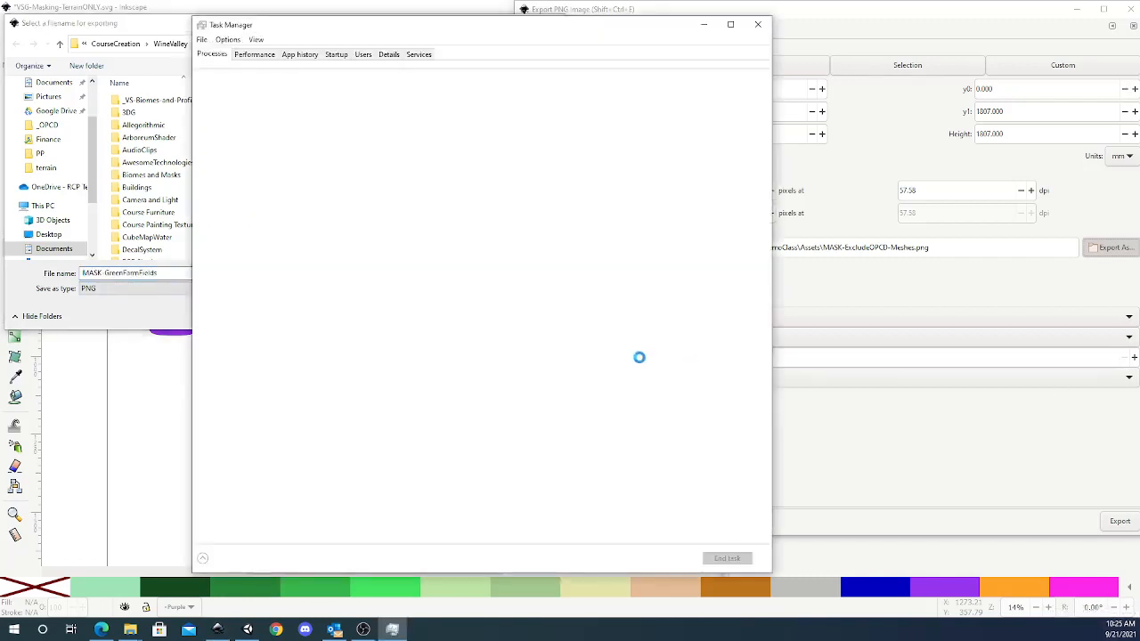
pyautogui.moveTo(291, 33); pyautogui.dragTo(1139, 98)
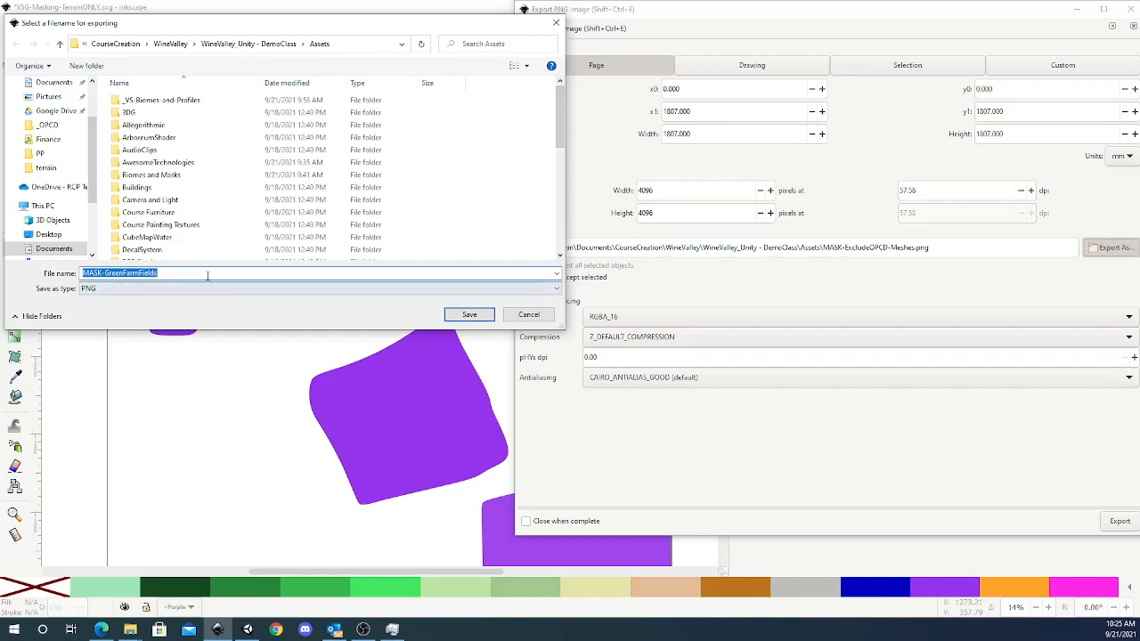
pyautogui.click(175, 101)
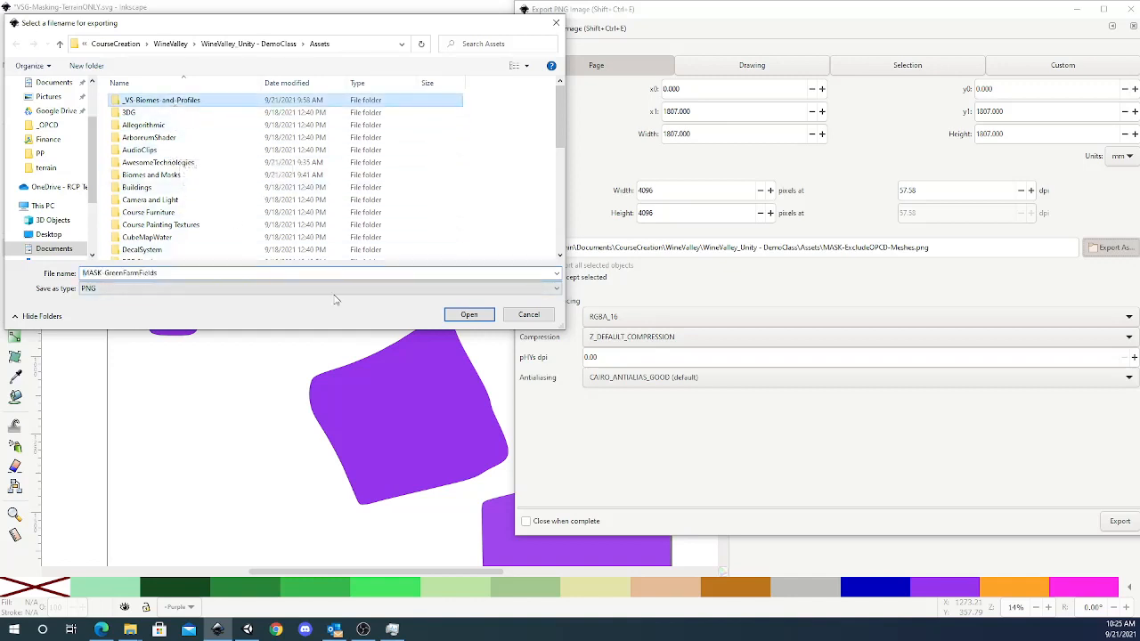
pyautogui.click(178, 274)
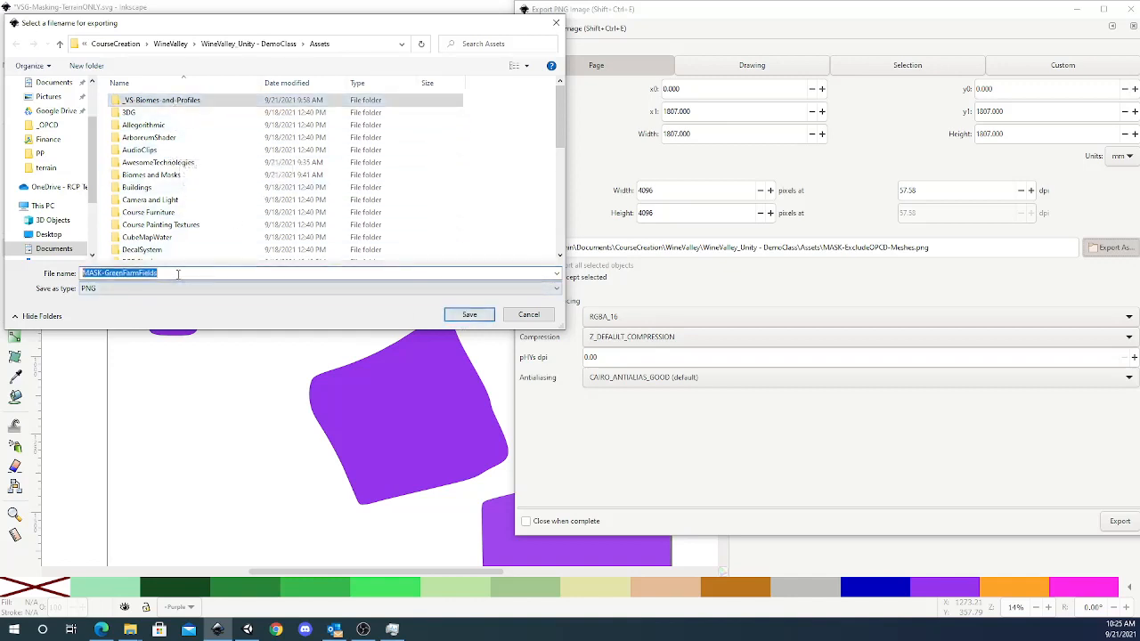
# Export the page as a PNG named MASK-GreenFarmFields-Purple in the Assets folder.
pyautogui.click(178, 274)
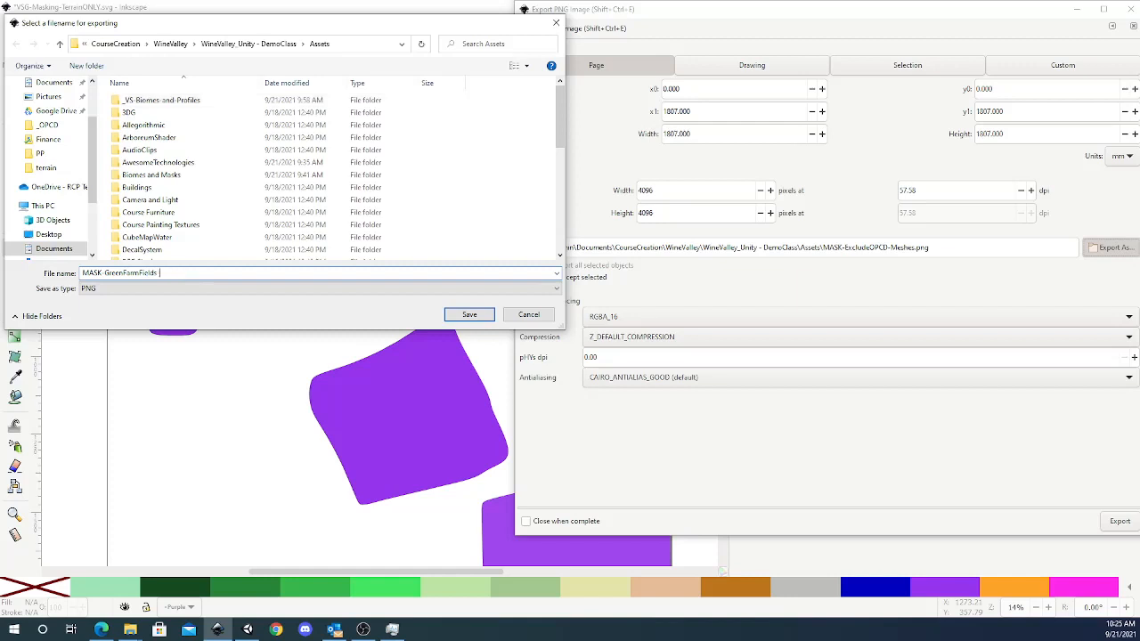
pyautogui.write('Purple')
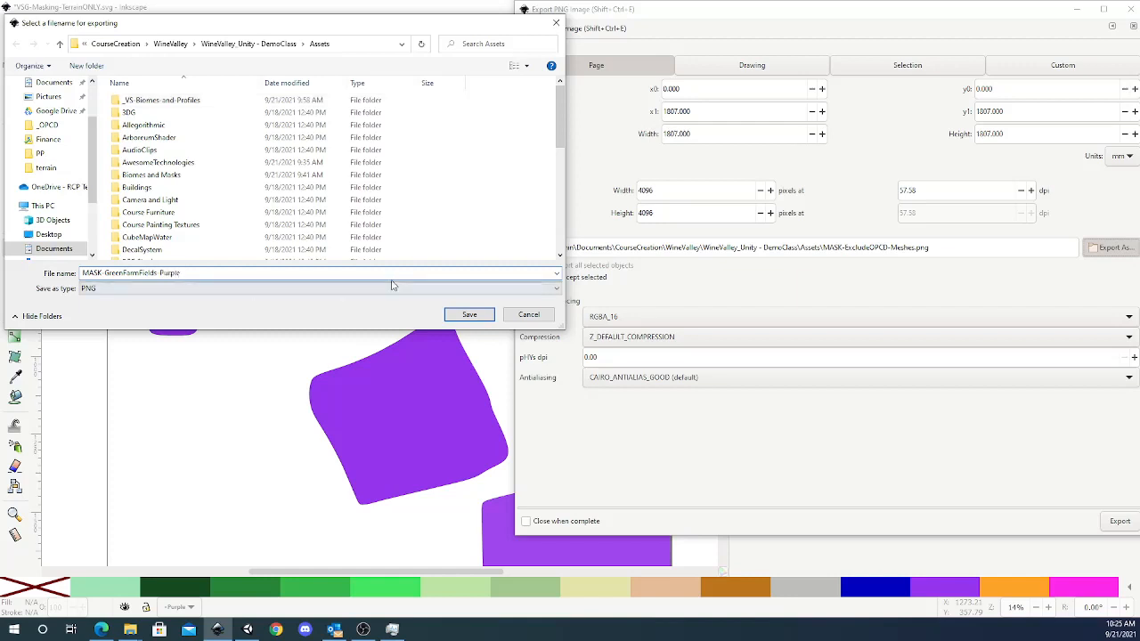
pyautogui.press('Return')
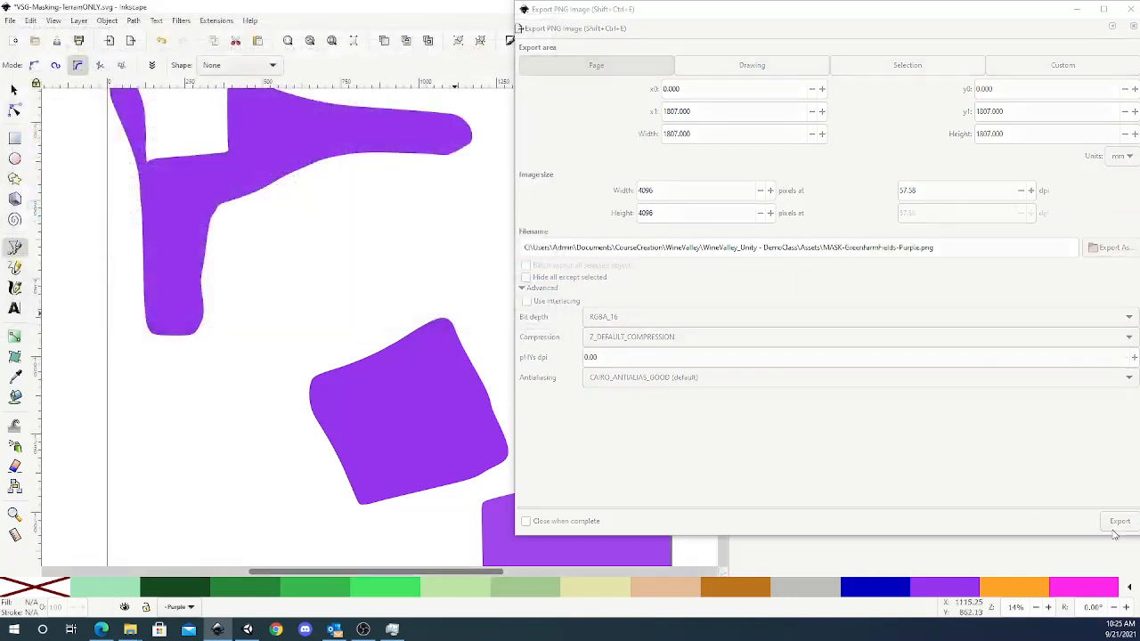
pyautogui.click(1120, 523)
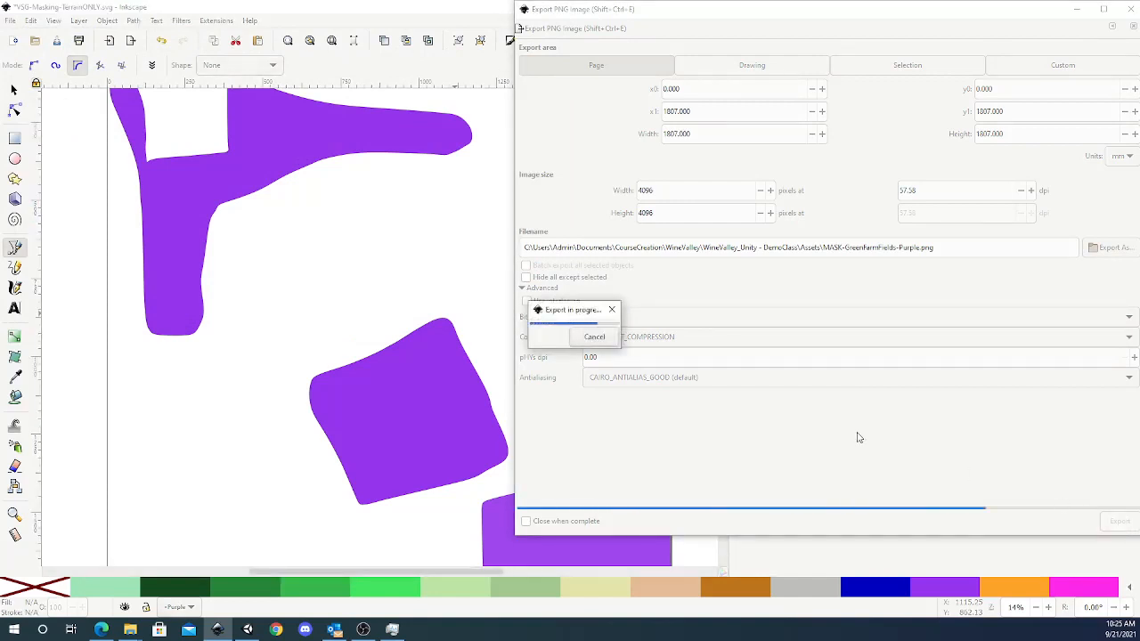
pyautogui.click(1130, 9)
# Undo the last layer deletion, and delete the Purple layer instead.
pyautogui.click(30, 18)
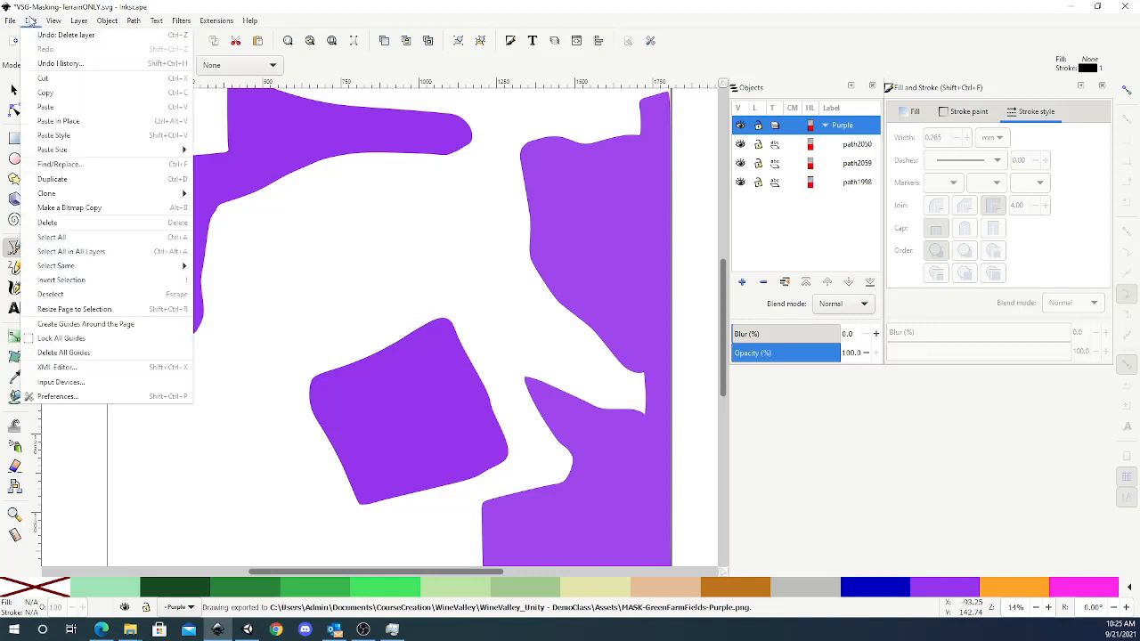
pyautogui.click(41, 36)
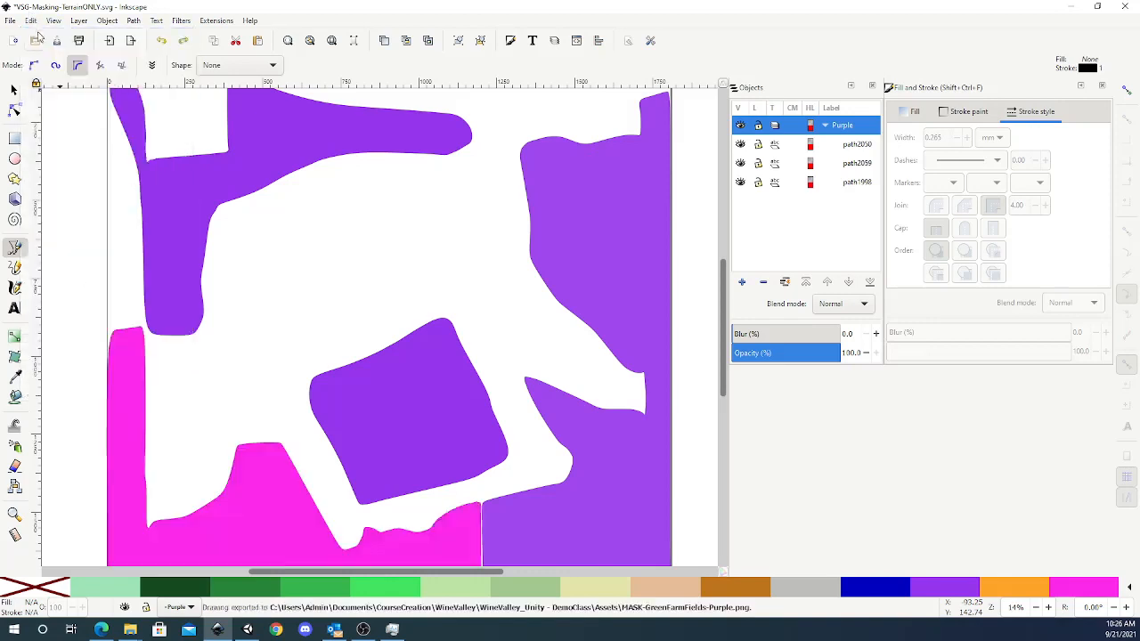
pyautogui.click(824, 125)
pyautogui.rightClick(830, 127)
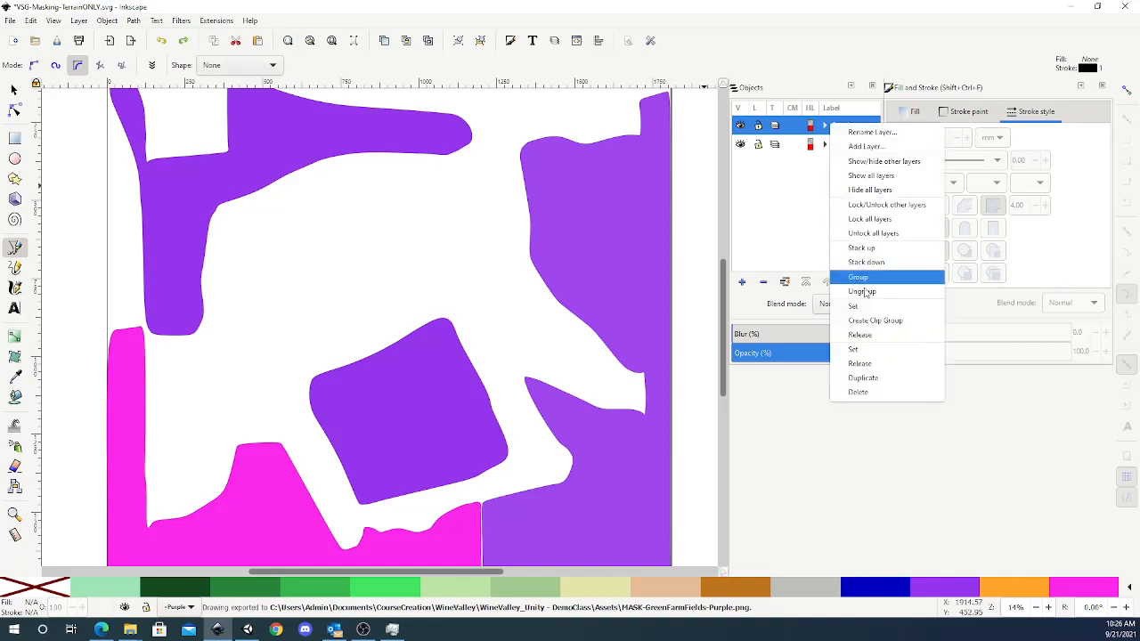
pyautogui.click(874, 394)
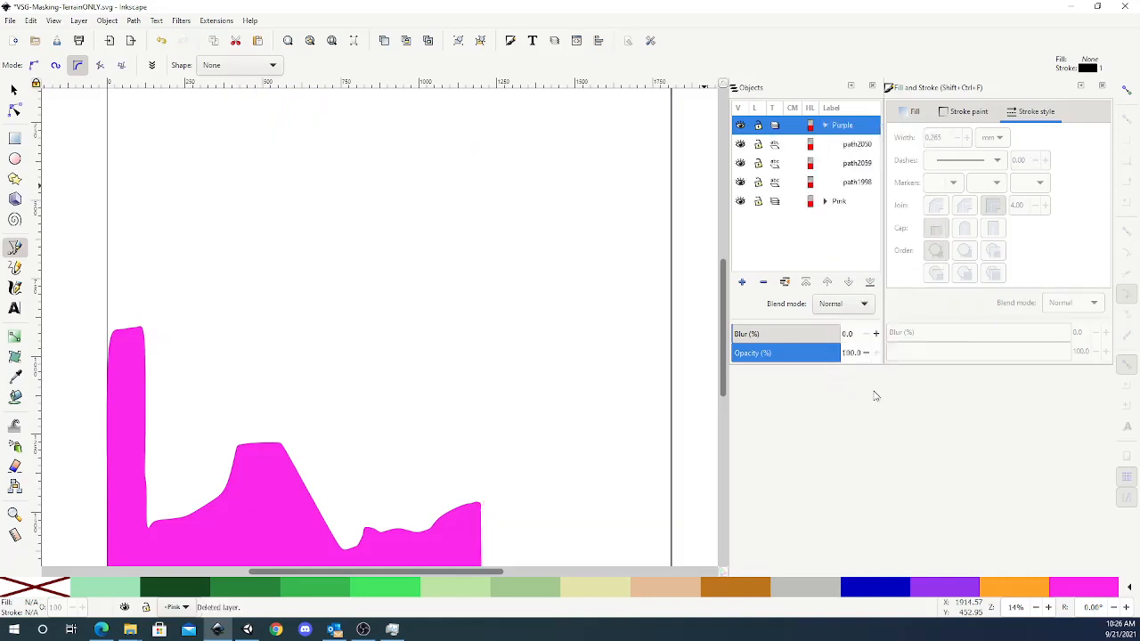
# Export the page with the pink shape as MASK-LightGreenFields-Pink.png in the Assets folder.
pyautogui.click(10, 20)
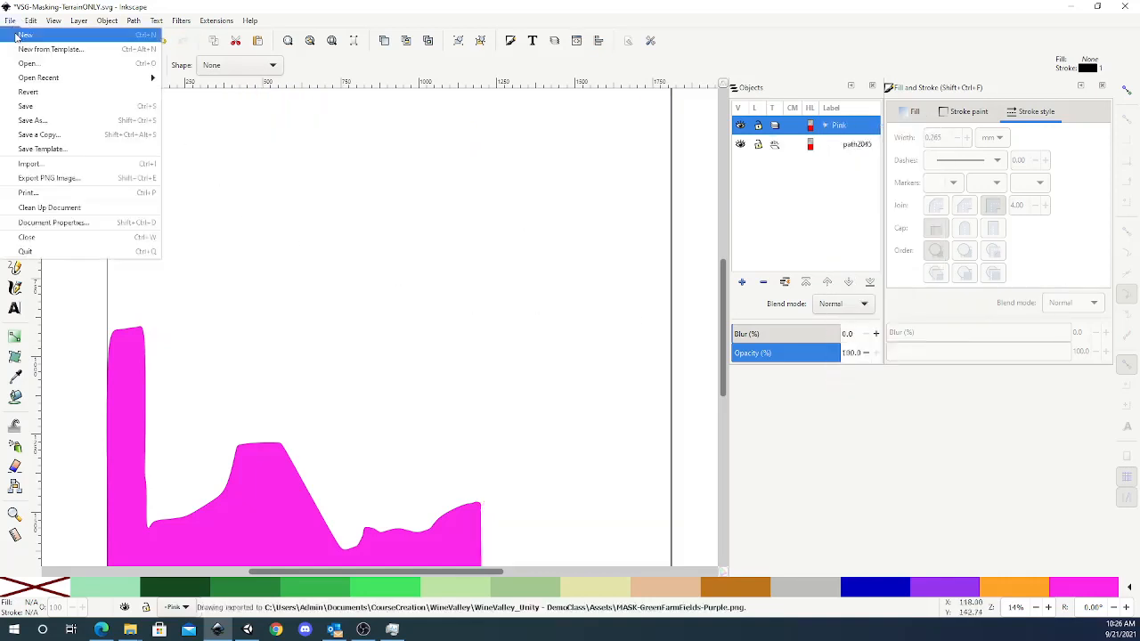
pyautogui.click(55, 178)
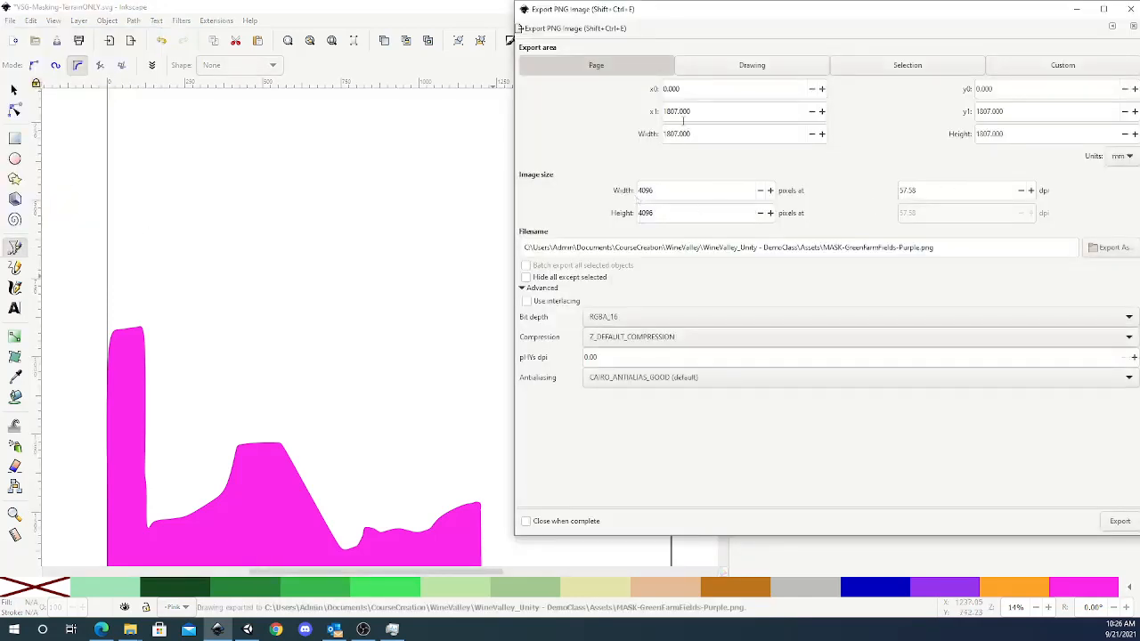
pyautogui.click(712, 133)
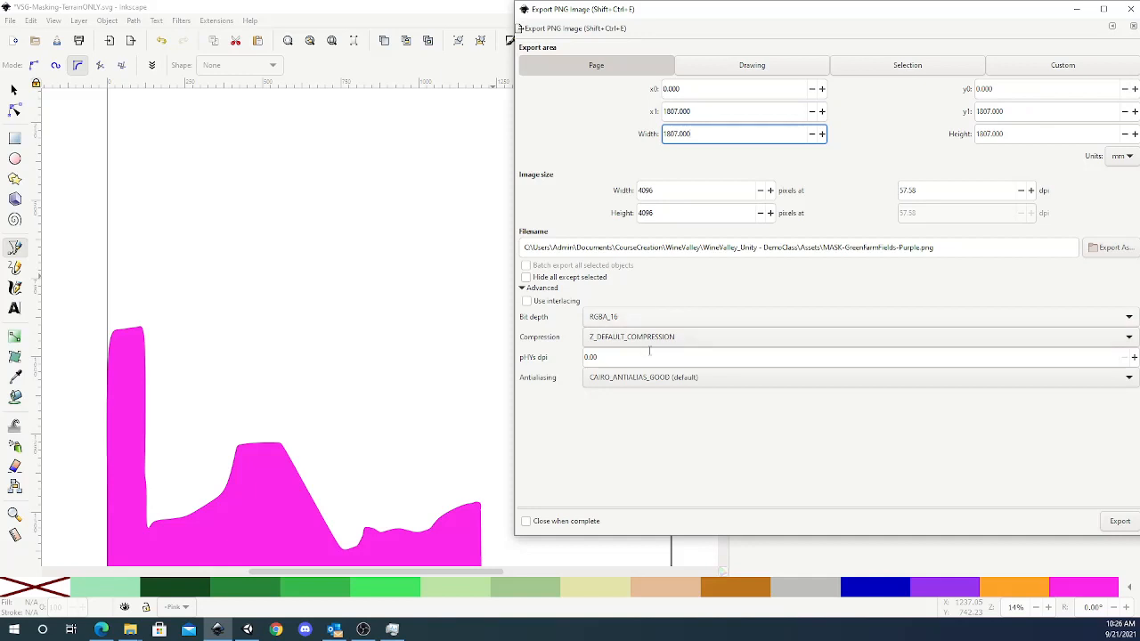
pyautogui.click(1105, 247)
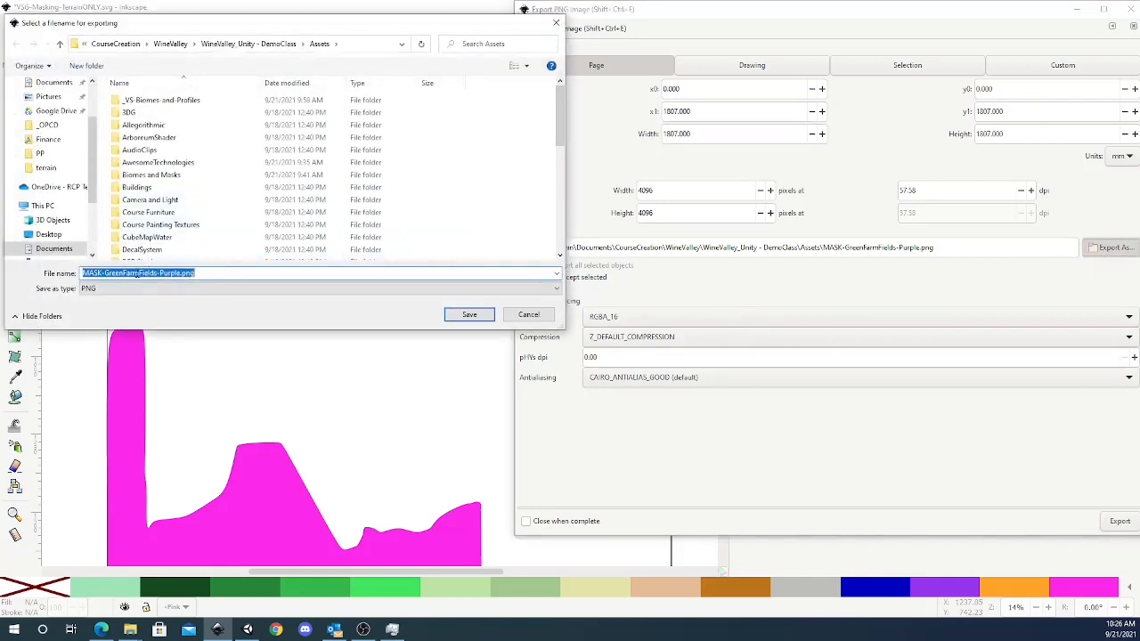
pyautogui.click(139, 273)
pyautogui.press('BackSpace')
pyautogui.press('BackSpace')
pyautogui.press('BackSpace')
pyautogui.press('BackSpace')
pyautogui.press('BackSpace')
pyautogui.press('BackSpace')
pyautogui.press('BackSpace')
pyautogui.press('BackSpace')
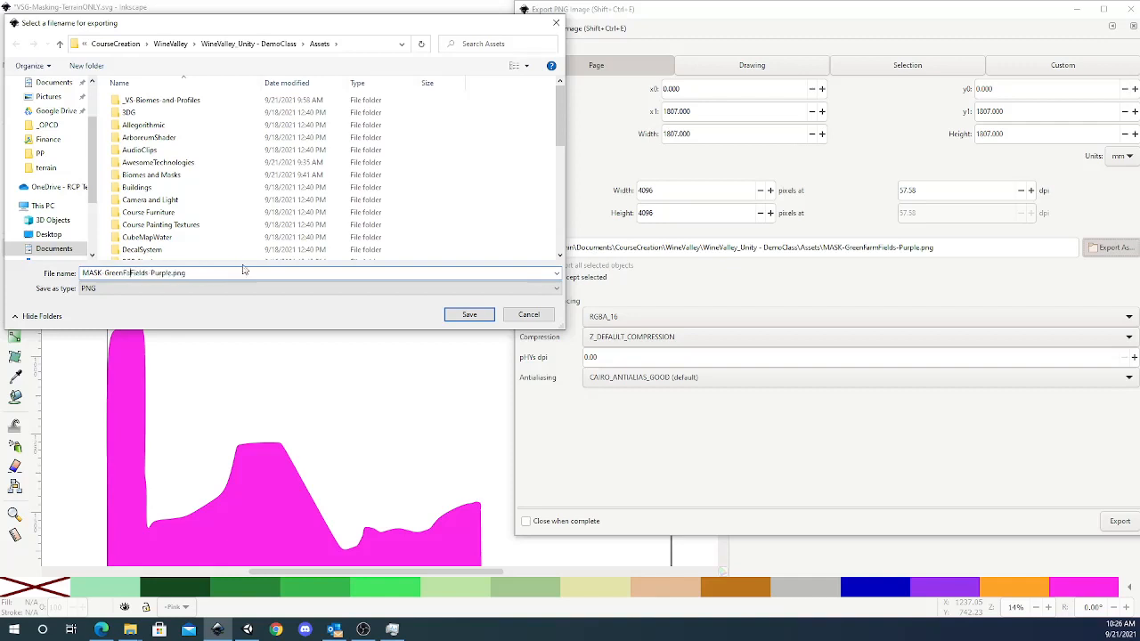
pyautogui.press('BackSpace')
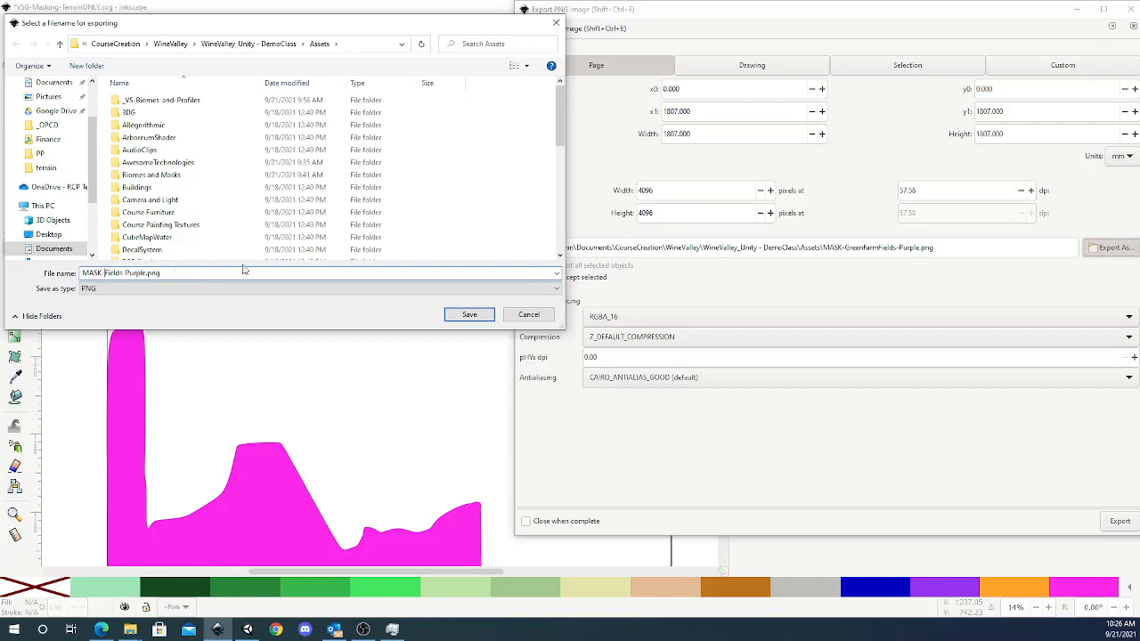
pyautogui.write('LightGreen')
pyautogui.click(470, 314)
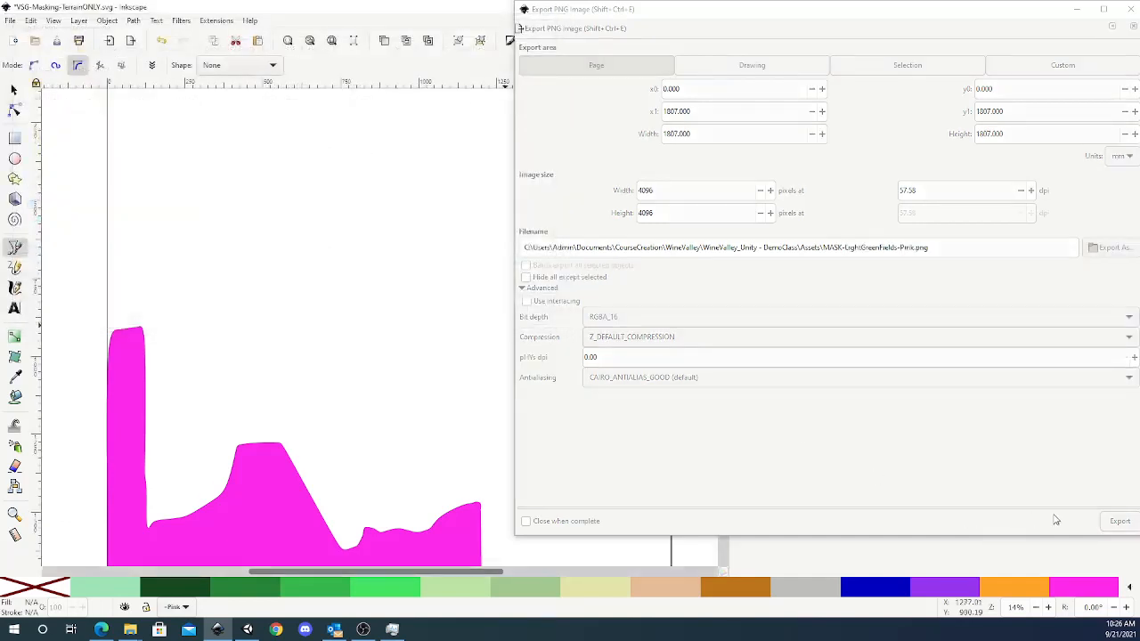
pyautogui.click(1119, 522)
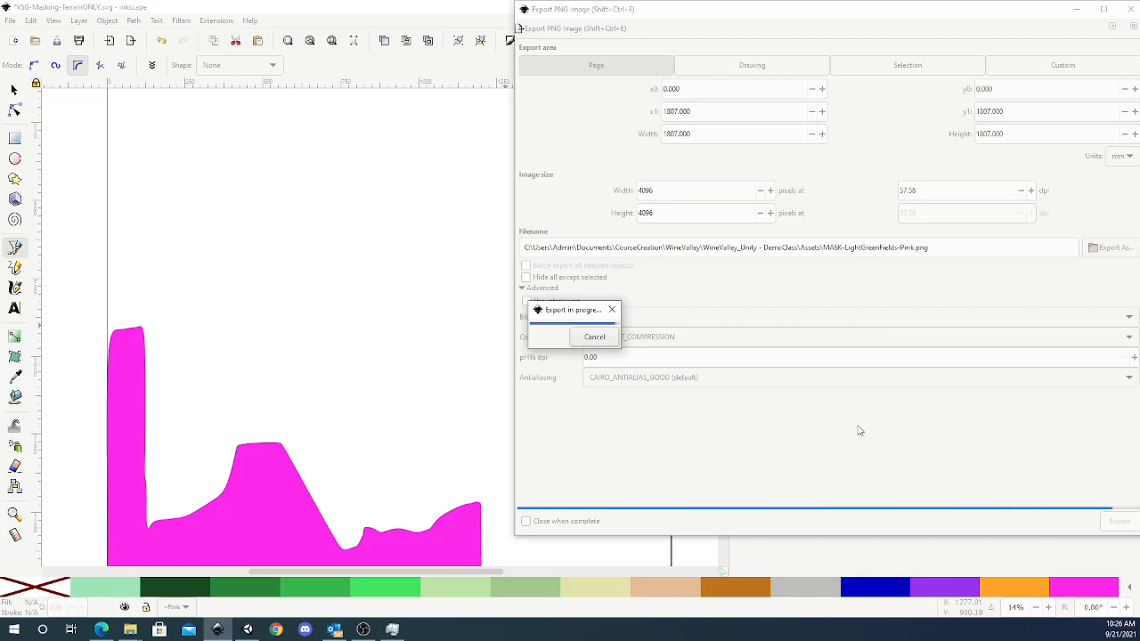
pyautogui.click(1129, 9)
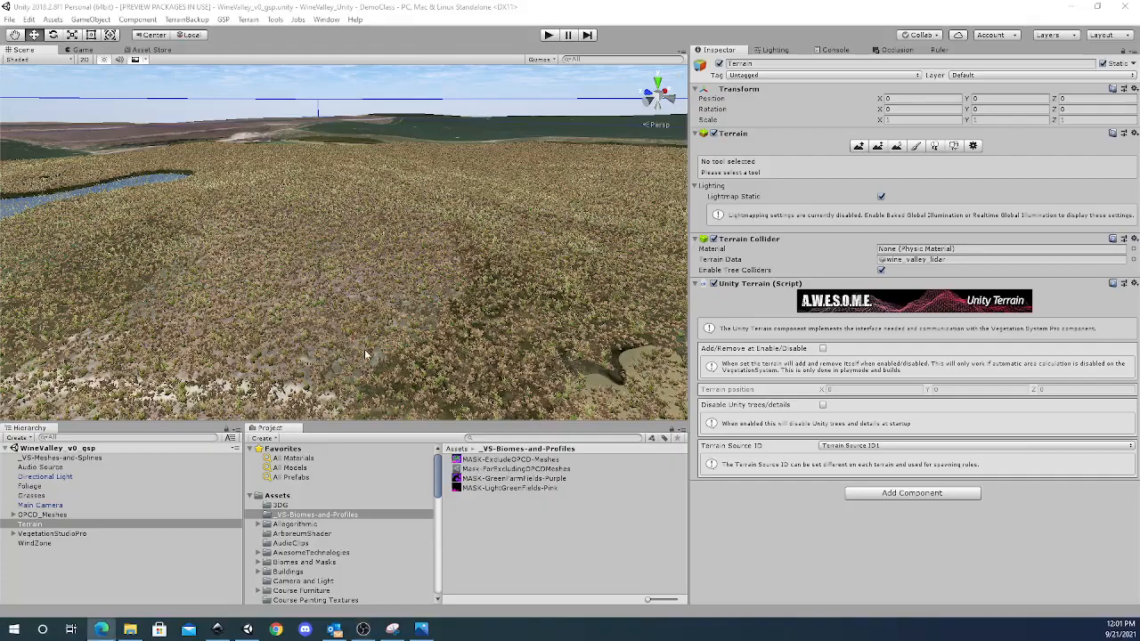
# Switch to Unity and preview the MASK-ExcludeOPCD-Meshes, MASK-GreenFarmFields-Purple and MASK-LightGreenFields-Pink textures in _VS-Biomes-and-Profiles.
pyautogui.moveTo(437, 231); pyautogui.dragTo(490, 305, button='right')
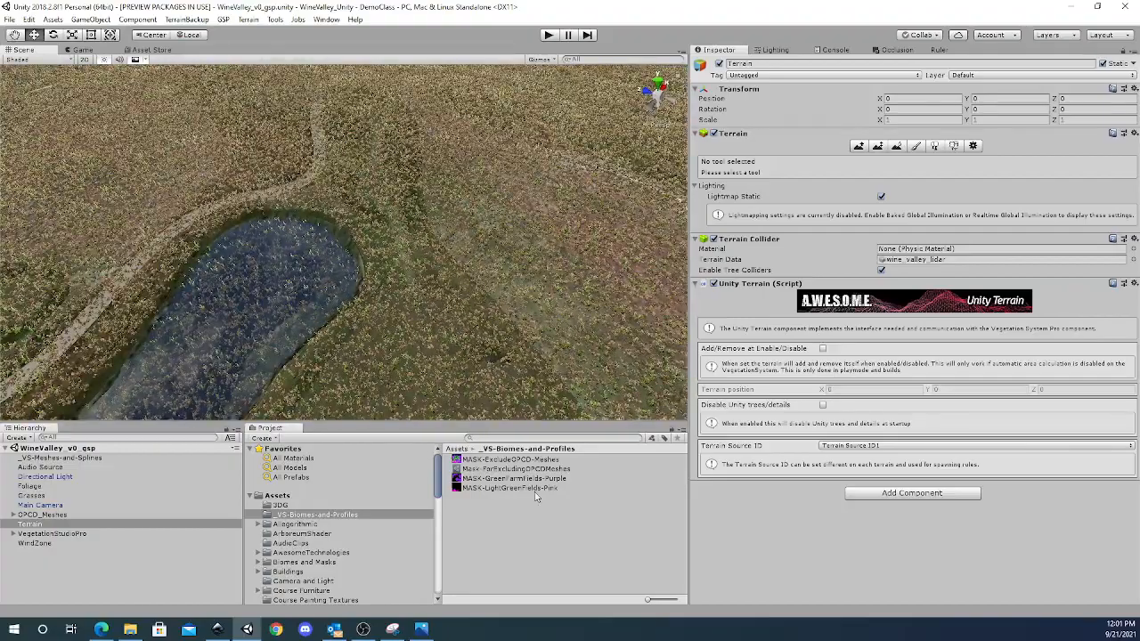
pyautogui.click(505, 462)
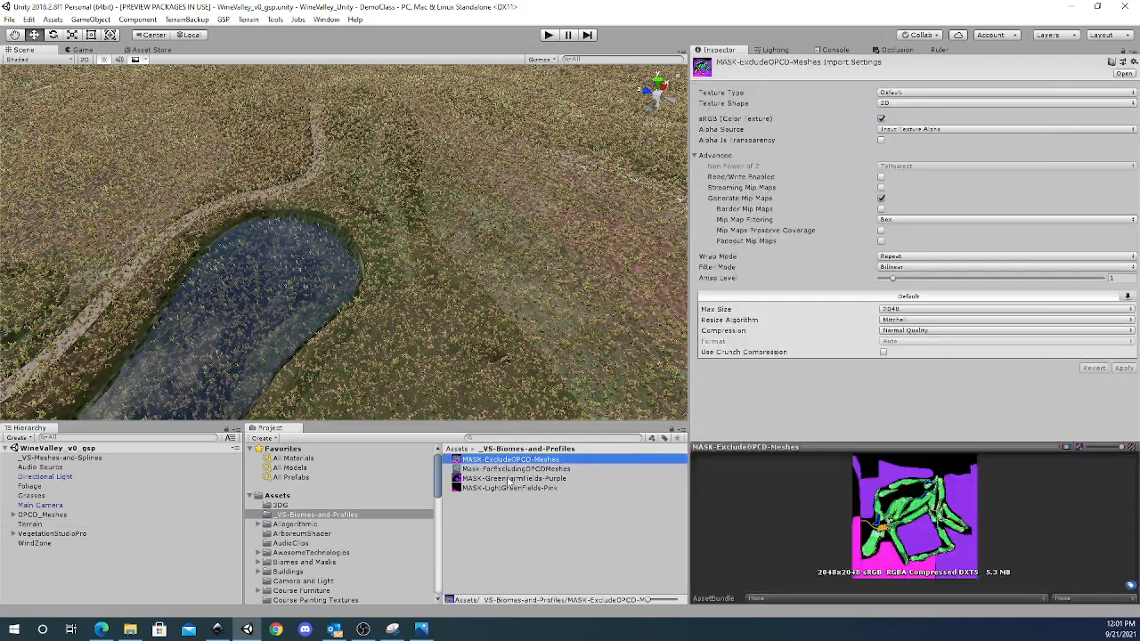
pyautogui.click(511, 480)
pyautogui.click(514, 489)
pyautogui.click(515, 480)
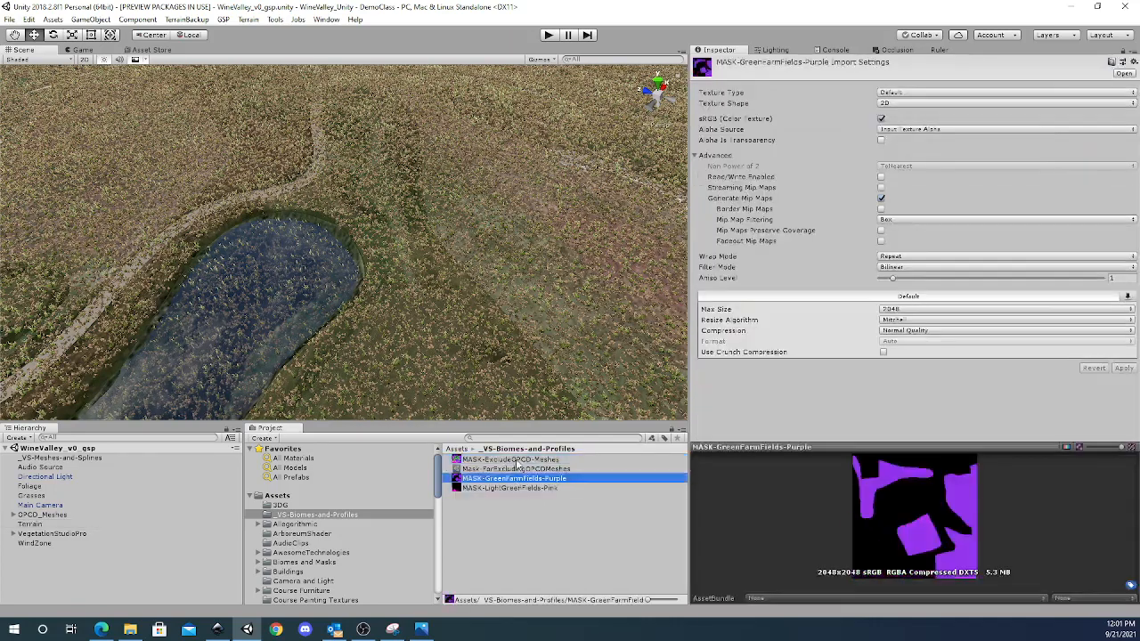
# Enable Alpha Is Transparency and set compression to None for the MASK-ExcludeOPCD-Meshes texture, and apply the import settings.
pyautogui.click(517, 460)
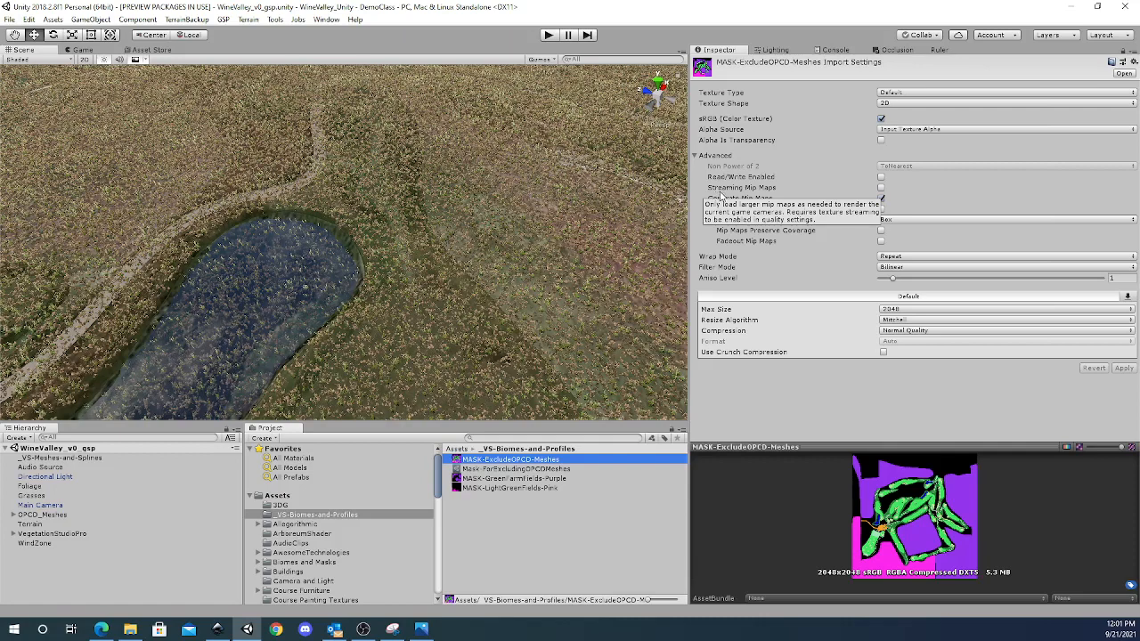
pyautogui.click(881, 120)
pyautogui.click(901, 130)
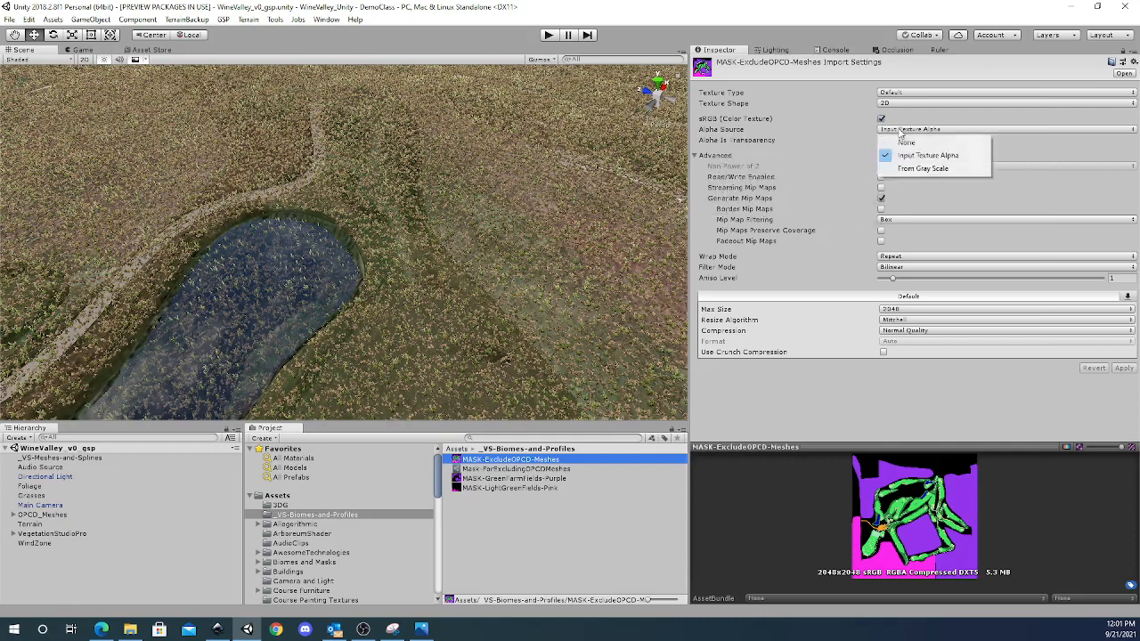
pyautogui.click(903, 134)
pyautogui.click(901, 131)
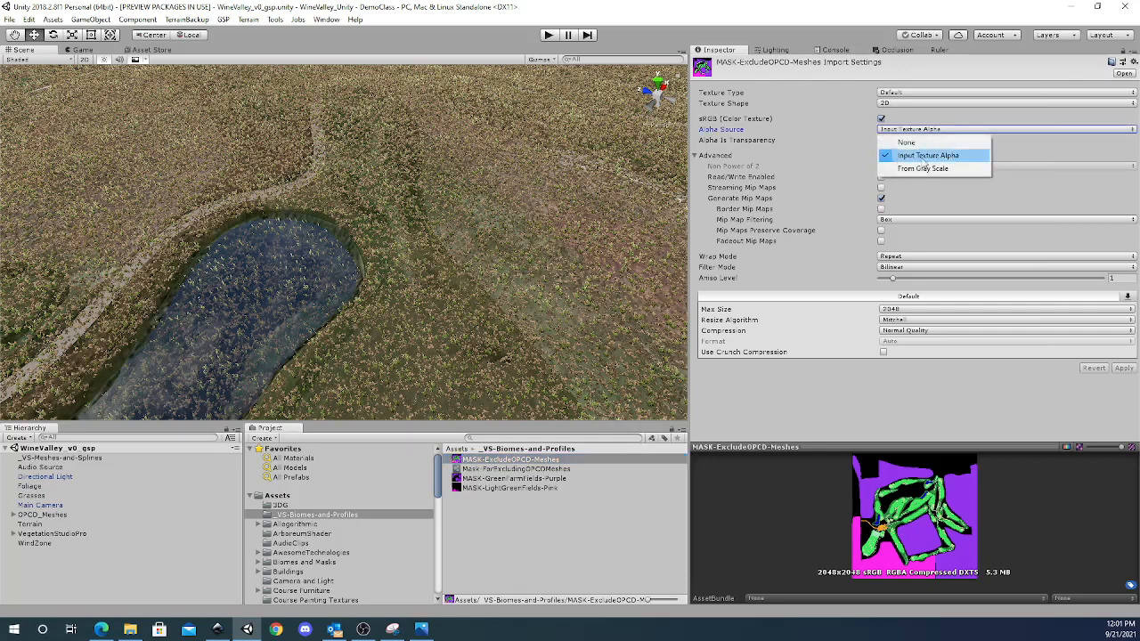
pyautogui.click(887, 153)
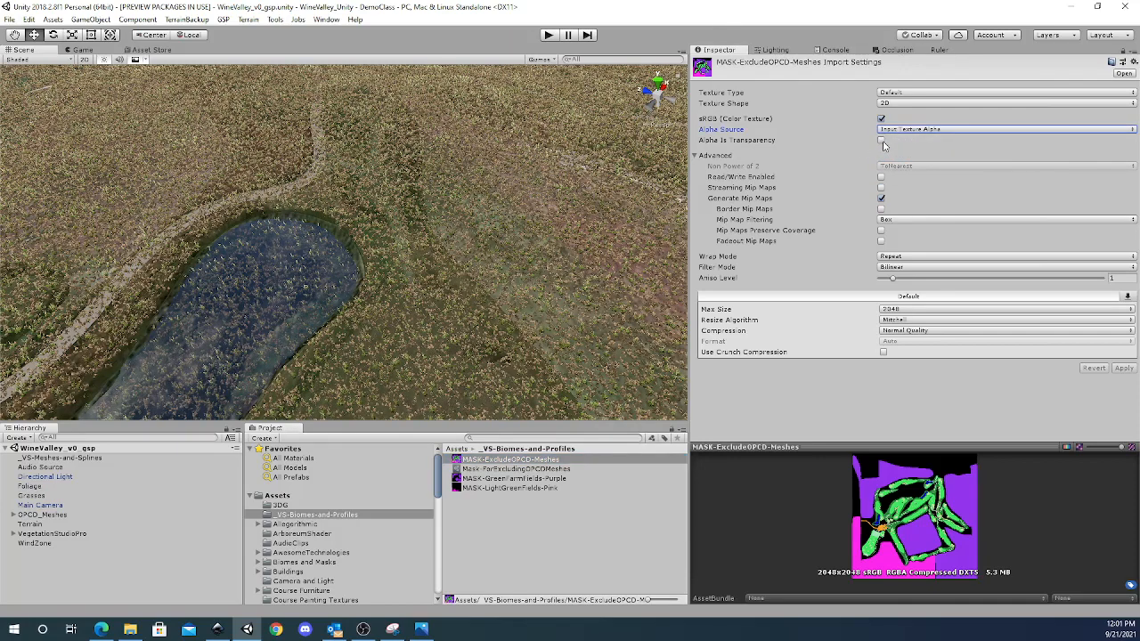
pyautogui.click(882, 142)
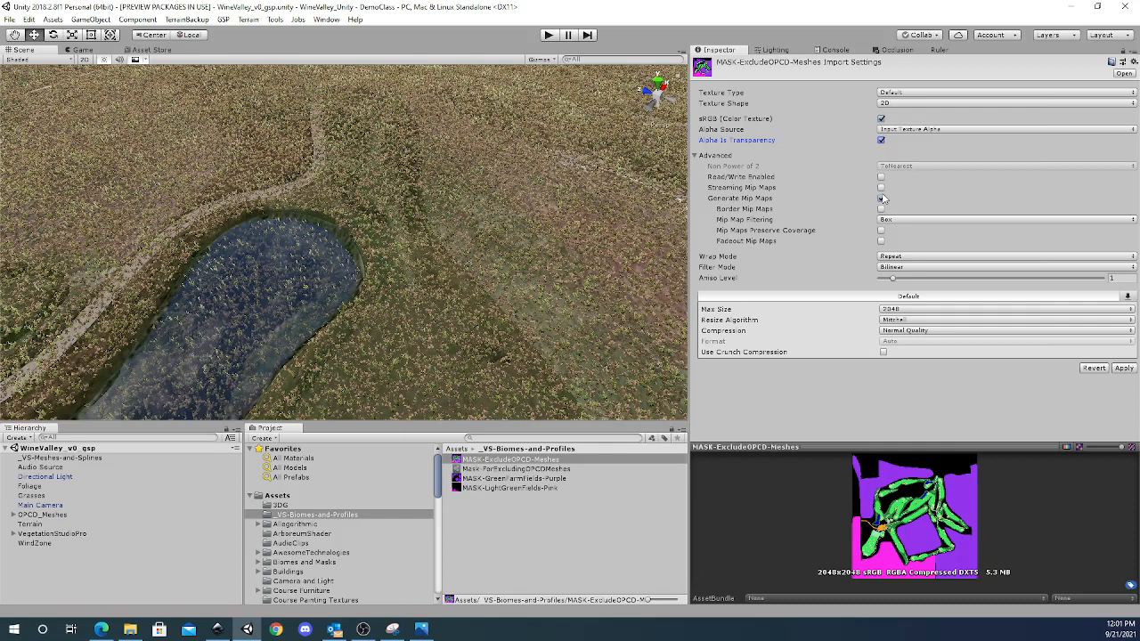
pyautogui.click(908, 334)
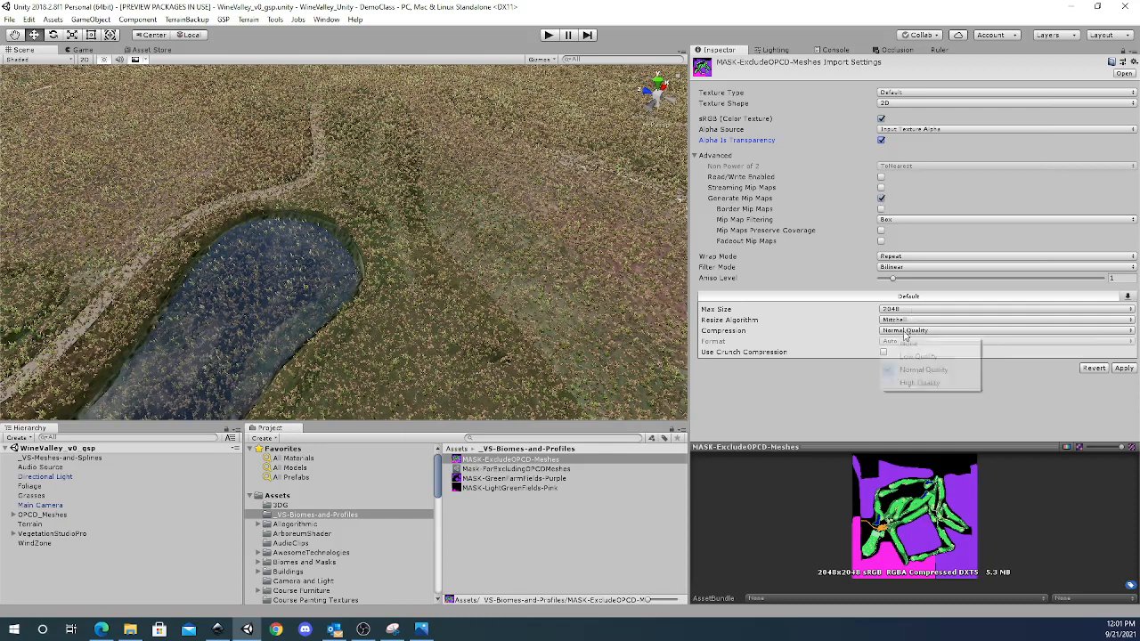
pyautogui.click(908, 343)
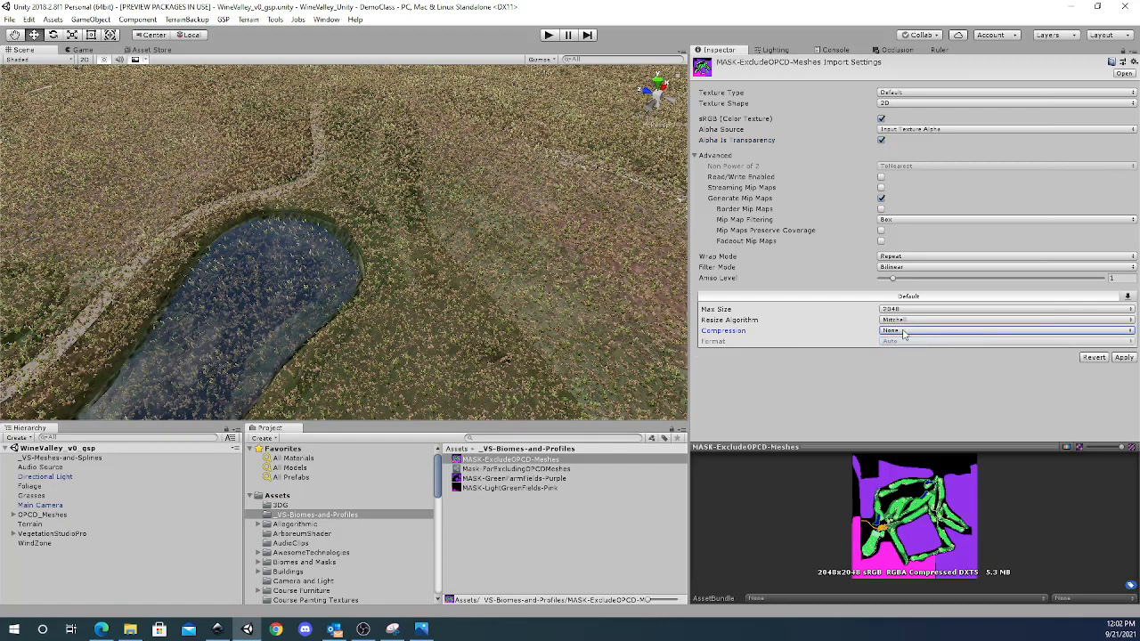
pyautogui.click(1123, 357)
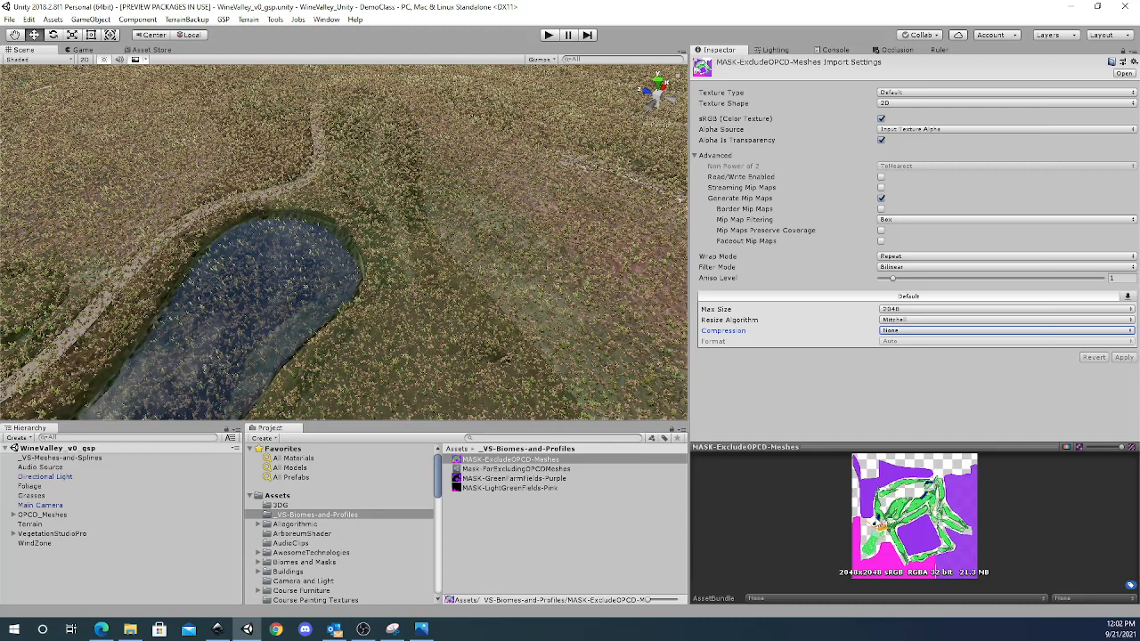
# Apply Alpha Is Transparency and a compression of None to the MASK-GreenFarmFields-Purple texture's import settings.
pyautogui.click(526, 482)
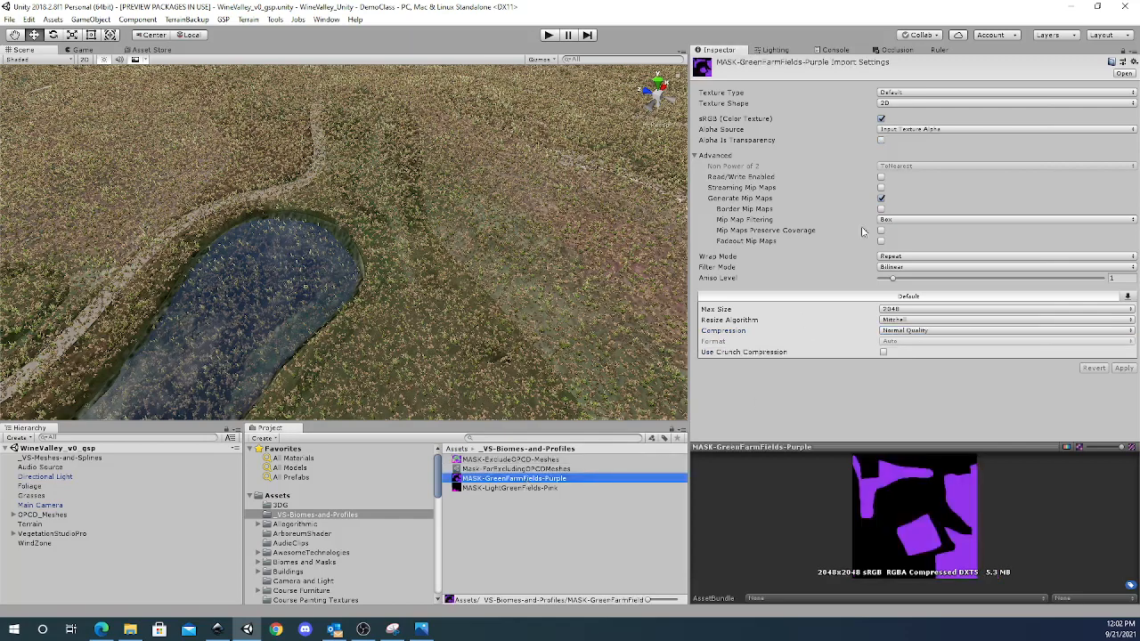
pyautogui.click(881, 141)
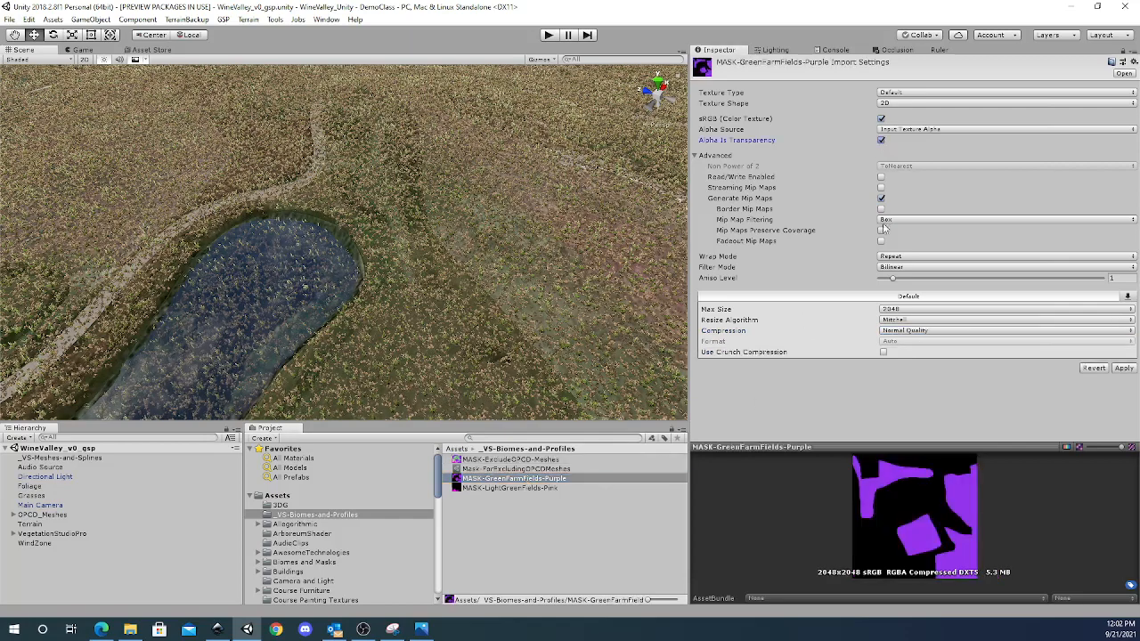
pyautogui.click(896, 330)
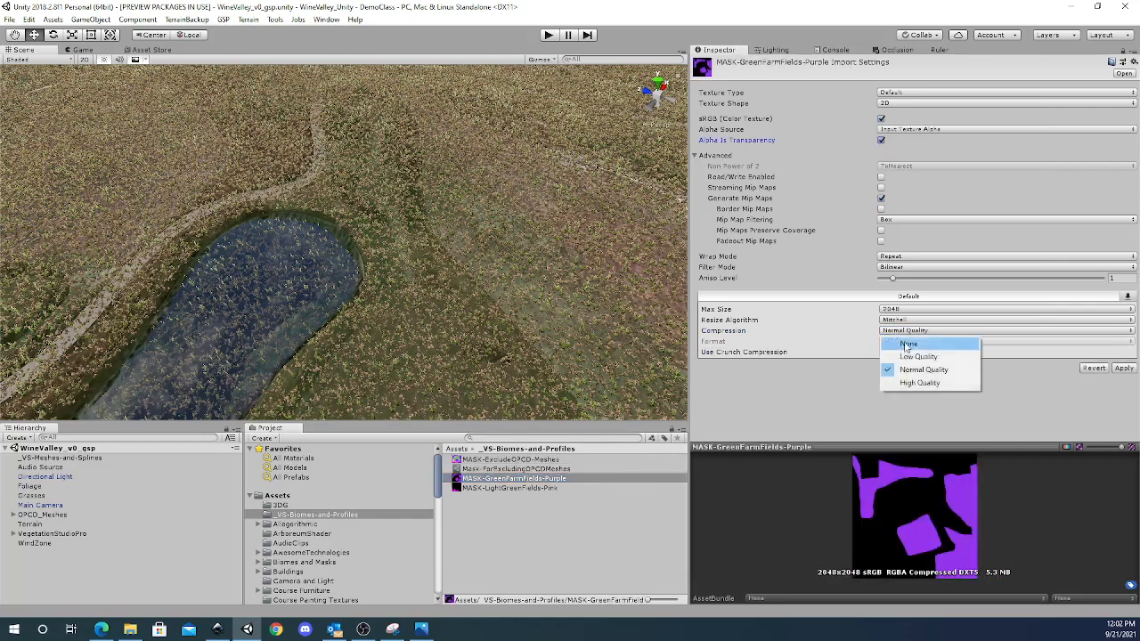
pyautogui.click(905, 342)
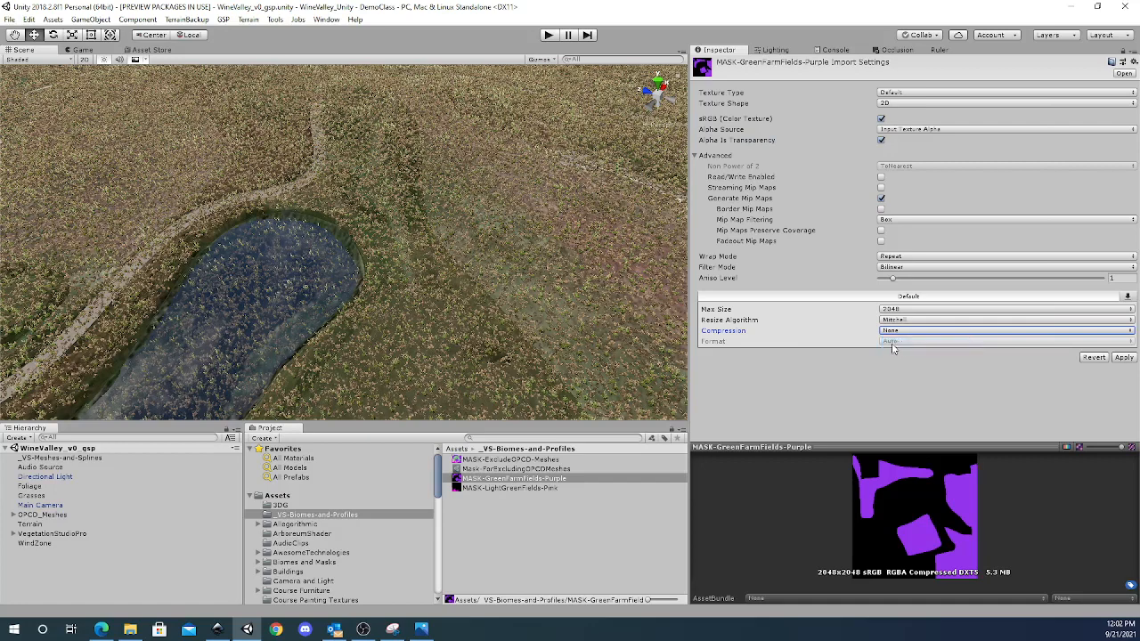
pyautogui.click(1124, 358)
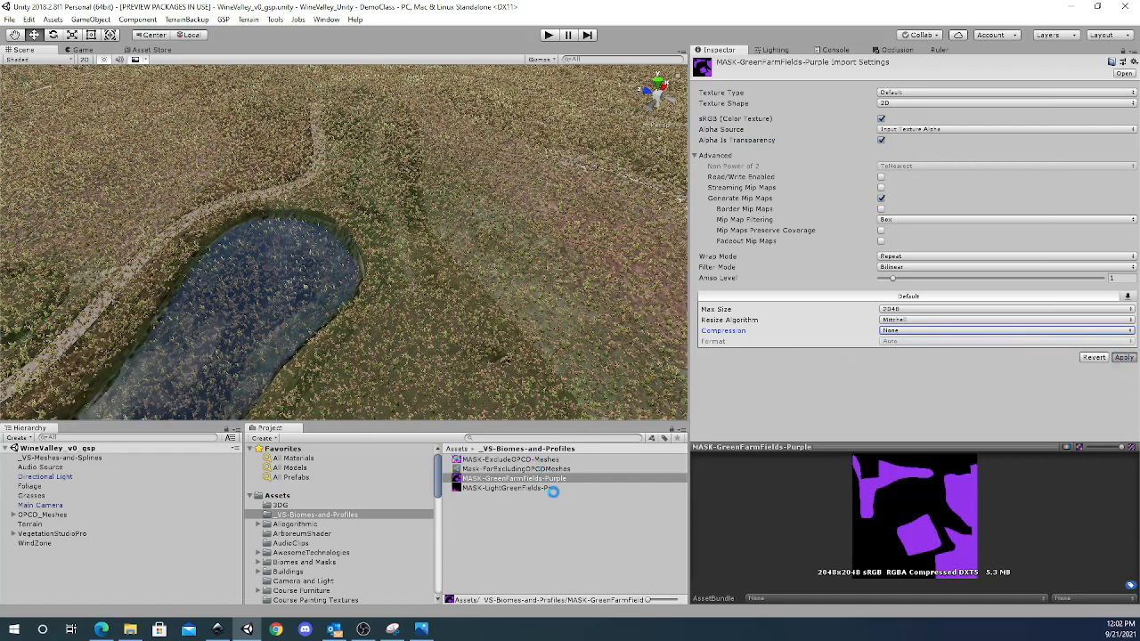
# Apply Alpha Is Transparency and a compression of None to MASK-LightGreenFields-Pink, and recheck the import settings of the other two new masks.
pyautogui.click(553, 490)
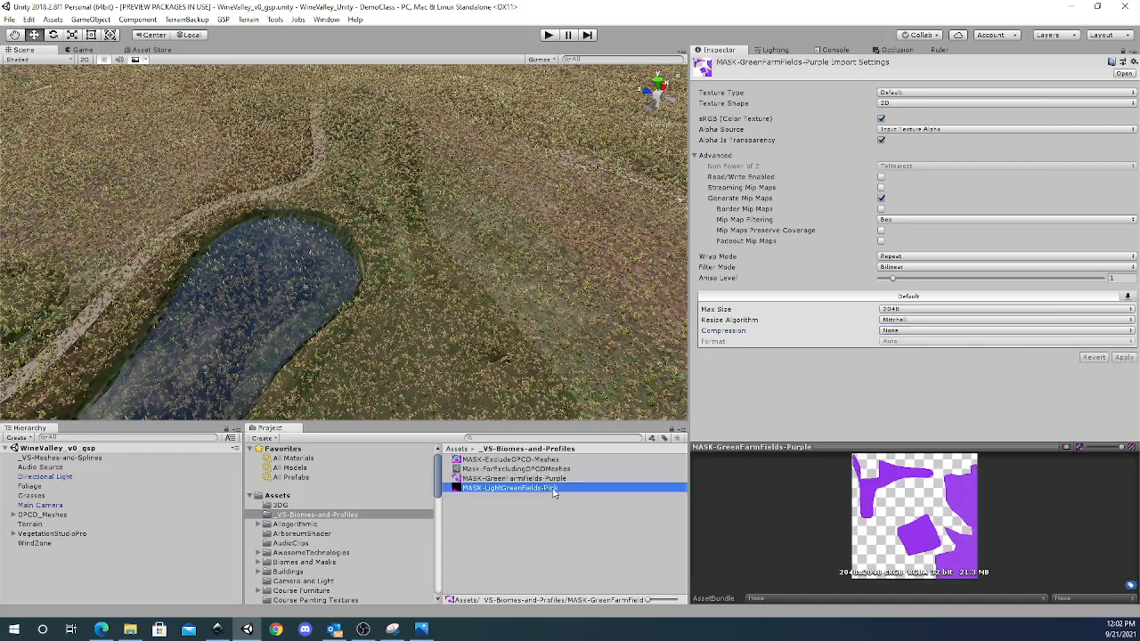
pyautogui.click(880, 142)
pyautogui.click(884, 332)
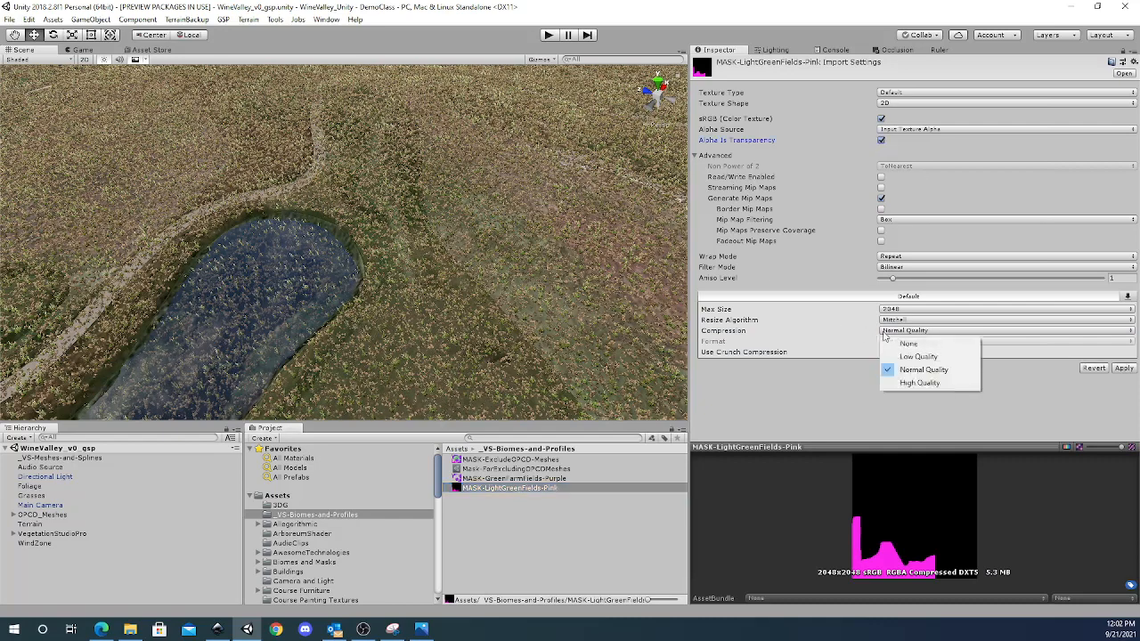
pyautogui.click(906, 344)
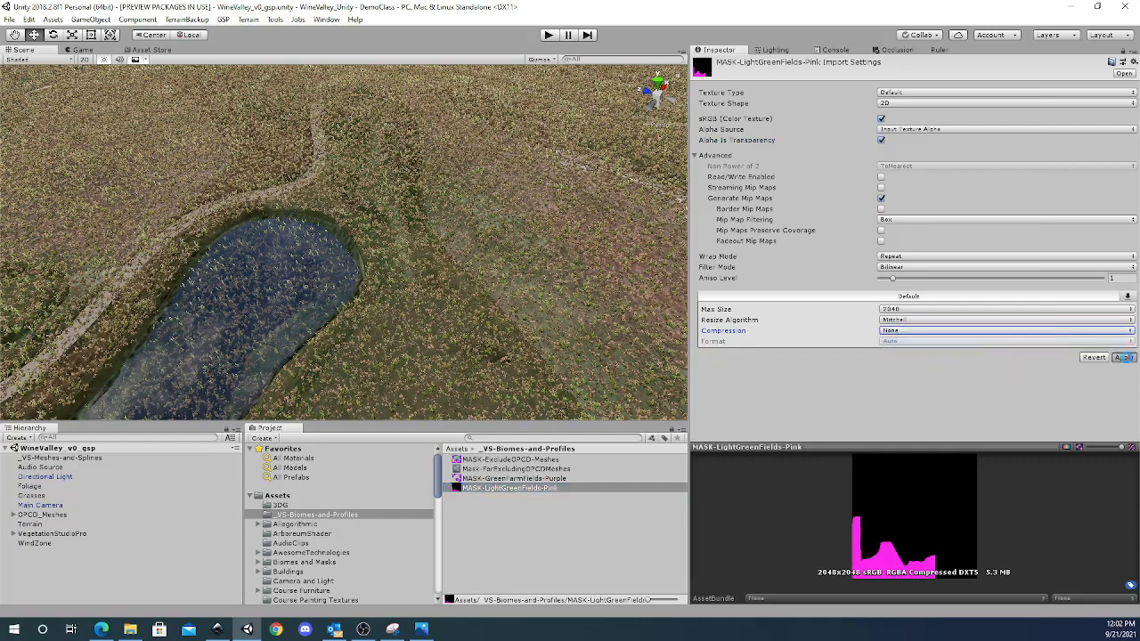
pyautogui.click(1124, 357)
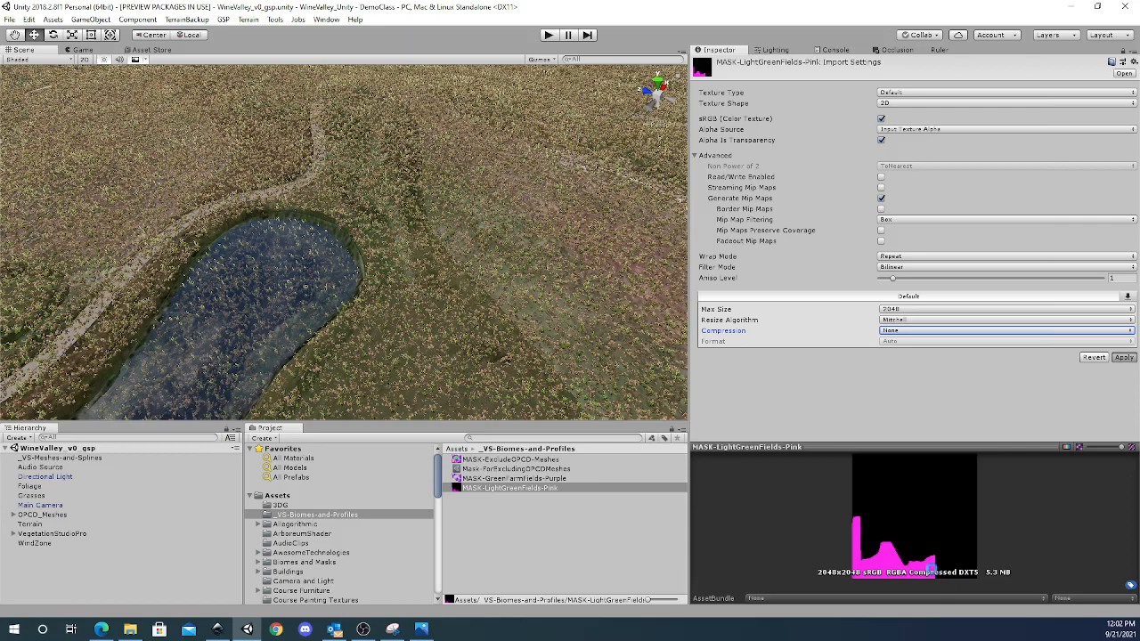
pyautogui.click(561, 479)
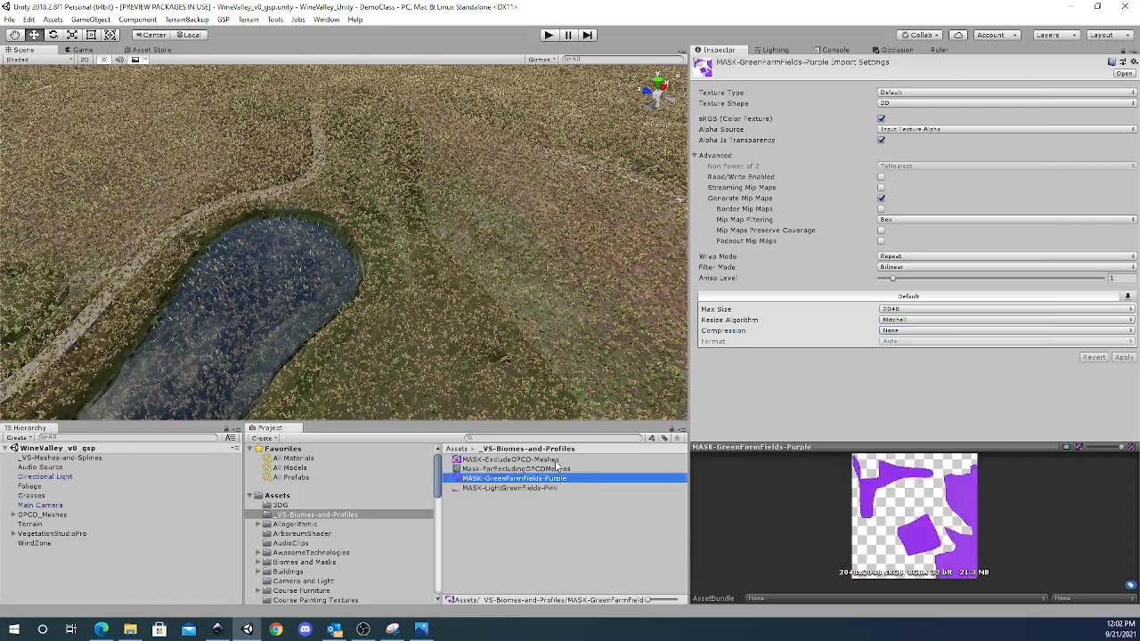
pyautogui.click(554, 460)
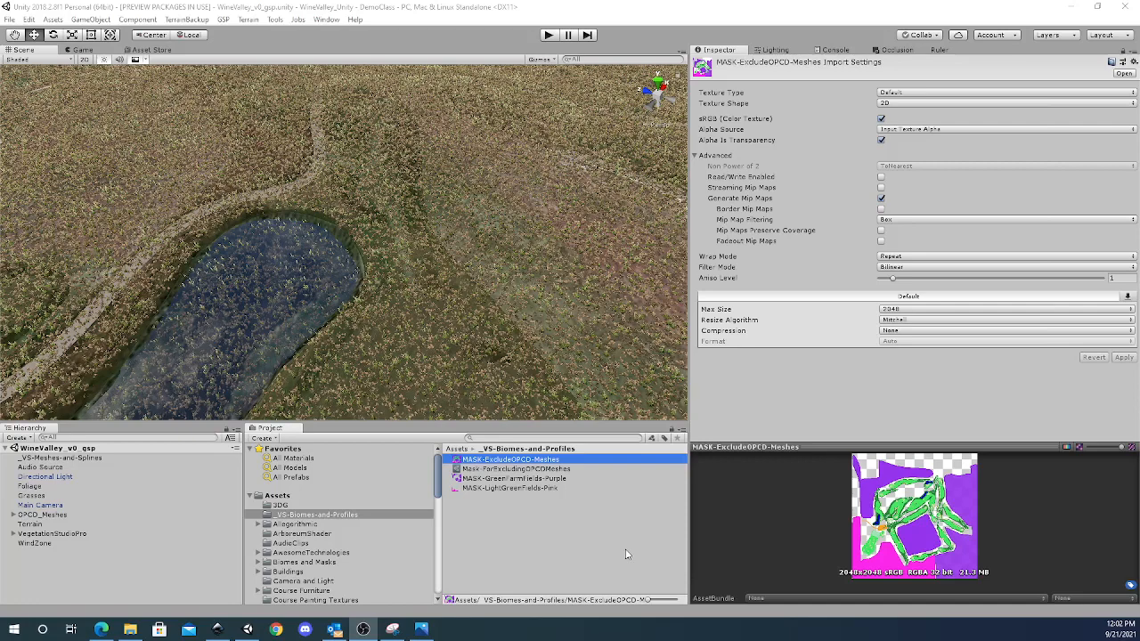
# Select the VegetationSystemPro object under VegetationStudioPro and go to the settings of the first grass item in the ExcludeOPCDMeshes biome.
pyautogui.click(15, 534)
pyautogui.click(73, 555)
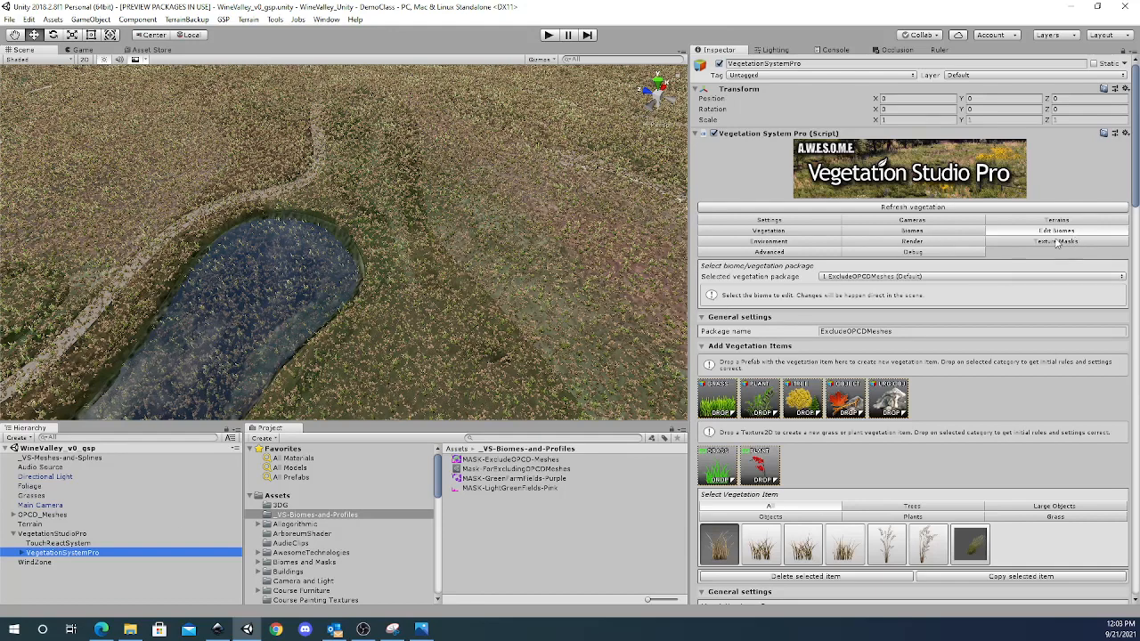
pyautogui.scroll(-3, 965, 365)
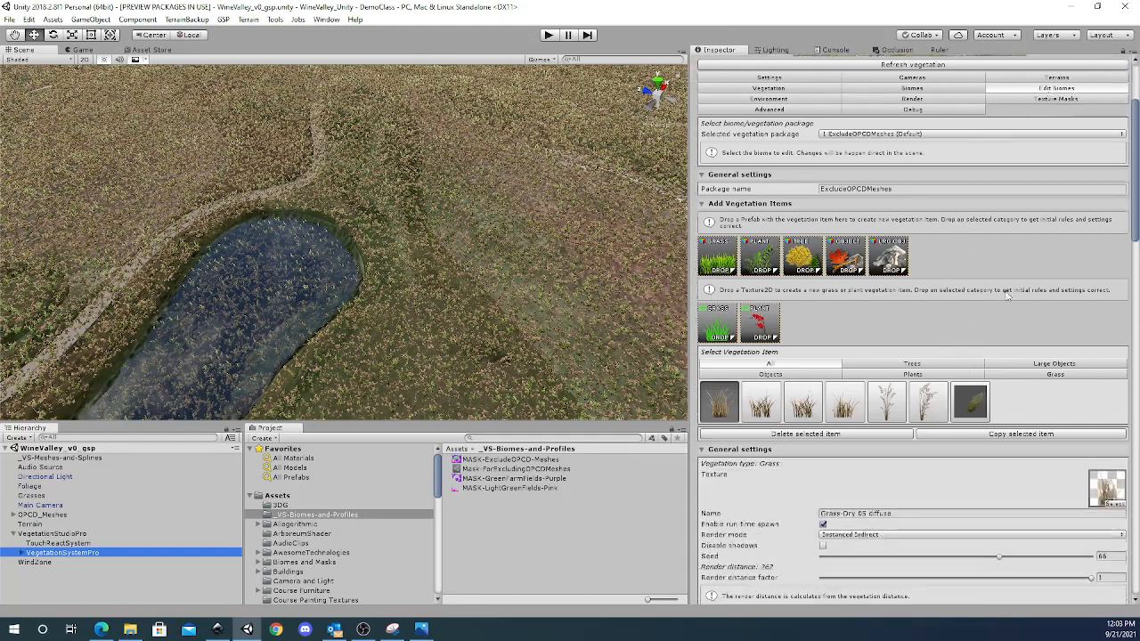
pyautogui.scroll(-2, 761, 405)
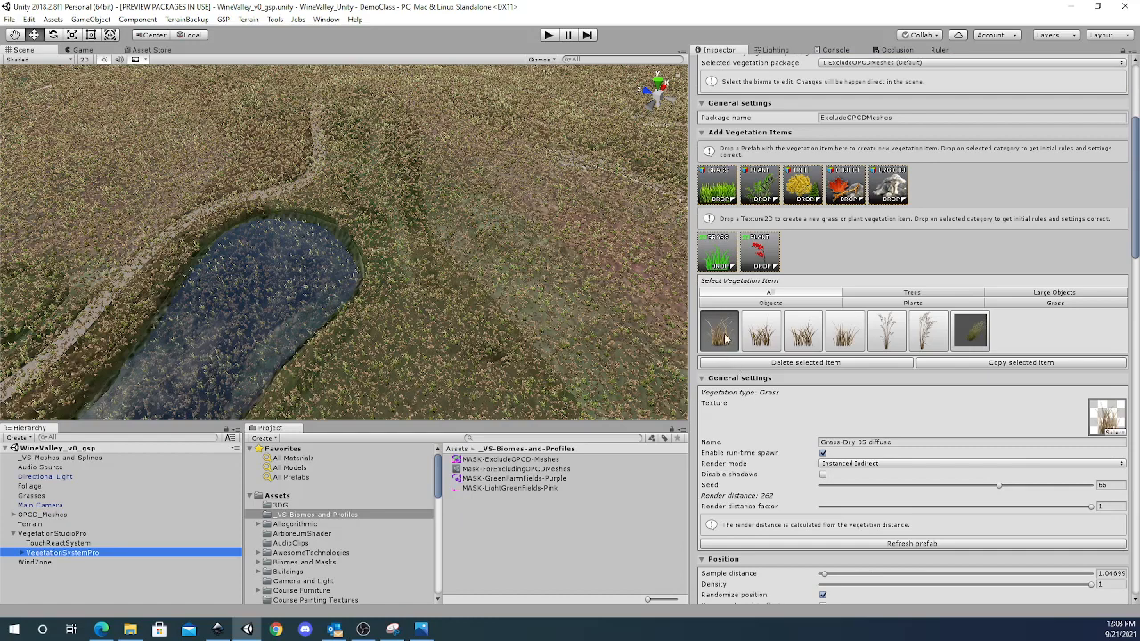
pyautogui.scroll(-5, 775, 408)
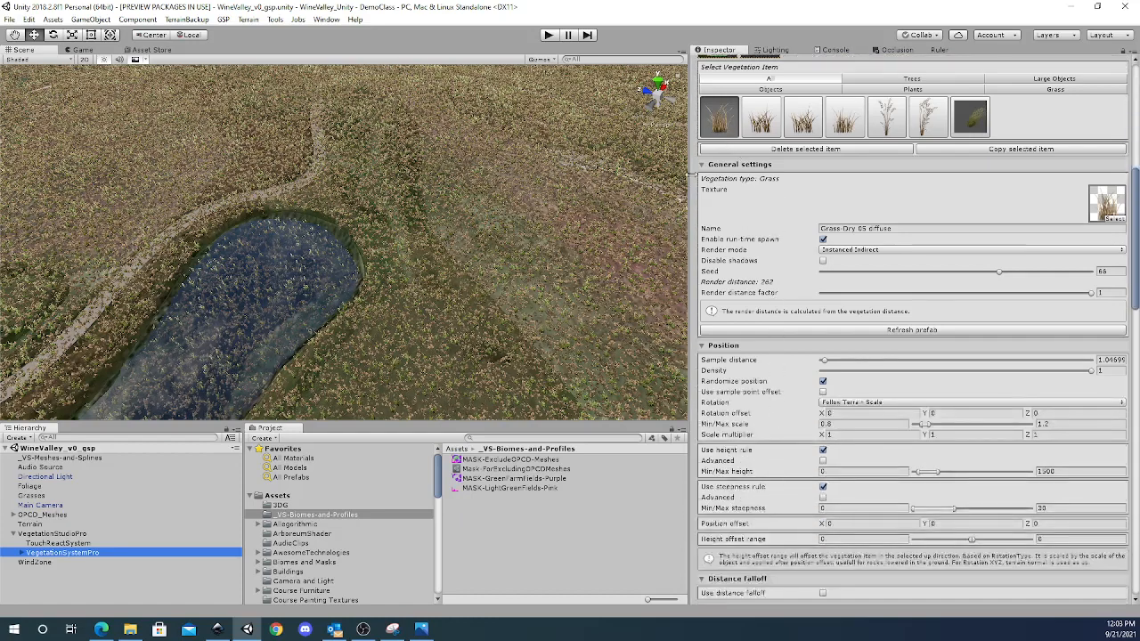
# Collapse all settings sections of the selected grass item, from General settings through Terrain source rules.
pyautogui.click(703, 165)
pyautogui.click(703, 175)
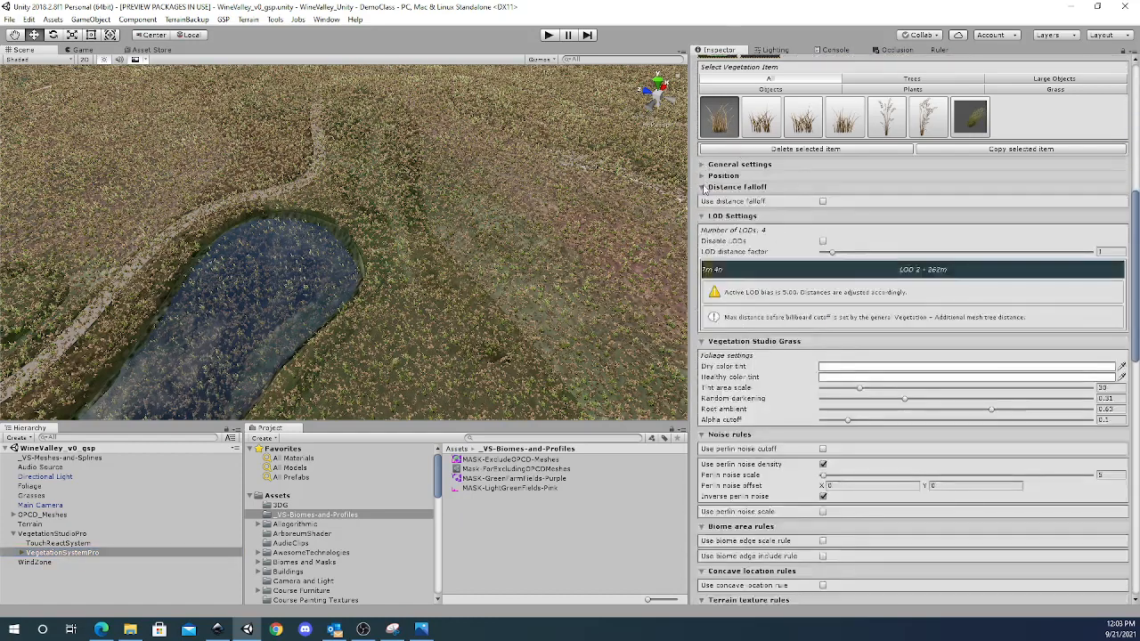
pyautogui.click(703, 187)
pyautogui.click(702, 198)
pyautogui.click(703, 209)
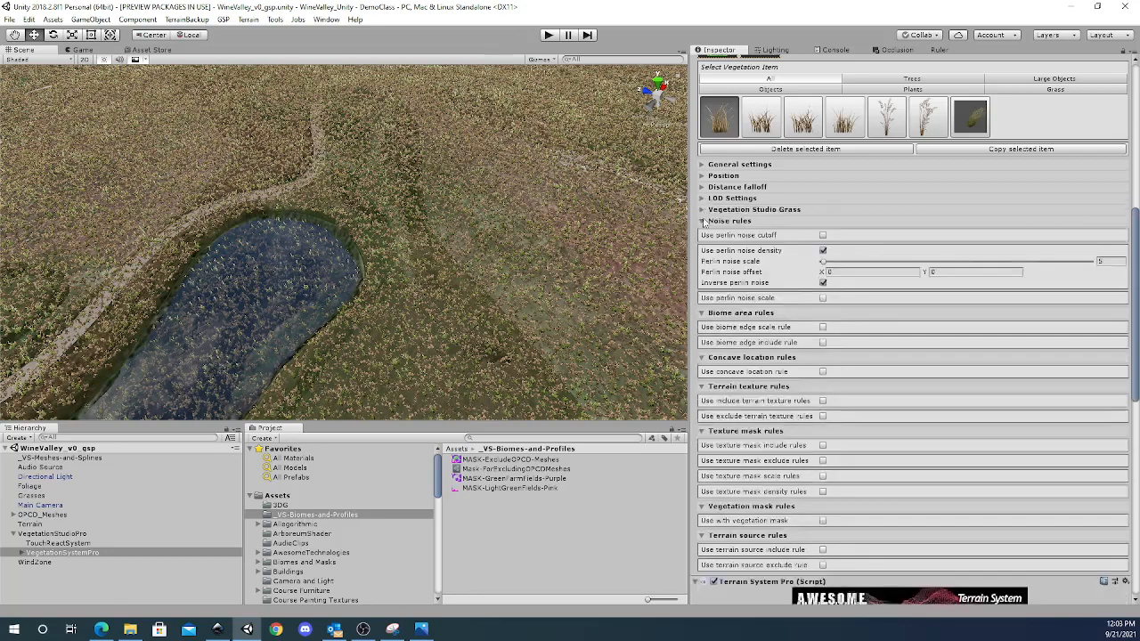
pyautogui.click(702, 220)
pyautogui.click(703, 232)
pyautogui.click(703, 243)
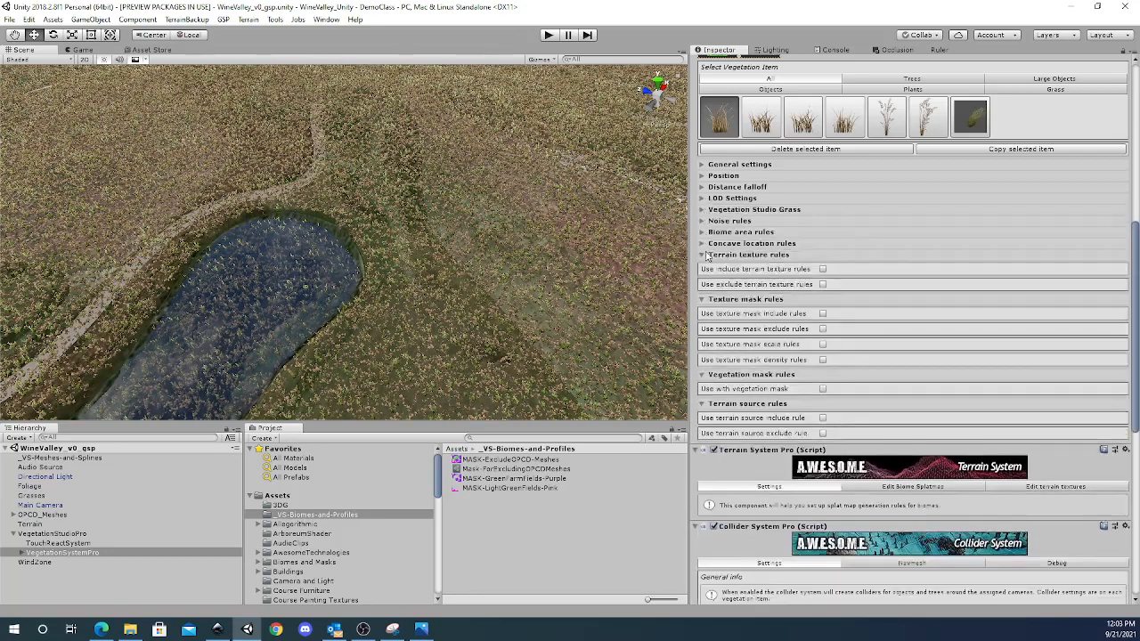
pyautogui.click(702, 255)
pyautogui.click(703, 265)
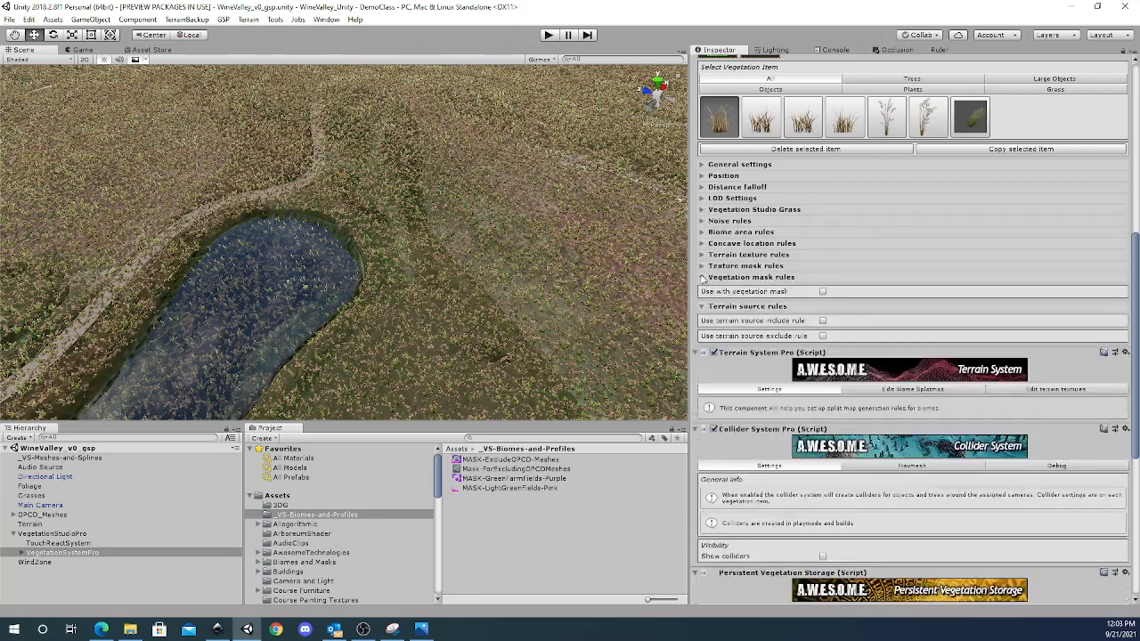
pyautogui.click(703, 277)
pyautogui.click(705, 289)
# Collapse the Terrain System Pro, Collider System Pro, Persistent Vegetation Storage and Runtime Prefab Spawner components.
pyautogui.click(696, 303)
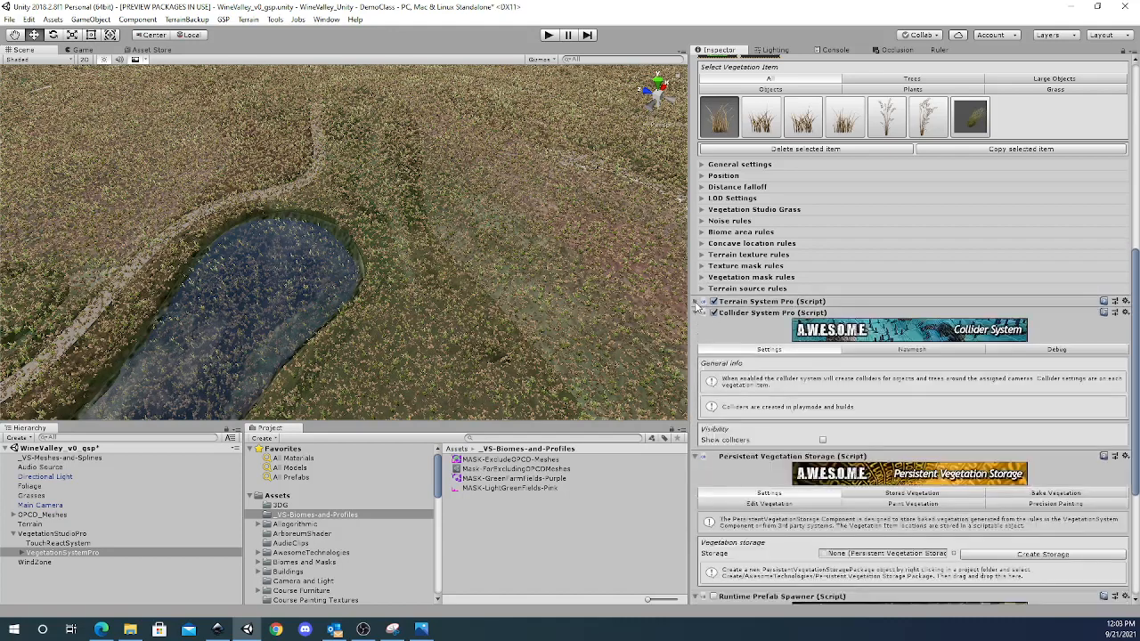
pyautogui.click(696, 313)
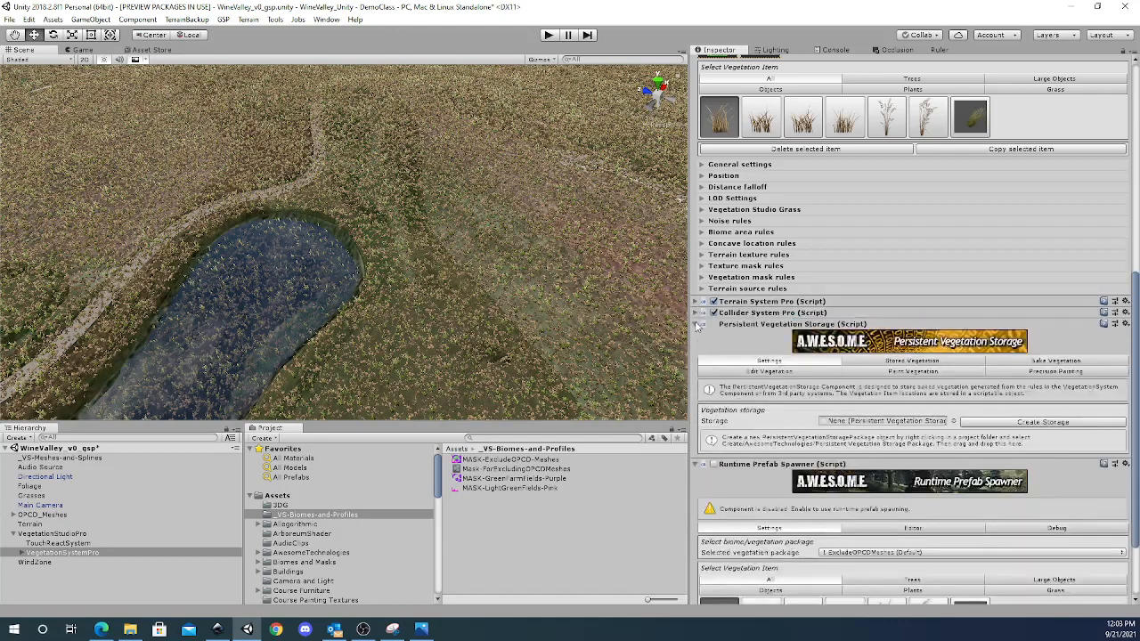
pyautogui.click(697, 324)
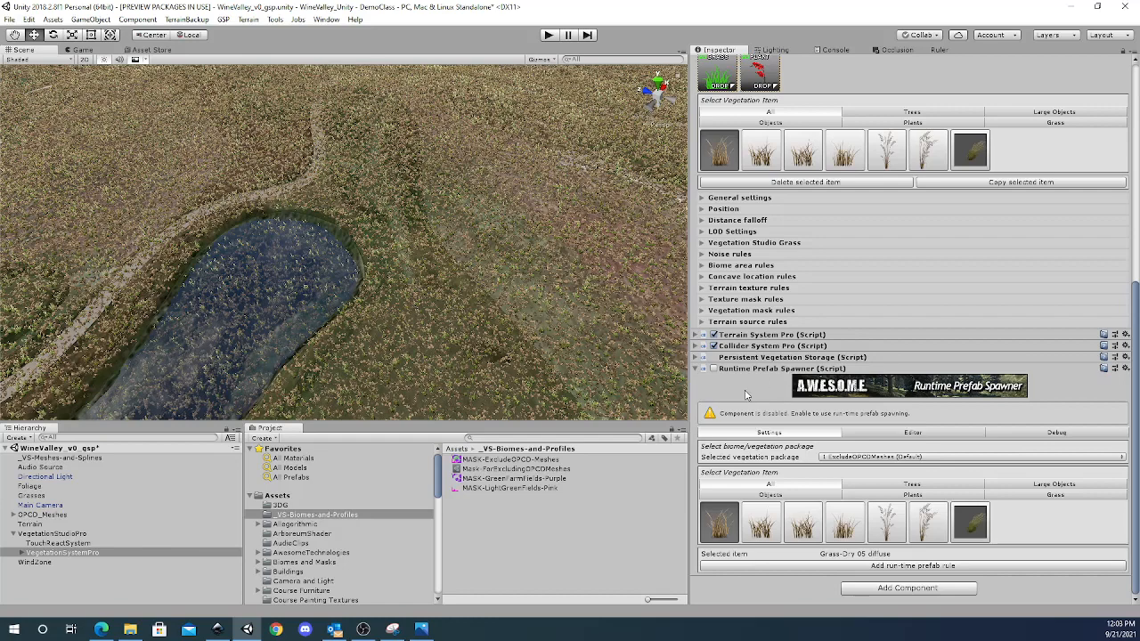
pyautogui.click(697, 369)
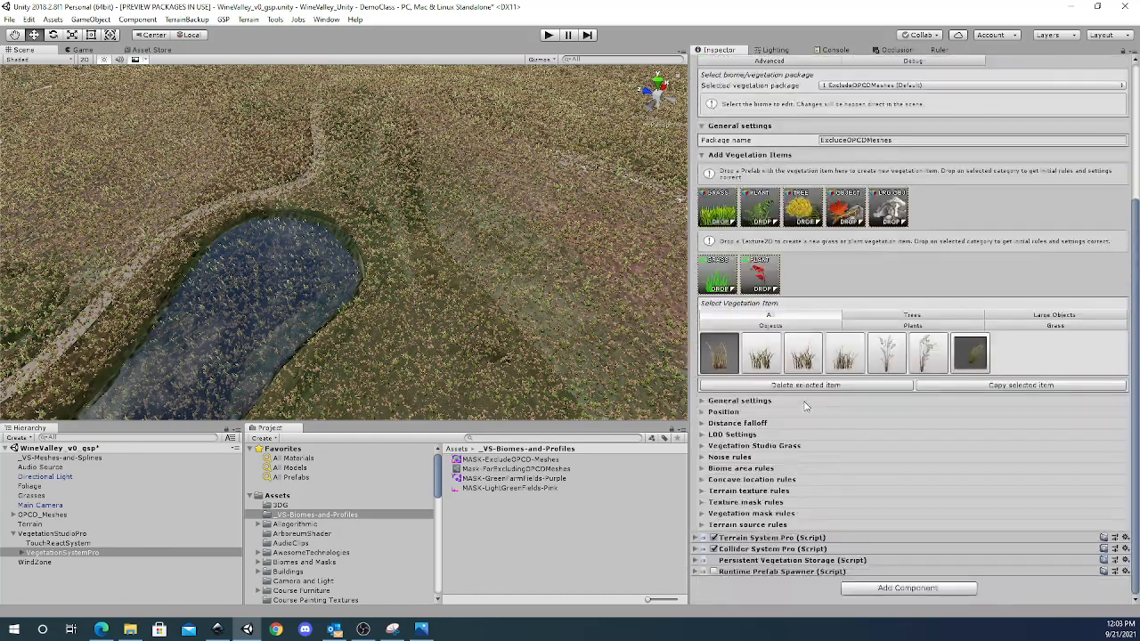
pyautogui.hotkey('alt', 'Tab')
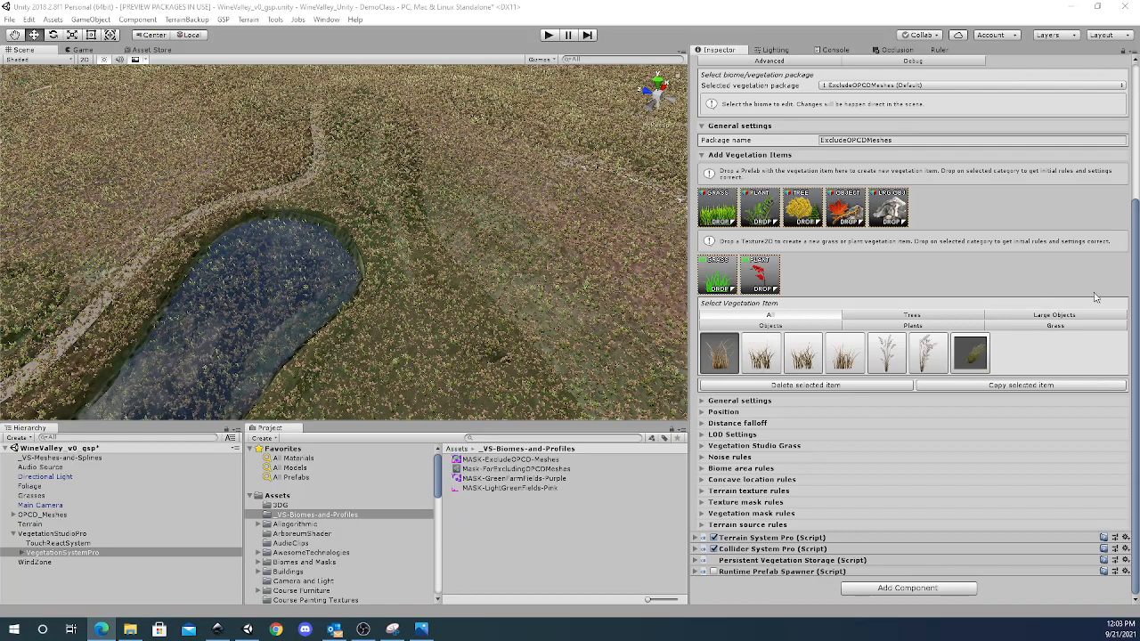
# Add an RGBA Channel texture mask group to the ExcludeOPCDMeshes biome and assign the MASK-ExcludeOPCD-Meshes texture to it.
pyautogui.scroll(5, 1124, 285)
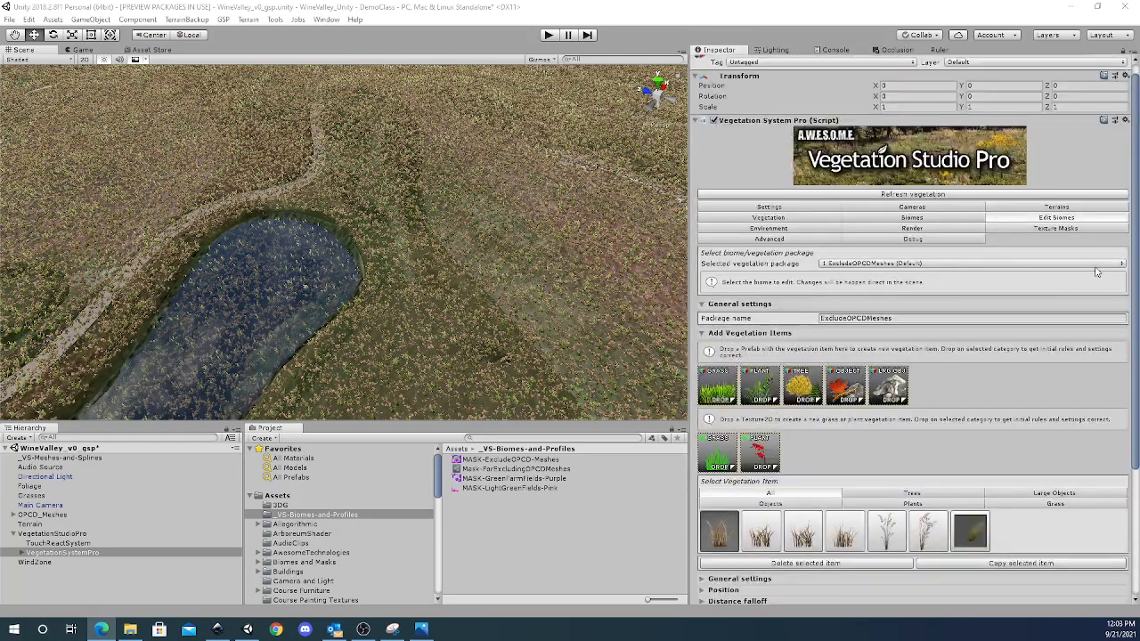
pyautogui.click(1036, 230)
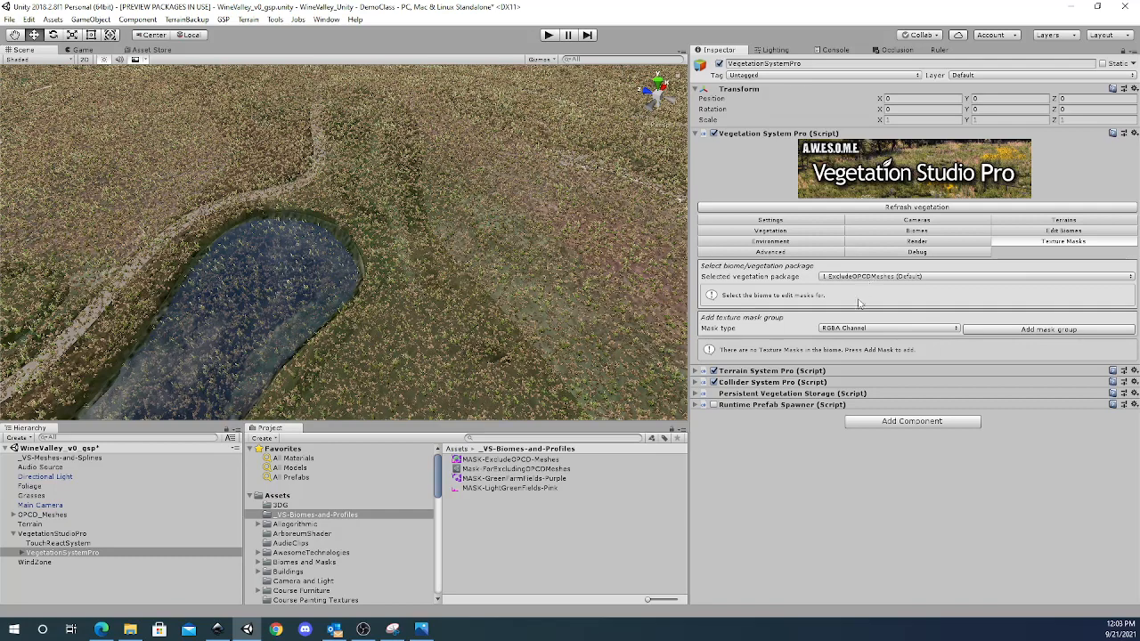
pyautogui.click(999, 331)
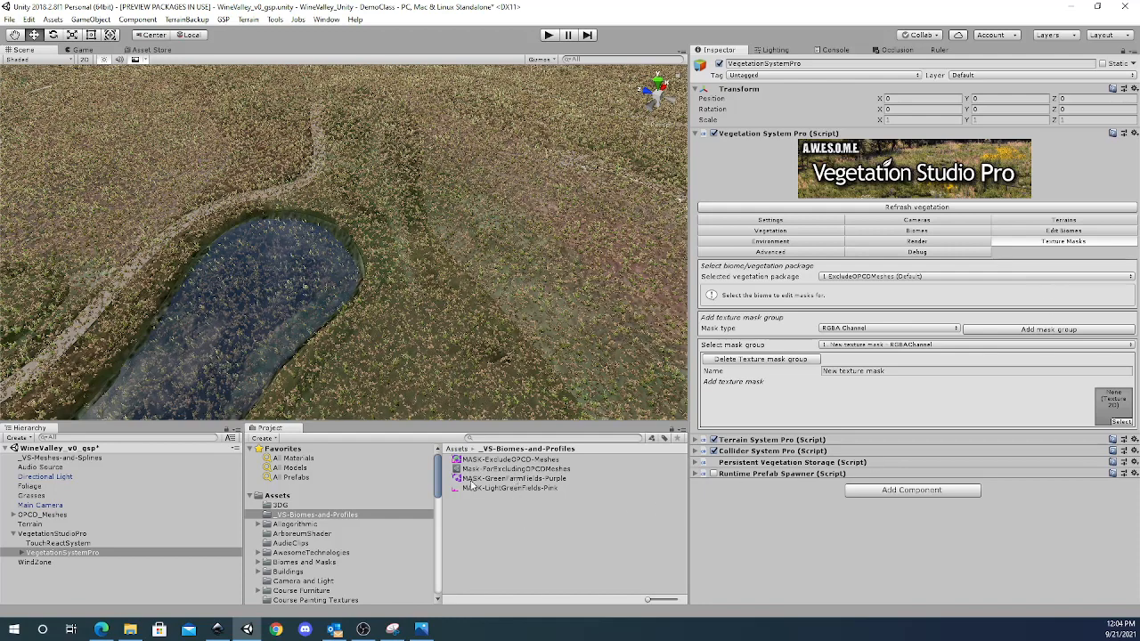
pyautogui.moveTo(481, 461); pyautogui.dragTo(1115, 407)
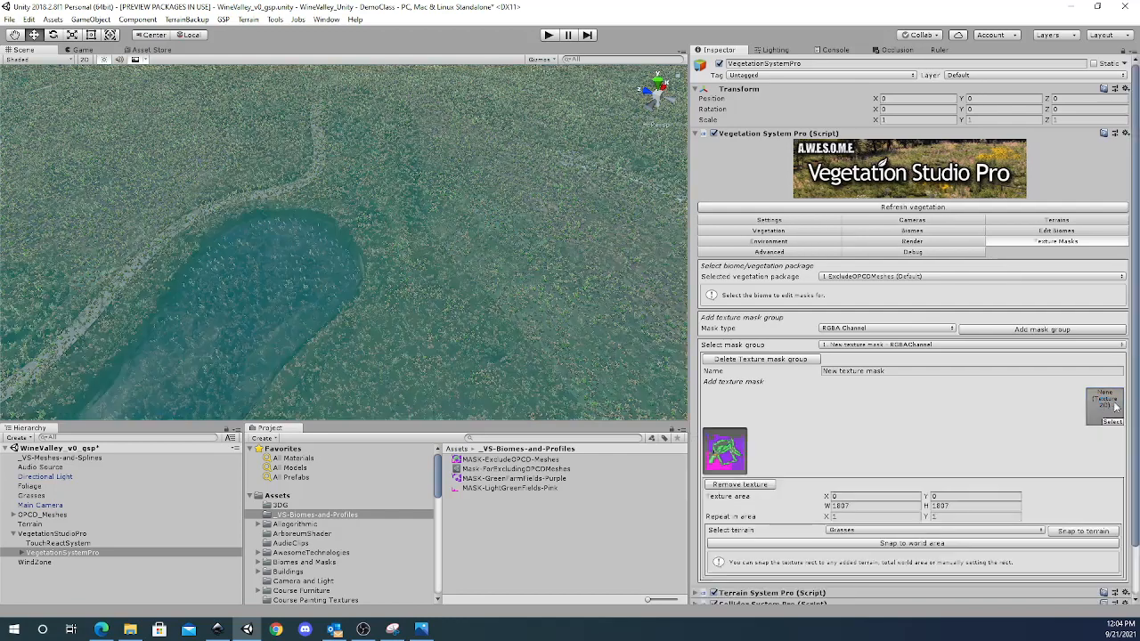
# Name the texture mask group ExcludeOPCD-Meshes and check the width and height of its texture area.
pyautogui.click(893, 371)
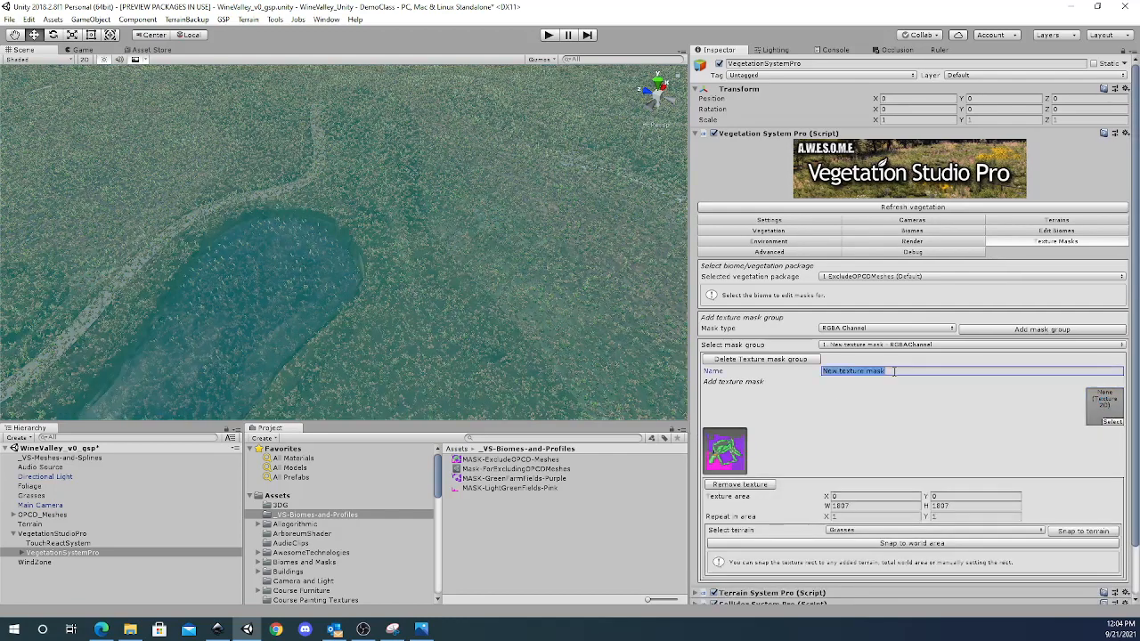
pyautogui.write('E')
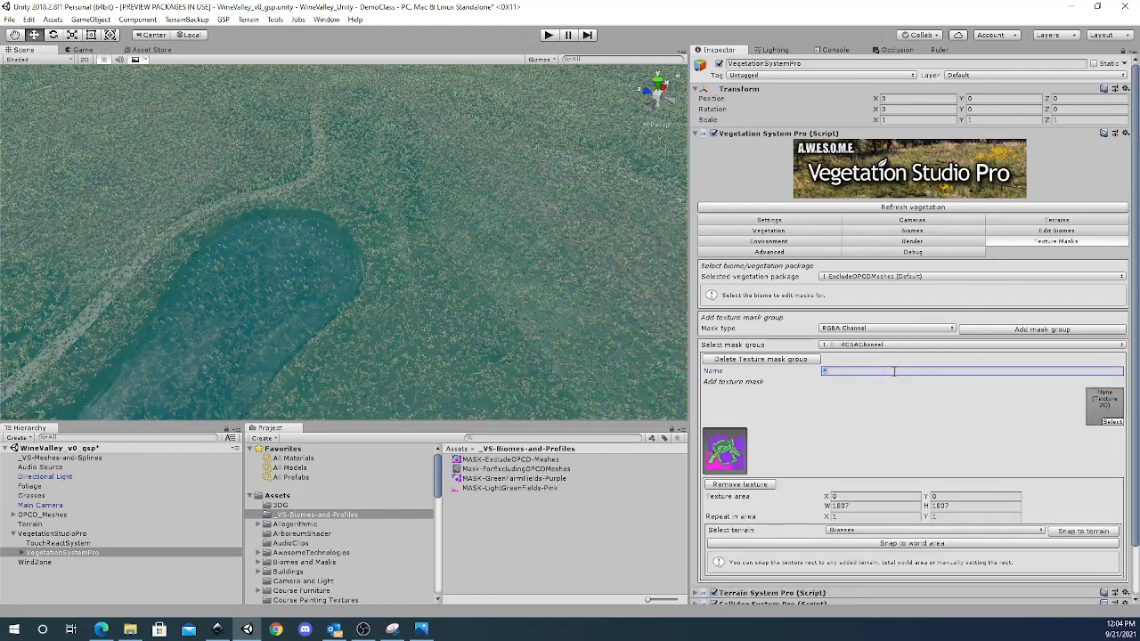
pyautogui.write('xcludeOPCD')
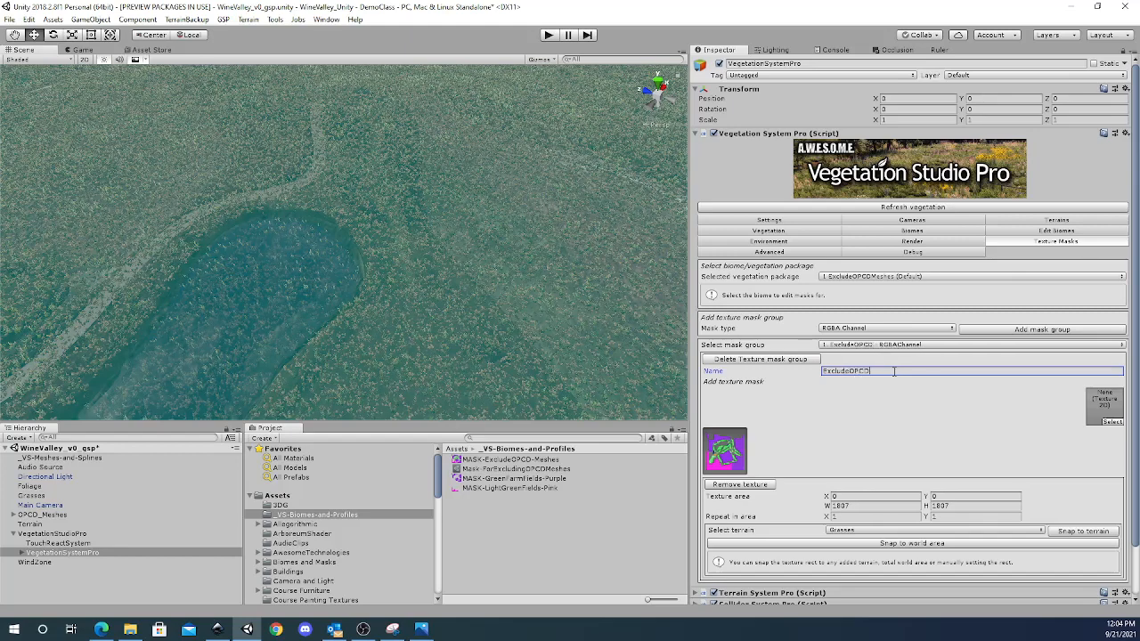
pyautogui.write('-Meshes')
pyautogui.click(835, 506)
pyautogui.click(958, 507)
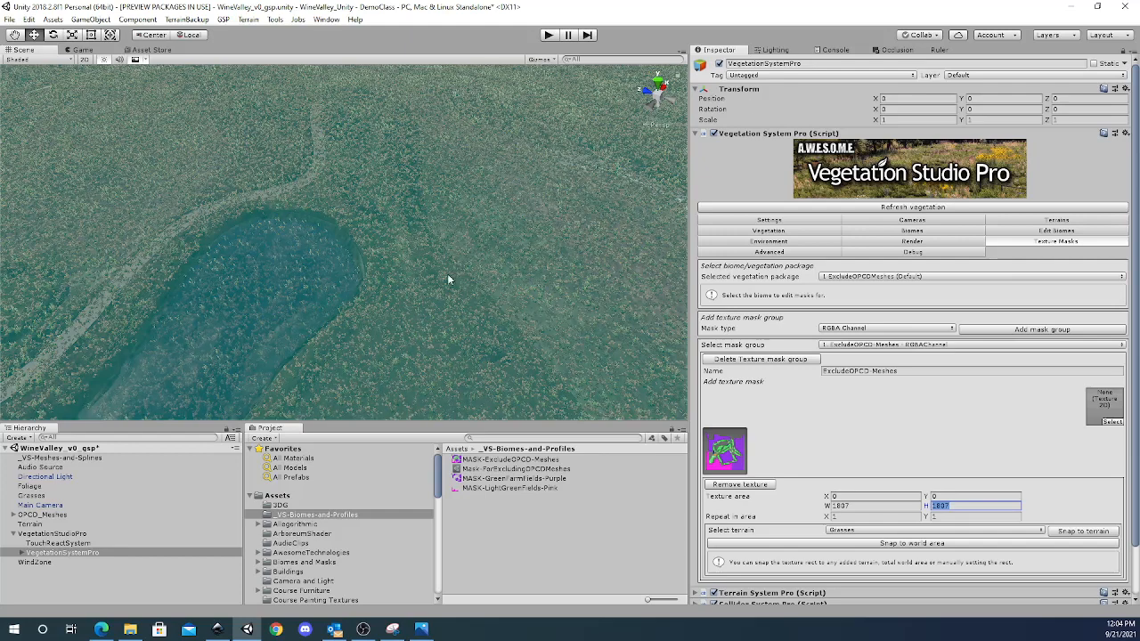
# Enable texture mask include rules for the first grass item in the ExcludeOPCDMeshes biome.
pyautogui.click(1069, 232)
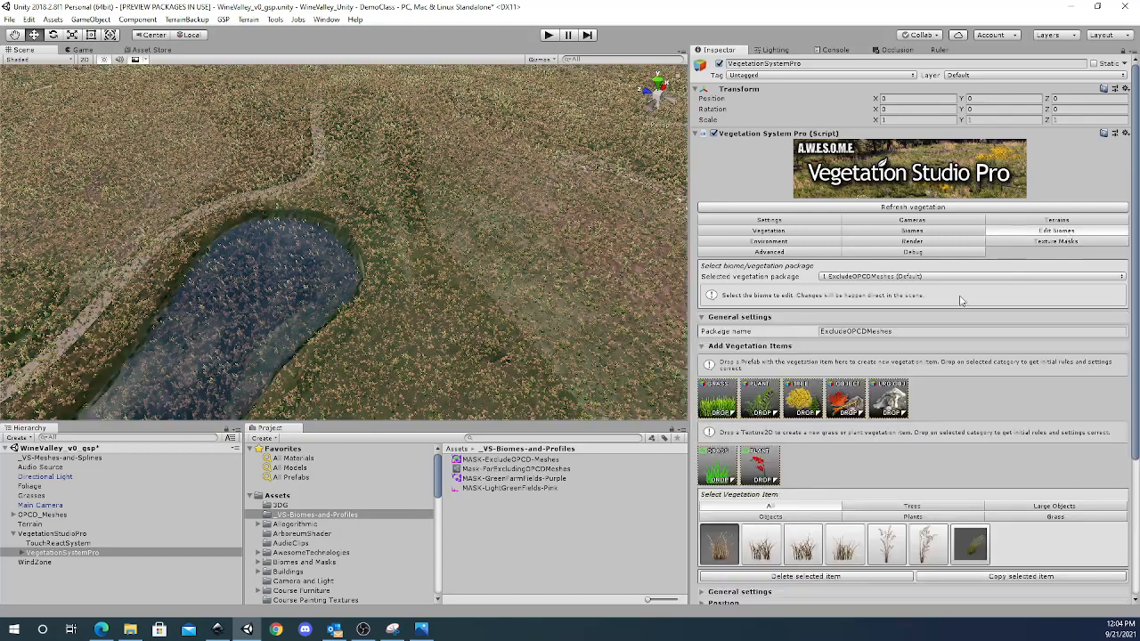
pyautogui.scroll(-5, 959, 294)
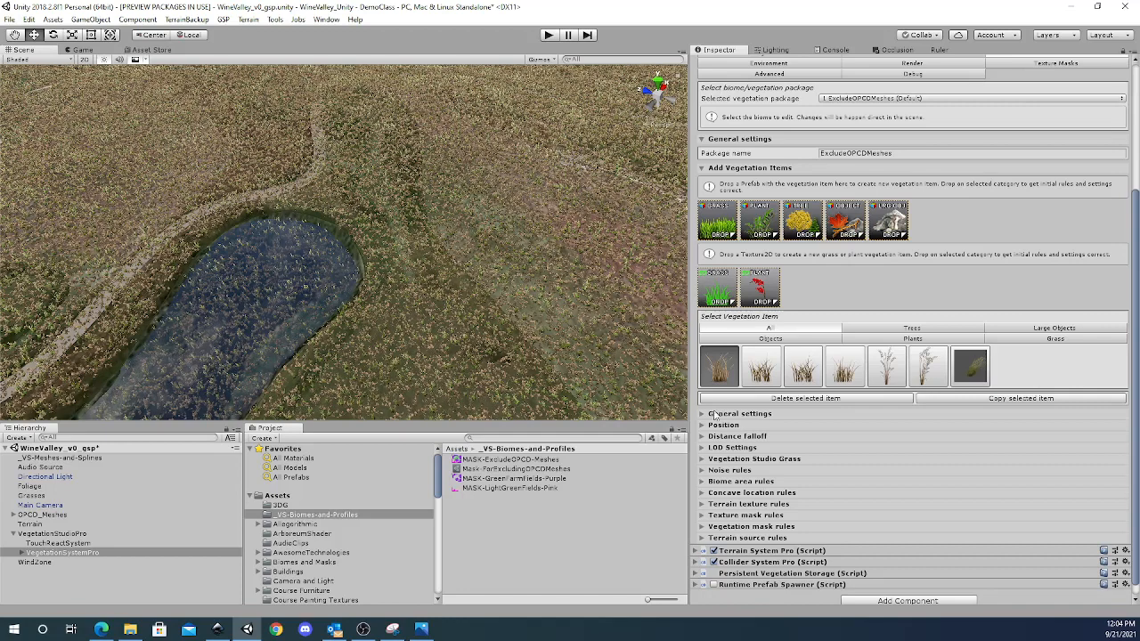
pyautogui.click(702, 516)
pyautogui.scroll(-2, 742, 495)
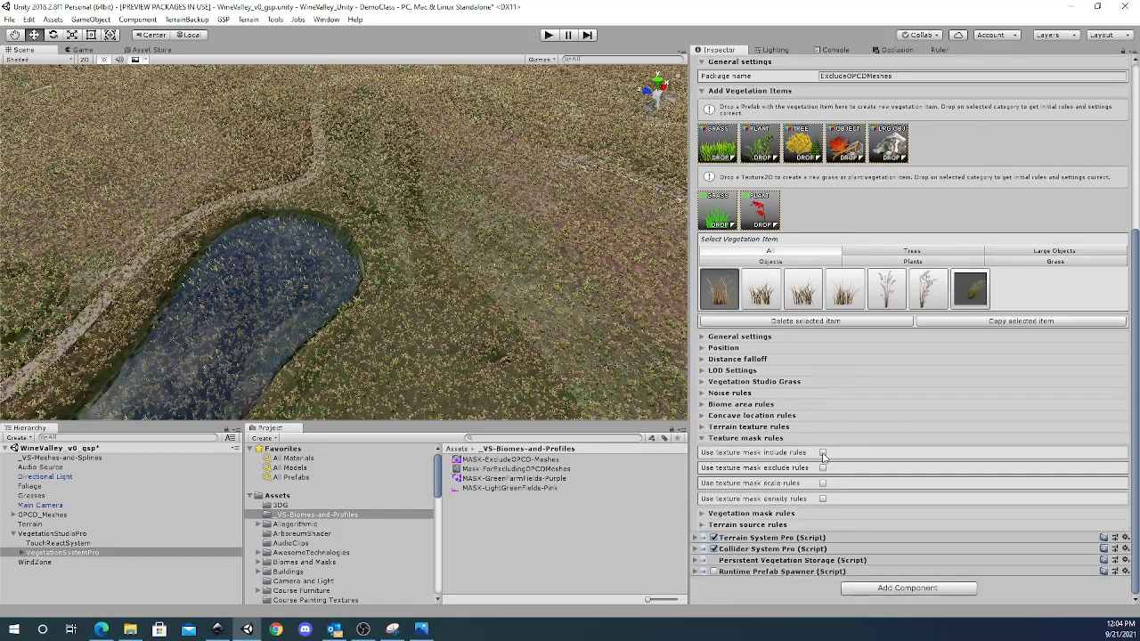
pyautogui.click(823, 453)
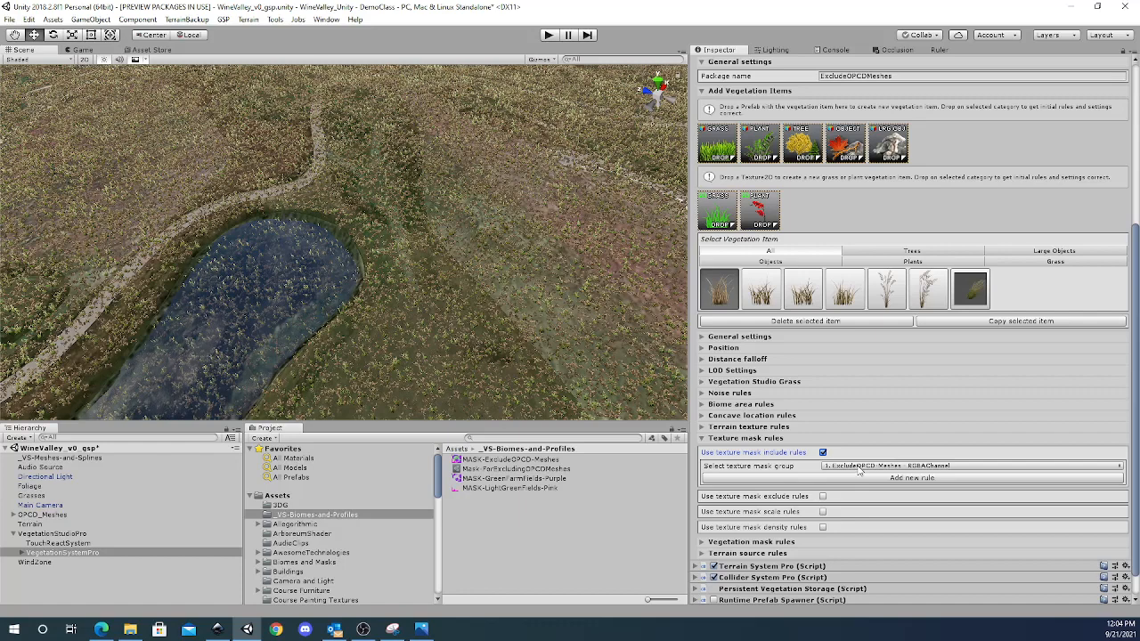
# Add an include rule from the ExcludeOPCD-Meshes mask group for the first grass item, using the inverted A Channel.
pyautogui.click(859, 467)
pyautogui.click(901, 481)
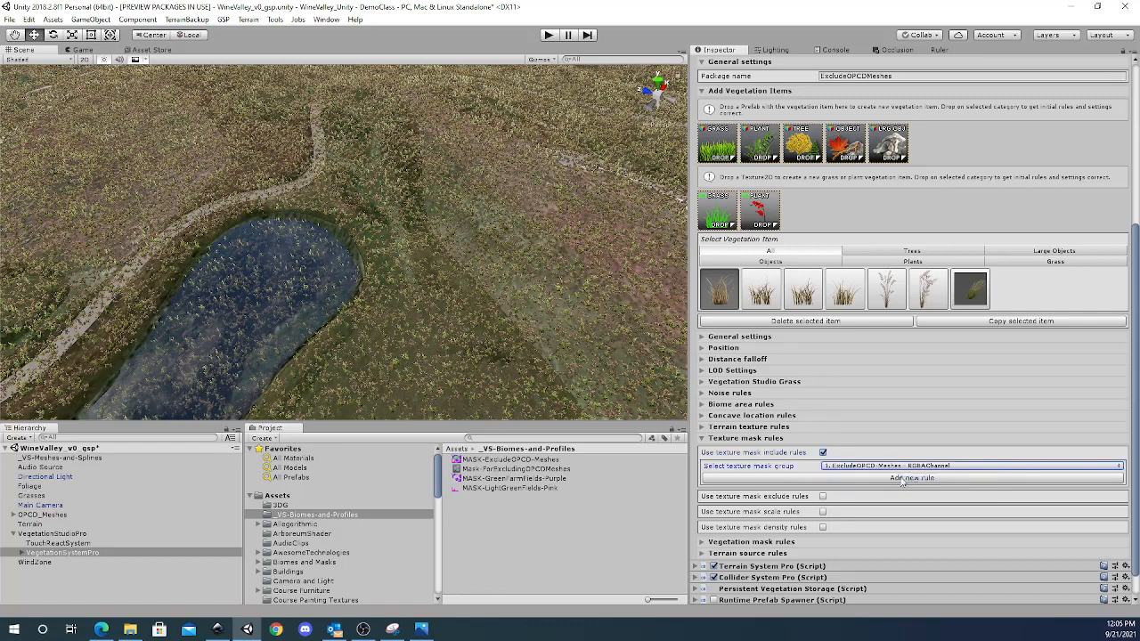
pyautogui.click(920, 479)
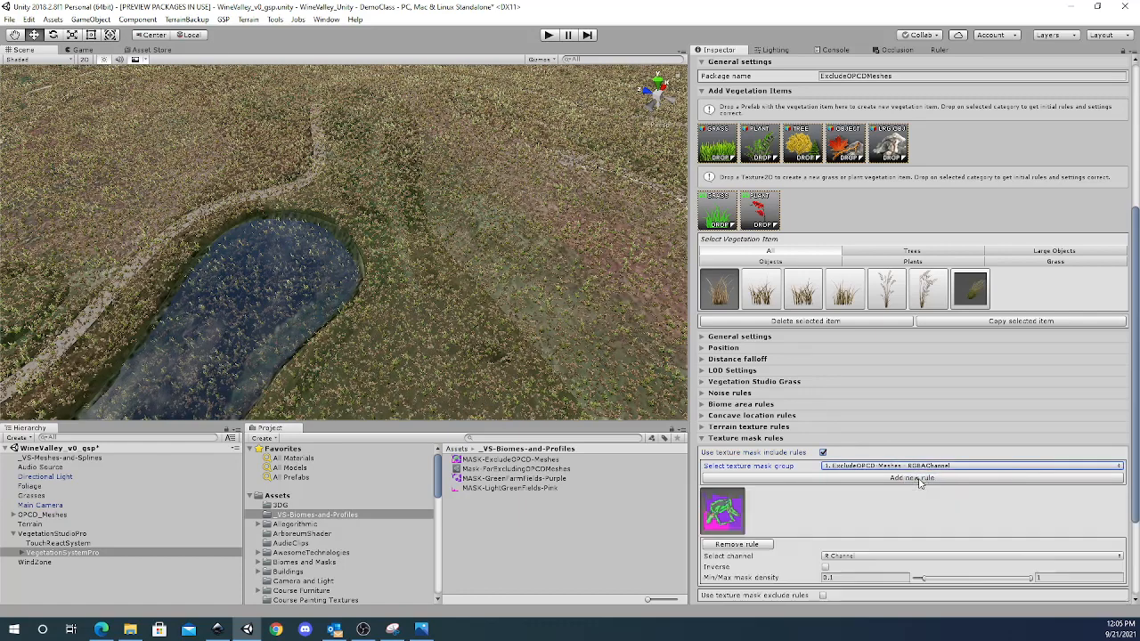
pyautogui.scroll(-3, 921, 482)
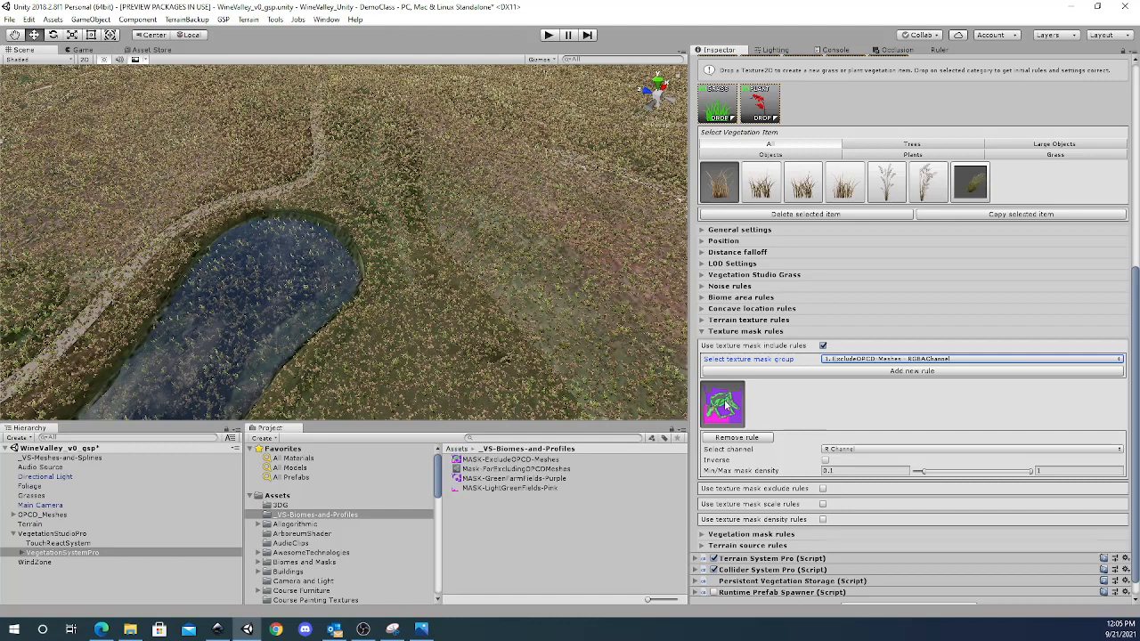
pyautogui.click(823, 450)
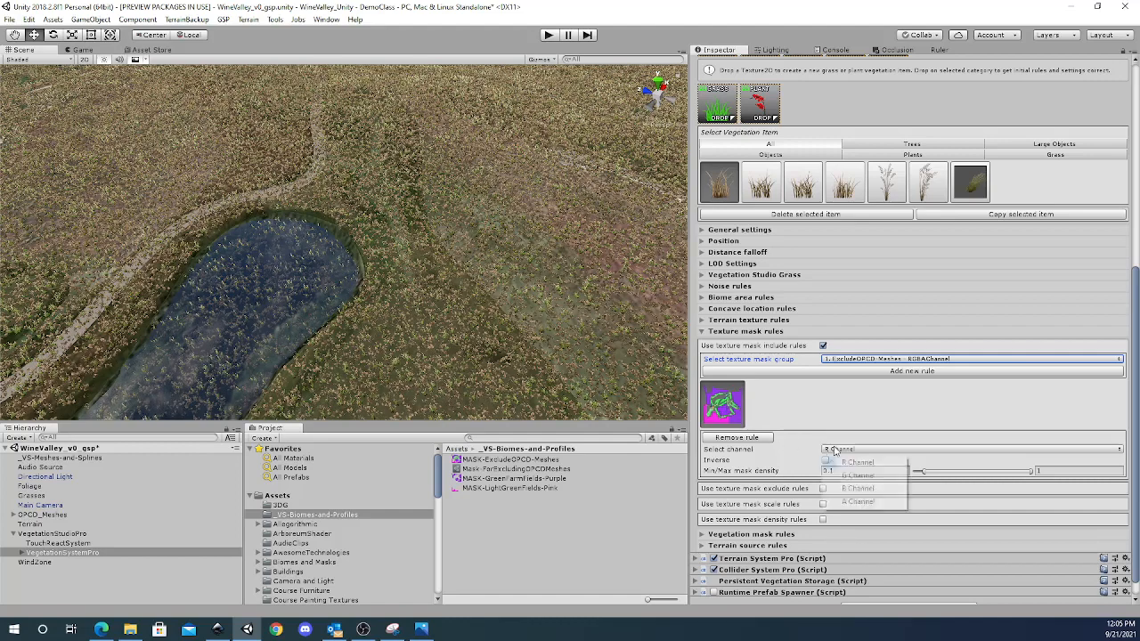
pyautogui.click(855, 503)
pyautogui.click(825, 460)
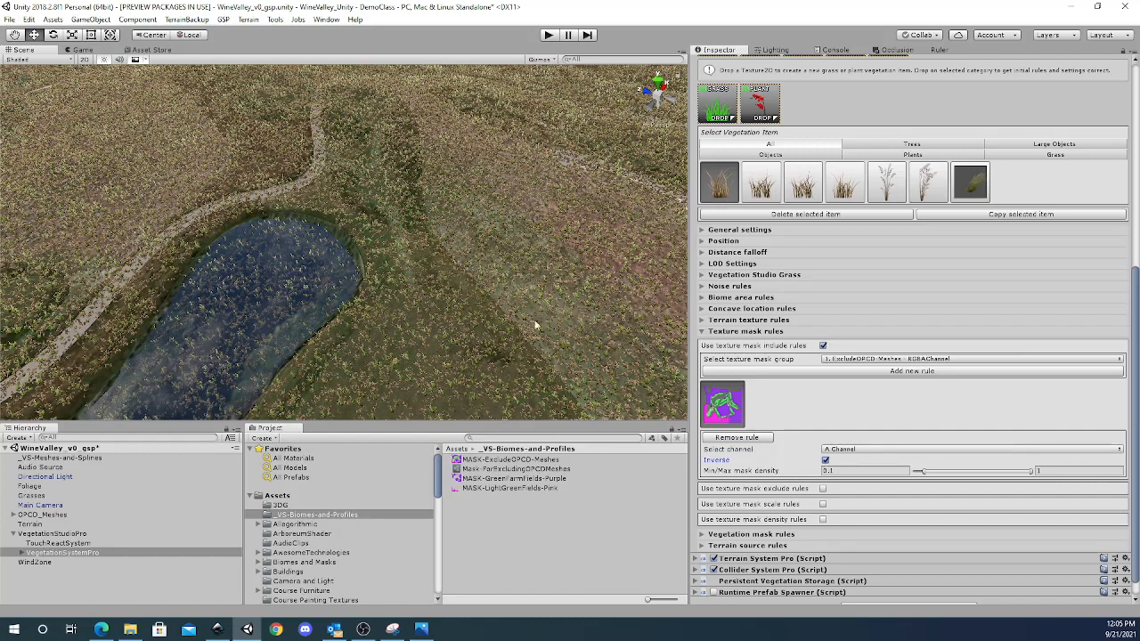
# Enable texture mask include rules for the second grass item and add an ExcludeOPCD-Meshes rule using the inverted A Channel.
pyautogui.click(762, 187)
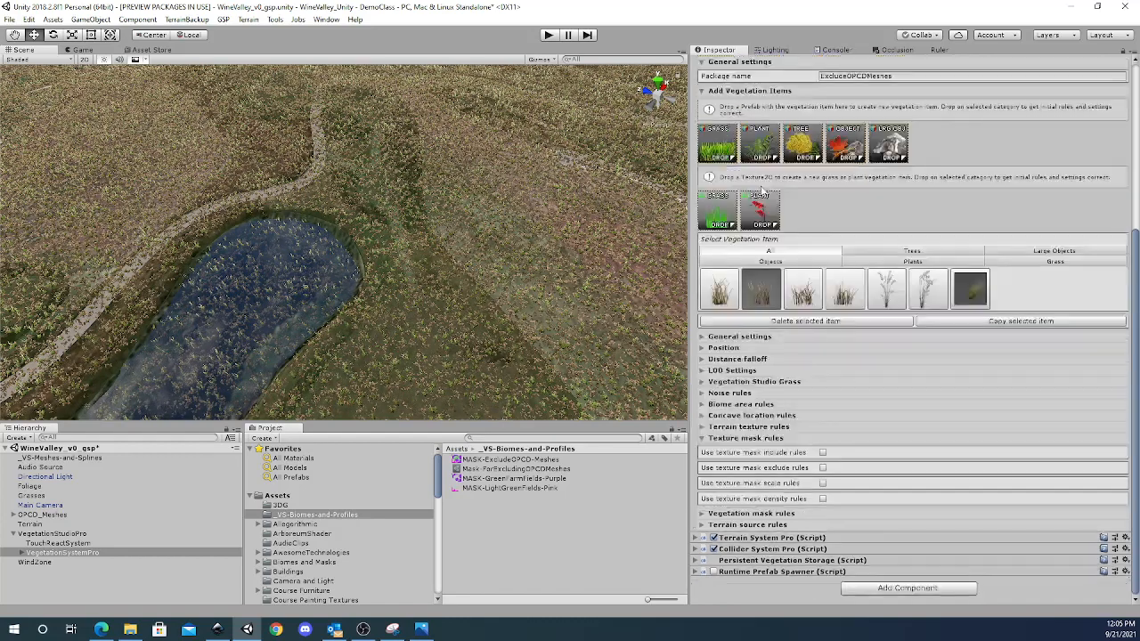
pyautogui.click(823, 453)
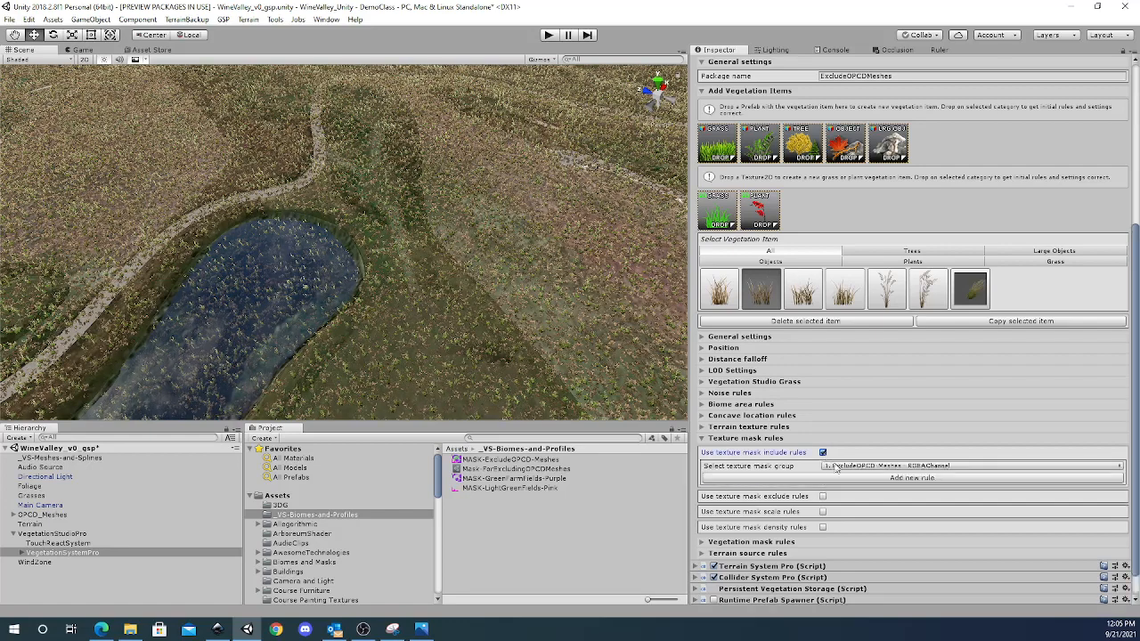
pyautogui.click(849, 479)
pyautogui.click(847, 557)
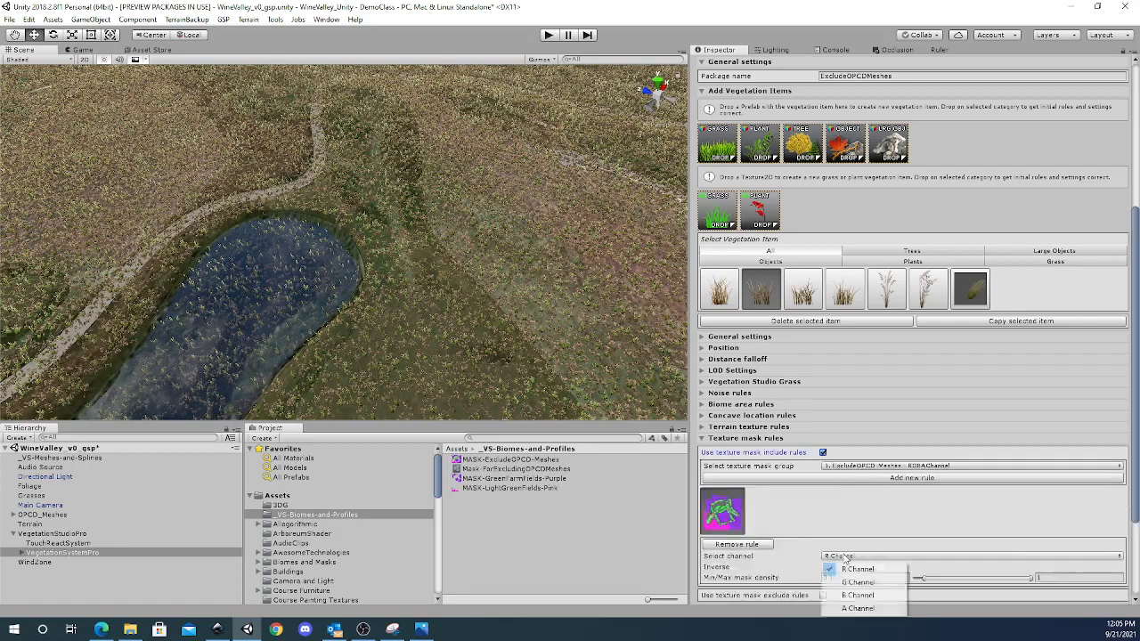
pyautogui.click(859, 609)
pyautogui.click(825, 568)
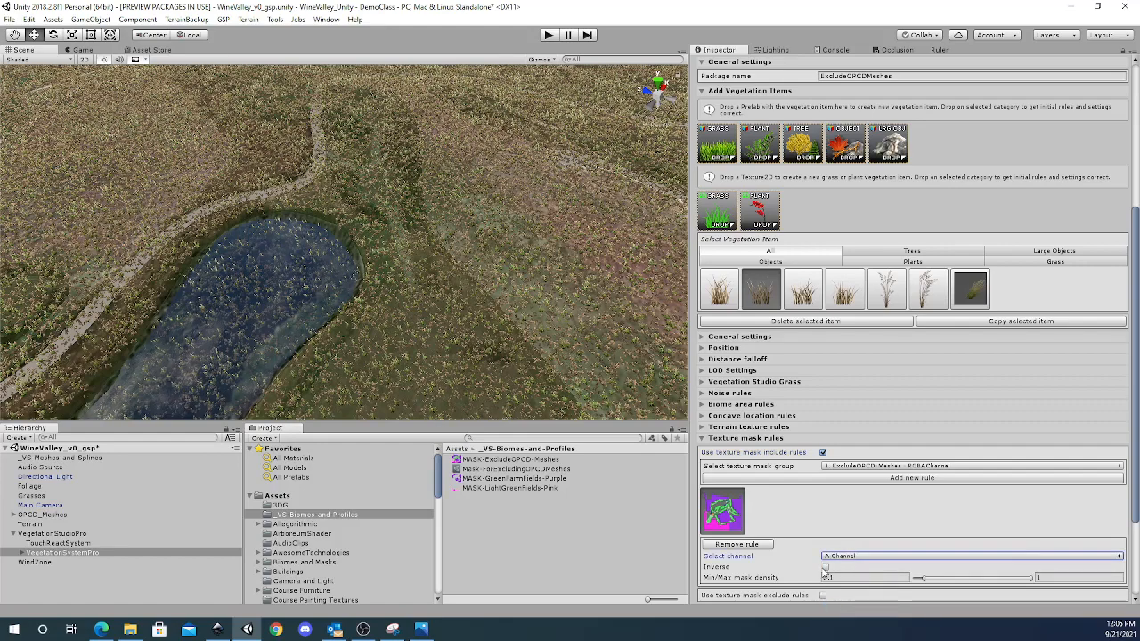
# Enable texture mask include rules for the third grass item and add an ExcludeOPCD-Meshes rule set to the A Channel.
pyautogui.click(803, 299)
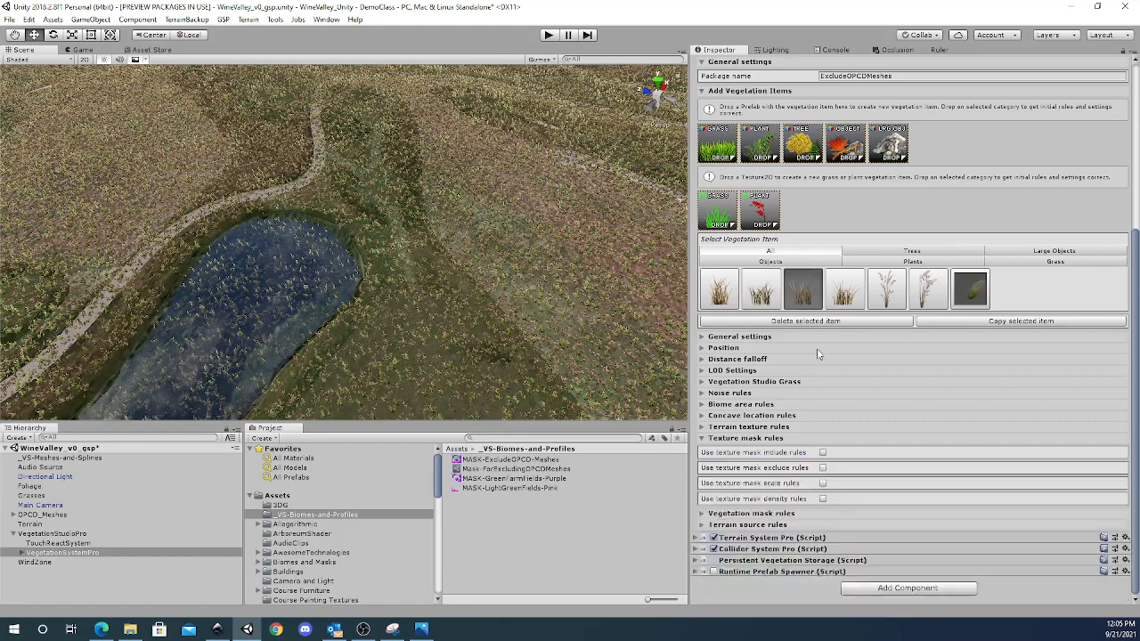
pyautogui.click(823, 452)
pyautogui.click(844, 478)
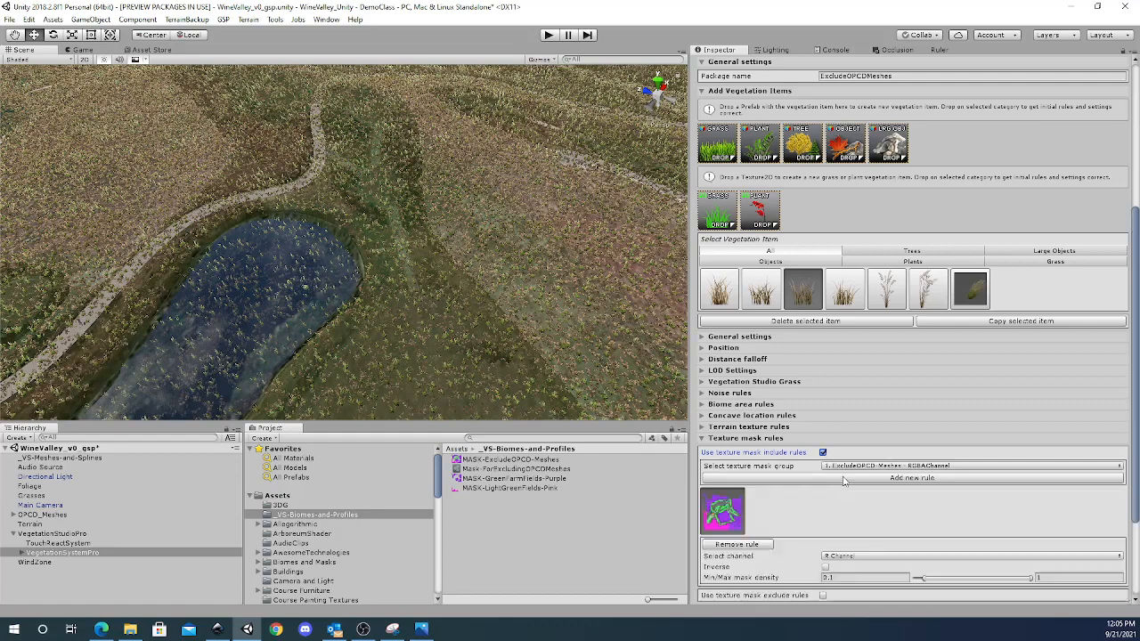
pyautogui.click(853, 556)
pyautogui.click(841, 610)
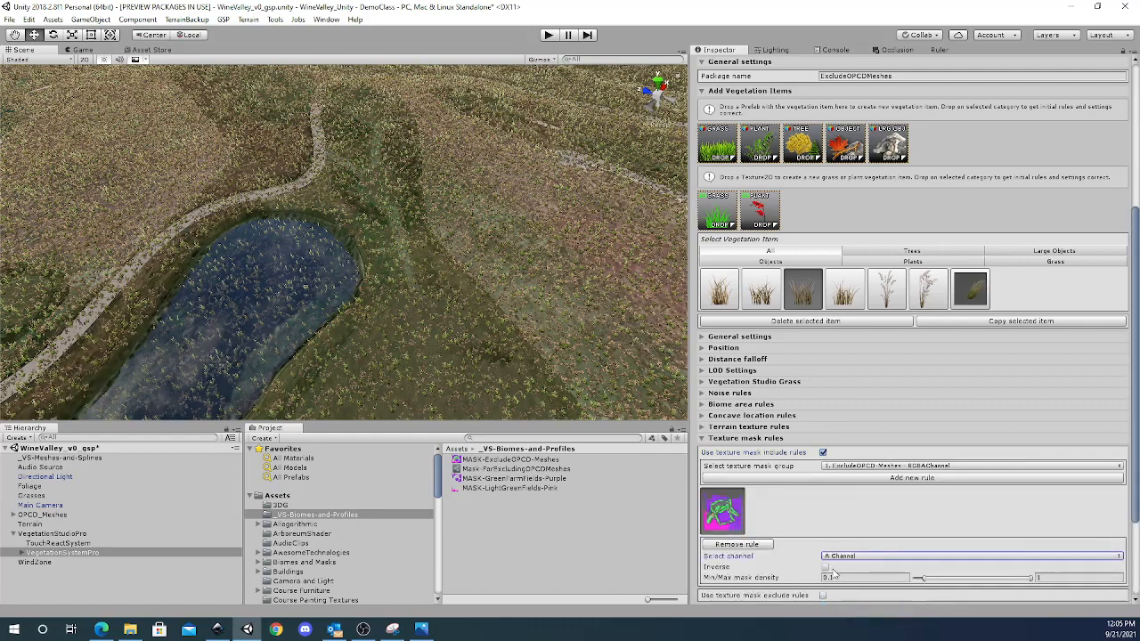
# Enable texture mask include rules for the fourth grass item and add an ExcludeOPCD-Meshes rule using the inverted A Channel.
pyautogui.click(846, 300)
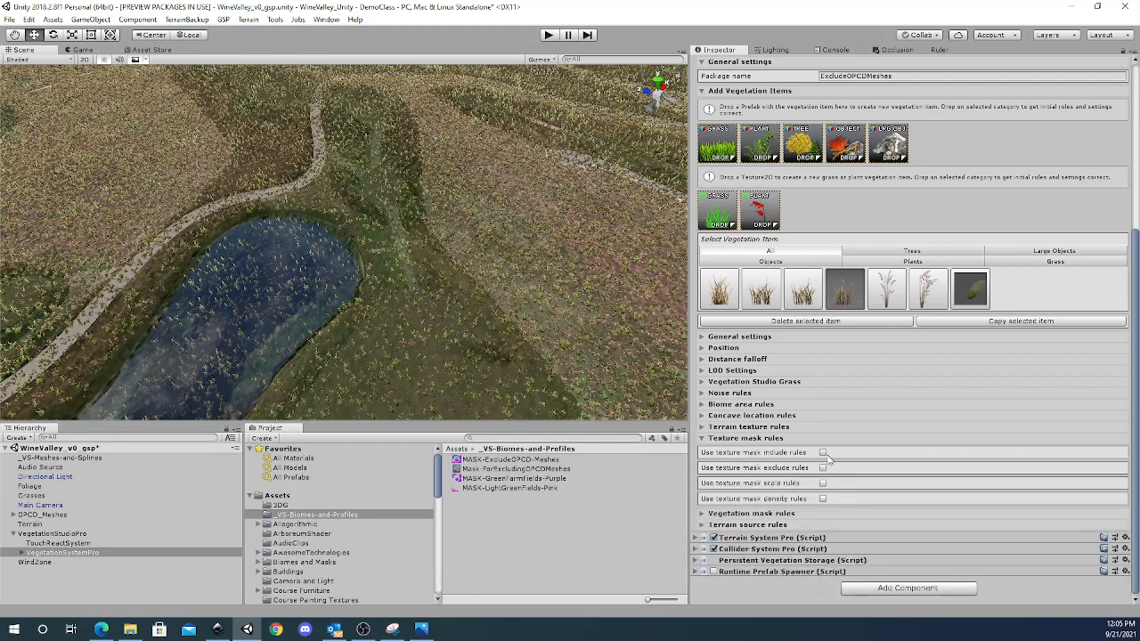
pyautogui.click(823, 452)
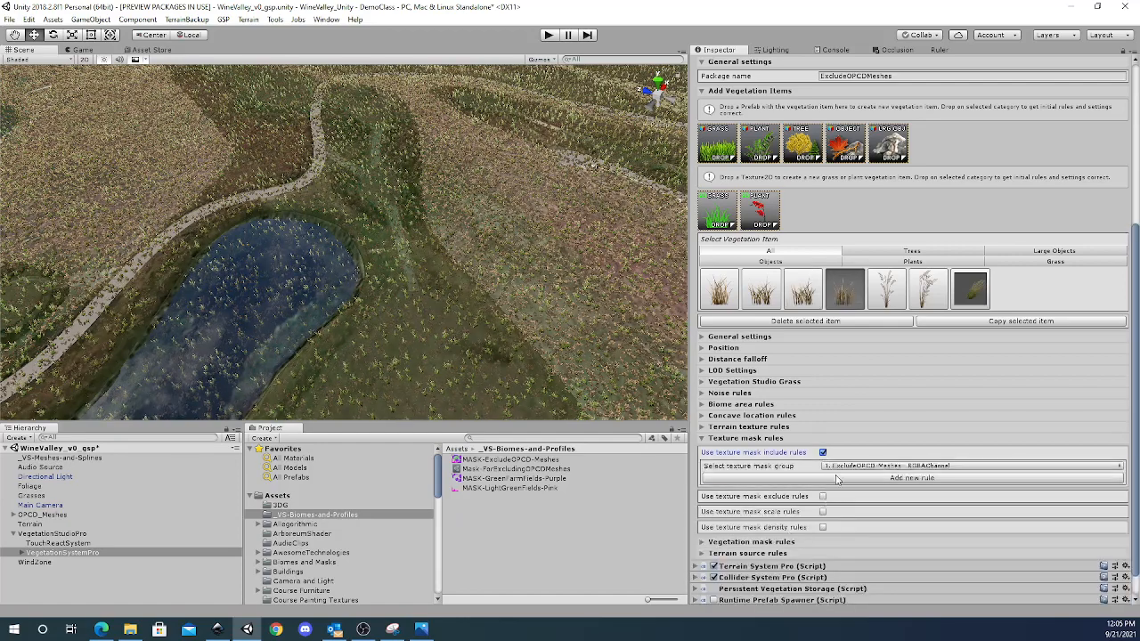
pyautogui.click(836, 479)
pyautogui.click(842, 555)
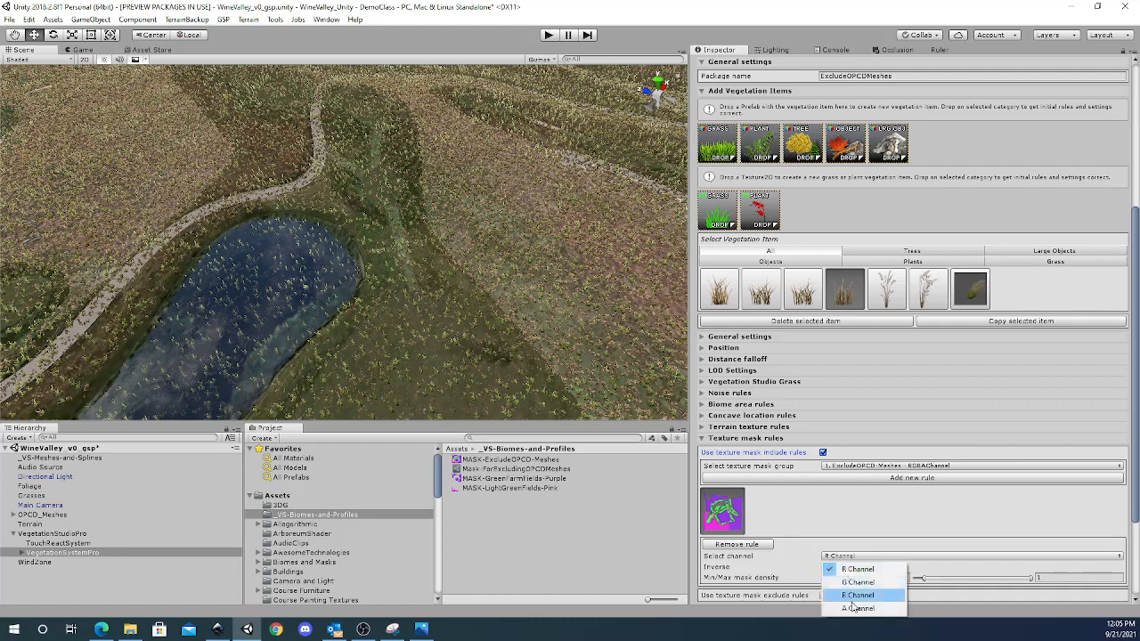
pyautogui.click(857, 608)
pyautogui.click(826, 567)
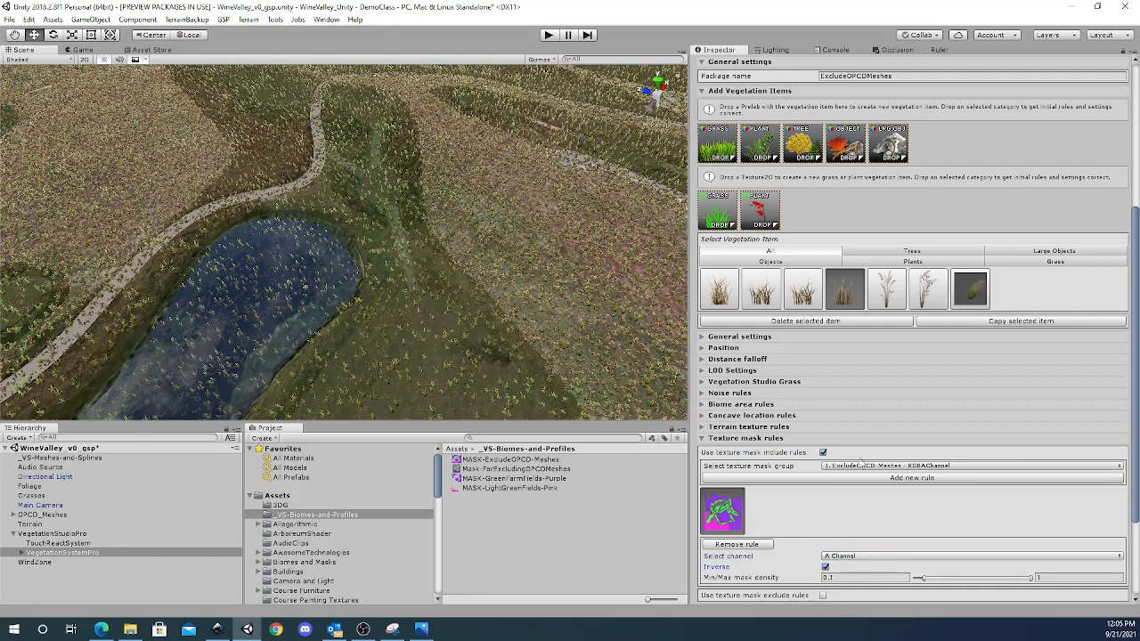
# Enable texture mask include rules for the fifth vegetation item and add an ExcludeOPCD-Meshes rule using the inverted A Channel.
pyautogui.click(885, 295)
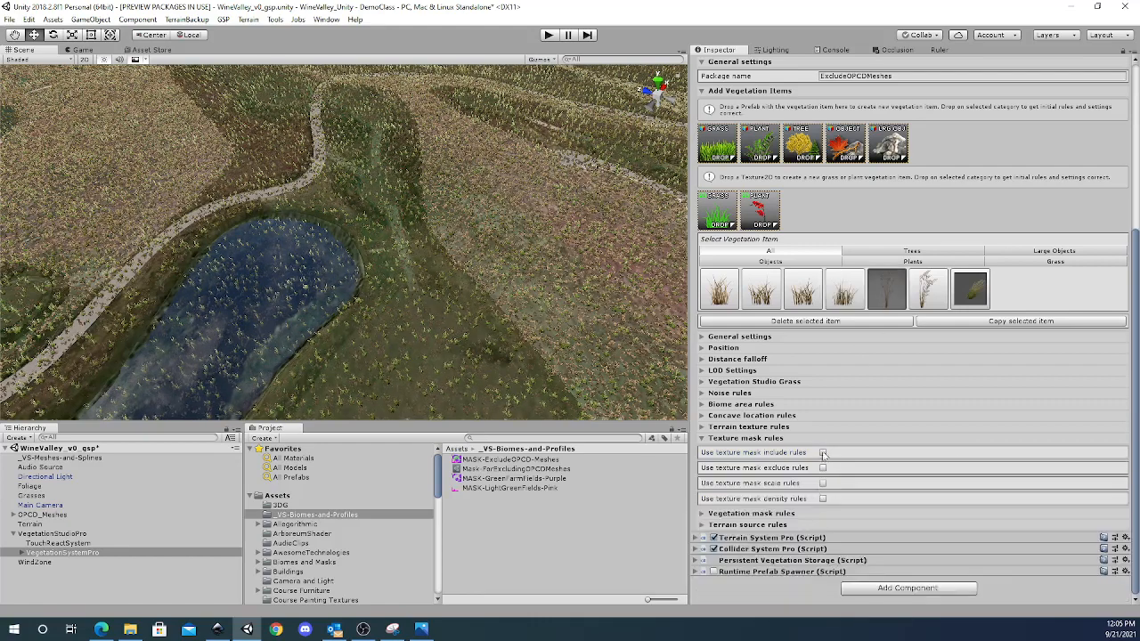
pyautogui.click(823, 453)
pyautogui.click(835, 478)
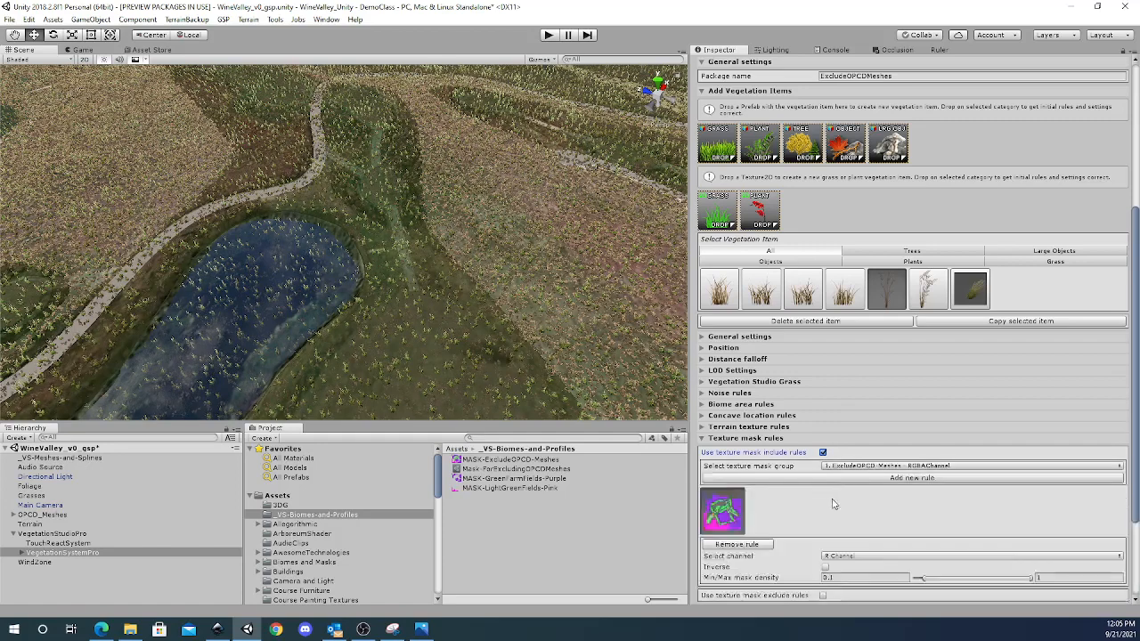
pyautogui.click(838, 557)
pyautogui.click(842, 606)
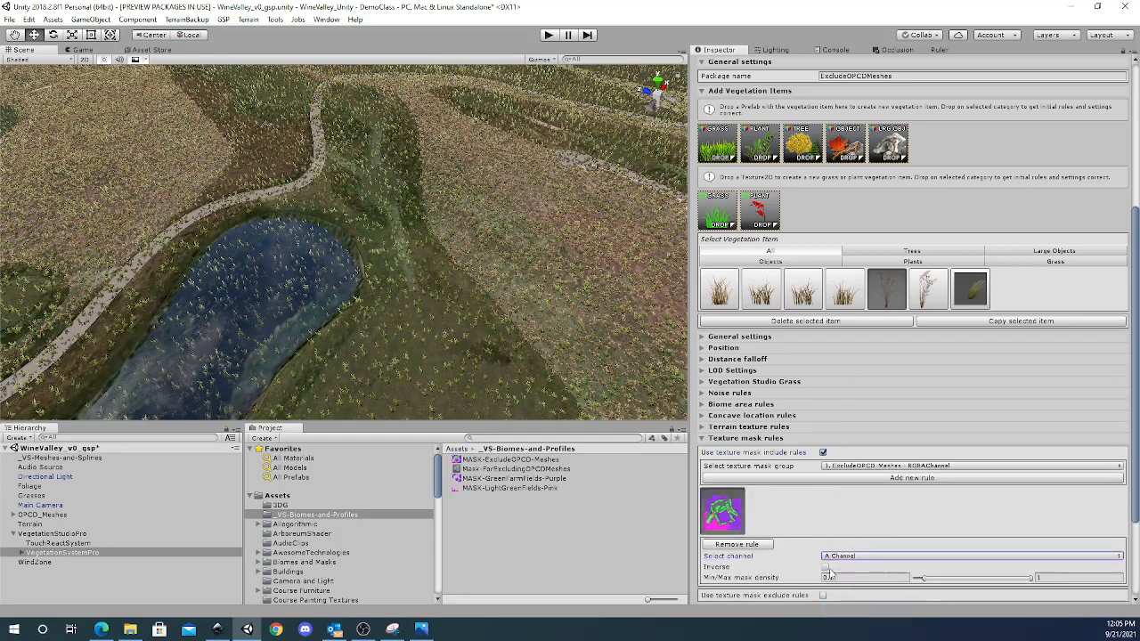
# Enable texture mask include rules for the sixth vegetation item and add an ExcludeOPCD-Meshes rule using the inverted A Channel.
pyautogui.click(928, 288)
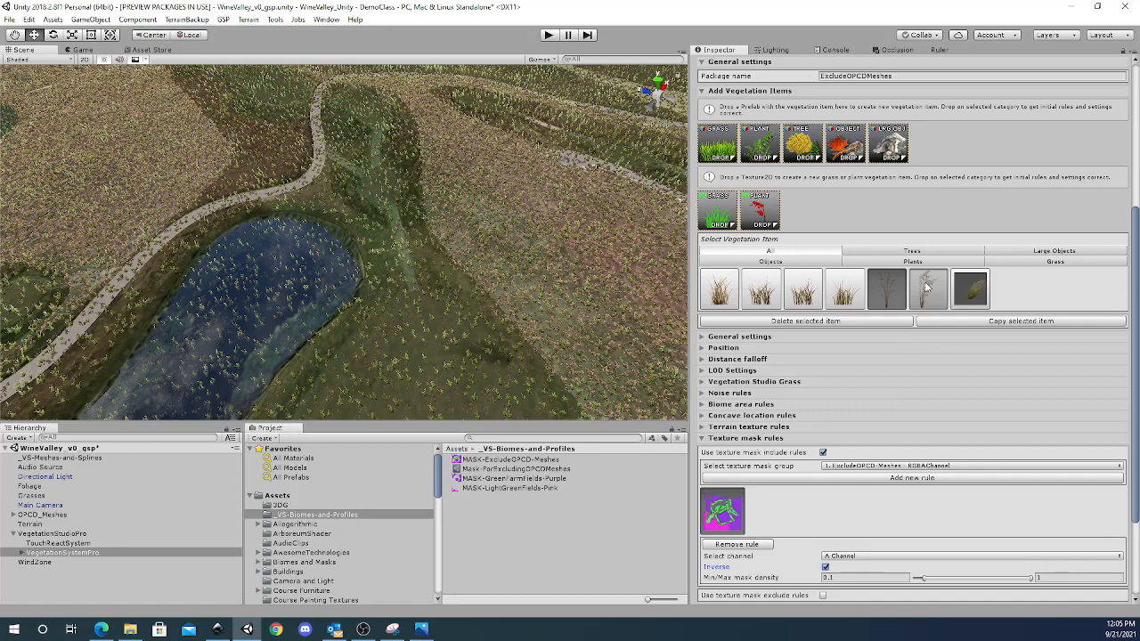
pyautogui.click(822, 452)
pyautogui.click(828, 480)
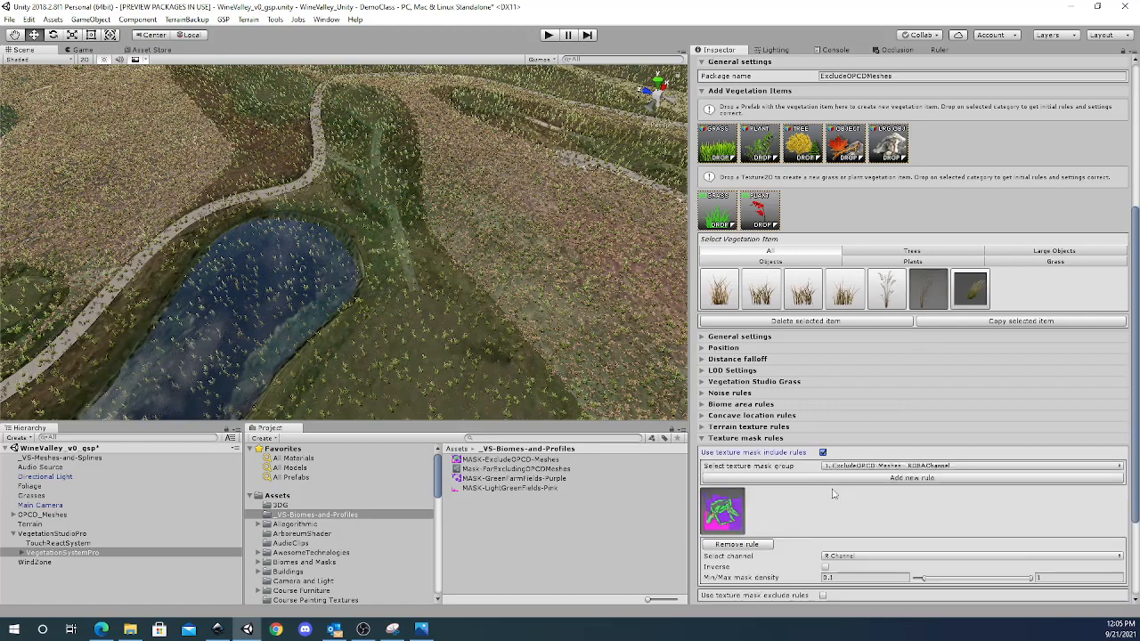
pyautogui.click(837, 557)
pyautogui.click(837, 608)
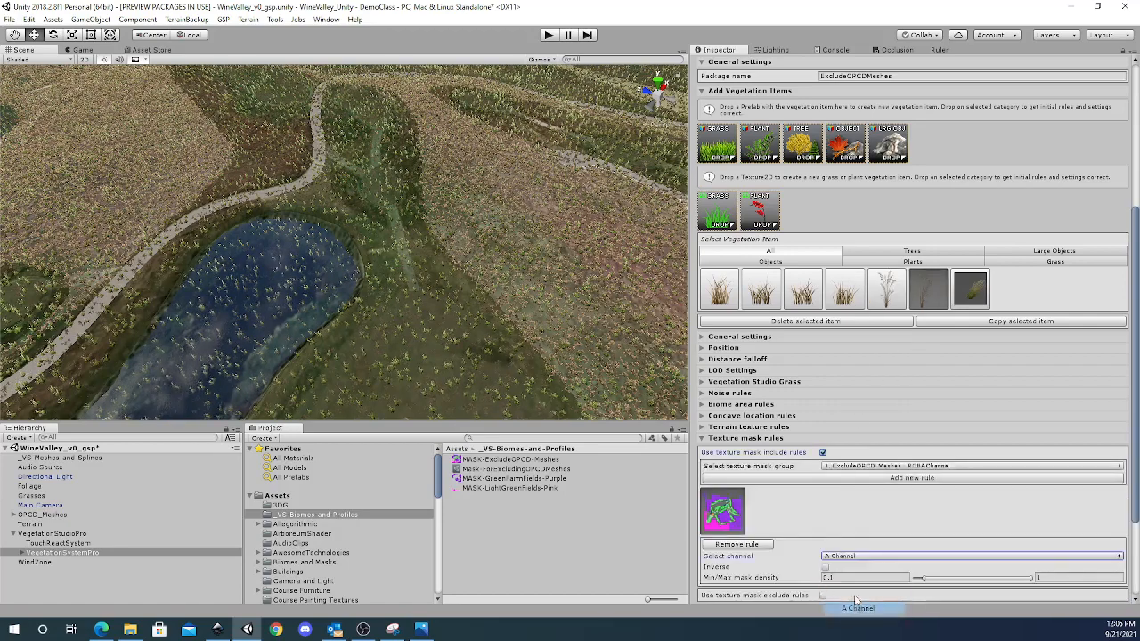
pyautogui.click(824, 567)
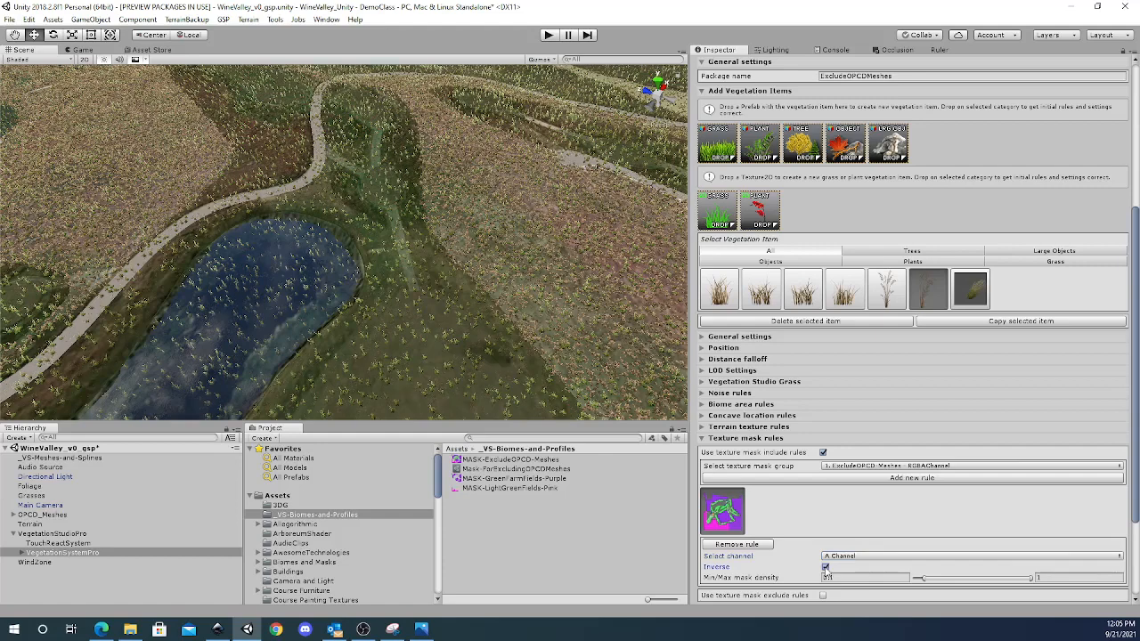
# Enable texture mask include rules for the last vegetation item and add an ExcludeOPCD-Meshes rule using the inverted A Channel.
pyautogui.click(964, 294)
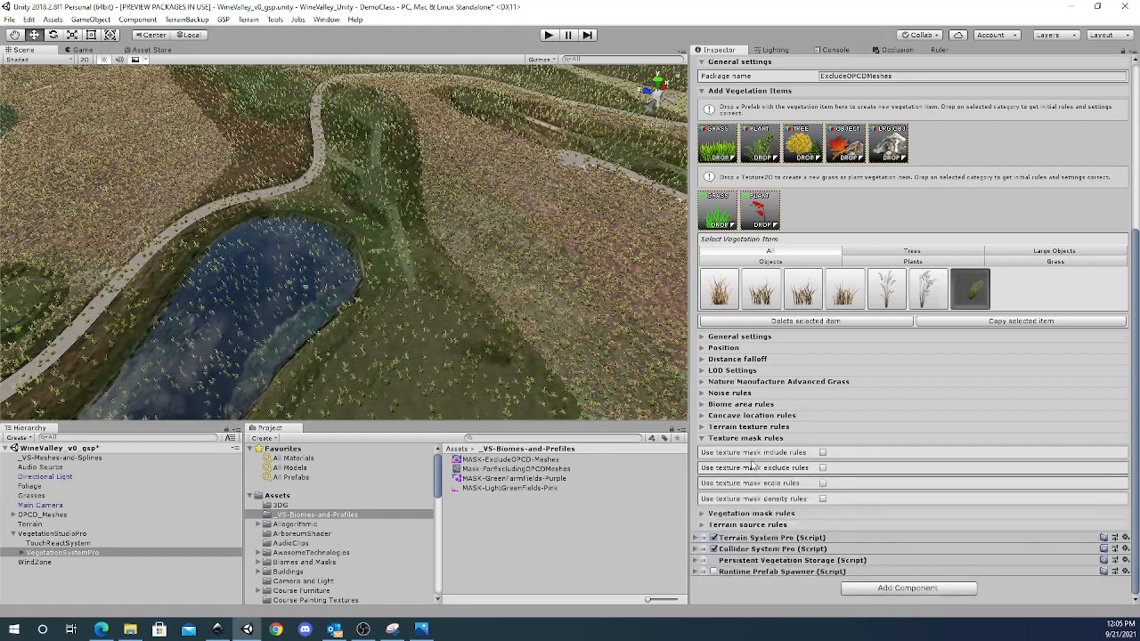
pyautogui.click(823, 453)
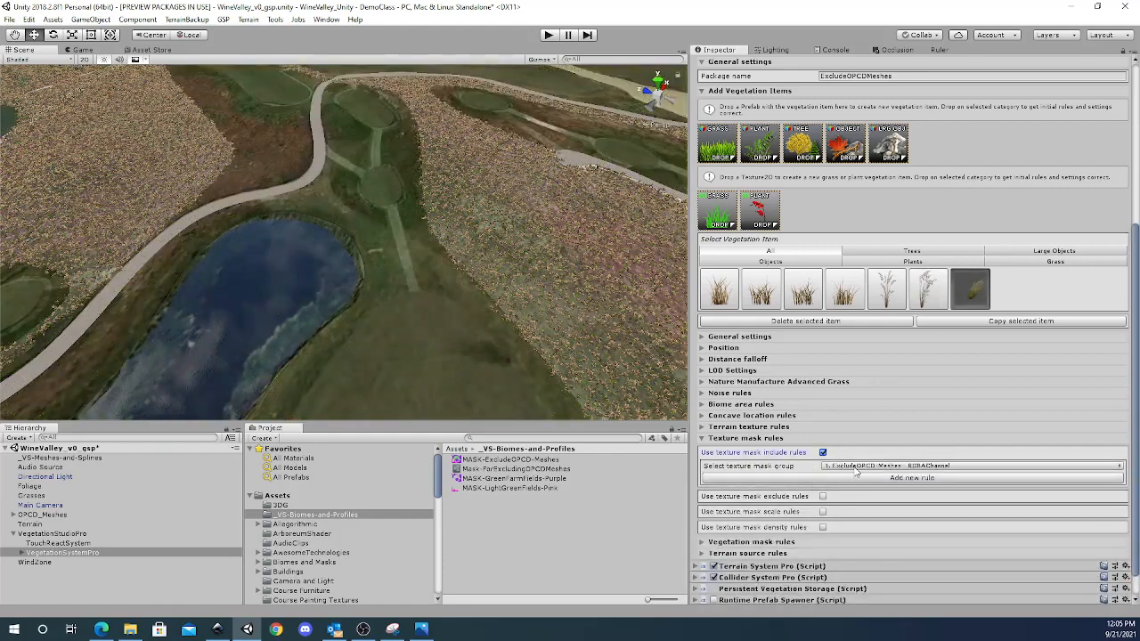
pyautogui.click(854, 479)
pyautogui.click(845, 557)
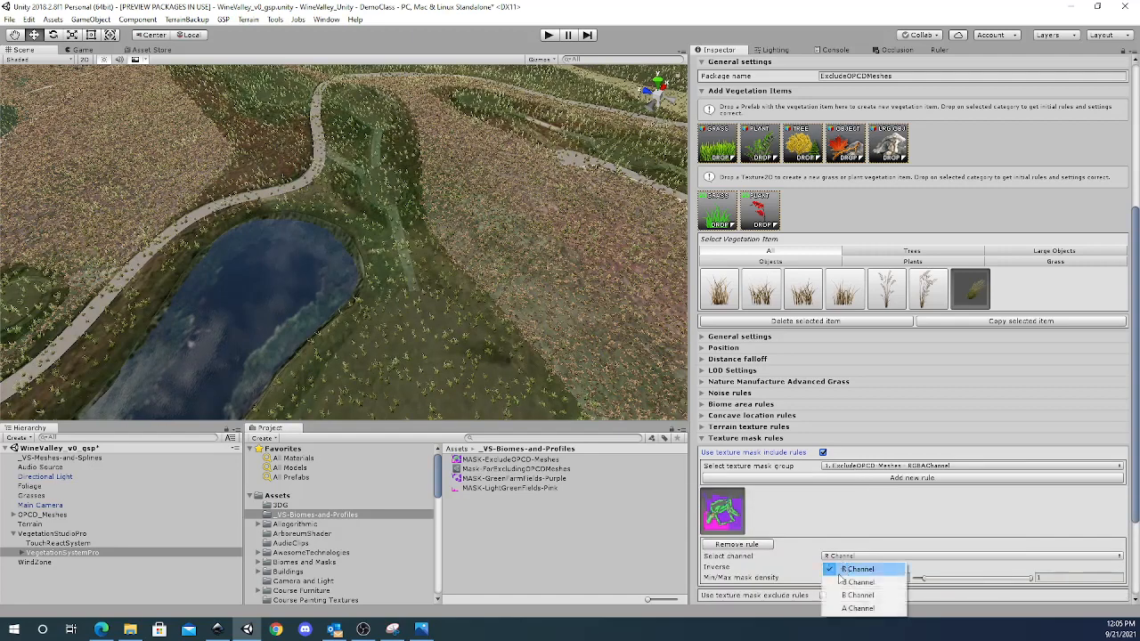
pyautogui.click(855, 608)
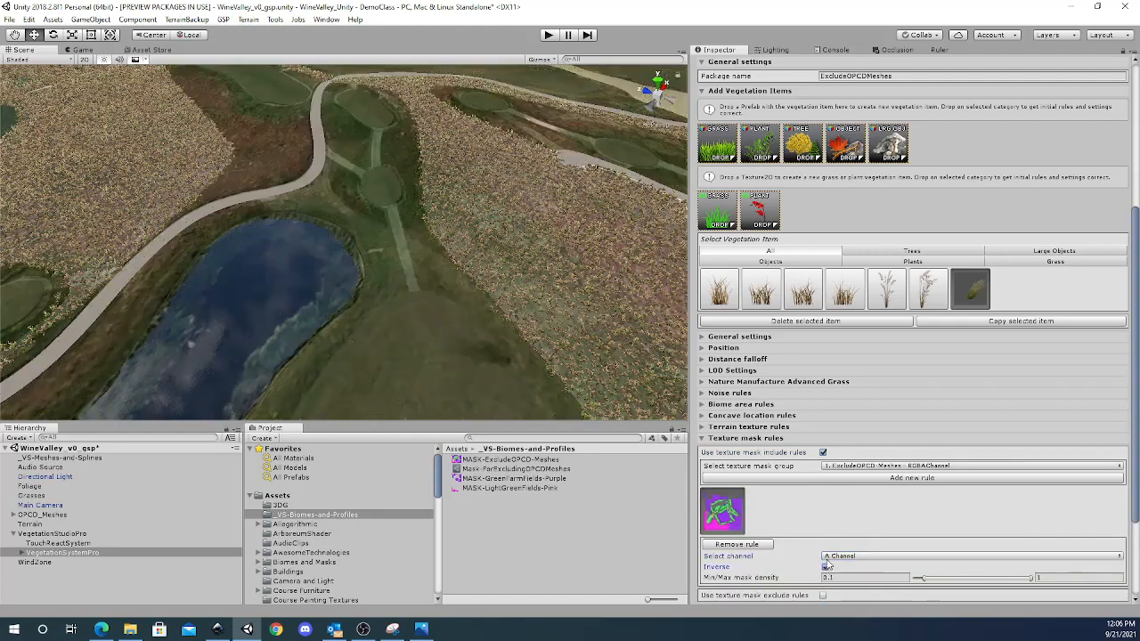
pyautogui.moveTo(492, 299); pyautogui.dragTo(598, 276, button='right')
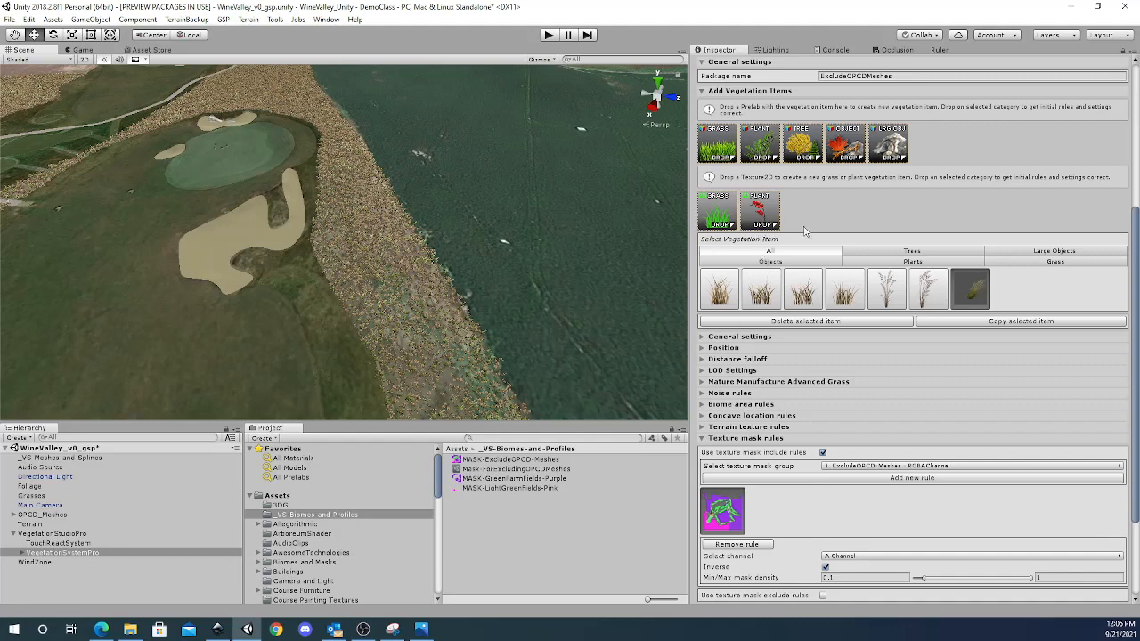
# Add a second RGBA Channel texture mask group to the ExcludeOPCDMeshes biome and assign the MASK-GreenFarmFields-Purple texture to it.
pyautogui.scroll(6, 846, 276)
pyautogui.scroll(1, 846, 276)
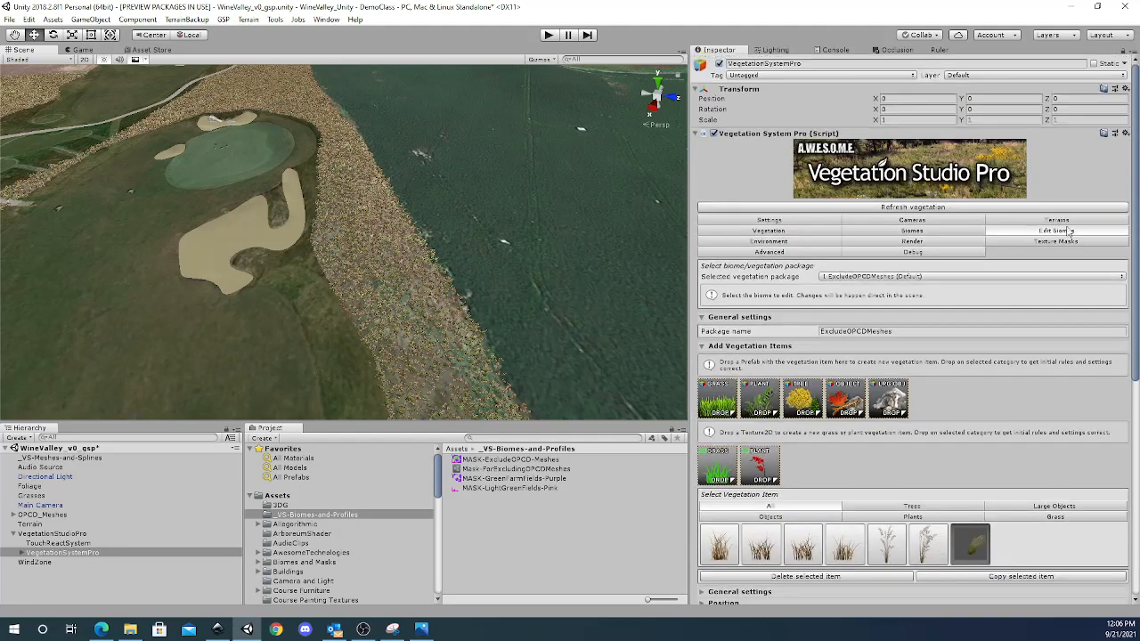
pyautogui.click(1029, 244)
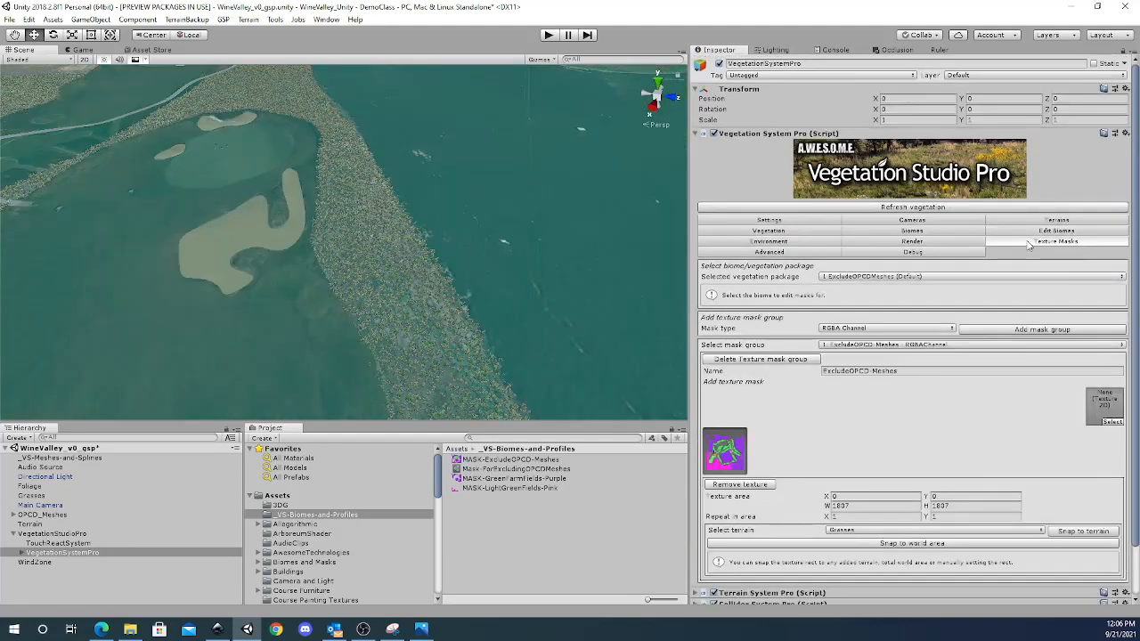
pyautogui.click(1018, 330)
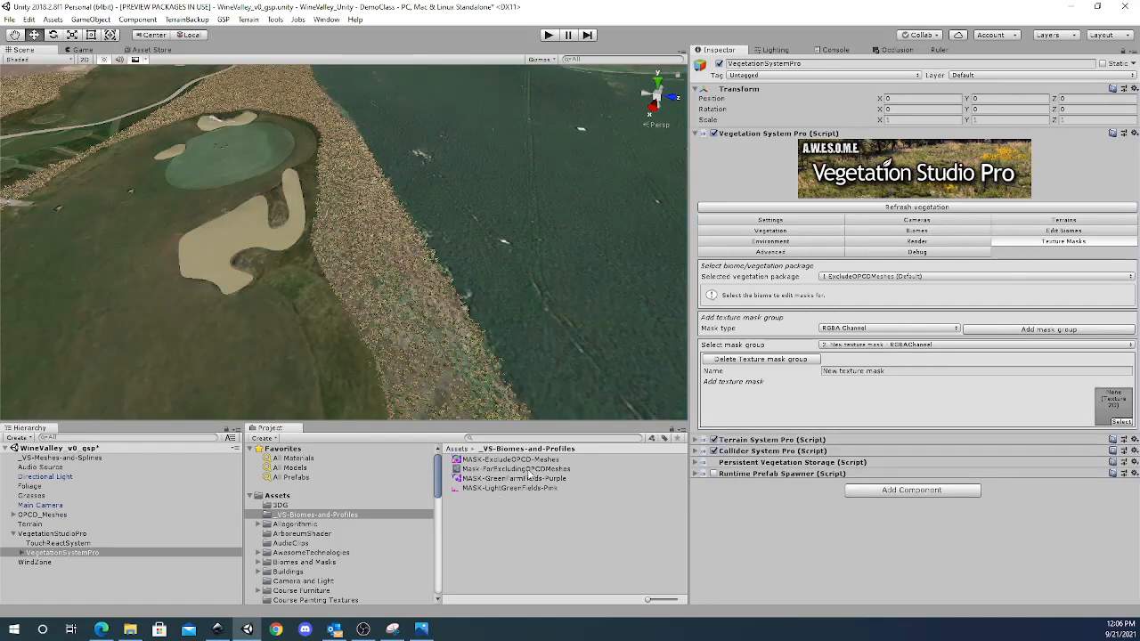
pyautogui.moveTo(543, 481); pyautogui.dragTo(1112, 407)
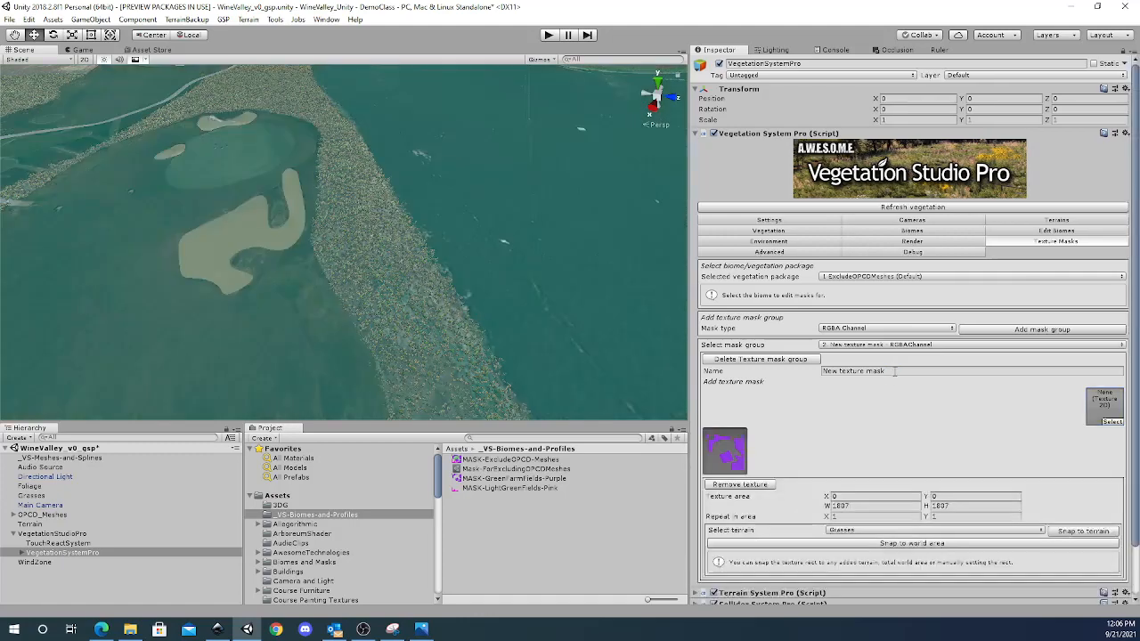
# Name the new texture mask group GreenField (Purple).
pyautogui.click(895, 372)
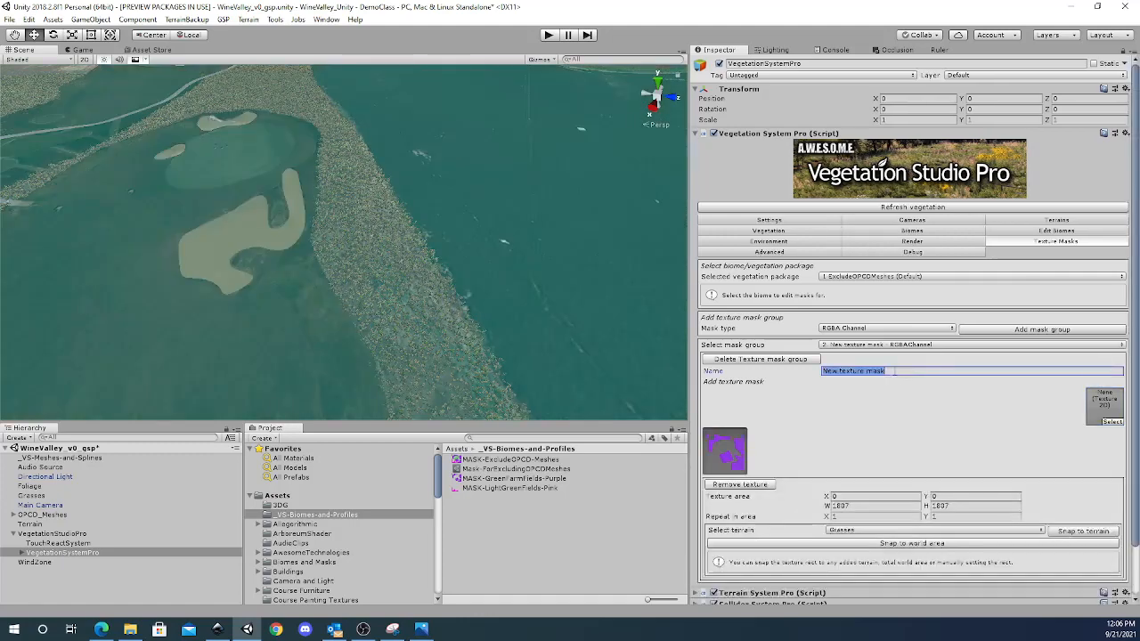
pyautogui.write('Green')
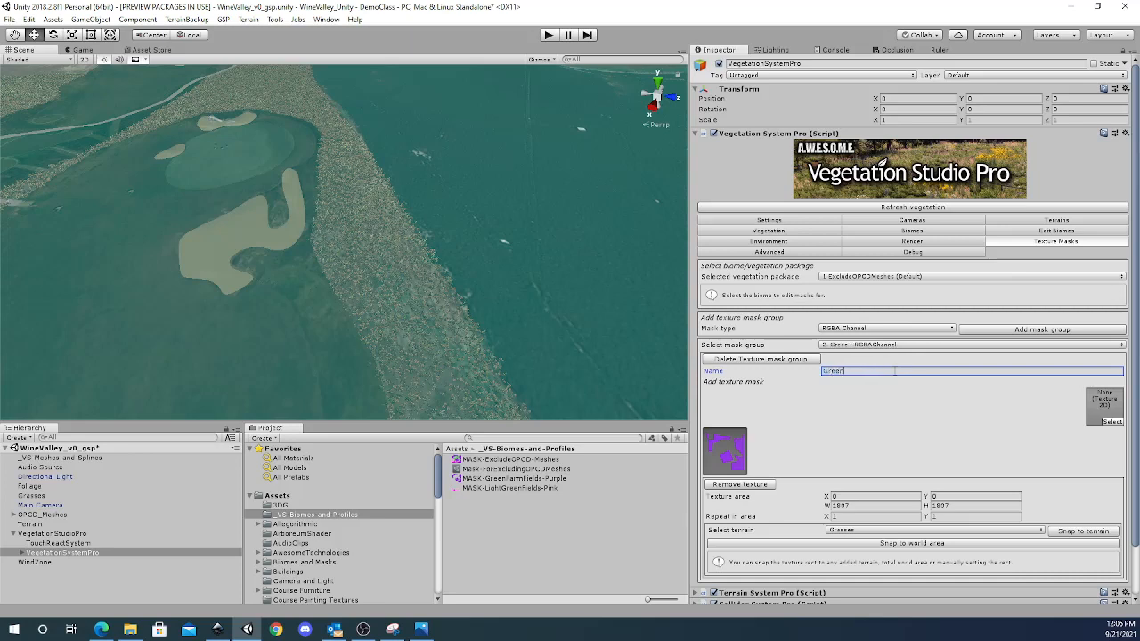
pyautogui.write('Field (Purple)')
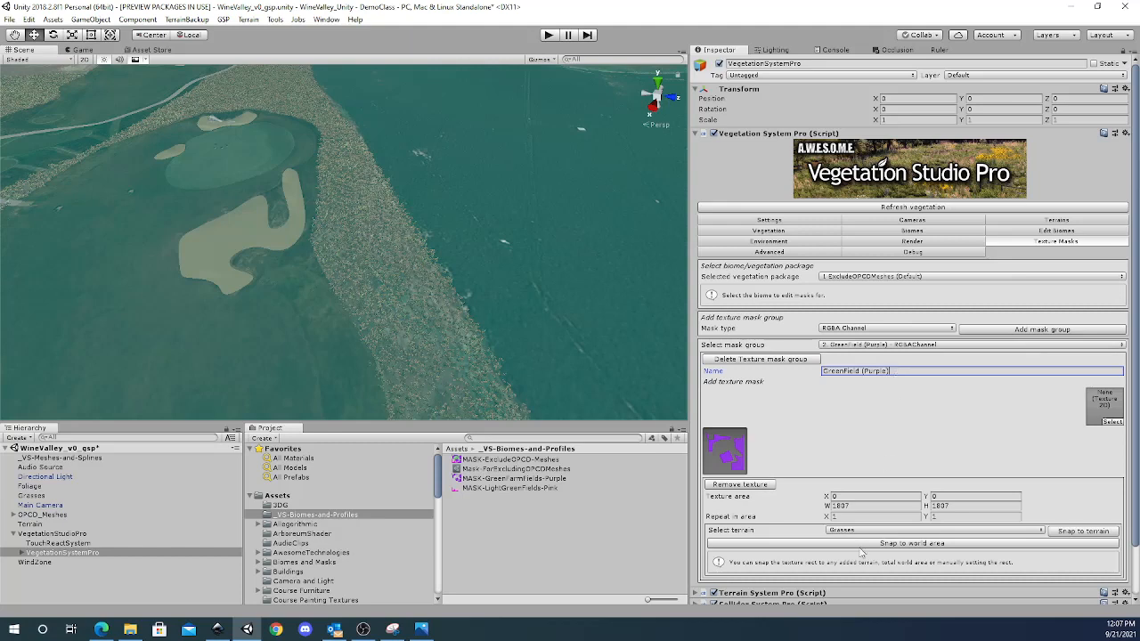
# Add the Spring textures Grass-Spr 02 diffuse and Grass-Spr 06 diffuse to the ExcludeOPCDMeshes biome as new grass items.
pyautogui.click(838, 505)
pyautogui.press('Tab')
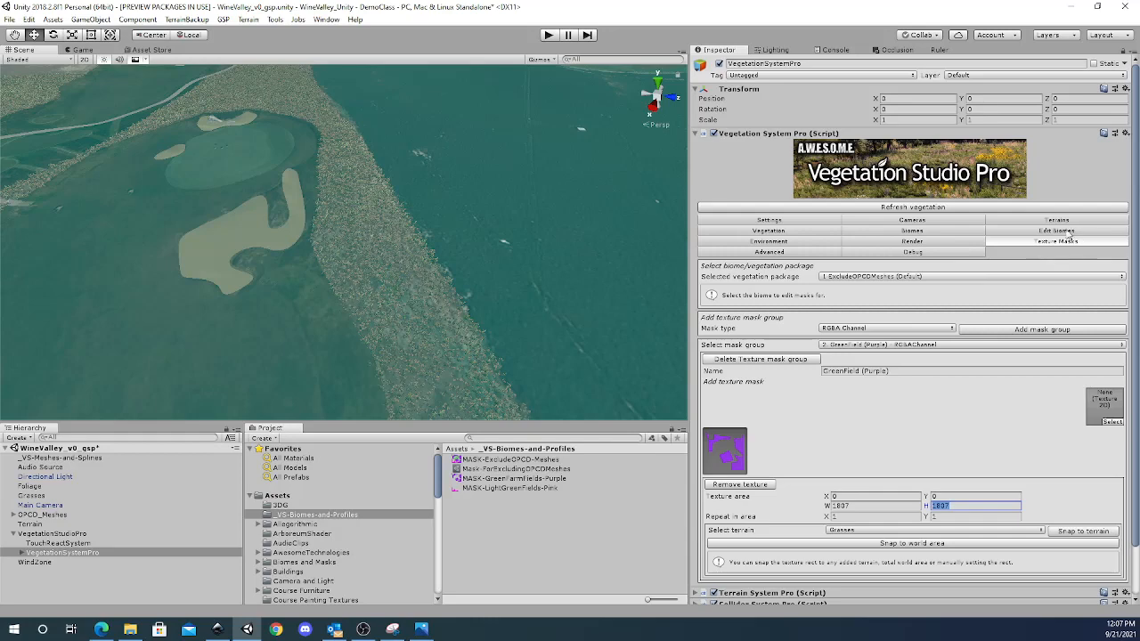
pyautogui.click(1039, 230)
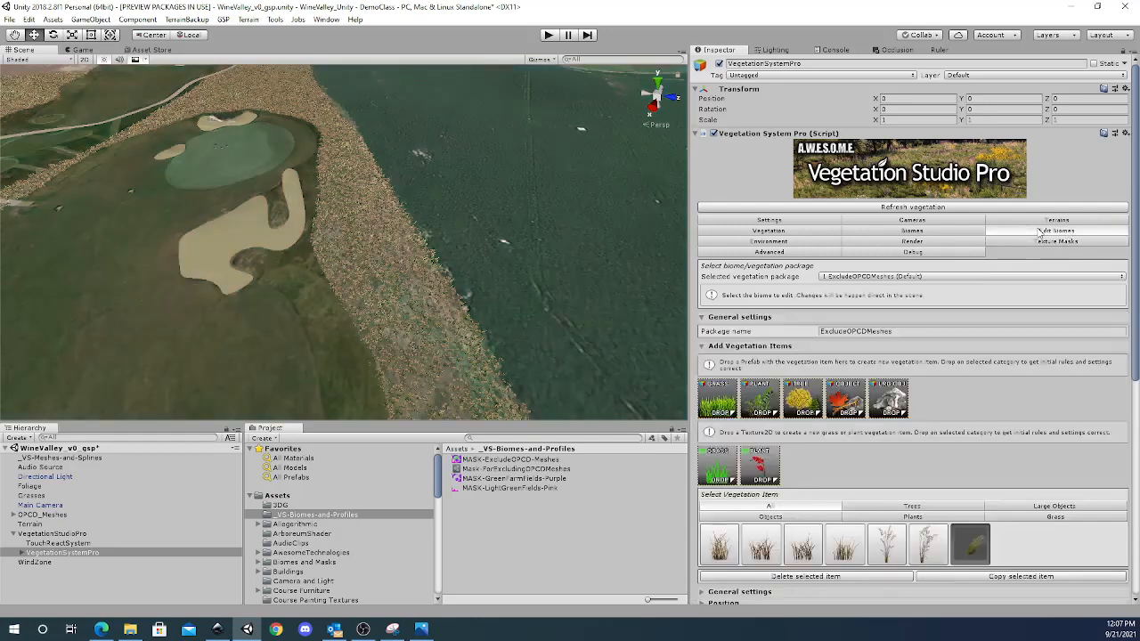
pyautogui.scroll(-5, 951, 356)
pyautogui.scroll(-5, 955, 352)
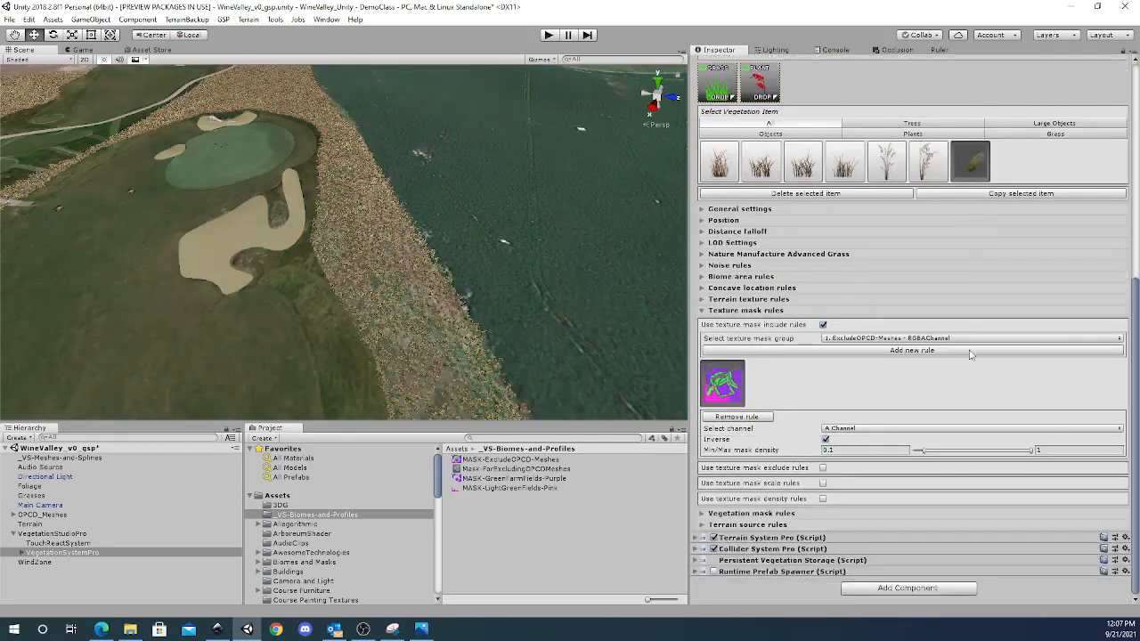
pyautogui.scroll(3, 971, 355)
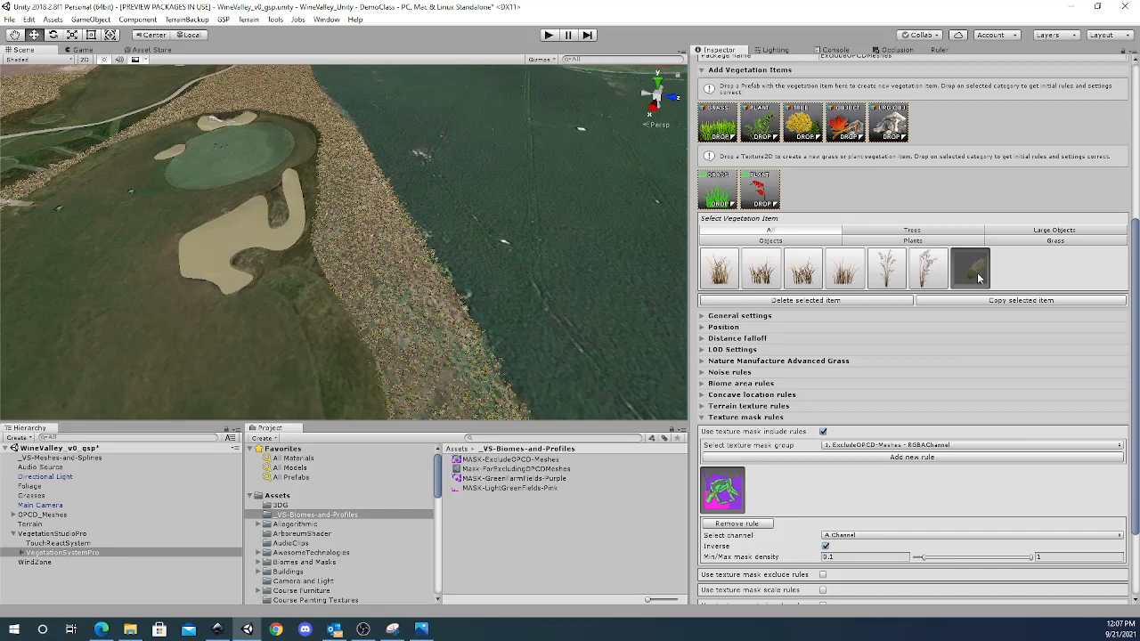
pyautogui.scroll(-2, 976, 271)
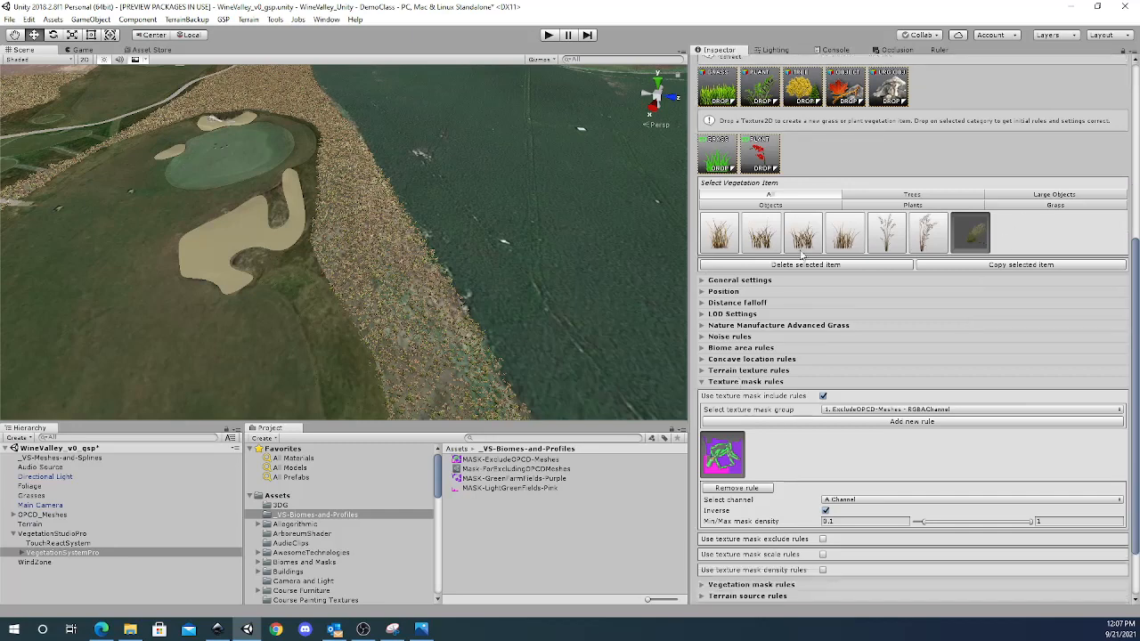
pyautogui.scroll(3, 804, 259)
pyautogui.scroll(-2, 325, 539)
pyautogui.scroll(-4, 327, 539)
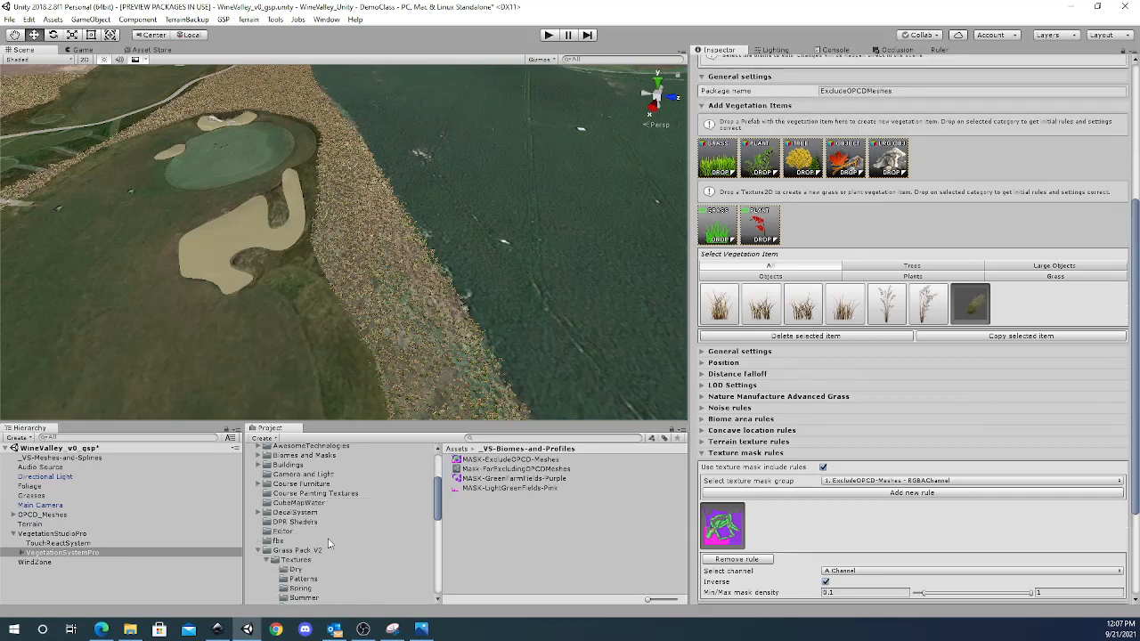
pyautogui.scroll(-4, 327, 548)
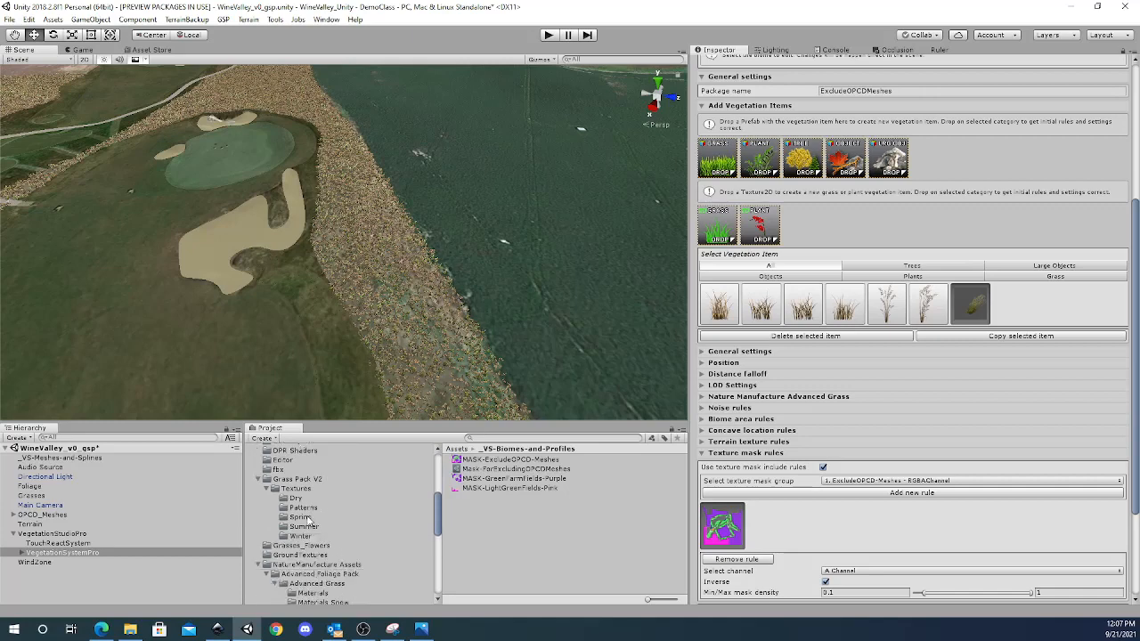
pyautogui.click(301, 517)
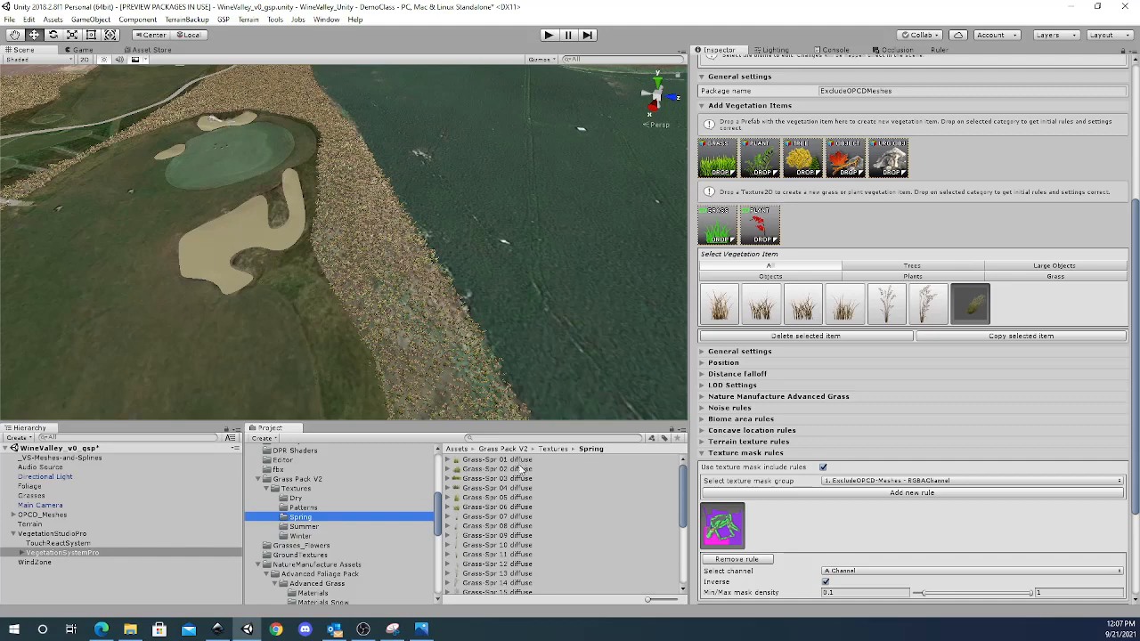
pyautogui.moveTo(524, 469); pyautogui.dragTo(721, 231)
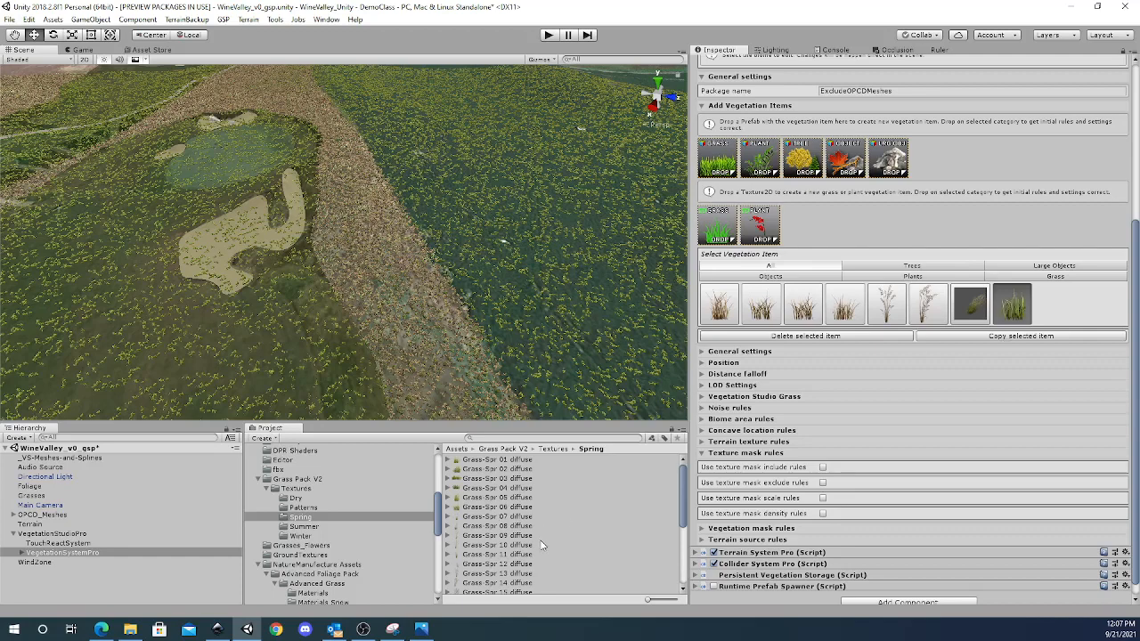
pyautogui.moveTo(483, 508); pyautogui.dragTo(723, 234)
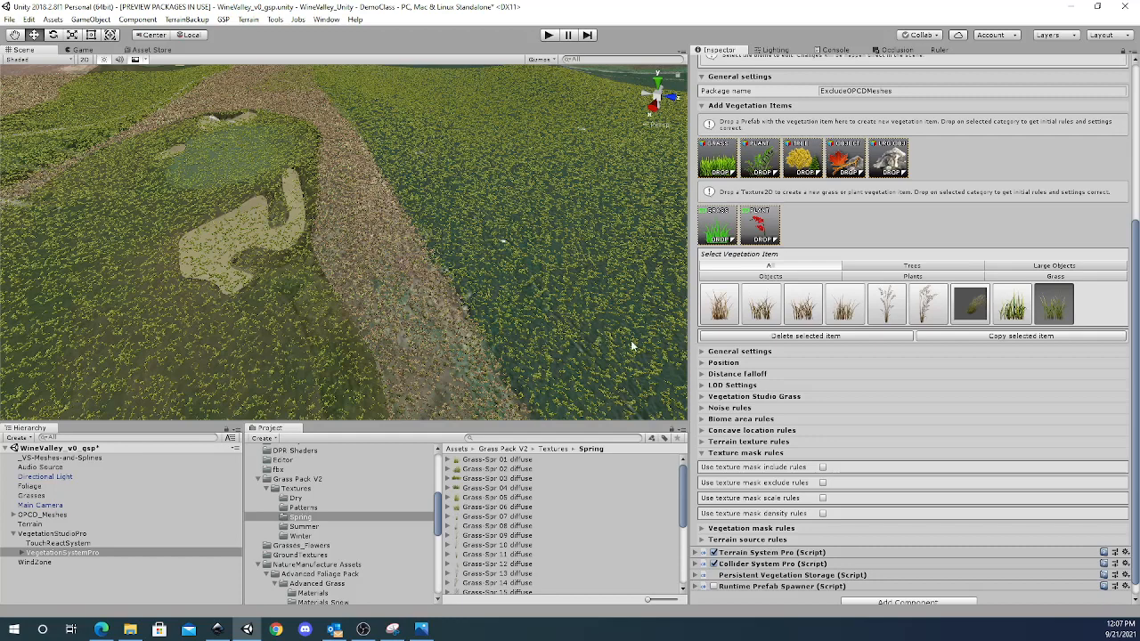
# Enable texture mask exclude rules for the Grass-Spr 02 item, then add an ExcludeOPCD-Meshes rule and remove it again.
pyautogui.click(1017, 304)
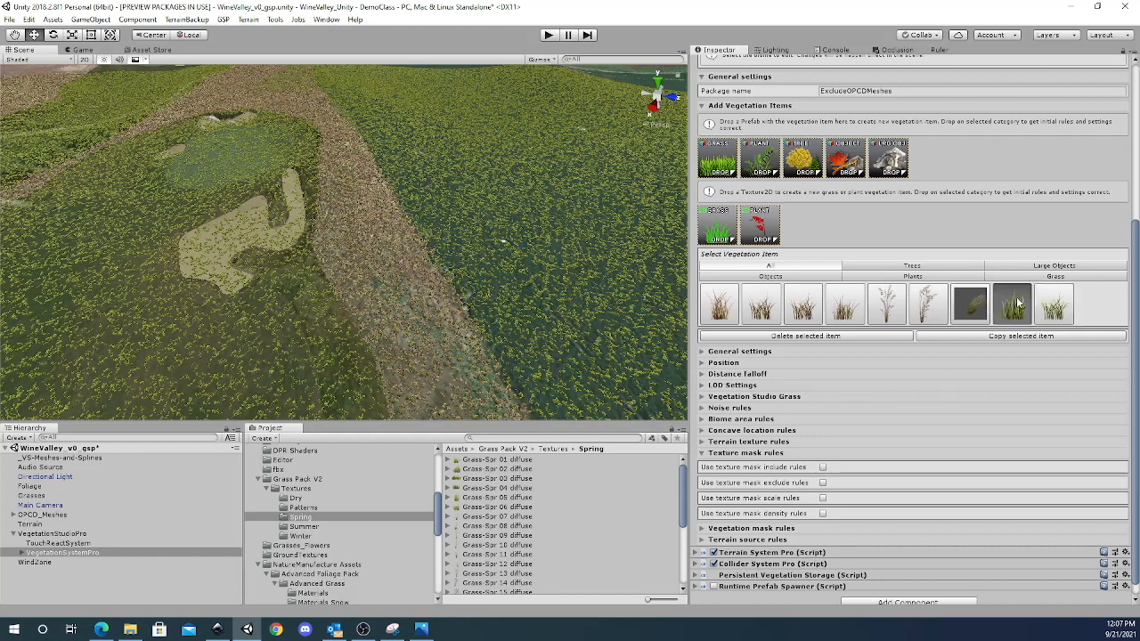
pyautogui.scroll(-1, 933, 396)
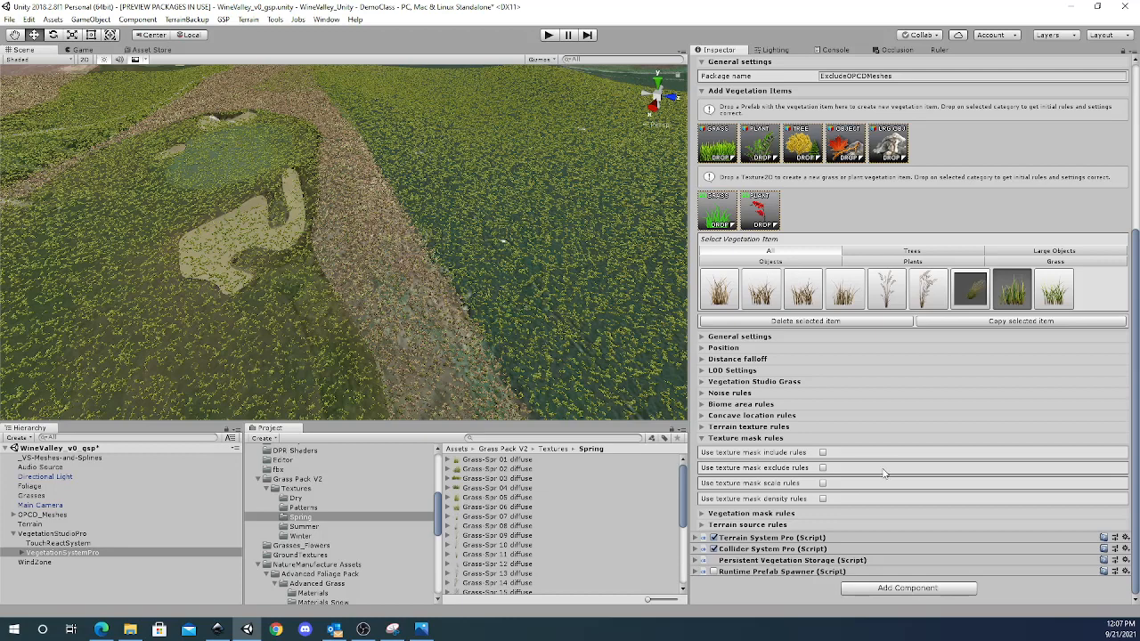
pyautogui.click(823, 469)
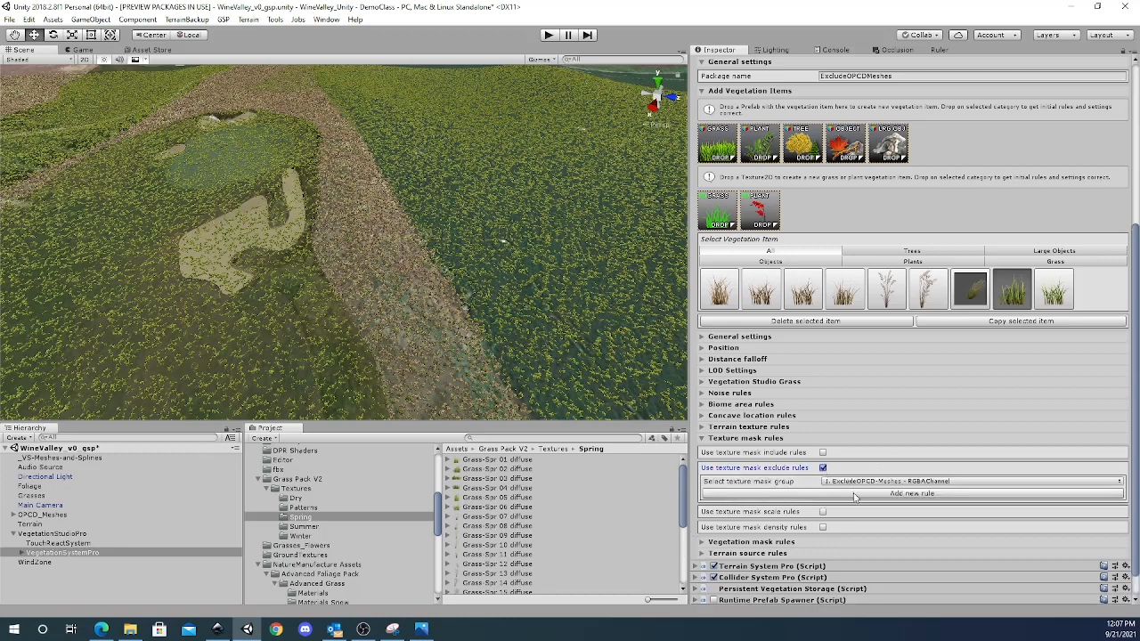
pyautogui.click(854, 494)
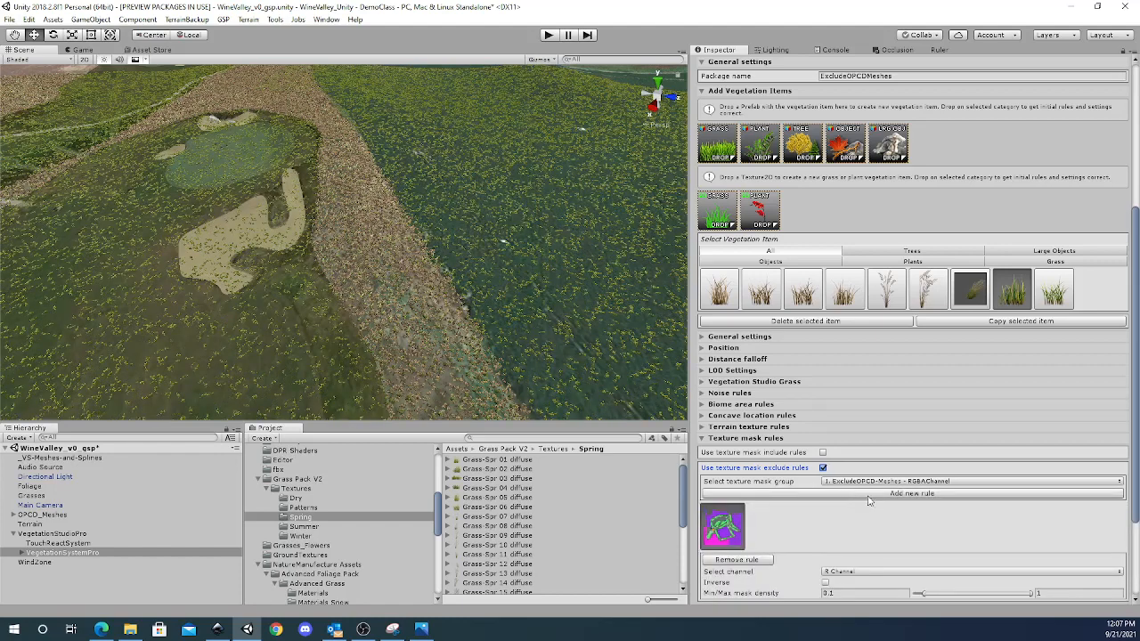
pyautogui.click(768, 560)
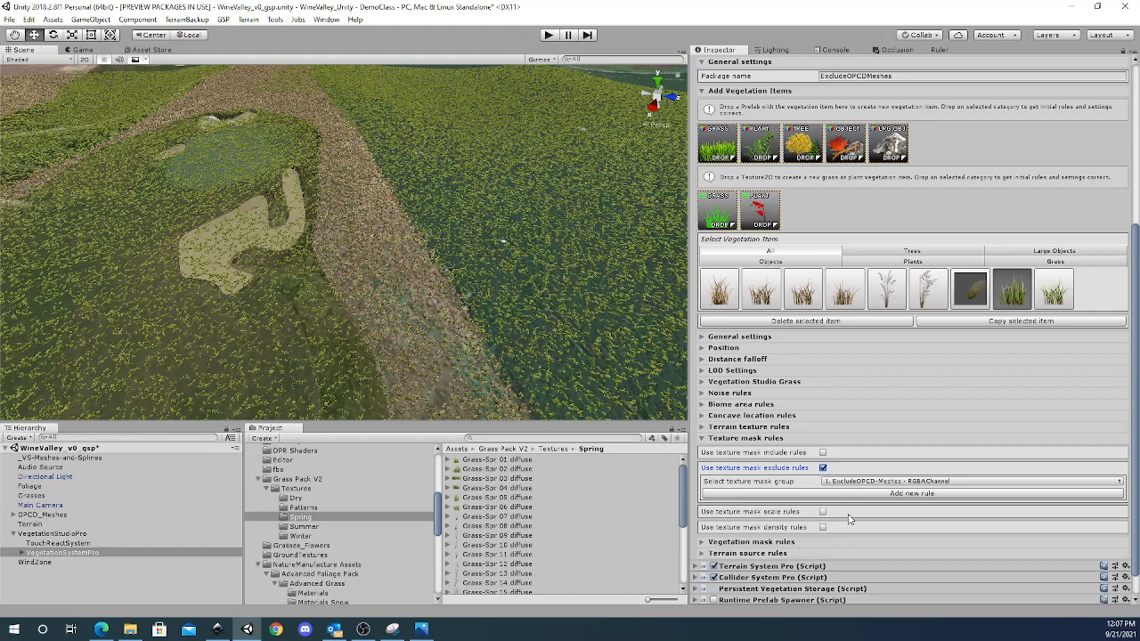
# Add a GreenField (Purple) exclude rule to the Grass-Spr 02 item using the inverted A Channel.
pyautogui.click(854, 482)
pyautogui.click(866, 507)
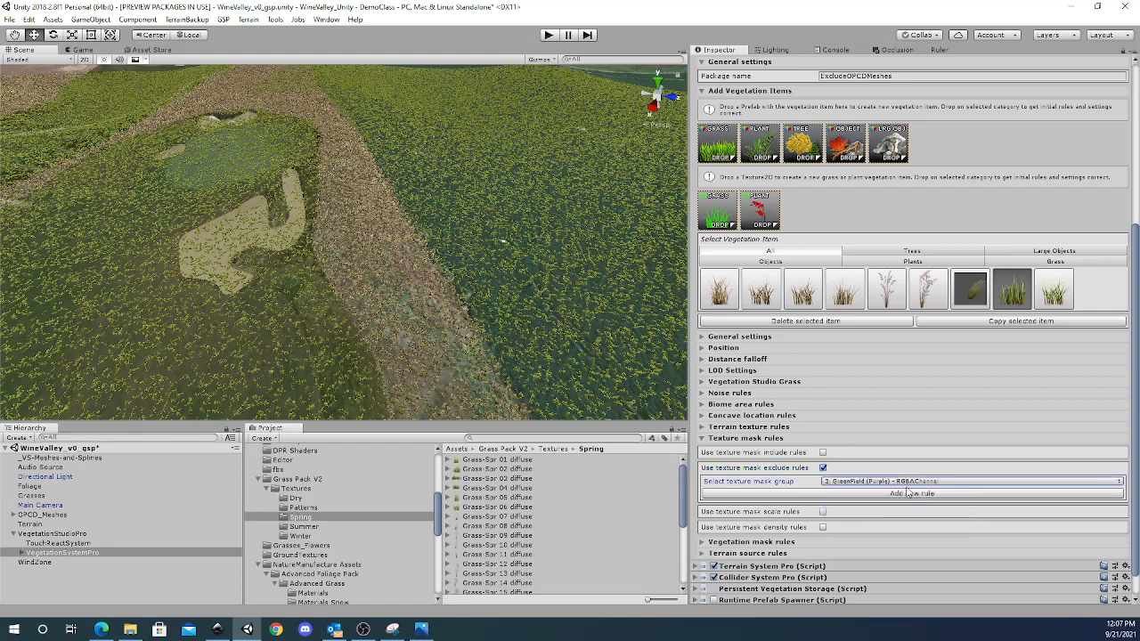
pyautogui.click(897, 494)
pyautogui.scroll(-4, 844, 510)
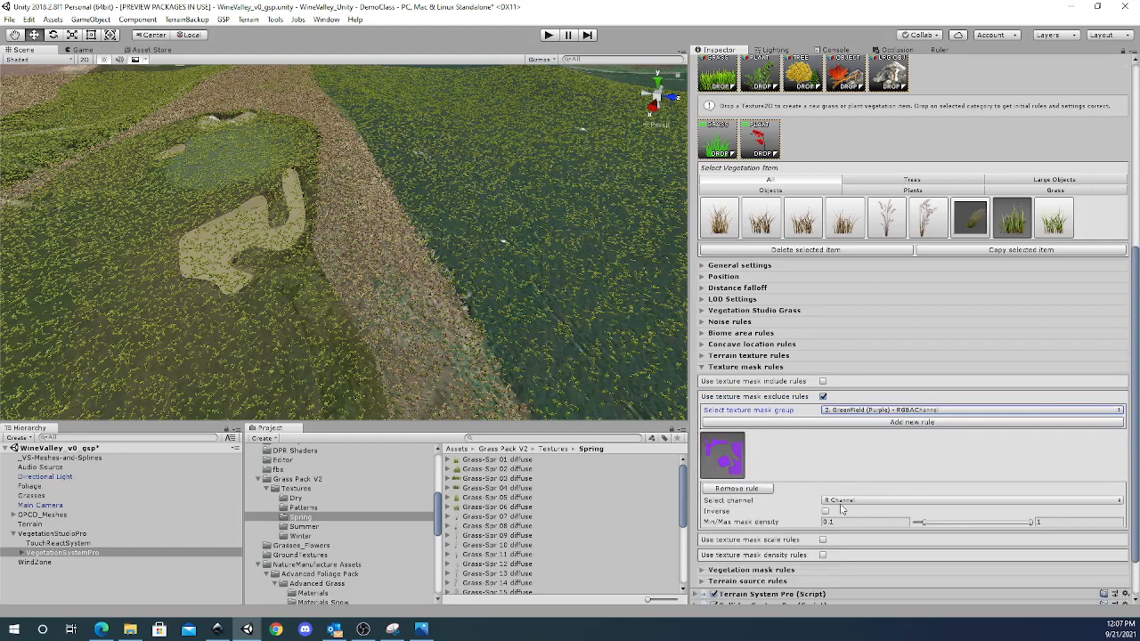
pyautogui.click(848, 501)
pyautogui.click(858, 553)
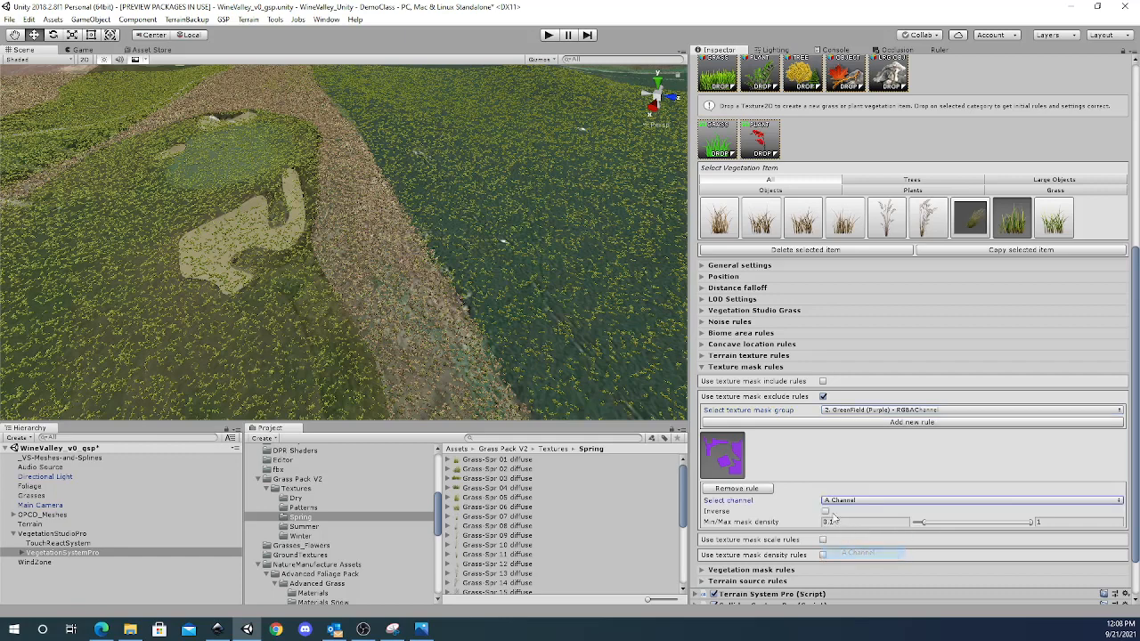
pyautogui.click(826, 511)
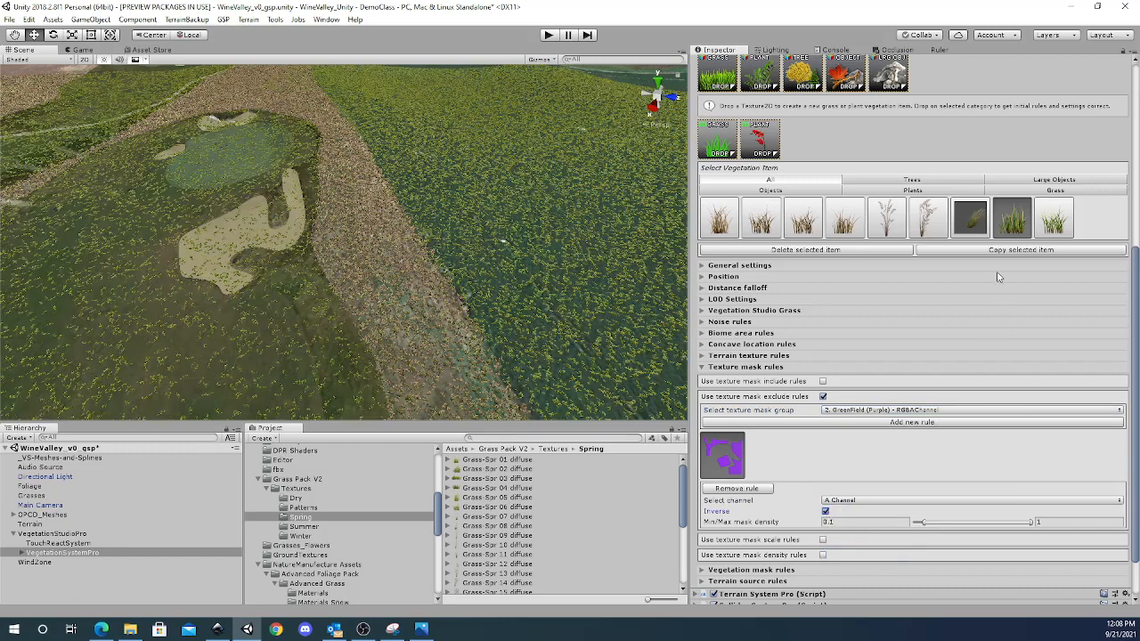
# Enable texture mask exclude rules for the Grass-Spr 06 item and add a GreenField (Purple) rule using the inverted A Channel.
pyautogui.click(1051, 220)
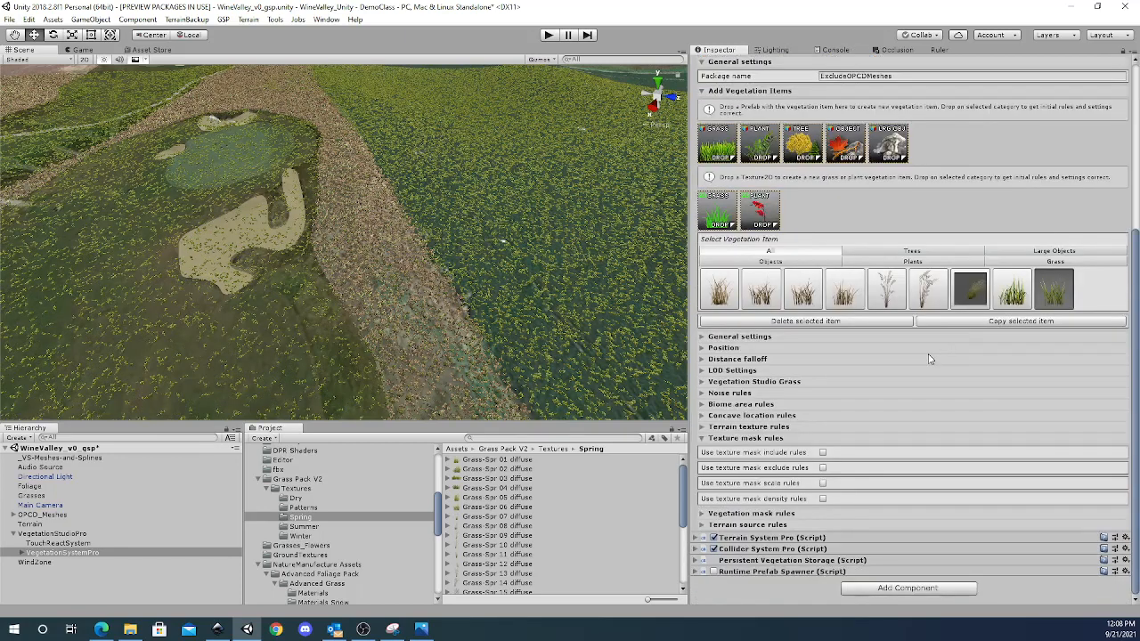
pyautogui.click(823, 468)
pyautogui.click(855, 482)
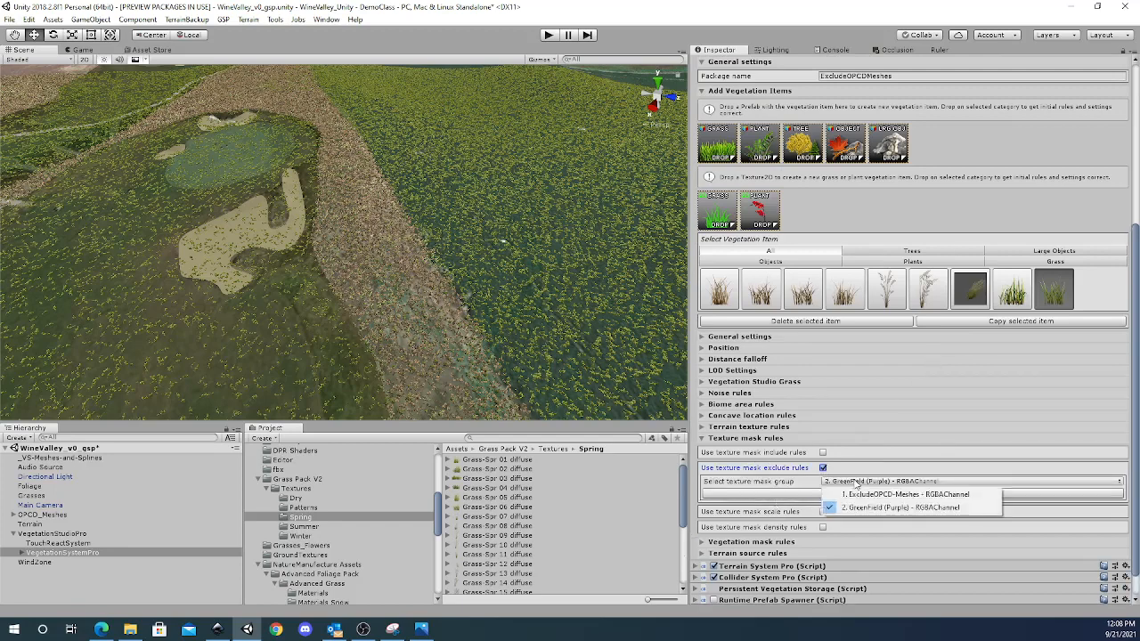
pyautogui.click(789, 495)
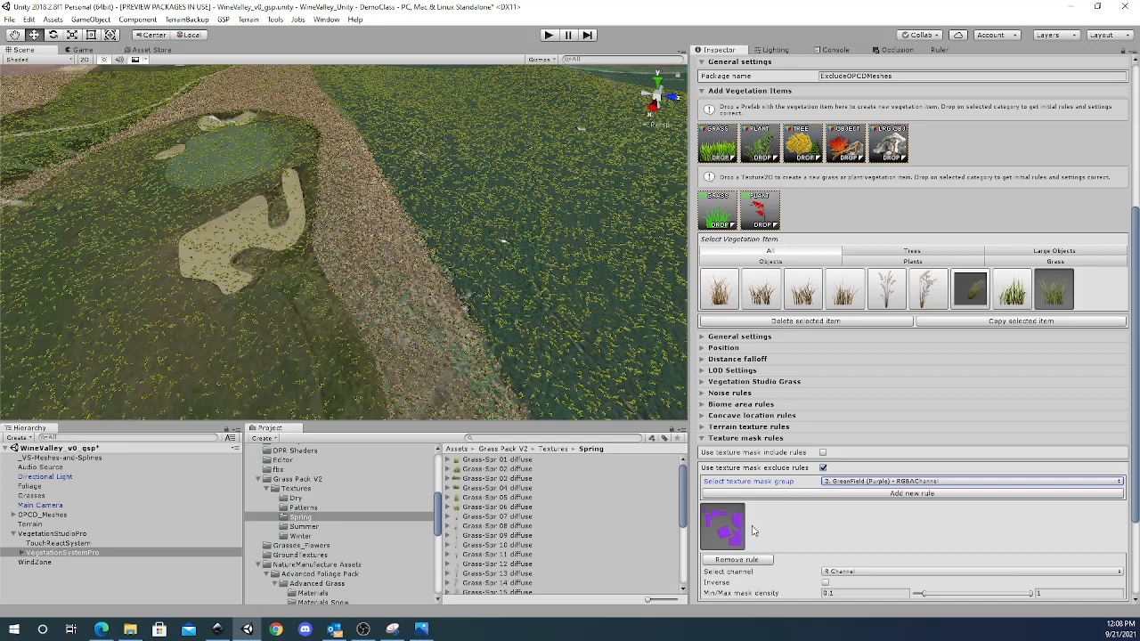
pyautogui.scroll(-2, 823, 517)
pyautogui.click(849, 501)
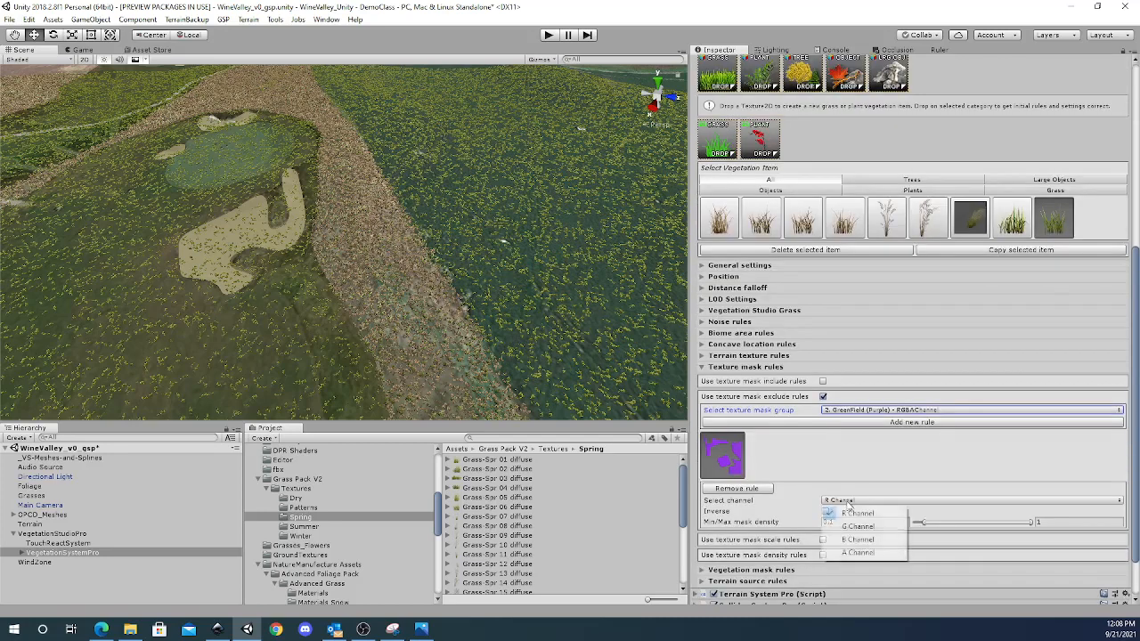
pyautogui.click(856, 552)
pyautogui.click(825, 511)
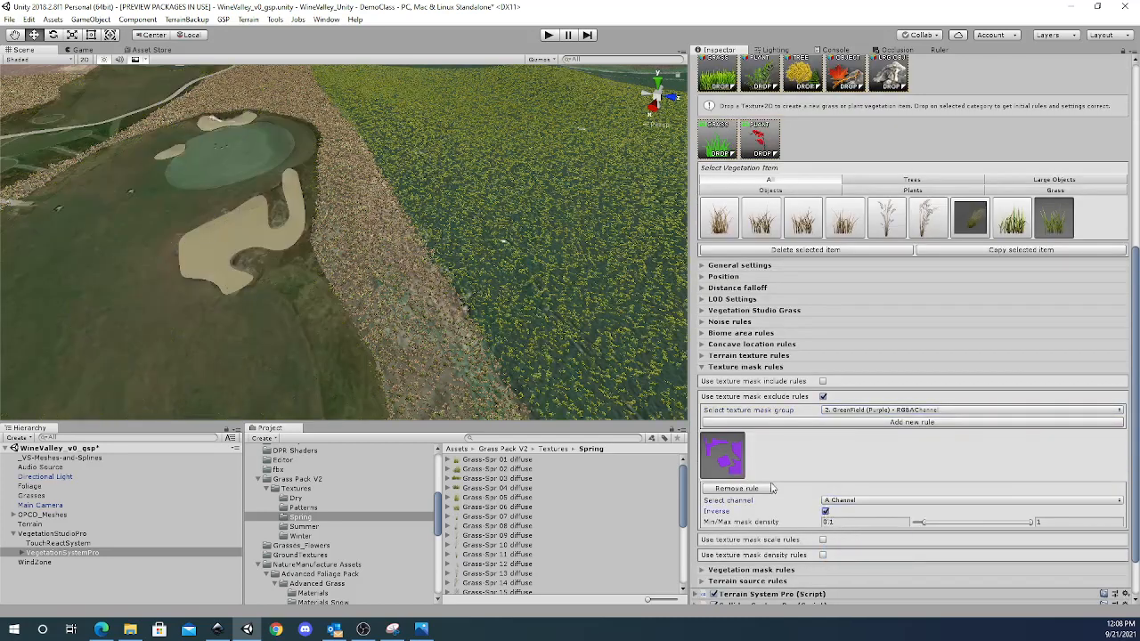
# Inspect the grass placement around the course and the MASK-LightGreenFields-Pink texture in the _VS-Biomes-and-Profiles folder.
pyautogui.moveTo(562, 334); pyautogui.dragTo(527, 274, button='right')
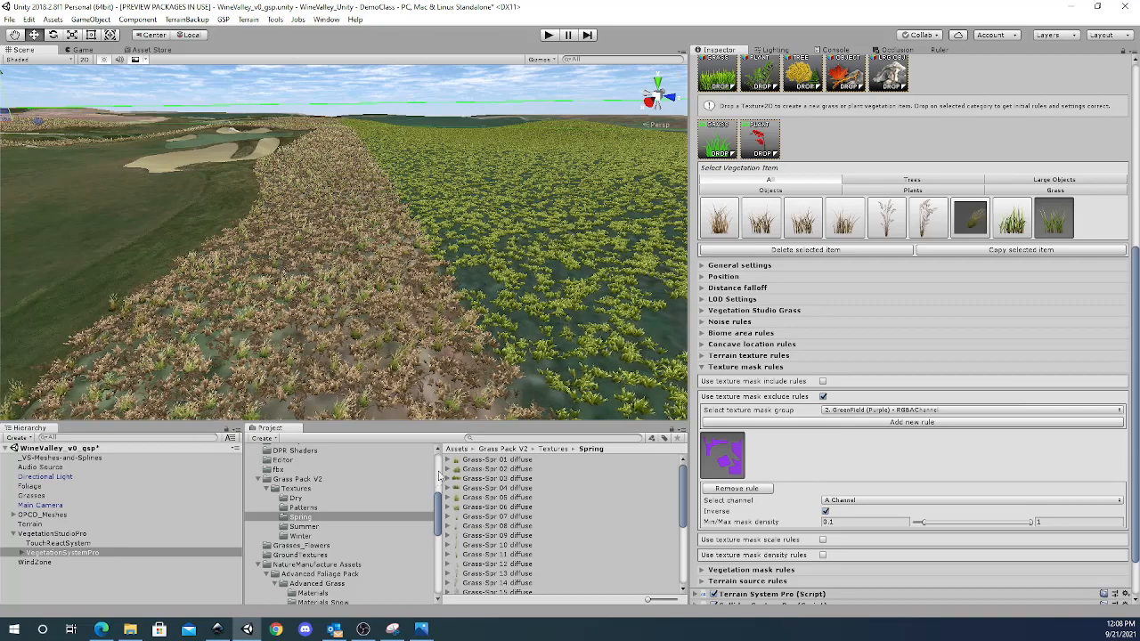
pyautogui.scroll(5, 294, 478)
pyautogui.click(294, 481)
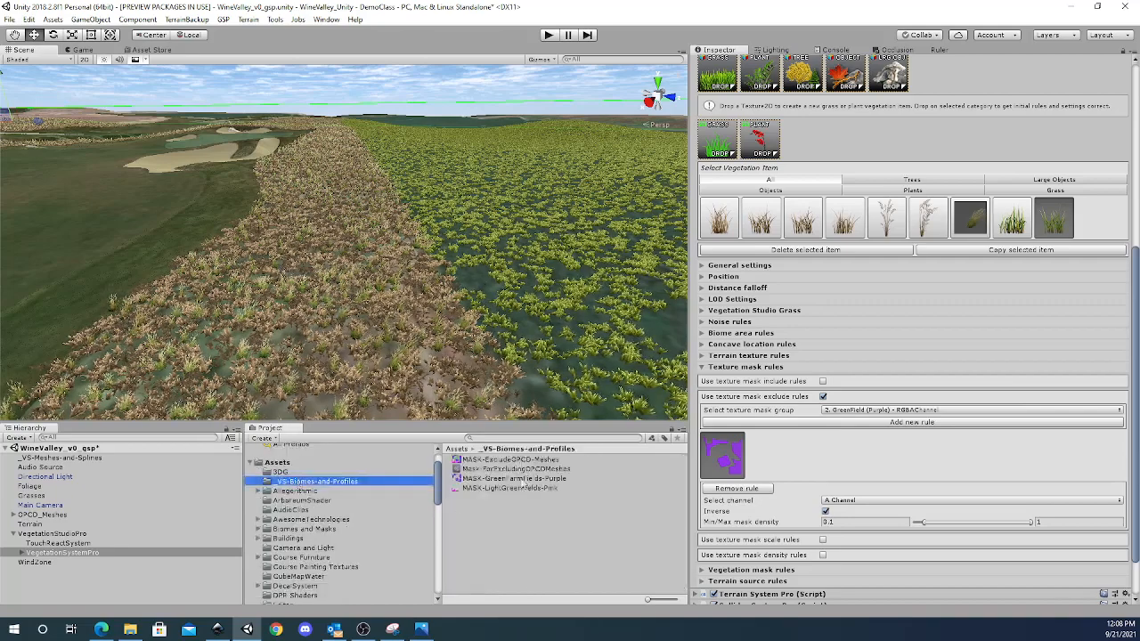
pyautogui.click(534, 488)
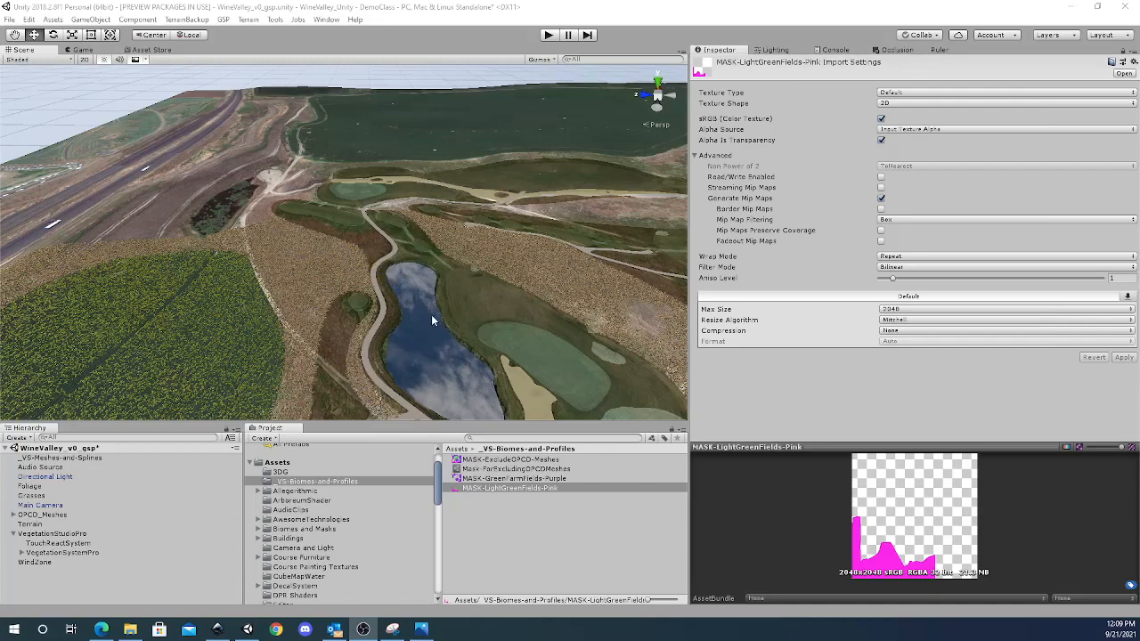
pyautogui.moveTo(431, 314); pyautogui.dragTo(434, 350, button='right')
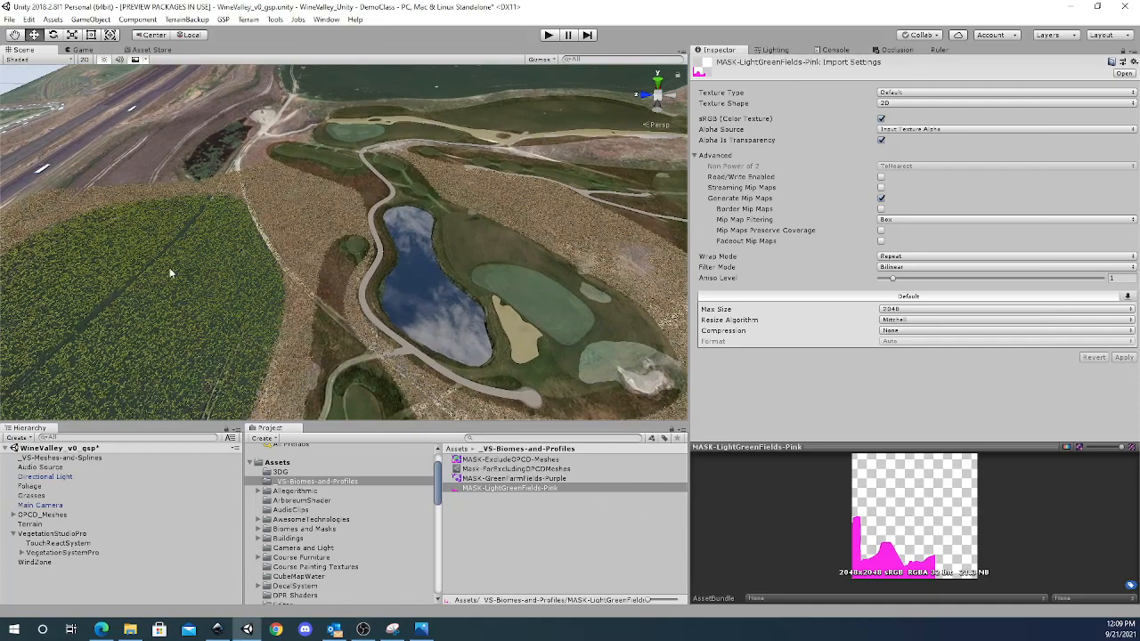
pyautogui.moveTo(403, 346); pyautogui.dragTo(340, 320, button='right')
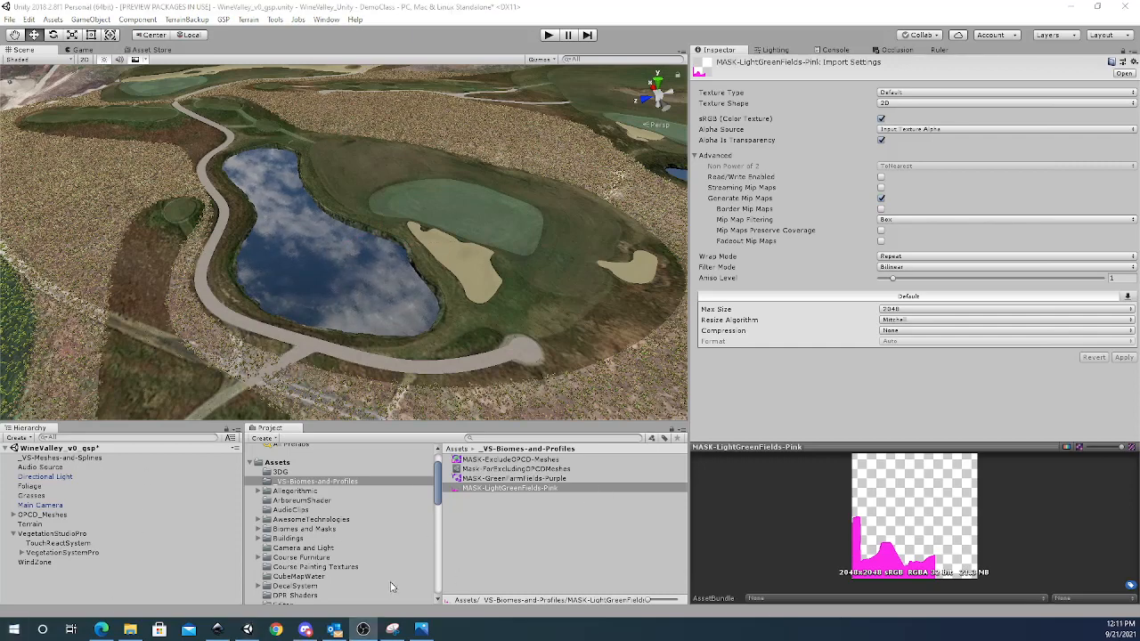
# Create a No Texture Biome vegetation package named ArroundWater in the _VS-Biomes-and-Profiles folder.
pyautogui.rightClick(349, 491)
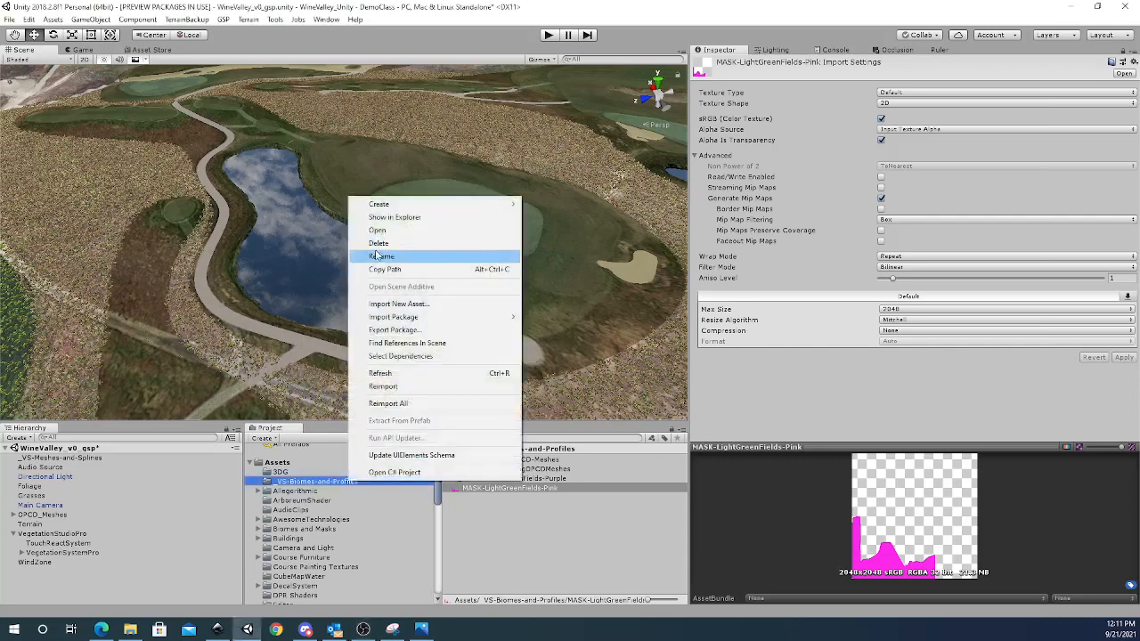
pyautogui.moveTo(377, 205)
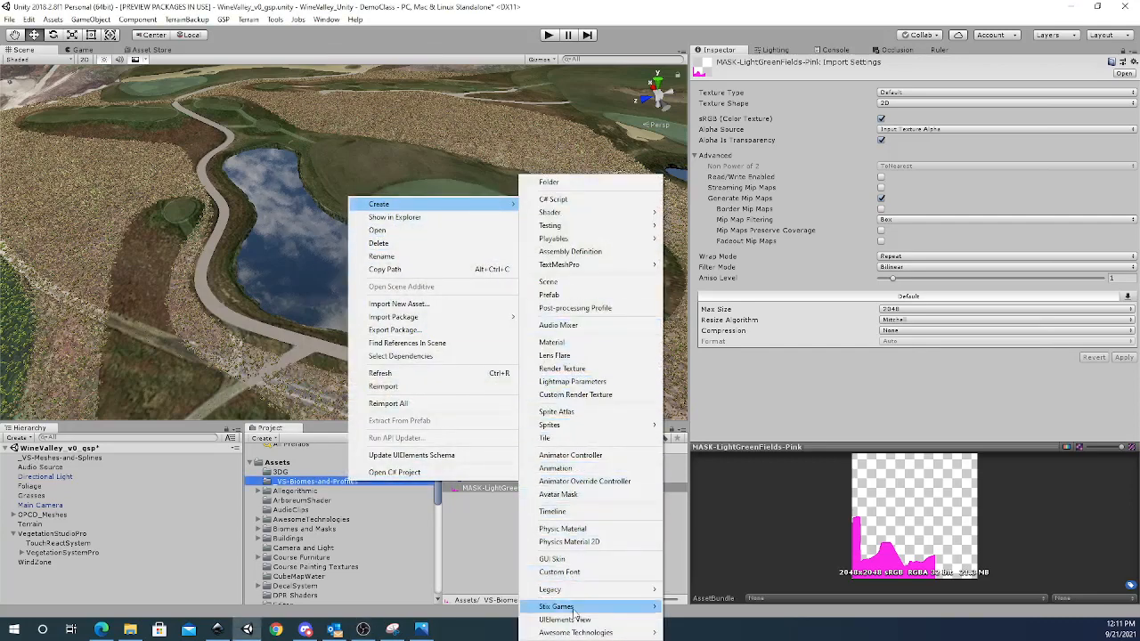
pyautogui.moveTo(568, 267)
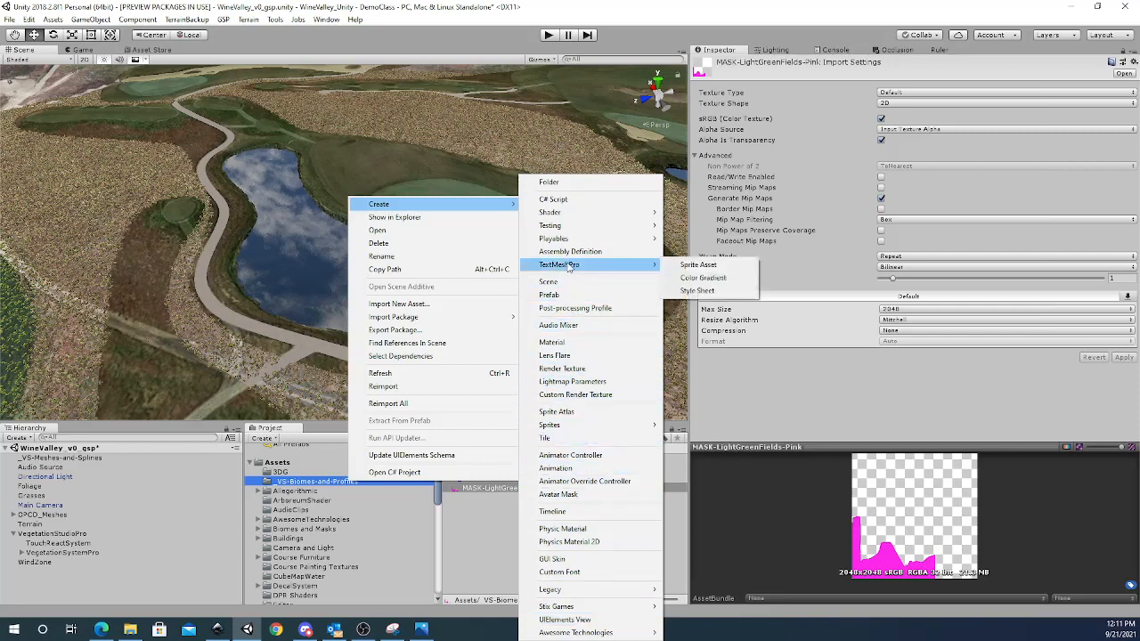
pyautogui.moveTo(563, 426)
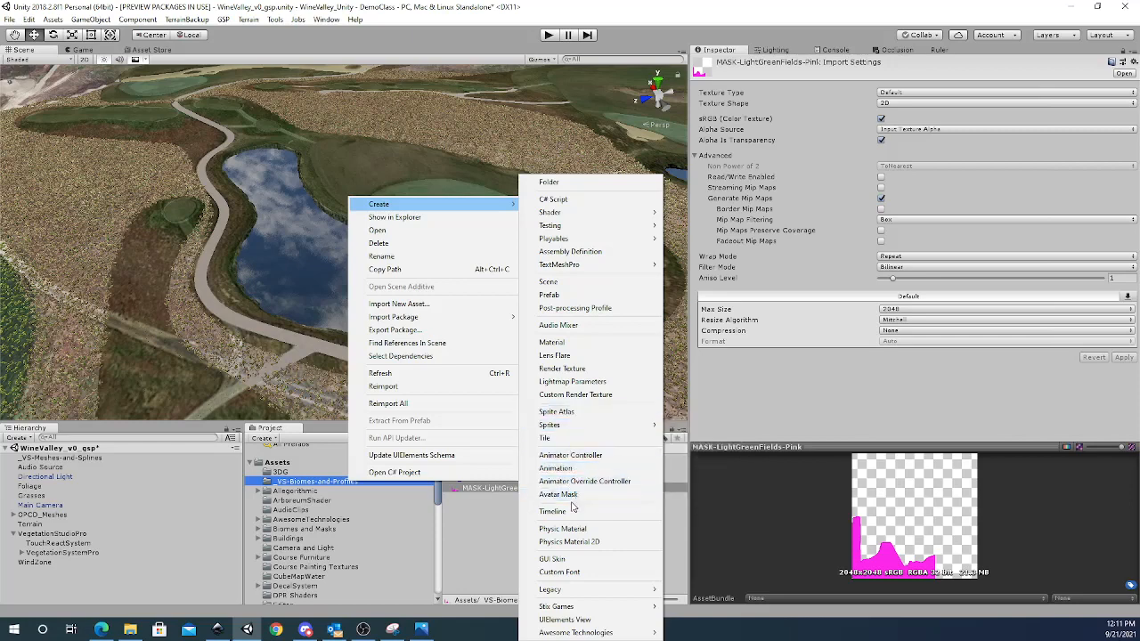
pyautogui.moveTo(616, 634)
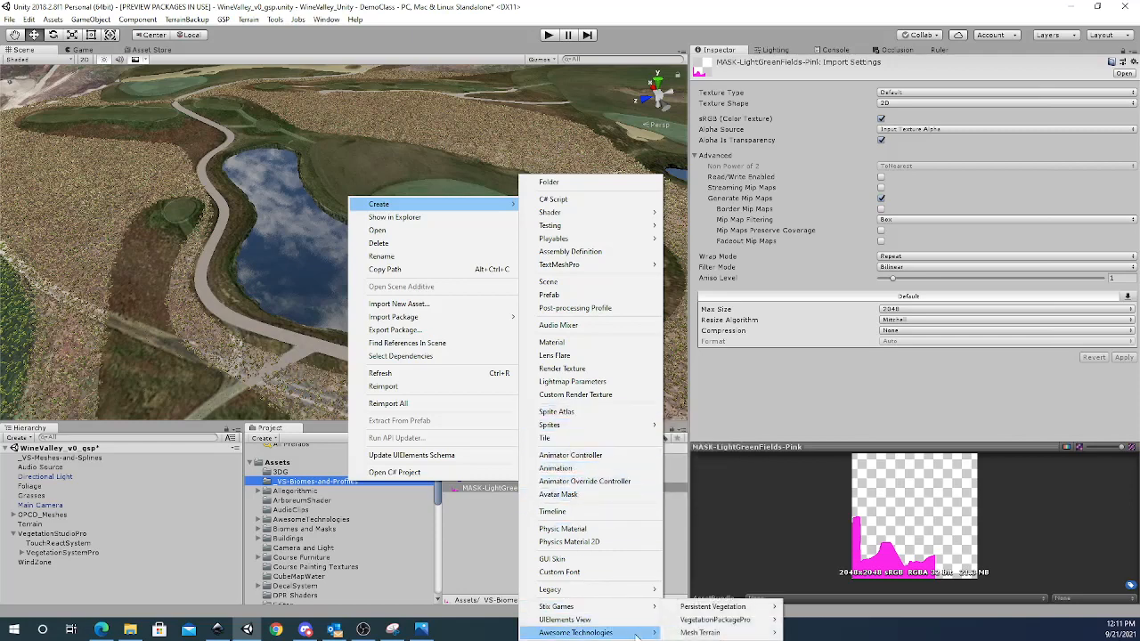
pyautogui.moveTo(704, 622)
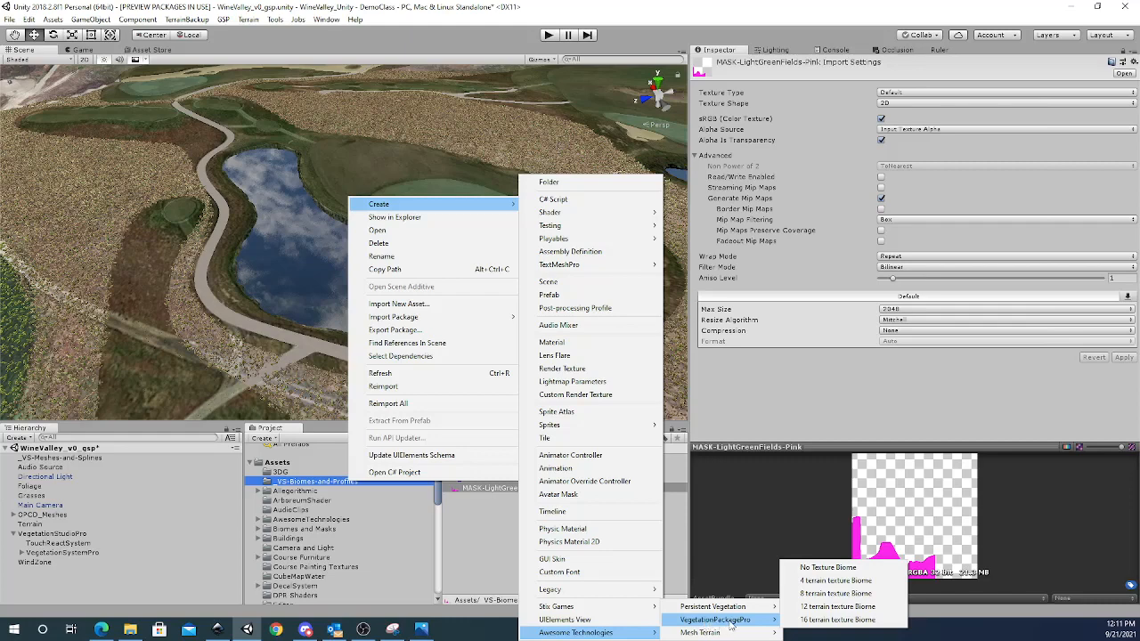
pyautogui.click(828, 568)
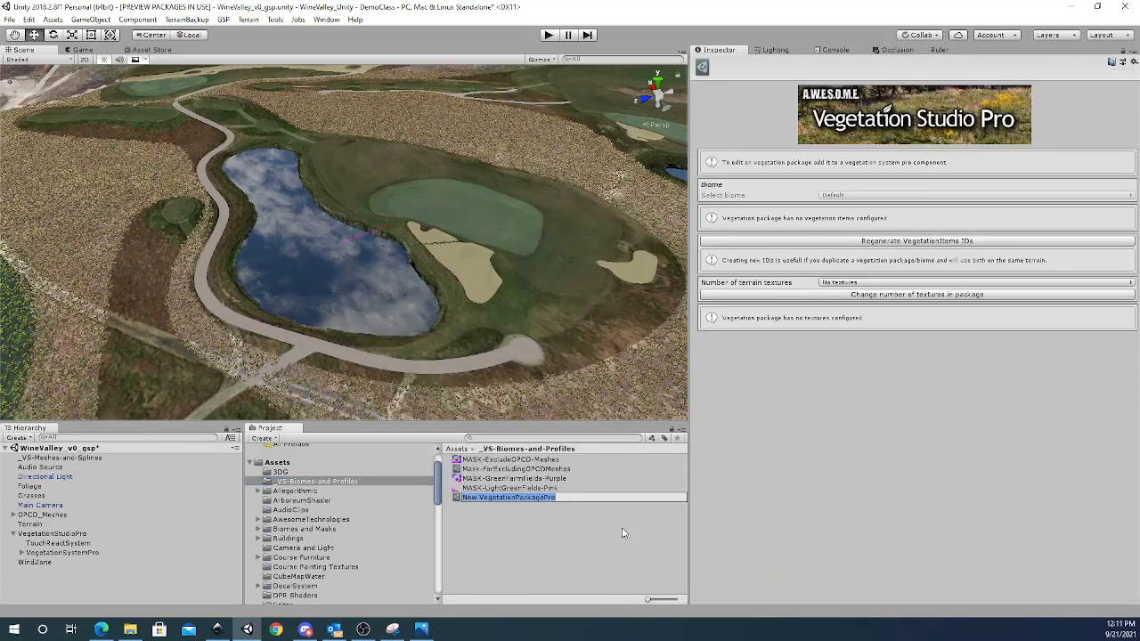
pyautogui.write('ArroundWater')
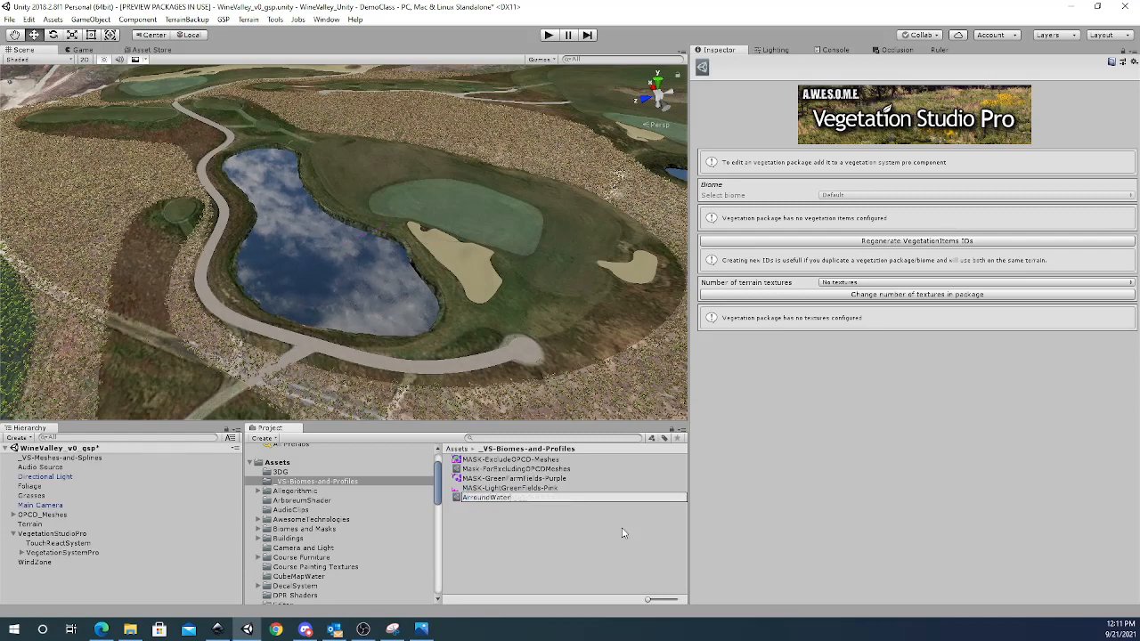
pyautogui.press('Return')
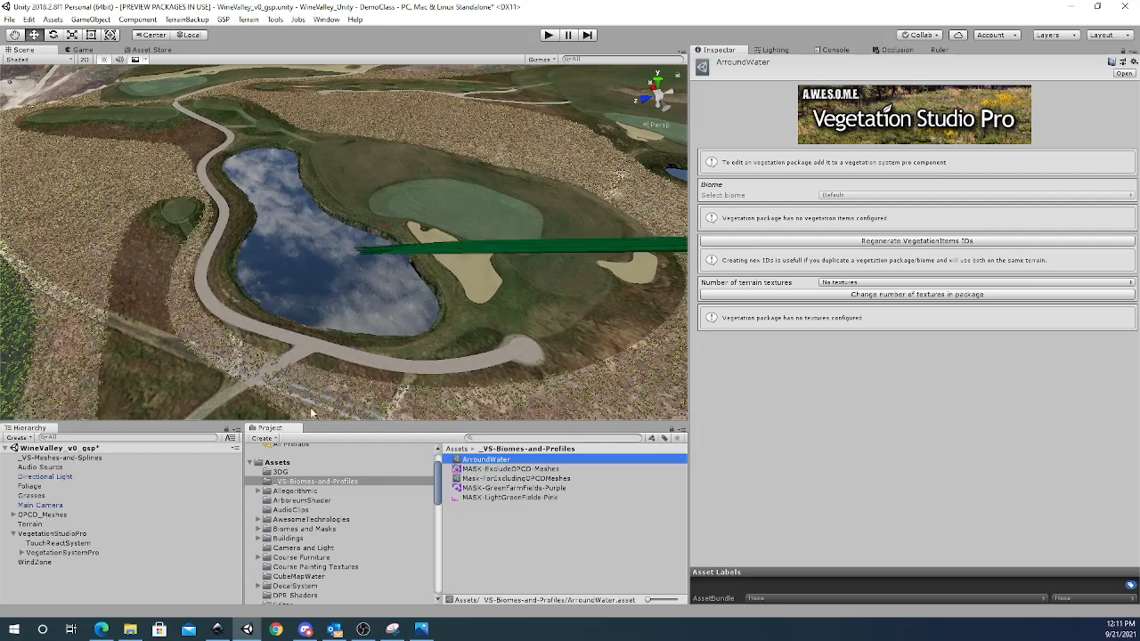
# Add the ArroundWater package to the VegetationSystemPro biomes and name the biome AroundWater.
pyautogui.click(79, 554)
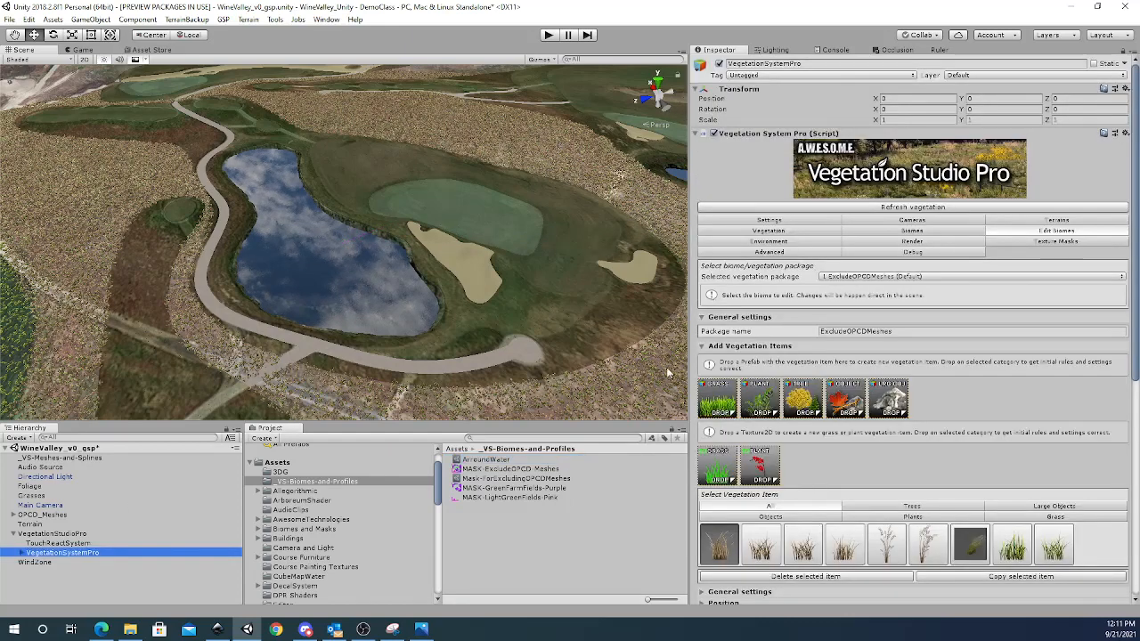
pyautogui.click(955, 232)
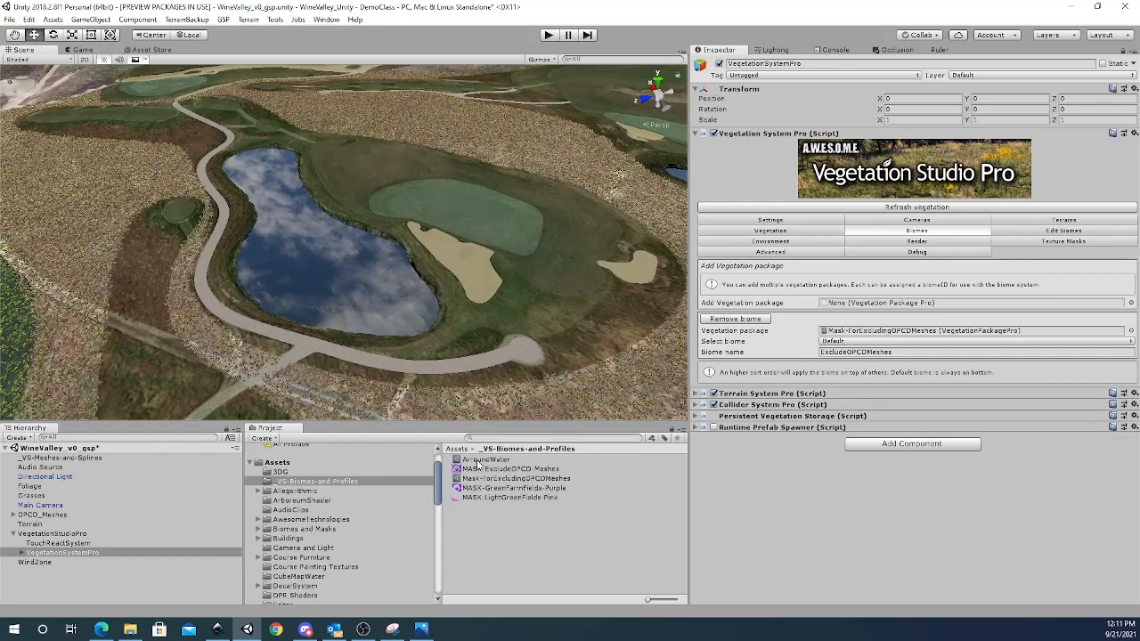
pyautogui.moveTo(477, 464); pyautogui.dragTo(864, 307)
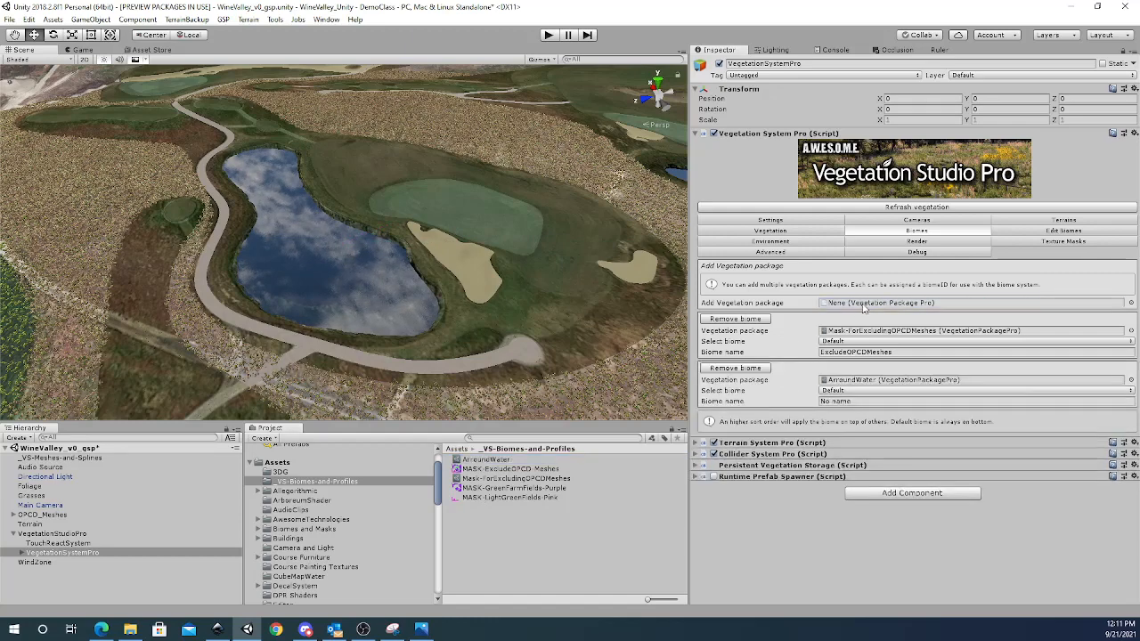
pyautogui.click(862, 401)
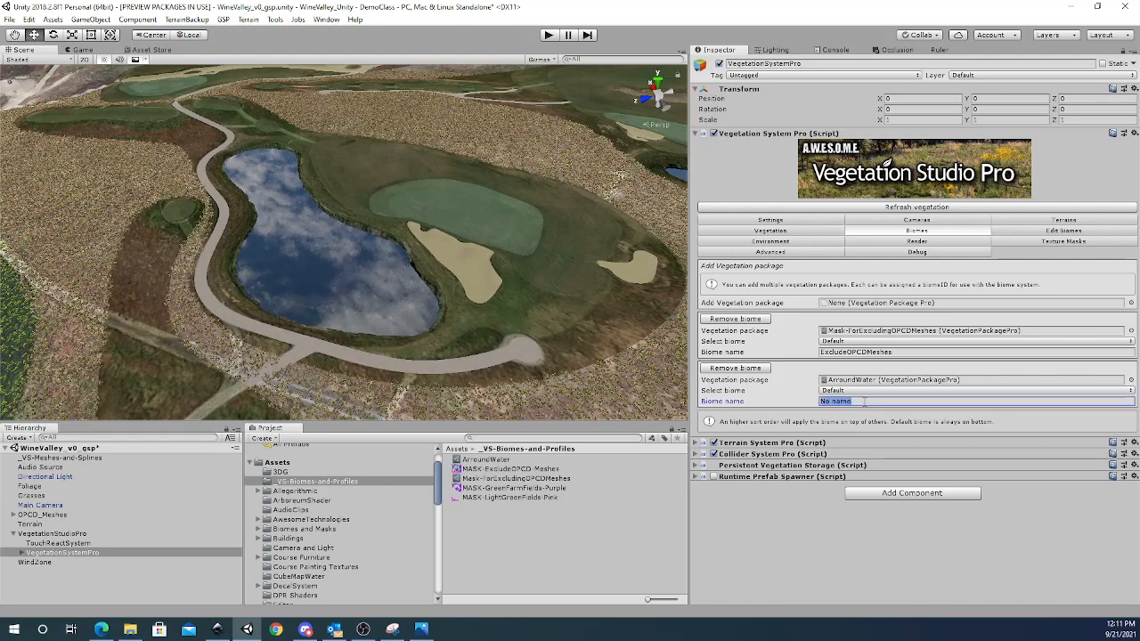
pyautogui.write('AroundWater')
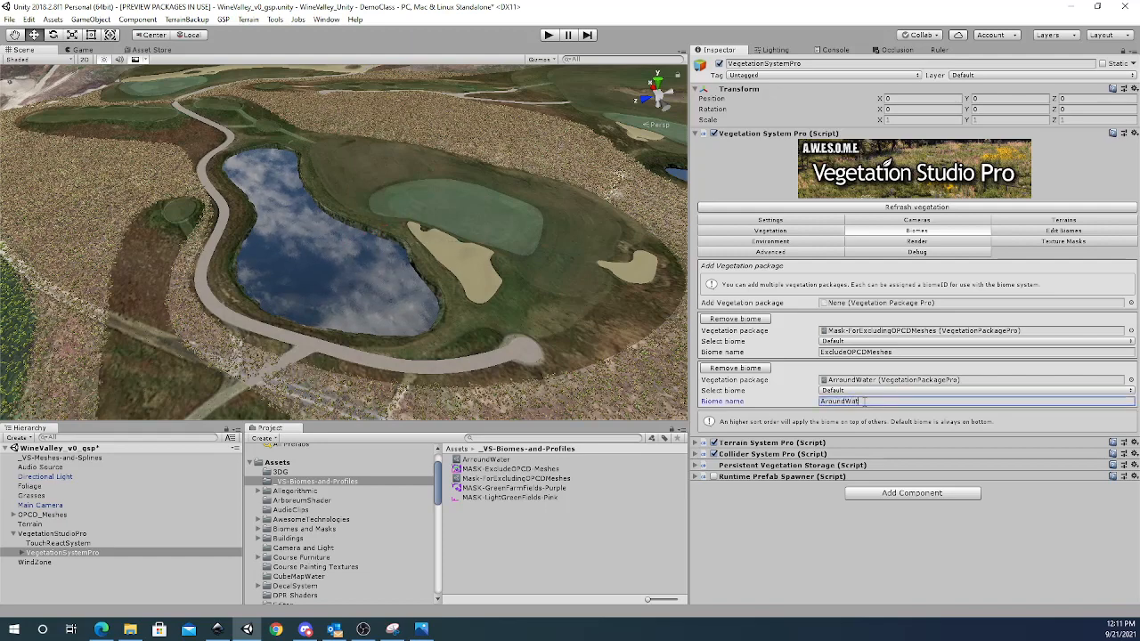
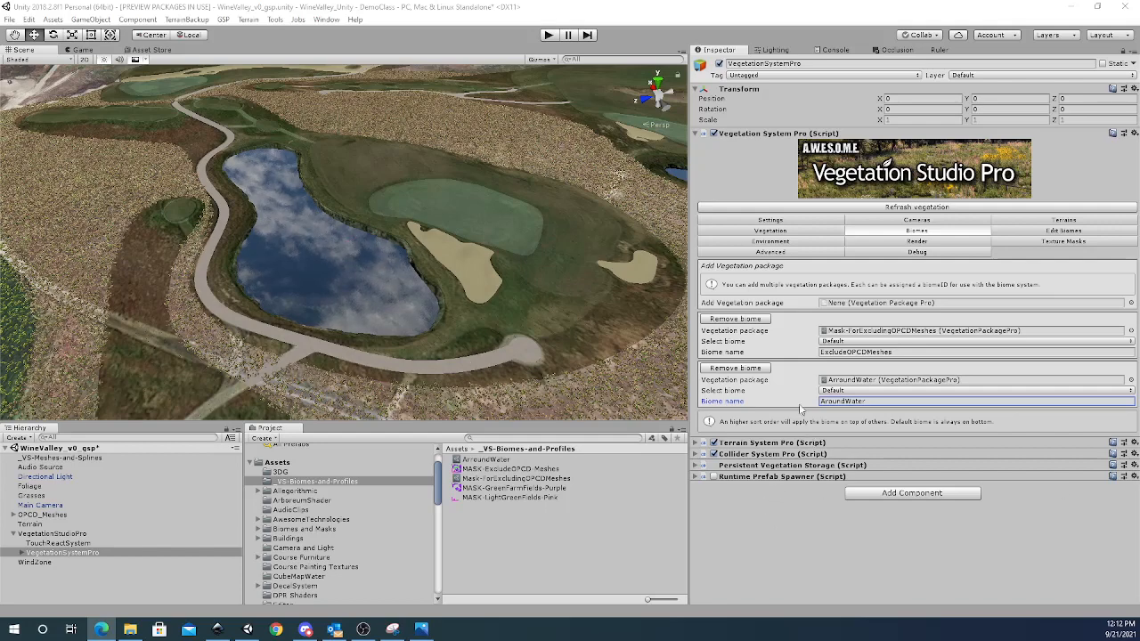
# Select the AroundWater vegetation package for biome editing.
pyautogui.click(1024, 230)
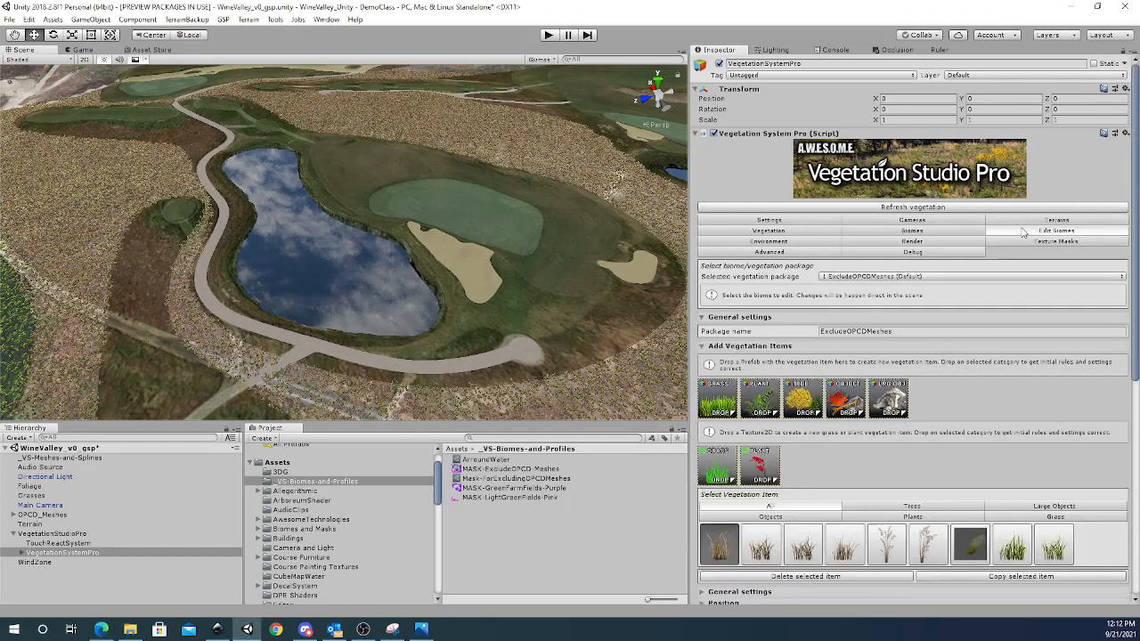
pyautogui.scroll(-1, 905, 279)
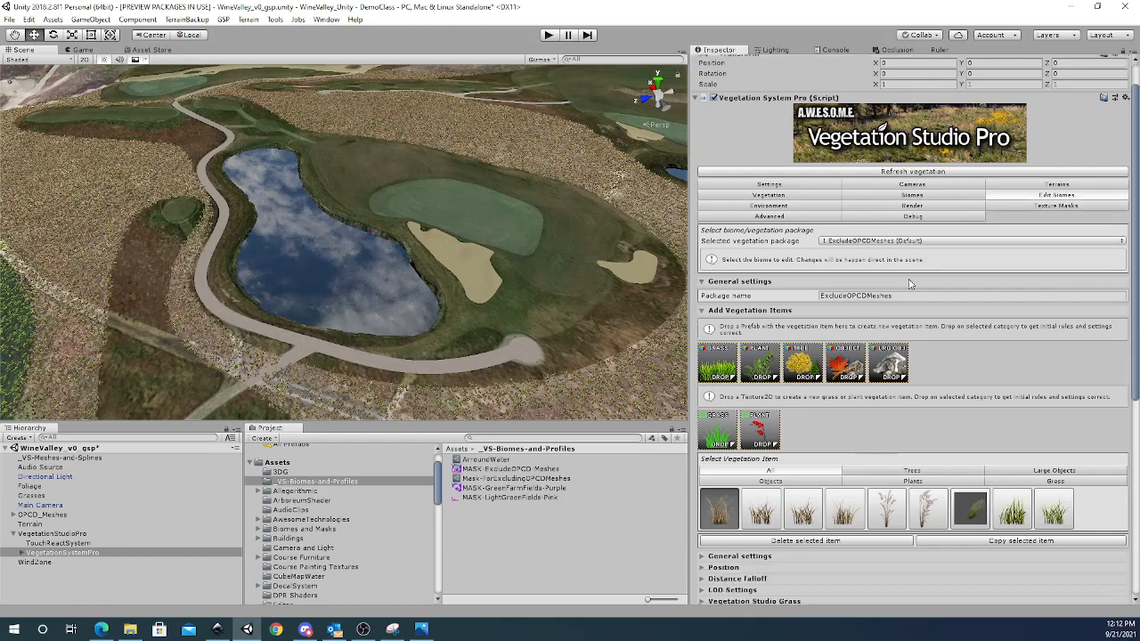
pyautogui.scroll(1, 855, 251)
pyautogui.click(866, 277)
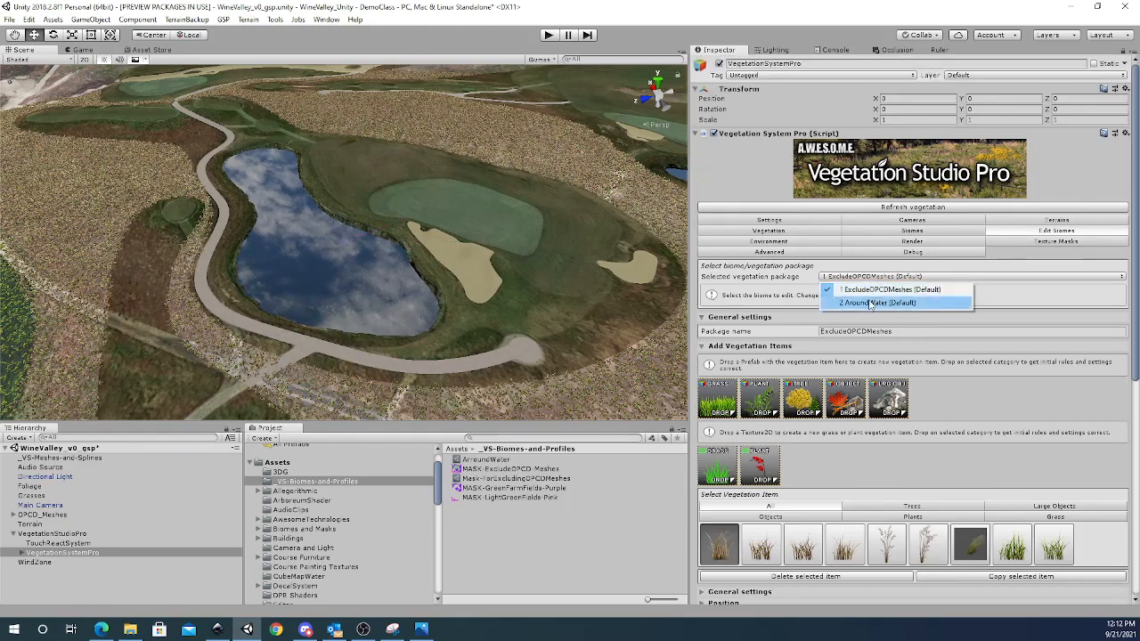
pyautogui.click(874, 305)
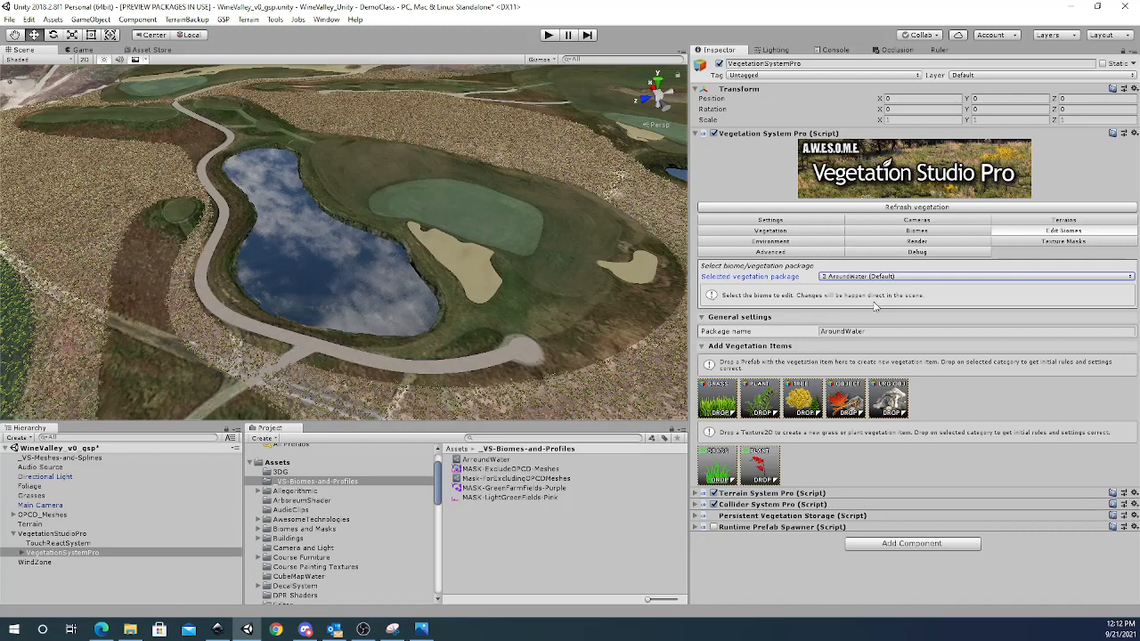
# Compare the vegetation items of the ExcludeOPCDMeshes package with the AroundWater package, then return to AroundWater.
pyautogui.click(862, 277)
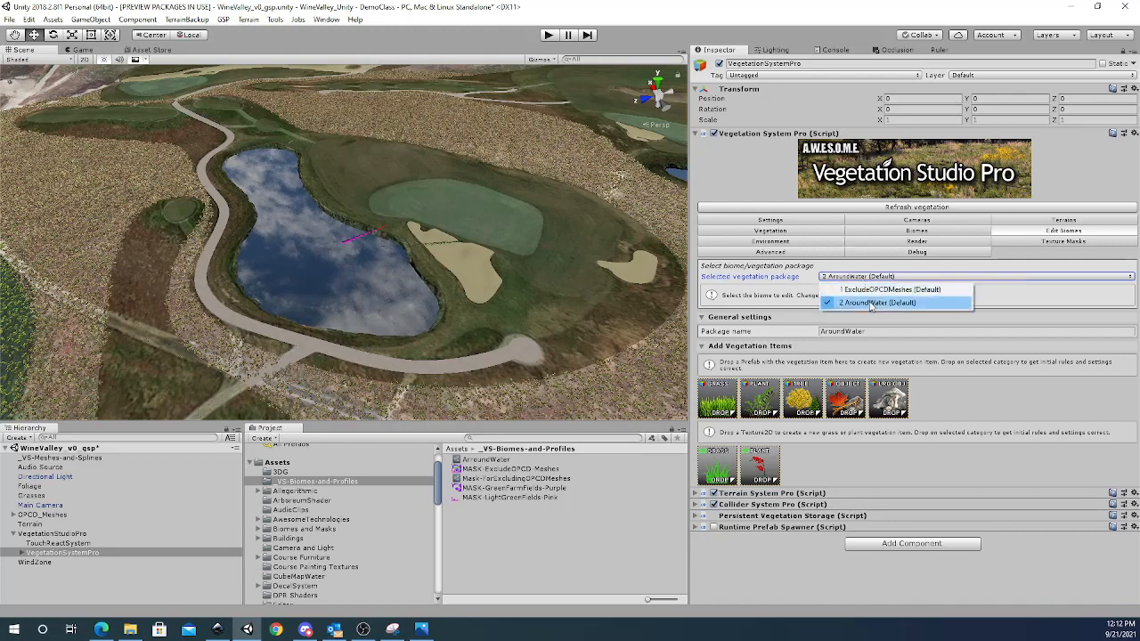
pyautogui.click(868, 304)
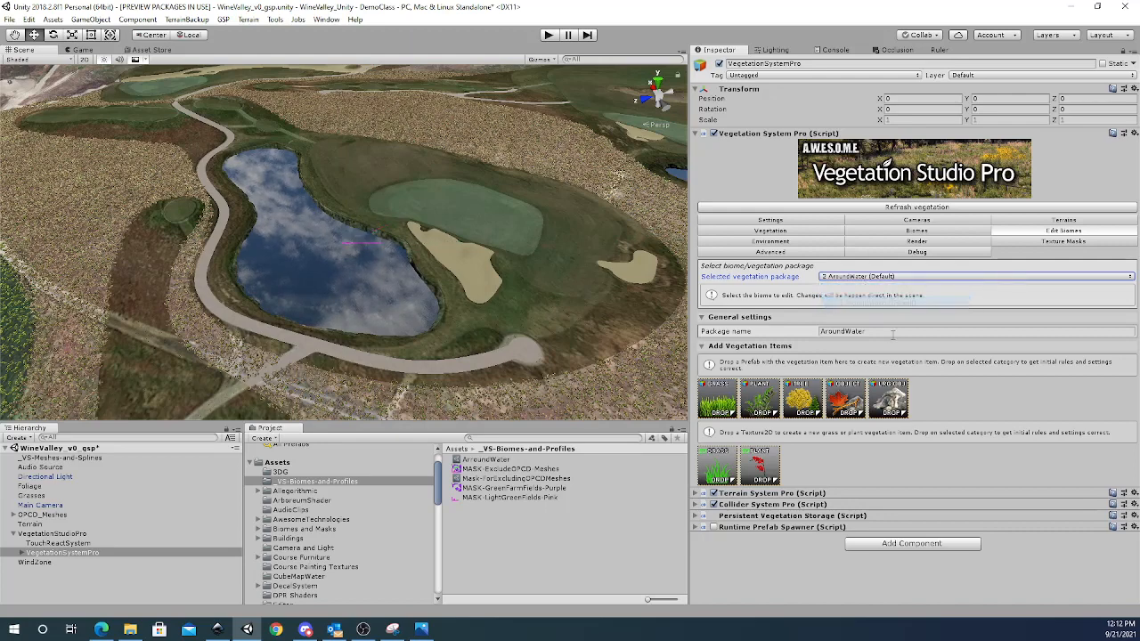
pyautogui.click(841, 277)
pyautogui.click(846, 290)
pyautogui.scroll(-3, 901, 432)
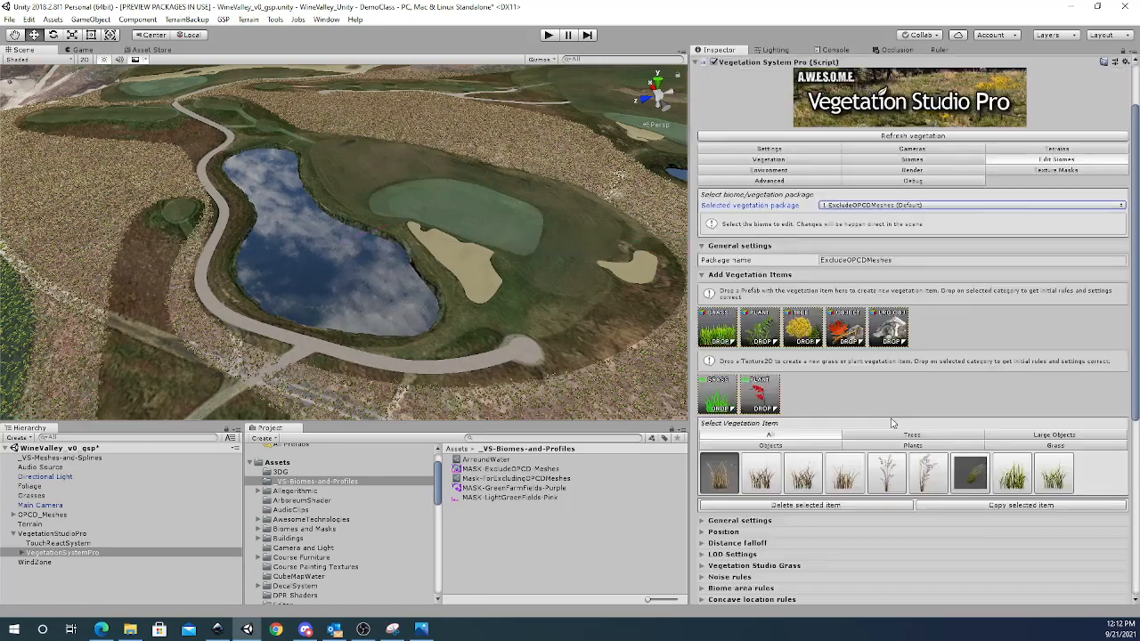
pyautogui.click(855, 204)
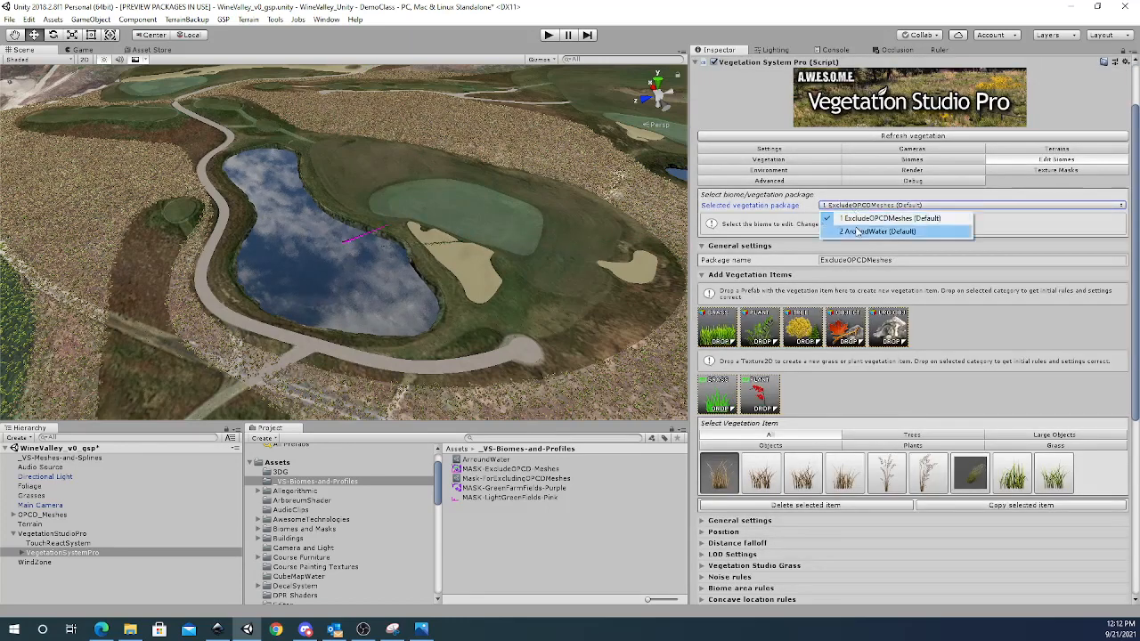
pyautogui.click(860, 233)
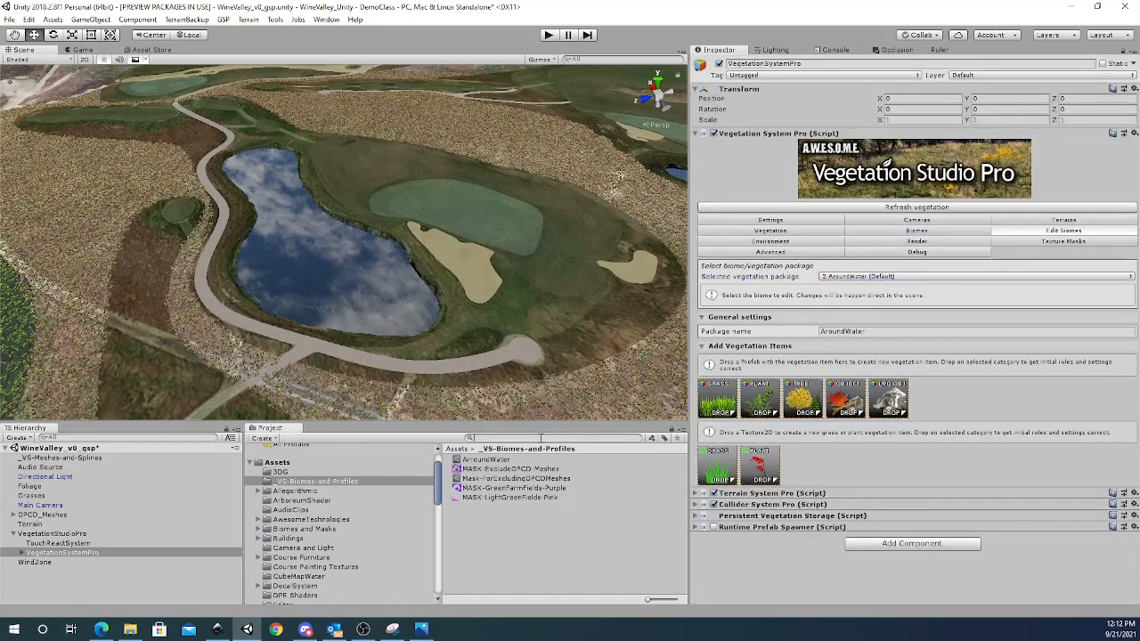
# Find the prefabs in the Rocks and Boulders assets and add Rock1 group prefabs to the AroundWater package as Object items.
pyautogui.write('cks')
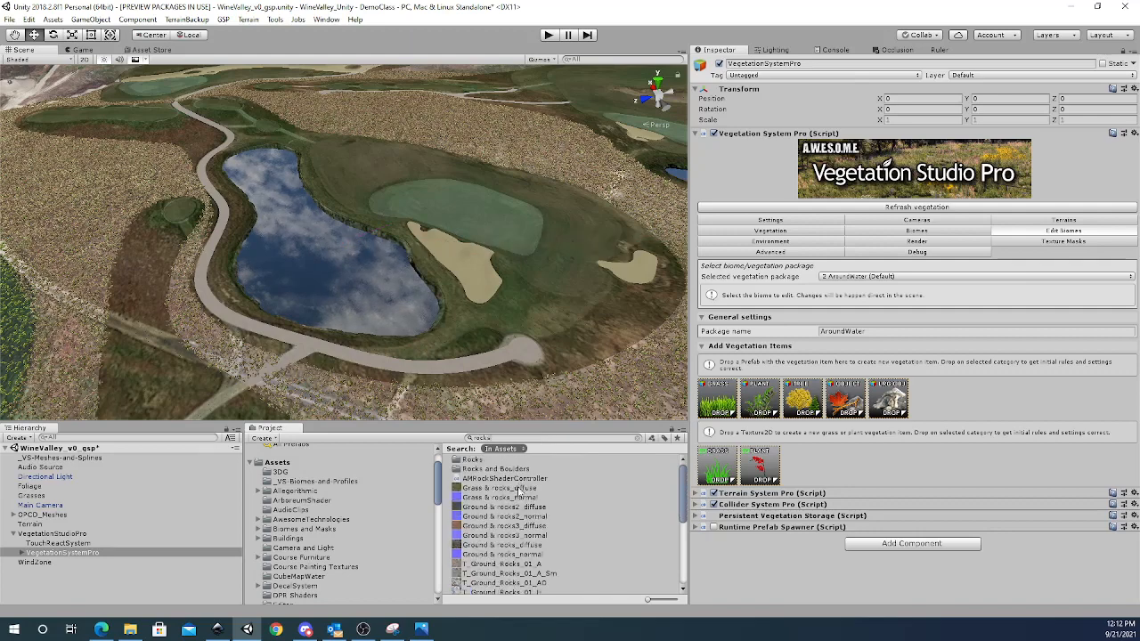
pyautogui.scroll(-5, 524, 501)
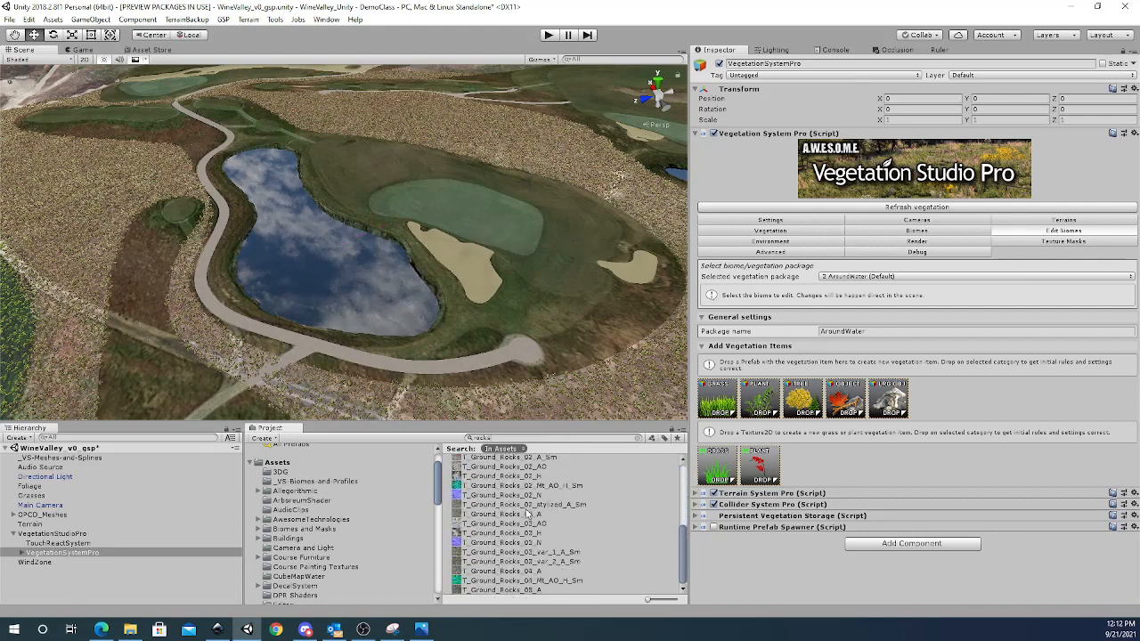
pyautogui.scroll(6, 526, 514)
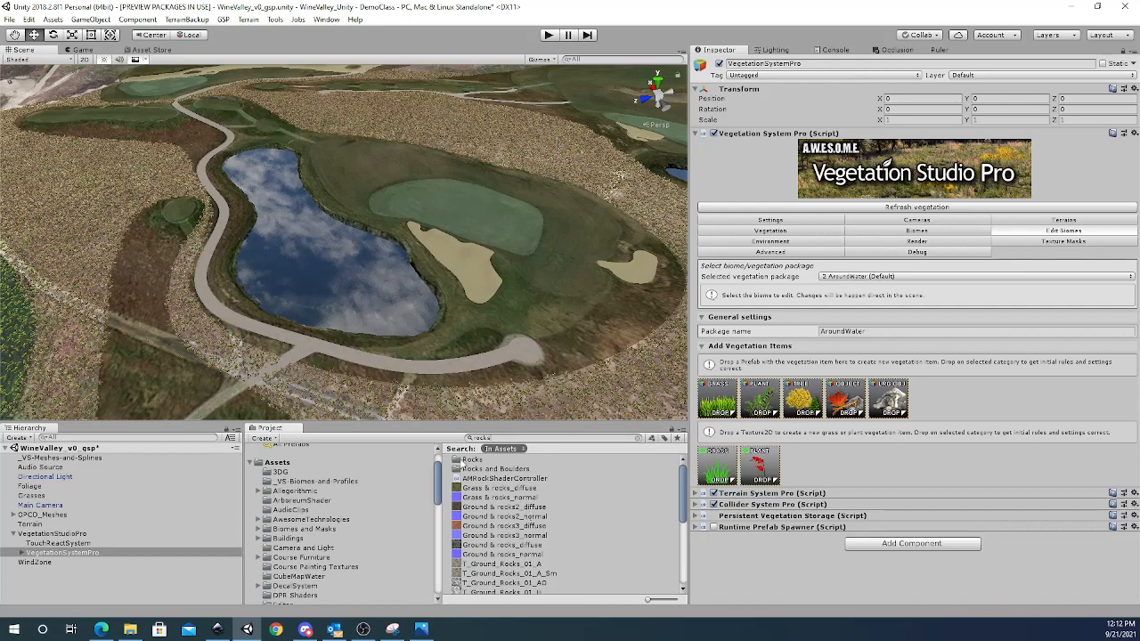
pyautogui.doubleClick(465, 460)
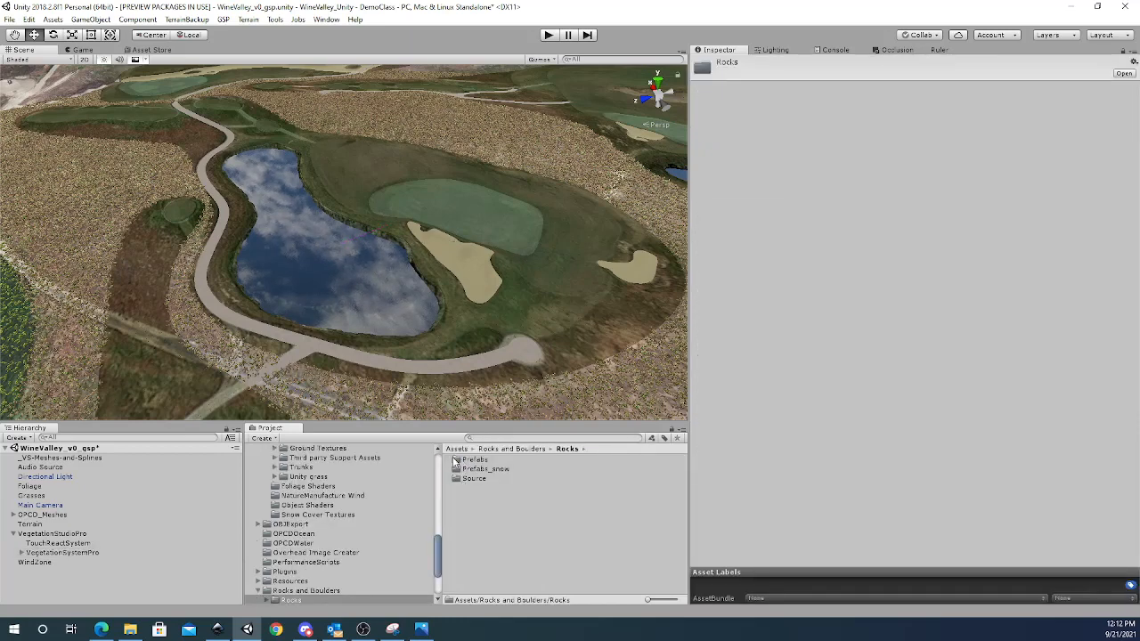
pyautogui.doubleClick(455, 460)
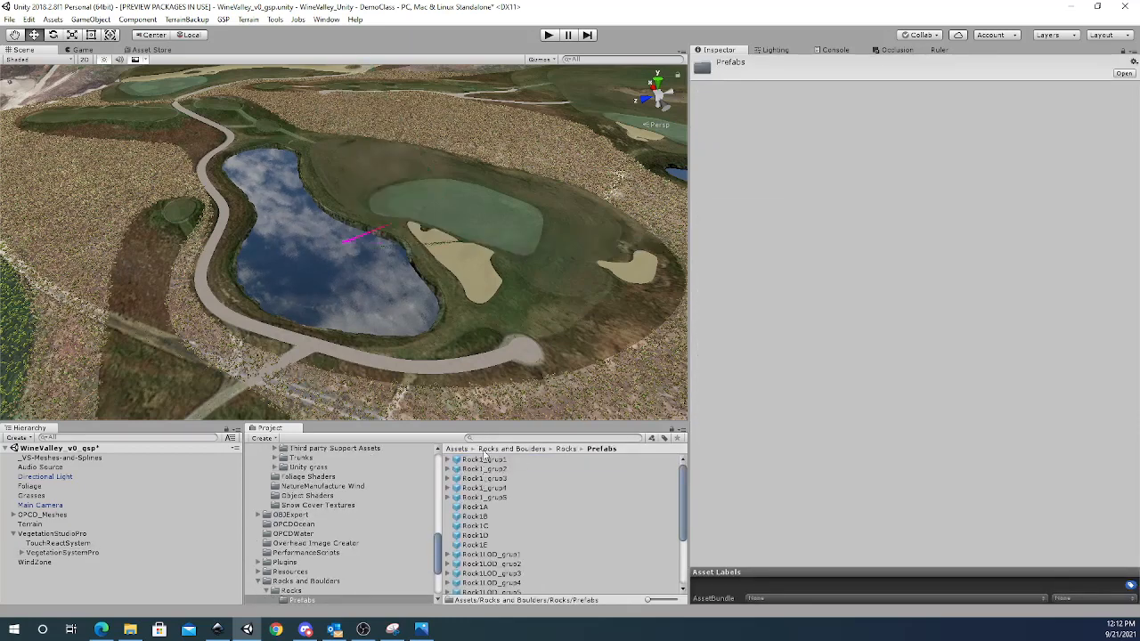
pyautogui.click(83, 553)
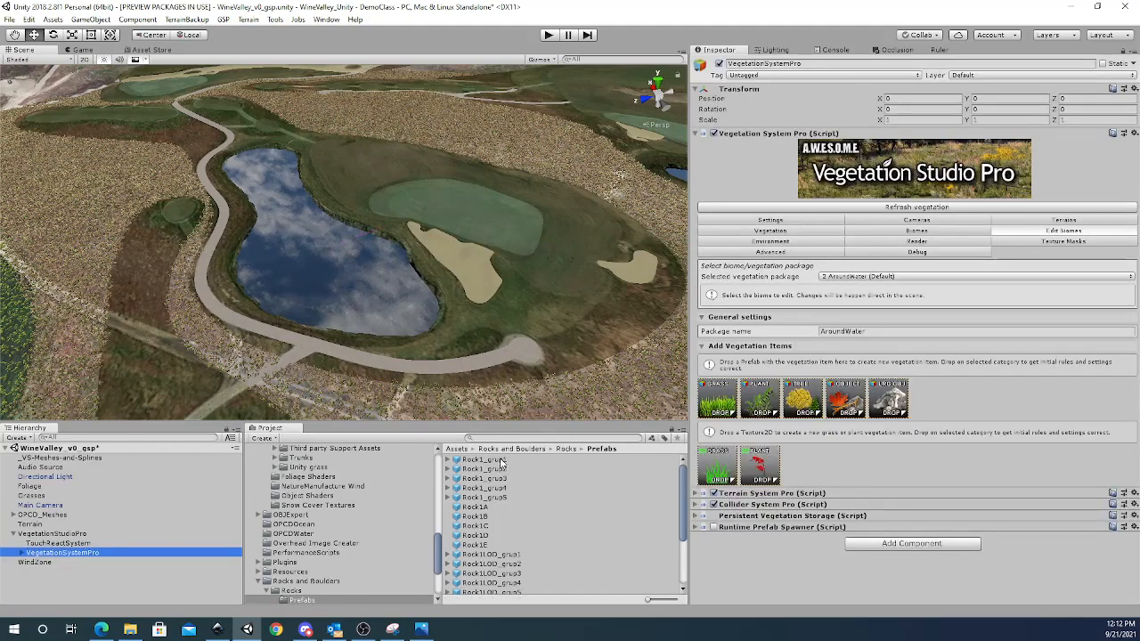
pyautogui.moveTo(501, 463); pyautogui.dragTo(847, 405)
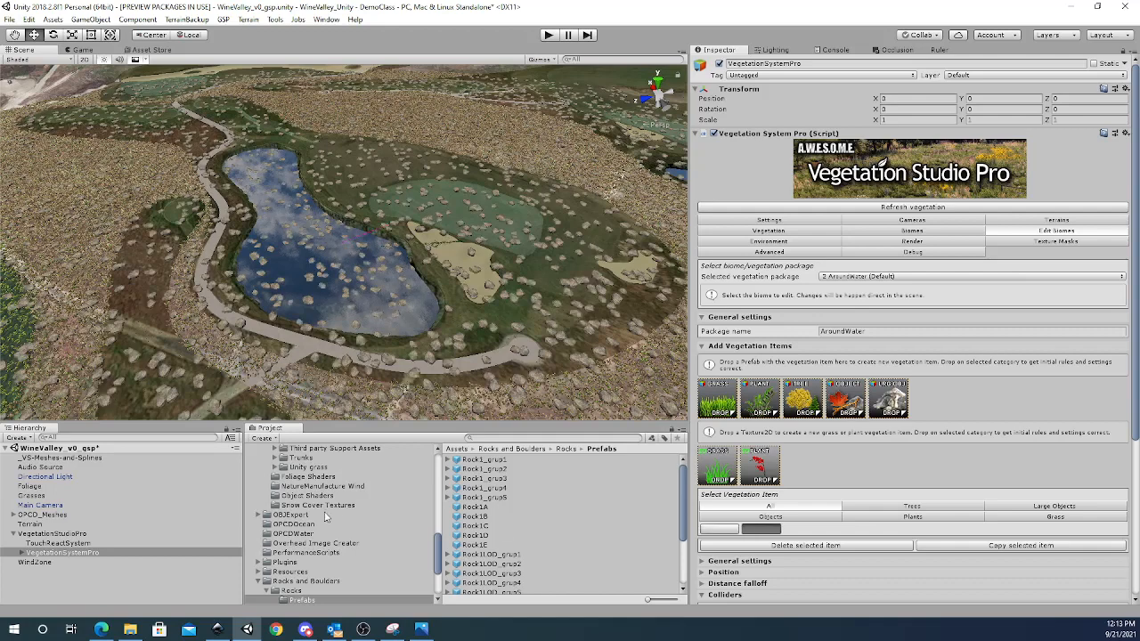
# Add the grassFlower01 and grassFlower03 textures from the Grasses_Flowers folder to the AroundWater package as Grass items.
pyautogui.scroll(3, 324, 515)
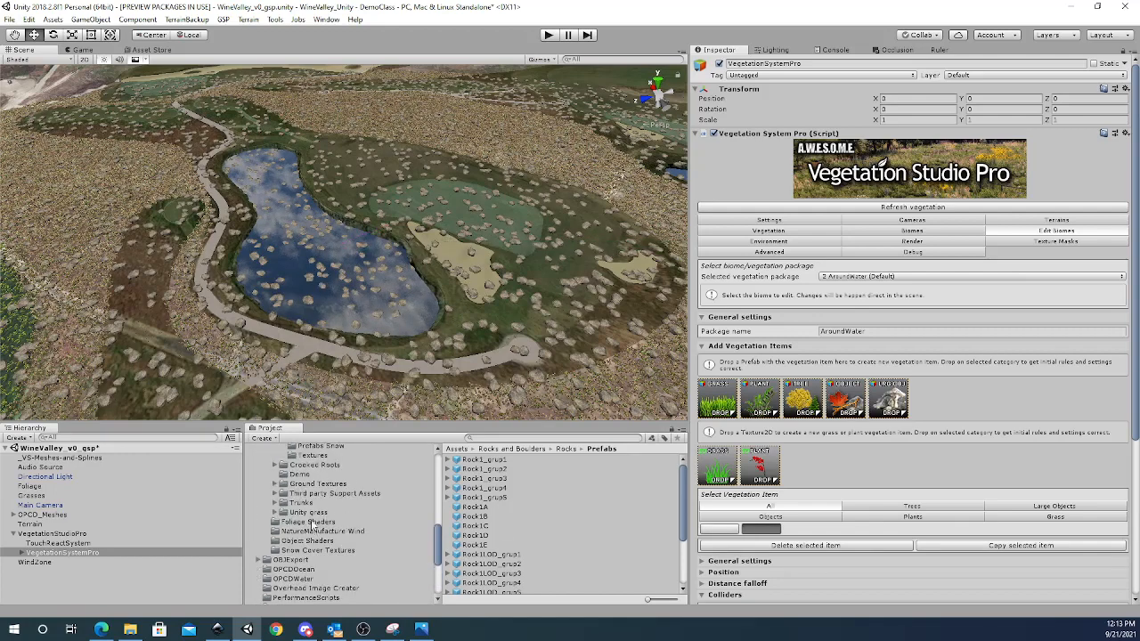
pyautogui.scroll(5, 312, 526)
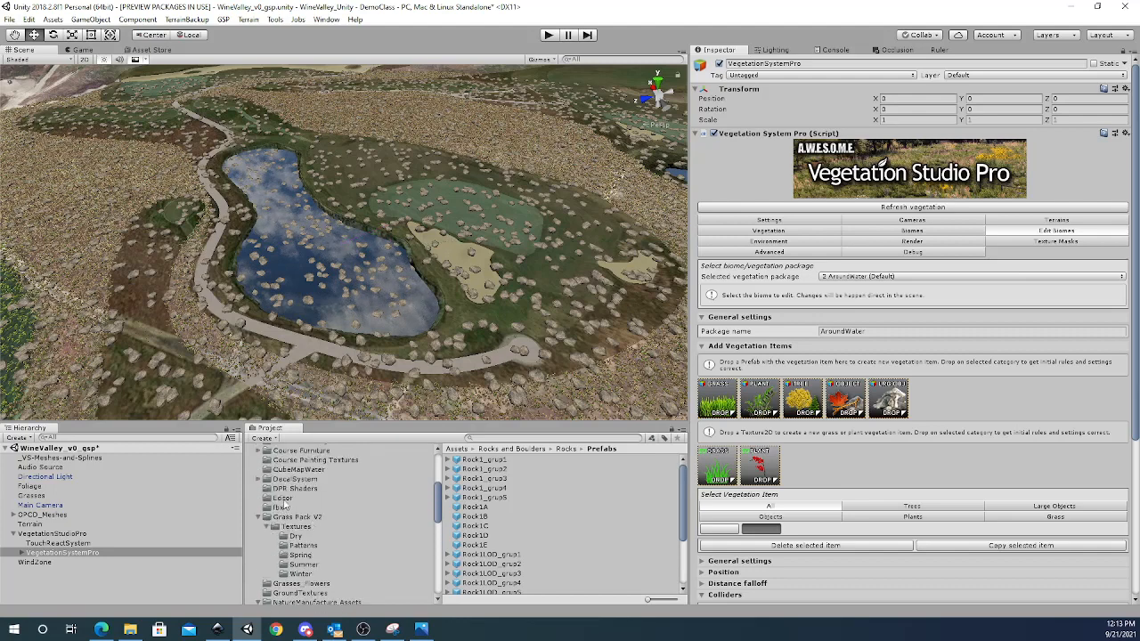
pyautogui.click(261, 518)
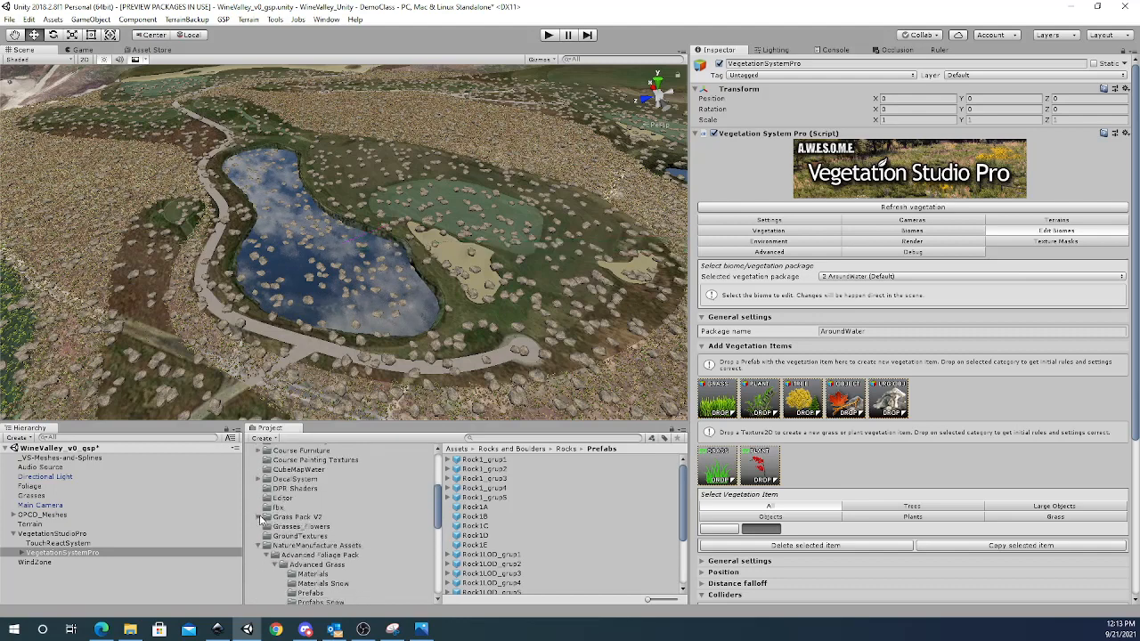
pyautogui.click(268, 528)
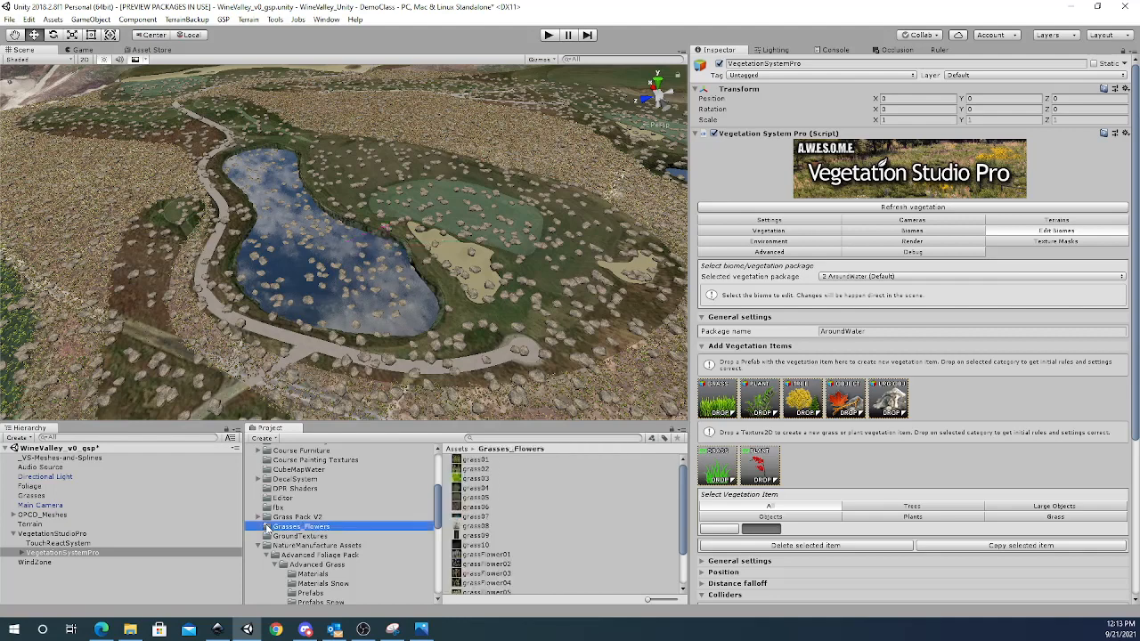
pyautogui.moveTo(488, 556); pyautogui.dragTo(723, 469)
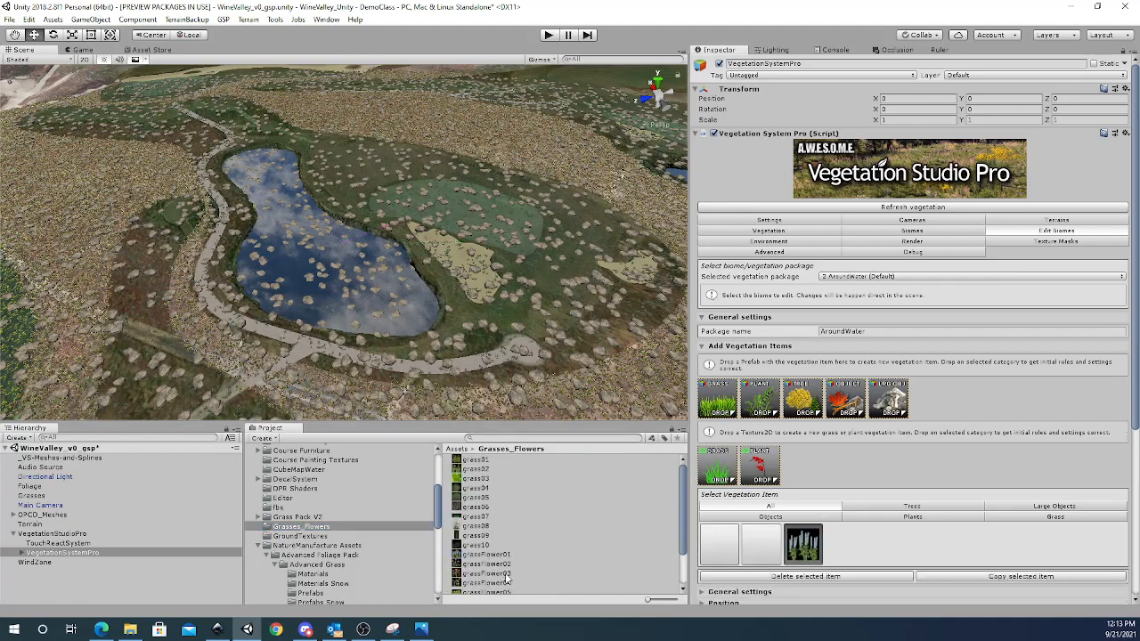
pyautogui.moveTo(517, 574); pyautogui.dragTo(723, 465)
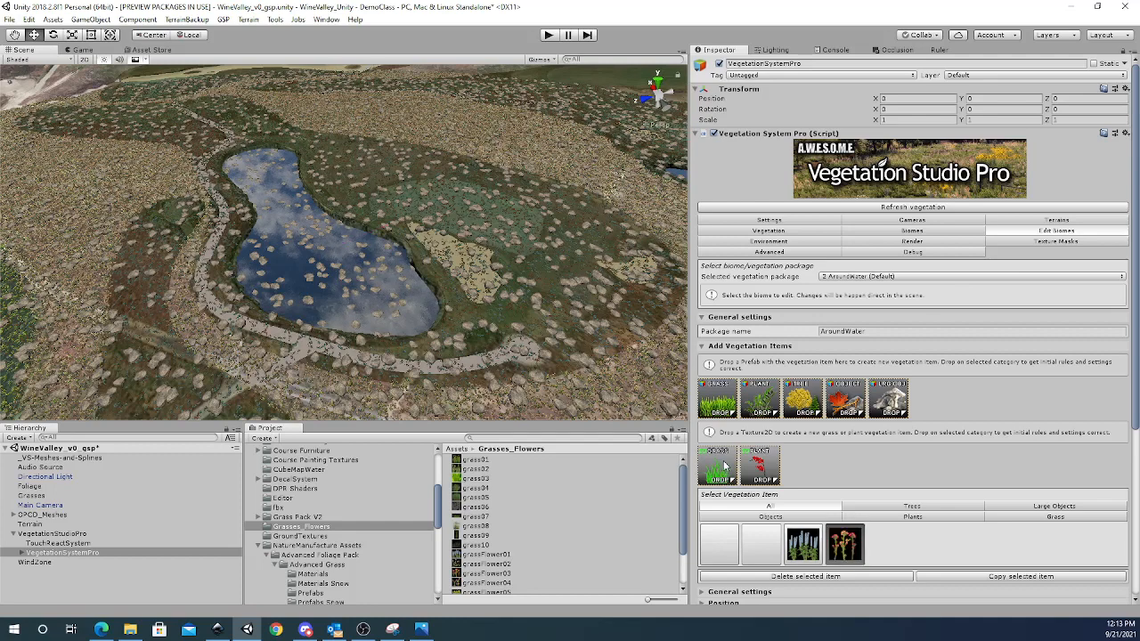
# Assign the AroundWater vegetation package to Biome 1 in the VegetationSystemPro biomes.
pyautogui.scroll(-5, 725, 464)
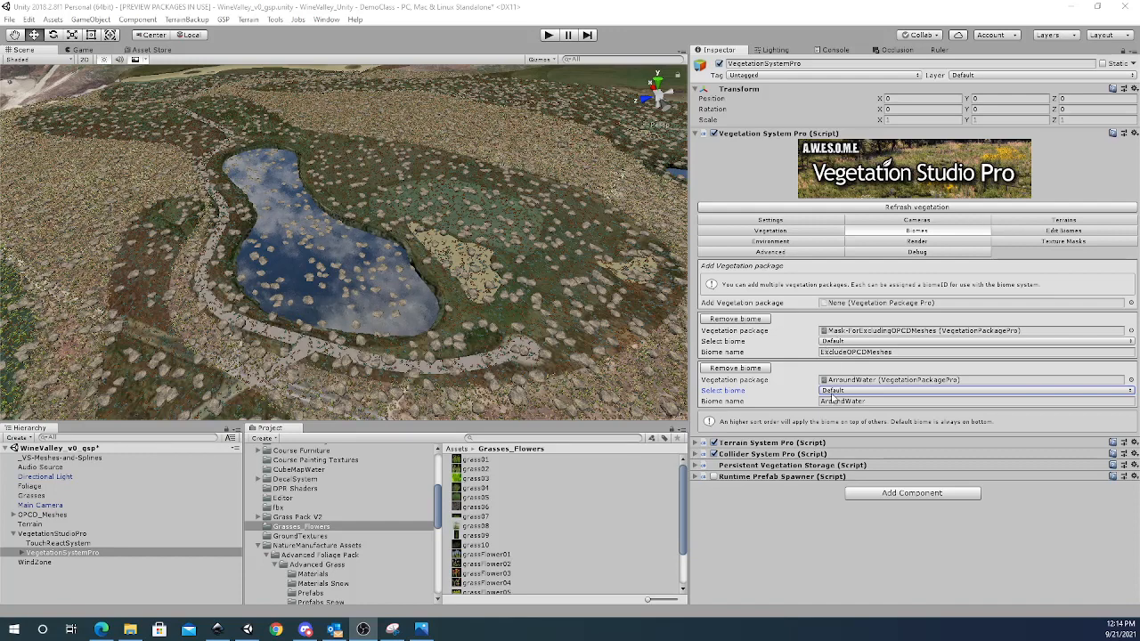
pyautogui.click(832, 391)
pyautogui.click(855, 303)
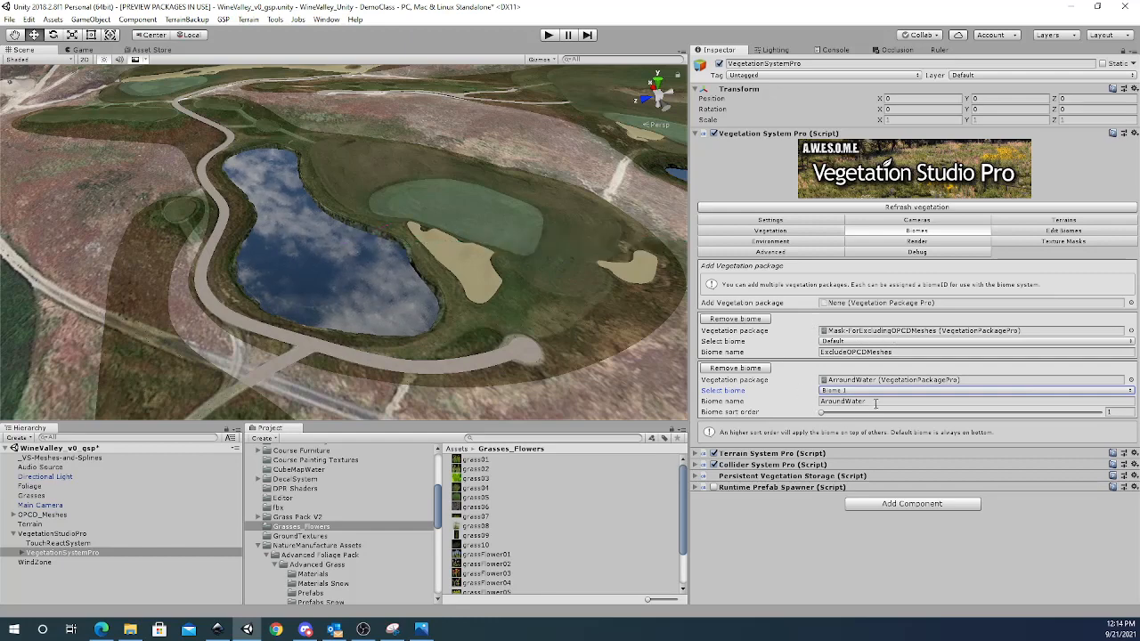
# Place the Biomes Mask Prefab from the Biomes and Masks > Masks folder onto the pond in the scene.
pyautogui.press('alt')
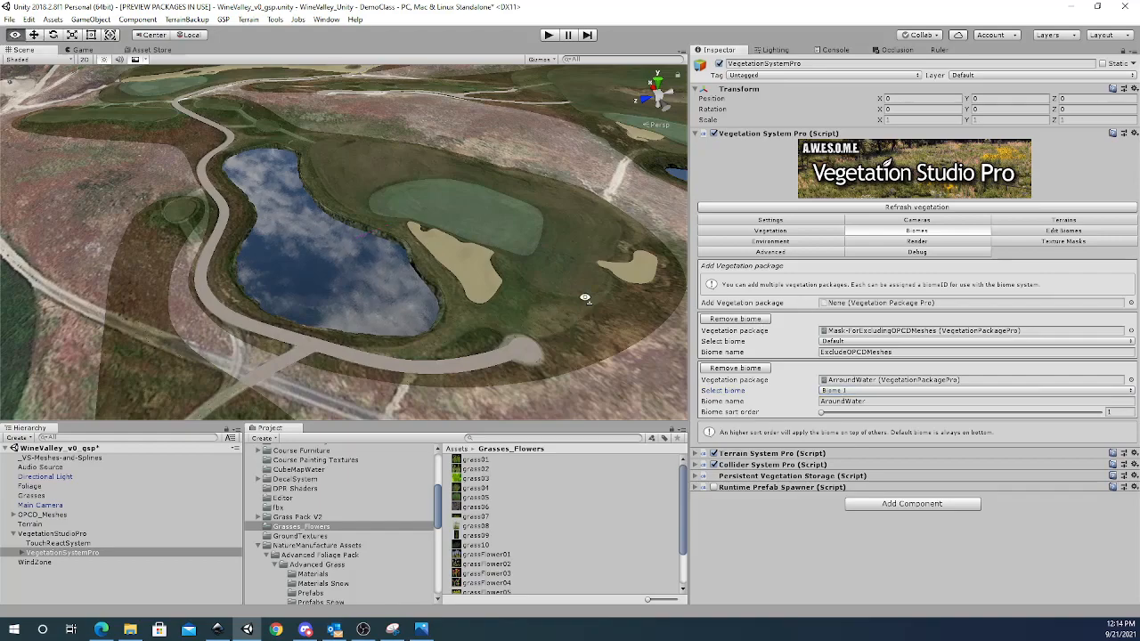
pyautogui.keyDown('alt'); pyautogui.moveTo(584, 297); pyautogui.dragTo(441, 292); pyautogui.keyUp('alt')
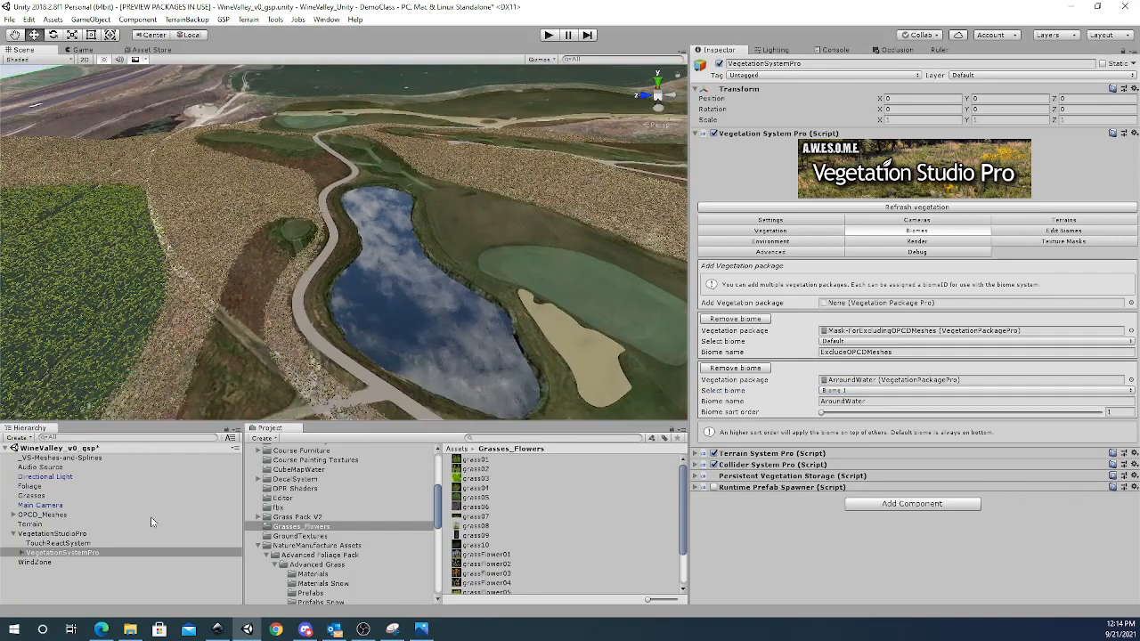
pyautogui.moveTo(434, 509); pyautogui.dragTo(436, 472)
pyautogui.click(308, 514)
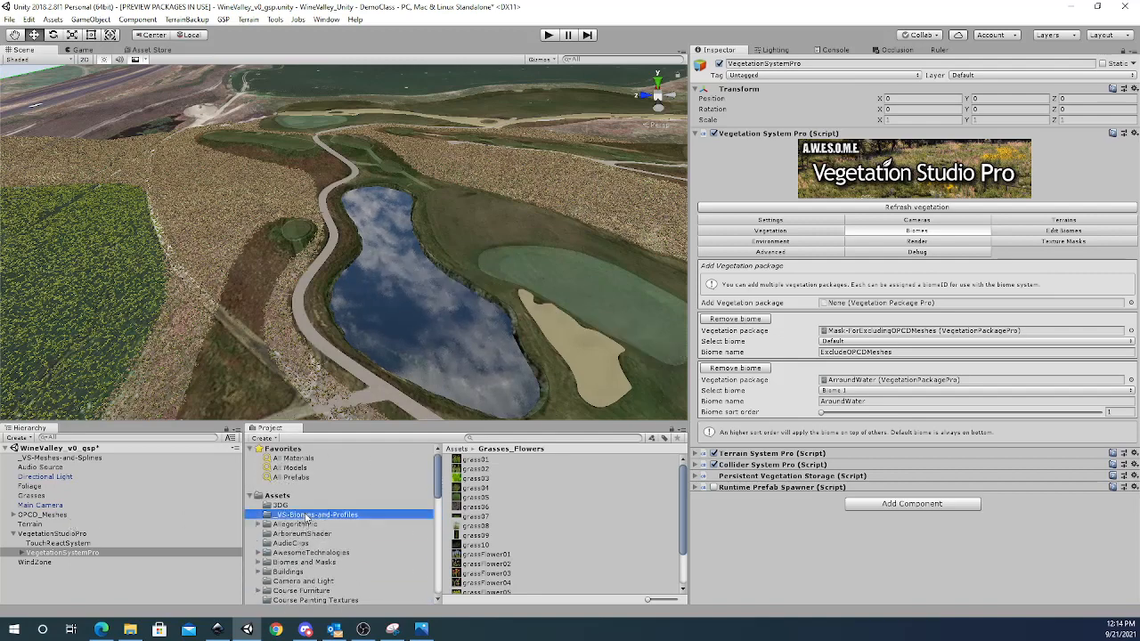
pyautogui.click(297, 563)
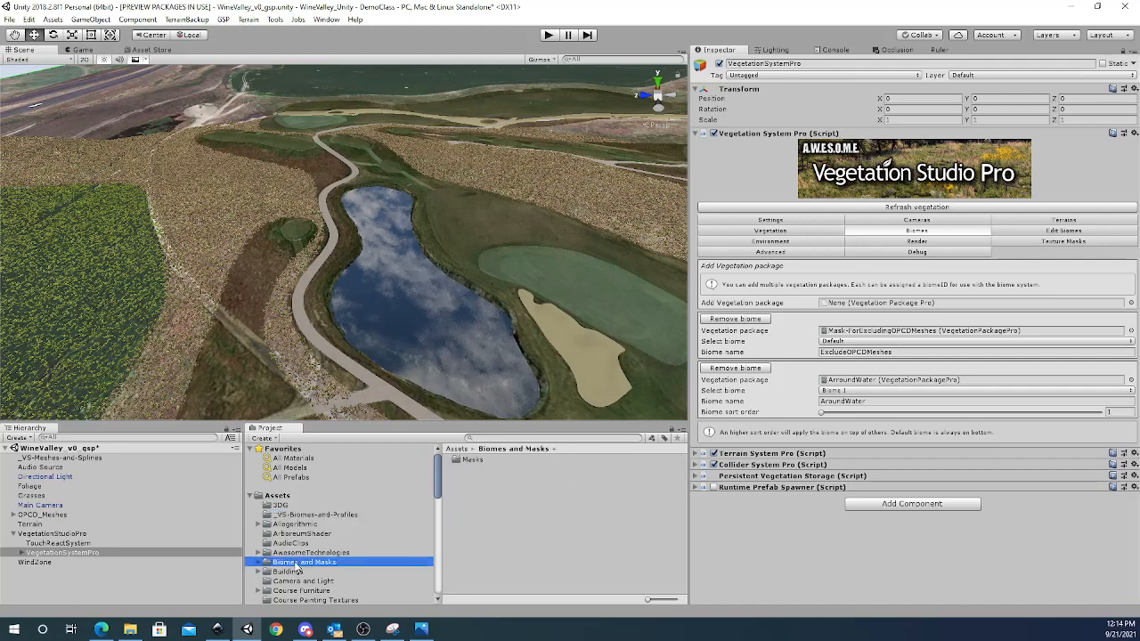
pyautogui.click(259, 562)
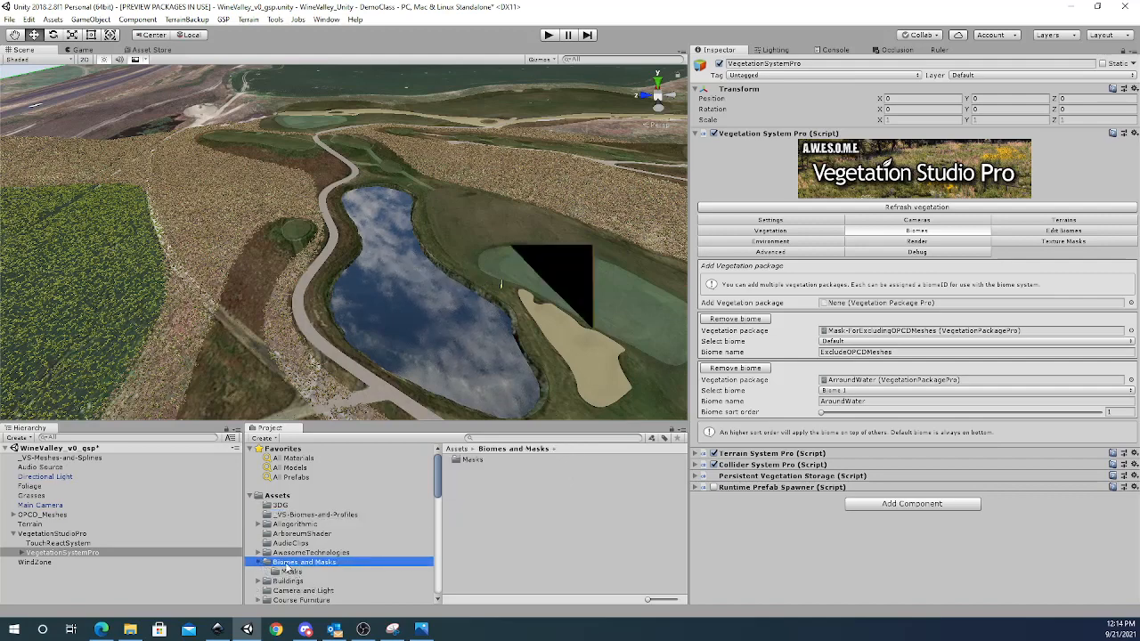
pyautogui.click(290, 572)
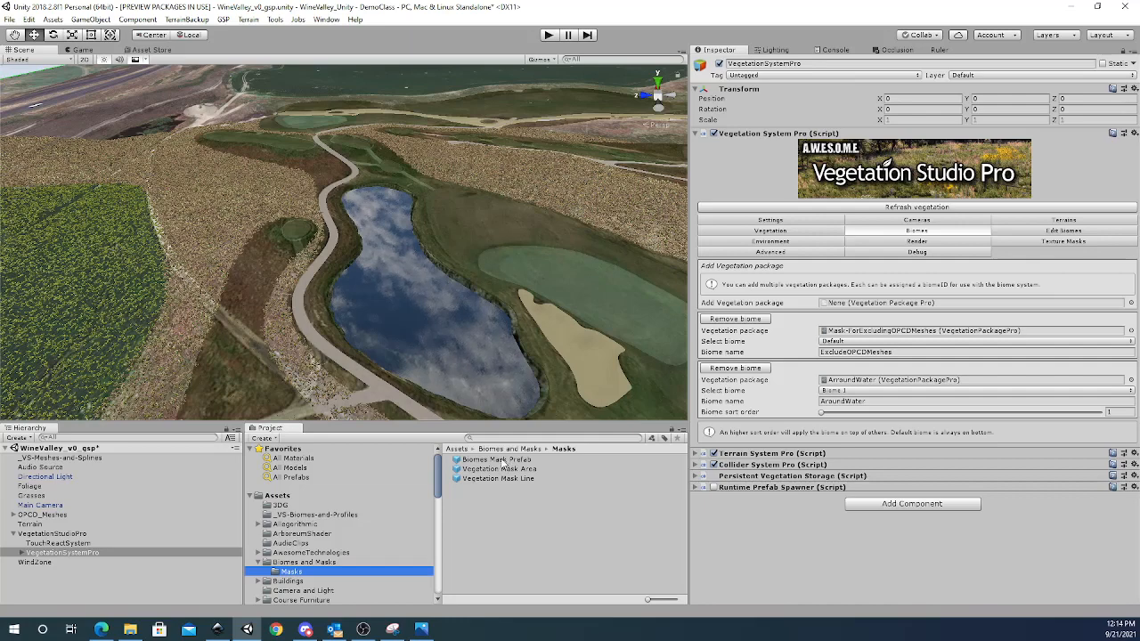
pyautogui.moveTo(503, 462); pyautogui.dragTo(427, 312)
# Spread the biome mask's four corner nodes across the pond onto its opposite banks.
pyautogui.moveTo(485, 354)
pyautogui.keyDown('alt'); pyautogui.mouseDown()
pyautogui.moveTo(492, 341)
pyautogui.moveTo(563, 365)
pyautogui.moveTo(487, 347)
pyautogui.mouseUp(); pyautogui.keyUp('alt')
pyautogui.keyDown('ctrl'); pyautogui.click(230, 412); pyautogui.keyUp('ctrl')
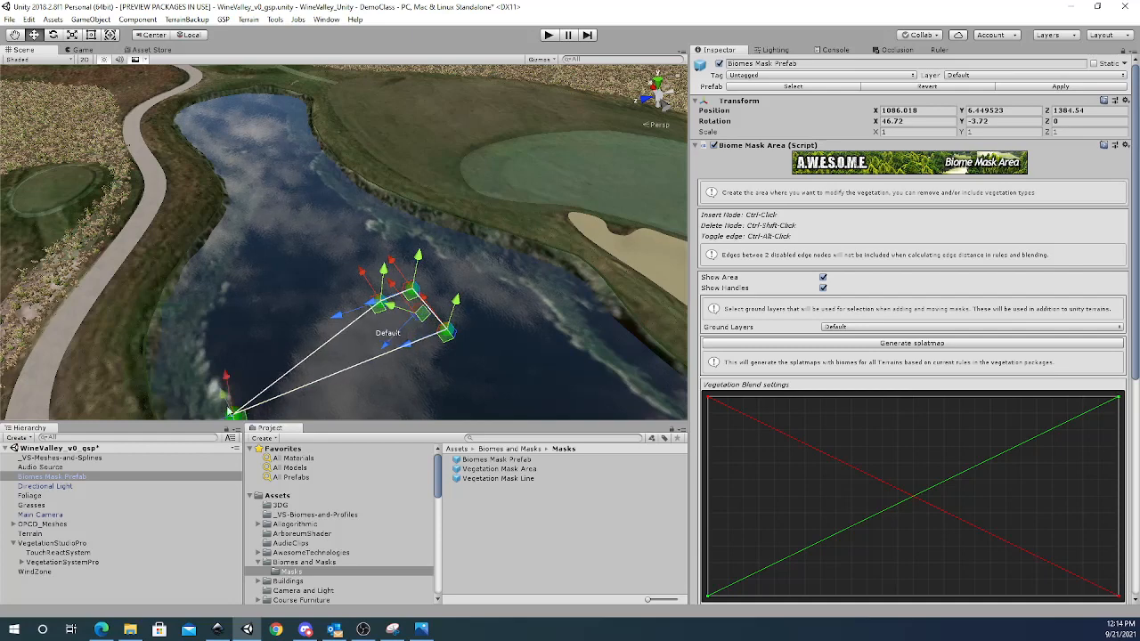
pyautogui.moveTo(341, 316); pyautogui.dragTo(144, 253)
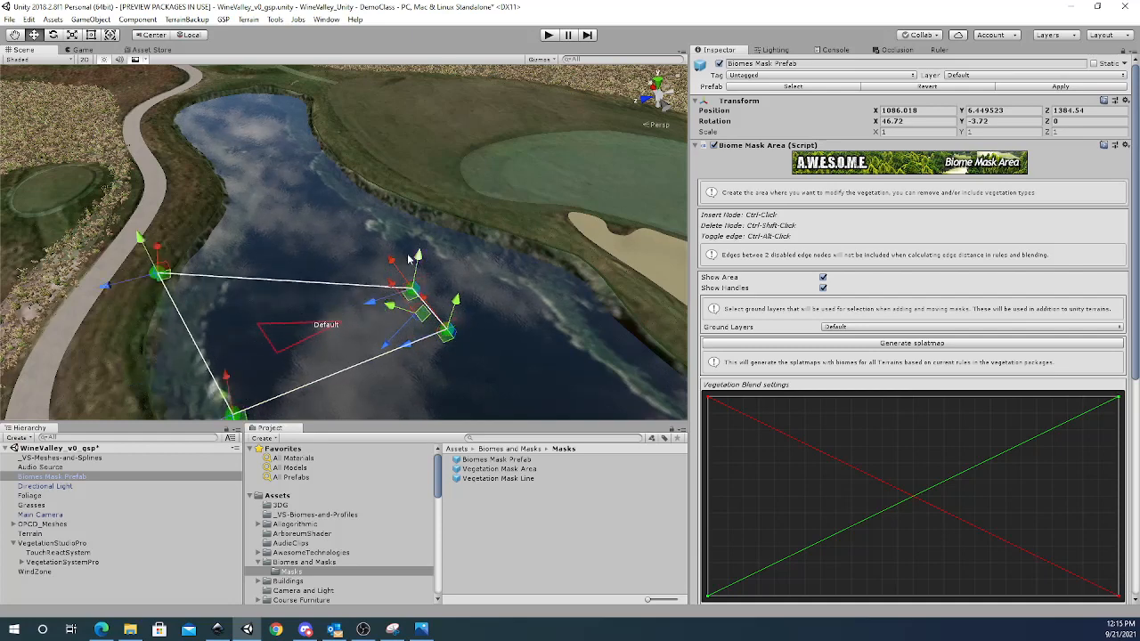
pyautogui.moveTo(390, 258); pyautogui.dragTo(353, 173)
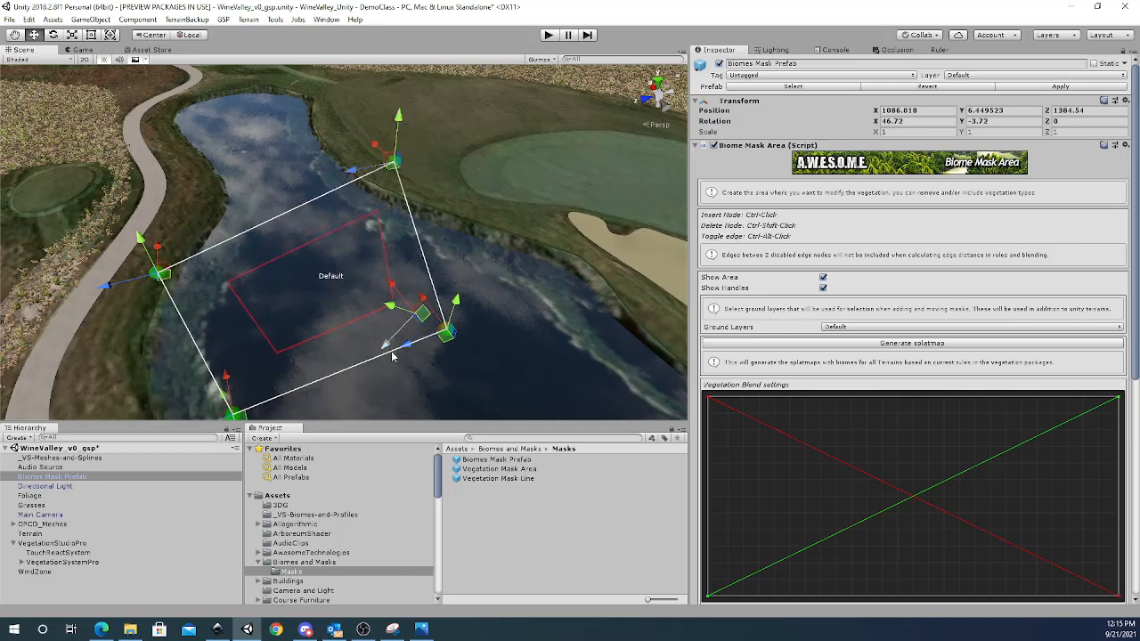
pyautogui.moveTo(446, 329); pyautogui.dragTo(588, 269)
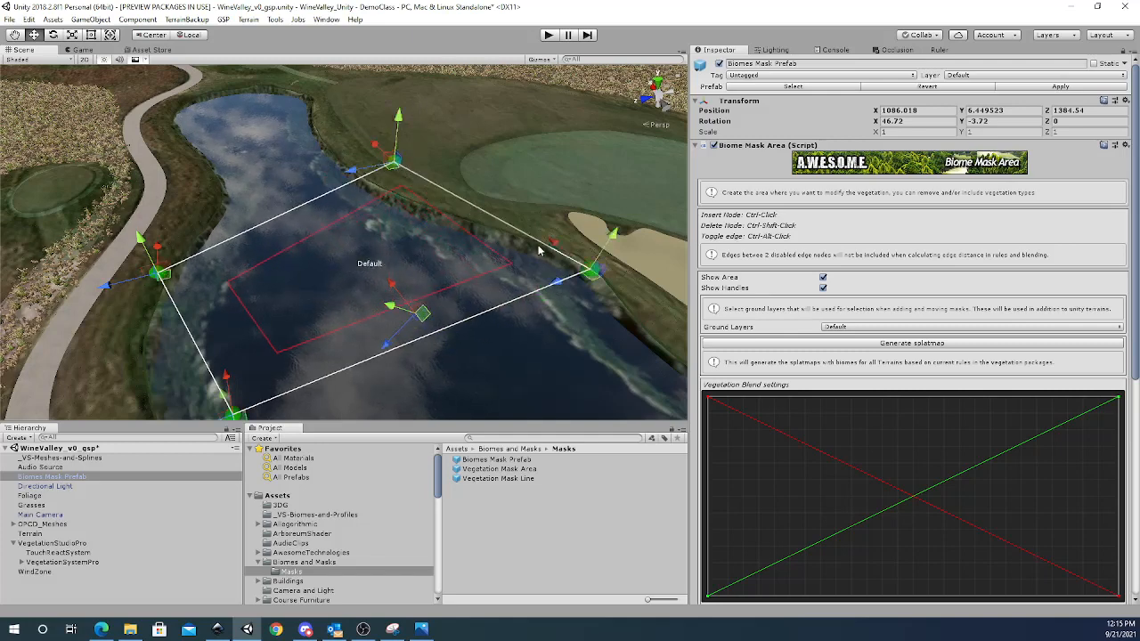
# Extend the biome mask's two near-end nodes past the pond's wide end, toward the cart path junction and the bunker.
pyautogui.keyDown('alt'); pyautogui.moveTo(560, 351); pyautogui.dragTo(635, 360); pyautogui.keyUp('alt')
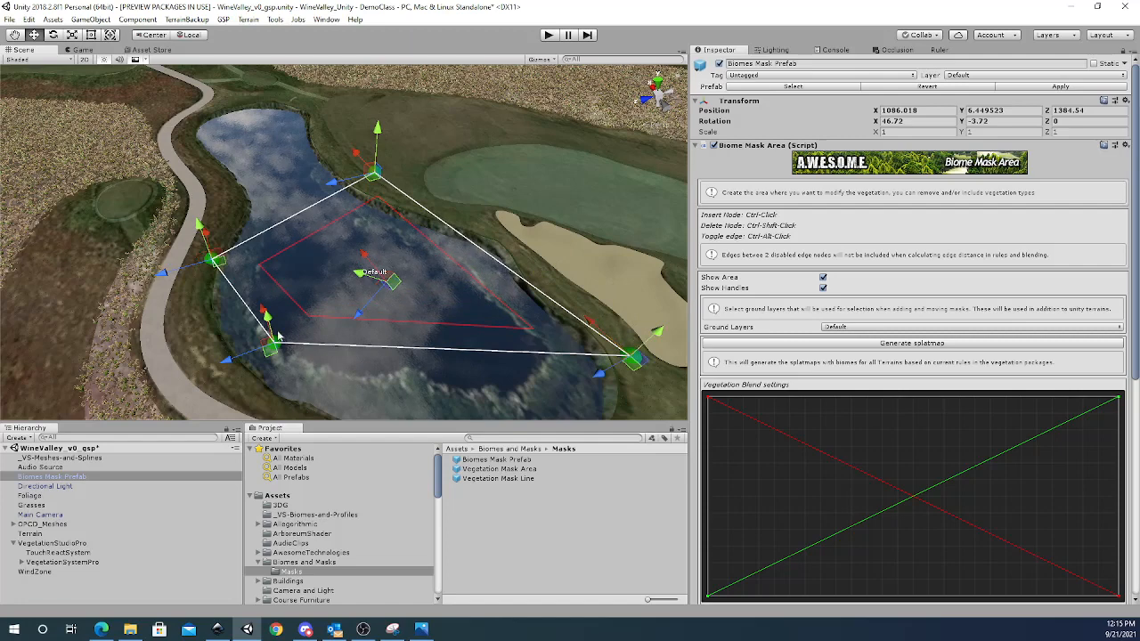
pyautogui.moveTo(271, 347); pyautogui.dragTo(303, 418)
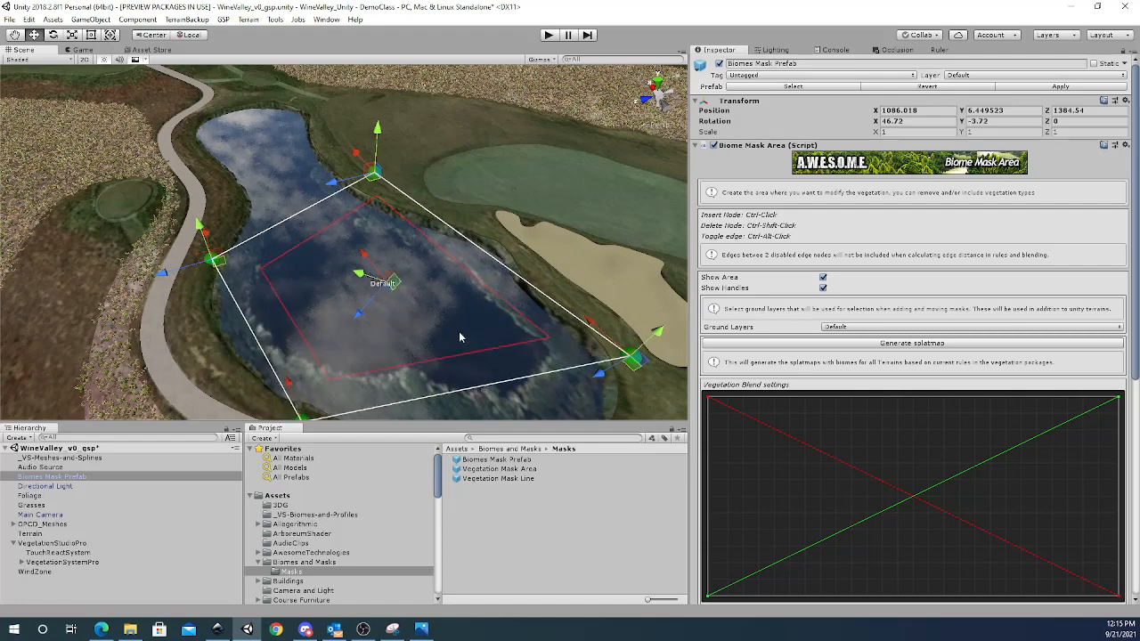
pyautogui.keyDown('alt'); pyautogui.moveTo(461, 337); pyautogui.dragTo(466, 391); pyautogui.keyUp('alt')
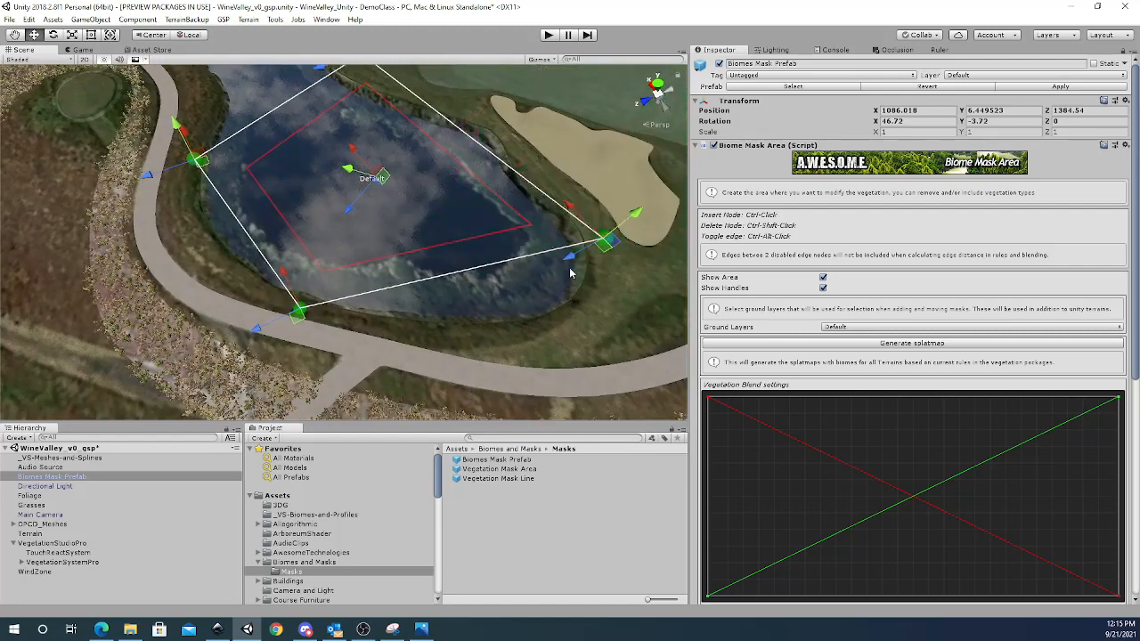
pyautogui.moveTo(568, 209); pyautogui.dragTo(589, 238)
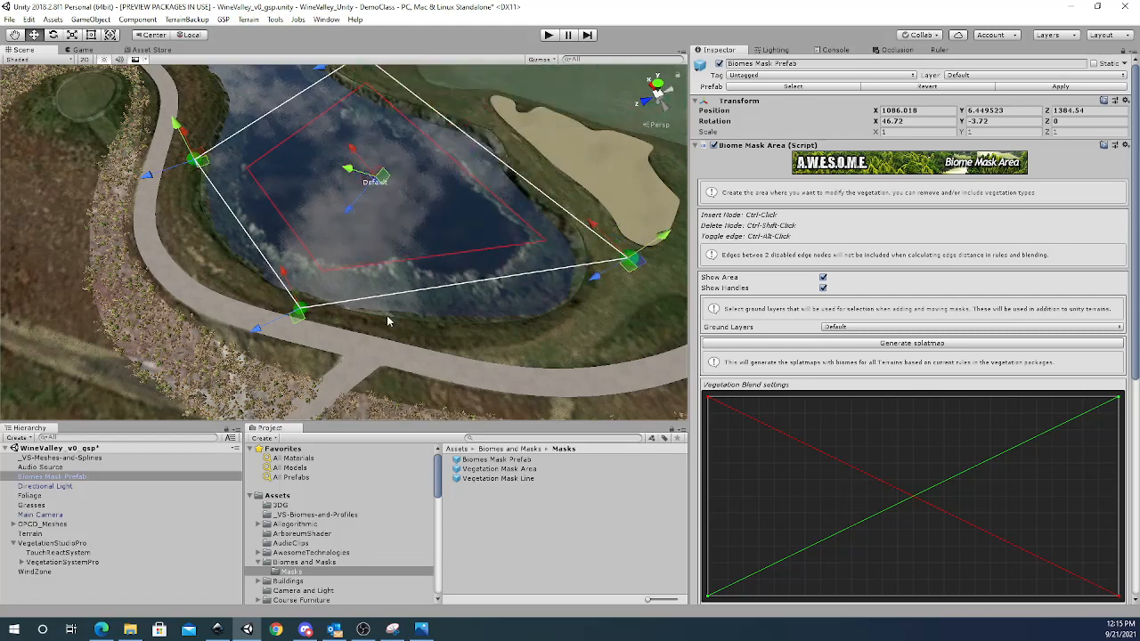
pyautogui.moveTo(283, 273); pyautogui.dragTo(402, 327)
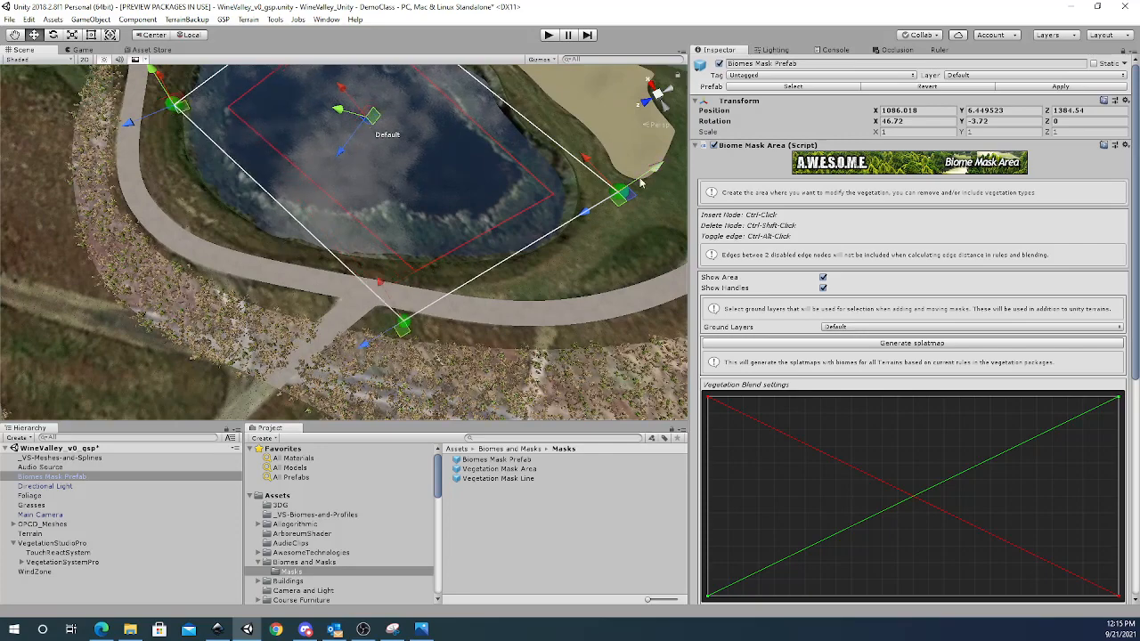
pyautogui.moveTo(588, 211); pyautogui.dragTo(575, 219)
# Move the biome mask's two far-end nodes beyond the pond's narrow end so the mask spans its full length.
pyautogui.moveTo(555, 257); pyautogui.dragTo(525, 207, button='right')
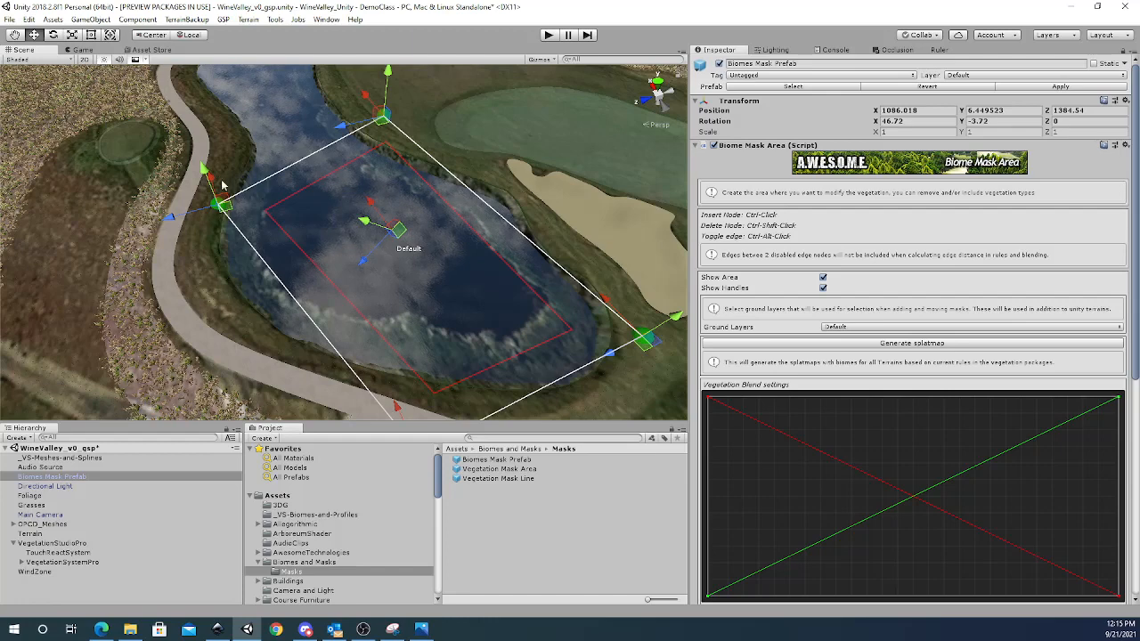
pyautogui.moveTo(221, 188); pyautogui.dragTo(179, 81)
pyautogui.moveTo(366, 95); pyautogui.dragTo(329, 60)
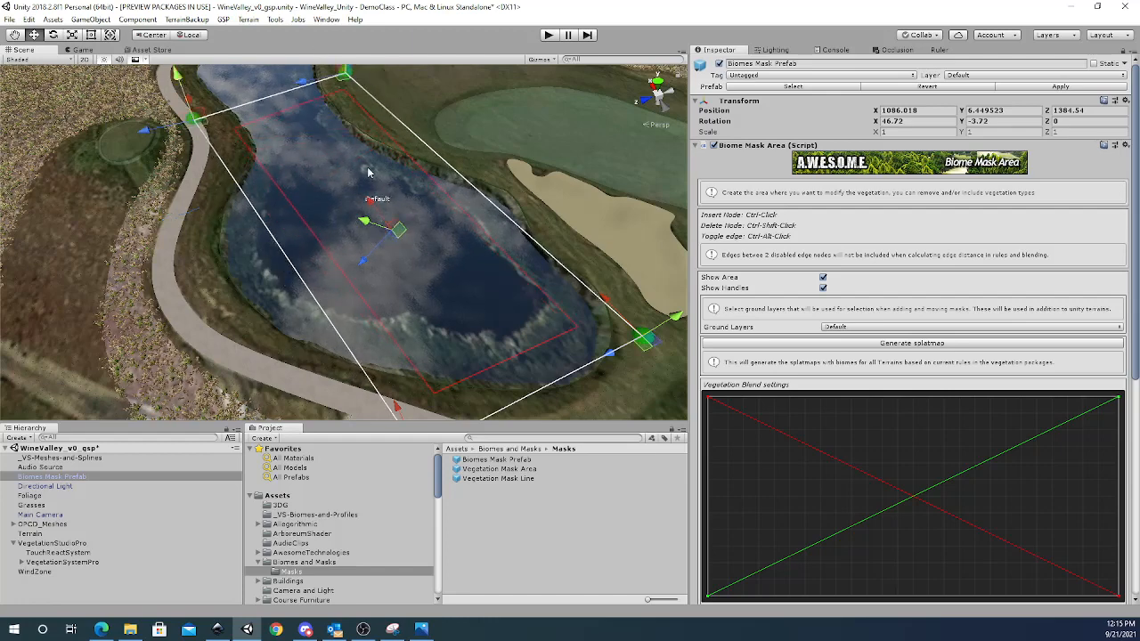
pyautogui.moveTo(389, 220); pyautogui.dragTo(383, 167, button='right')
pyautogui.moveTo(345, 167); pyautogui.dragTo(320, 141)
pyautogui.moveTo(207, 201); pyautogui.dragTo(192, 140)
pyautogui.moveTo(309, 130); pyautogui.dragTo(290, 110)
# Insert two nodes on the mask edge beside the cart path and pull them out to the pond's bank.
pyautogui.moveTo(329, 225); pyautogui.dragTo(303, 223, button='right')
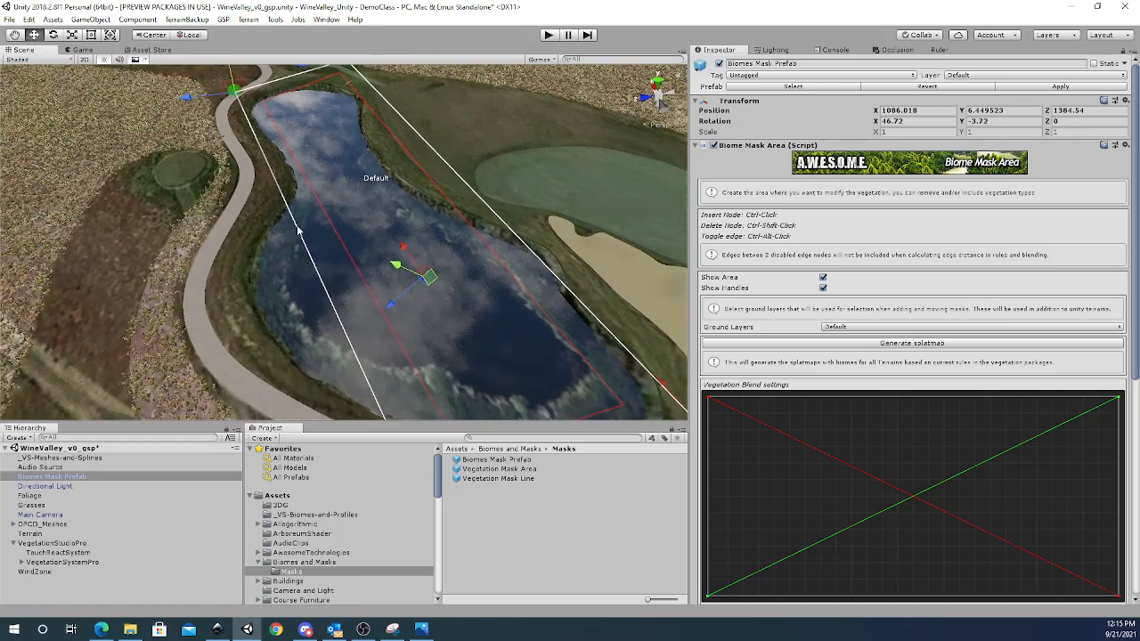
pyautogui.keyDown('ctrl'); pyautogui.click(297, 229); pyautogui.keyUp('ctrl')
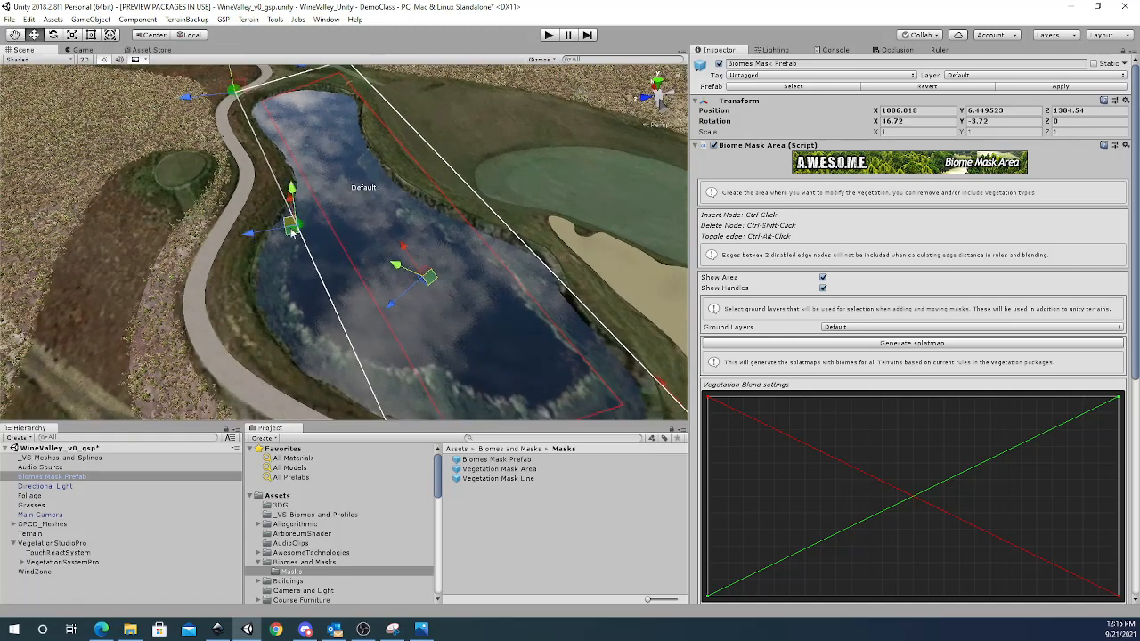
pyautogui.moveTo(293, 230); pyautogui.dragTo(257, 226)
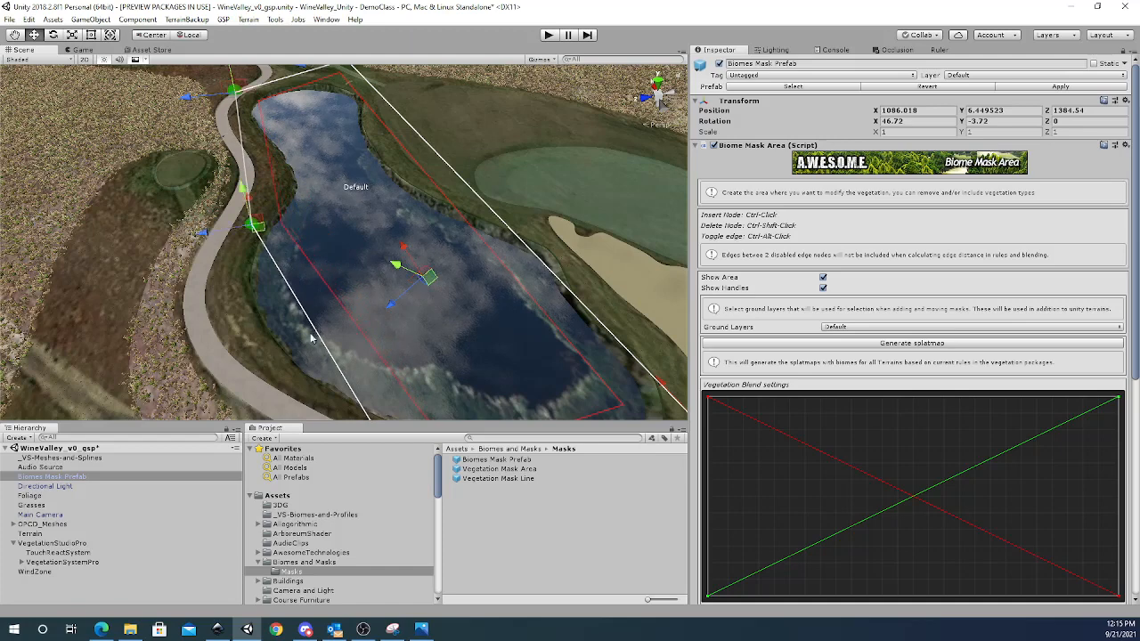
pyautogui.keyDown('ctrl'); pyautogui.click(313, 329); pyautogui.keyUp('ctrl')
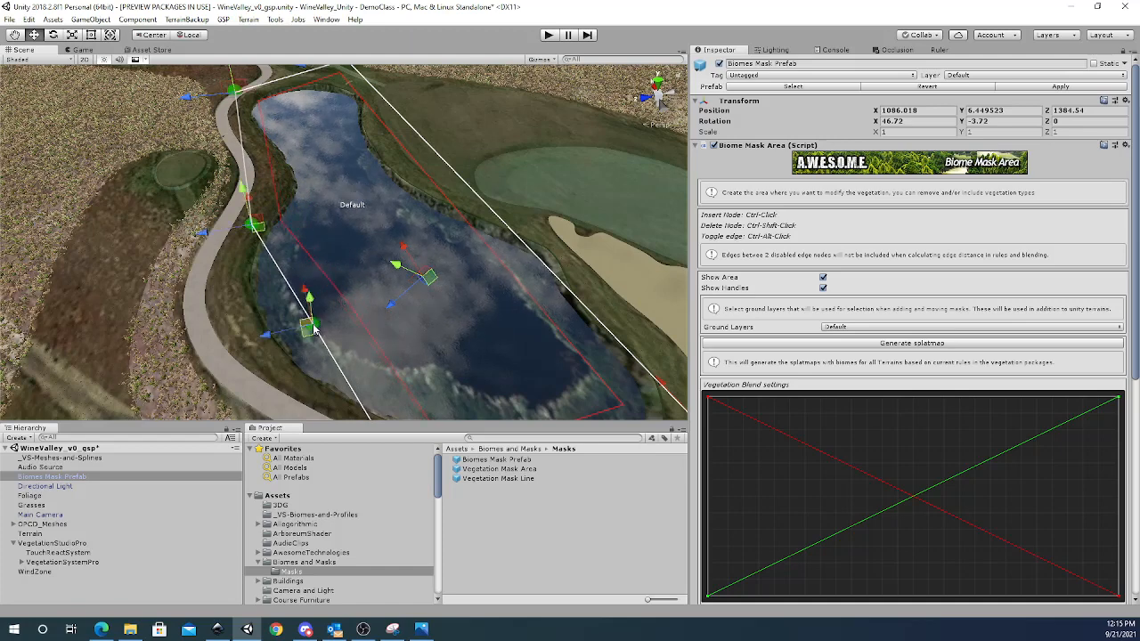
pyautogui.moveTo(267, 342); pyautogui.dragTo(212, 360)
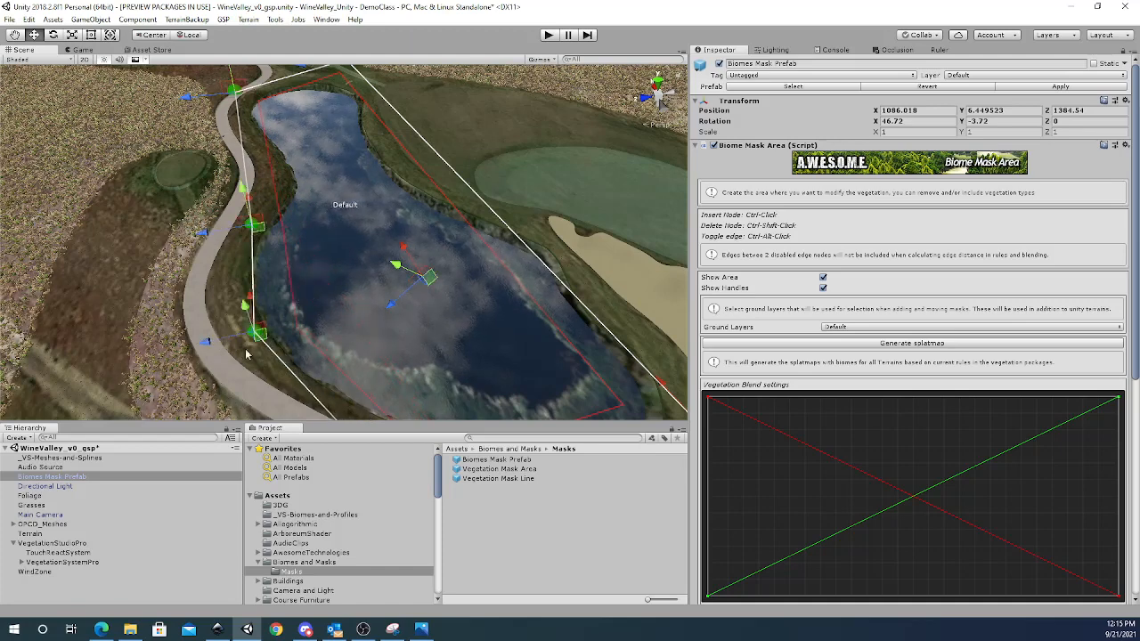
# Insert three nodes on the mask edge near the cart path junction and arrange them with the corner node along the pond's bank.
pyautogui.moveTo(336, 333); pyautogui.dragTo(335, 337, button='right')
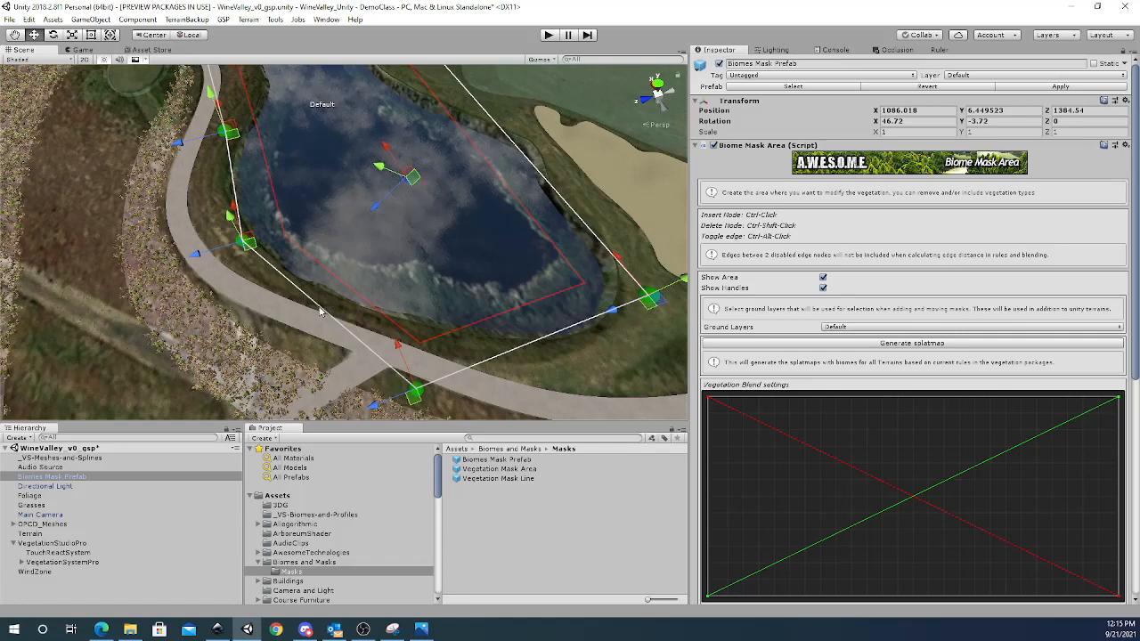
pyautogui.keyDown('ctrl'); pyautogui.click(319, 309); pyautogui.keyUp('ctrl')
pyautogui.moveTo(272, 323); pyautogui.dragTo(390, 367)
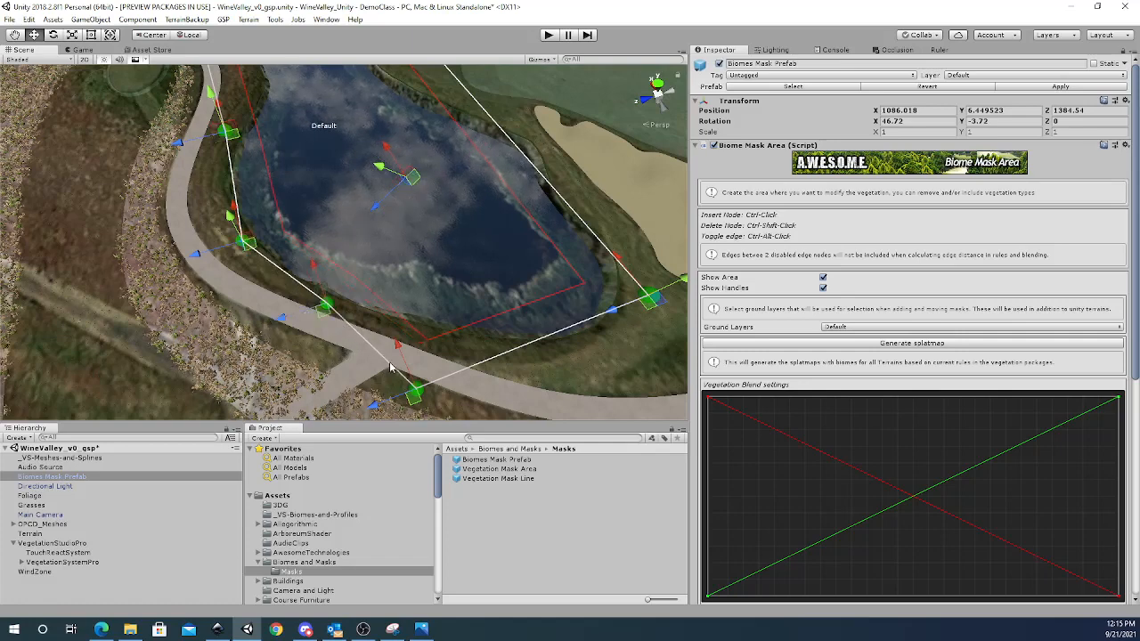
pyautogui.keyDown('ctrl'); pyautogui.click(373, 354); pyautogui.keyUp('ctrl')
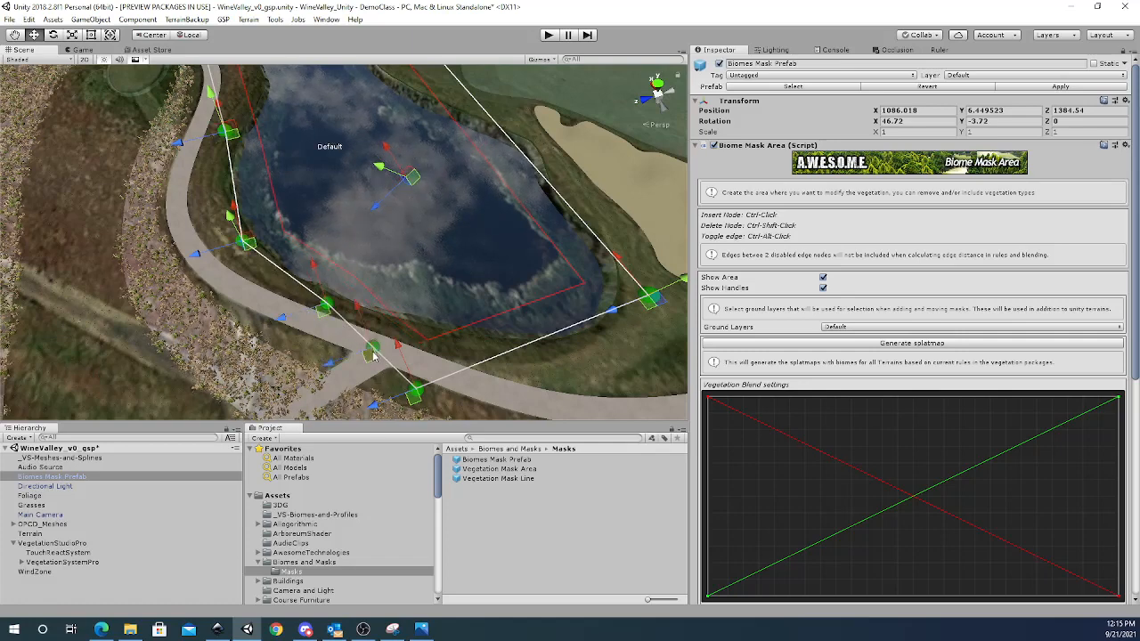
pyautogui.moveTo(328, 365); pyautogui.dragTo(383, 410)
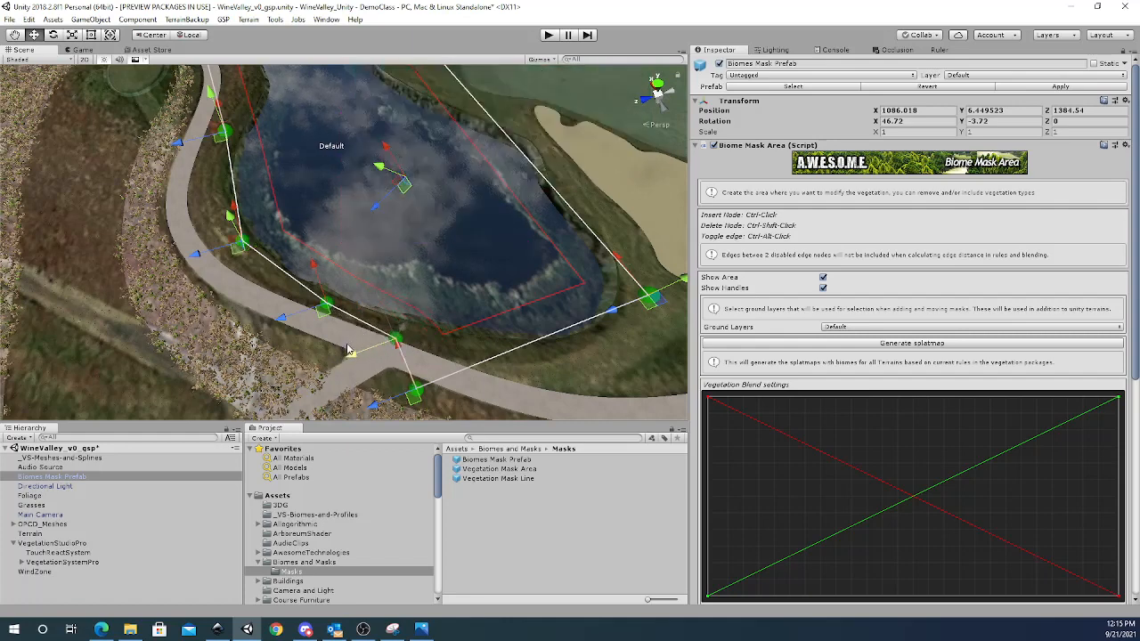
pyautogui.keyDown('ctrl'); pyautogui.click(374, 408); pyautogui.keyUp('ctrl')
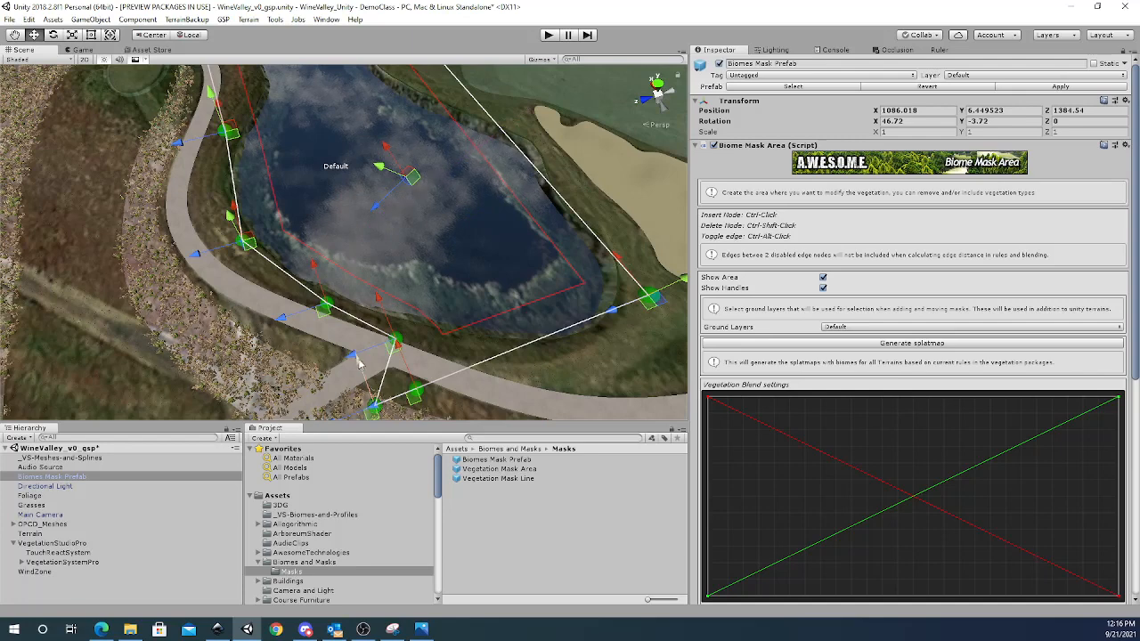
pyautogui.moveTo(359, 363); pyautogui.dragTo(349, 331)
pyautogui.moveTo(319, 391); pyautogui.dragTo(412, 357)
pyautogui.moveTo(372, 405); pyautogui.dragTo(485, 359)
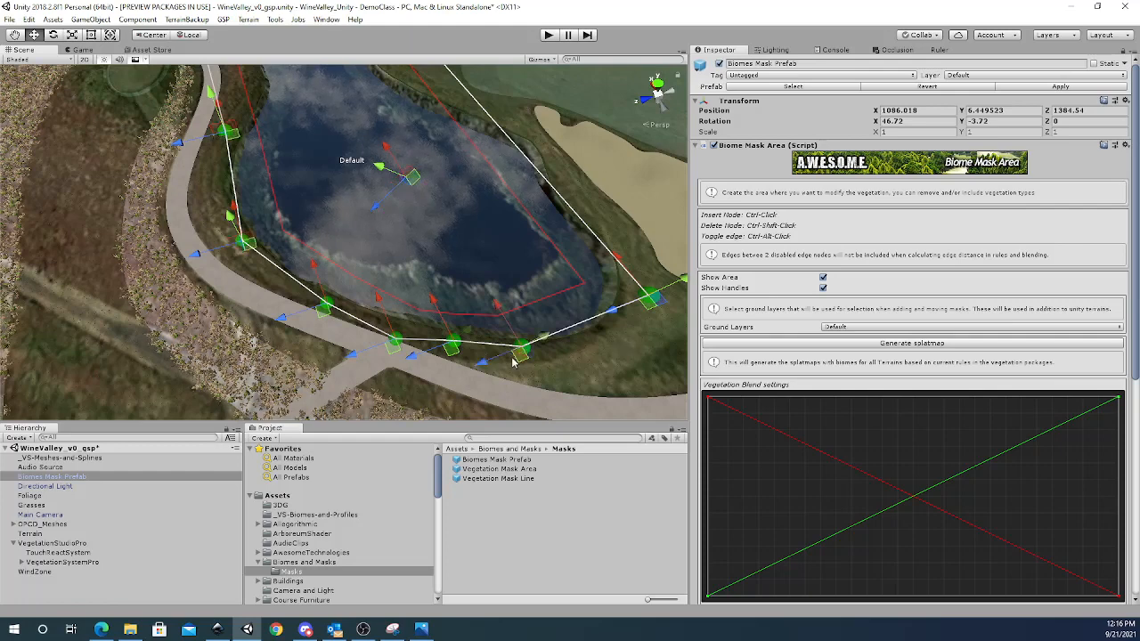
# Nudge the four mask nodes along the pond's wide end slightly outward, away from the water and toward the cart path.
pyautogui.moveTo(496, 304); pyautogui.dragTo(496, 317)
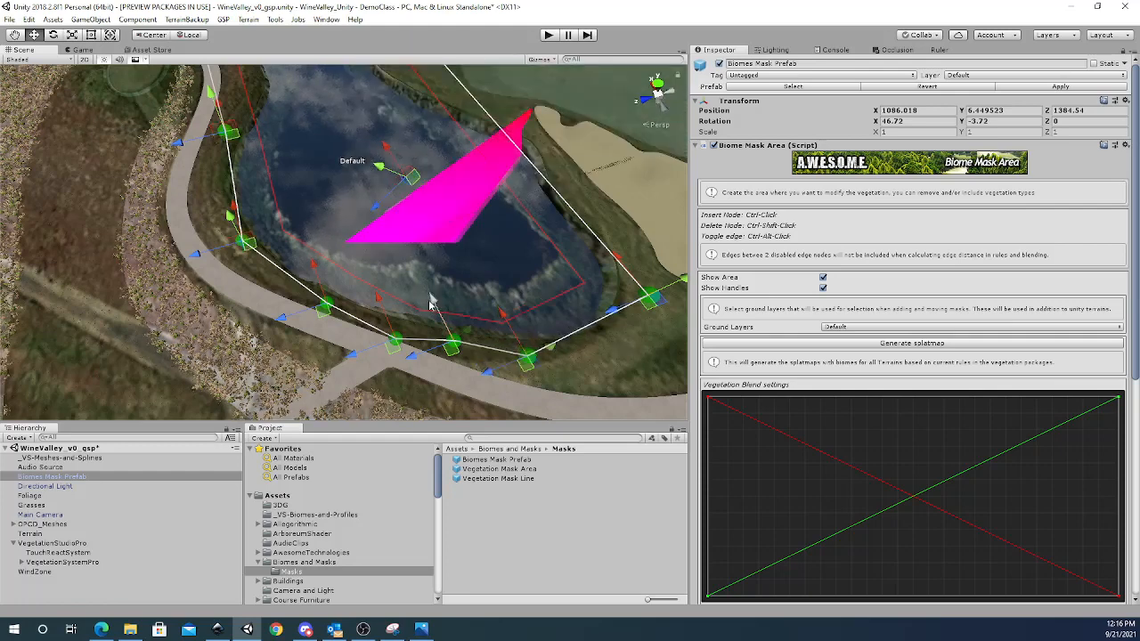
pyautogui.moveTo(429, 304); pyautogui.dragTo(438, 321)
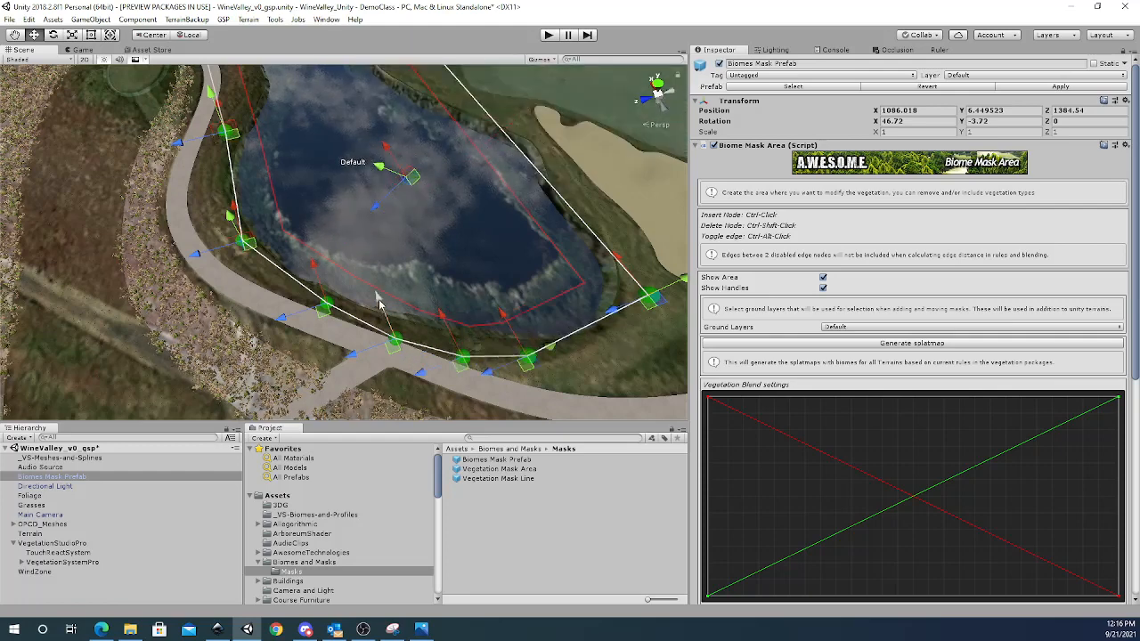
pyautogui.moveTo(379, 299); pyautogui.dragTo(382, 306)
pyautogui.moveTo(312, 269); pyautogui.dragTo(314, 274)
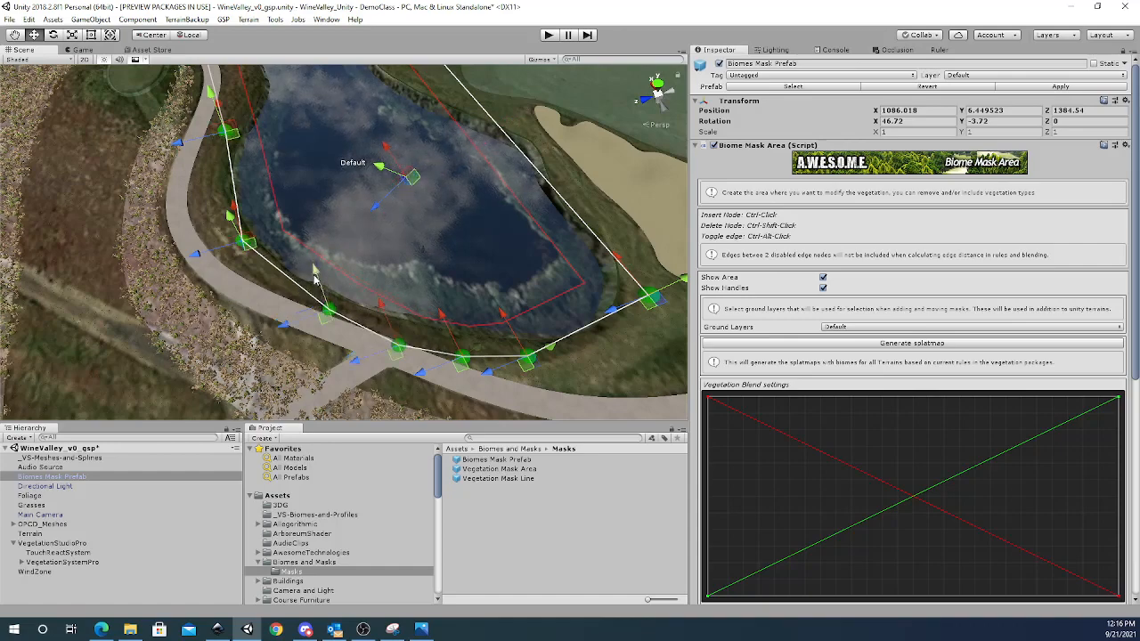
# Insert three mask nodes, one at the pond's wide end and two beside the bunker, and pull them outward past the shoreline.
pyautogui.moveTo(513, 330); pyautogui.dragTo(439, 345, button='right')
pyautogui.press('d')
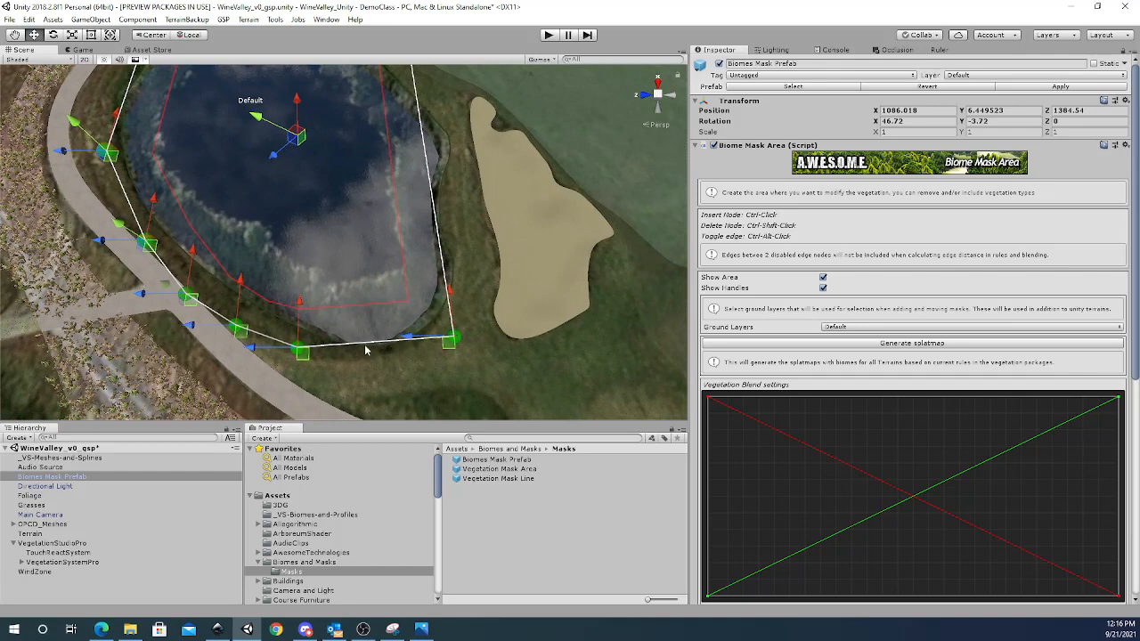
pyautogui.keyDown('ctrl'); pyautogui.click(370, 346); pyautogui.keyUp('ctrl')
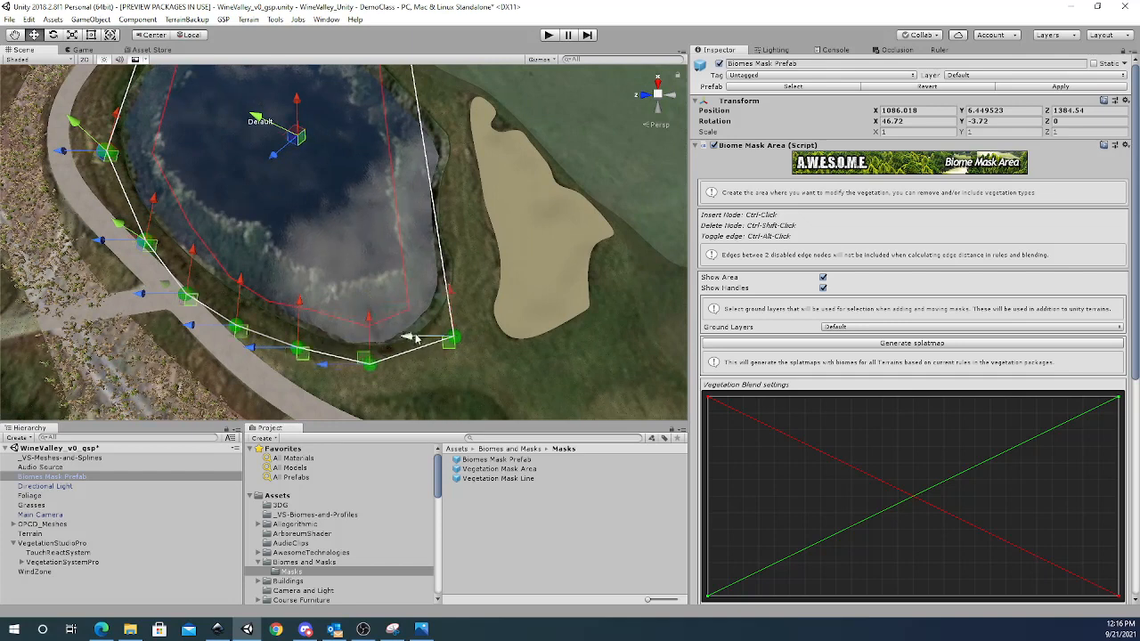
pyautogui.keyDown('ctrl'); pyautogui.click(440, 247); pyautogui.keyUp('ctrl')
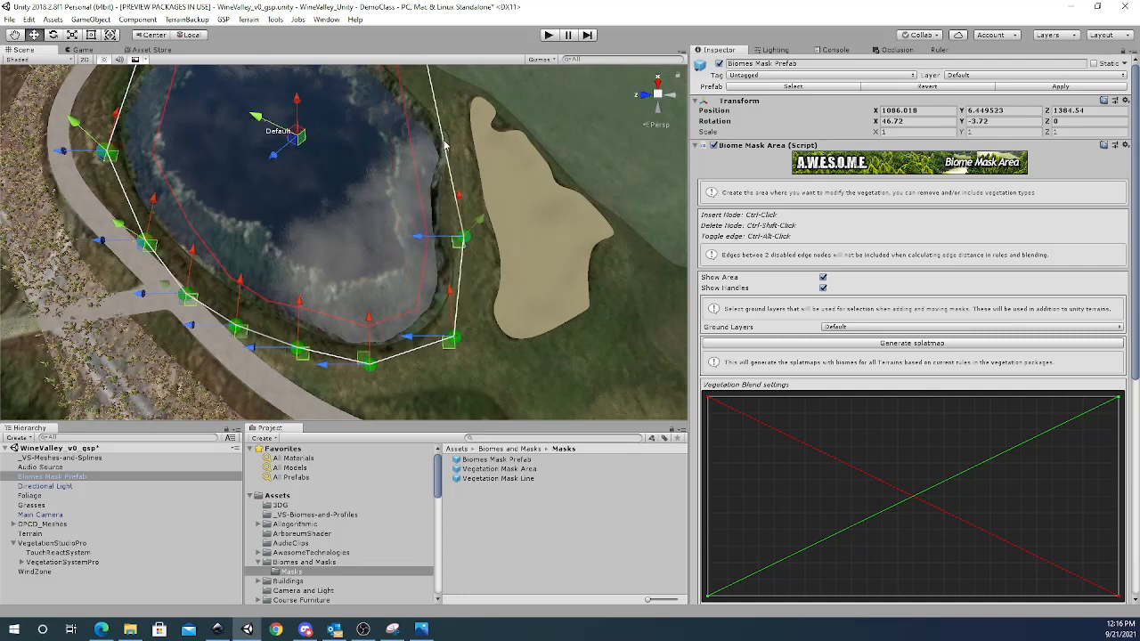
pyautogui.keyDown('ctrl'); pyautogui.click(443, 143); pyautogui.keyUp('ctrl')
pyautogui.moveTo(404, 143); pyautogui.dragTo(419, 143)
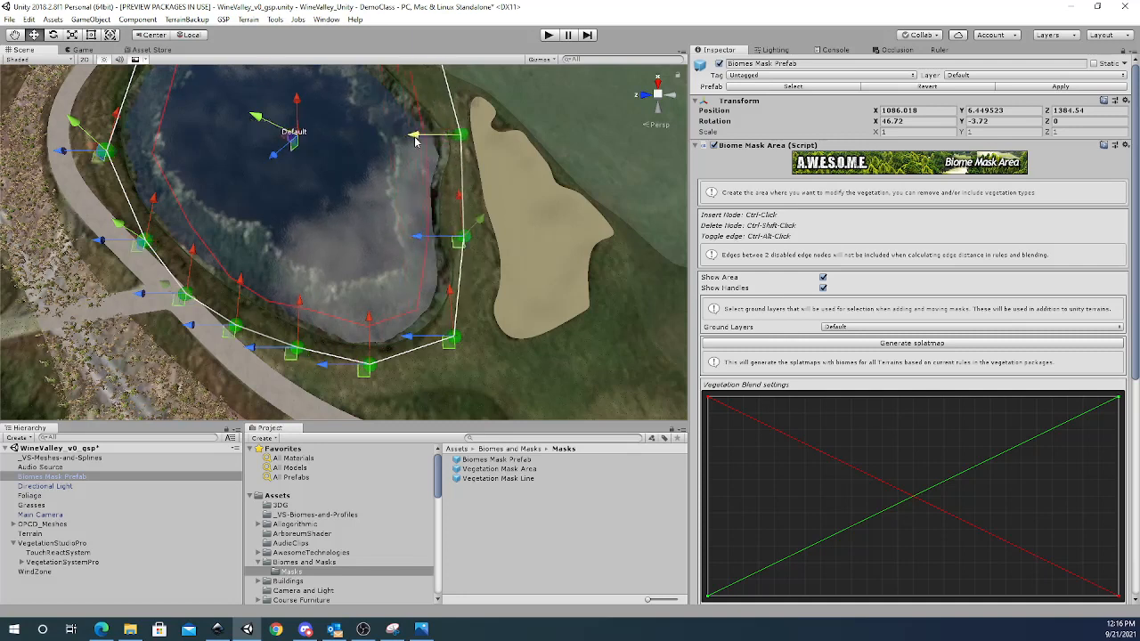
# Insert three nodes on the mask edge between the green and the pond's narrow part, and align them with the bank.
pyautogui.moveTo(492, 202); pyautogui.dragTo(467, 158, button='right')
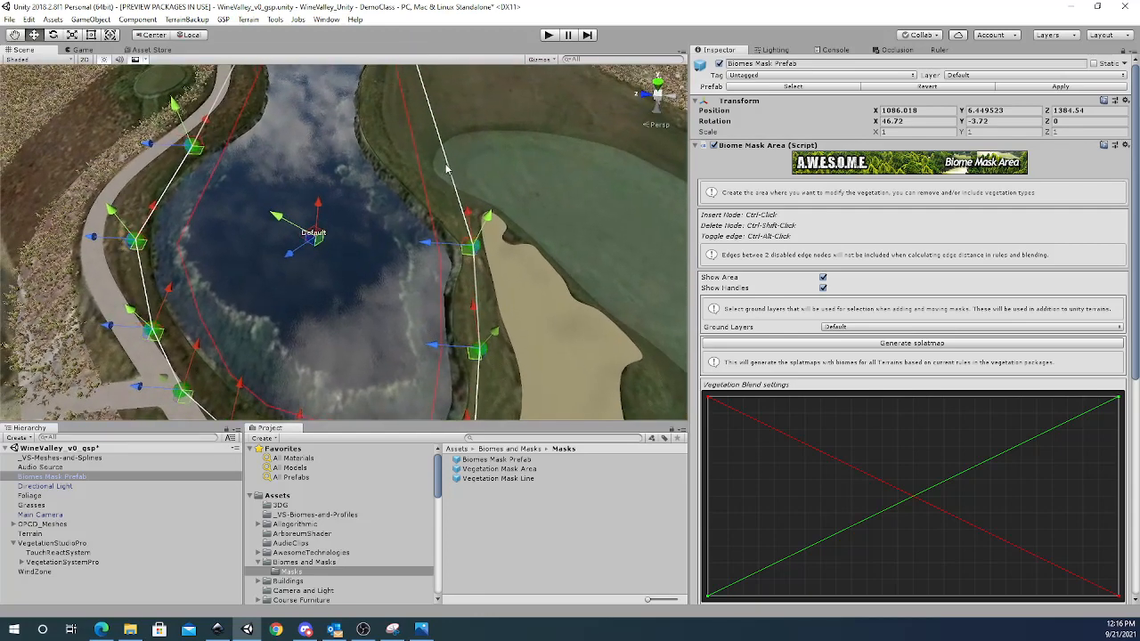
pyautogui.keyDown('ctrl'); pyautogui.click(447, 164); pyautogui.keyUp('ctrl')
pyautogui.moveTo(402, 160); pyautogui.dragTo(368, 178)
pyautogui.moveTo(415, 188); pyautogui.dragTo(427, 247, button='right')
pyautogui.press('w')
pyautogui.keyDown('ctrl'); pyautogui.click(427, 198); pyautogui.keyUp('ctrl')
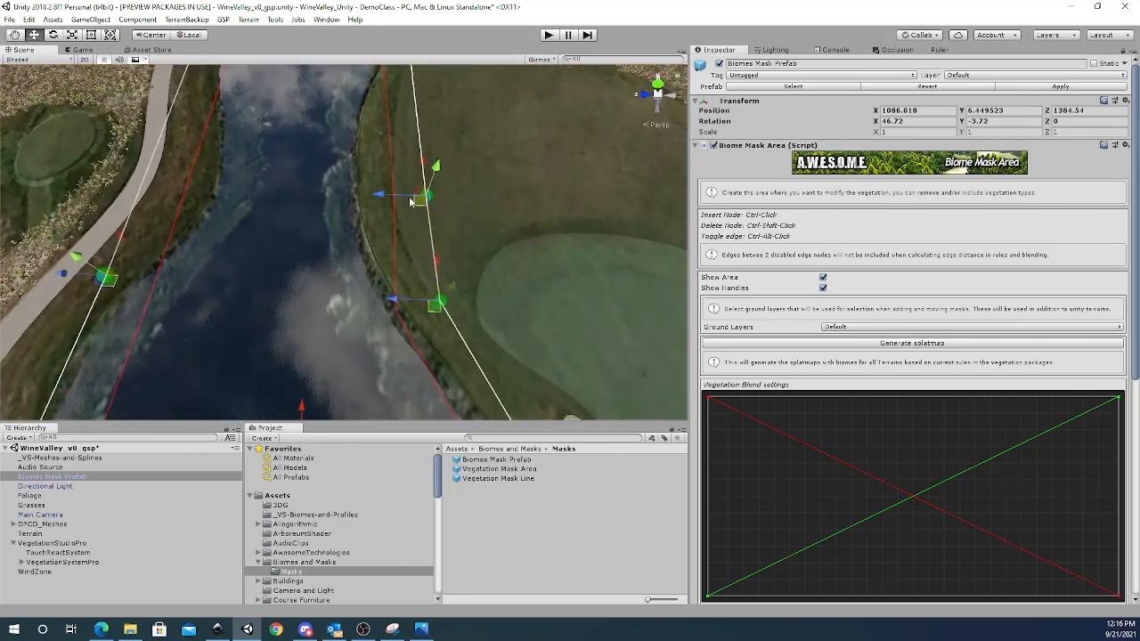
pyautogui.moveTo(381, 195); pyautogui.dragTo(328, 194)
pyautogui.moveTo(334, 193); pyautogui.dragTo(349, 193)
pyautogui.moveTo(438, 184); pyautogui.dragTo(447, 160, button='right')
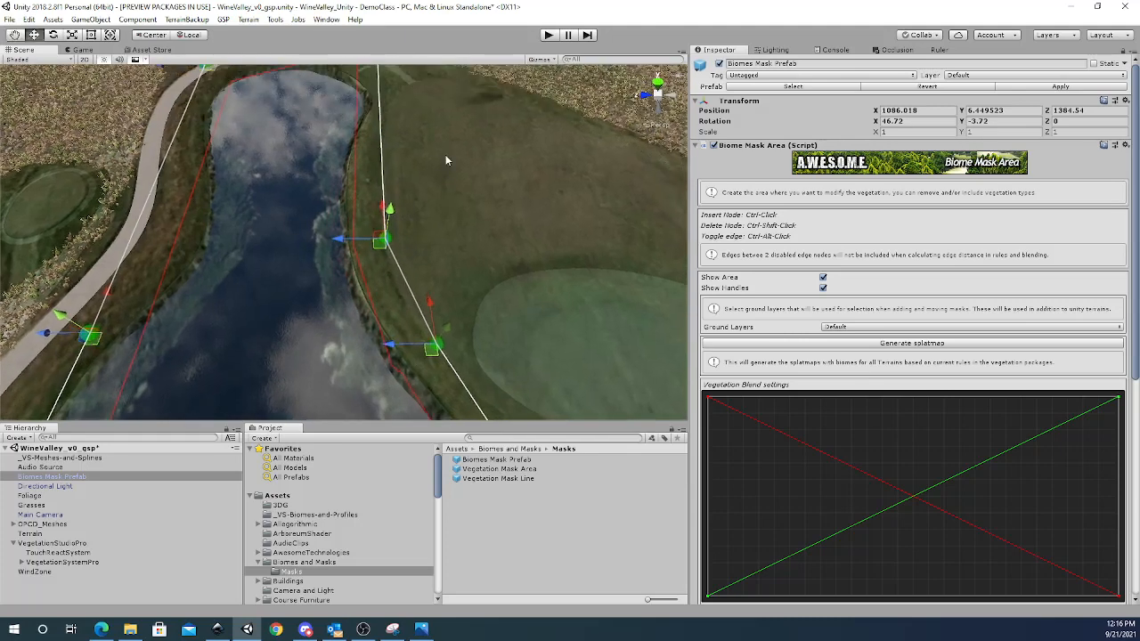
pyautogui.keyDown('ctrl'); pyautogui.click(382, 158); pyautogui.keyUp('ctrl')
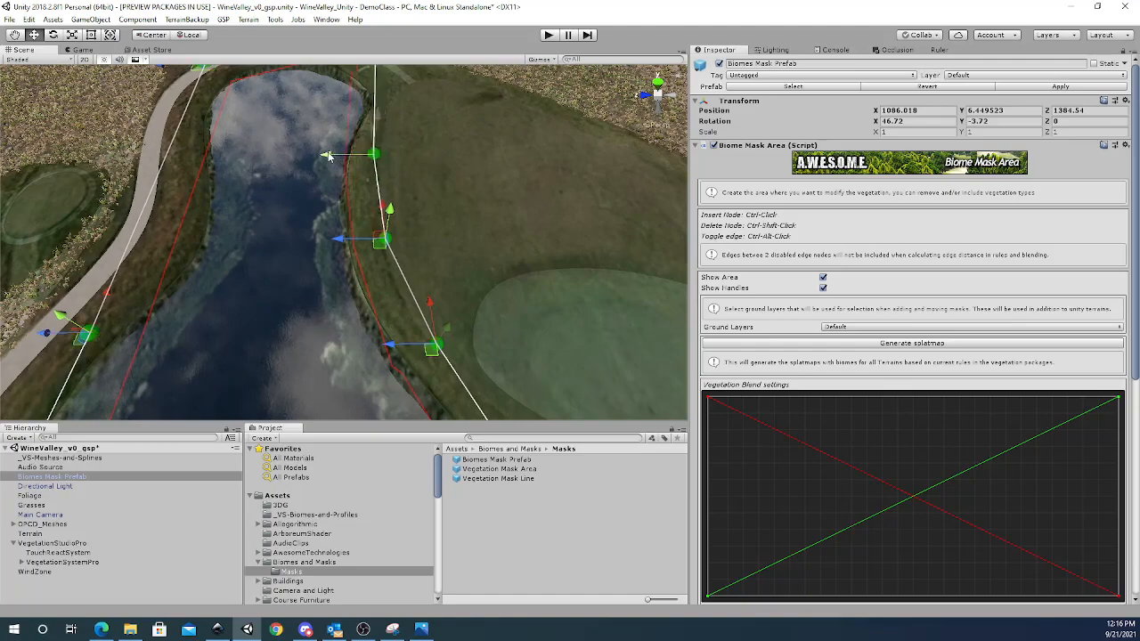
pyautogui.moveTo(329, 156); pyautogui.dragTo(334, 155)
# Insert a node on the fairway-side edge near the pond's narrow end, pull it outward, and bring the far corner node closer to the pond.
pyautogui.moveTo(447, 184); pyautogui.dragTo(417, 207, button='right')
pyautogui.press('w')
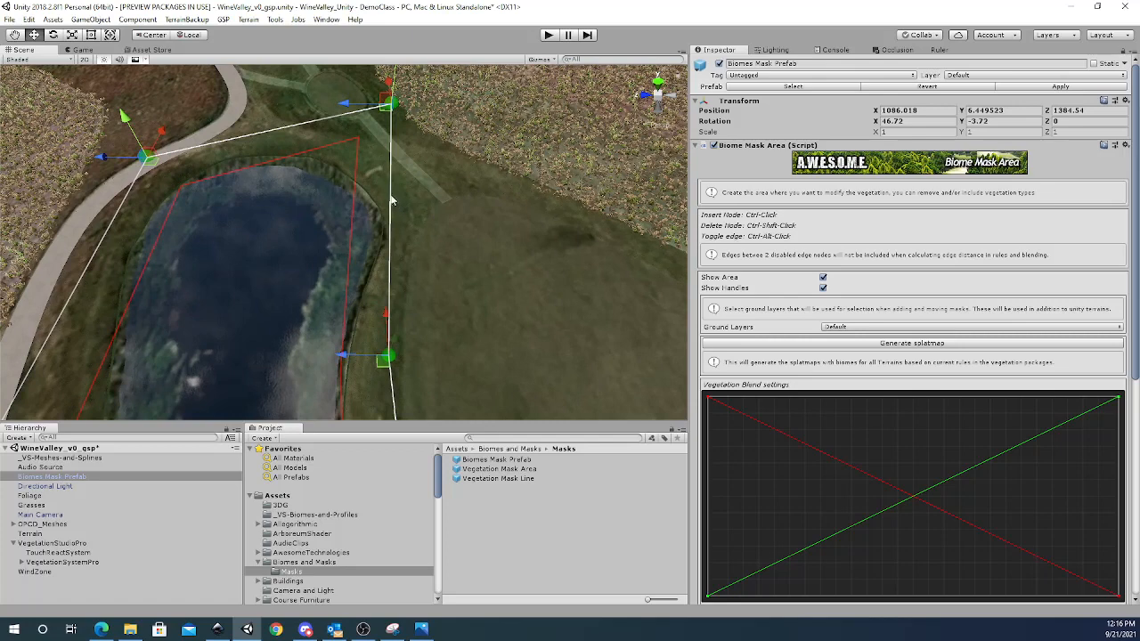
pyautogui.keyDown('ctrl'); pyautogui.click(349, 194); pyautogui.keyUp('ctrl')
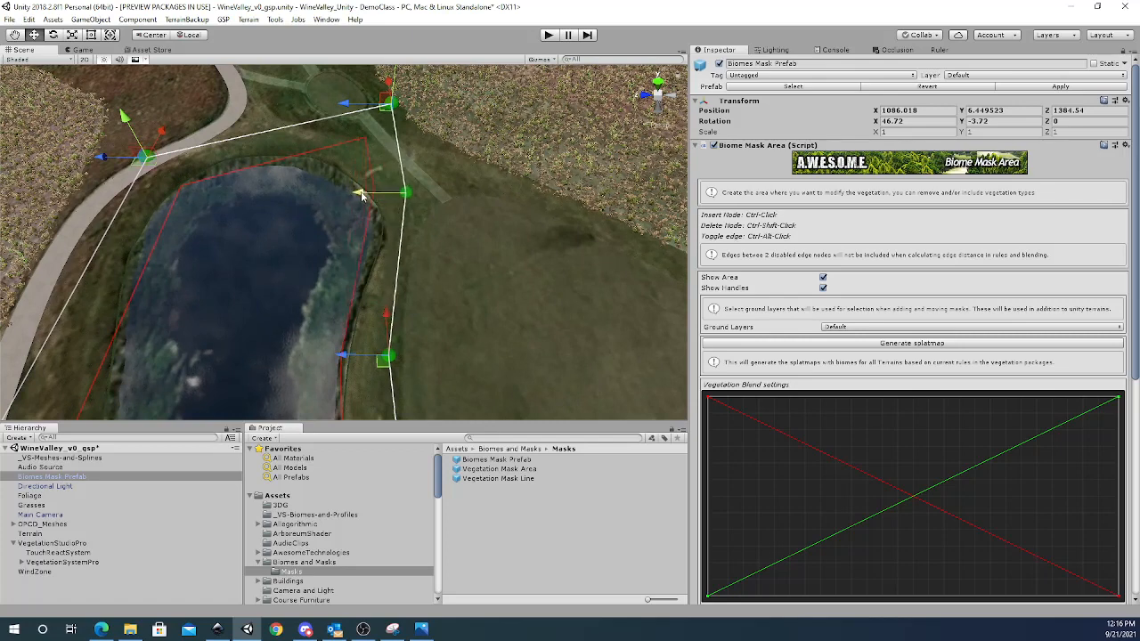
pyautogui.moveTo(361, 196); pyautogui.dragTo(368, 196)
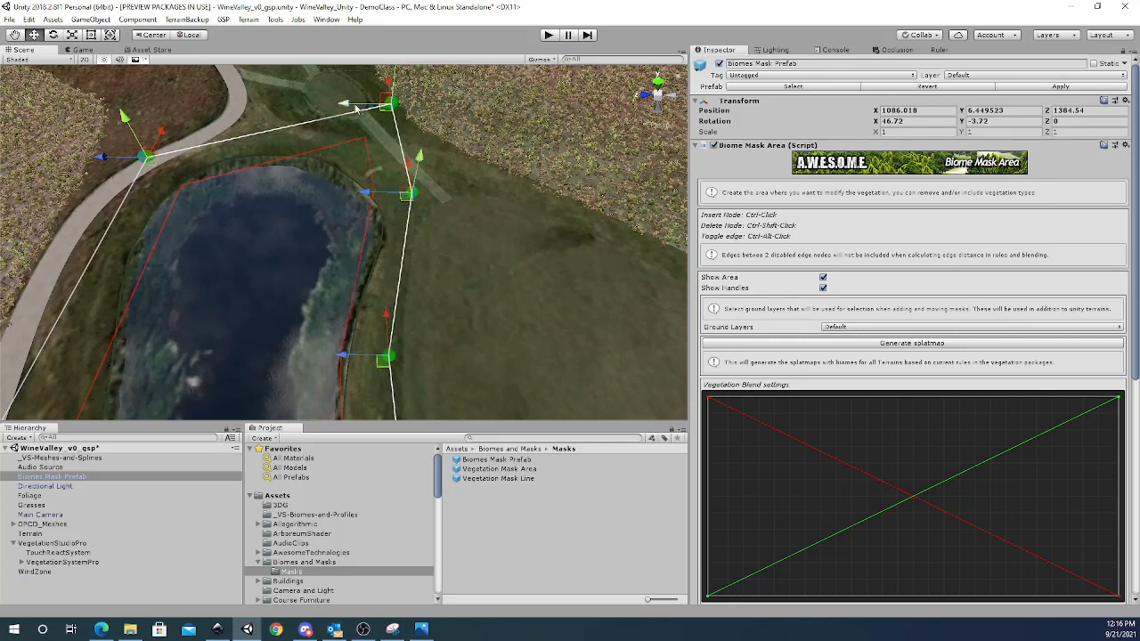
pyautogui.moveTo(355, 108)
pyautogui.mouseDown()
pyautogui.moveTo(315, 112)
pyautogui.moveTo(352, 108)
pyautogui.moveTo(351, 95)
pyautogui.moveTo(350, 106)
pyautogui.mouseUp()
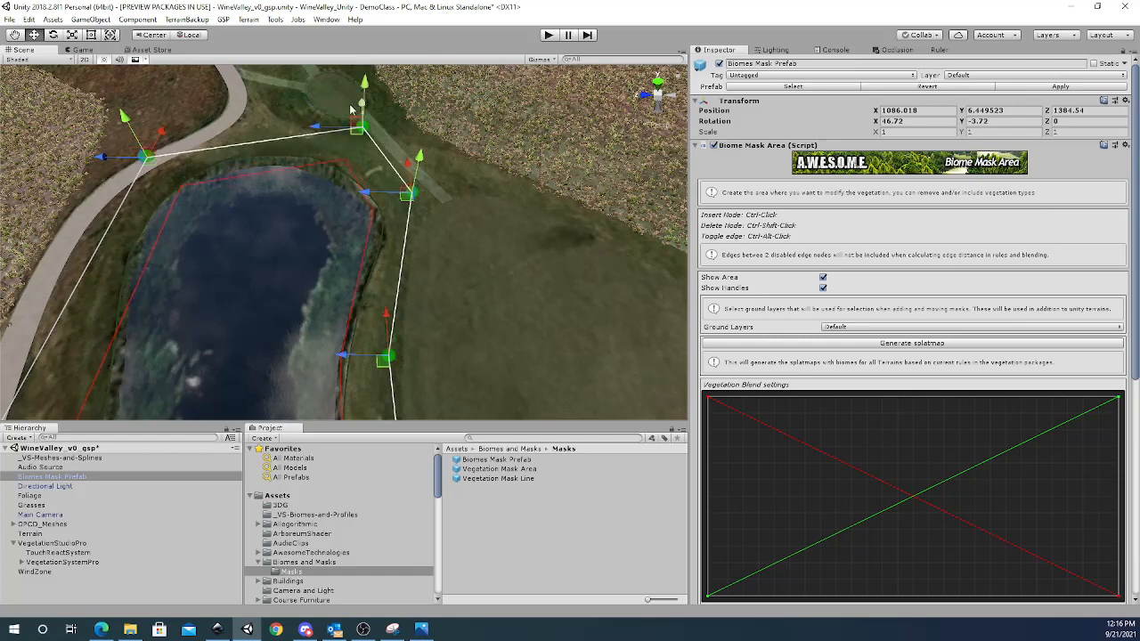
# Insert three nodes across the mask's far-end edge and arrange them with the corner nodes in a curve around the pond's narrow end.
pyautogui.keyDown('ctrl'); pyautogui.click(307, 131); pyautogui.keyUp('ctrl')
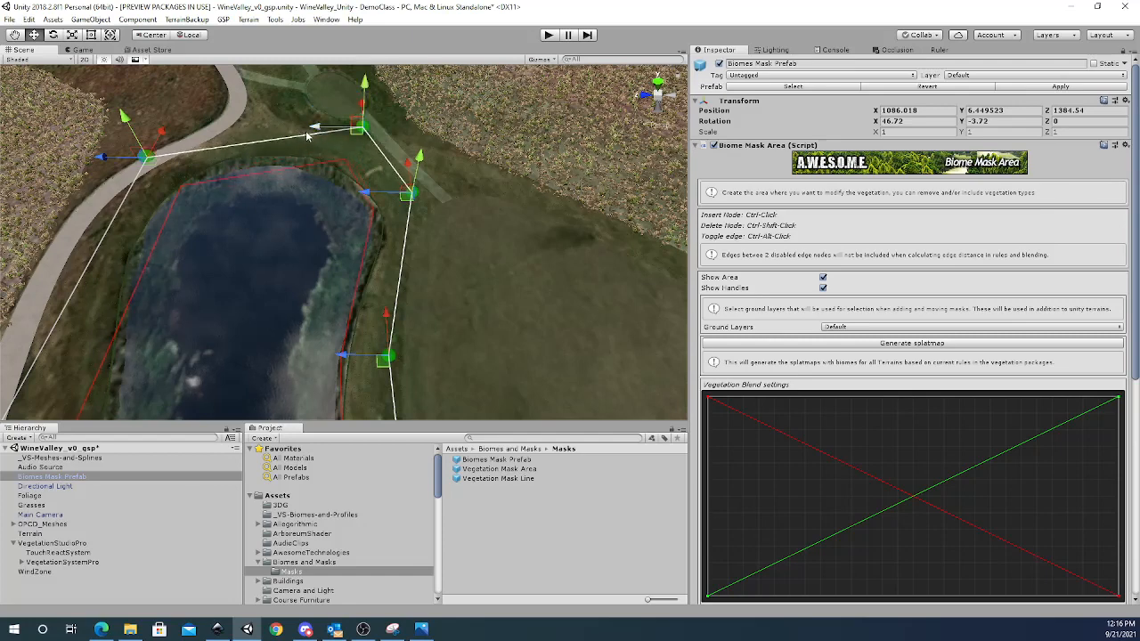
pyautogui.keyDown('ctrl'); pyautogui.click(247, 140); pyautogui.keyUp('ctrl')
pyautogui.keyDown('ctrl'); pyautogui.click(194, 149); pyautogui.keyUp('ctrl')
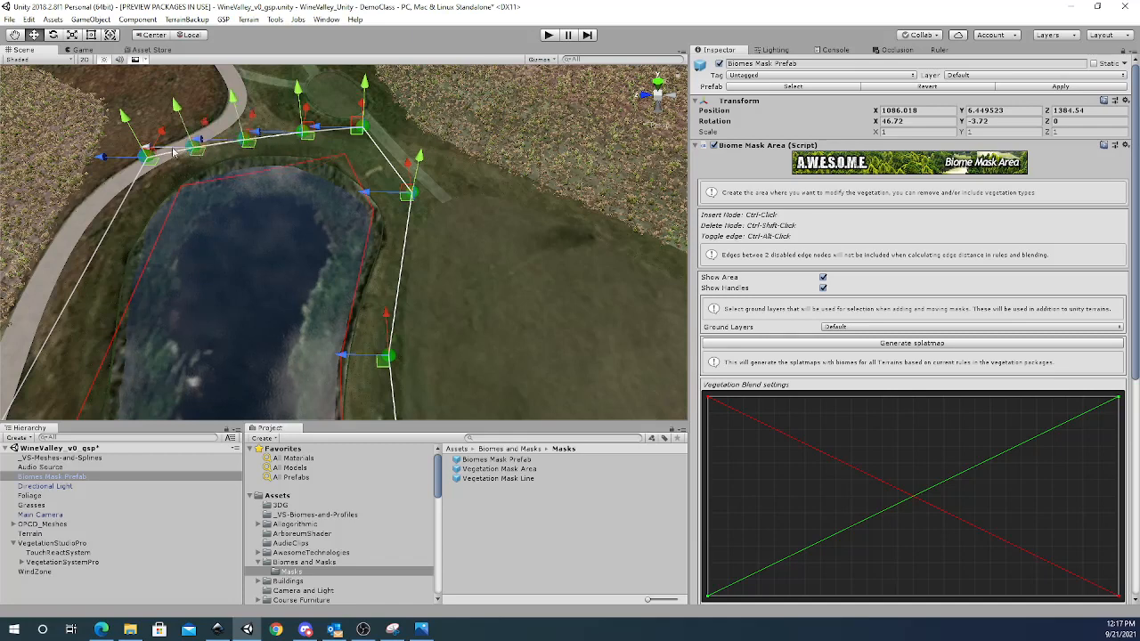
pyautogui.moveTo(163, 133); pyautogui.dragTo(117, 150)
pyautogui.moveTo(181, 125)
pyautogui.mouseDown()
pyautogui.moveTo(175, 139)
pyautogui.moveTo(195, 141)
pyautogui.moveTo(180, 142)
pyautogui.mouseUp()
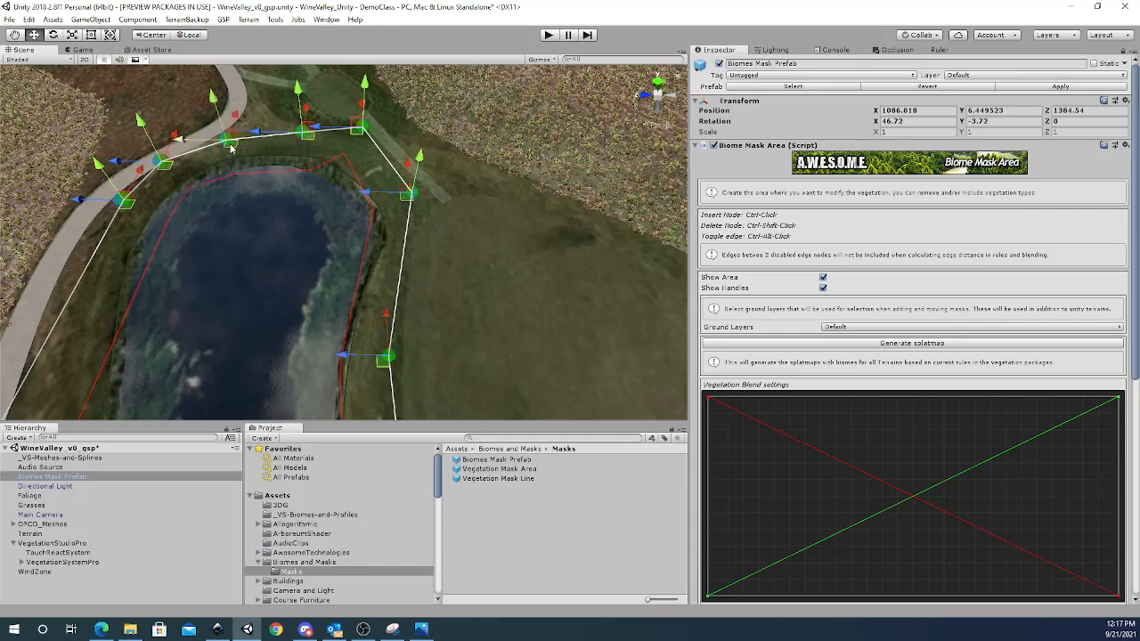
pyautogui.moveTo(258, 133); pyautogui.dragTo(241, 132)
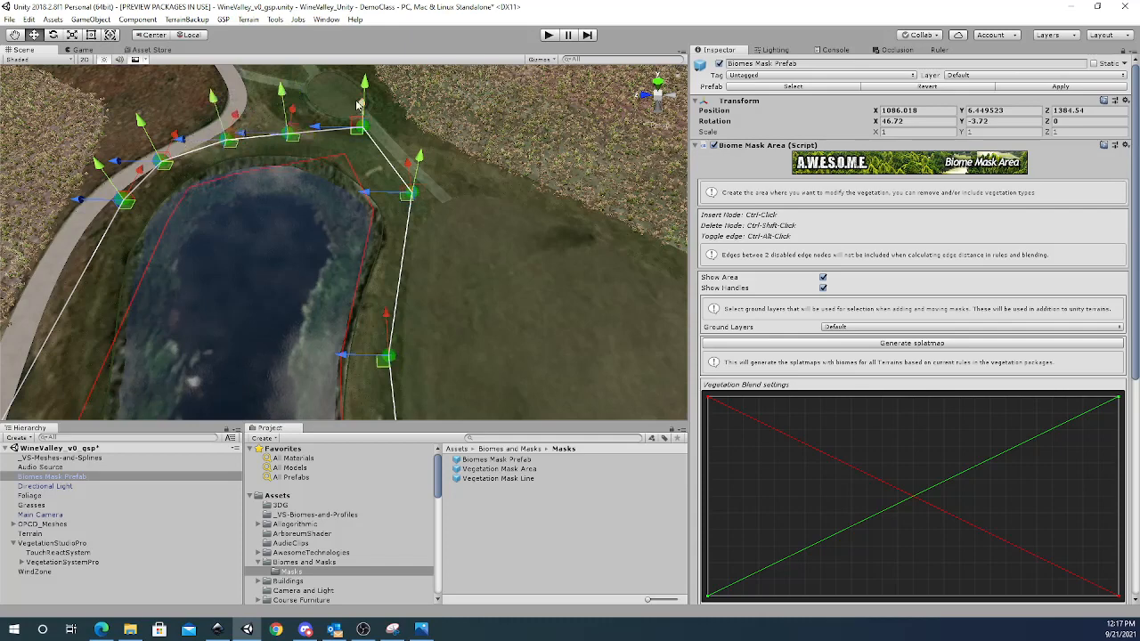
pyautogui.moveTo(359, 107); pyautogui.dragTo(361, 116)
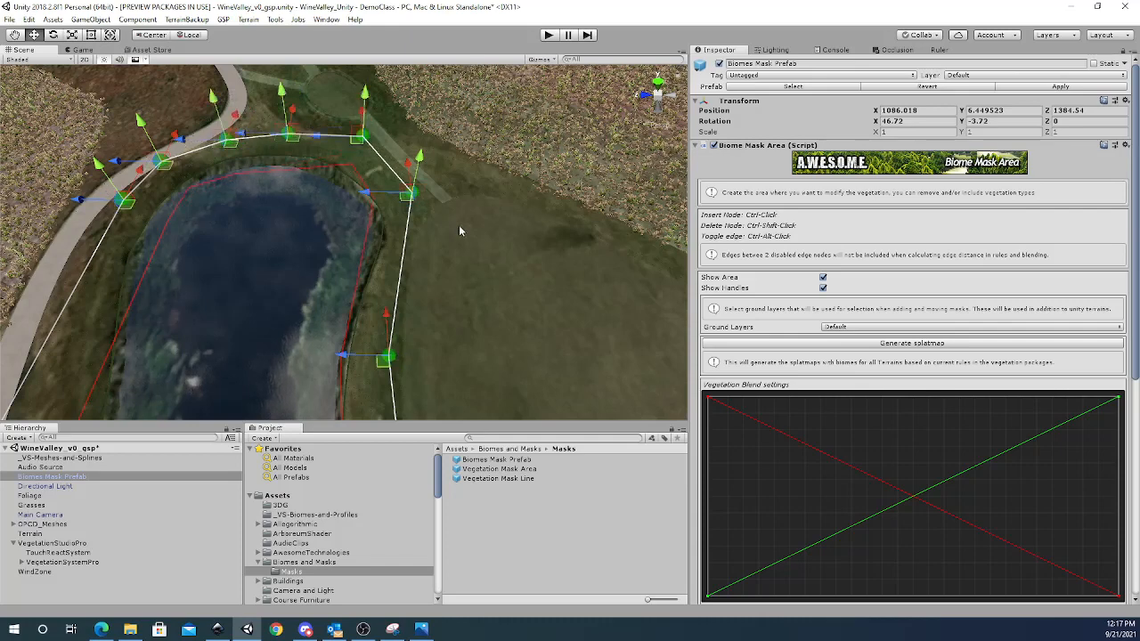
# Insert three nodes on the mask edge along the cart path at the pond's narrow part and pull them in toward the bank.
pyautogui.moveTo(459, 226); pyautogui.dragTo(476, 298, button='right')
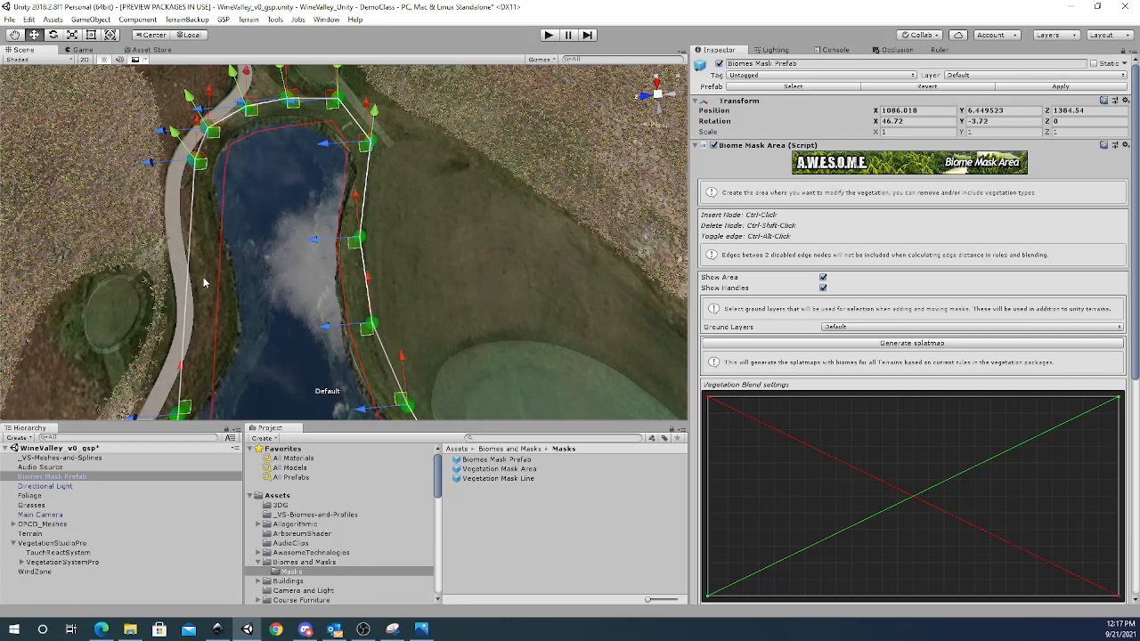
pyautogui.keyDown('ctrl'); pyautogui.click(192, 221); pyautogui.keyUp('ctrl')
pyautogui.moveTo(145, 223); pyautogui.dragTo(160, 222)
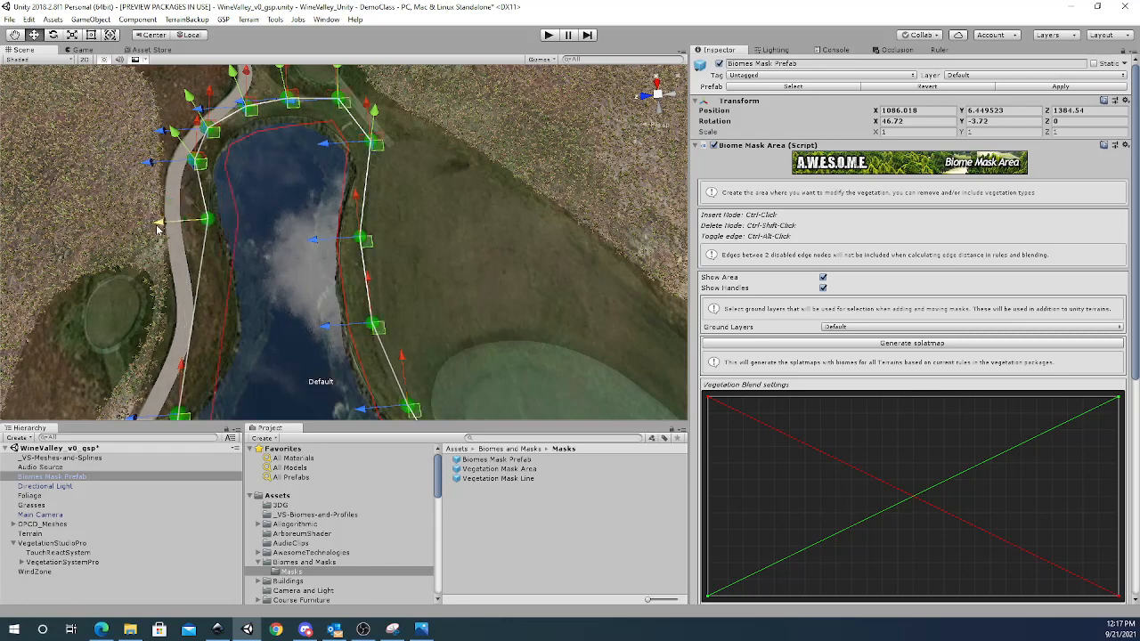
pyautogui.keyDown('ctrl'); pyautogui.click(196, 287); pyautogui.keyUp('ctrl')
pyautogui.moveTo(148, 287); pyautogui.dragTo(172, 296)
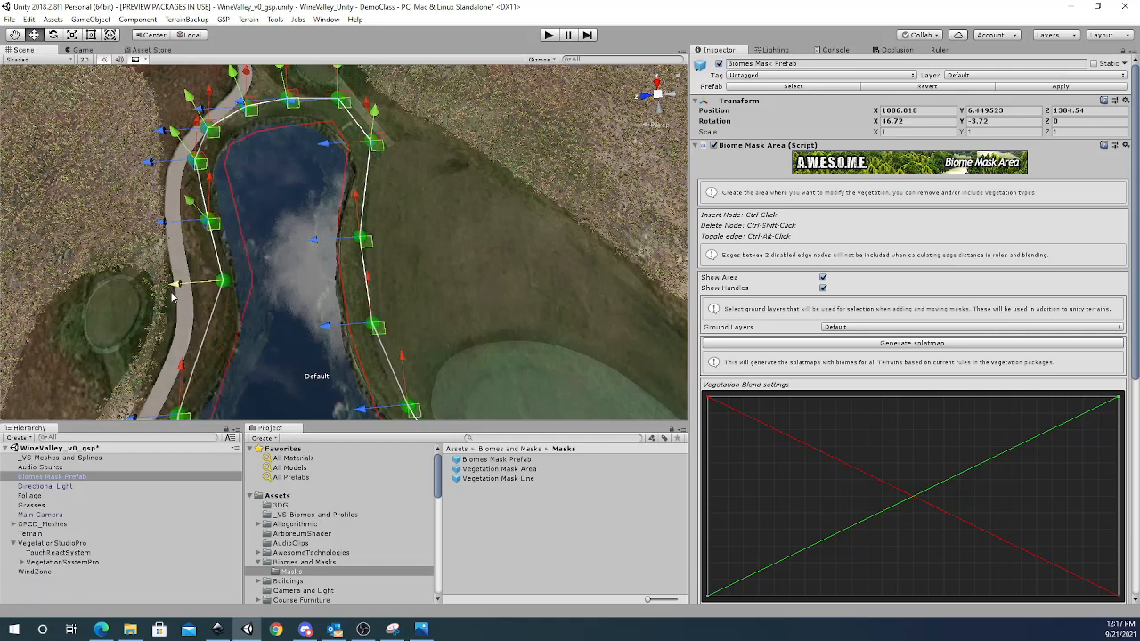
pyautogui.keyDown('ctrl'); pyautogui.click(197, 349); pyautogui.keyUp('ctrl')
pyautogui.moveTo(150, 347); pyautogui.dragTo(167, 346)
# Insert a node on the cart path side where the pond widens and pull it outward to the path.
pyautogui.press('w')
pyautogui.moveTo(273, 340); pyautogui.dragTo(272, 326, button='right')
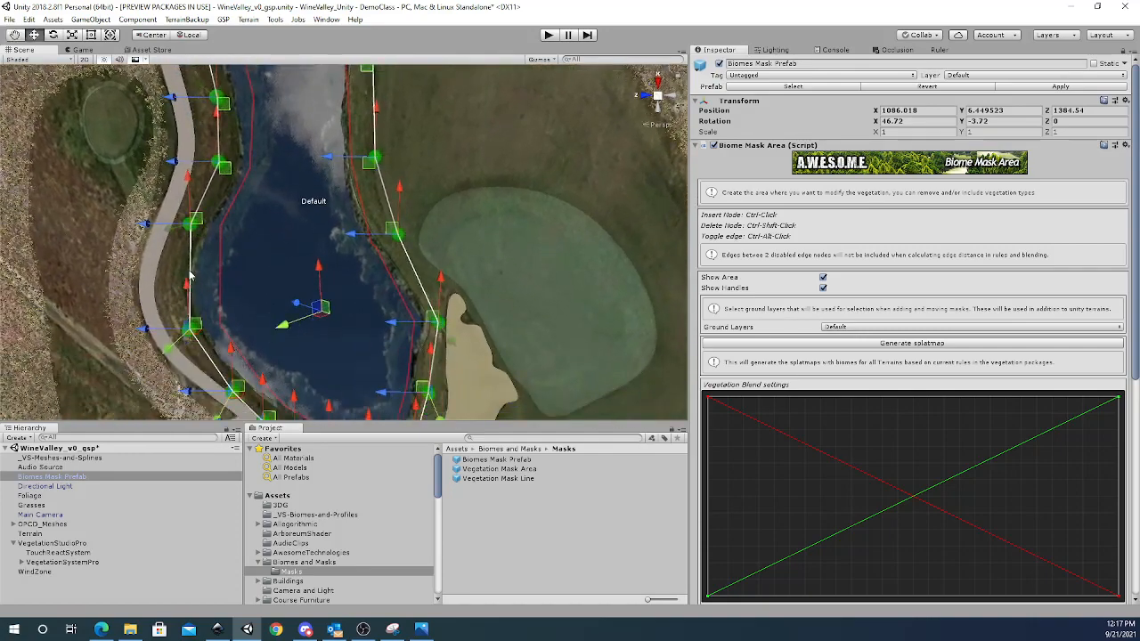
pyautogui.moveTo(143, 271); pyautogui.dragTo(122, 273)
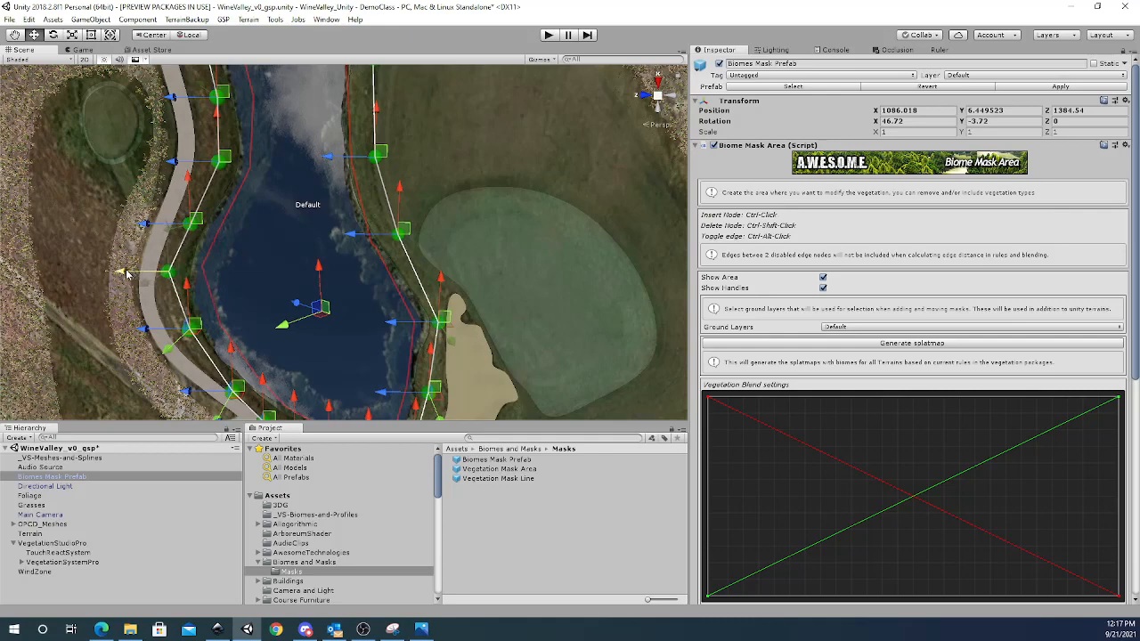
# Set the biome mask's blend distance to 2.
pyautogui.scroll(-8, 947, 457)
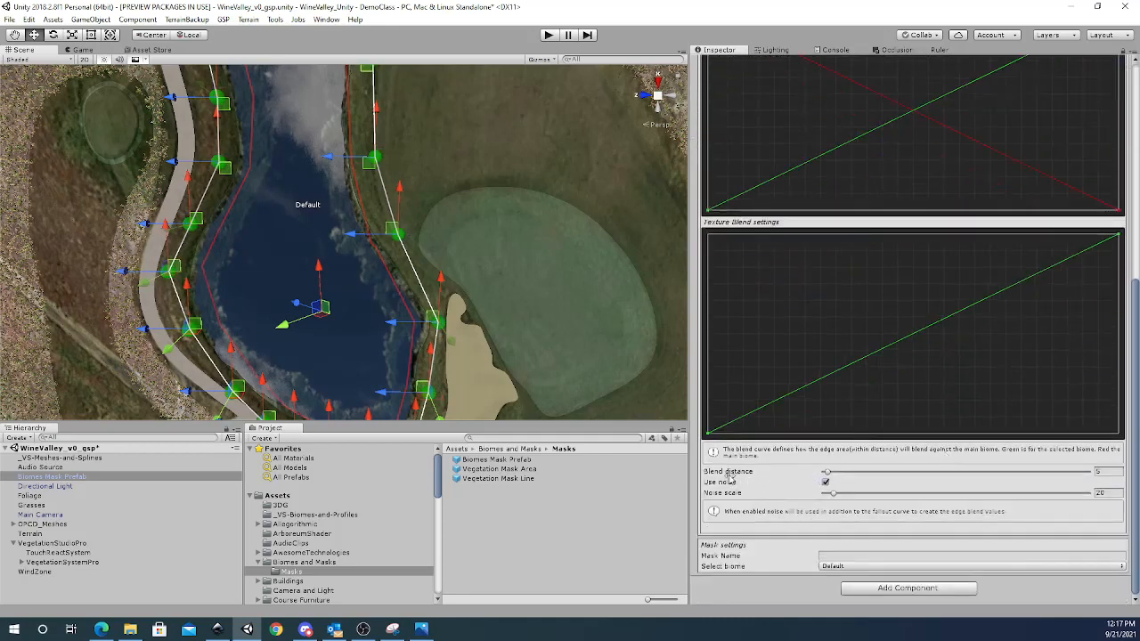
pyautogui.click(1098, 472)
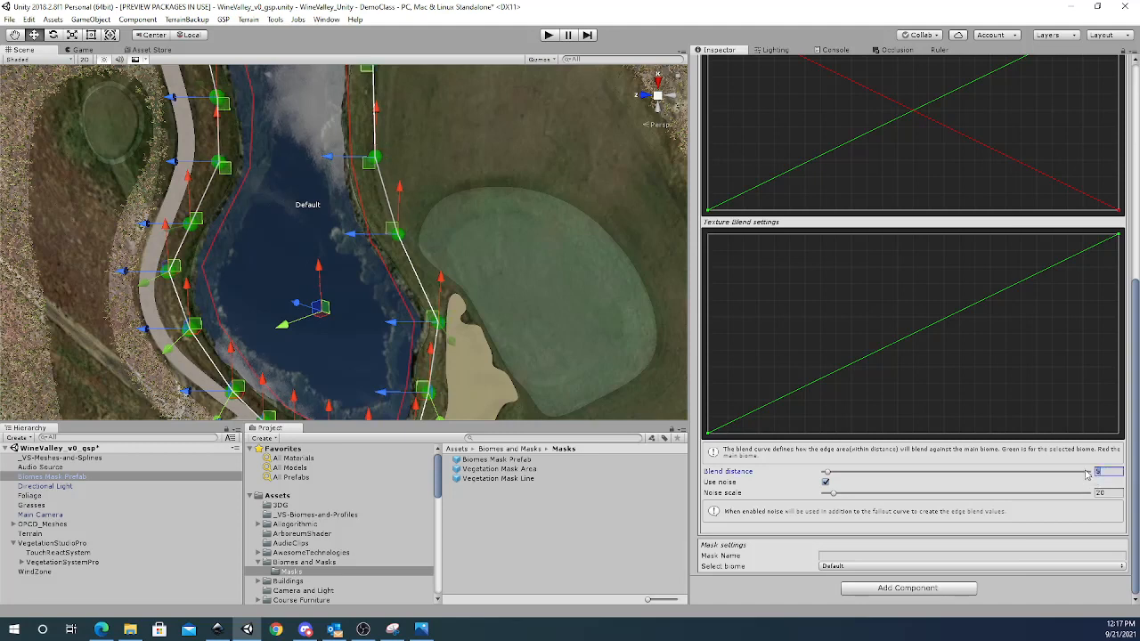
pyautogui.write('2')
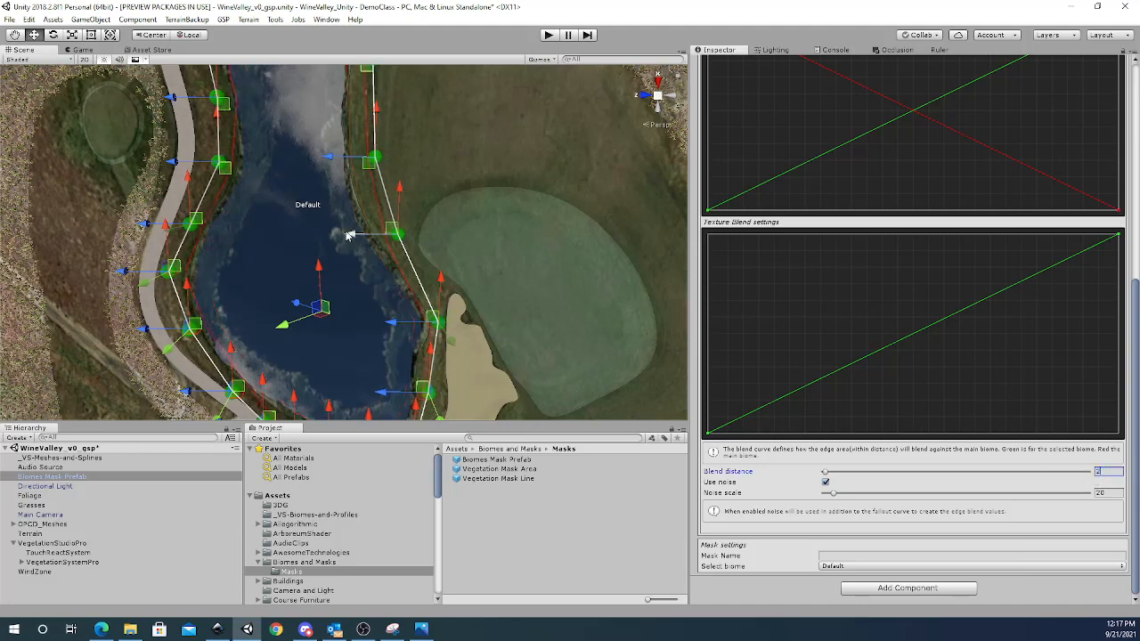
# Pull two mask nodes on the green side of the pond in toward the bank and fine-tune the lower one.
pyautogui.moveTo(348, 234); pyautogui.dragTo(339, 233)
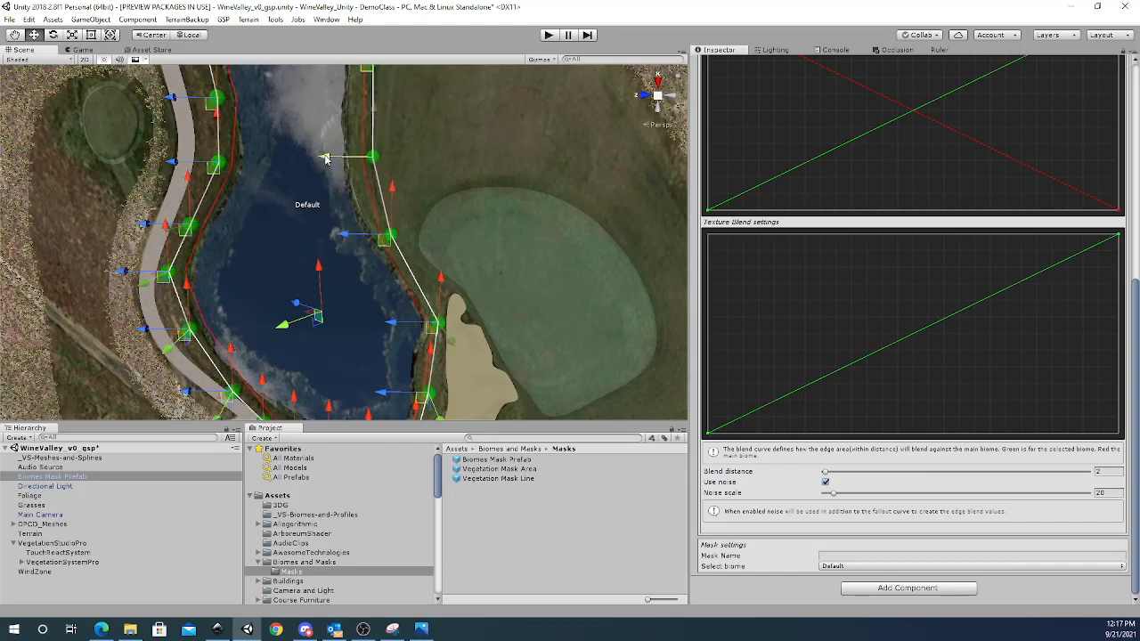
pyautogui.moveTo(330, 158); pyautogui.dragTo(319, 157)
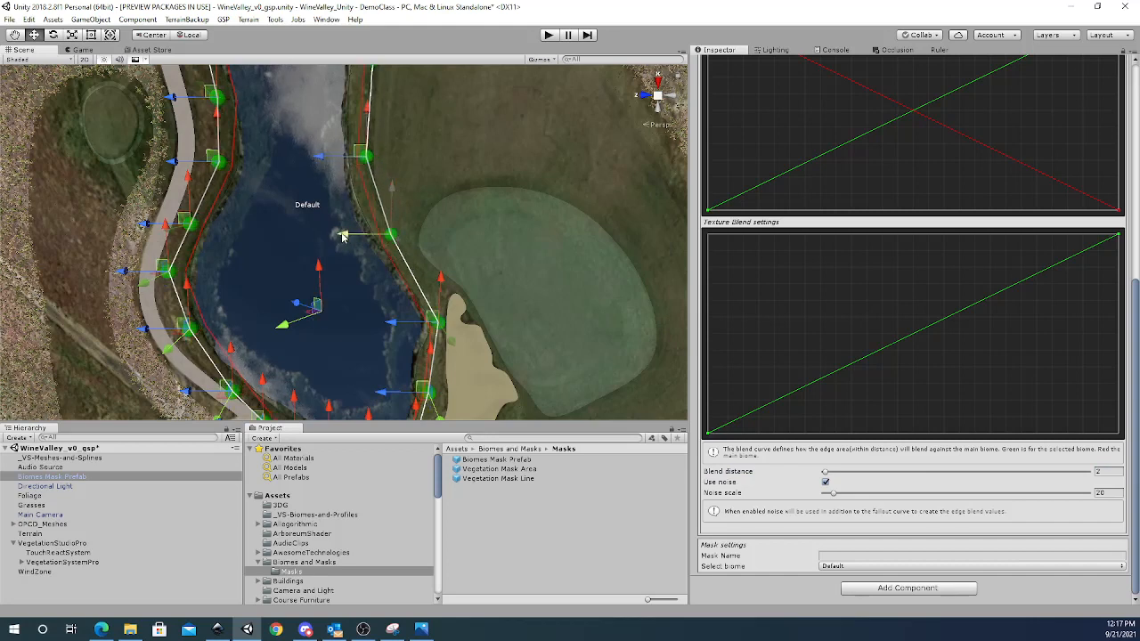
pyautogui.moveTo(339, 235); pyautogui.dragTo(344, 234)
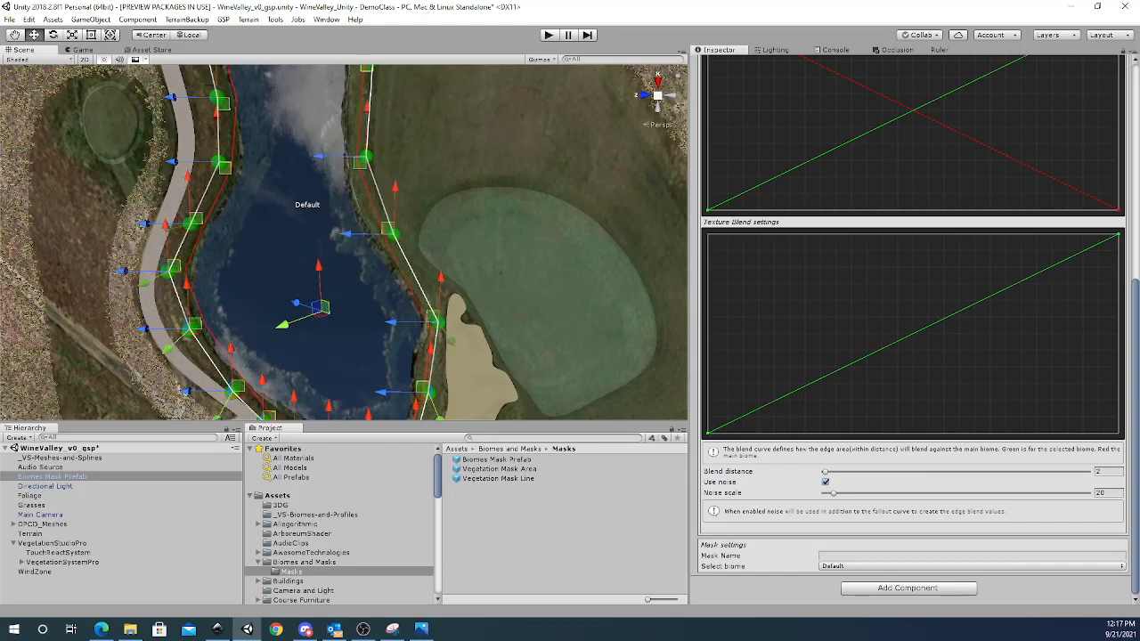
# Assign Biome 1 to the biome mask and inspect the rocks and plants it spawns in and around the pond.
pyautogui.click(1116, 472)
pyautogui.write('1')
pyautogui.click(854, 567)
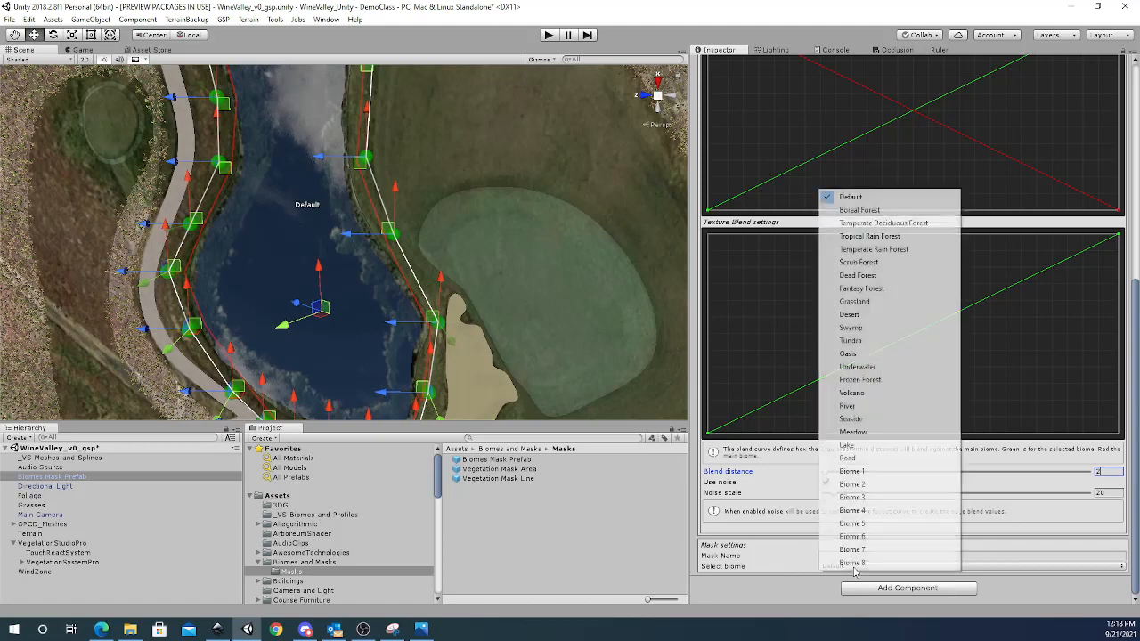
pyautogui.click(851, 472)
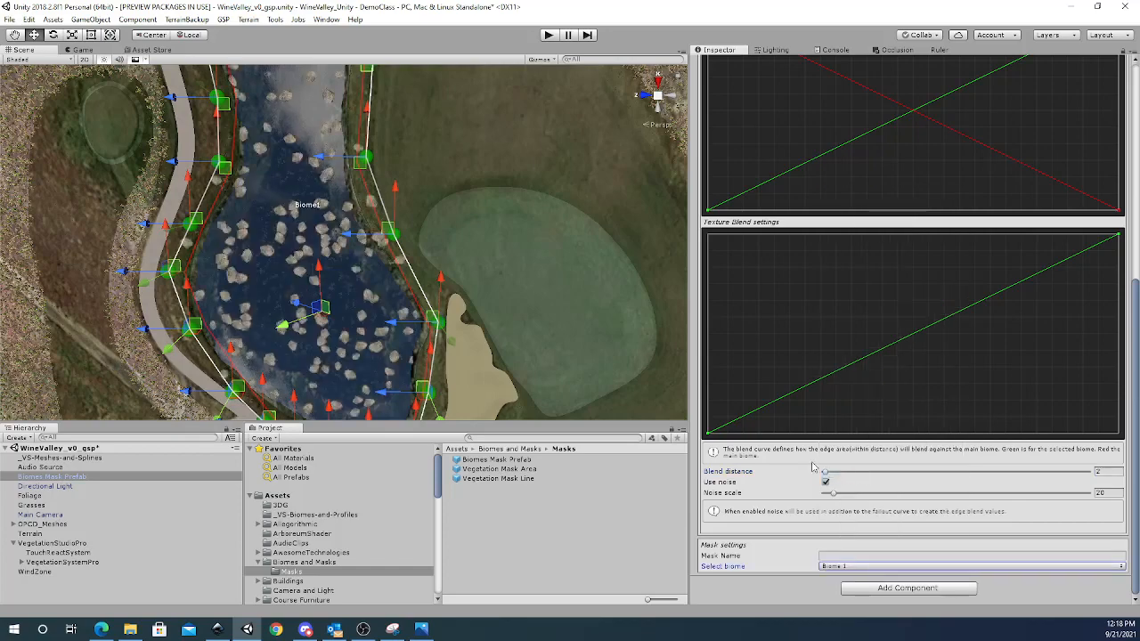
pyautogui.keyDown('alt'); pyautogui.moveTo(372, 370); pyautogui.dragTo(332, 203); pyautogui.keyUp('alt')
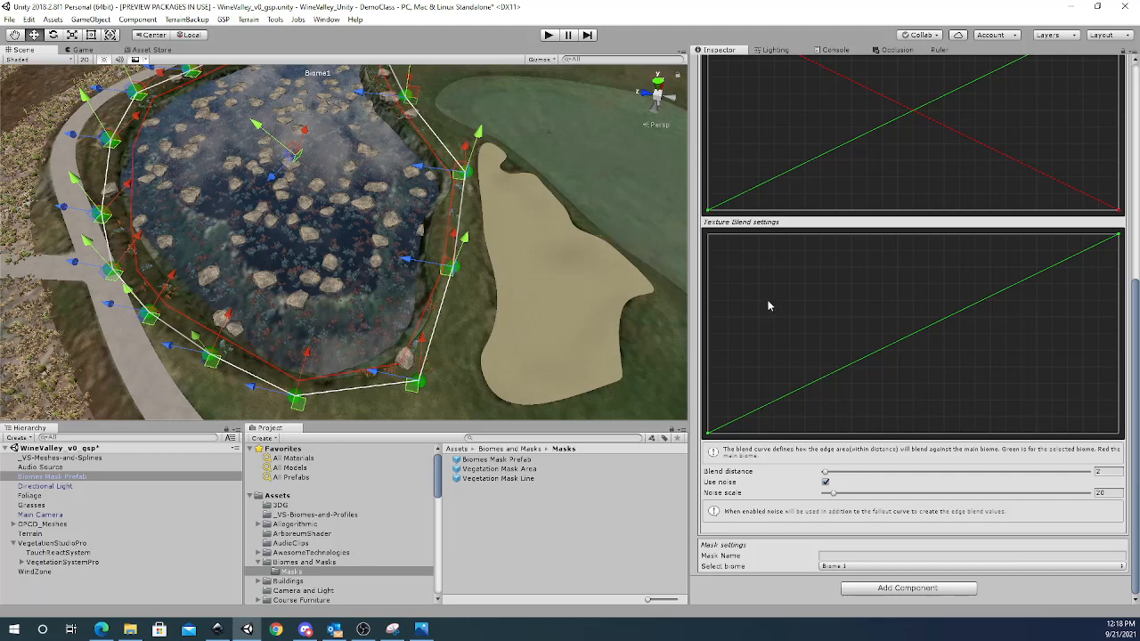
pyautogui.scroll(8, 769, 306)
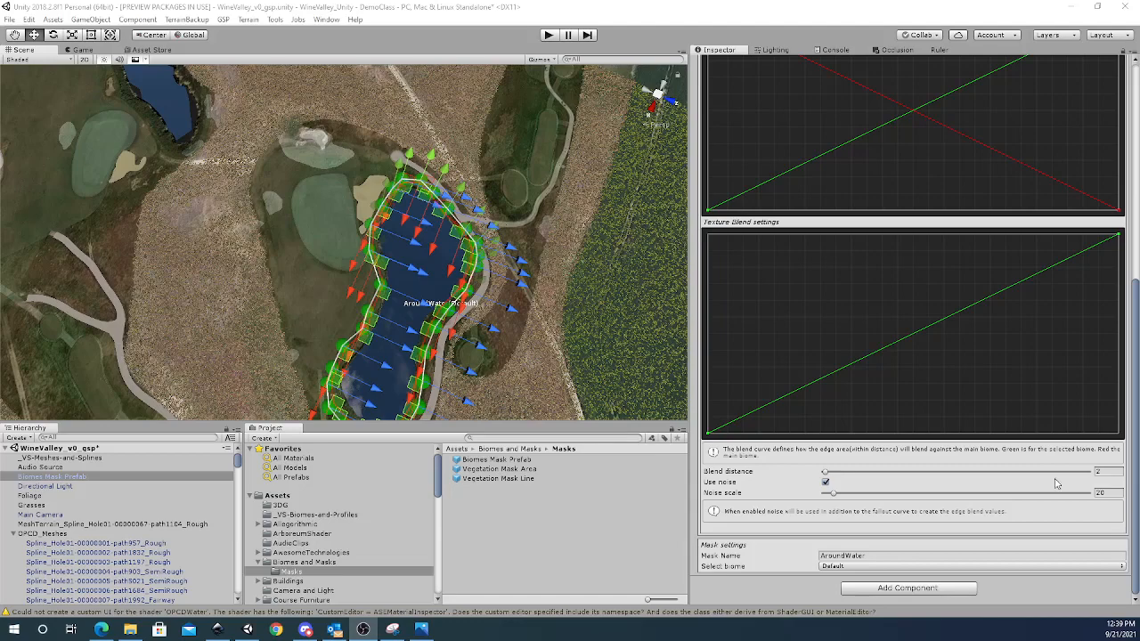
pyautogui.moveTo(580, 290); pyautogui.dragTo(579, 334, button='right')
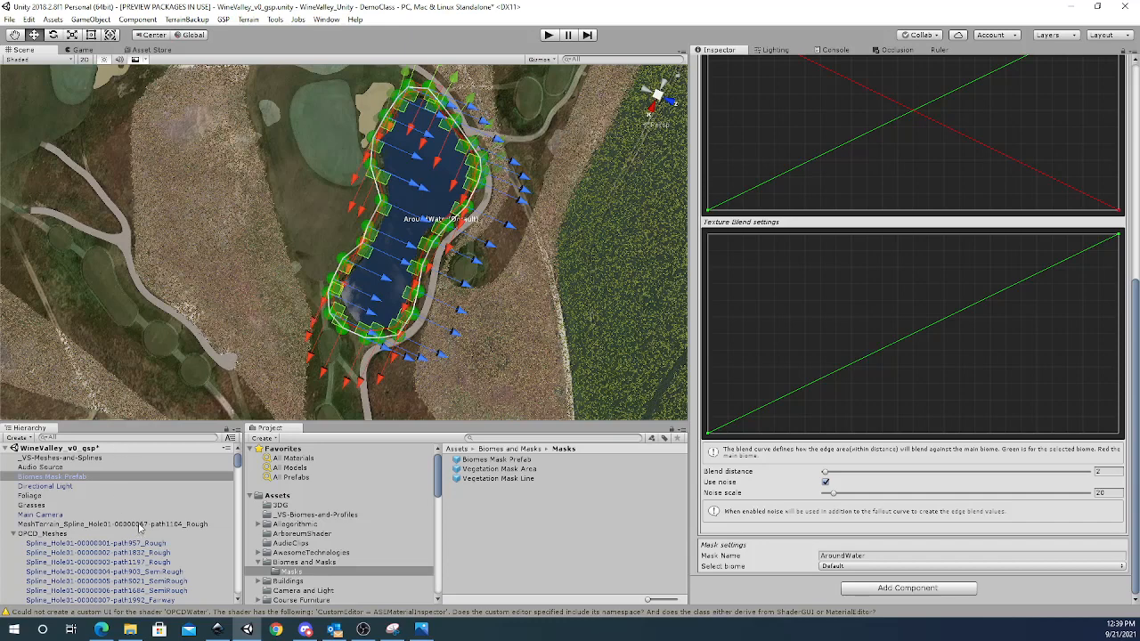
pyautogui.click(140, 523)
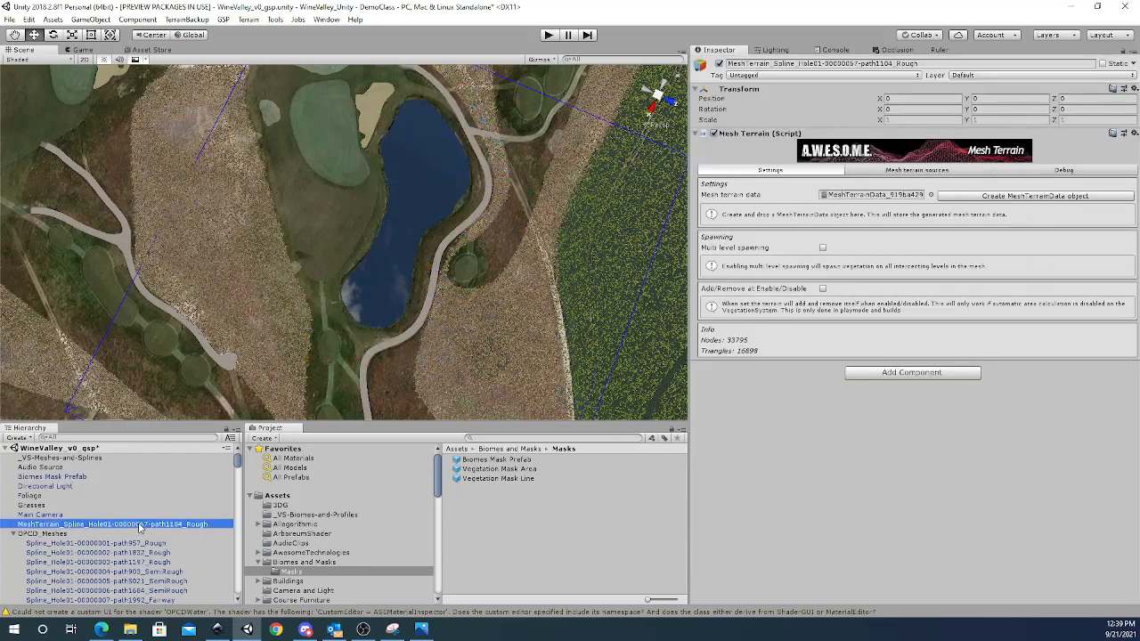
pyautogui.rightClick(140, 525)
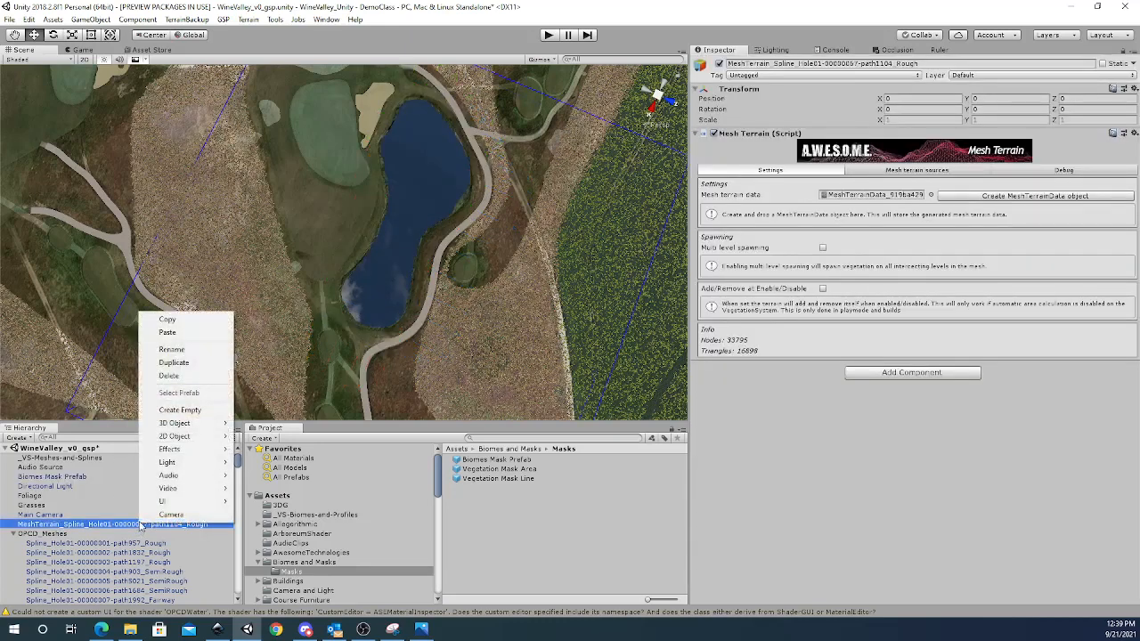
pyautogui.click(169, 377)
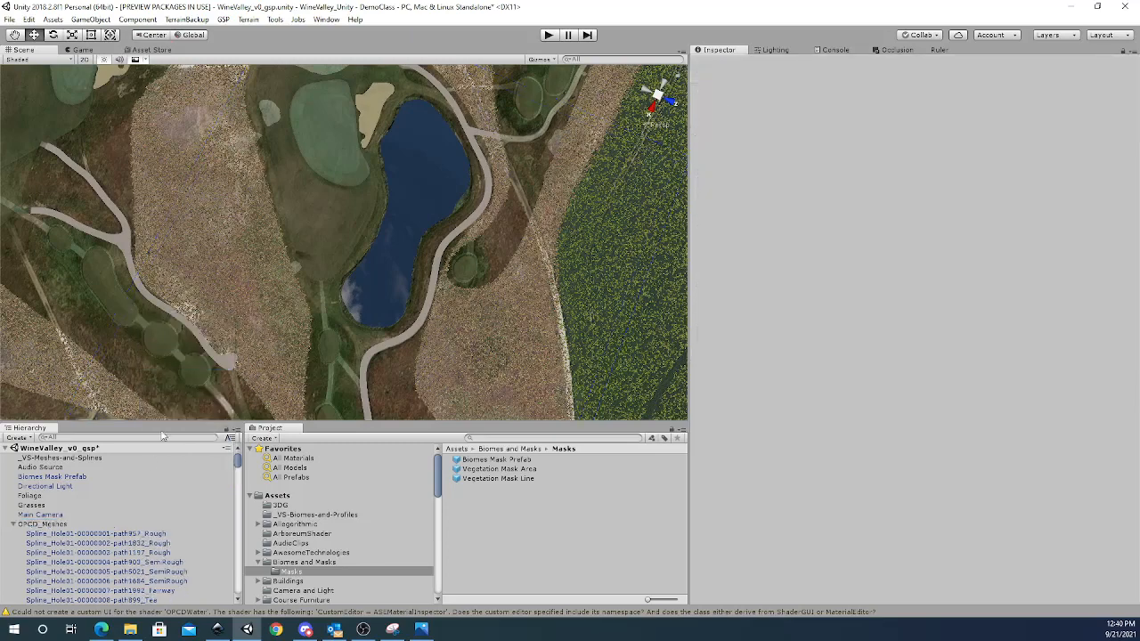
# Examine the rough mesh around the pond, the biome mask's outline over it and the neighbouring fairway mesh.
pyautogui.click(364, 241)
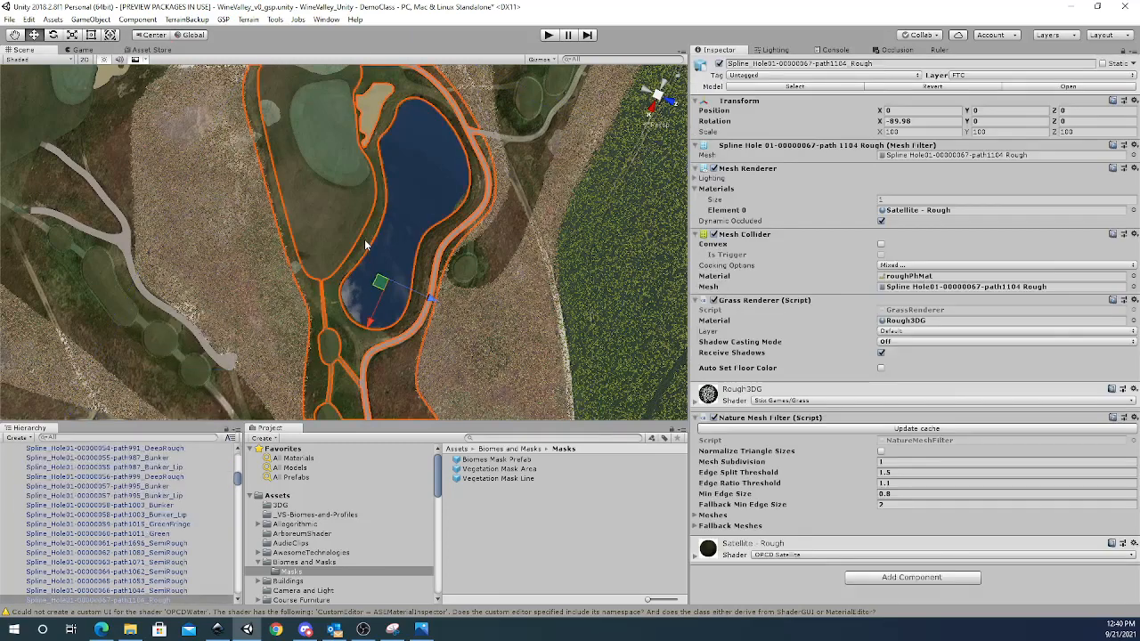
pyautogui.moveTo(321, 383); pyautogui.dragTo(396, 294, button='right')
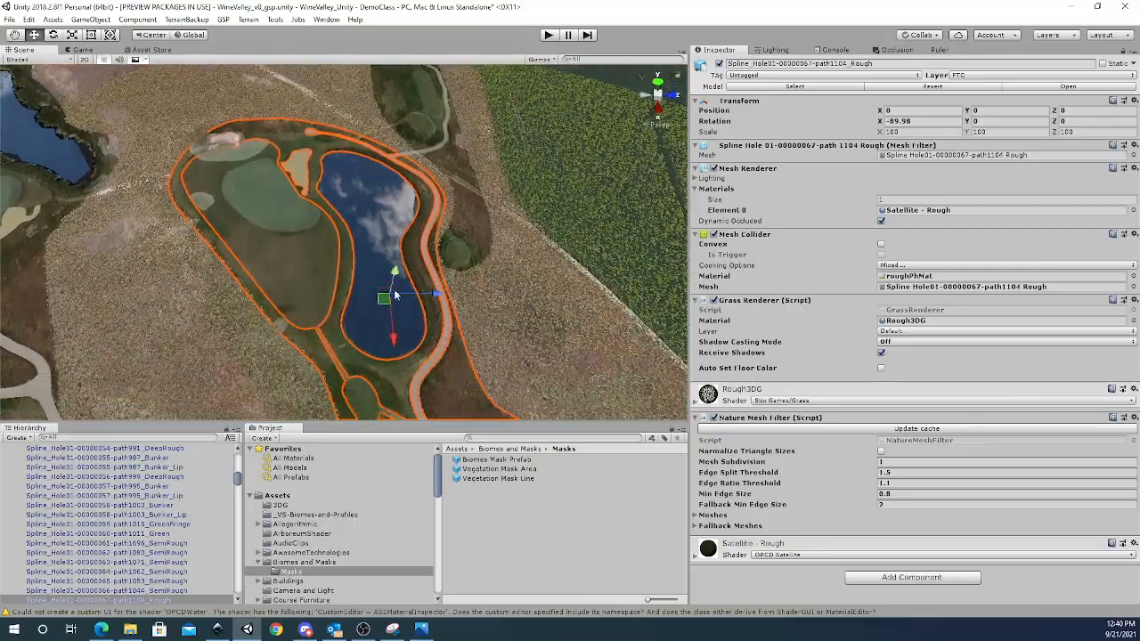
pyautogui.moveTo(238, 482); pyautogui.dragTo(237, 456)
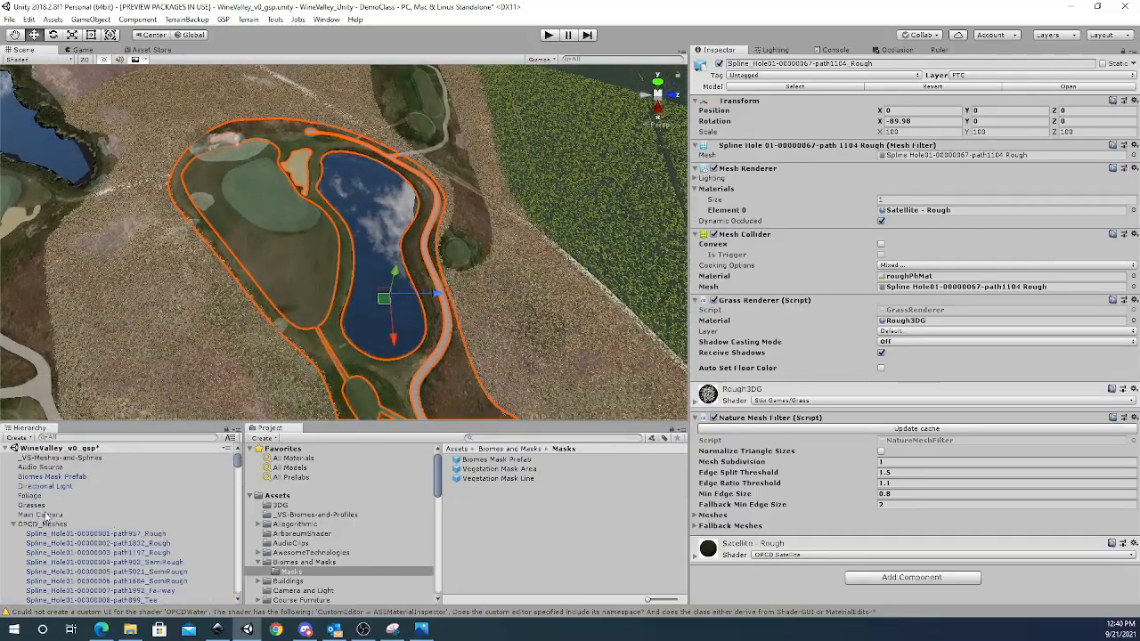
pyautogui.click(58, 478)
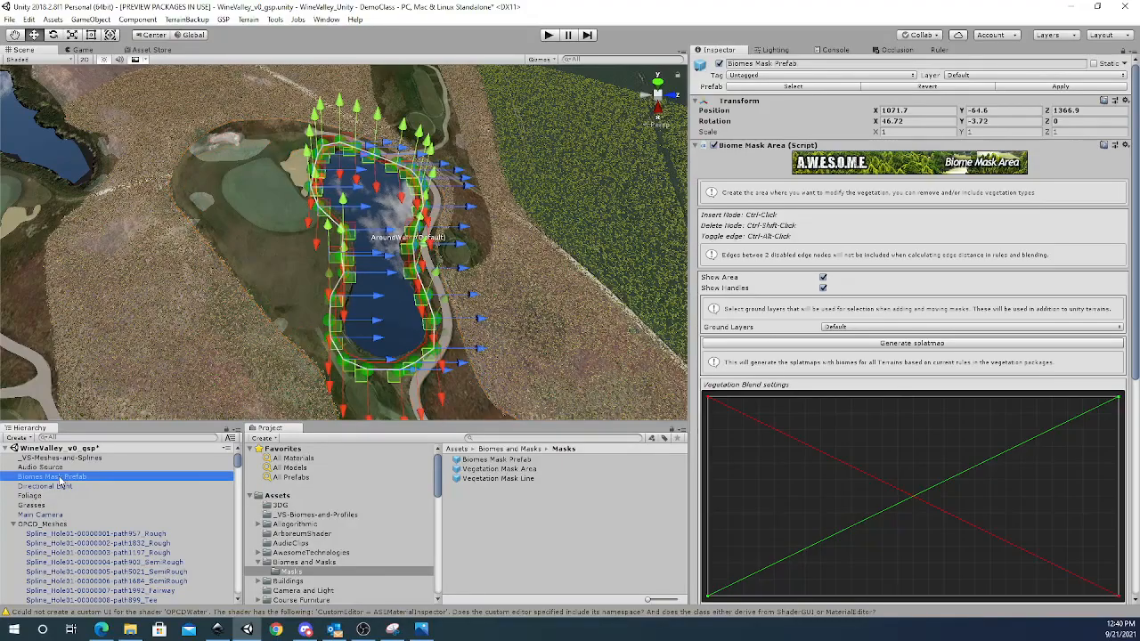
pyautogui.moveTo(441, 387); pyautogui.dragTo(481, 352, button='right')
pyautogui.press('w')
pyautogui.click(253, 325)
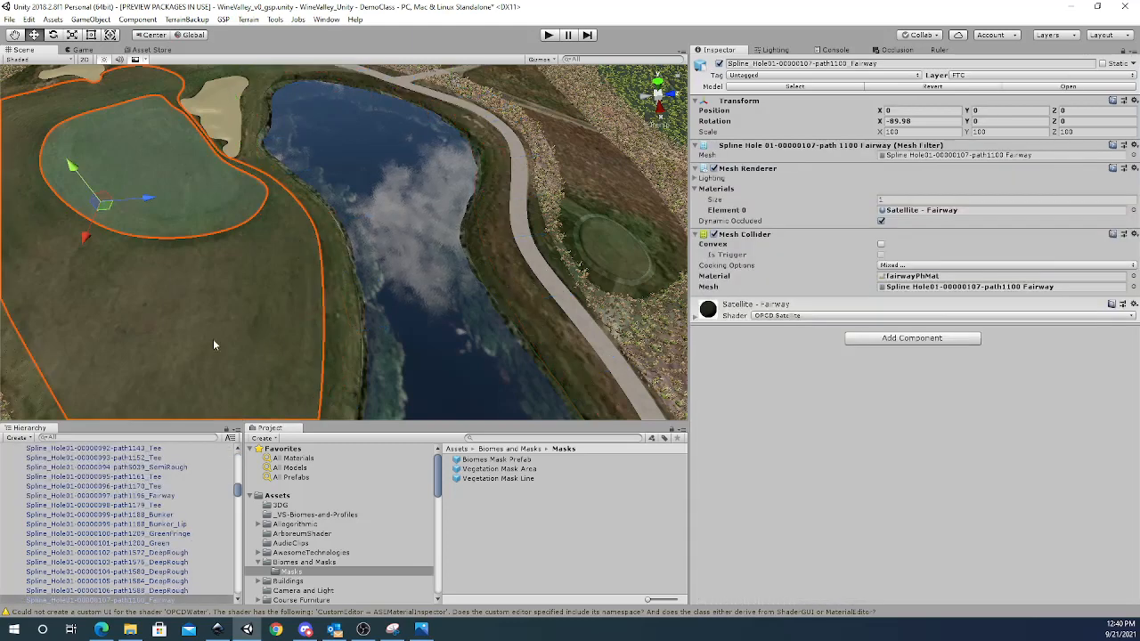
# Create a mesh terrain from the pond's surrounding path1104_Rough mesh with the Mesh terrain setup tool and add it to the vegetation system.
pyautogui.click(505, 291)
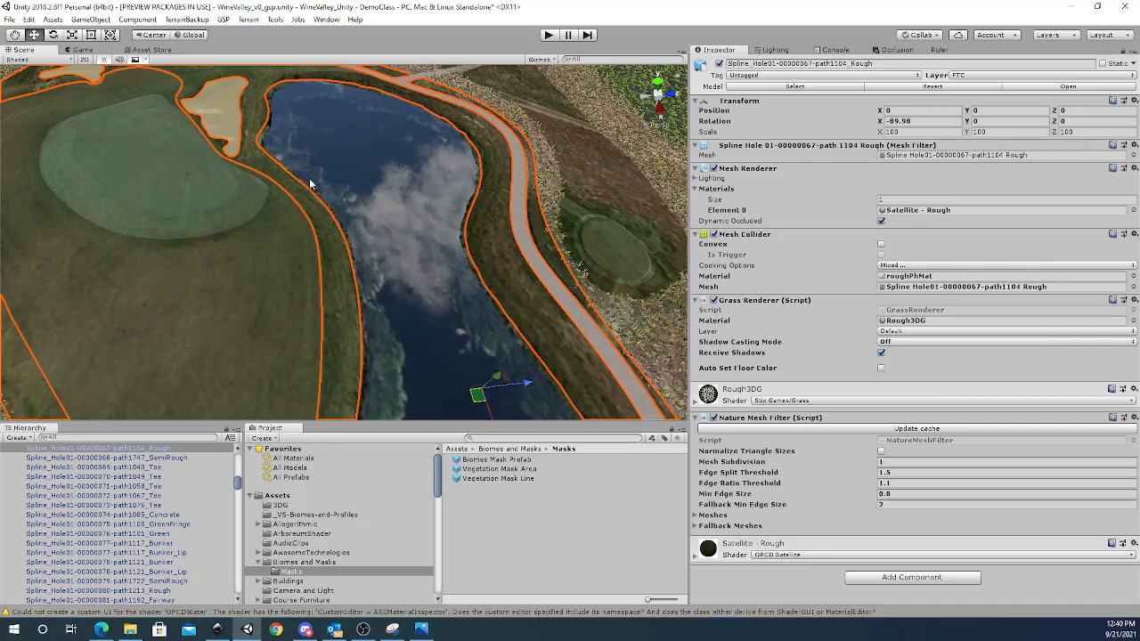
pyautogui.click(326, 20)
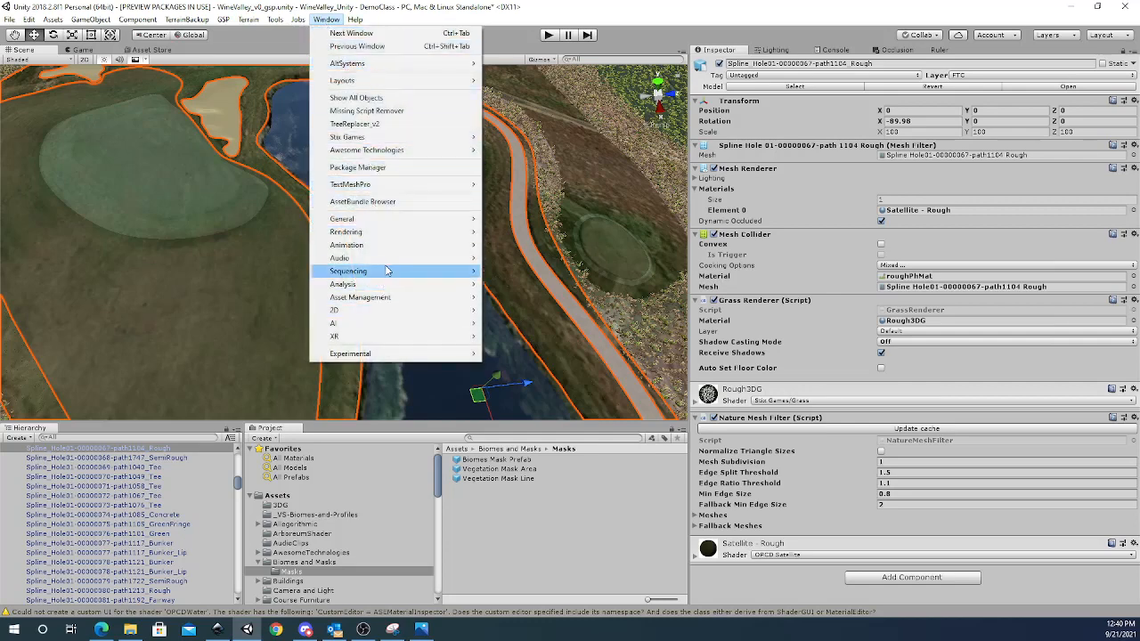
pyautogui.moveTo(372, 153)
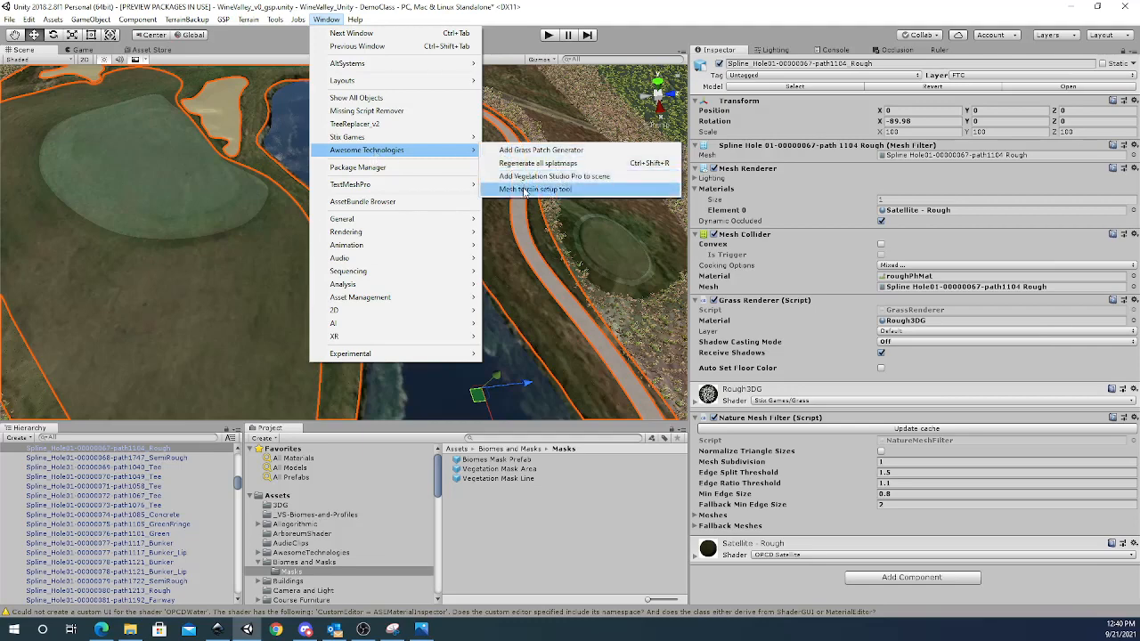
pyautogui.click(525, 190)
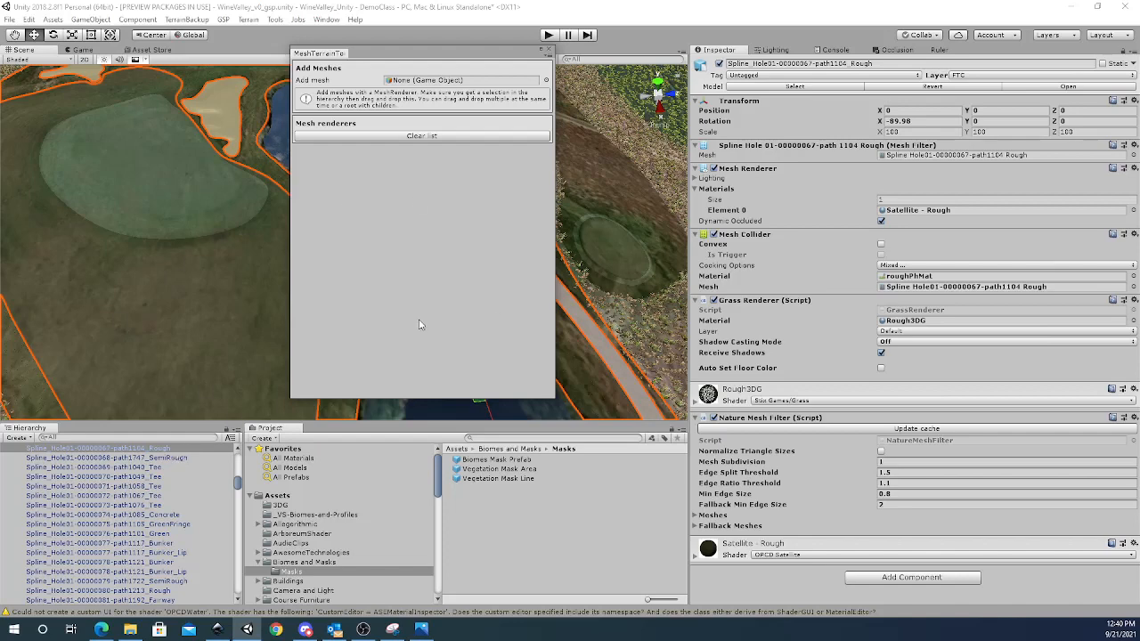
pyautogui.moveTo(165, 451); pyautogui.dragTo(434, 83)
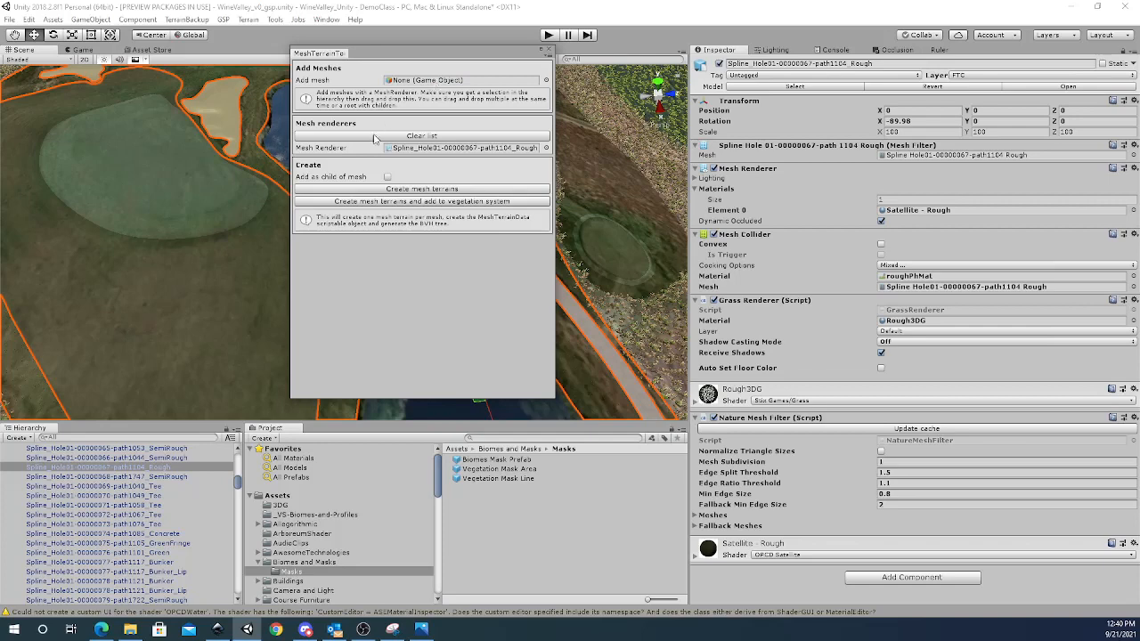
pyautogui.click(354, 202)
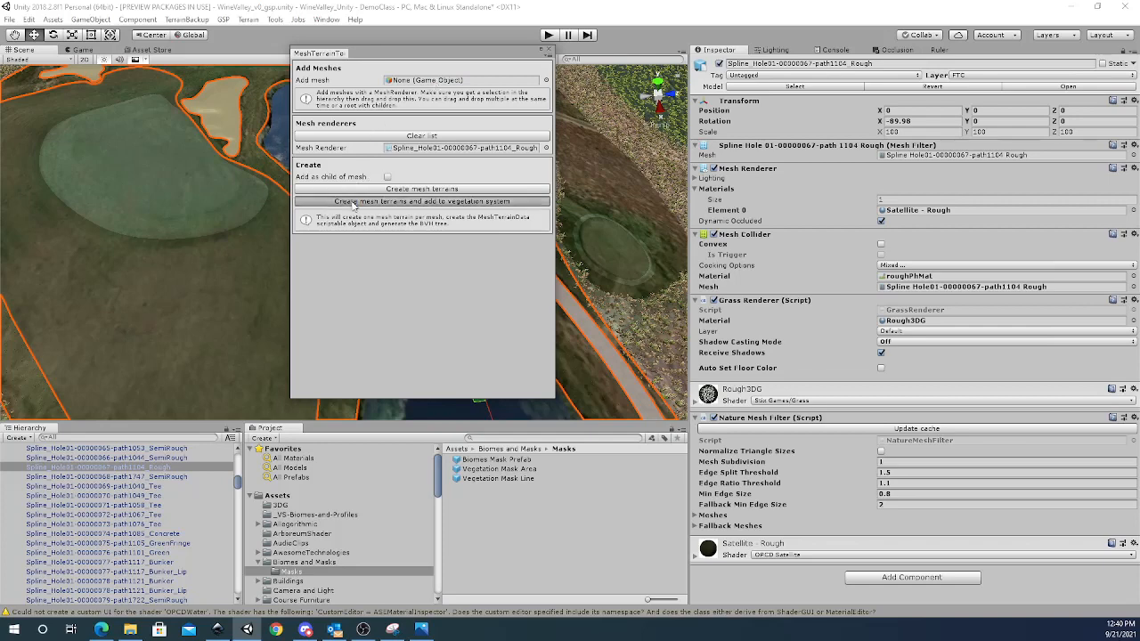
pyautogui.click(549, 51)
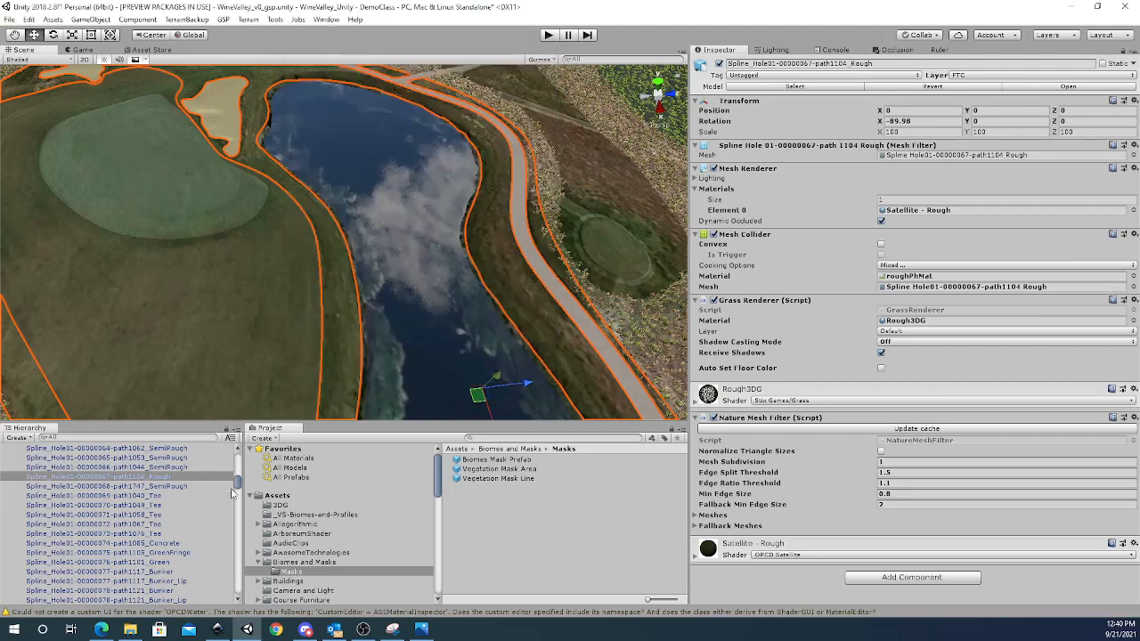
# Move the new path1104_Rough mesh terrain under _VS-Meshes-and-Splines and collapse the OPCD_Meshes group.
pyautogui.moveTo(238, 485); pyautogui.dragTo(239, 456)
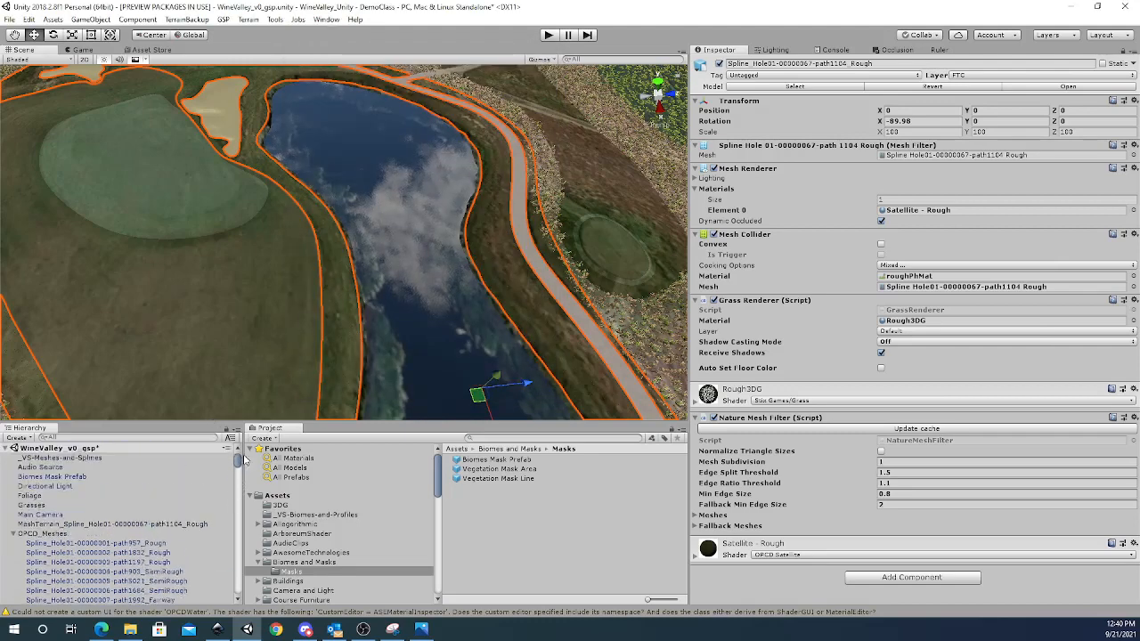
pyautogui.click(172, 525)
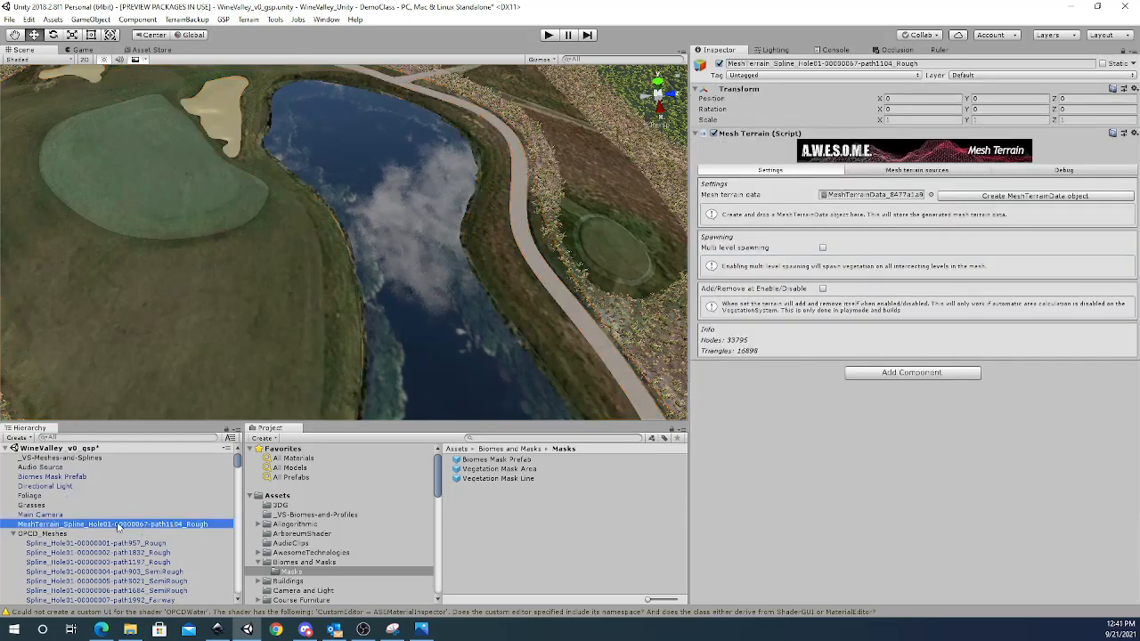
pyautogui.moveTo(74, 525); pyautogui.dragTo(96, 460)
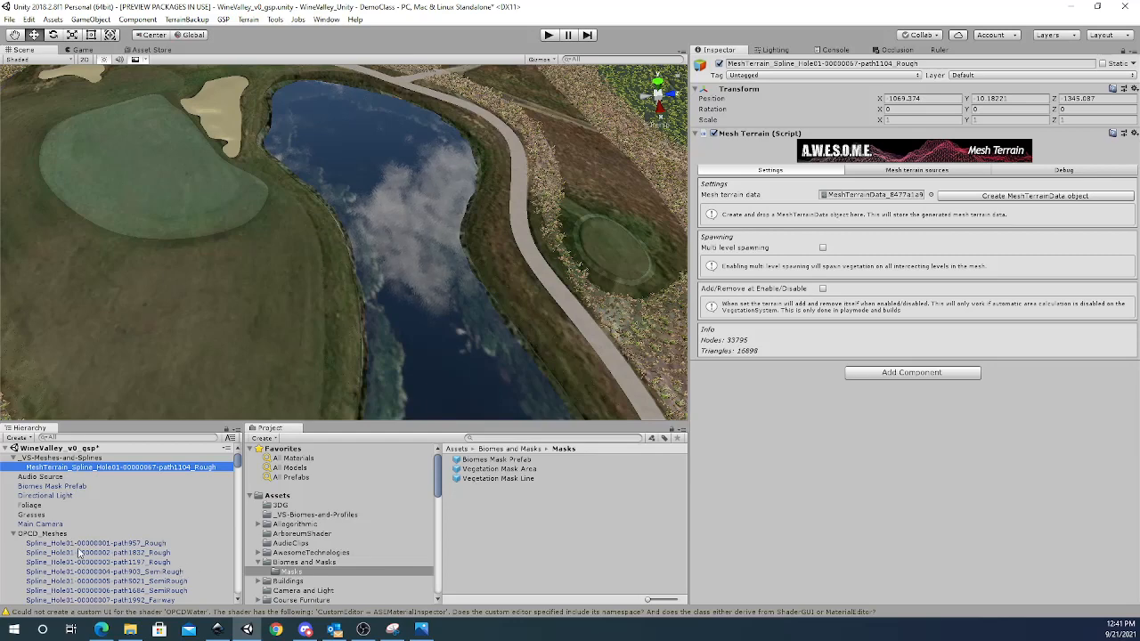
pyautogui.click(14, 535)
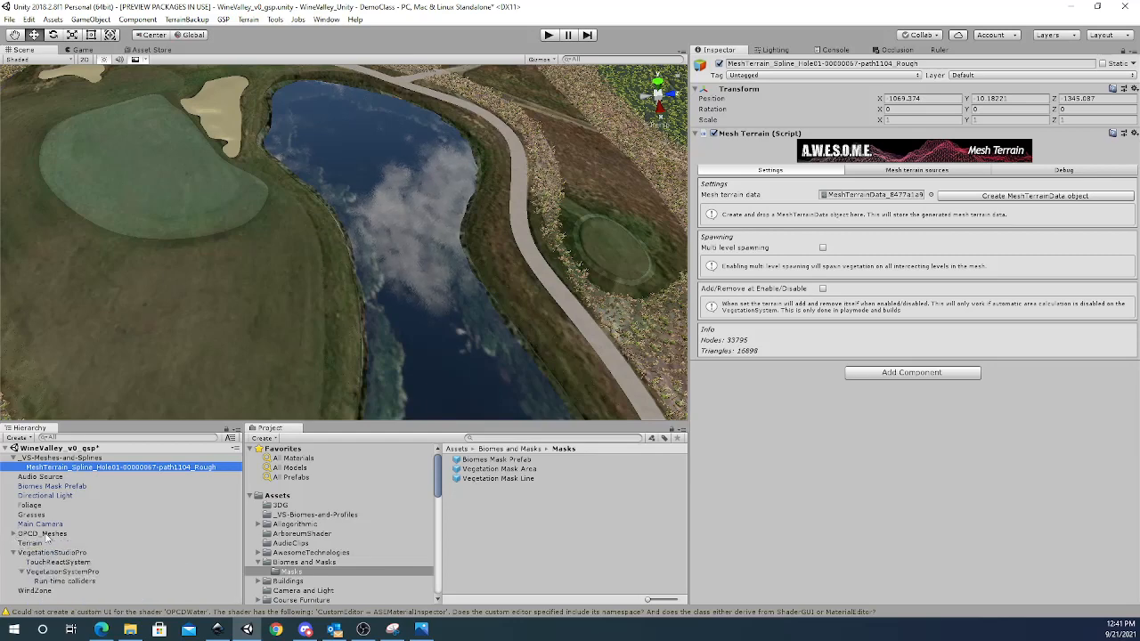
# Check VegetationSystemPro's current terrains for the path1104_Rough mesh terrain entry.
pyautogui.click(89, 572)
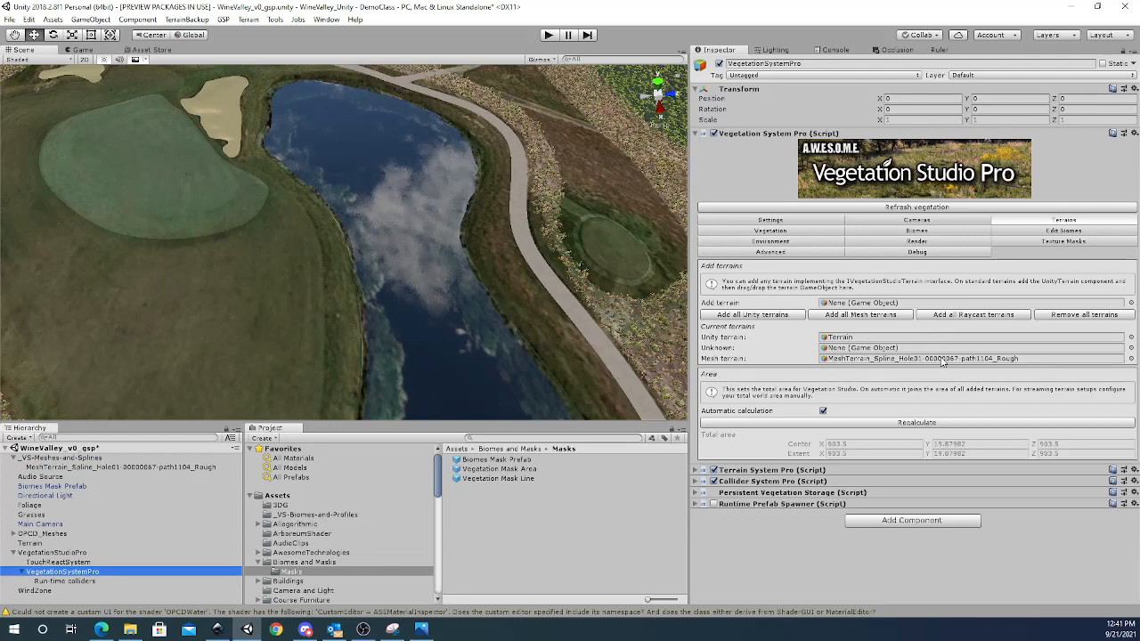
pyautogui.click(941, 359)
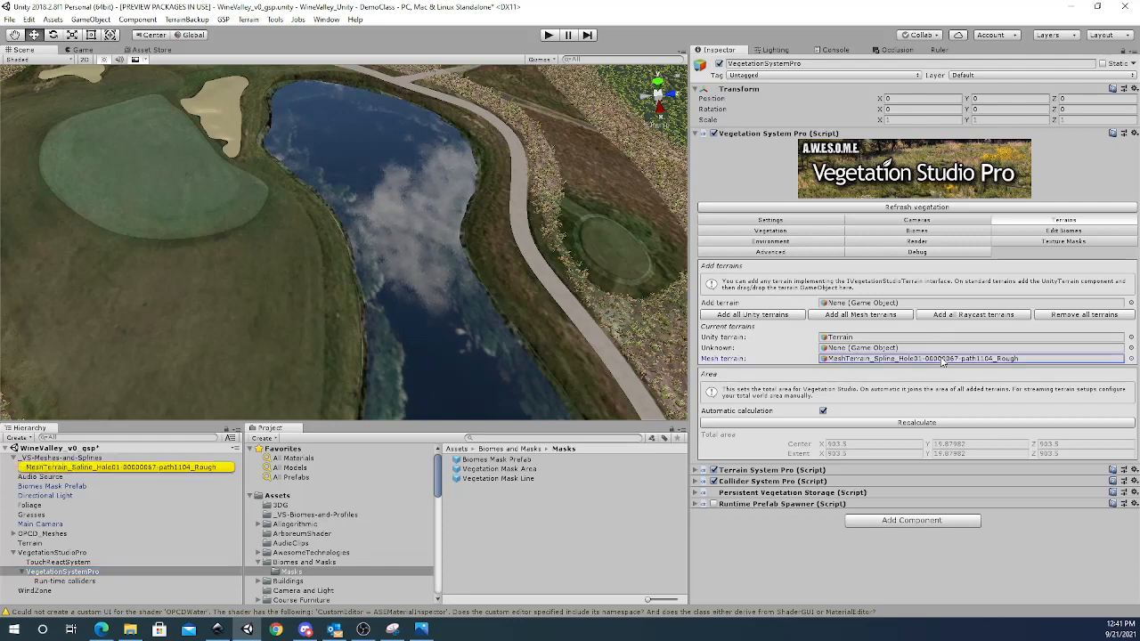
pyautogui.click(898, 349)
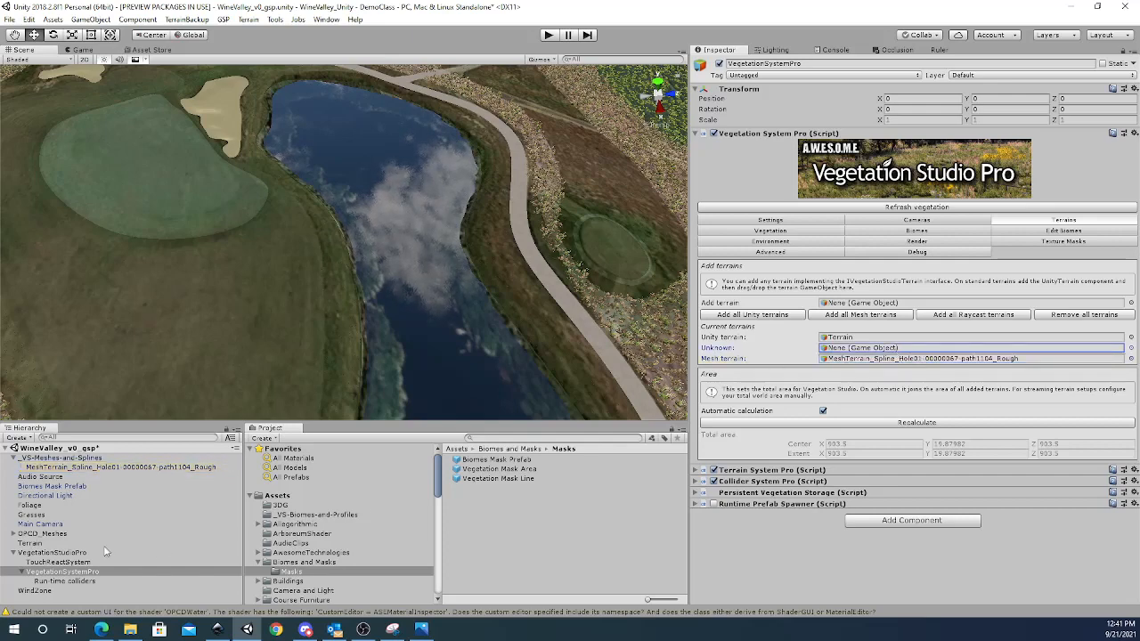
# Set the AroundWater mask's biome to Biome 1 and view the vegetation along the pond bank up close.
pyautogui.click(68, 487)
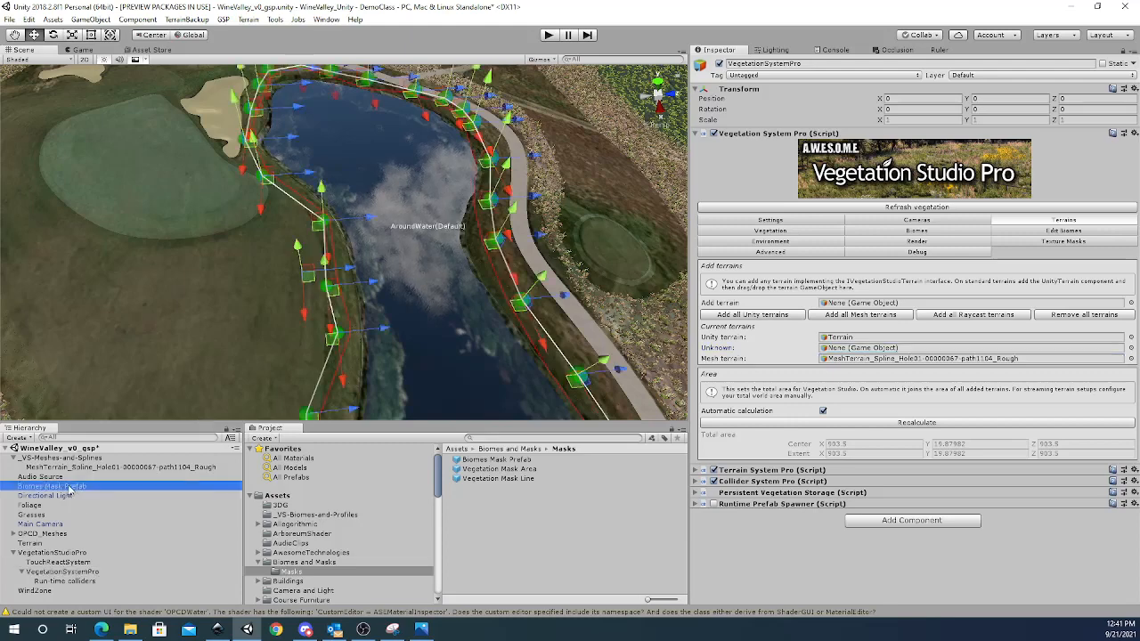
pyautogui.scroll(-8, 866, 391)
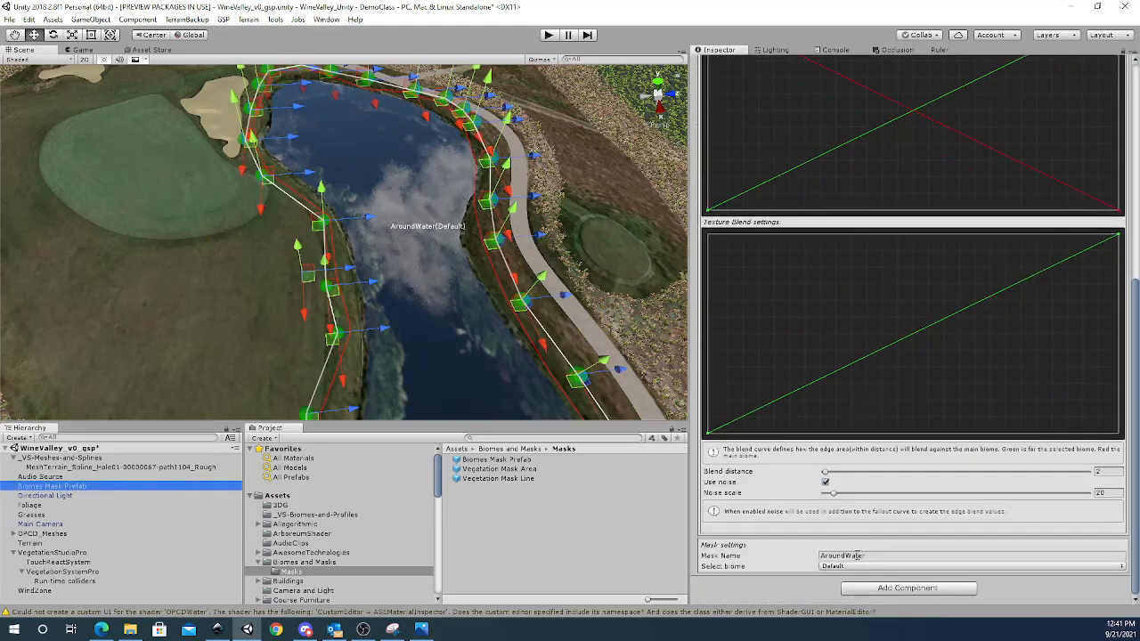
pyautogui.click(850, 567)
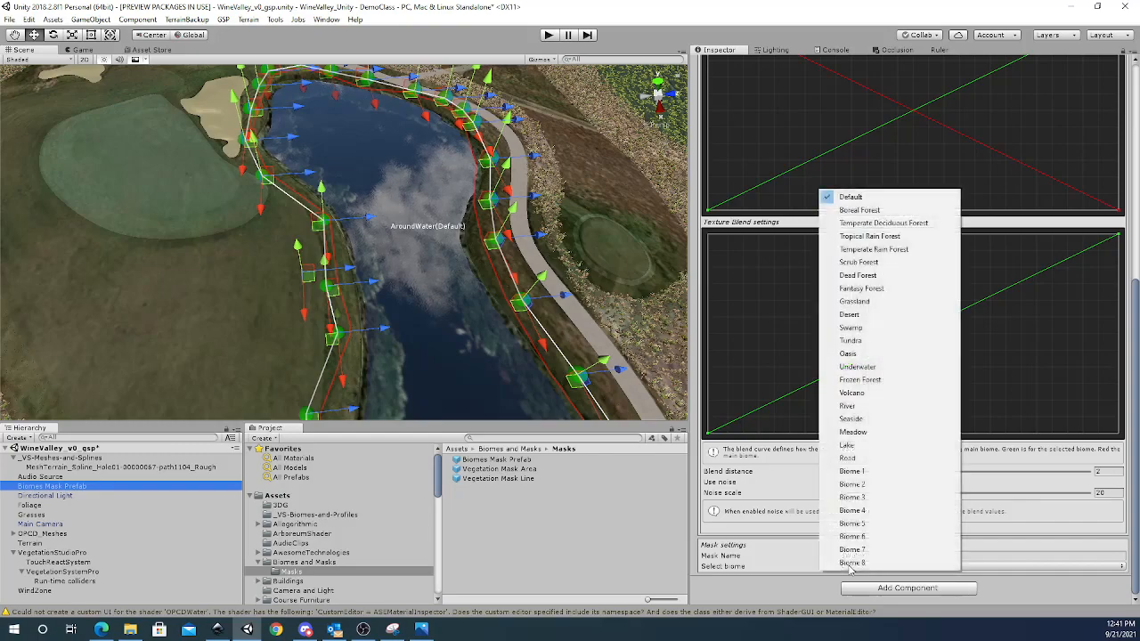
pyautogui.click(860, 475)
pyautogui.keyDown('alt'); pyautogui.moveTo(432, 333); pyautogui.dragTo(375, 248); pyautogui.keyUp('alt')
pyautogui.moveTo(375, 247); pyautogui.dragTo(374, 249, button='right')
pyautogui.press('s')
pyautogui.press('d')
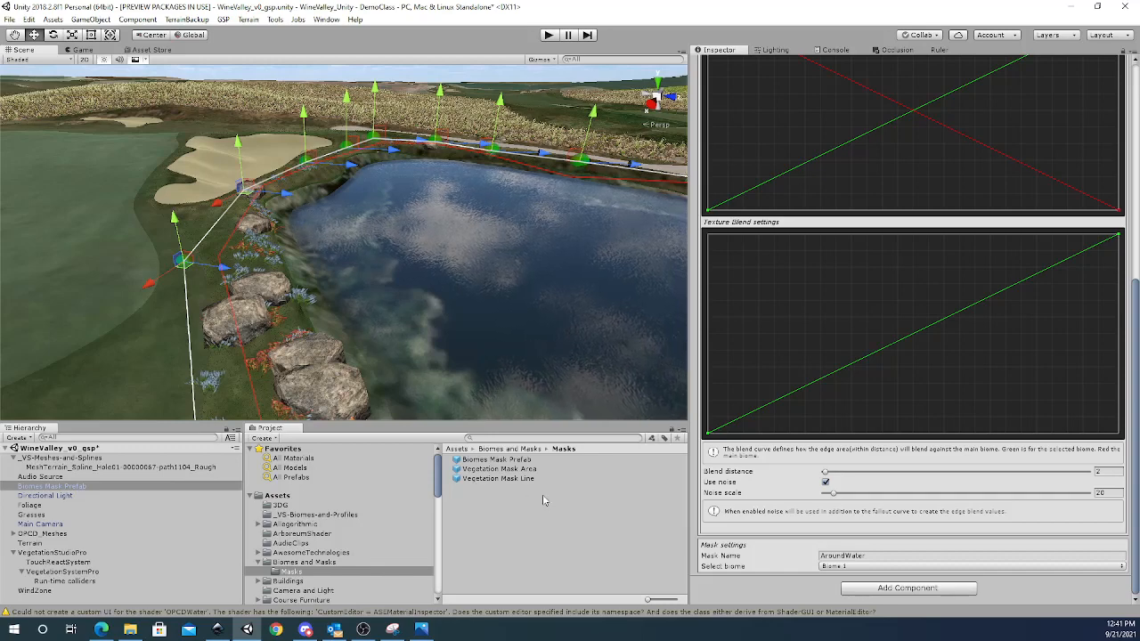
# Move the Biomes Mask Prefab under _VS-Meshes-and-Splines in the scene hierarchy.
pyautogui.click(82, 573)
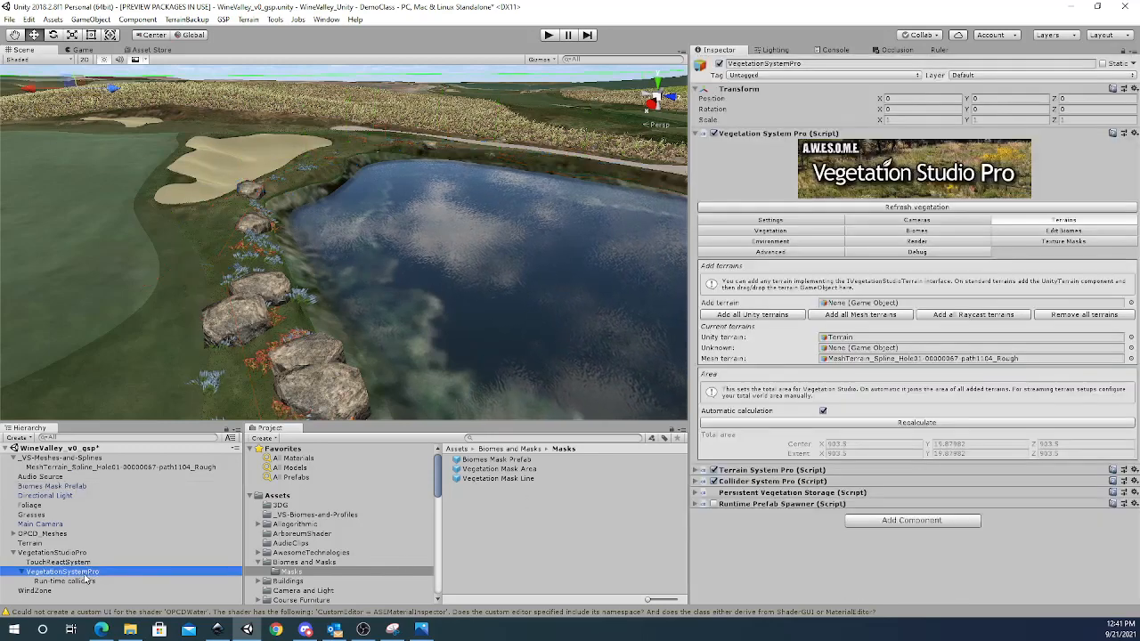
pyautogui.click(84, 487)
pyautogui.moveTo(92, 480); pyautogui.dragTo(87, 463)
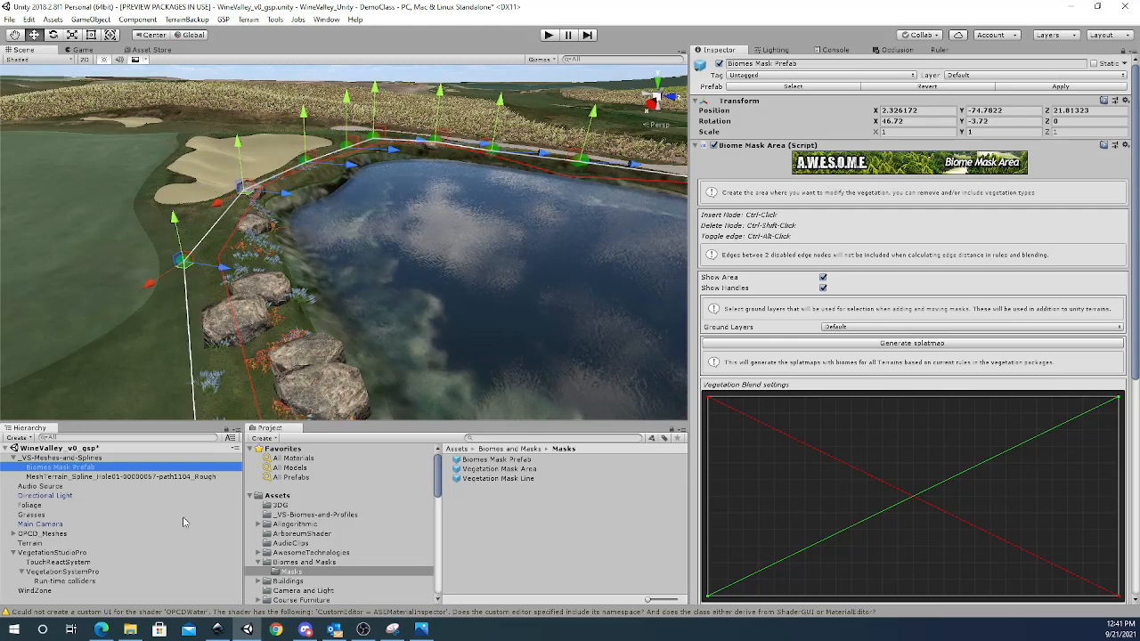
# Add three Advanced Grass prefabs from the Advanced Foliage Pack, including prefab_SM_clover_01_flowery, to the AroundWater biome as grass items.
pyautogui.click(63, 572)
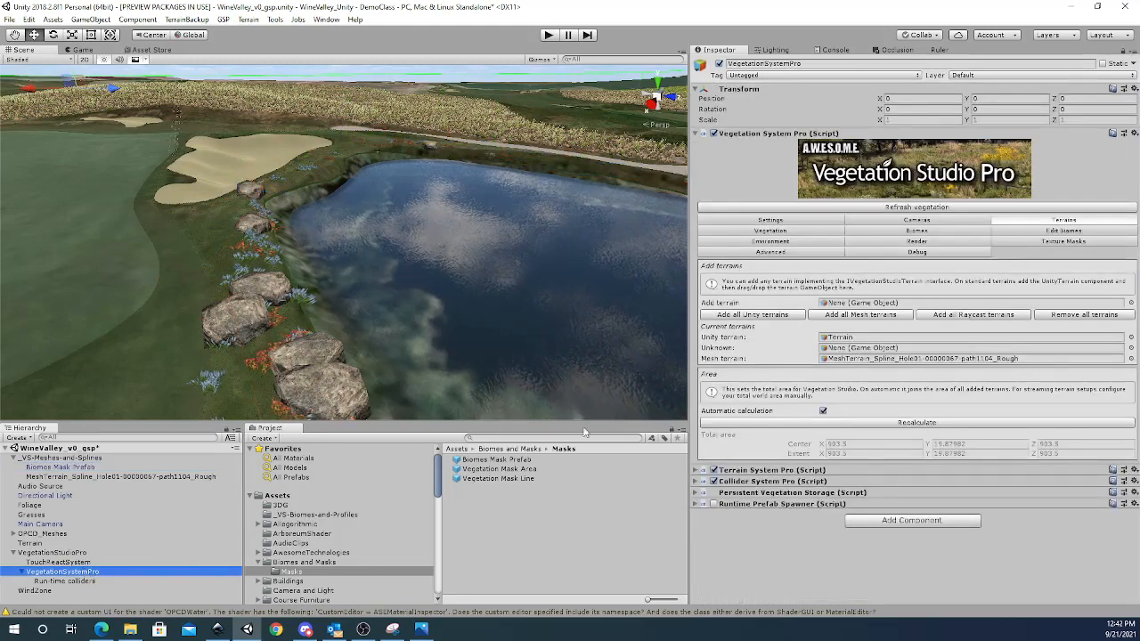
pyautogui.click(1036, 232)
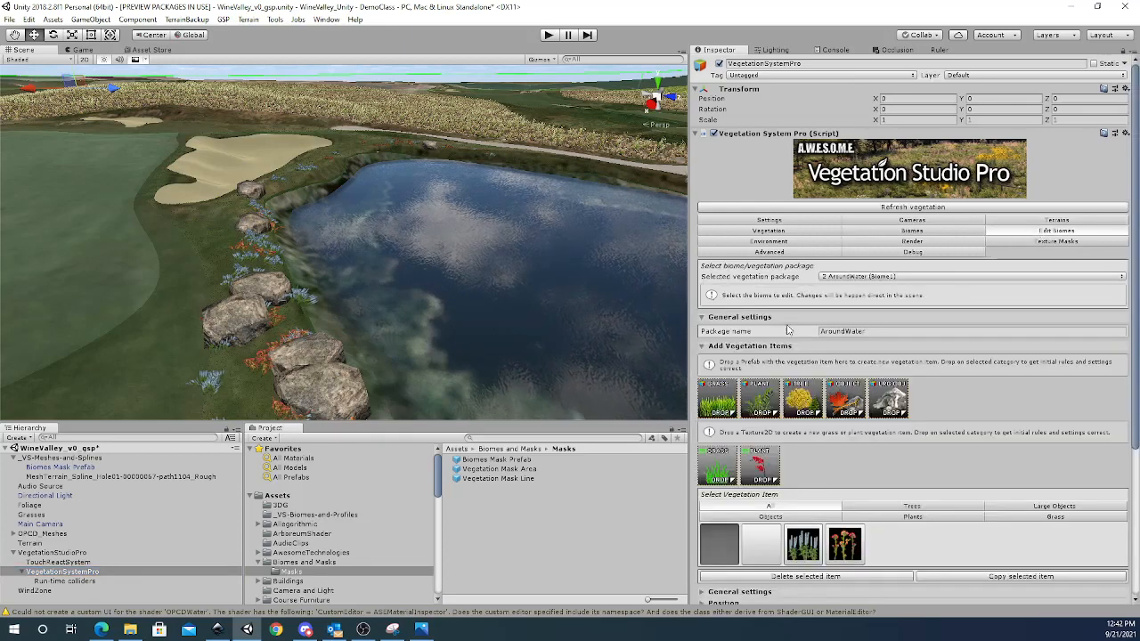
pyautogui.scroll(-3, 787, 331)
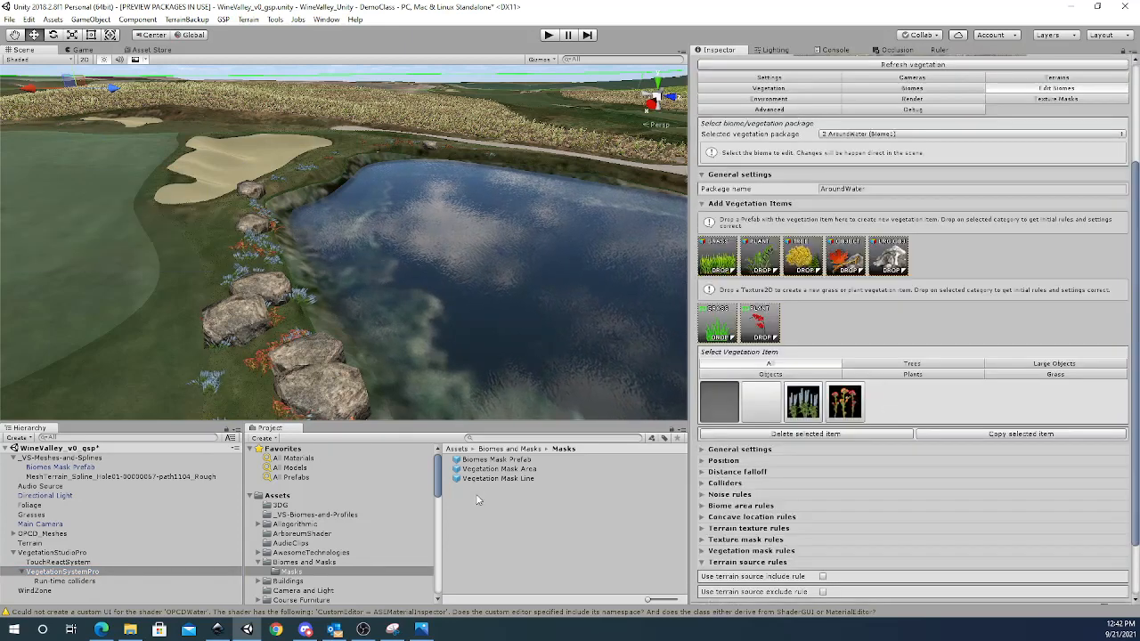
pyautogui.scroll(-8, 351, 537)
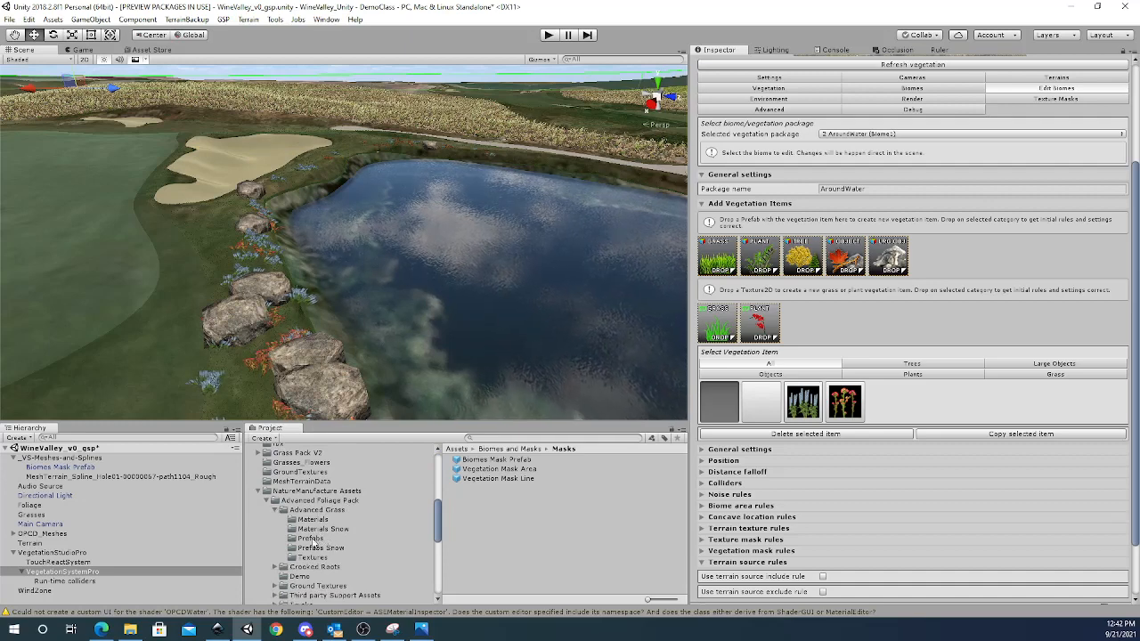
pyautogui.click(310, 539)
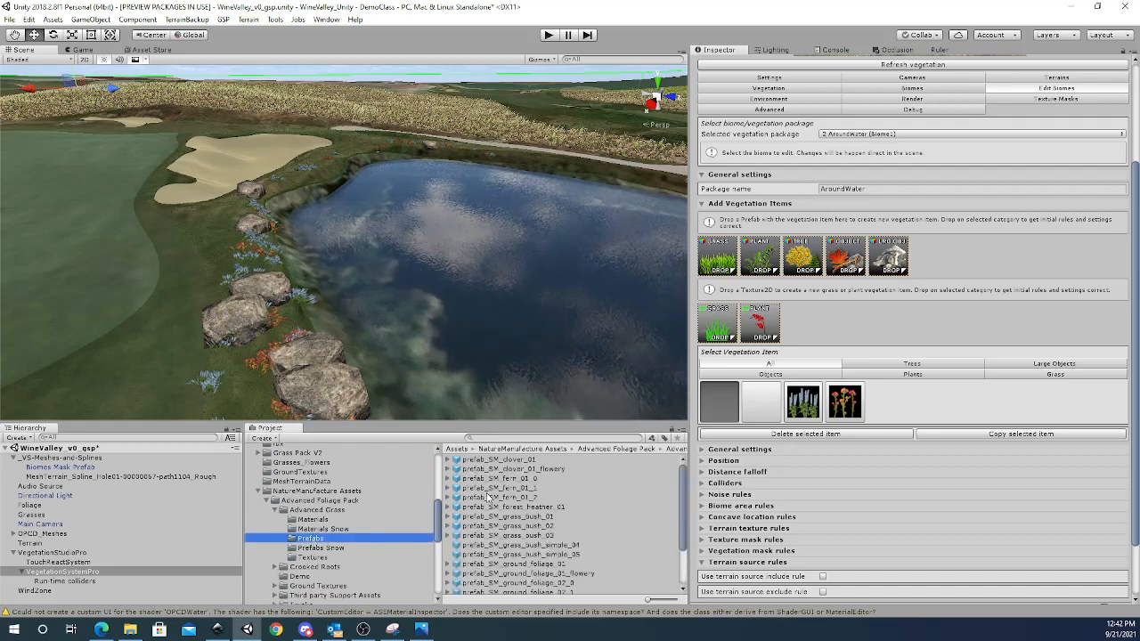
pyautogui.click(701, 282)
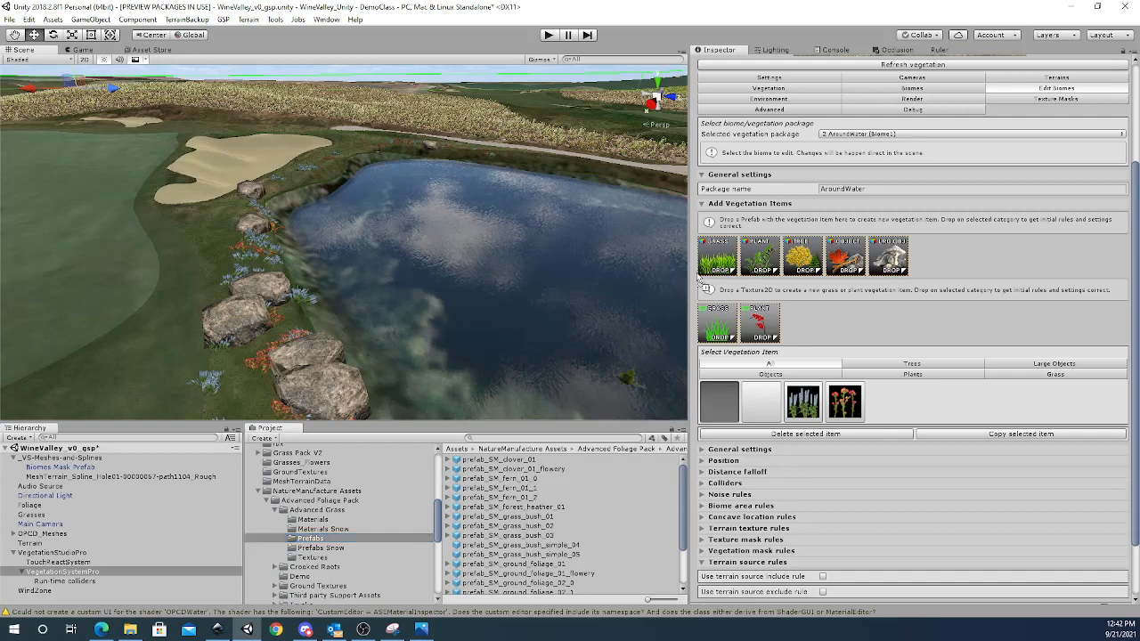
pyautogui.moveTo(712, 260); pyautogui.dragTo(713, 260)
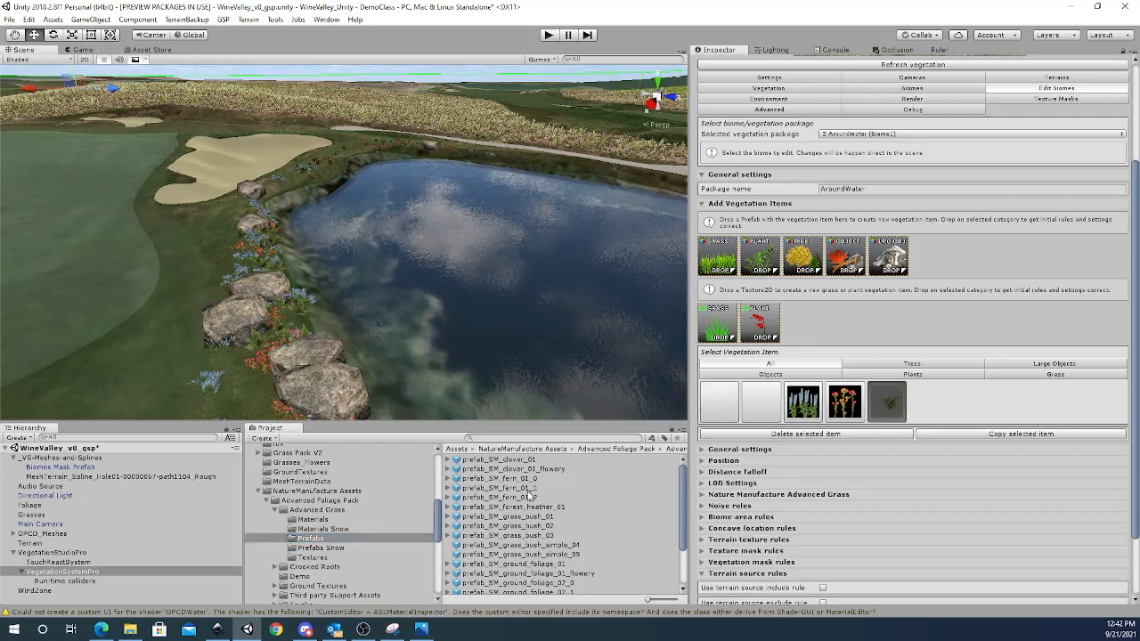
pyautogui.moveTo(499, 459); pyautogui.dragTo(720, 269)
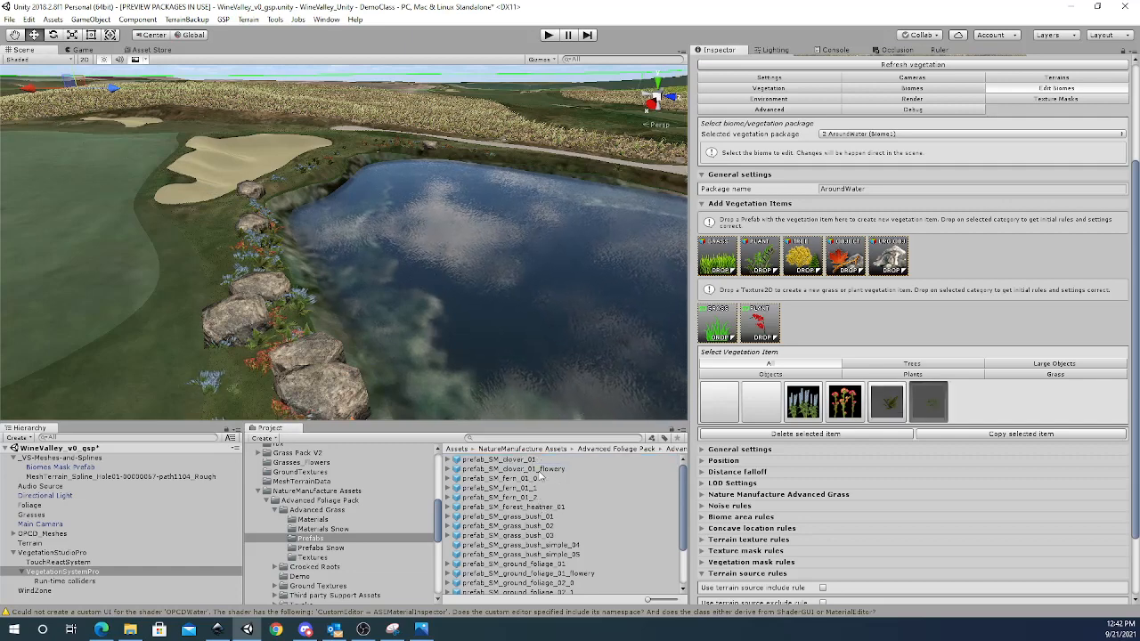
pyautogui.moveTo(540, 471); pyautogui.dragTo(721, 271)
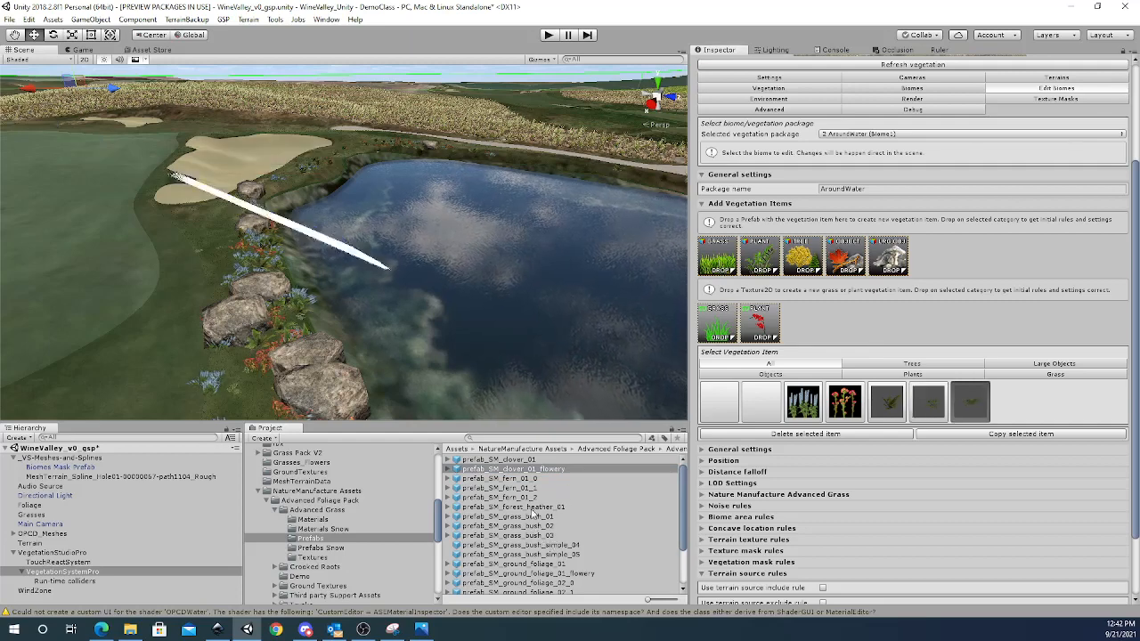
# Add the nettle prefabs prefab_SM_nettle_01_0 and prefab_SM_nettle_01_1 to the AroundWater biome as grass items.
pyautogui.scroll(-3, 533, 524)
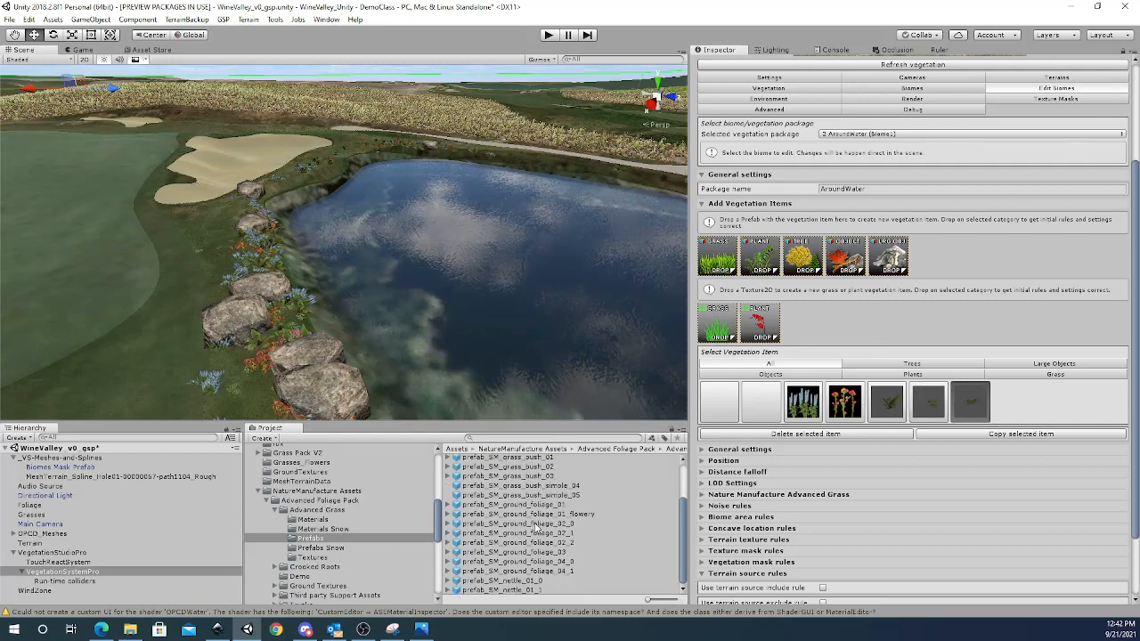
pyautogui.moveTo(524, 584); pyautogui.dragTo(729, 269)
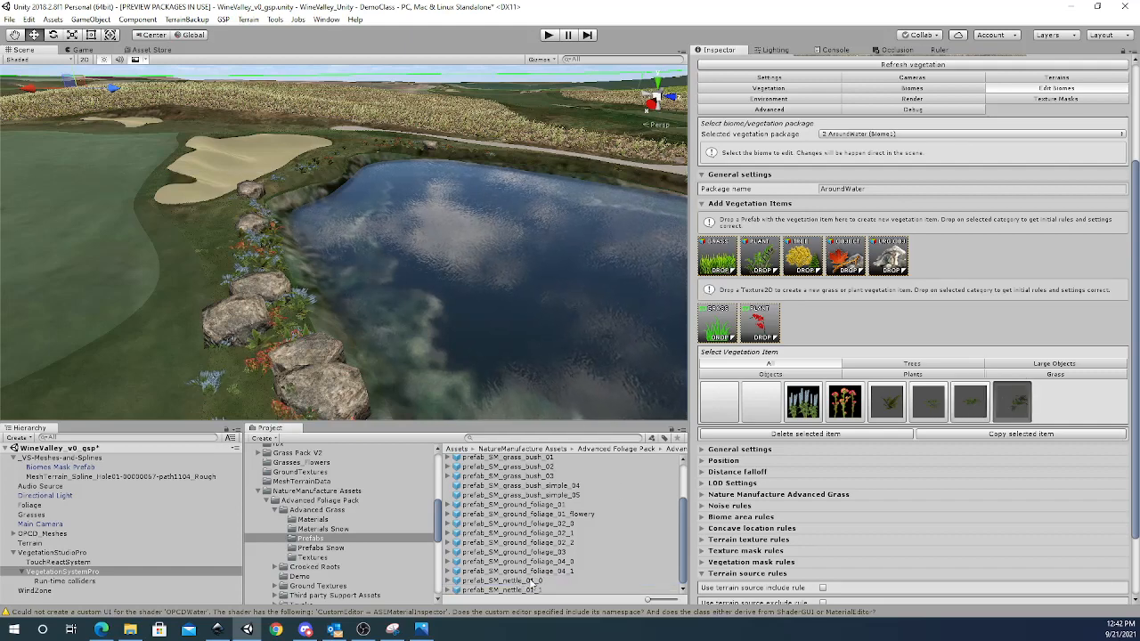
pyautogui.moveTo(521, 593); pyautogui.dragTo(715, 259)
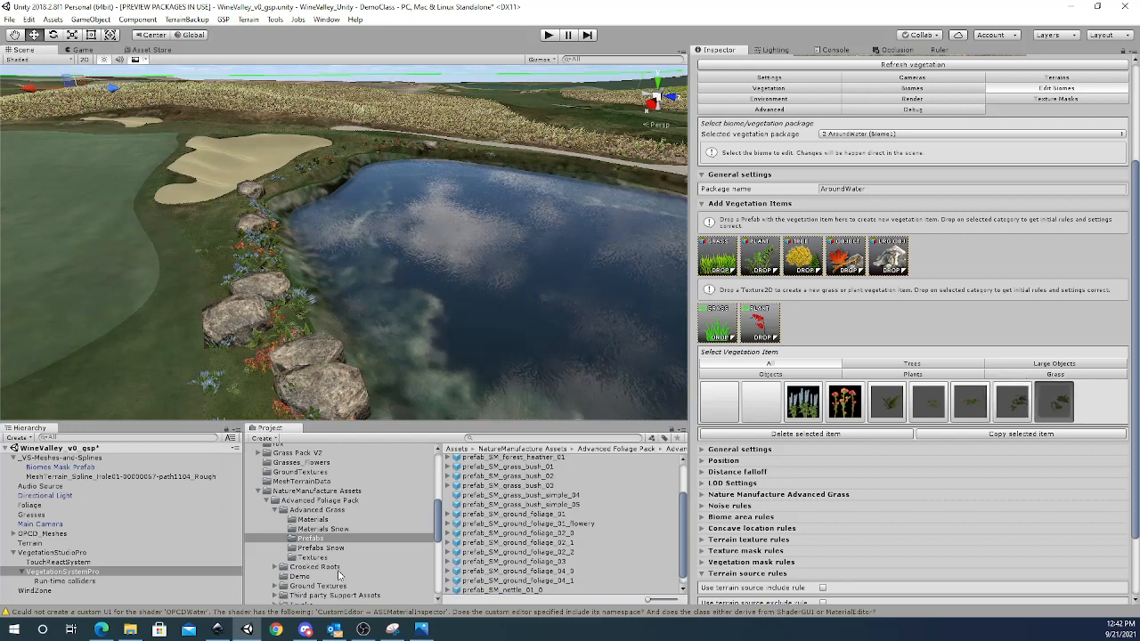
# Add three flower textures from Grasses_Flowers, including grassFlower02, to the AroundWater biome as texture-based grass items.
pyautogui.click(259, 491)
pyautogui.click(285, 463)
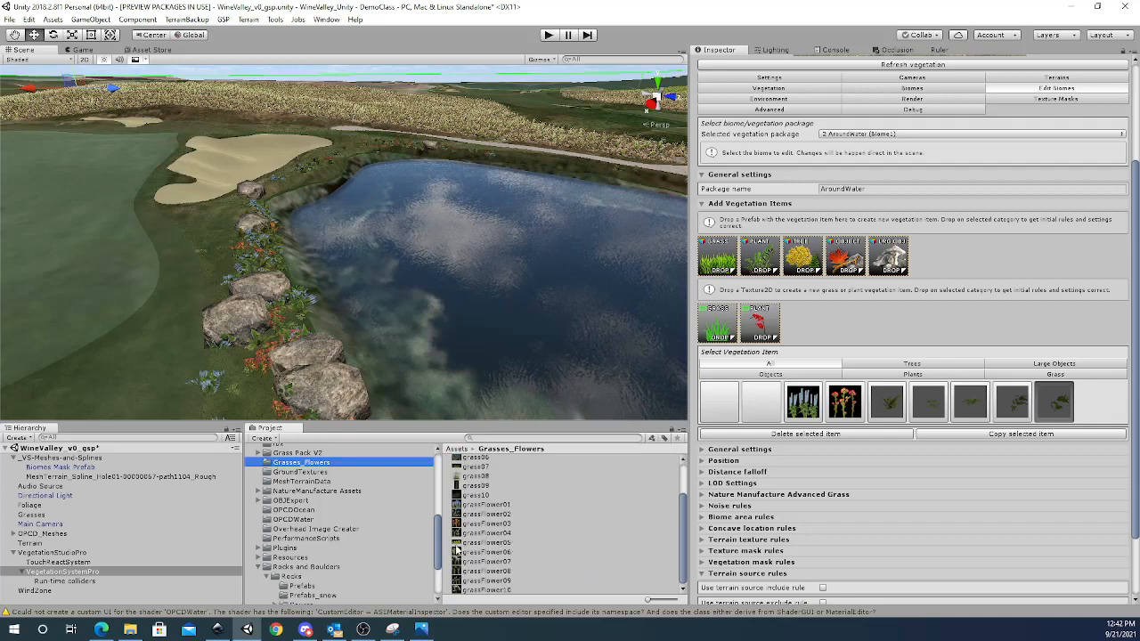
pyautogui.moveTo(474, 556); pyautogui.dragTo(724, 332)
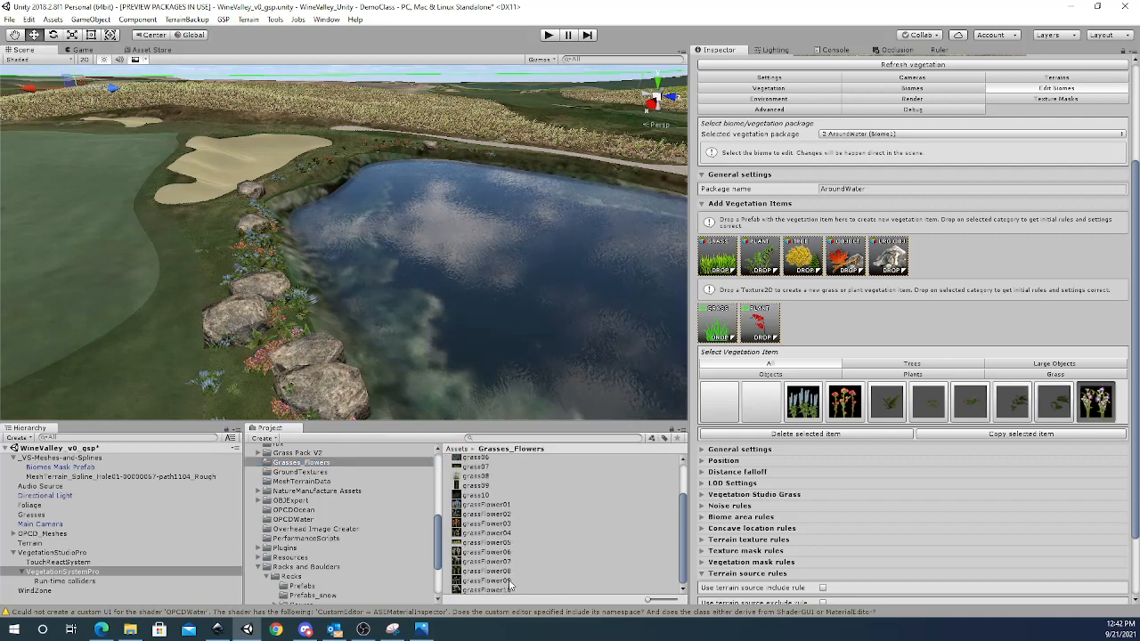
pyautogui.moveTo(719, 328); pyautogui.dragTo(720, 329)
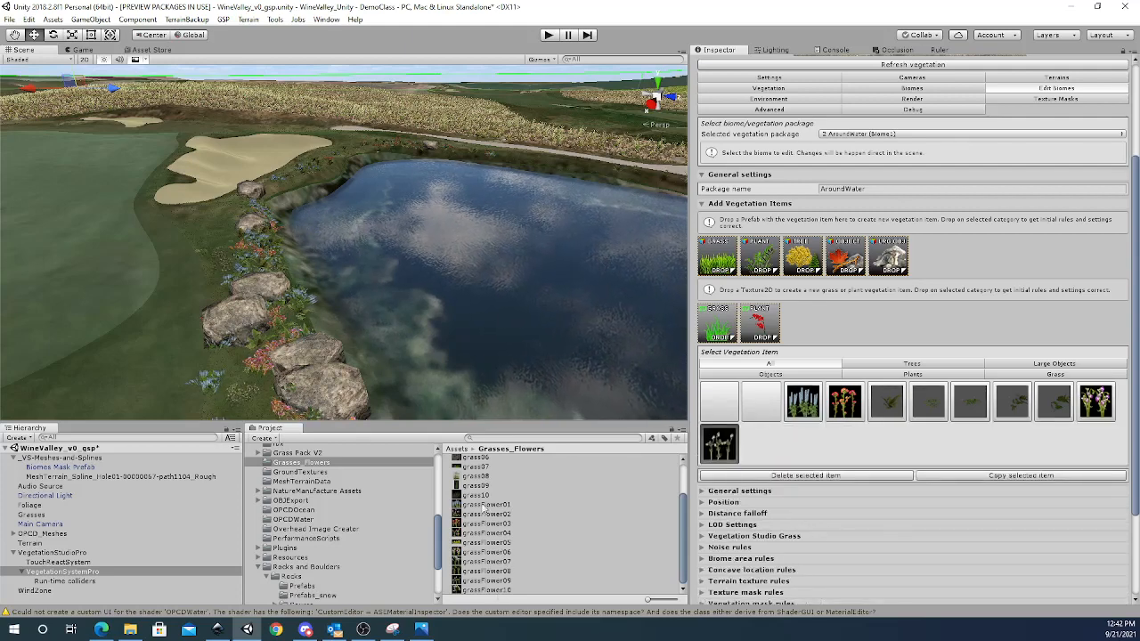
pyautogui.moveTo(485, 514); pyautogui.dragTo(719, 322)
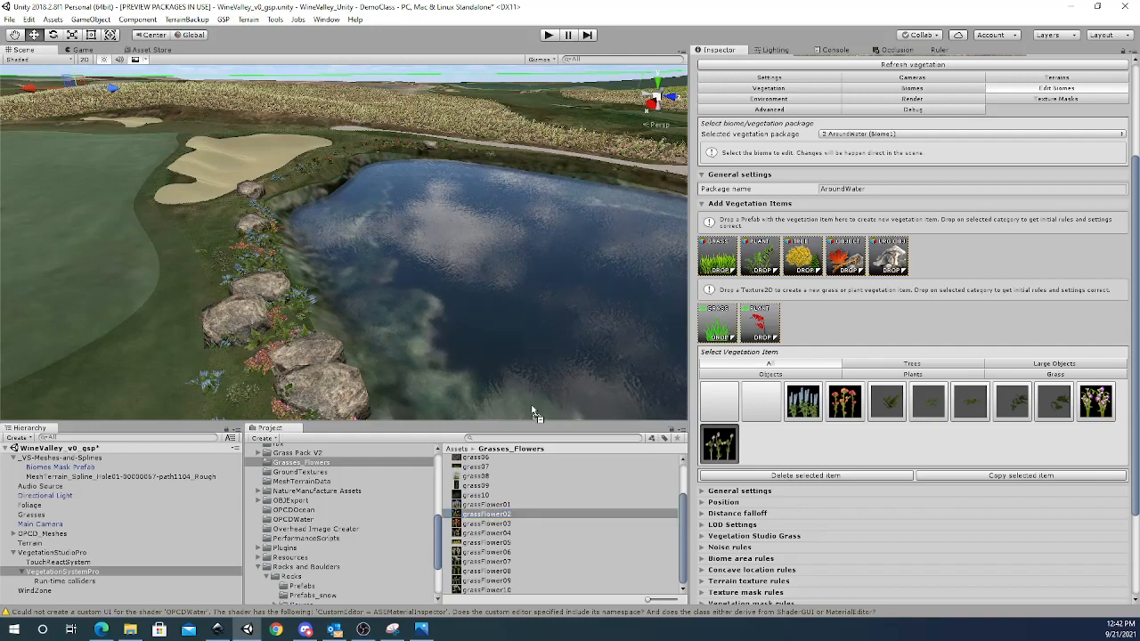
# Raise the pond's path1112_WaterPlane mesh to a Y position of about 0.9.
pyautogui.moveTo(440, 268); pyautogui.dragTo(402, 299, button='right')
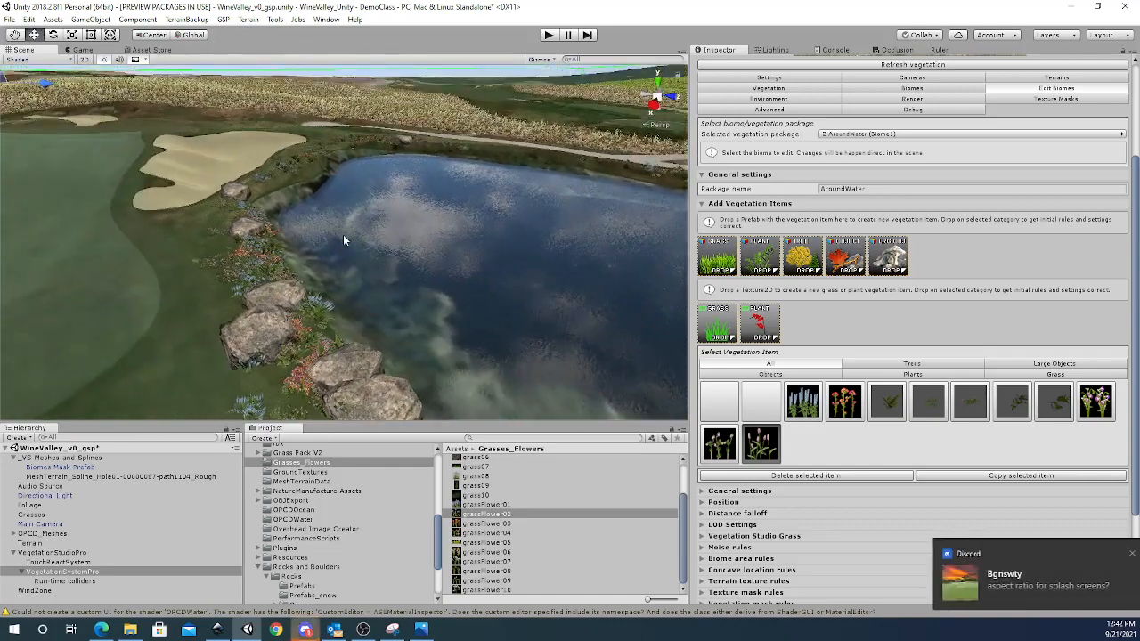
pyautogui.click(466, 305)
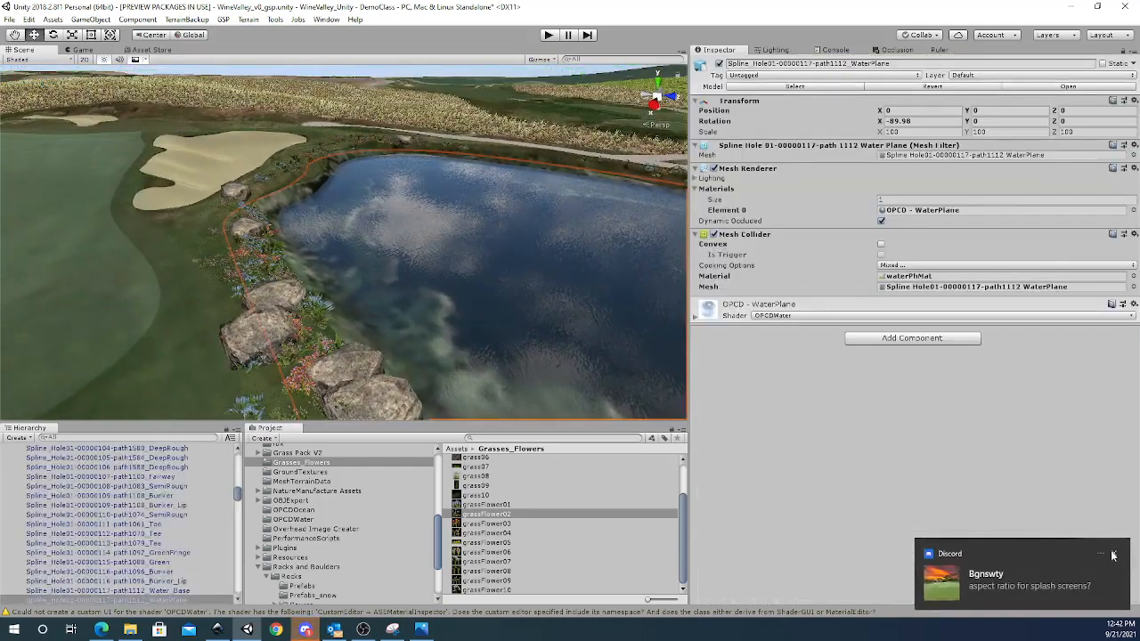
pyautogui.press('f')
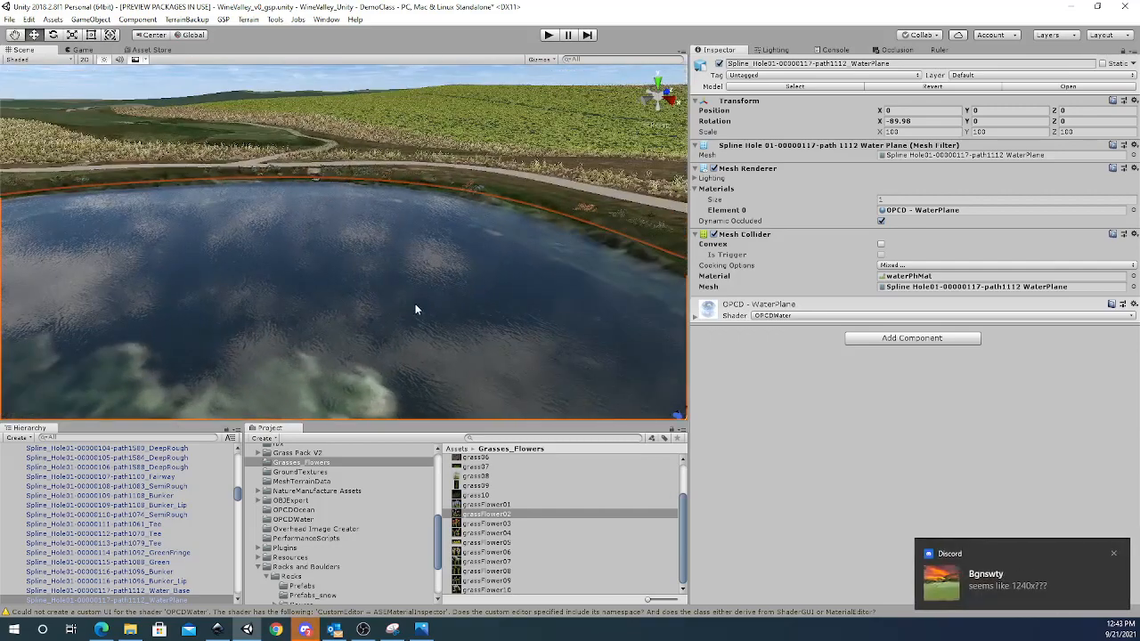
pyautogui.moveTo(415, 309); pyautogui.dragTo(469, 331, button='right')
pyautogui.moveTo(428, 336); pyautogui.dragTo(428, 317)
pyautogui.moveTo(486, 318); pyautogui.dragTo(641, 429, button='right')
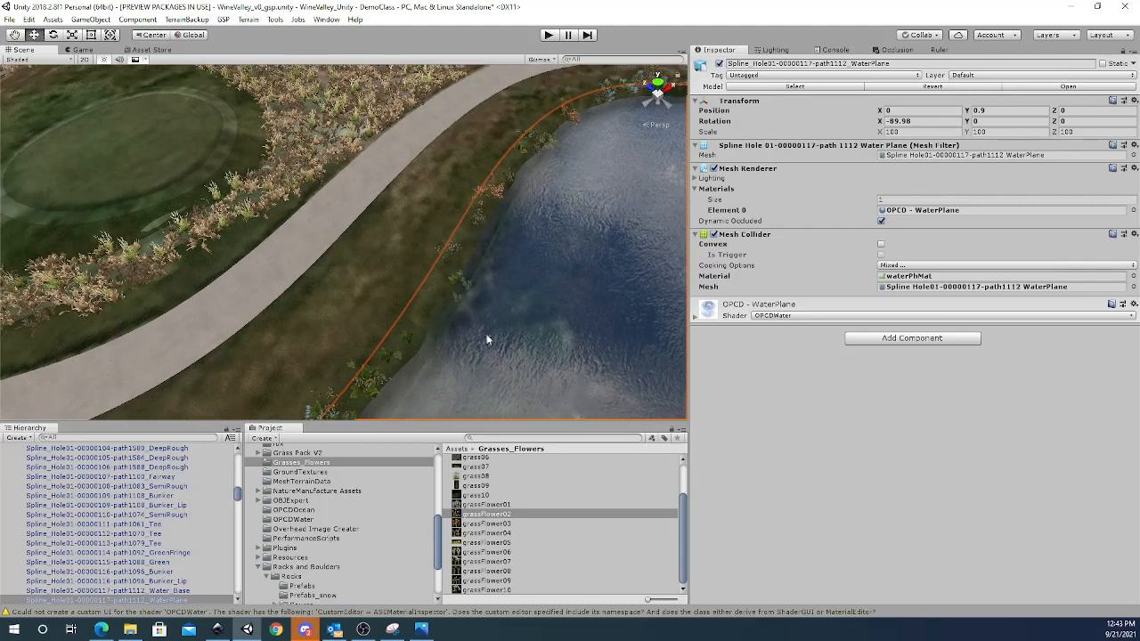
# Move the biome mask's nodes along the pond bank beside the cart path outward, away from the water.
pyautogui.moveTo(238, 496); pyautogui.dragTo(238, 461)
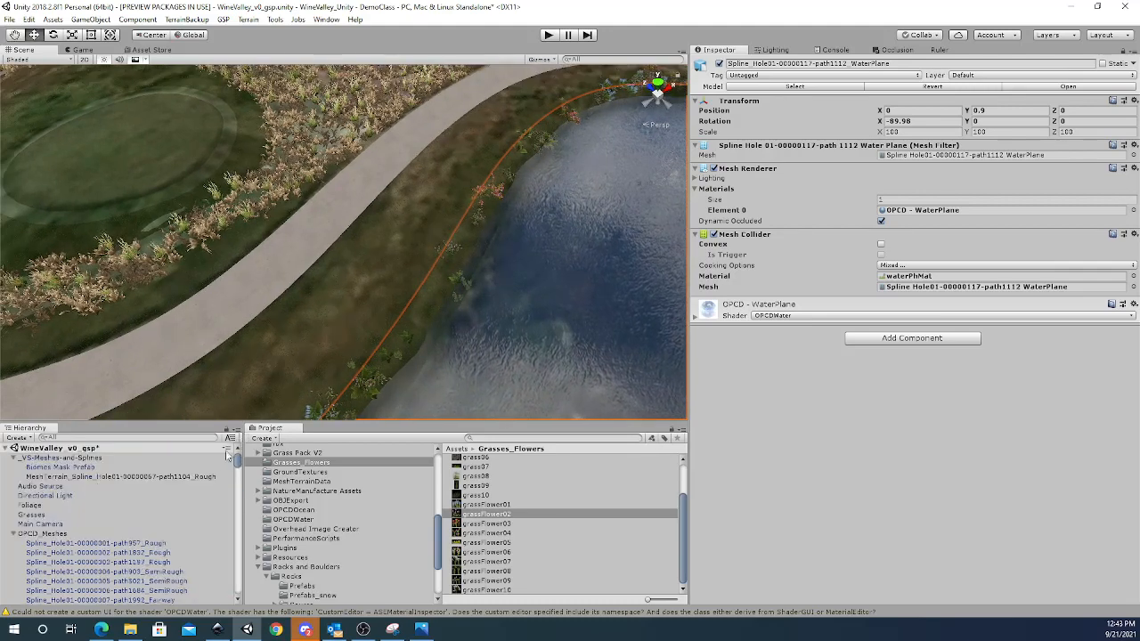
pyautogui.click(87, 467)
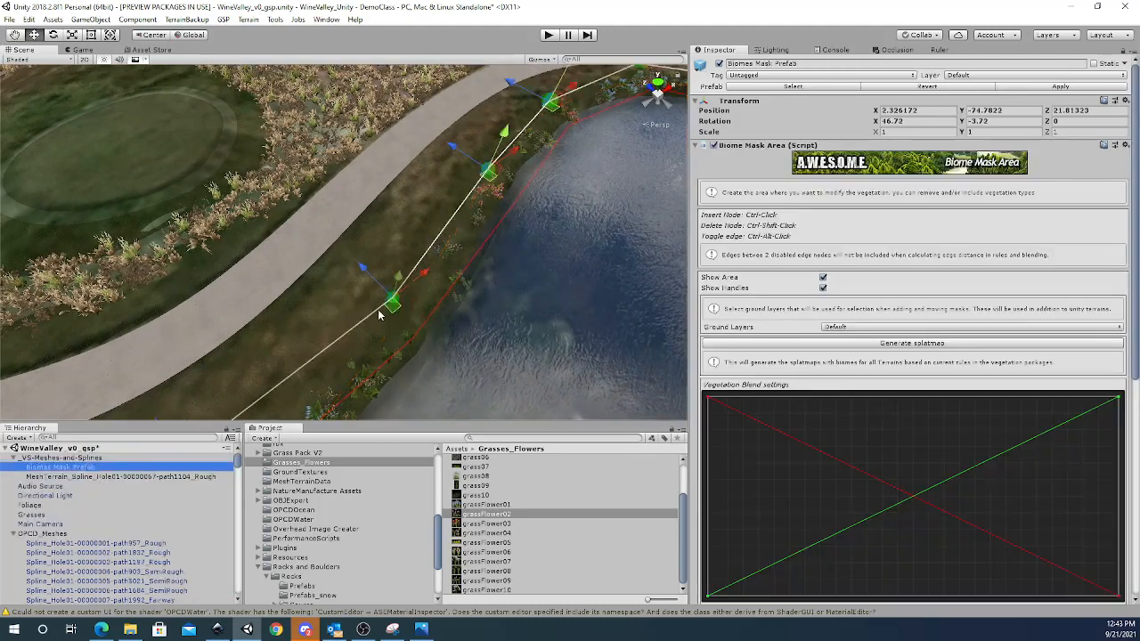
pyautogui.moveTo(362, 268); pyautogui.dragTo(352, 260)
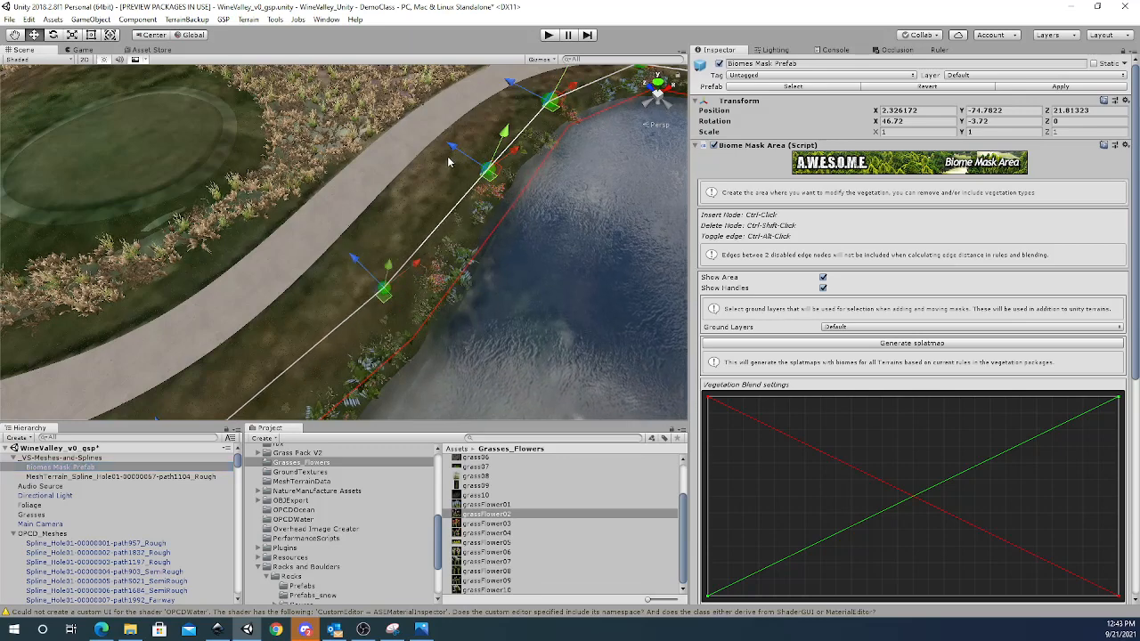
pyautogui.moveTo(453, 147); pyautogui.dragTo(444, 143)
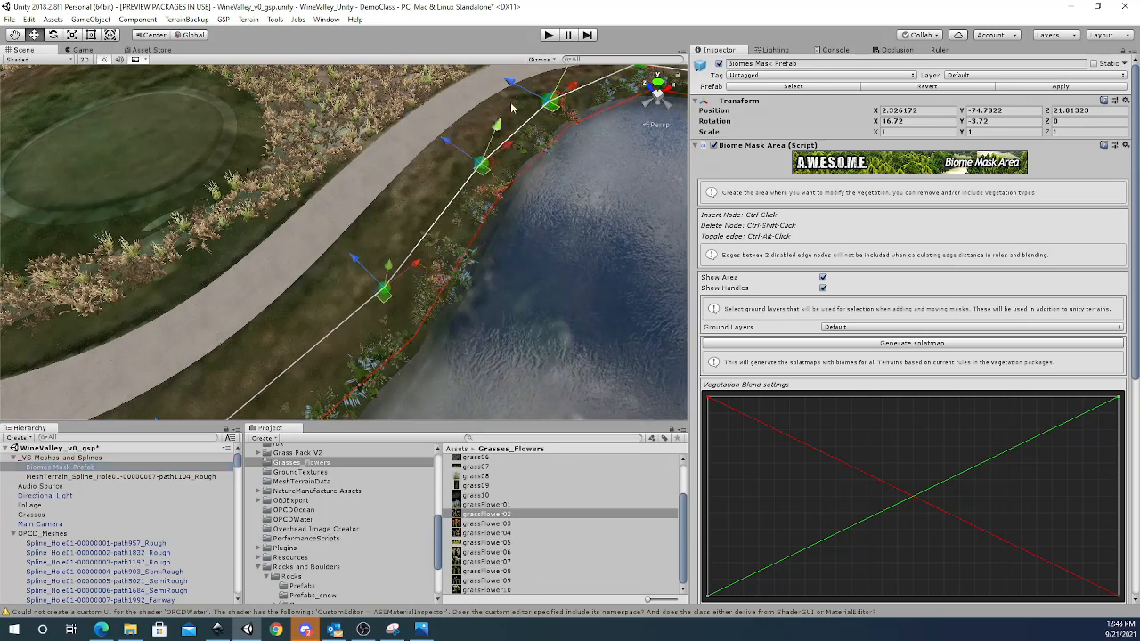
pyautogui.moveTo(510, 84); pyautogui.dragTo(499, 77)
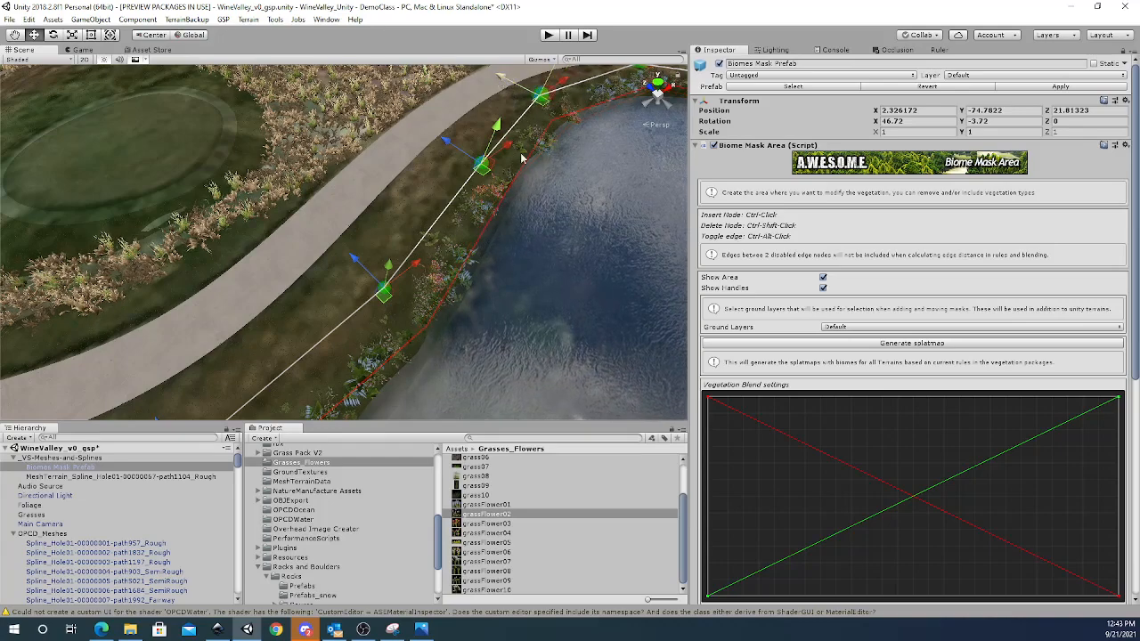
pyautogui.keyDown('alt'); pyautogui.moveTo(523, 159); pyautogui.dragTo(614, 275); pyautogui.keyUp('alt')
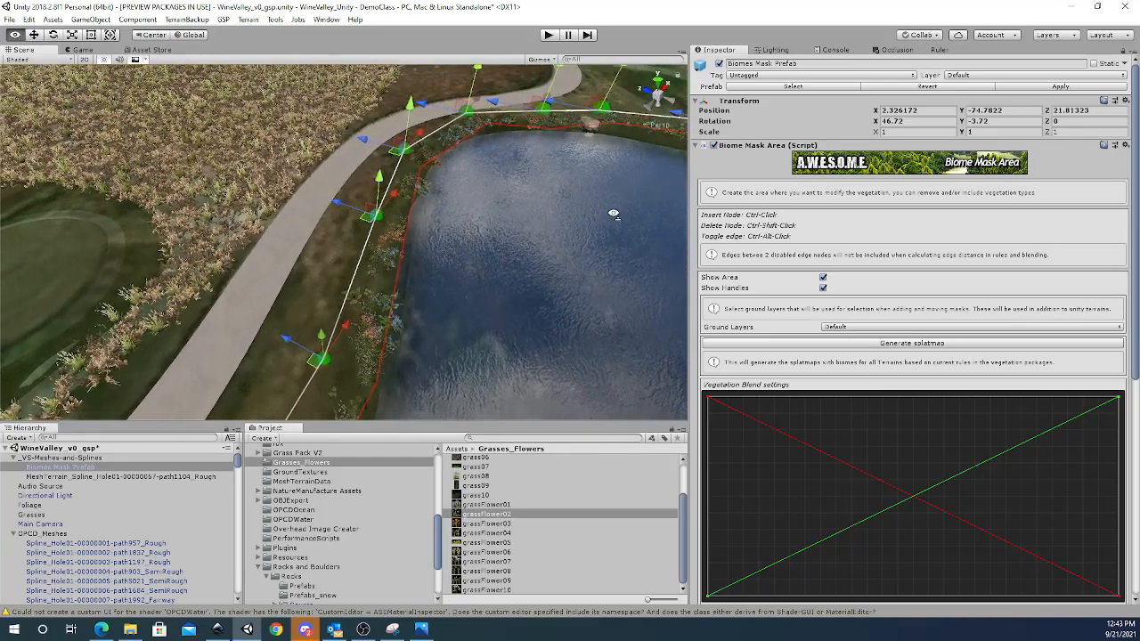
pyautogui.moveTo(285, 342); pyautogui.dragTo(294, 323)
pyautogui.moveTo(337, 209); pyautogui.dragTo(331, 204)
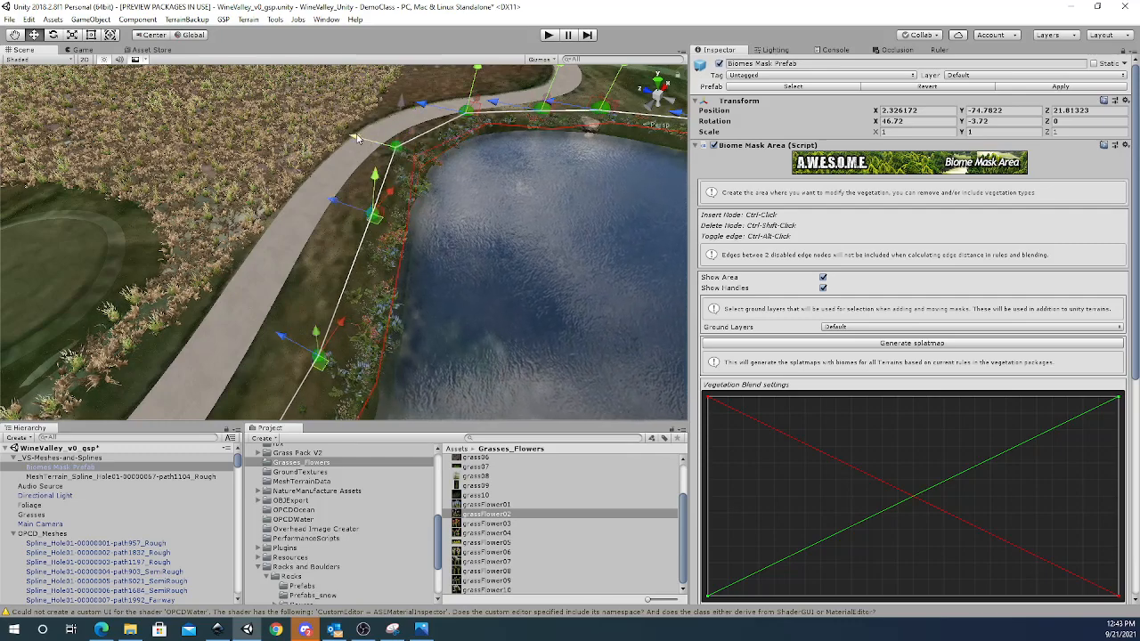
# Shift the biome mask nodes beyond the large bank rocks outward toward the cart path.
pyautogui.scroll(8, 512, 200)
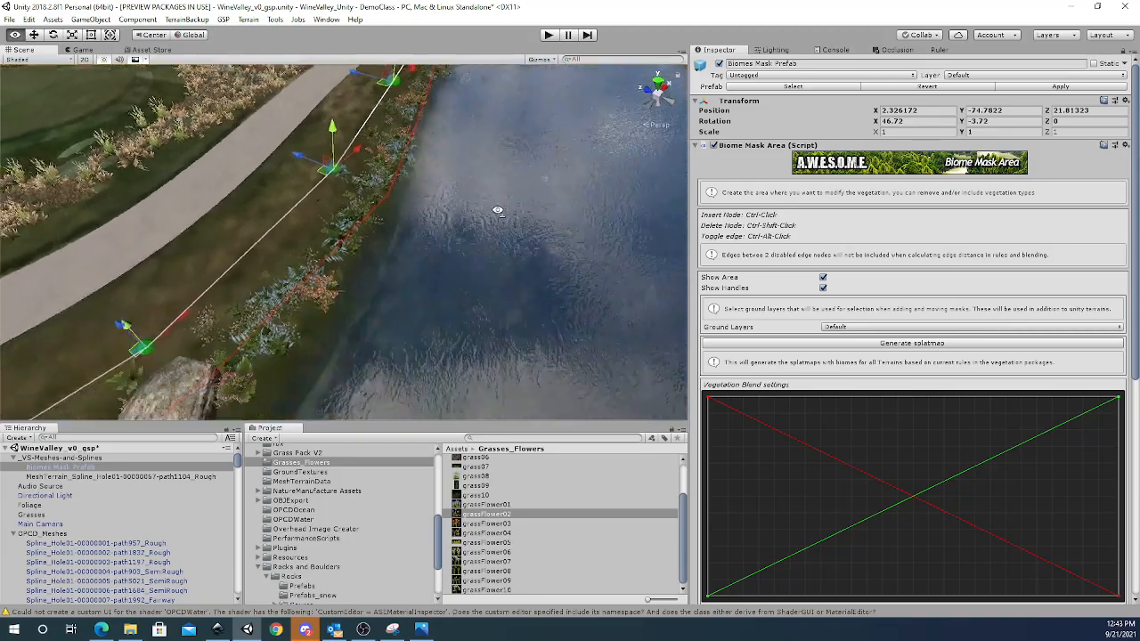
pyautogui.moveTo(478, 277); pyautogui.dragTo(245, 237, button='right')
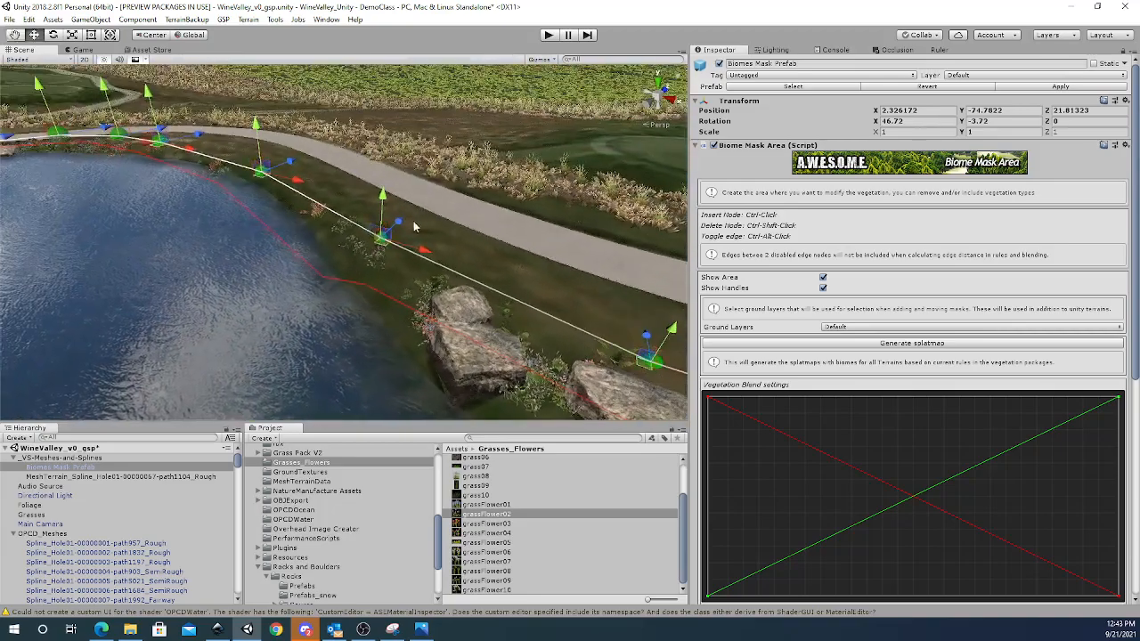
pyautogui.moveTo(398, 222); pyautogui.dragTo(214, 134)
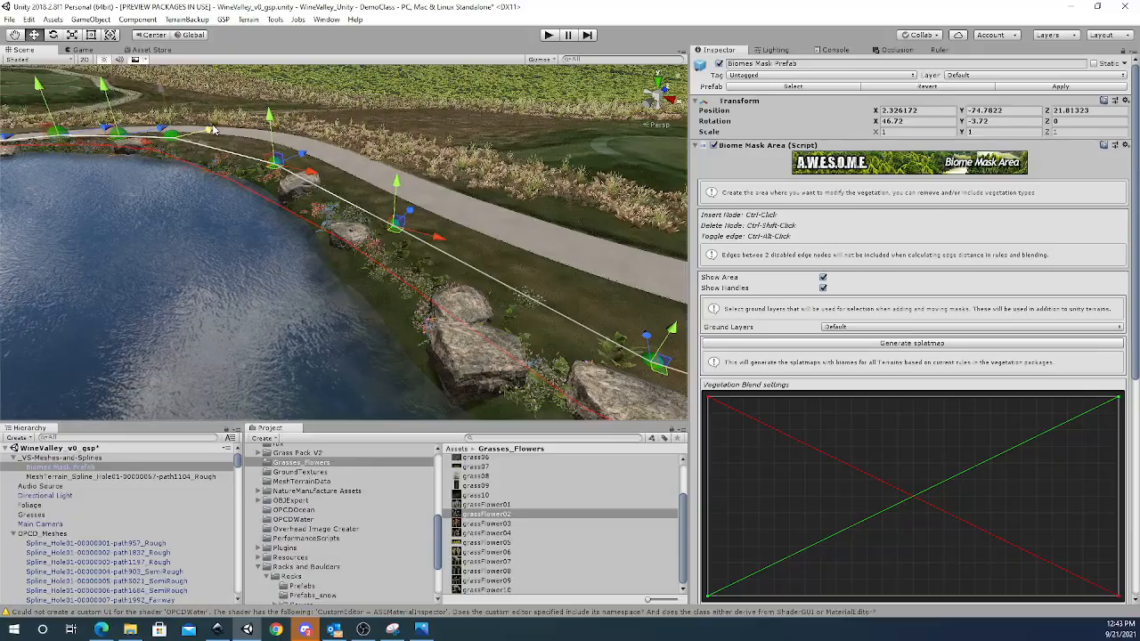
# Reposition the biome mask node on the narrow bank near the cart path junction to follow the shoreline.
pyautogui.moveTo(185, 182); pyautogui.dragTo(356, 218, button='right')
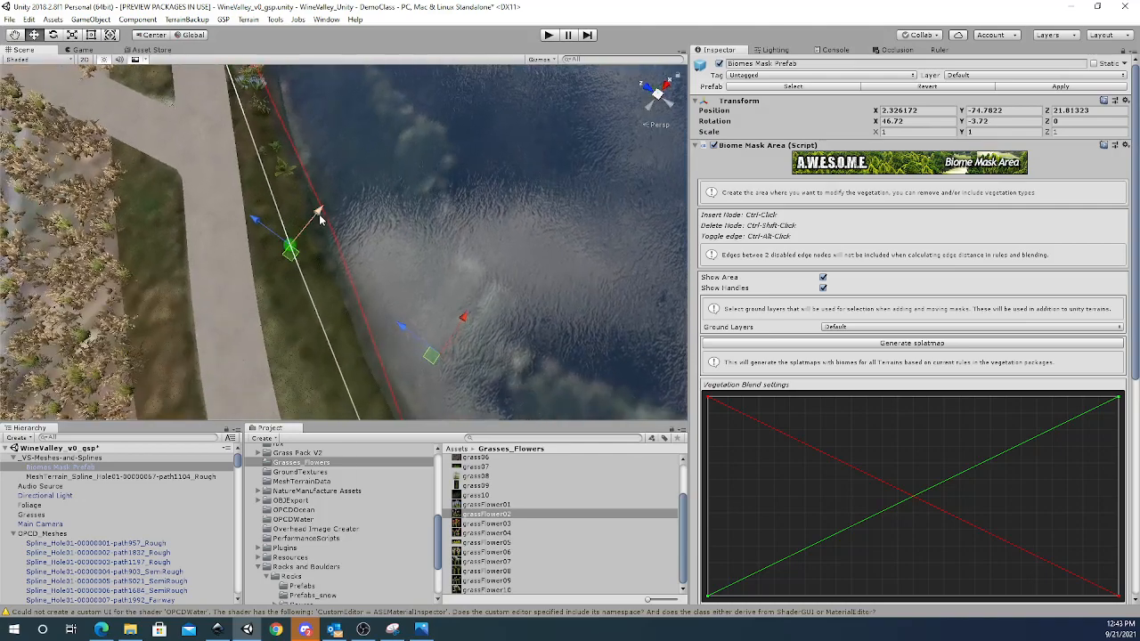
pyautogui.moveTo(316, 220); pyautogui.dragTo(307, 231)
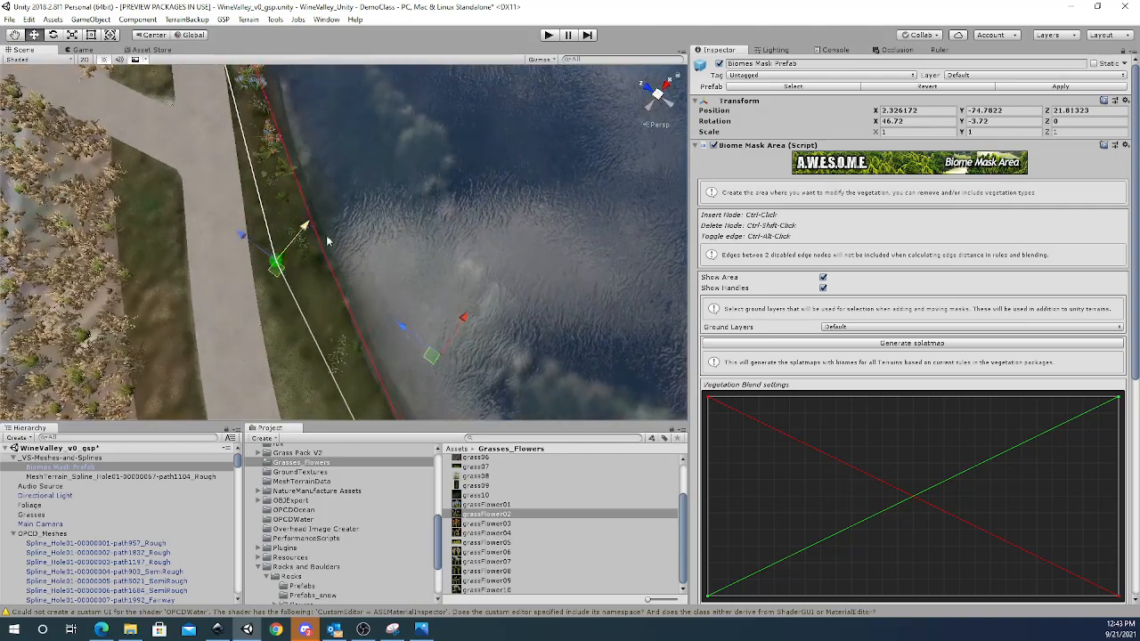
pyautogui.moveTo(377, 256); pyautogui.dragTo(441, 263, button='right')
pyautogui.moveTo(408, 337); pyautogui.dragTo(377, 364)
pyautogui.moveTo(399, 363); pyautogui.dragTo(454, 320, button='right')
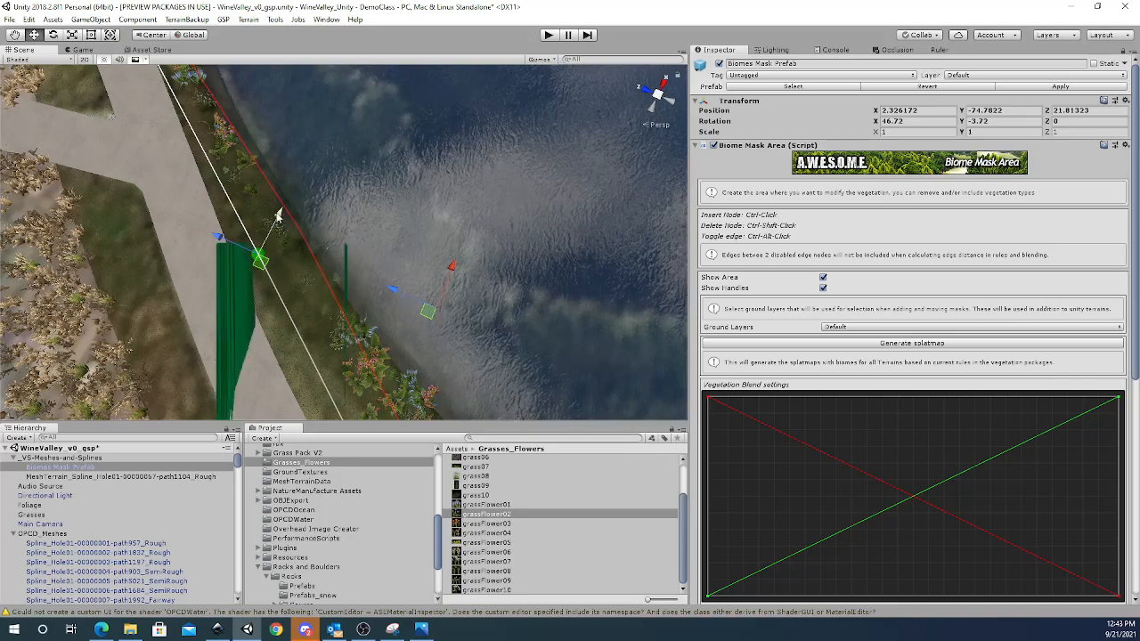
# Move the biome mask nodes near the cart path junction outward across the path, away from the pond.
pyautogui.moveTo(283, 222); pyautogui.dragTo(273, 242)
pyautogui.moveTo(303, 300); pyautogui.dragTo(390, 202, button='right')
pyautogui.press('a')
pyautogui.moveTo(295, 245); pyautogui.dragTo(189, 235, button='right')
pyautogui.press('d')
pyautogui.moveTo(326, 216); pyautogui.dragTo(105, 254)
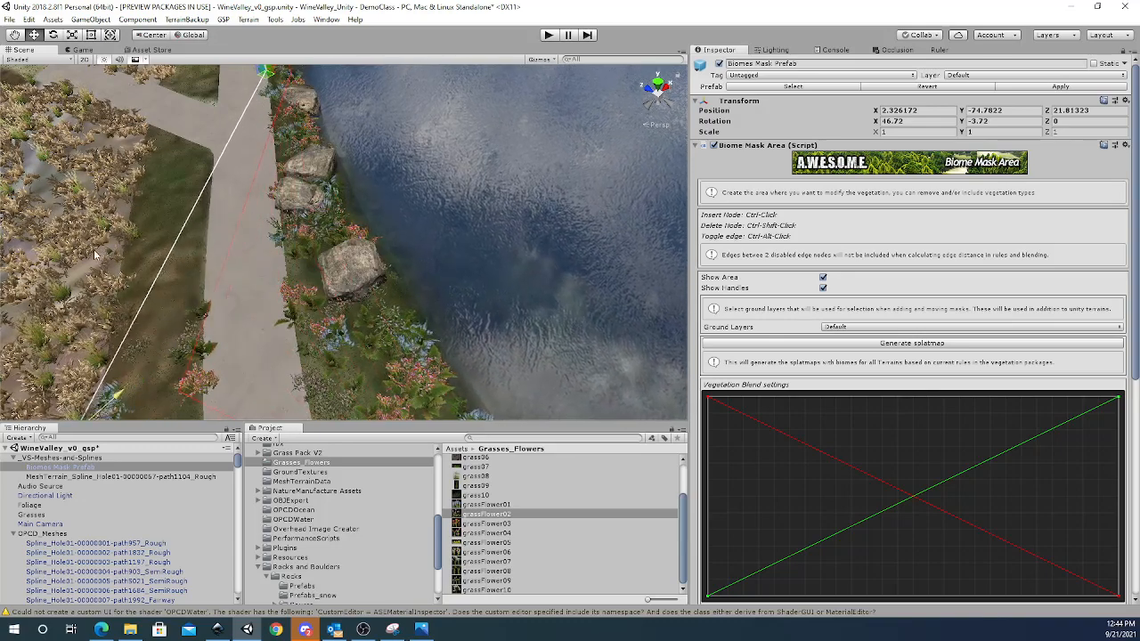
pyautogui.moveTo(241, 306); pyautogui.dragTo(271, 224, button='right')
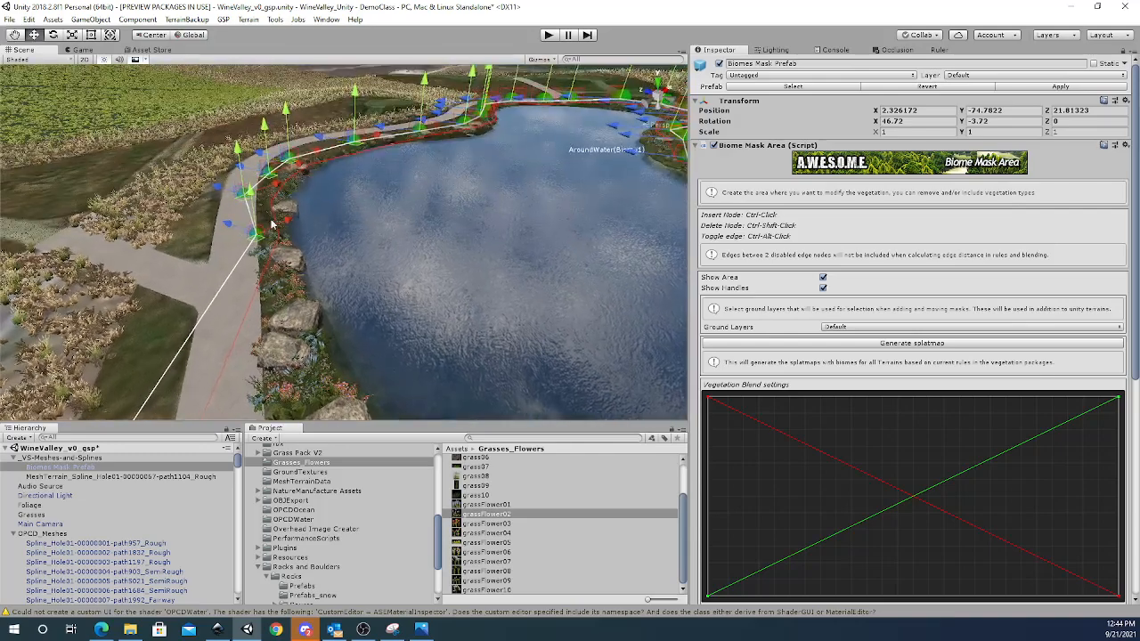
pyautogui.moveTo(225, 219); pyautogui.dragTo(118, 206)
pyautogui.moveTo(287, 256); pyautogui.dragTo(346, 256, button='right')
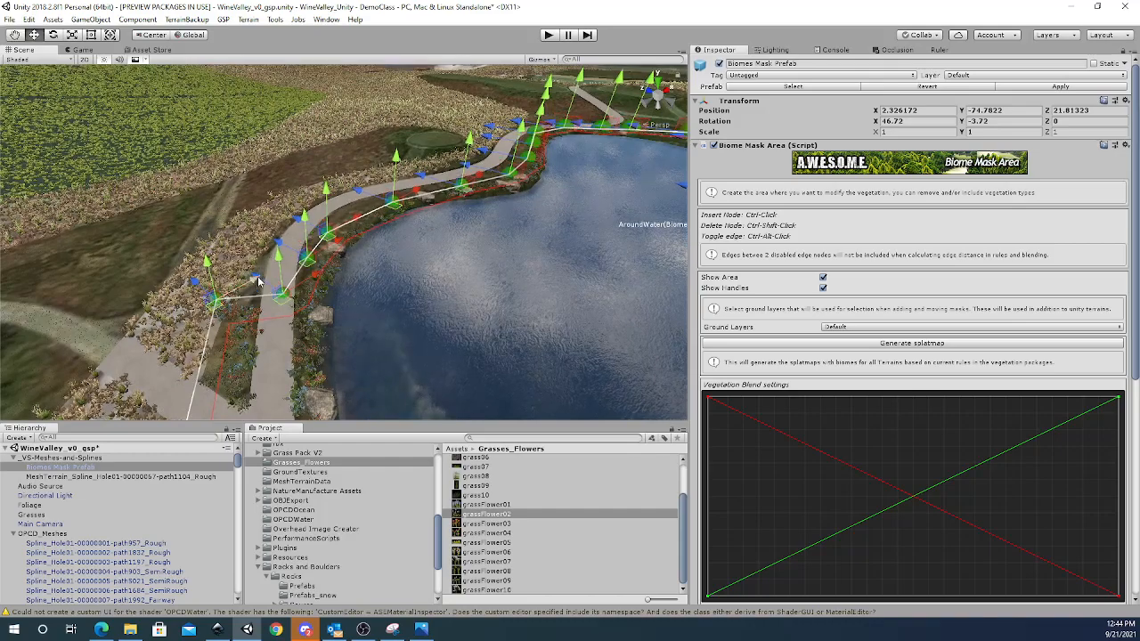
# Shift the biome mask nodes along the curved cart path to its far side so the mask spans both edges.
pyautogui.moveTo(259, 281); pyautogui.dragTo(220, 310, button='right')
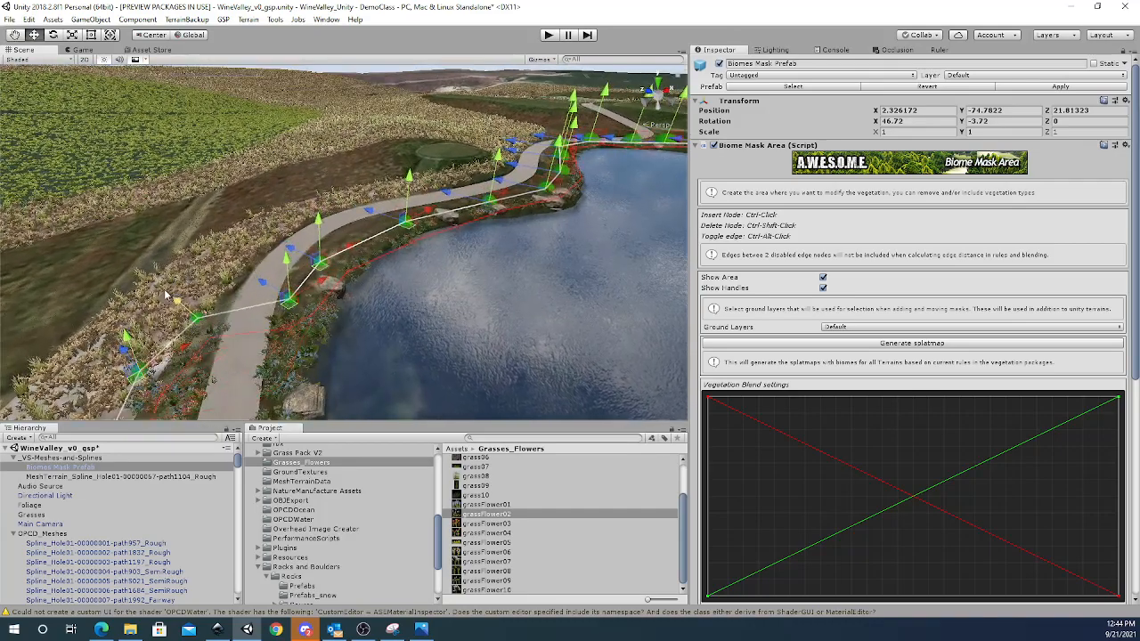
pyautogui.moveTo(262, 283); pyautogui.dragTo(223, 257)
pyautogui.moveTo(292, 252); pyautogui.dragTo(248, 186)
pyautogui.moveTo(223, 257); pyautogui.dragTo(204, 245)
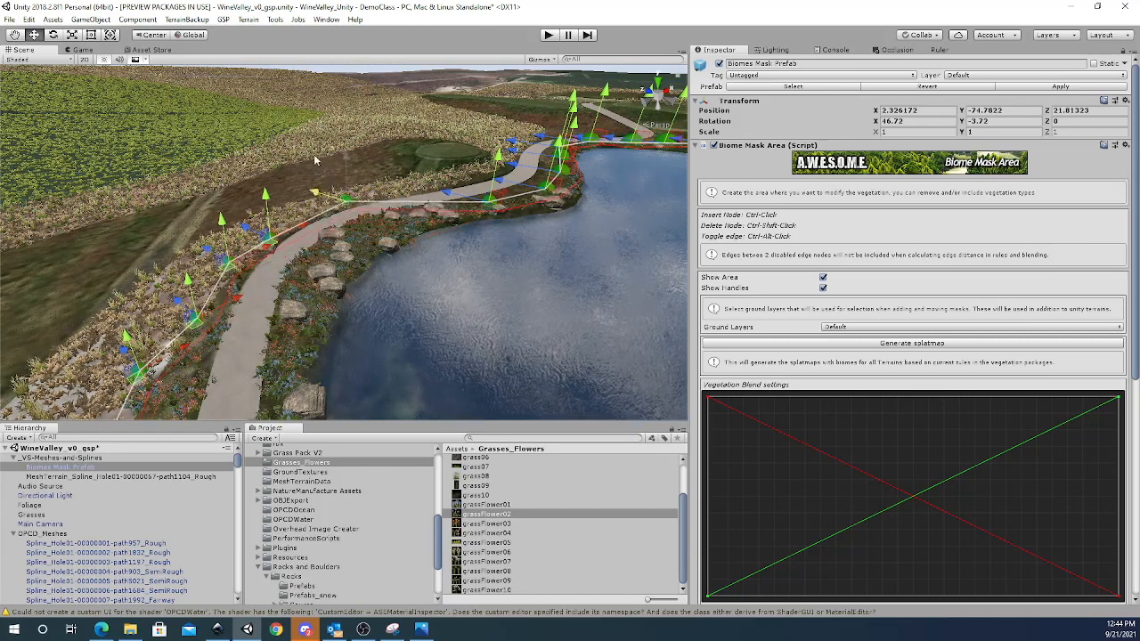
pyautogui.moveTo(311, 153); pyautogui.dragTo(309, 153)
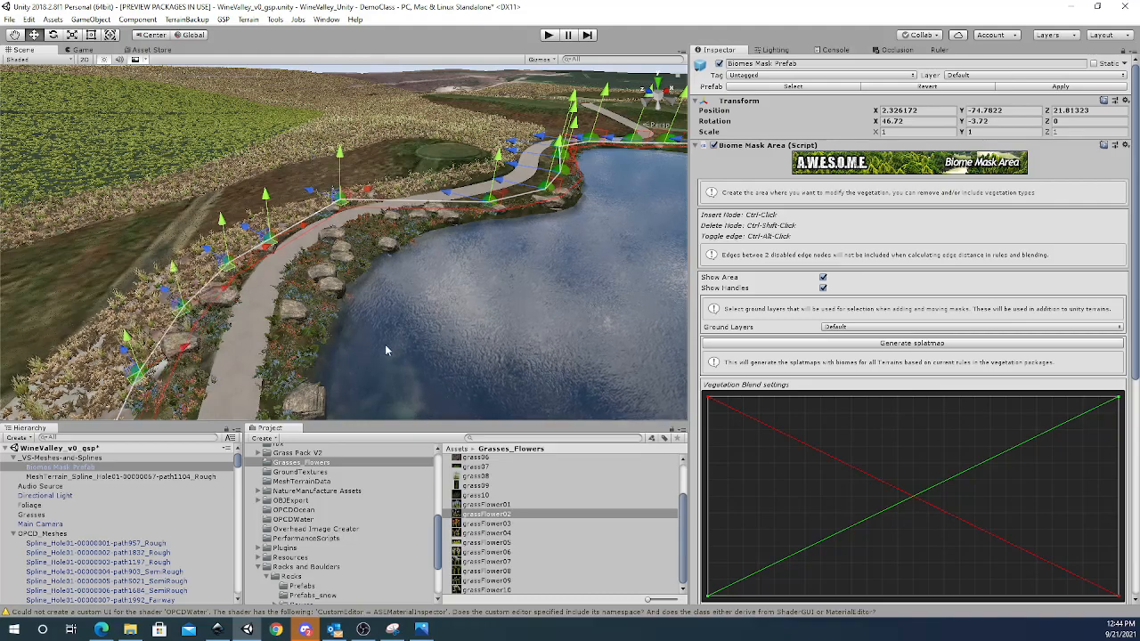
pyautogui.moveTo(387, 350); pyautogui.dragTo(451, 372, button='right')
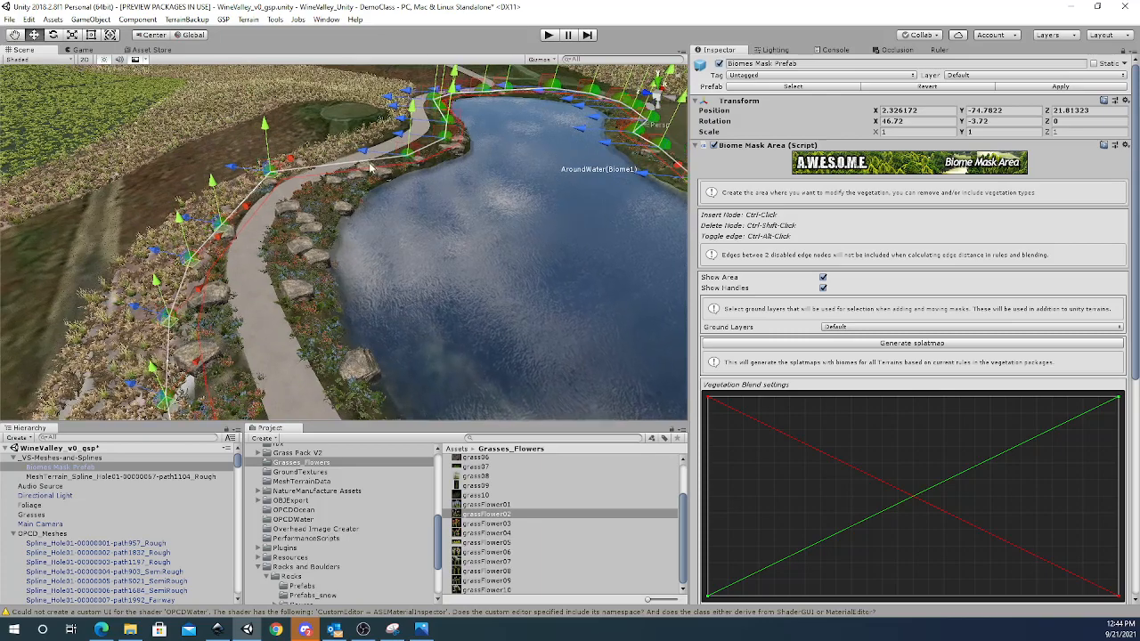
pyautogui.moveTo(363, 153); pyautogui.dragTo(287, 110)
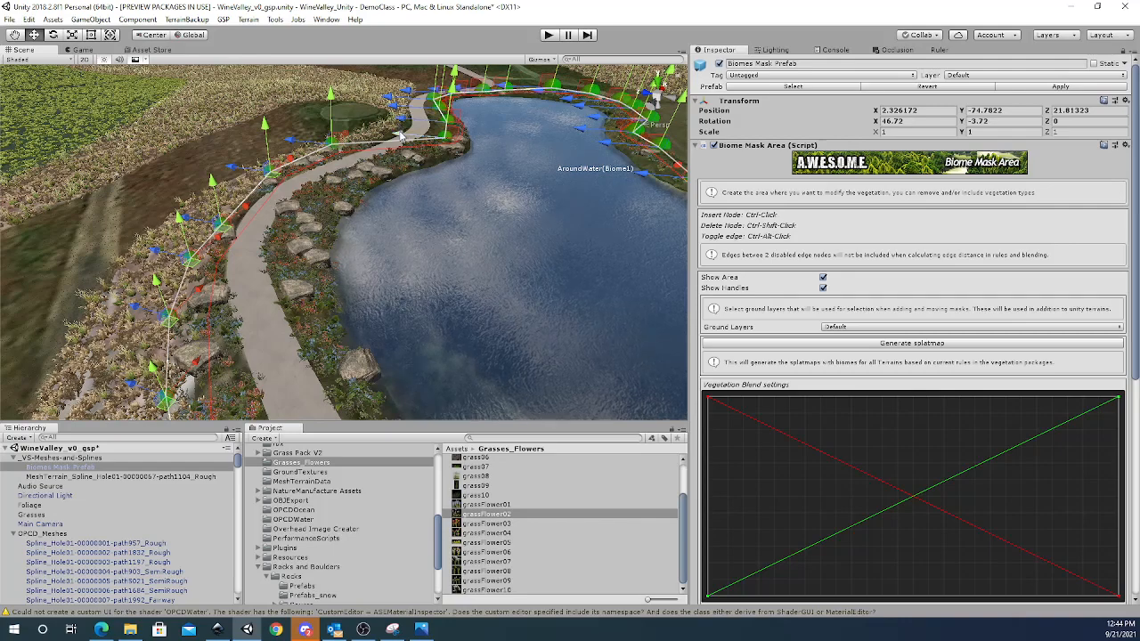
# Add the cart path's path1225_Concrete mesh to the mesh terrain creator's list of mesh renderers.
pyautogui.moveTo(420, 246); pyautogui.dragTo(428, 318, button='right')
pyautogui.click(331, 327)
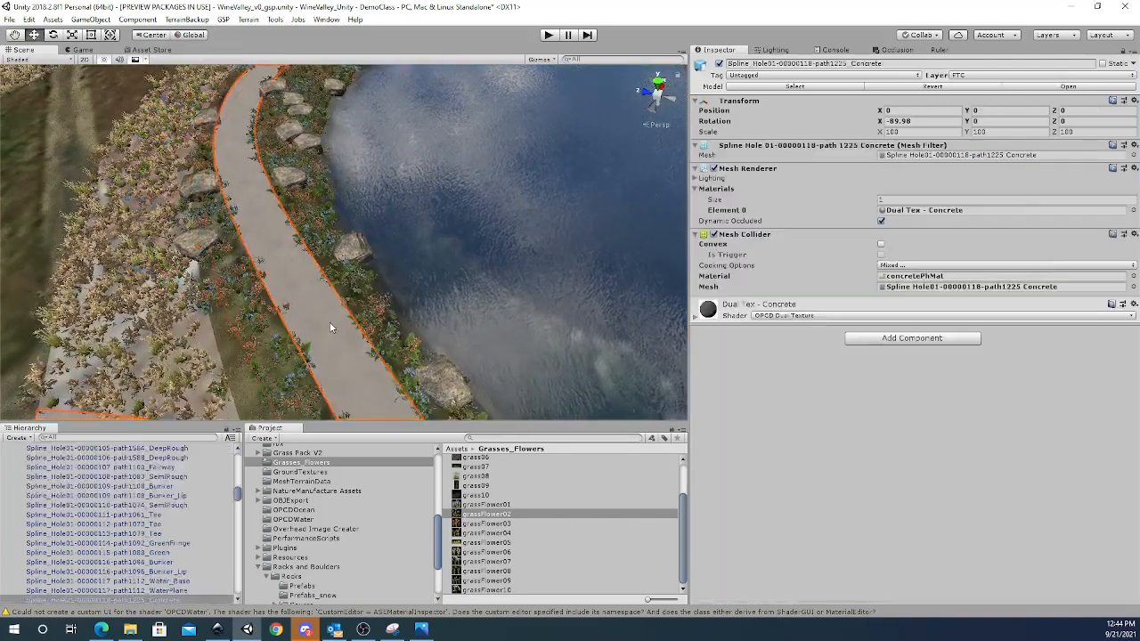
pyautogui.click(326, 20)
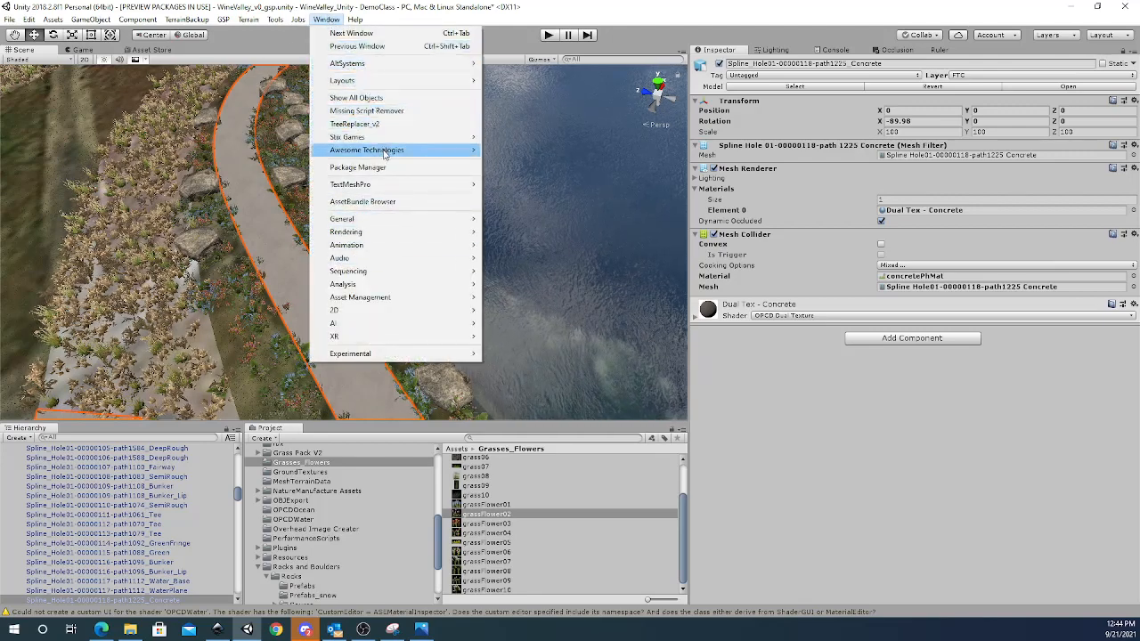
pyautogui.moveTo(385, 153)
pyautogui.click(534, 189)
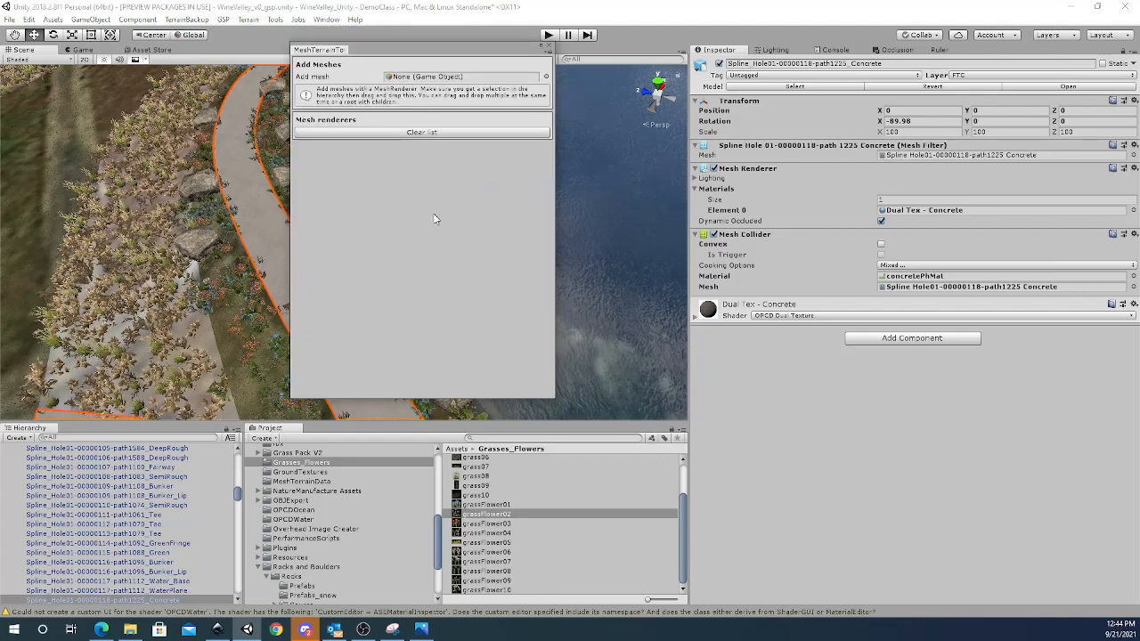
pyautogui.scroll(-4, 224, 488)
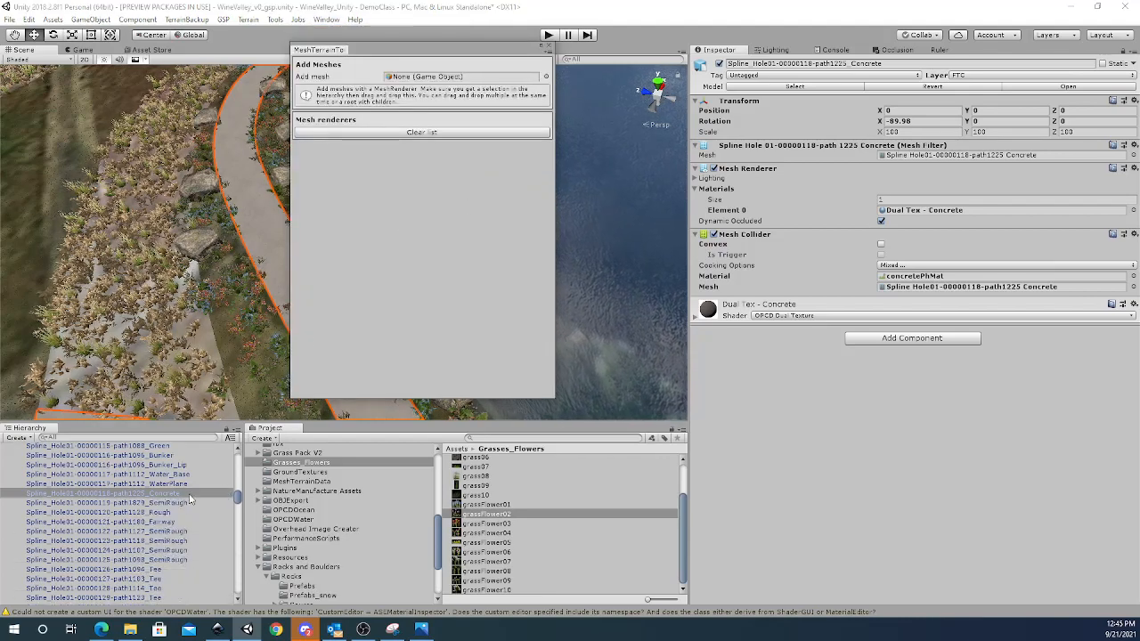
pyautogui.moveTo(189, 495); pyautogui.dragTo(391, 142)
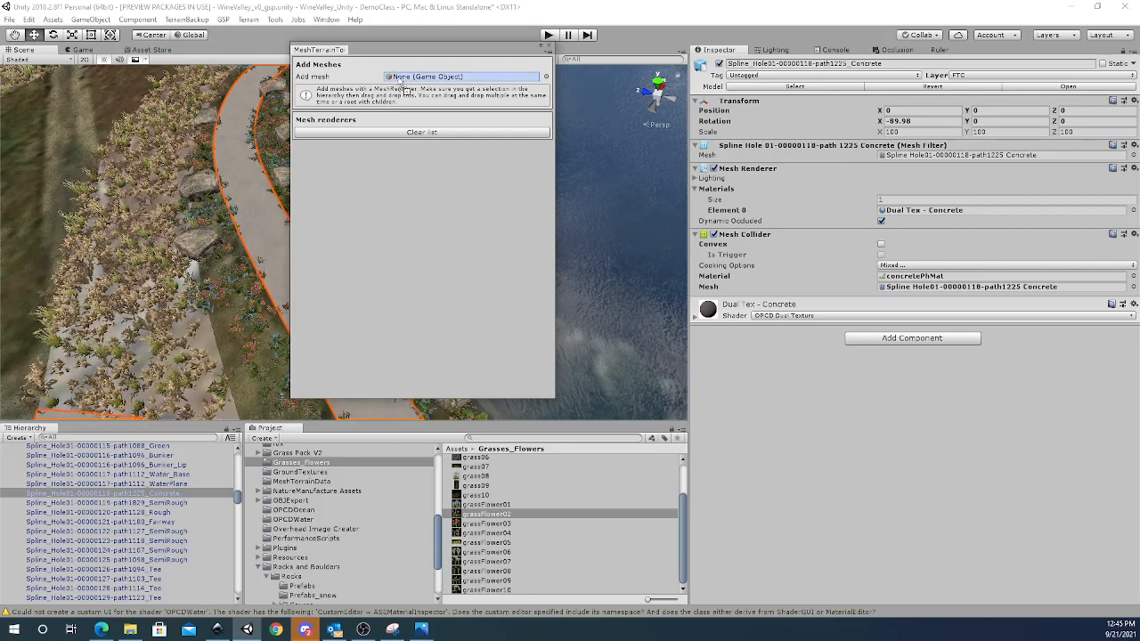
pyautogui.moveTo(403, 86); pyautogui.dragTo(402, 80)
# Create a mesh terrain from the concrete cart path and add it to the vegetation system.
pyautogui.click(366, 198)
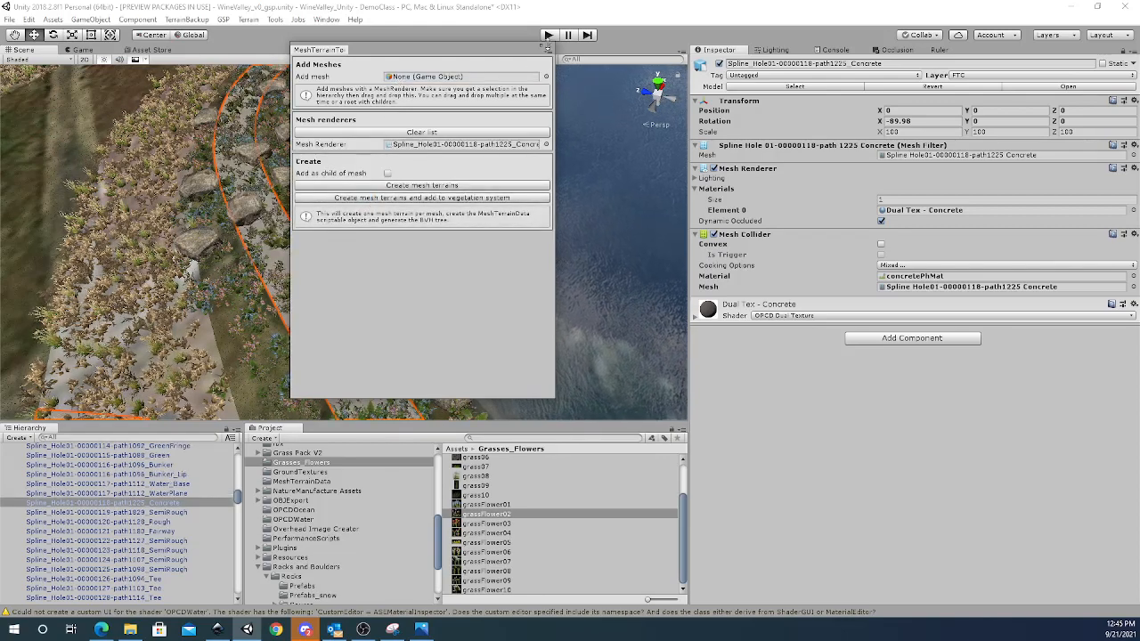
pyautogui.click(548, 47)
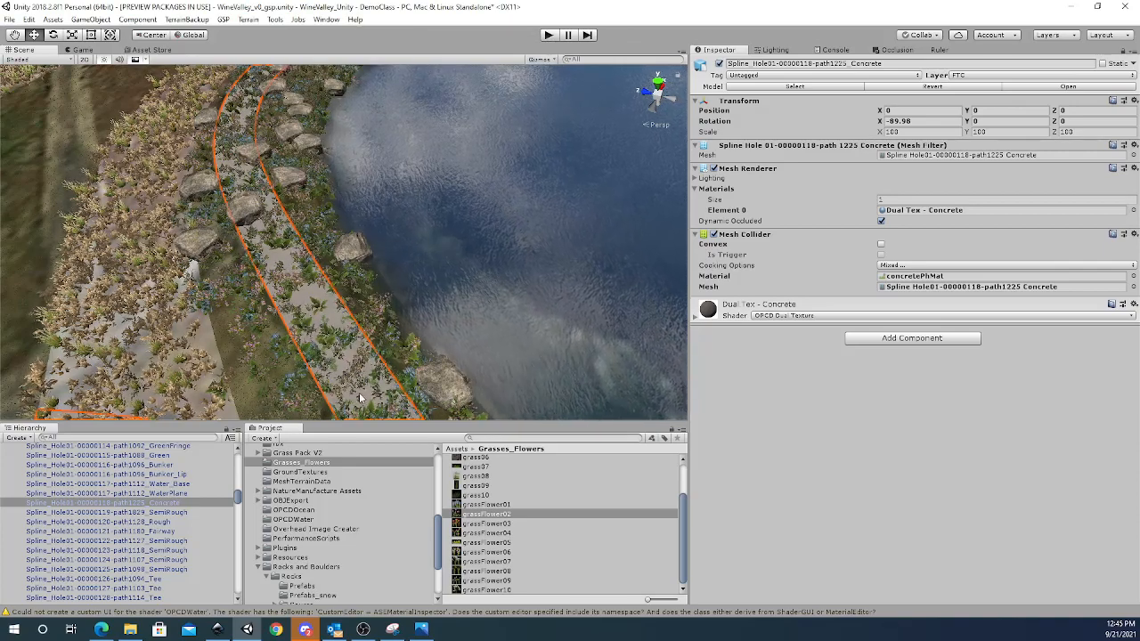
pyautogui.keyDown('alt'); pyautogui.moveTo(359, 398); pyautogui.dragTo(357, 329); pyautogui.keyUp('alt')
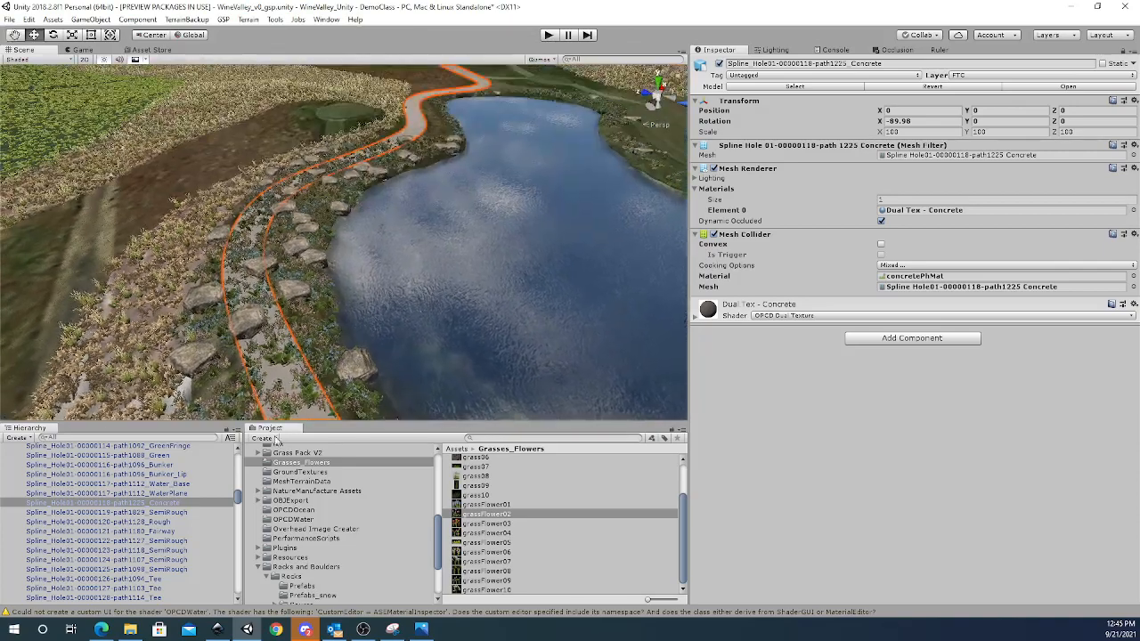
# Delete the MeshTerrain object of the path1225_Concrete cart path from the scene.
pyautogui.moveTo(237, 503); pyautogui.dragTo(237, 458)
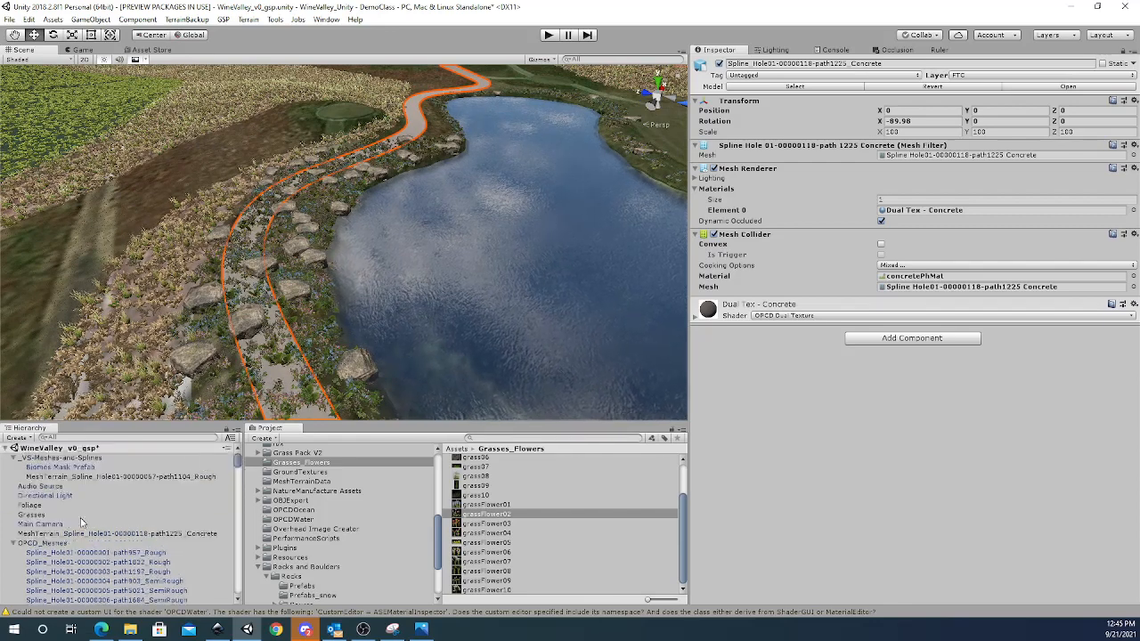
pyautogui.click(64, 534)
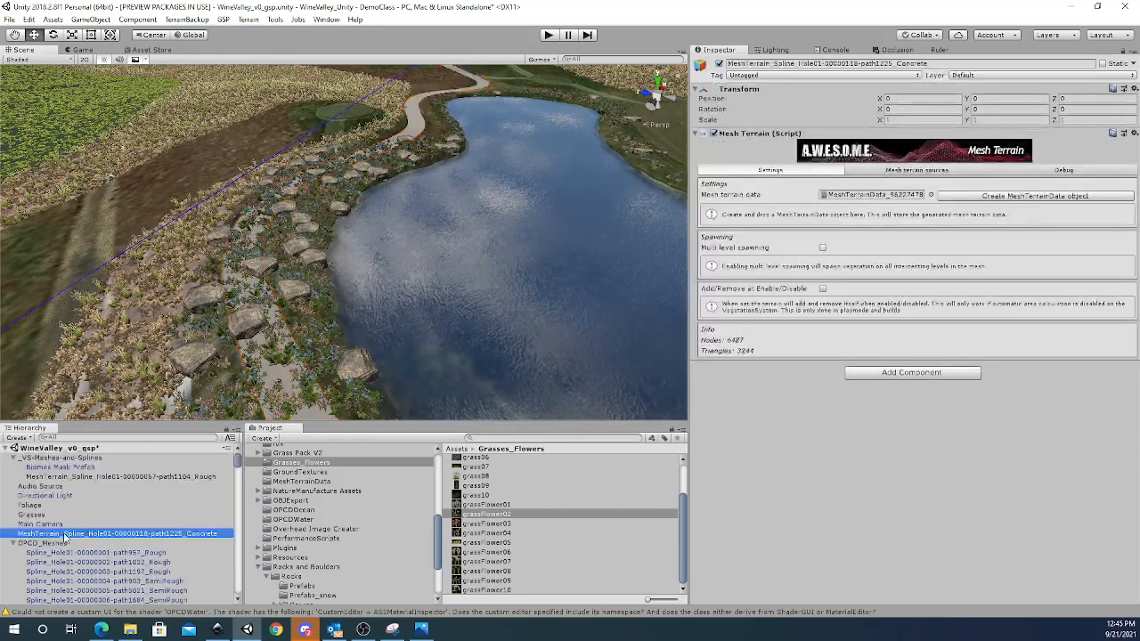
pyautogui.rightClick(132, 534)
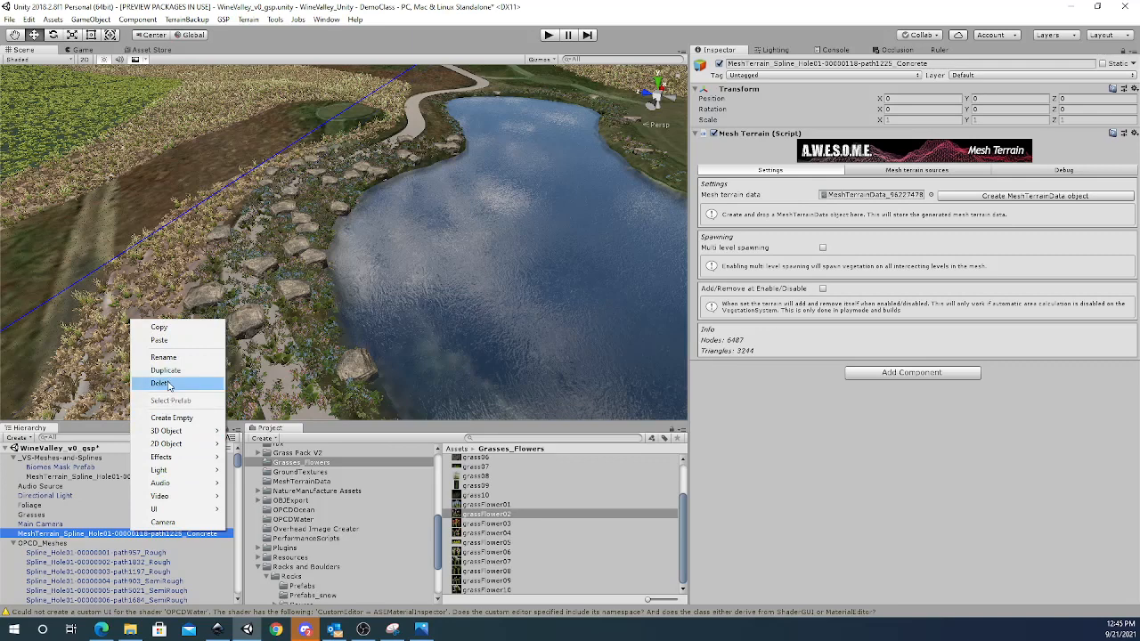
pyautogui.click(160, 383)
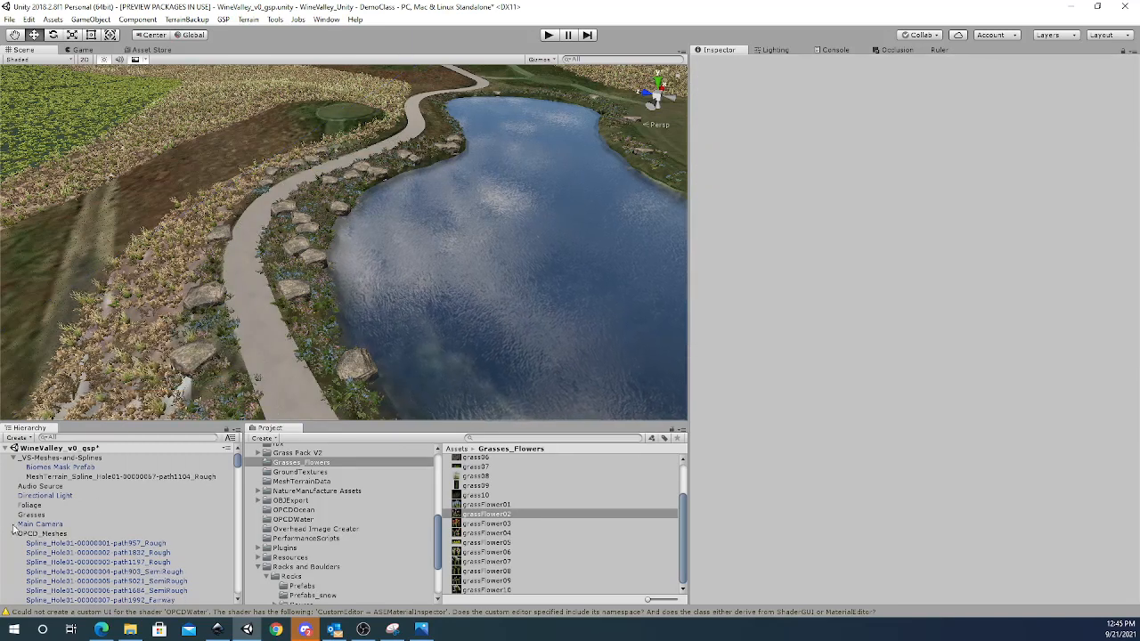
# Collapse the _VS-Meshes-and-Splines group in the scene hierarchy.
pyautogui.click(13, 458)
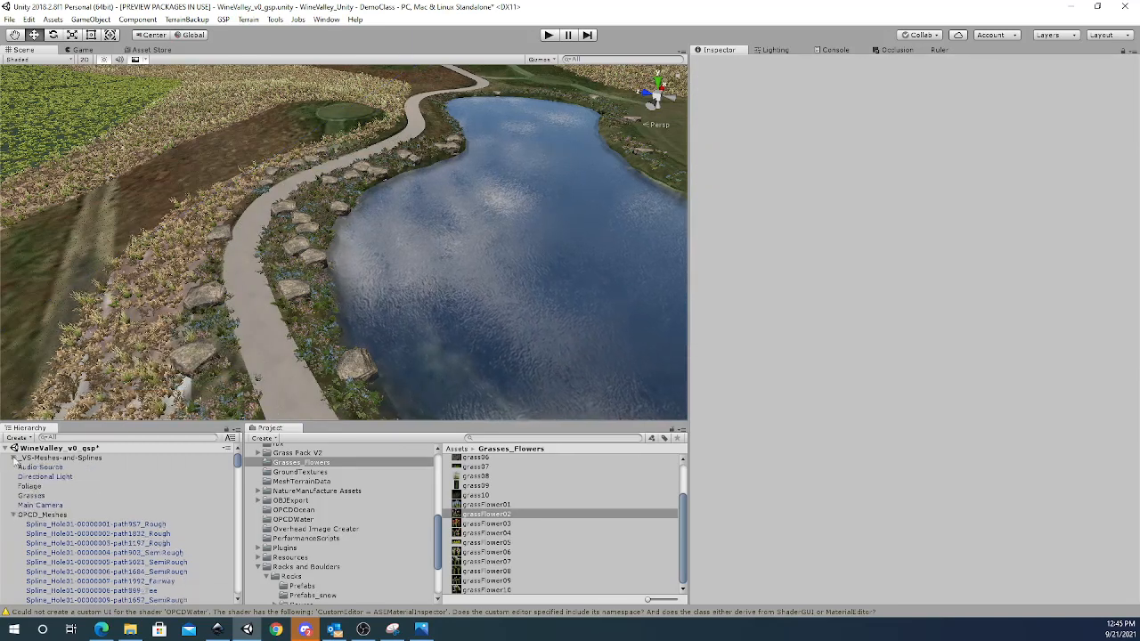
pyautogui.moveTo(286, 379); pyautogui.dragTo(326, 397, button='right')
pyautogui.press('w')
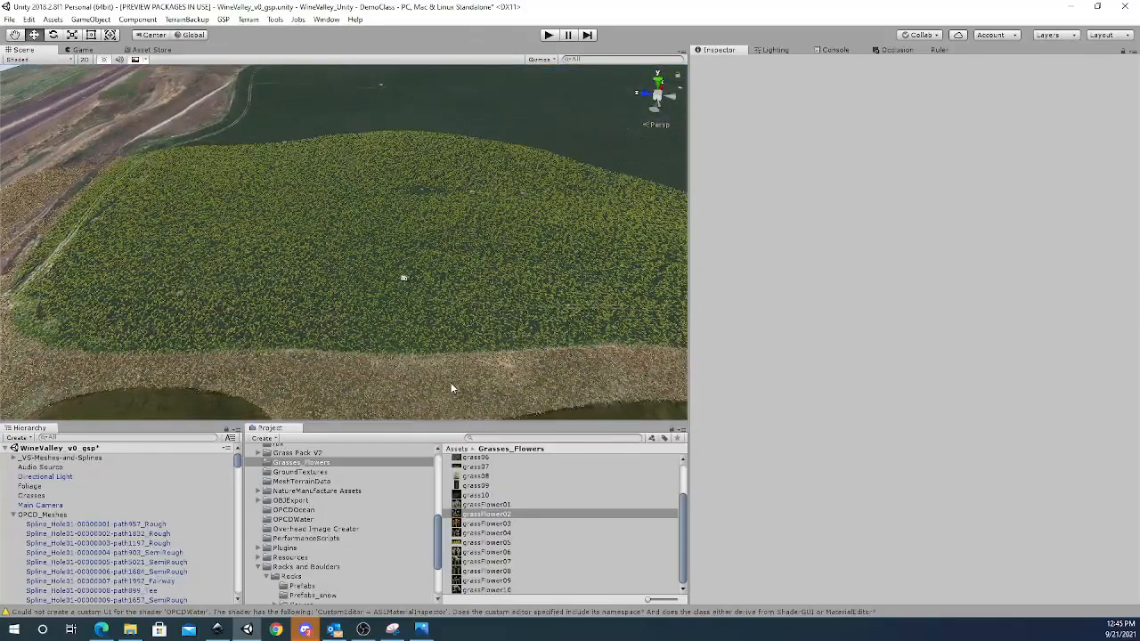